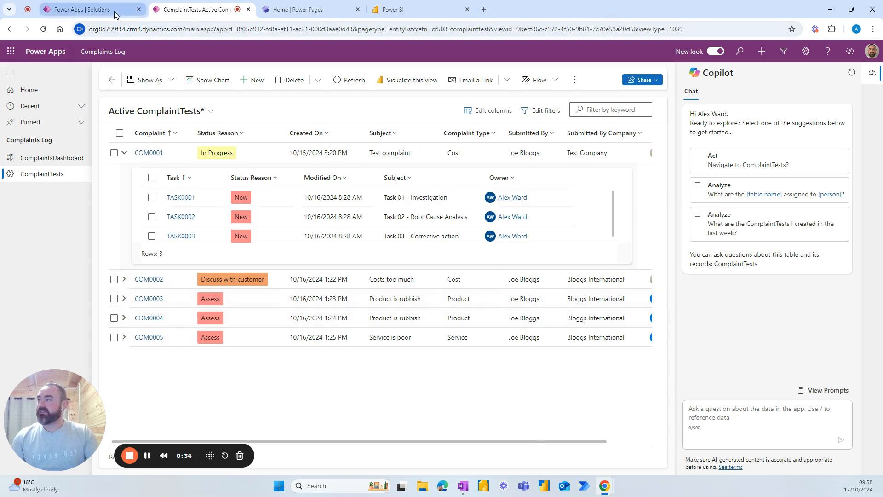
Step: Create a new solution named Complaint Tracker under the user's own publisher
{"action": "left_click", "coordinate": [101, 13]}
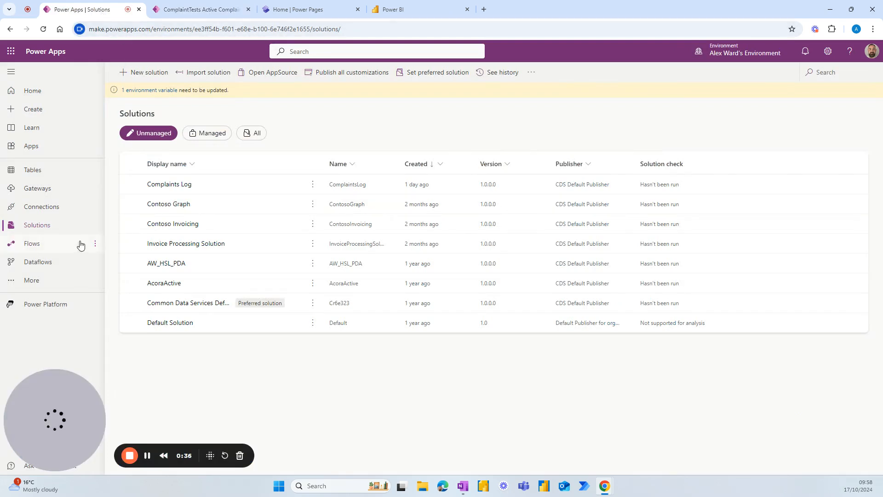
{"action": "left_click", "coordinate": [138, 78]}
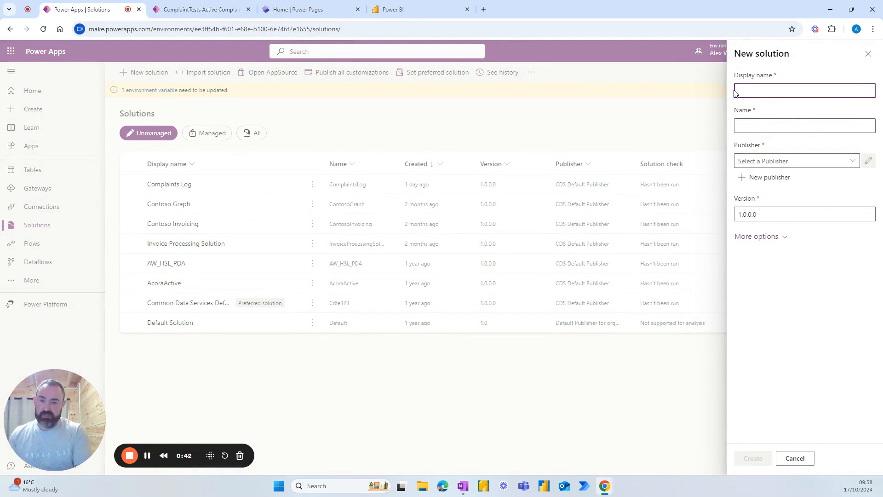
{"action": "type", "text": "Complai"}
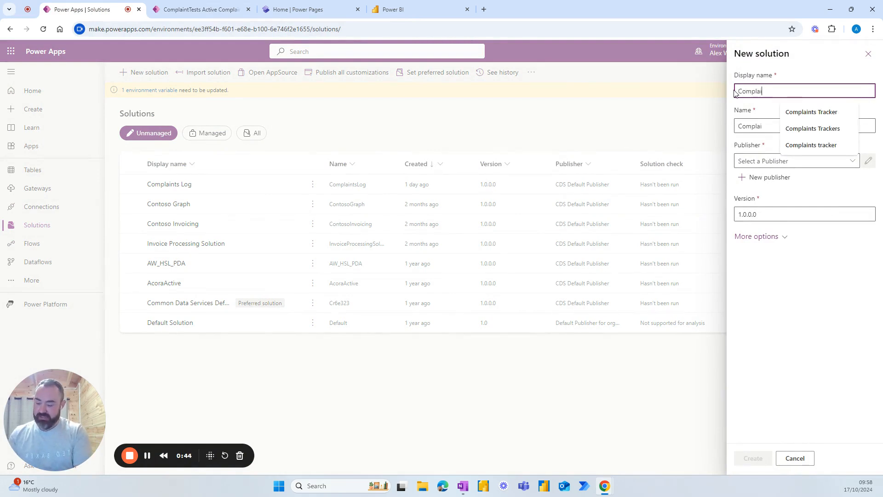
{"action": "type", "text": "nt Tracker"}
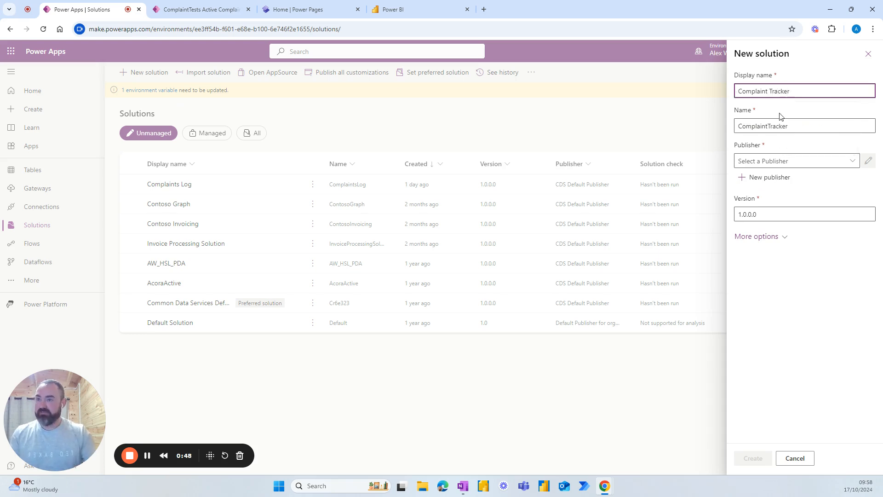
{"action": "left_click", "coordinate": [851, 162]}
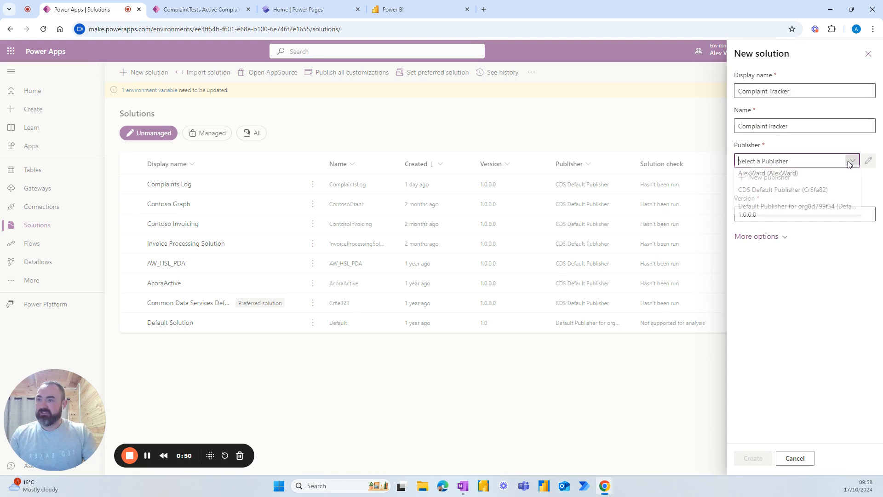
{"action": "left_click", "coordinate": [769, 177]}
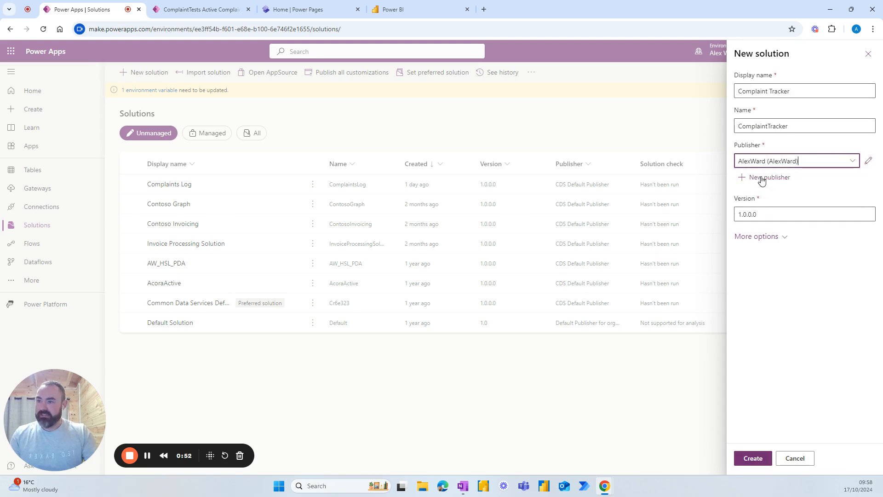
{"action": "left_click", "coordinate": [752, 458]}
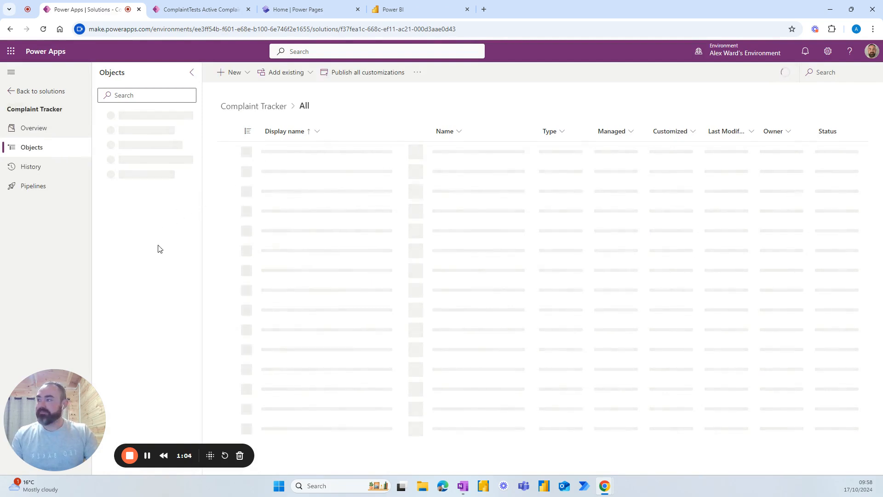
Step: From the solution's Tables, choose New > Table > Tables to reach the Create new tables page
{"action": "left_click", "coordinate": [136, 189]}
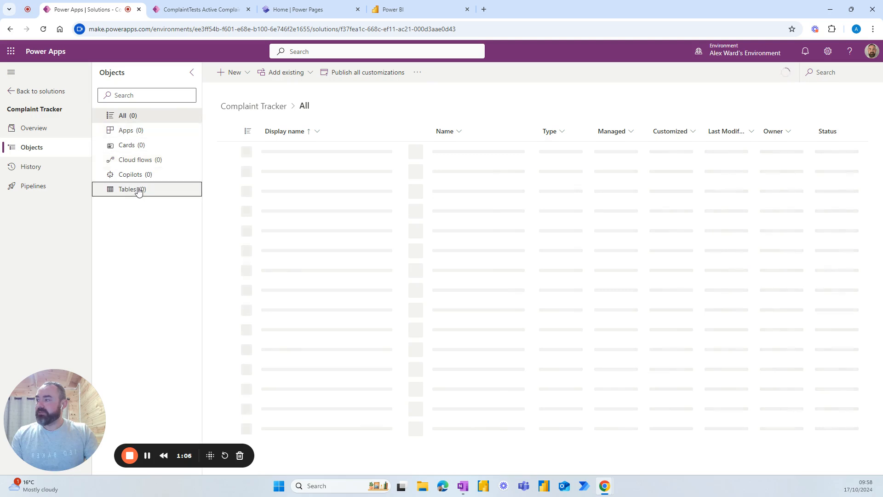
{"action": "left_click", "coordinate": [245, 74]}
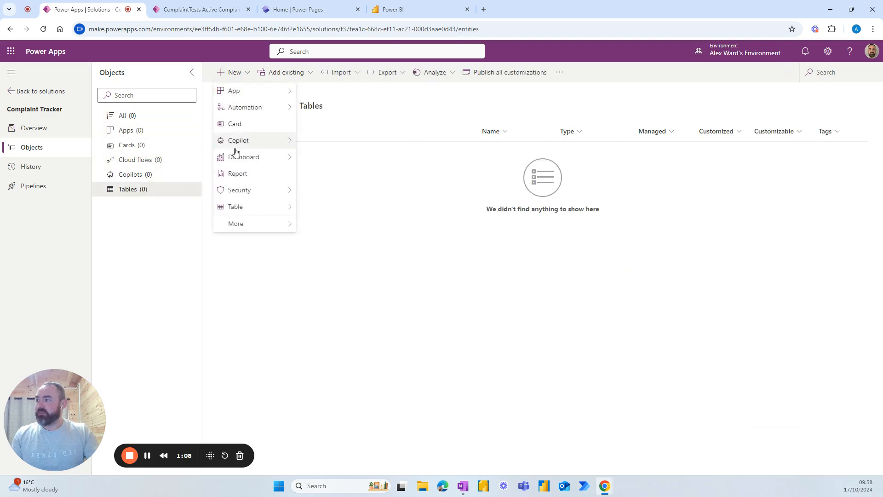
{"action": "mouse_move", "coordinate": [246, 210]}
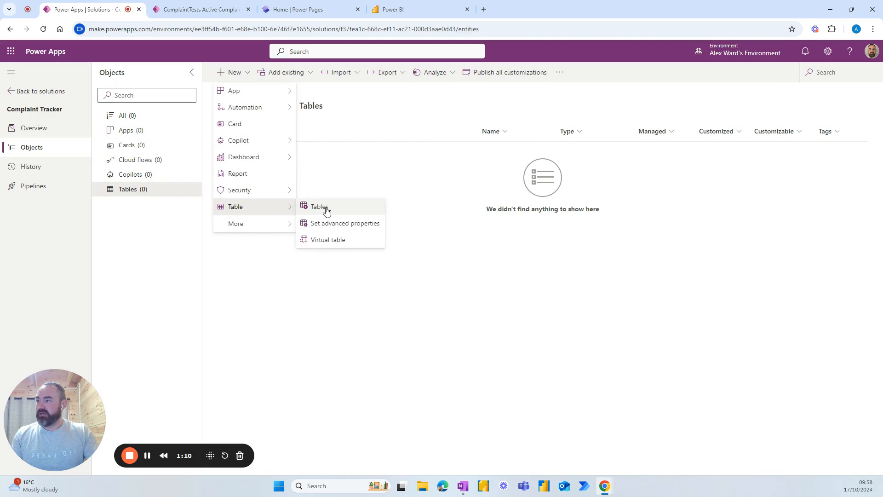
{"action": "left_click", "coordinate": [326, 209]}
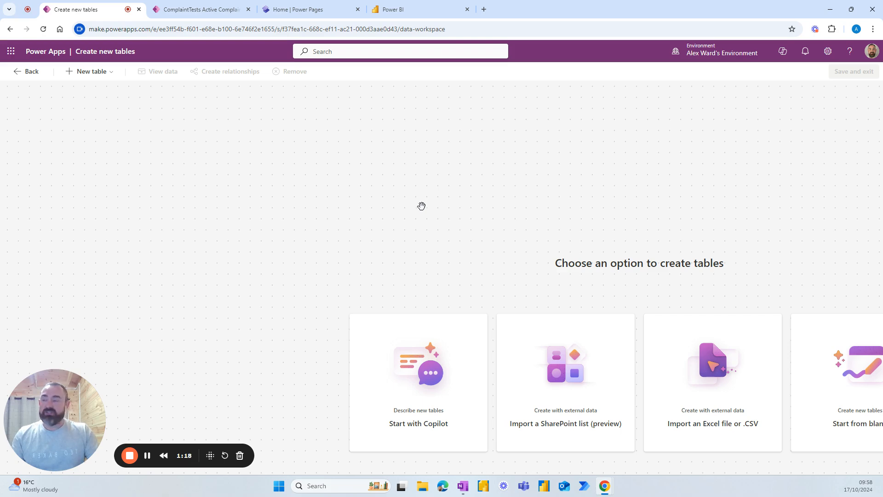
Step: Start a blank table with columns and data and rename Table1 to Complaints
{"action": "left_click", "coordinate": [102, 72]}
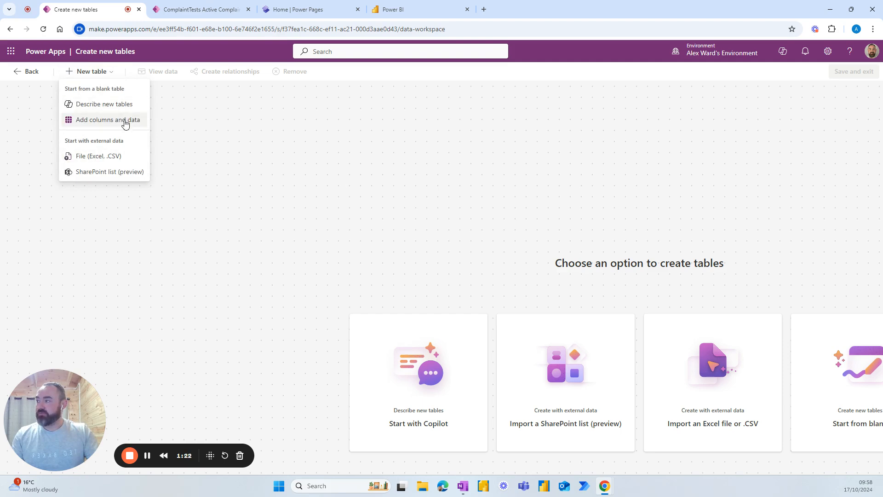
{"action": "left_click", "coordinate": [111, 121]}
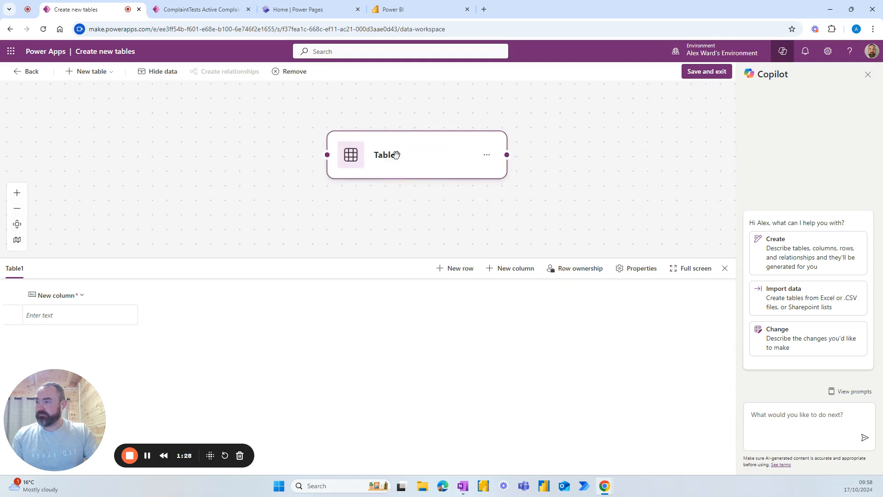
{"action": "double_click", "coordinate": [396, 155]}
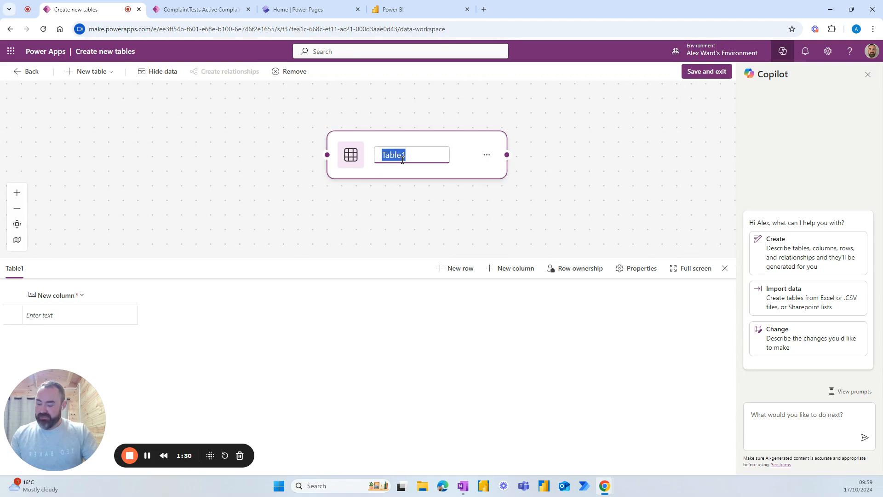
{"action": "type", "text": "Complaint"}
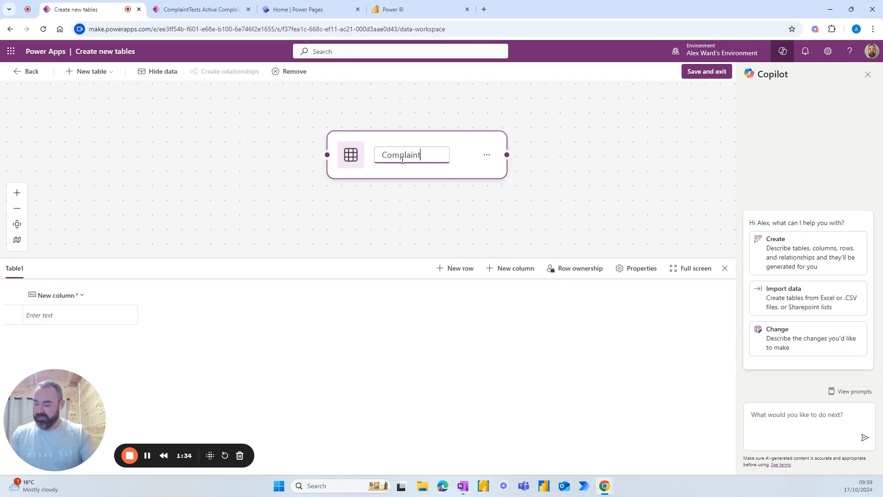
{"action": "type", "text": "s"}
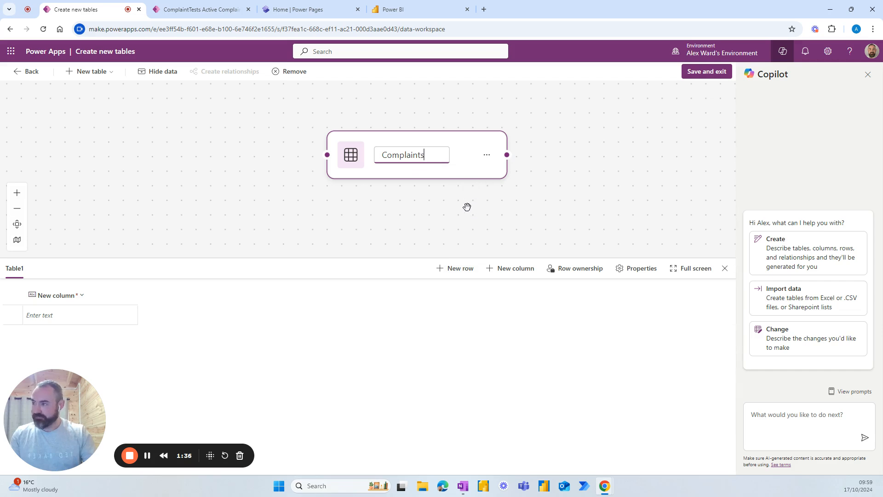
{"action": "left_click", "coordinate": [464, 209]}
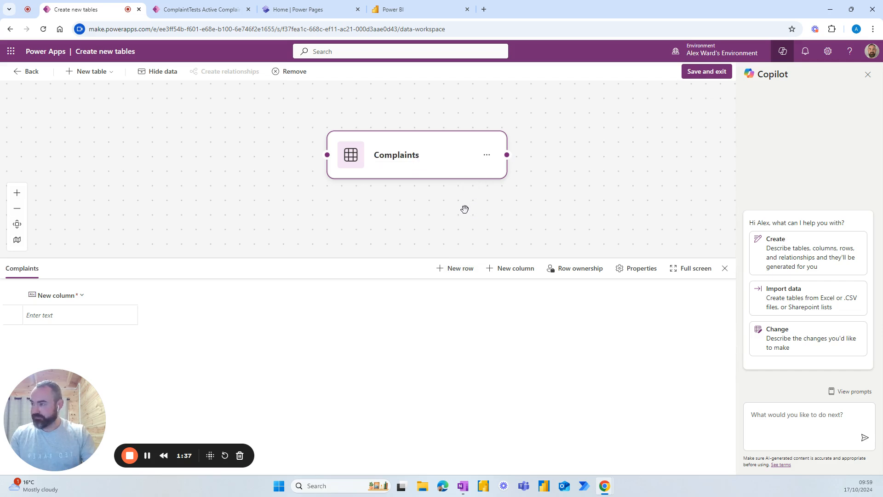
Step: Rename the Complaints table's first column to Number, keeping single line text
{"action": "left_click", "coordinate": [81, 299]}
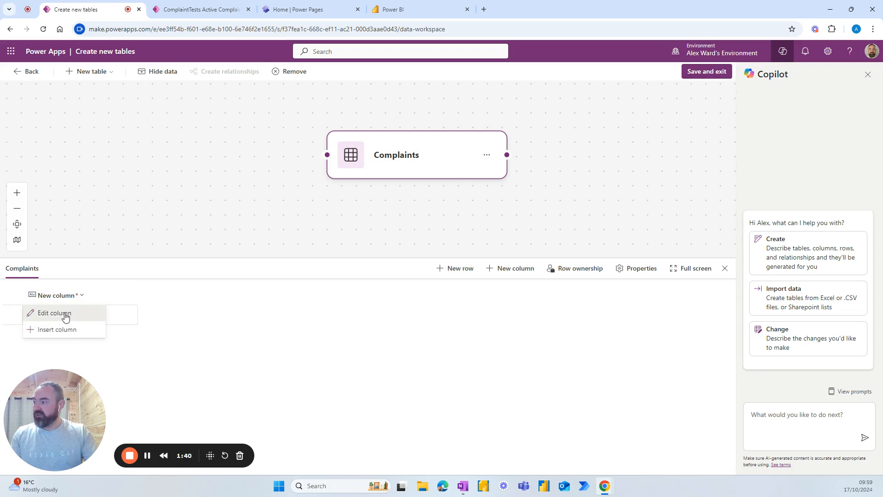
{"action": "left_click", "coordinate": [65, 313]}
{"action": "left_click", "coordinate": [85, 121]}
{"action": "left_click_drag", "start_coordinate": [152, 120], "coordinate": [20, 119]}
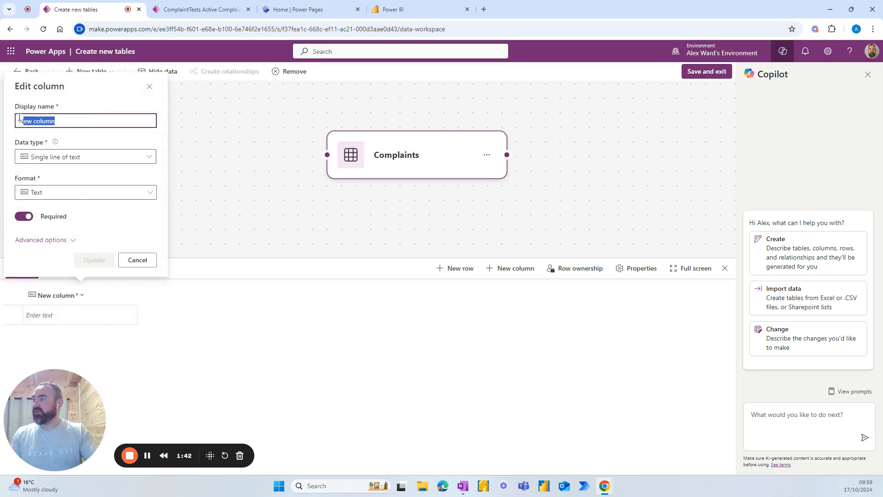
{"action": "type", "text": "Numbe"}
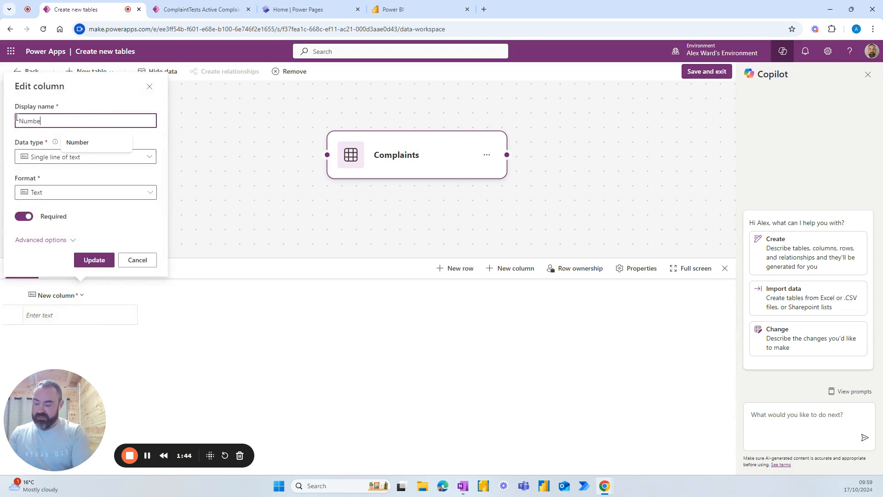
{"action": "type", "text": "r"}
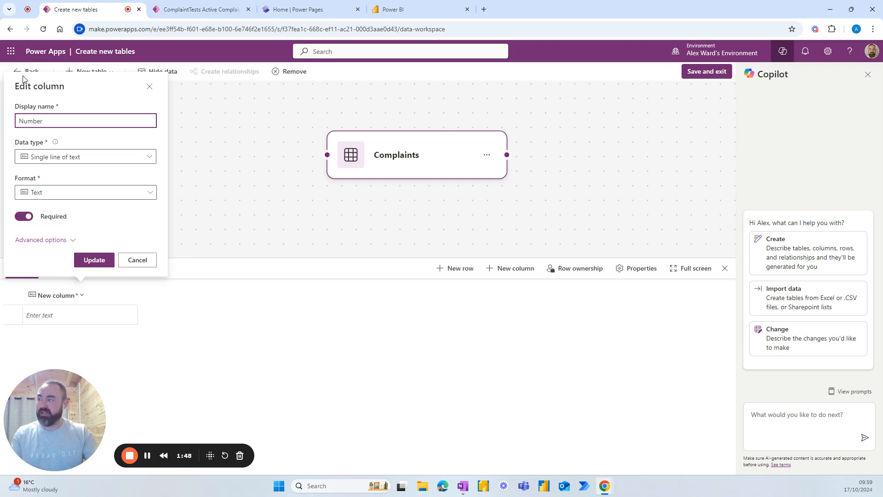
{"action": "left_click", "coordinate": [99, 160]}
{"action": "left_click", "coordinate": [99, 160]}
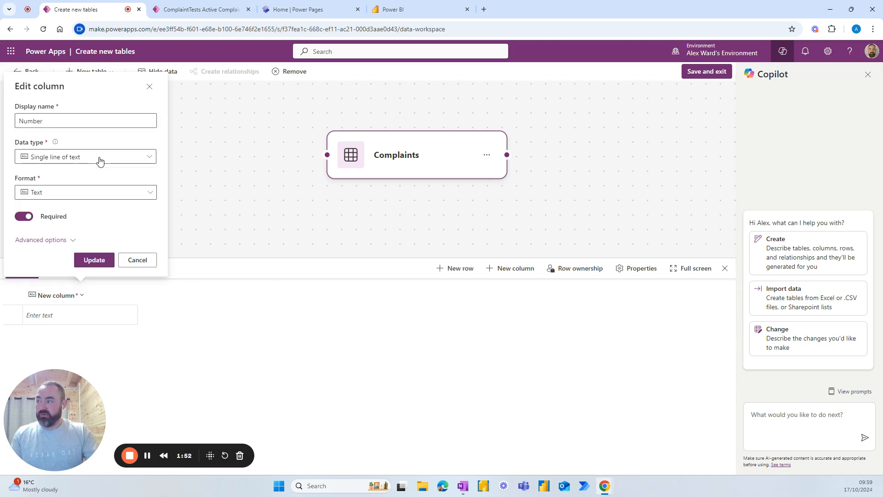
{"action": "left_click", "coordinate": [100, 159]}
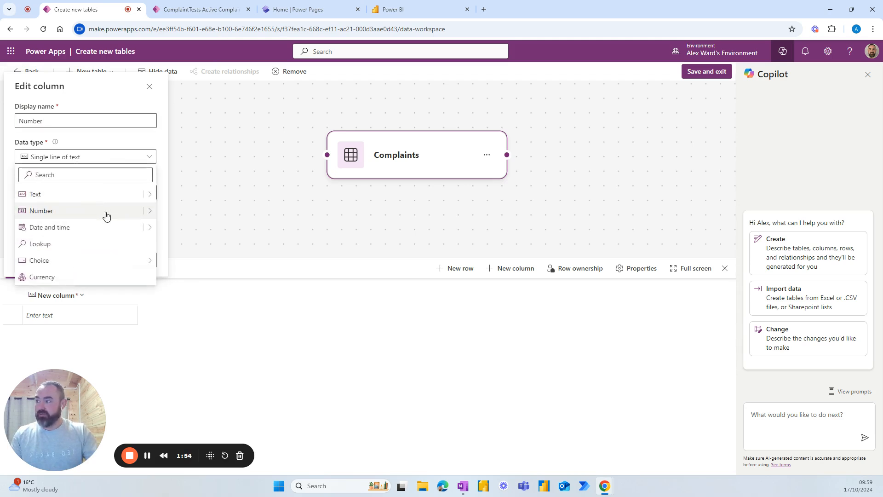
{"action": "left_click", "coordinate": [150, 211]}
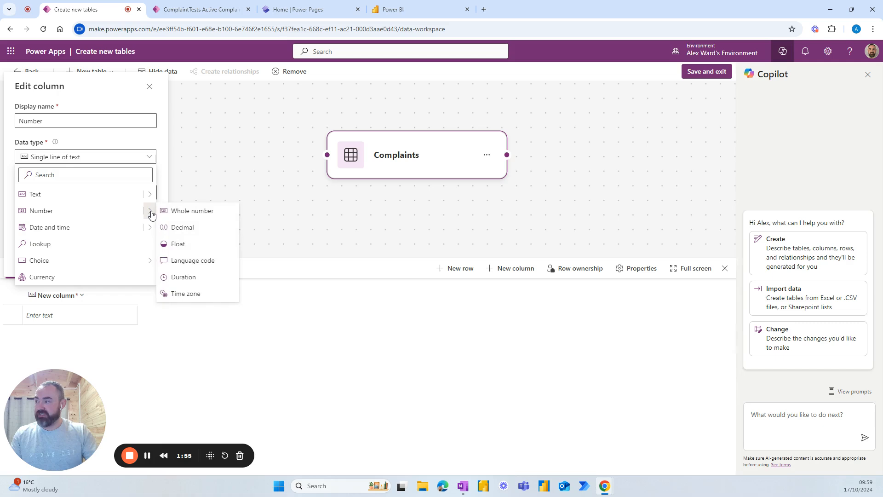
{"action": "left_click", "coordinate": [146, 161]}
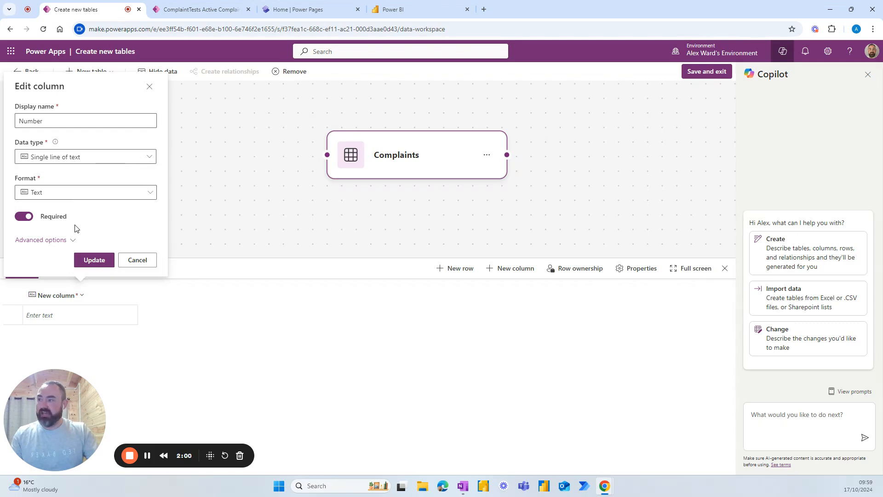
{"action": "left_click", "coordinate": [88, 260]}
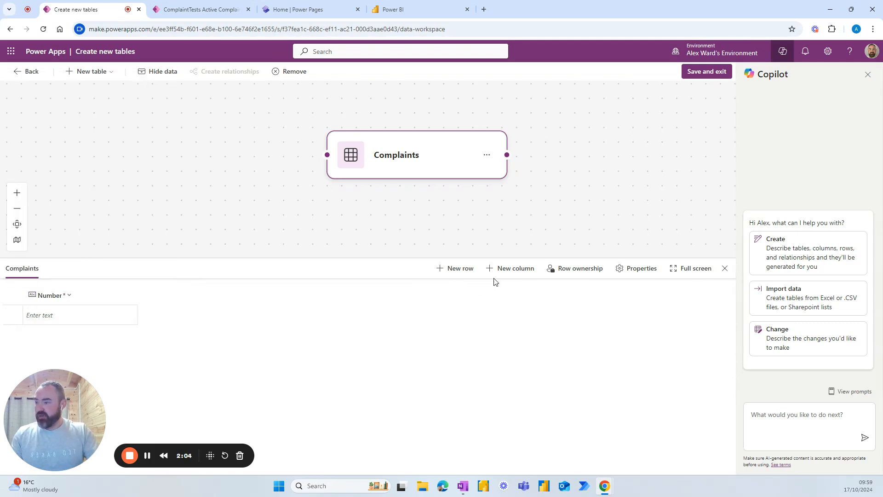
Step: Add a Subject text column to the Complaints table
{"action": "left_click", "coordinate": [503, 268]}
{"action": "left_click", "coordinate": [473, 94]}
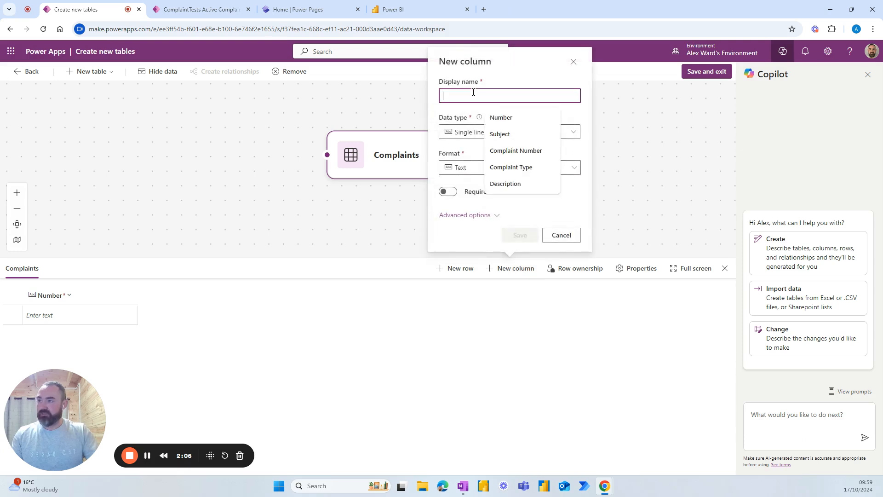
{"action": "type", "text": "Subject"}
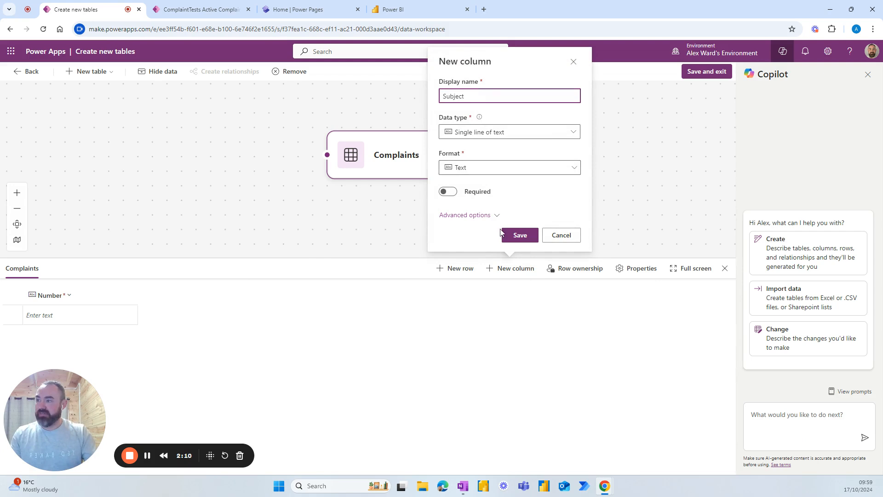
{"action": "left_click", "coordinate": [518, 235]}
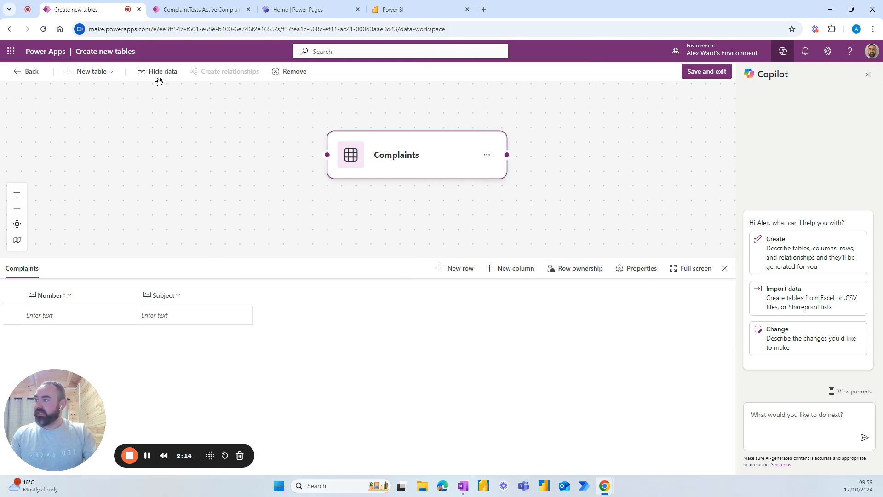
Step: Add a blank table named ComplaintTasks and view its data grid
{"action": "left_click", "coordinate": [90, 71]}
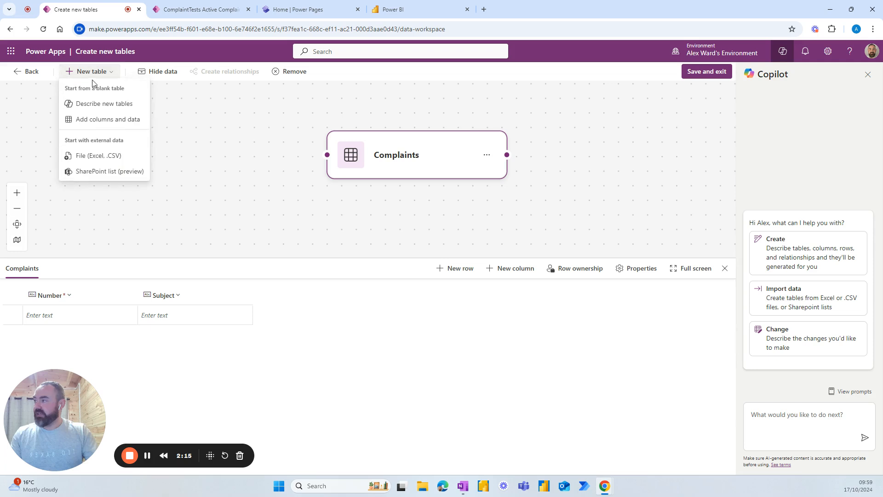
{"action": "left_click", "coordinate": [95, 119]}
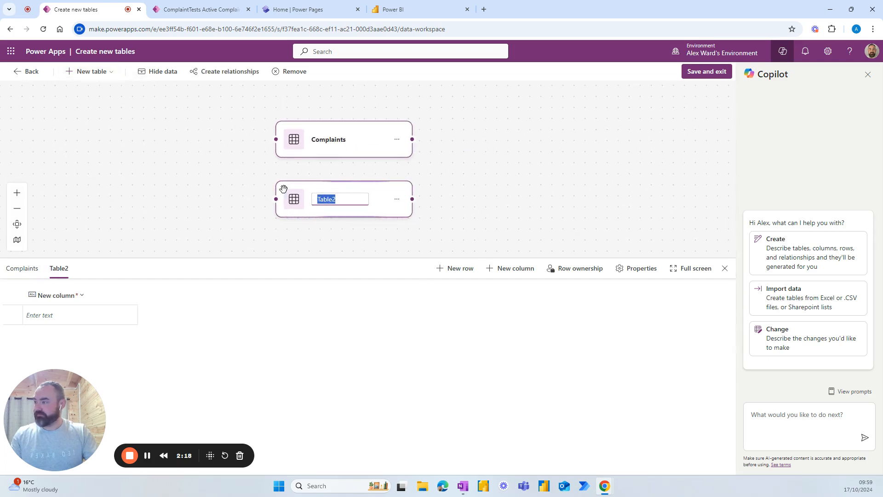
{"action": "type", "text": "ComplaintTa"}
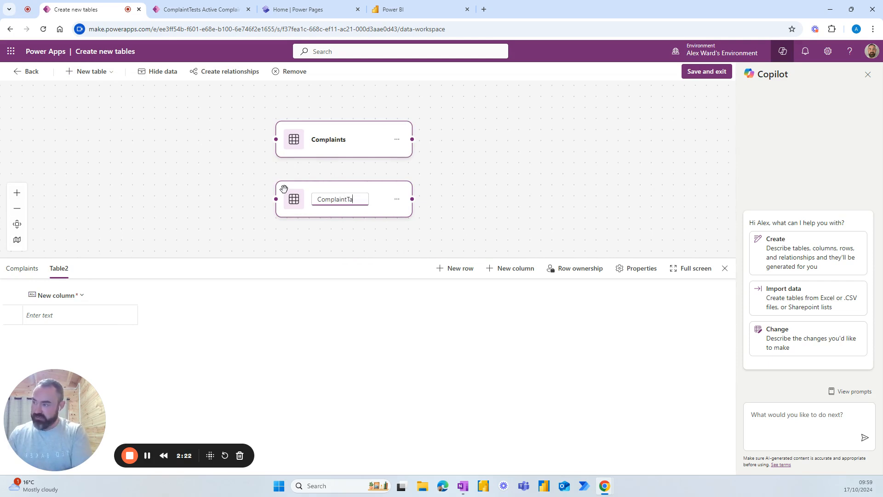
{"action": "type", "text": "sk"}
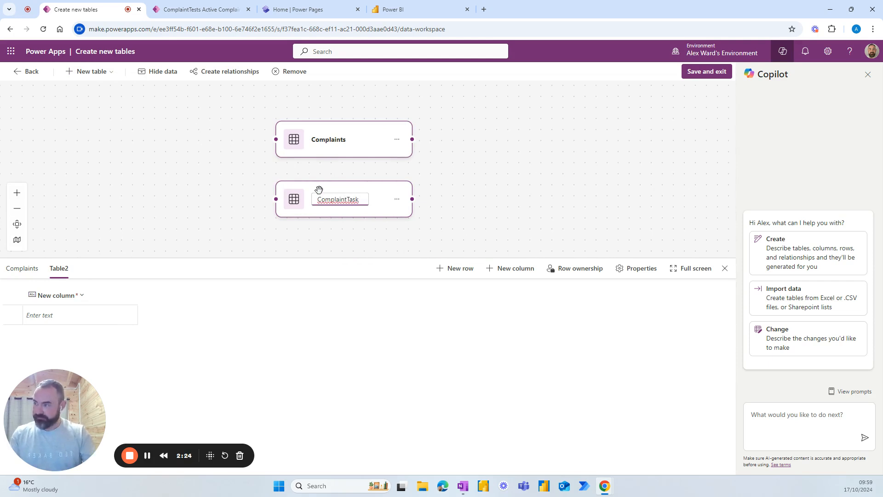
{"action": "type", "text": "s"}
{"action": "left_click", "coordinate": [279, 238]}
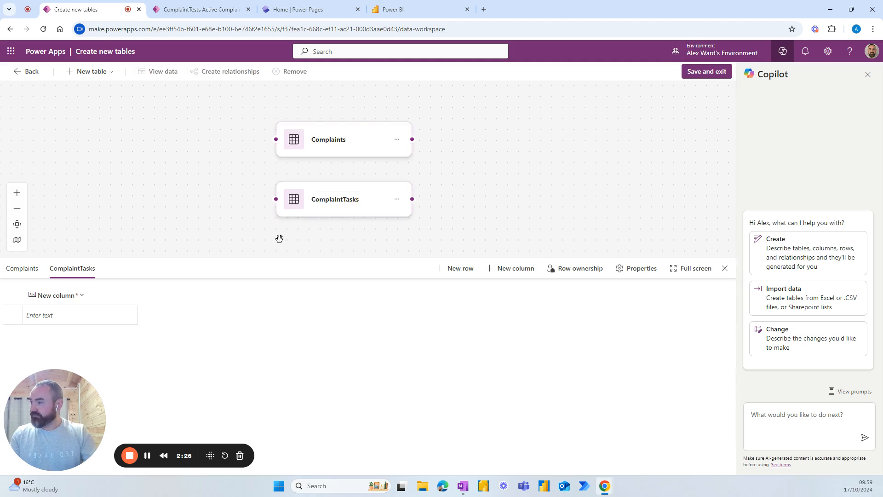
{"action": "left_click", "coordinate": [326, 202]}
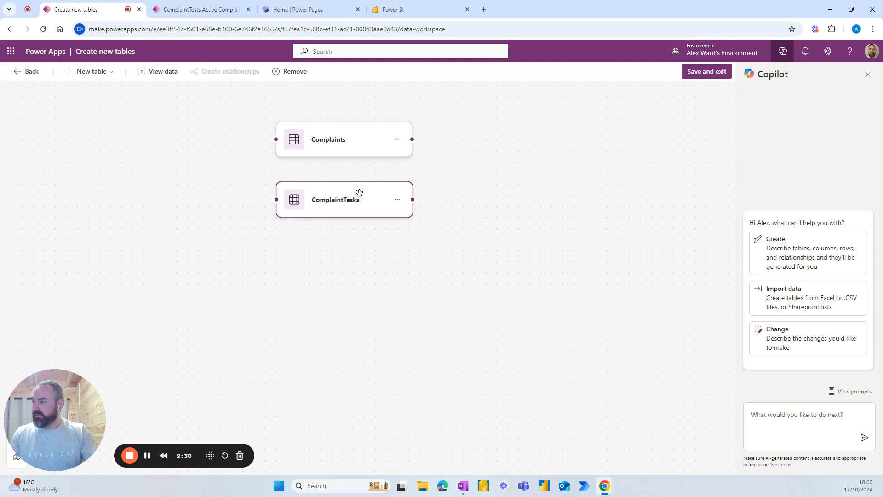
{"action": "left_click", "coordinate": [399, 205]}
{"action": "left_click", "coordinate": [403, 215]}
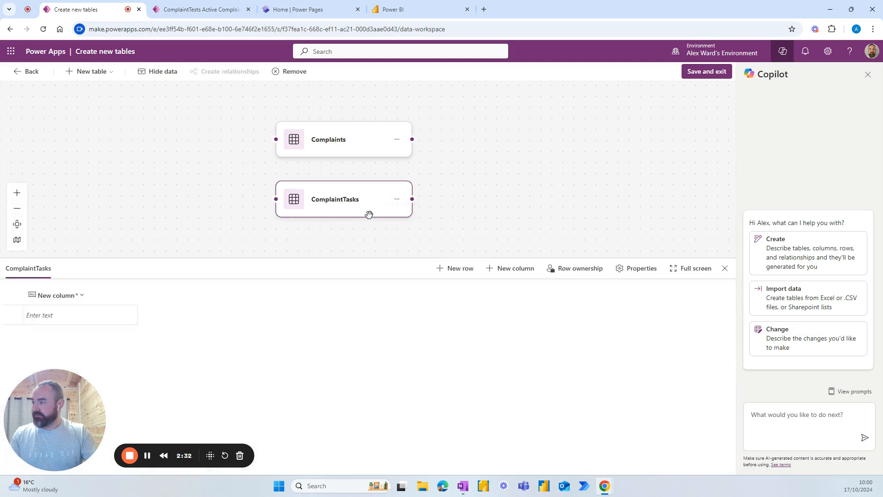
Step: Rename ComplaintTasks' default column to Number and add a Subject text column
{"action": "left_click", "coordinate": [82, 295]}
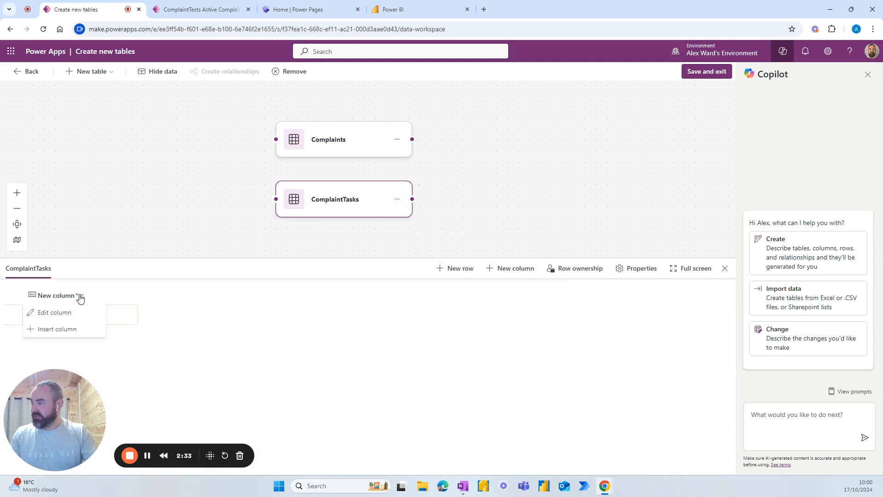
{"action": "left_click", "coordinate": [64, 313]}
{"action": "left_click_drag", "start_coordinate": [79, 121], "coordinate": [20, 122]}
{"action": "type", "text": "Number"}
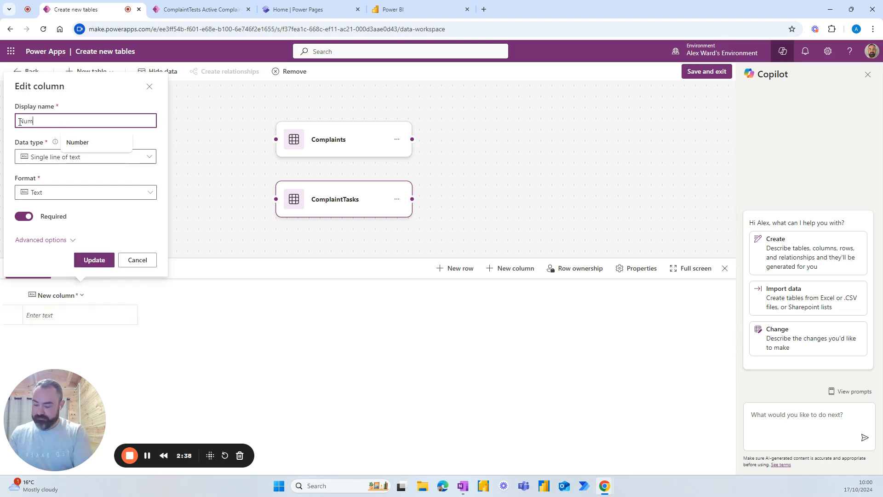
{"action": "left_click", "coordinate": [93, 260]}
{"action": "left_click", "coordinate": [503, 268]}
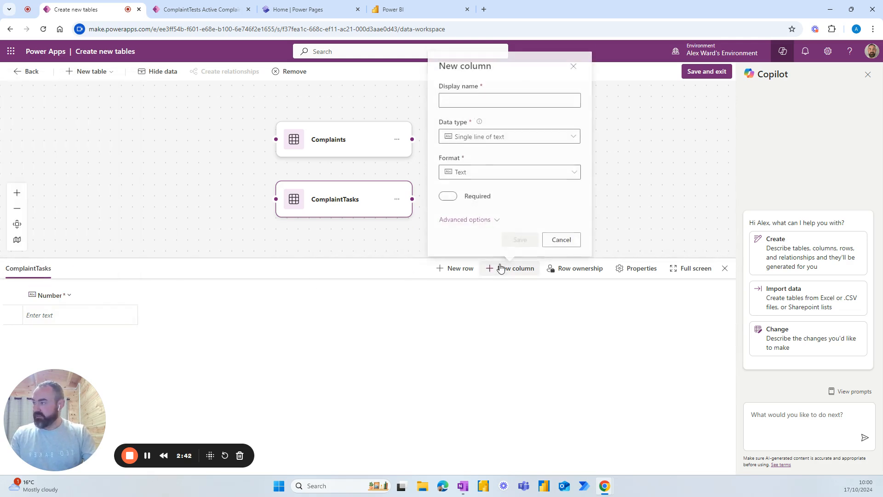
{"action": "left_click", "coordinate": [469, 95]}
{"action": "type", "text": "Su"}
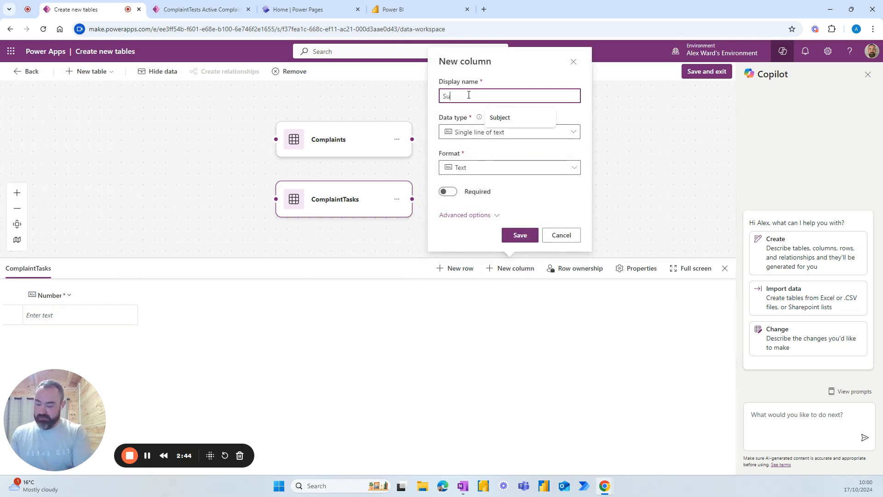
{"action": "type", "text": "bject"}
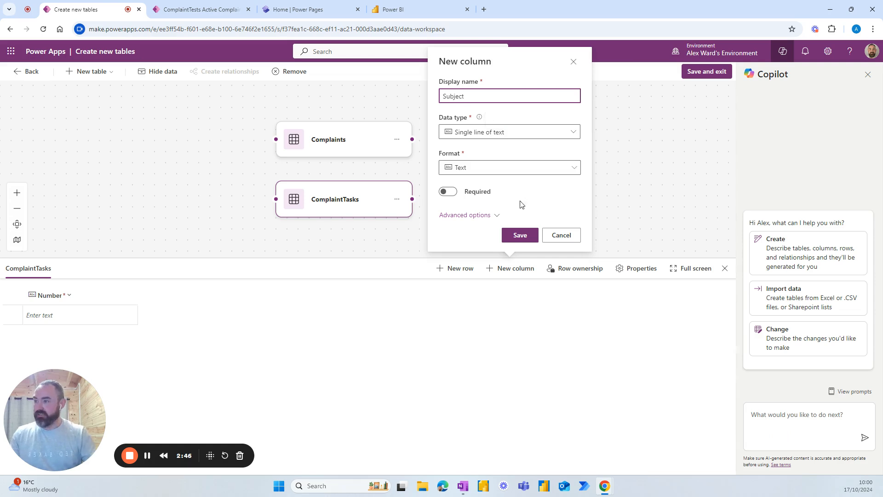
{"action": "left_click", "coordinate": [517, 235]}
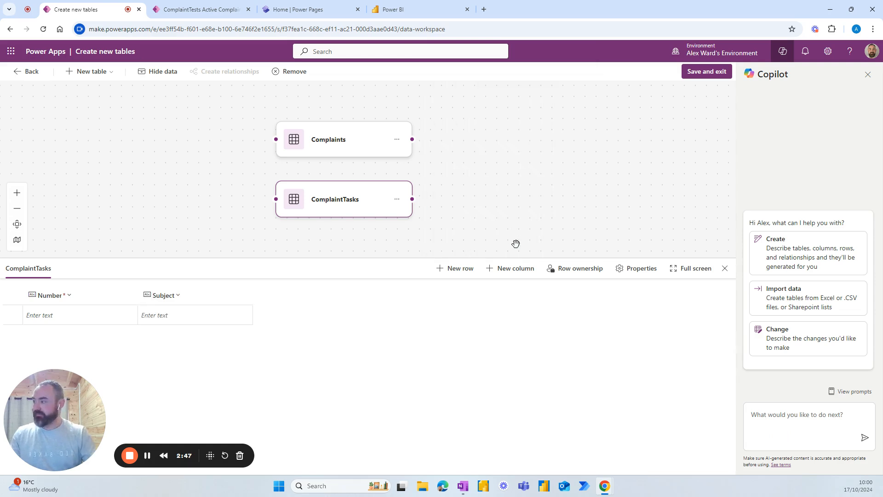
Step: Add a Complaint Number lookup column related to the Complaints table
{"action": "left_click", "coordinate": [509, 273]}
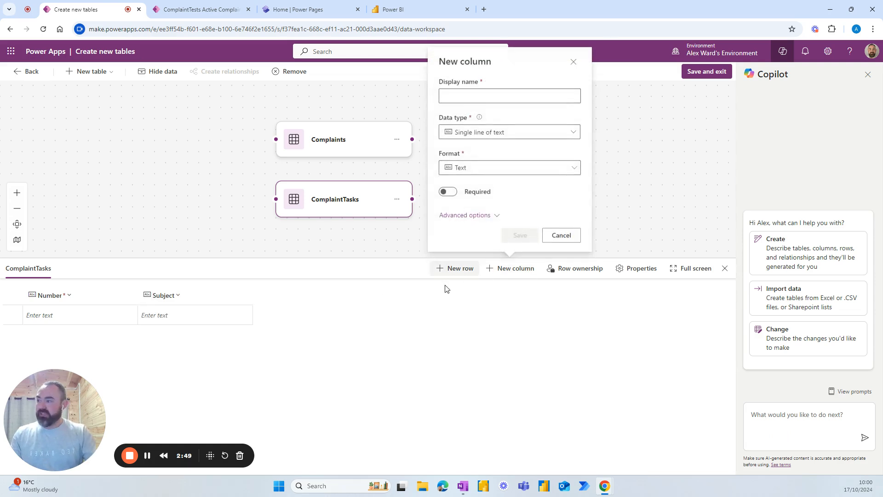
{"action": "left_click", "coordinate": [468, 97]}
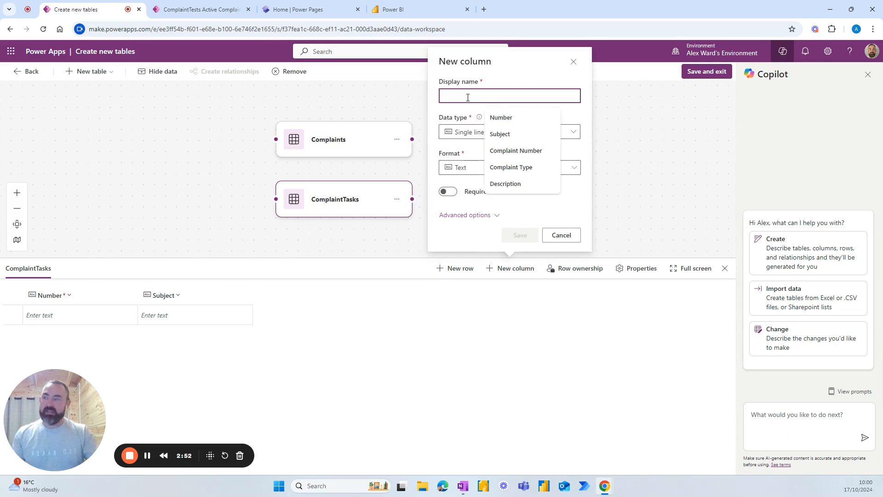
{"action": "type", "text": "Compla"}
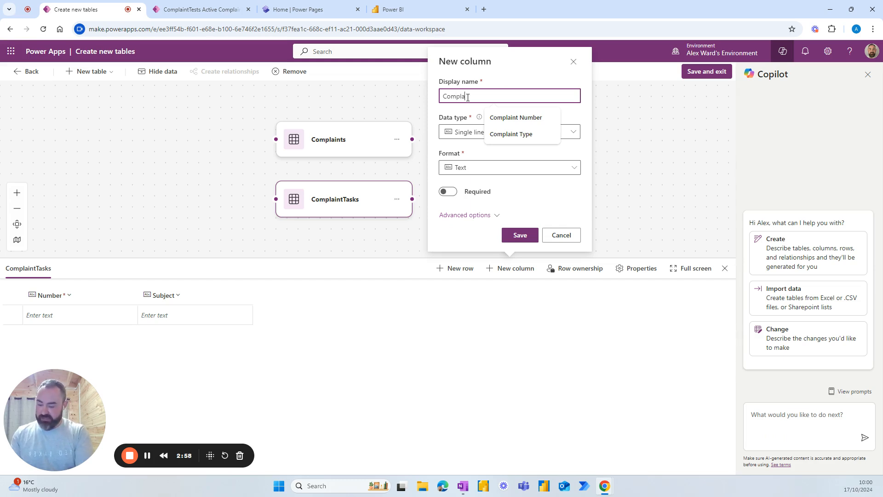
{"action": "type", "text": "int Num"}
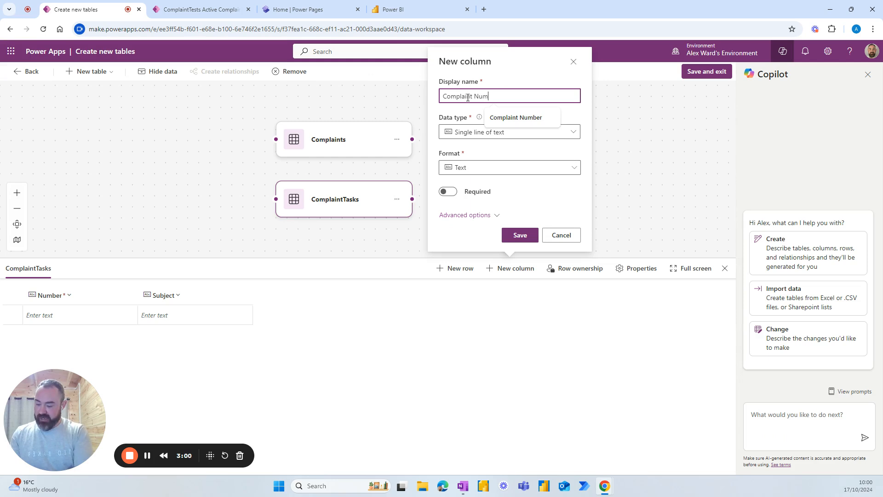
{"action": "type", "text": "ber"}
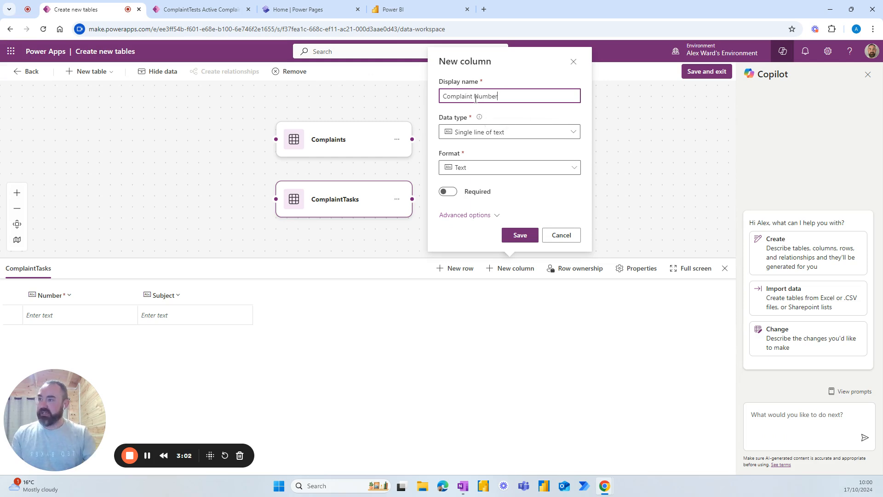
{"action": "left_click", "coordinate": [524, 136]}
{"action": "left_click", "coordinate": [485, 220]}
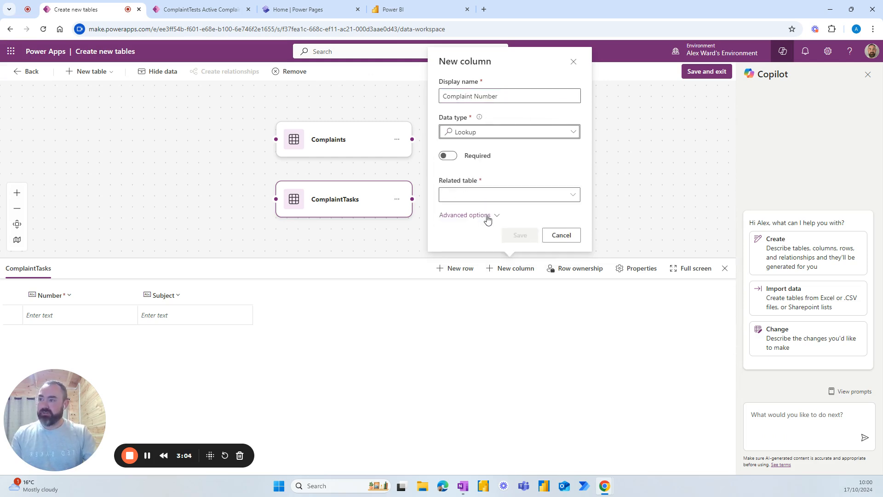
{"action": "left_click", "coordinate": [573, 196]}
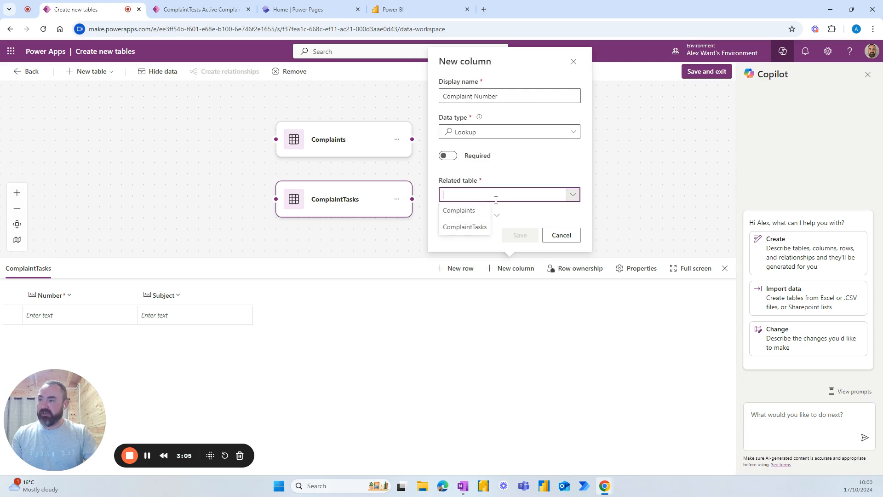
{"action": "left_click", "coordinate": [461, 211]}
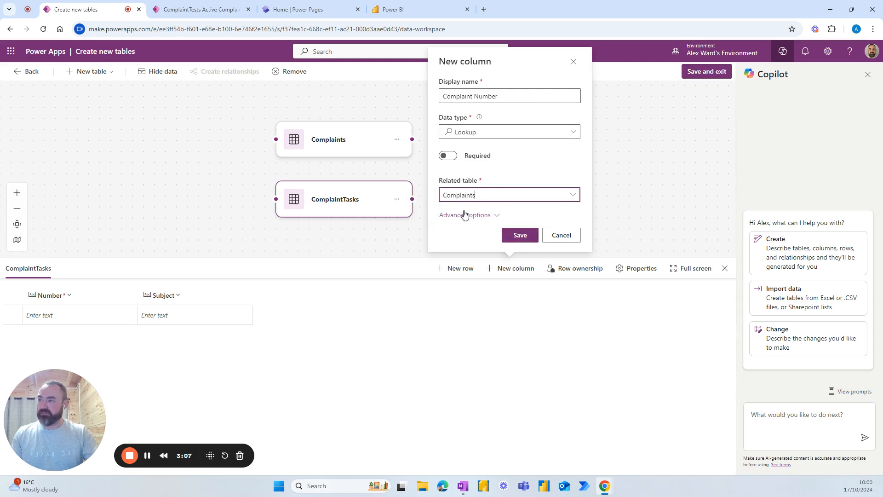
{"action": "left_click", "coordinate": [520, 235]}
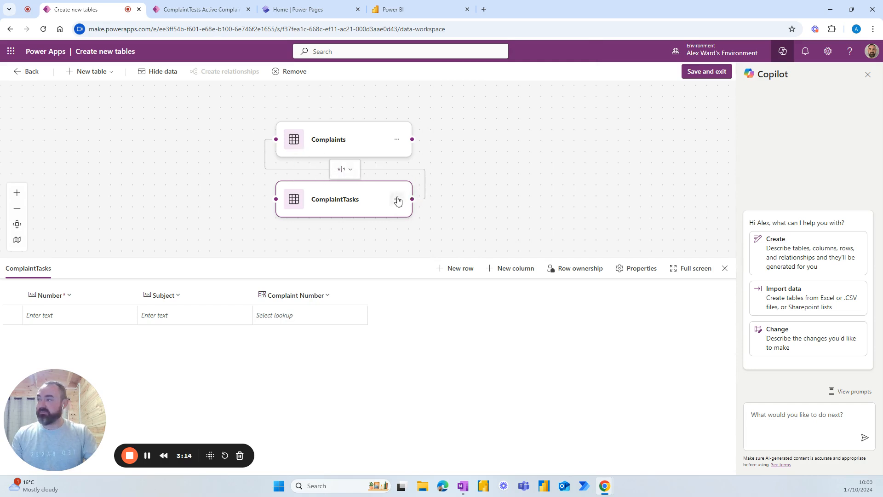
Step: Save the tables and exit the designer, suppressing future confirmations
{"action": "left_click", "coordinate": [700, 76]}
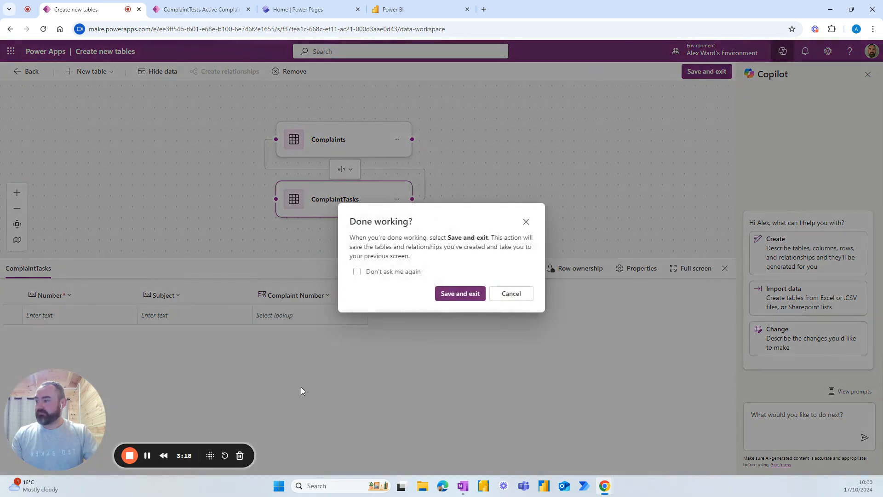
{"action": "left_click", "coordinate": [401, 272]}
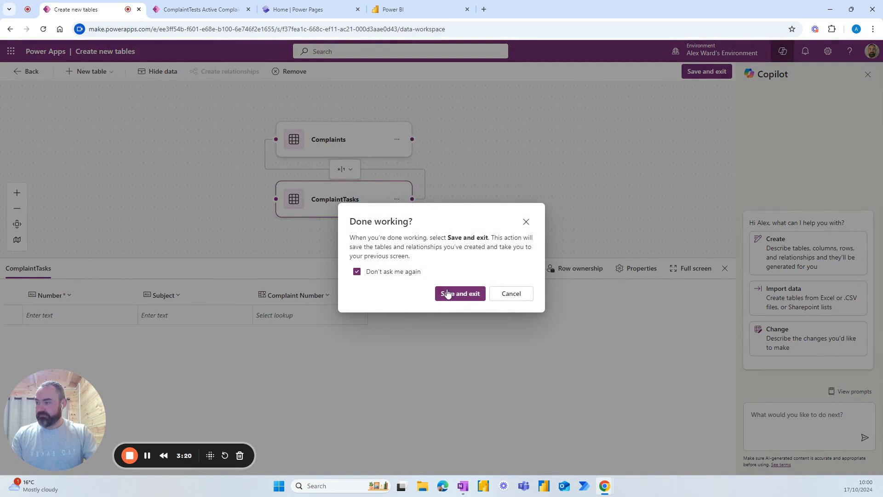
{"action": "left_click", "coordinate": [450, 294]}
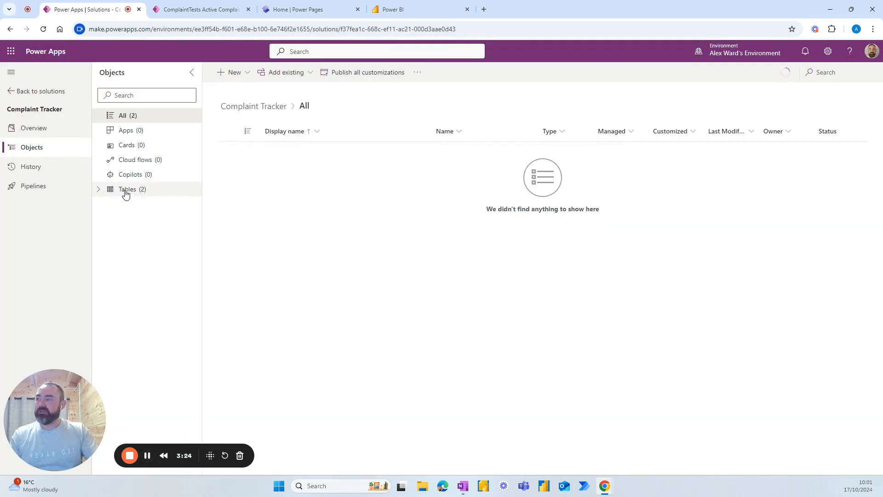
Step: Open the Complaints table and start editing its Number column
{"action": "left_click", "coordinate": [126, 195]}
{"action": "left_click", "coordinate": [98, 189]}
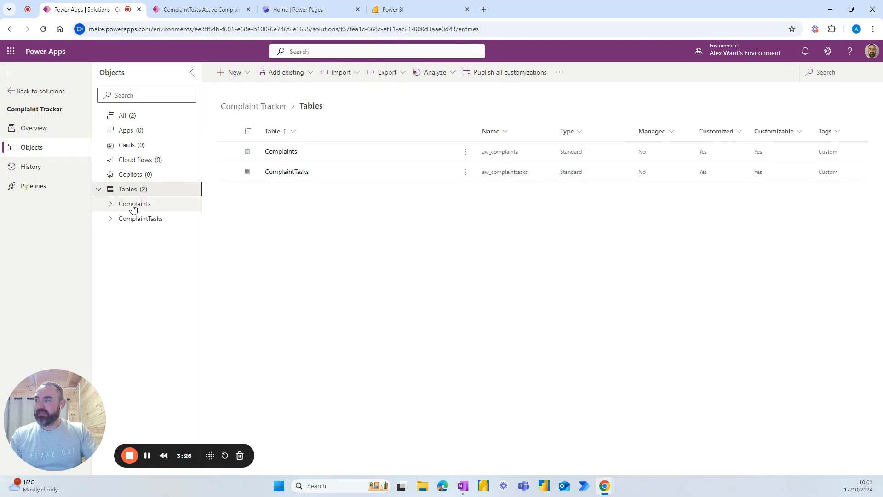
{"action": "left_click", "coordinate": [133, 209]}
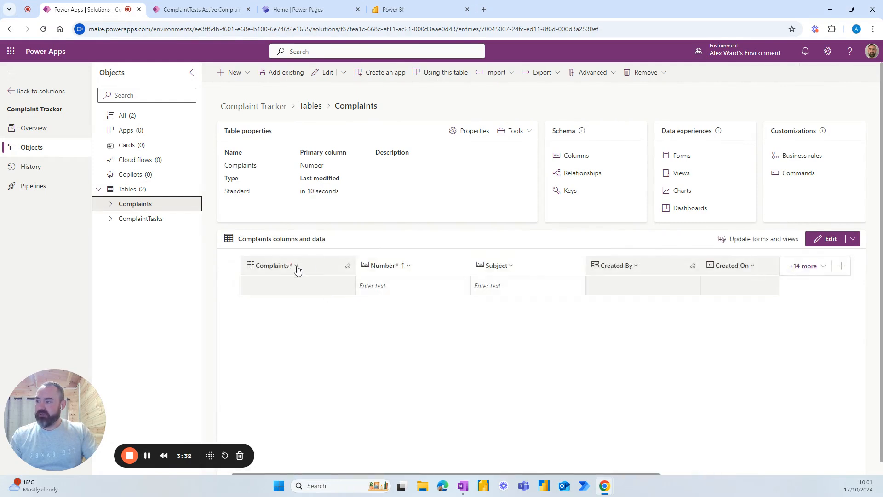
{"action": "left_click", "coordinate": [296, 270]}
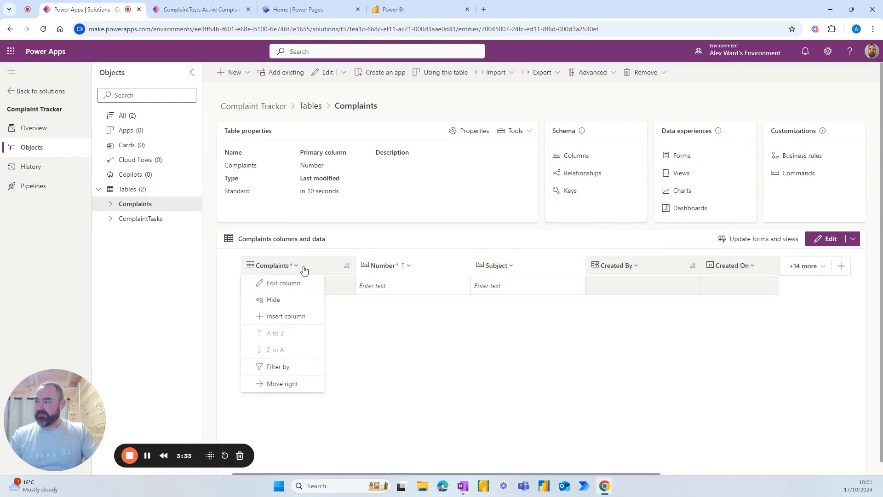
{"action": "left_click", "coordinate": [410, 270]}
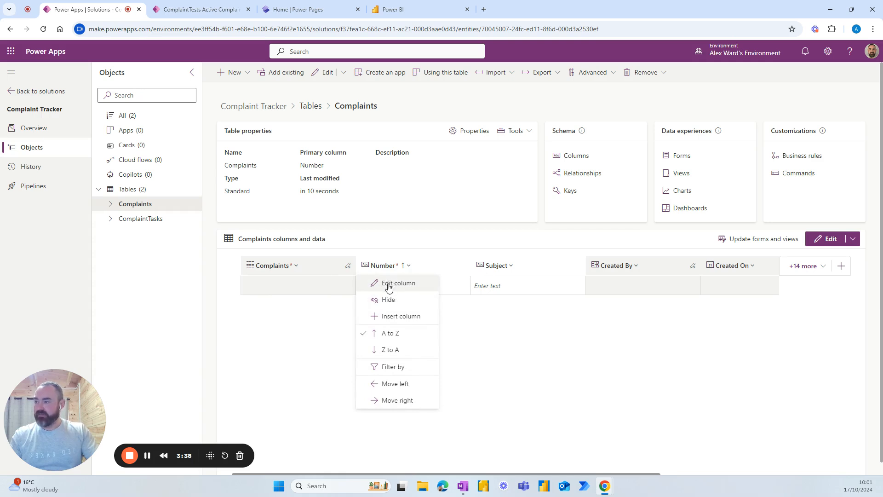
{"action": "left_click", "coordinate": [388, 284]}
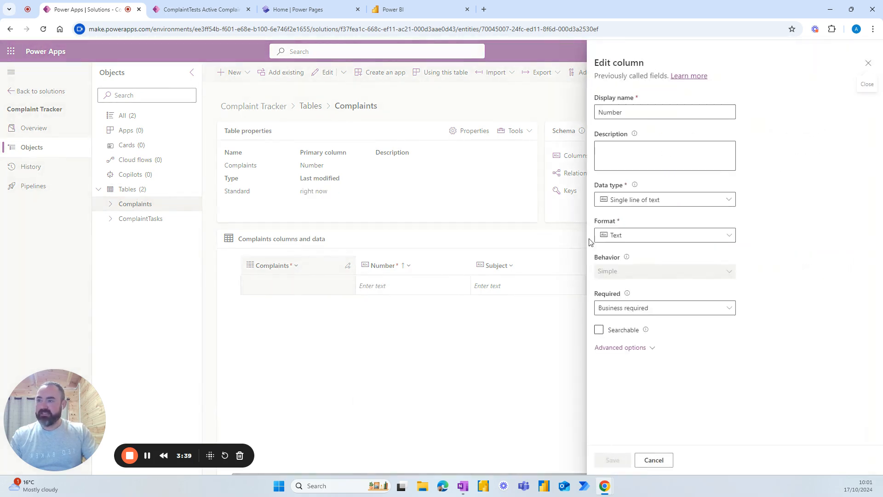
Step: Change the Number column to an optional Autonumber
{"action": "left_click", "coordinate": [693, 202]}
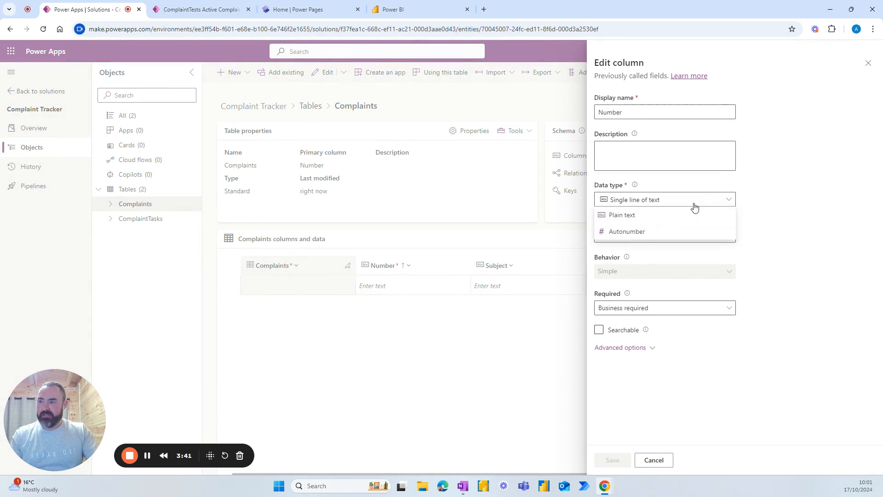
{"action": "left_click", "coordinate": [637, 232]}
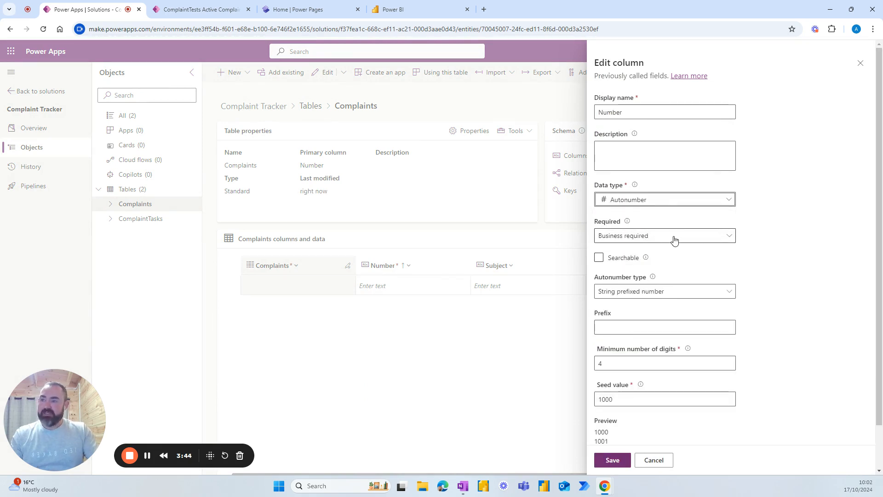
{"action": "left_click", "coordinate": [718, 239]}
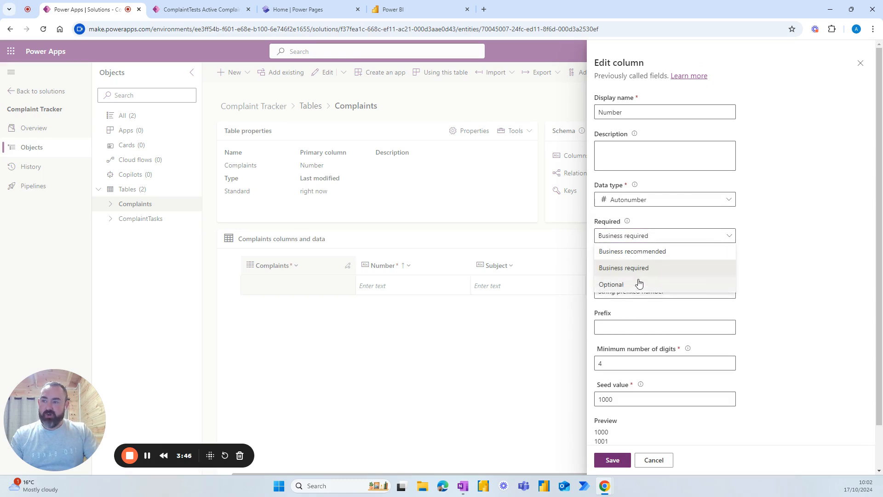
{"action": "left_click", "coordinate": [638, 283]}
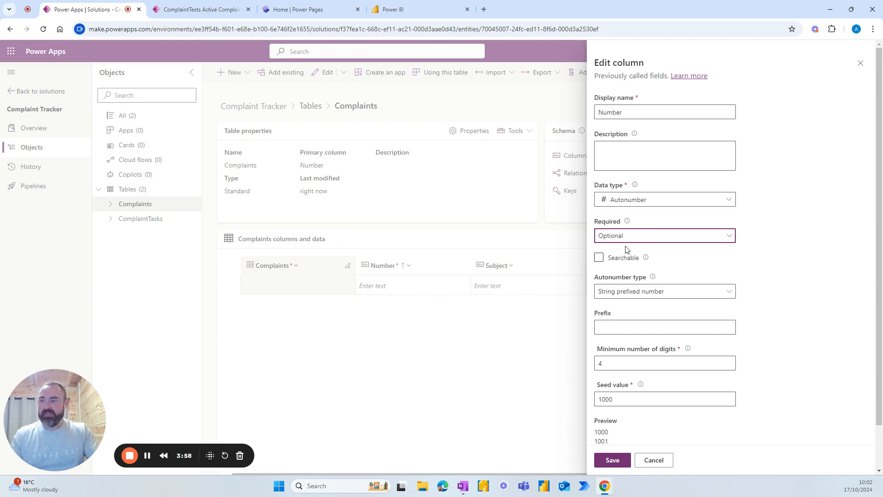
Step: Use a custom autonumber format COM{SEQNUM:4} with seed 1, and save the column
{"action": "left_click", "coordinate": [667, 293]}
{"action": "left_click", "coordinate": [618, 340]}
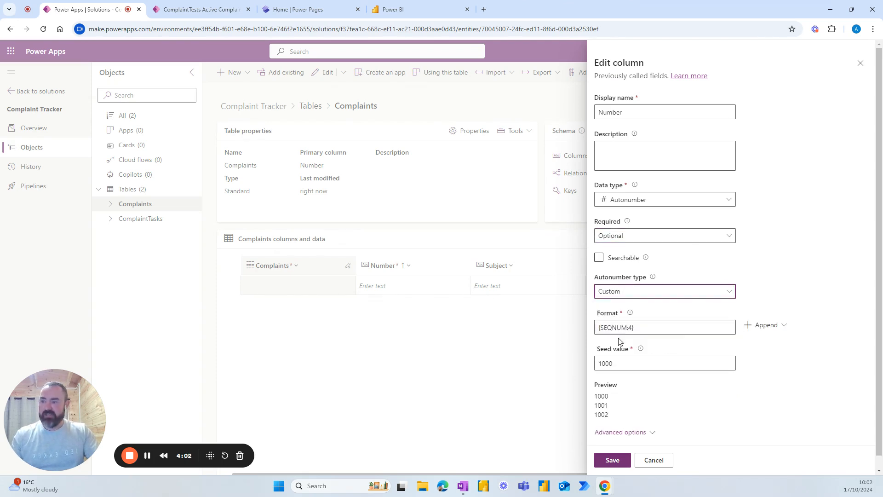
{"action": "left_click", "coordinate": [597, 328]}
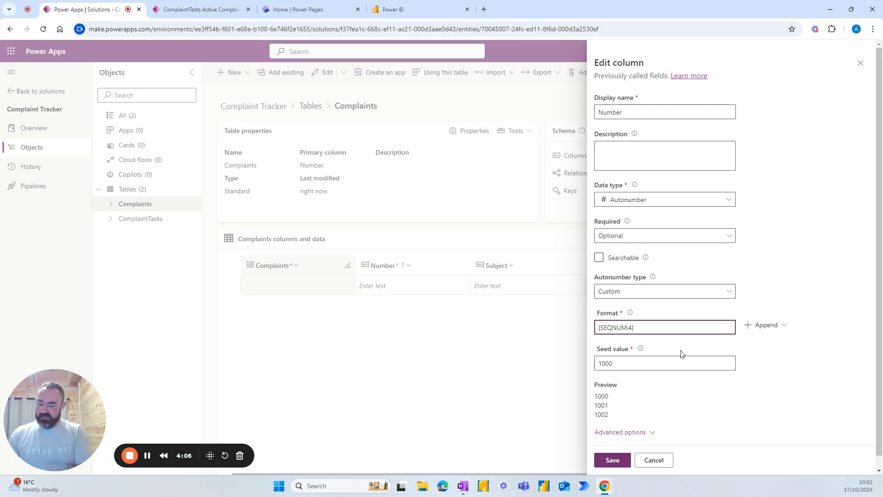
{"action": "type", "text": "COM"}
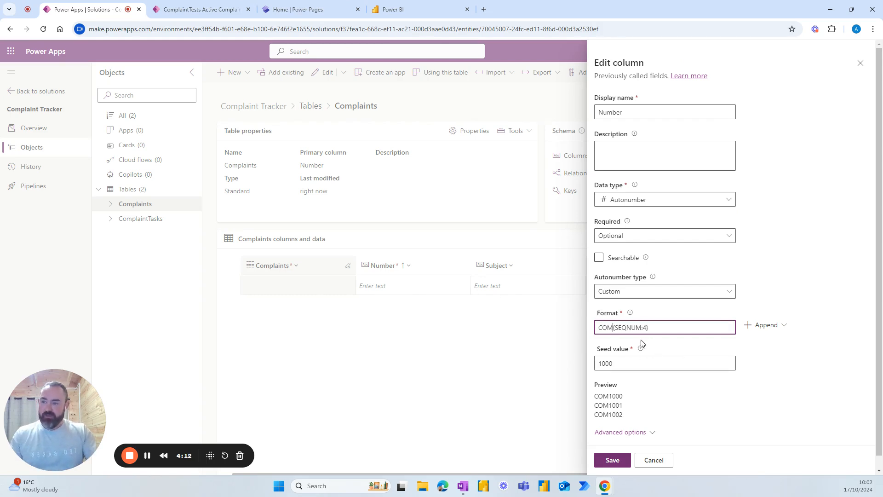
{"action": "left_click_drag", "start_coordinate": [644, 364], "coordinate": [585, 366]}
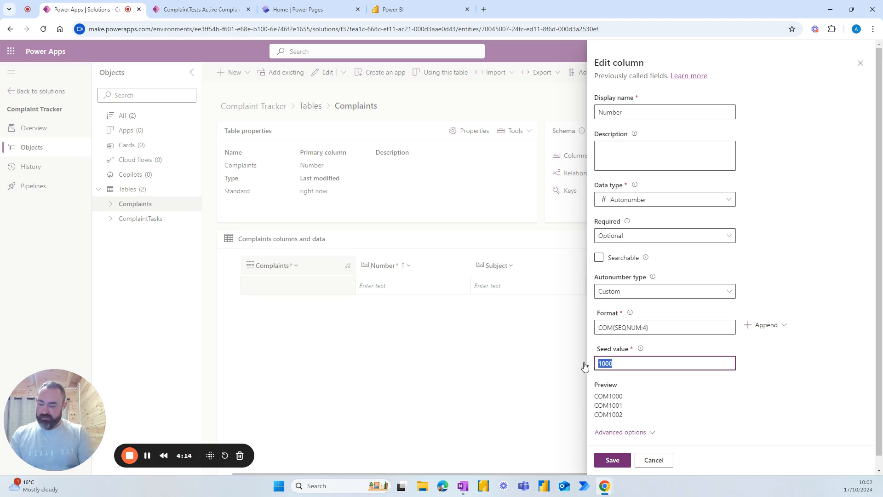
{"action": "type", "text": "1"}
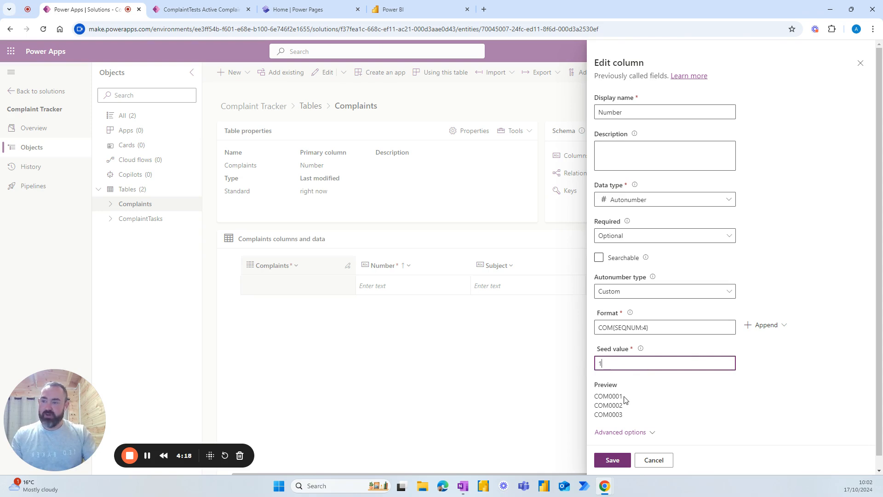
{"action": "scroll", "coordinate": [640, 405], "scroll_direction": "down", "scroll_amount": 1}
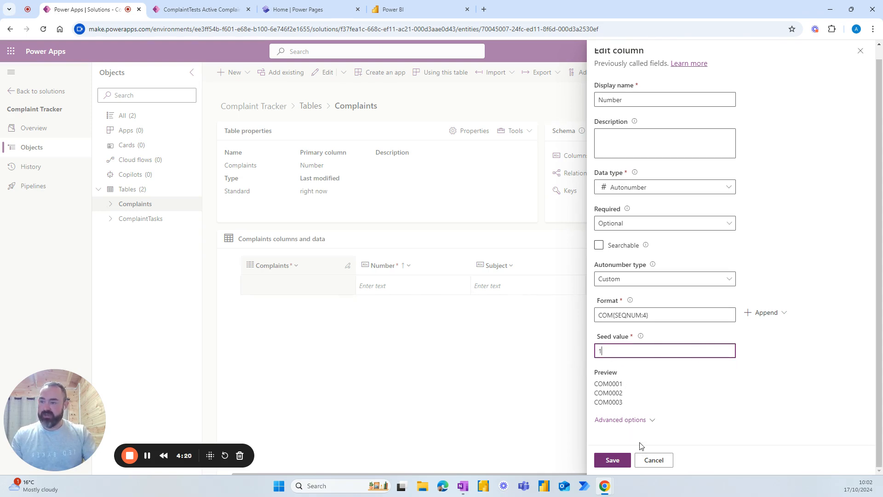
{"action": "left_click", "coordinate": [613, 460]}
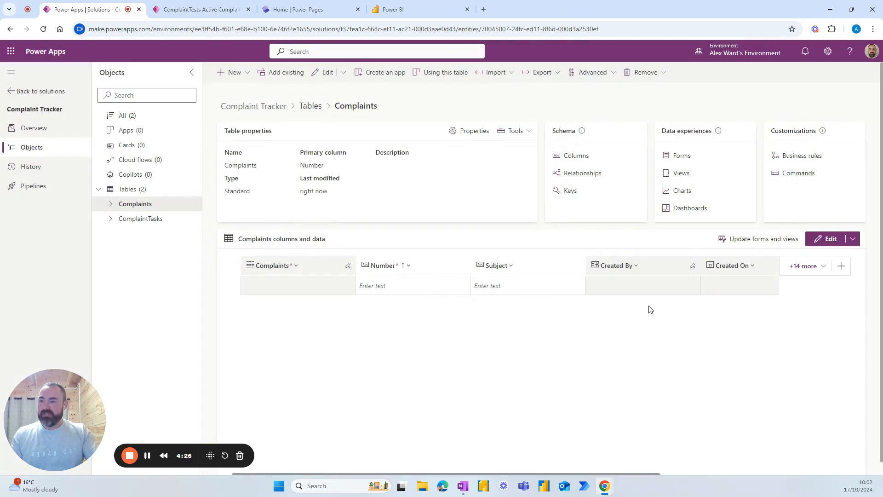
Step: Add a Description column of multiple lines plain text to Complaints
{"action": "left_click", "coordinate": [842, 266]}
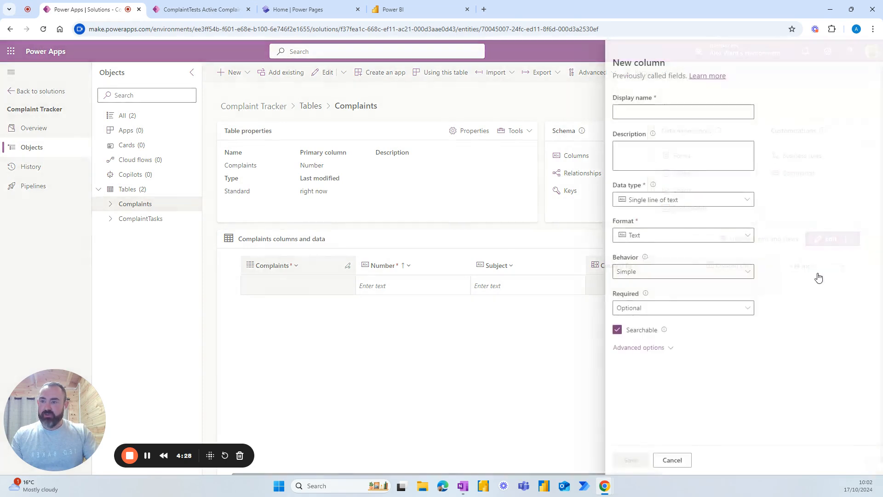
{"action": "type", "text": "Desc"}
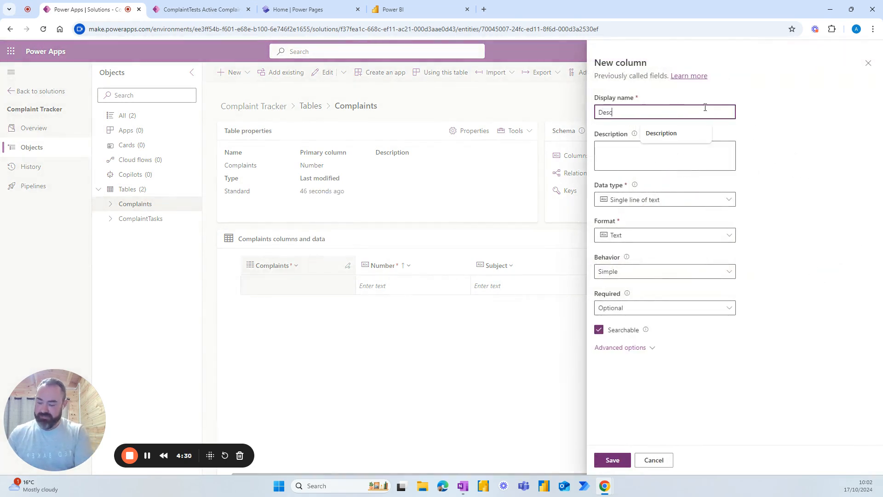
{"action": "type", "text": "ription"}
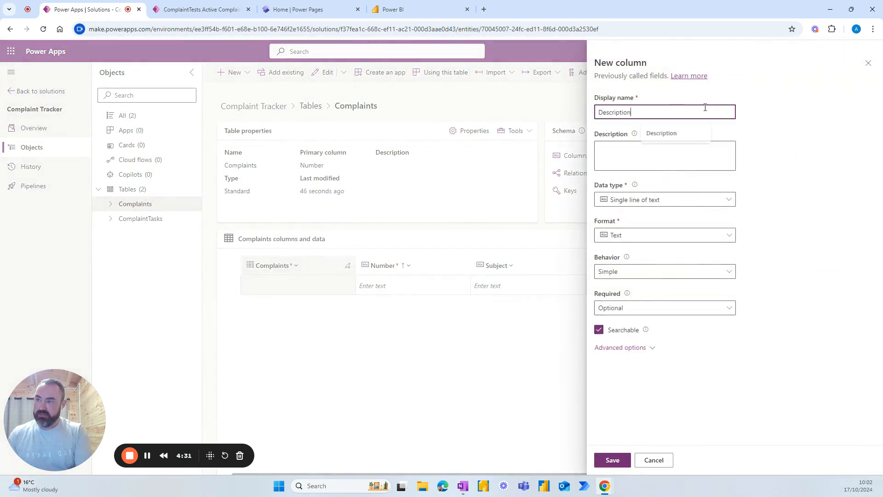
{"action": "left_click", "coordinate": [673, 201]}
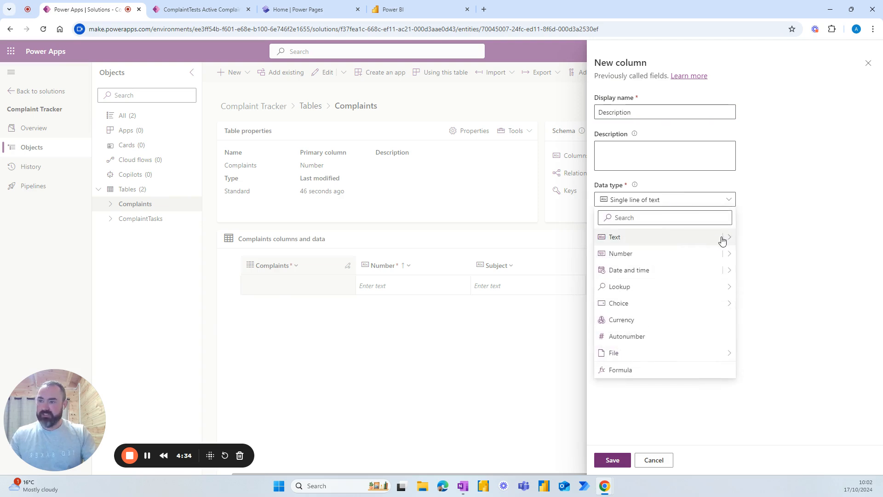
{"action": "mouse_move", "coordinate": [728, 241]}
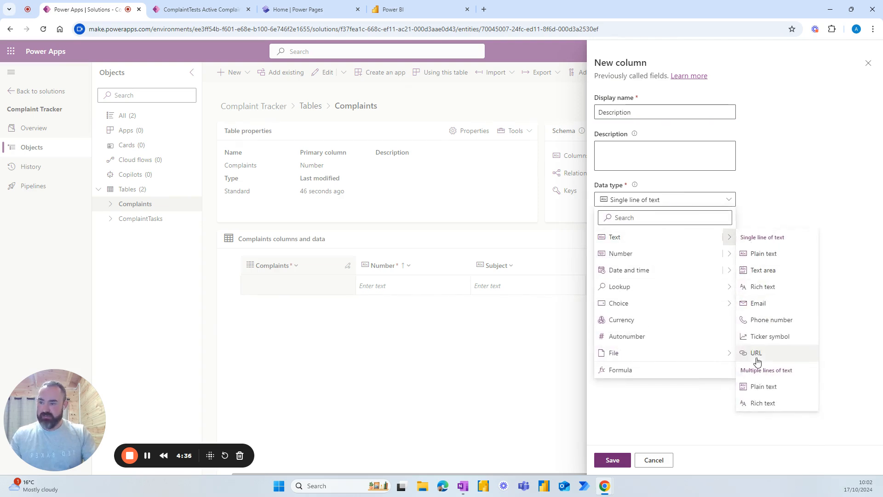
{"action": "left_click", "coordinate": [765, 388]}
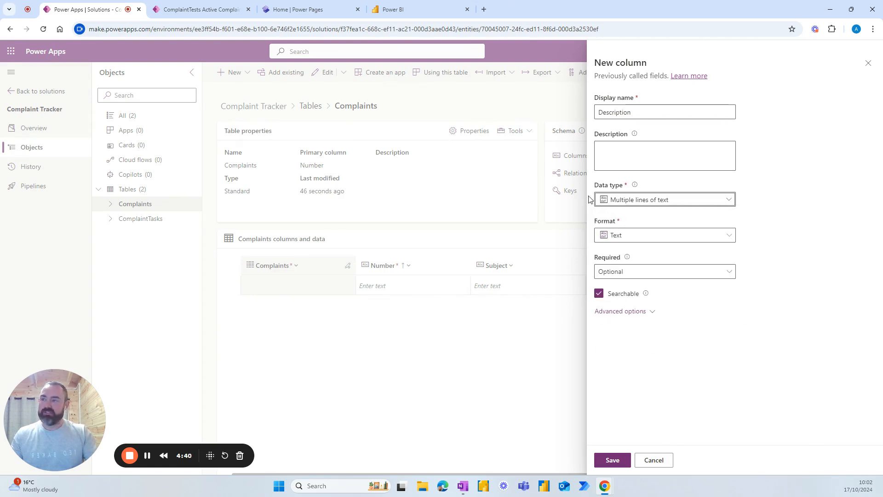
{"action": "left_click", "coordinate": [613, 461]}
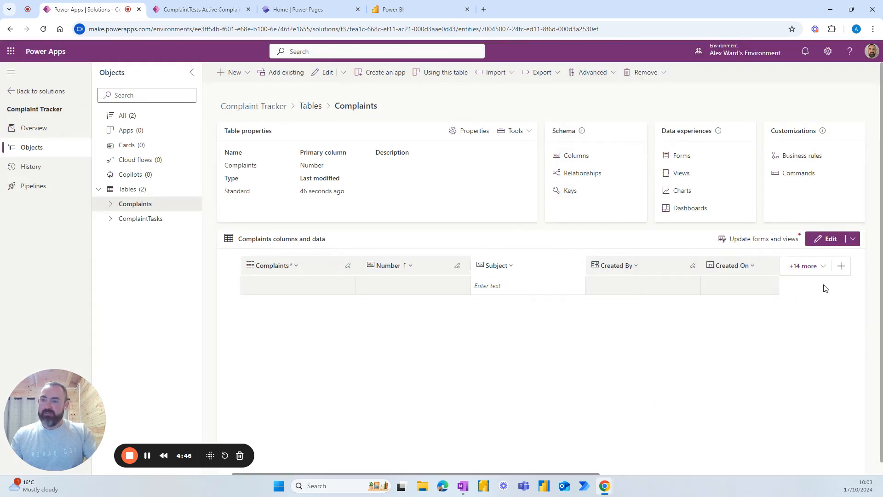
Step: Add a Complaint Type column with the Choice data type
{"action": "left_click", "coordinate": [842, 266]}
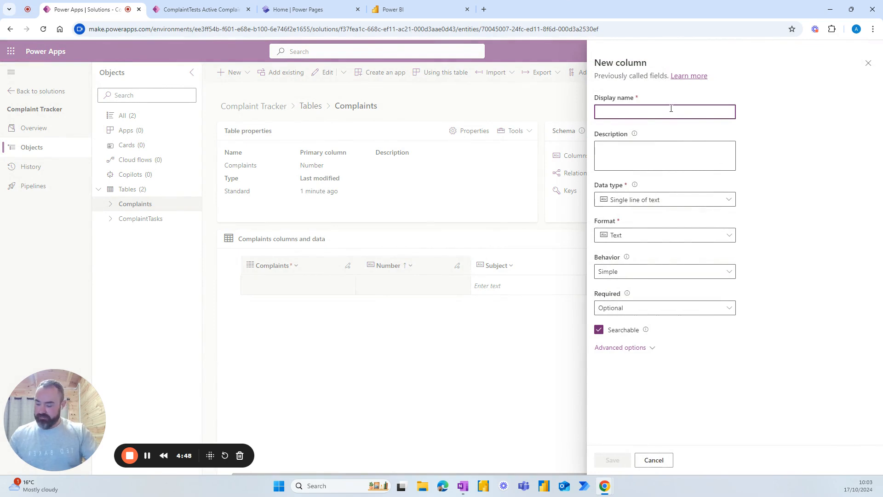
{"action": "type", "text": "Complaint "}
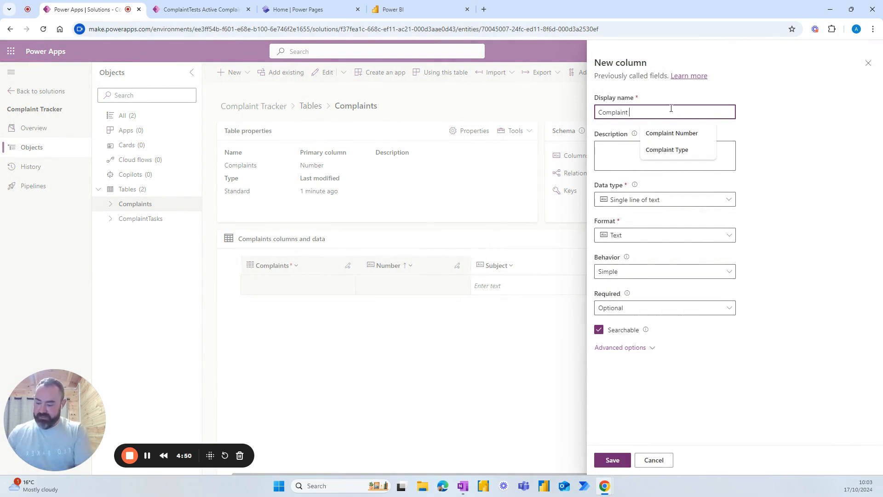
{"action": "type", "text": "Type"}
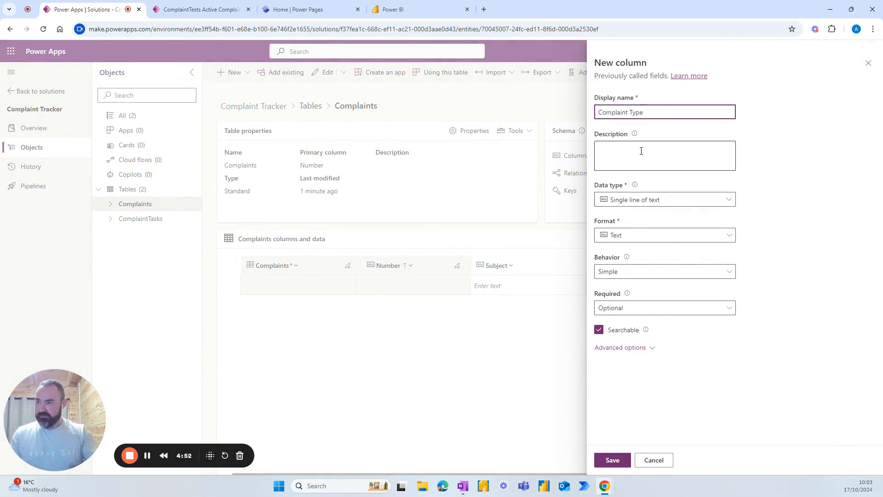
{"action": "left_click", "coordinate": [665, 199]}
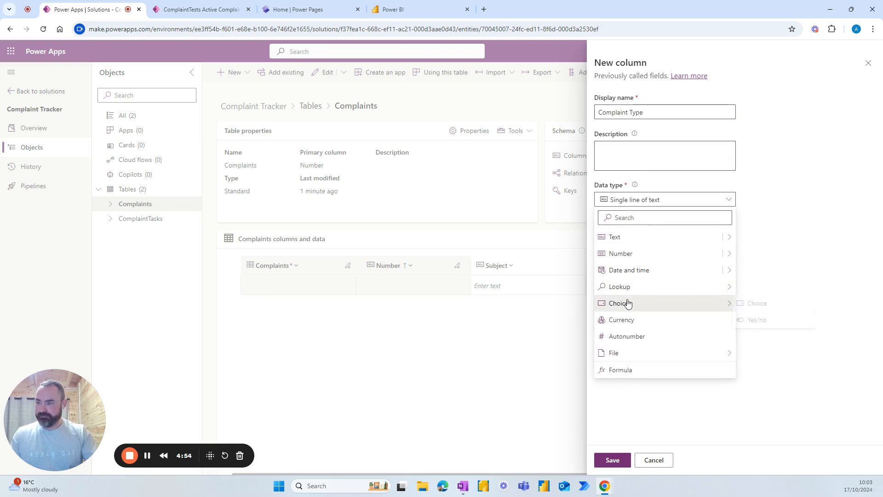
{"action": "mouse_move", "coordinate": [690, 304]}
{"action": "left_click", "coordinate": [758, 305]}
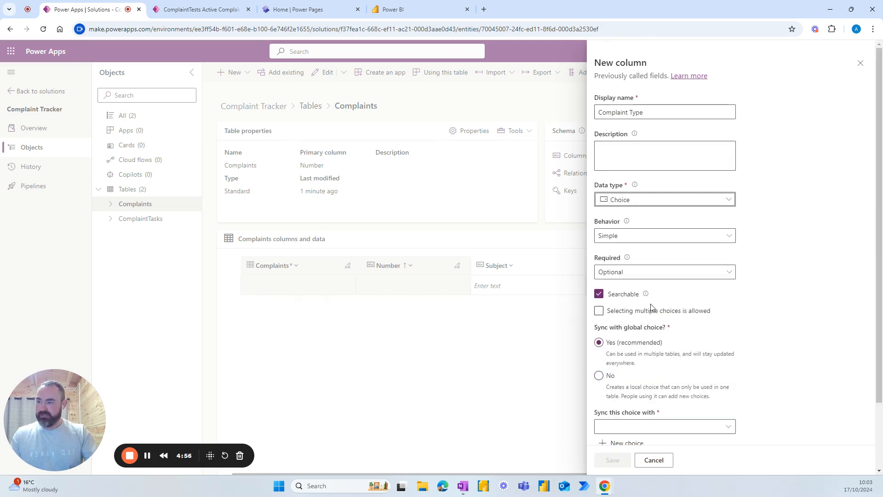
{"action": "scroll", "coordinate": [653, 342], "scroll_direction": "down", "scroll_amount": 1}
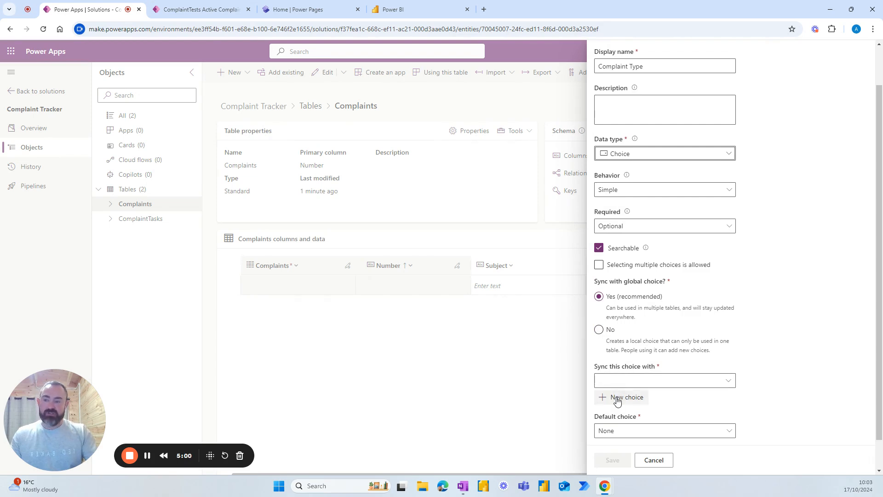
Step: Define a new Complaint Type choice list with options Cost, Product and Service
{"action": "left_click", "coordinate": [617, 398]}
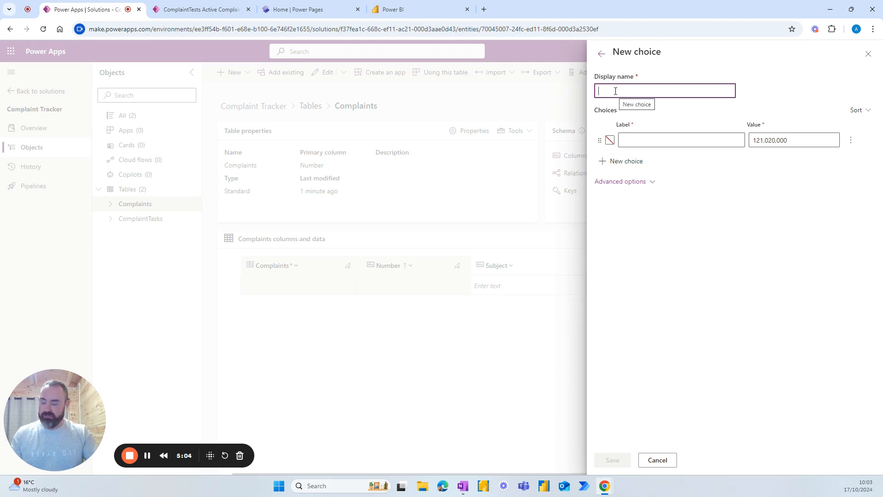
{"action": "type", "text": "Comp"}
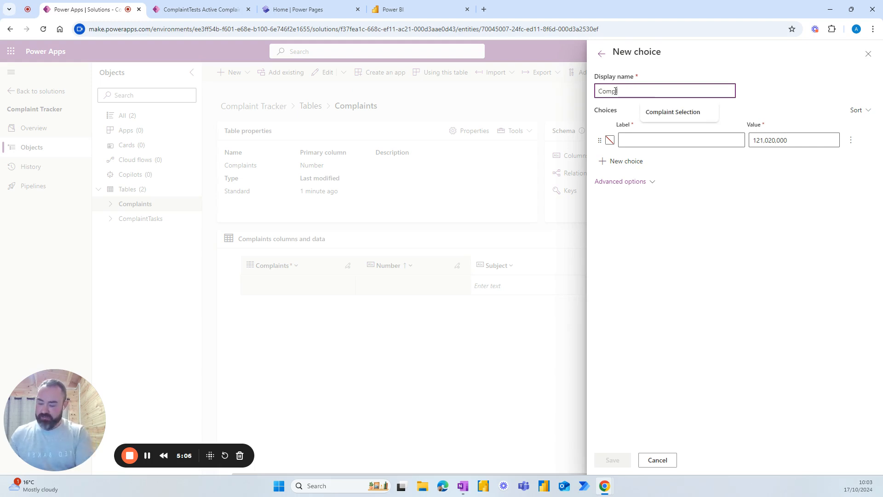
{"action": "type", "text": "laint Type"}
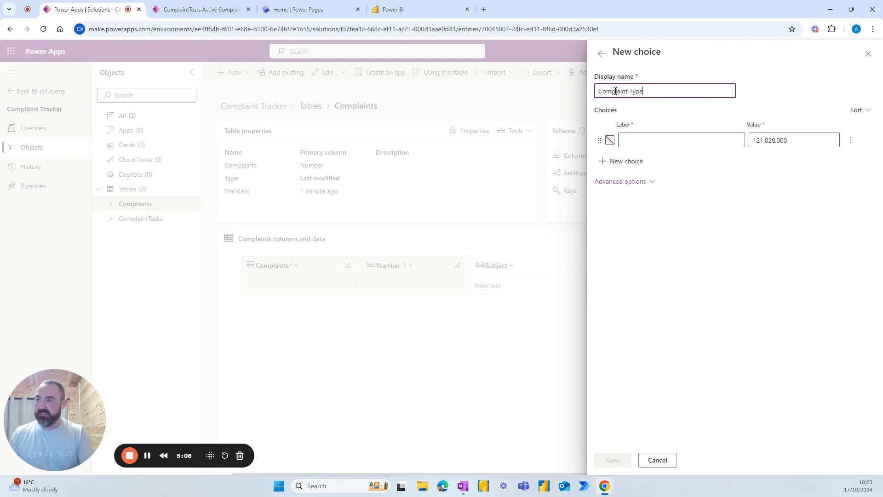
{"action": "left_click", "coordinate": [634, 142]}
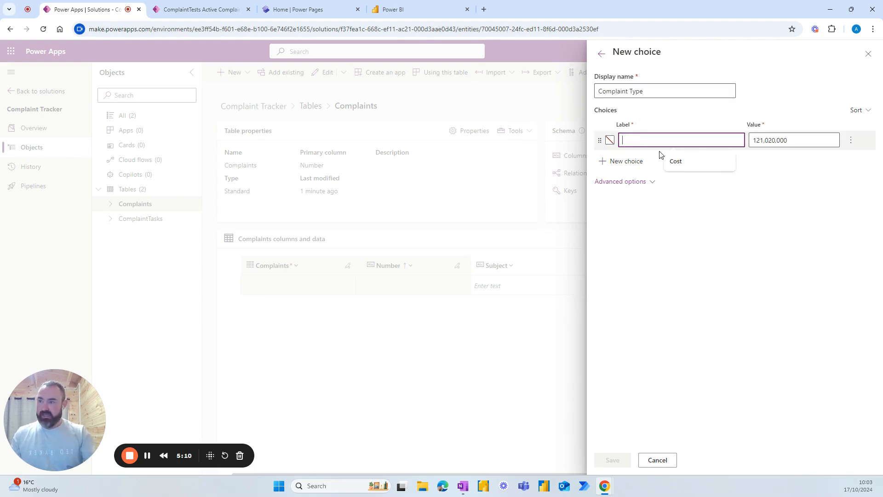
{"action": "left_click", "coordinate": [678, 161]}
{"action": "left_click", "coordinate": [631, 162]}
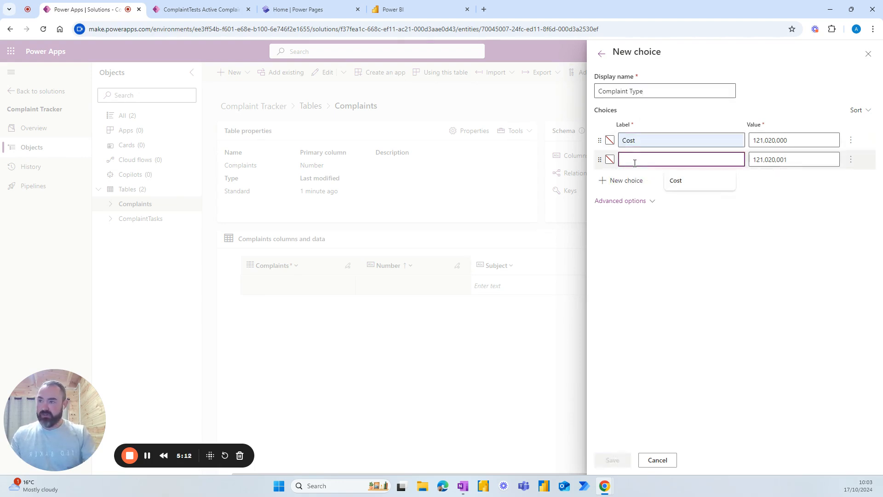
{"action": "type", "text": "Product"}
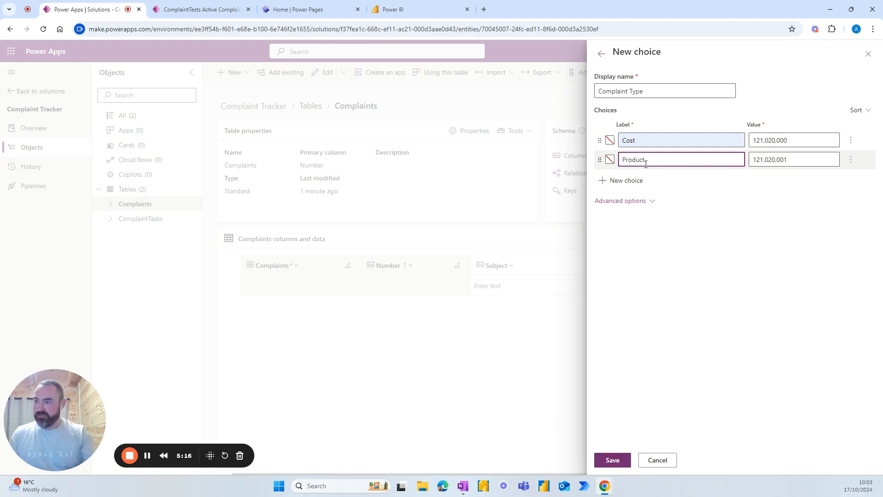
{"action": "left_click", "coordinate": [626, 180]}
{"action": "type", "text": "S"}
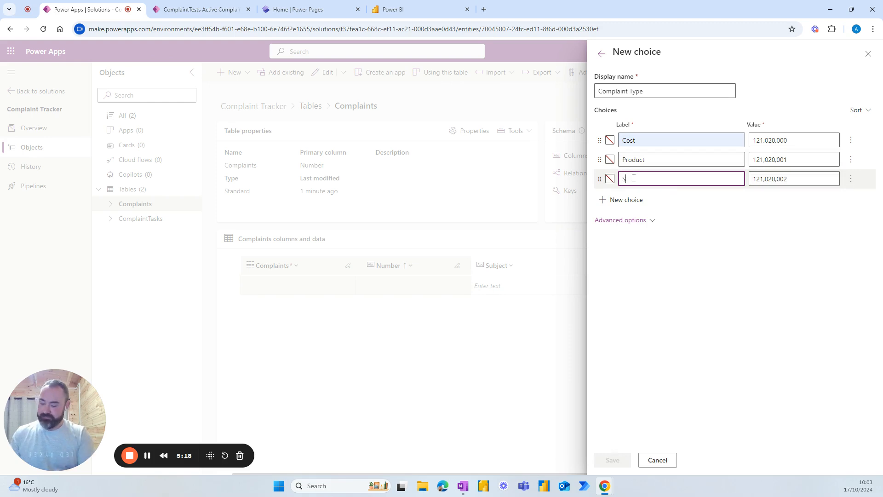
{"action": "type", "text": "ervice"}
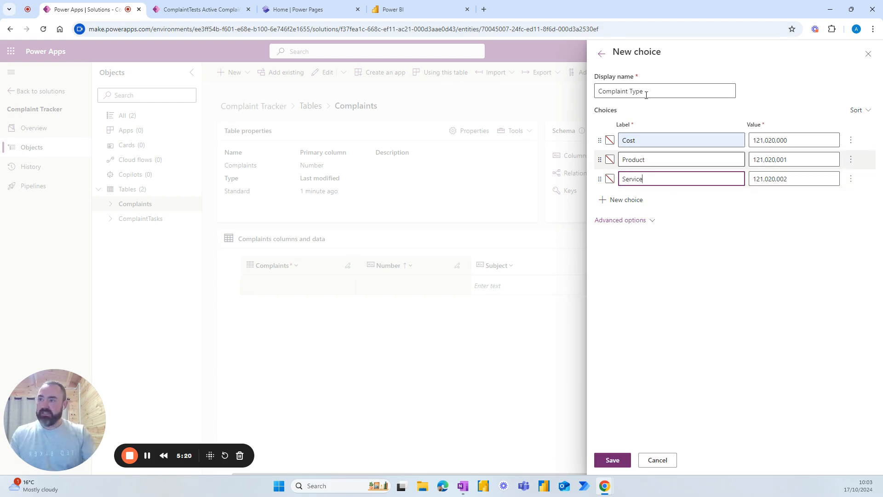
{"action": "left_click", "coordinate": [602, 55]}
{"action": "left_click", "coordinate": [449, 273]}
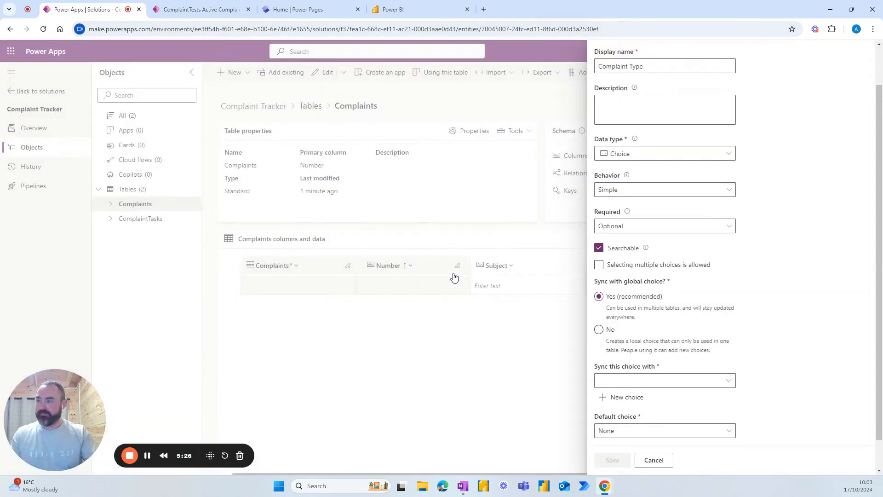
Step: Sync the column with the Complaint Type choice and save it
{"action": "scroll", "coordinate": [623, 329], "scroll_direction": "down", "scroll_amount": 1}
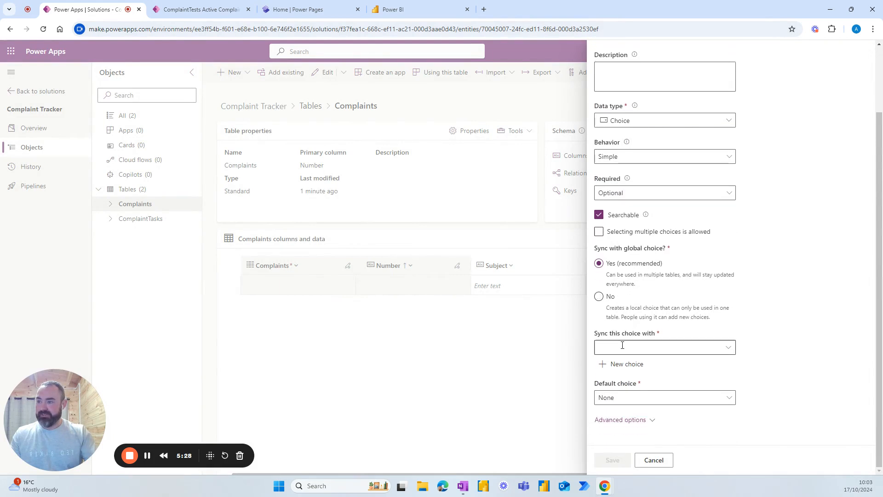
{"action": "left_click", "coordinate": [623, 345]}
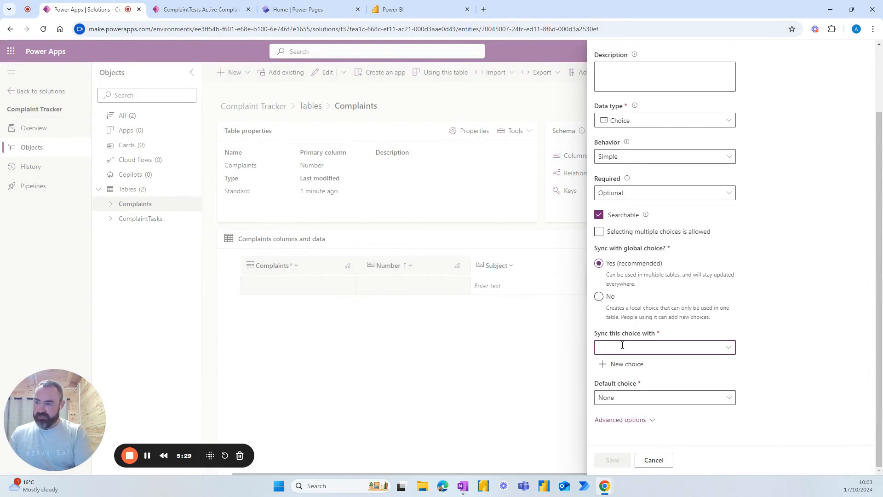
{"action": "type", "text": "compl"}
{"action": "left_click", "coordinate": [621, 364]}
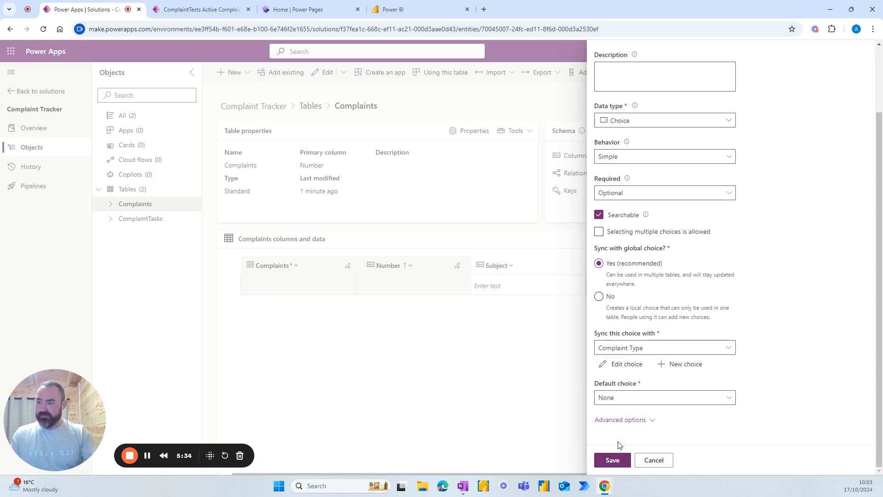
{"action": "left_click", "coordinate": [614, 458]}
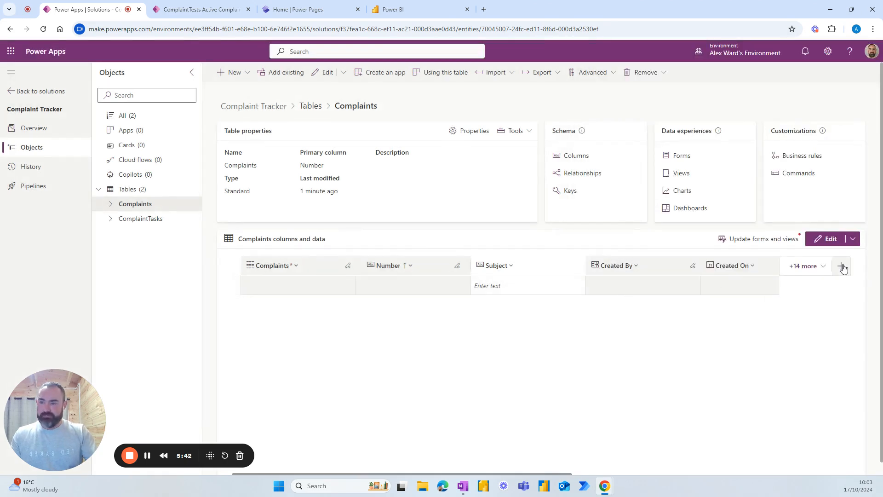
Step: Add two new text columns, Name and Email, to the Complaints table
{"action": "left_click", "coordinate": [841, 268]}
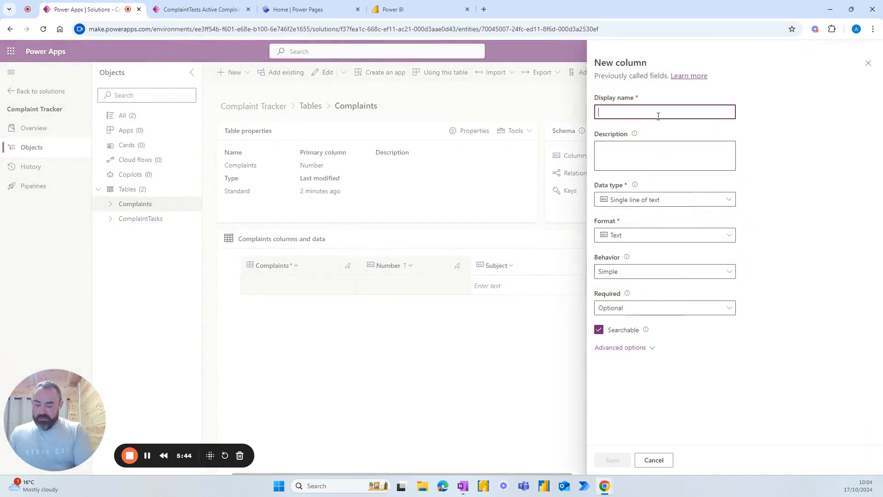
{"action": "type", "text": "Name"}
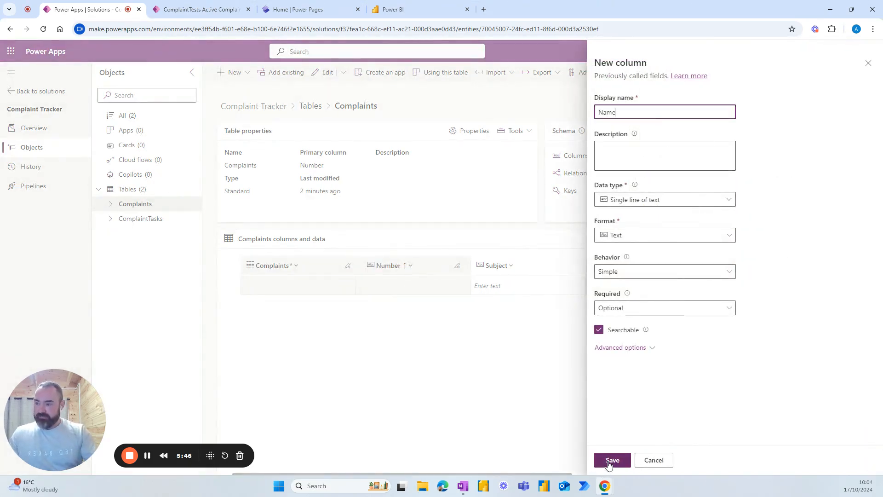
{"action": "left_click", "coordinate": [610, 462]}
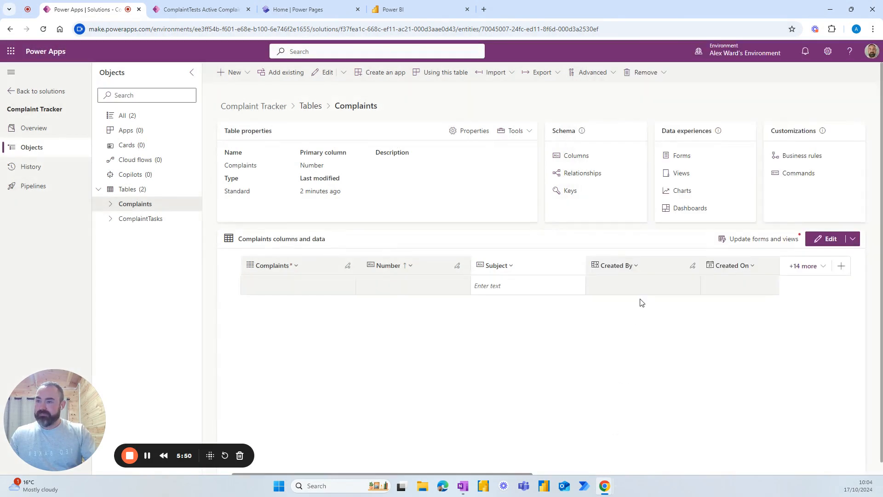
{"action": "left_click", "coordinate": [843, 267]}
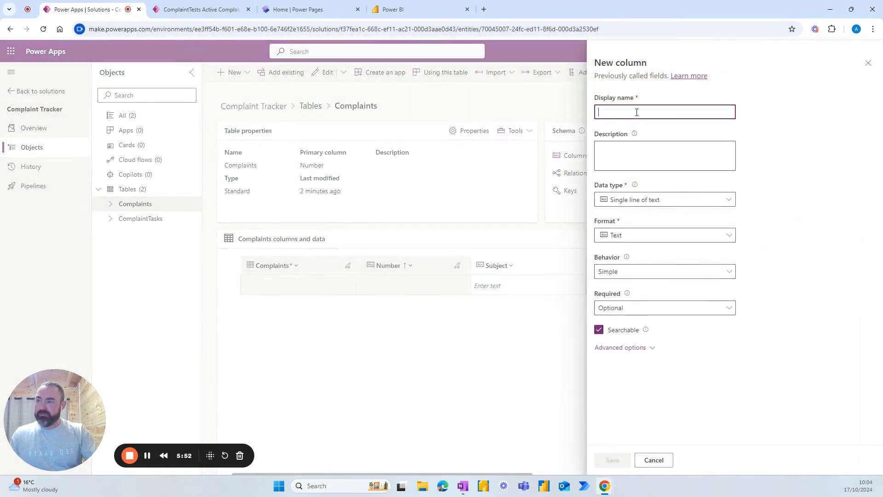
{"action": "type", "text": "Email"}
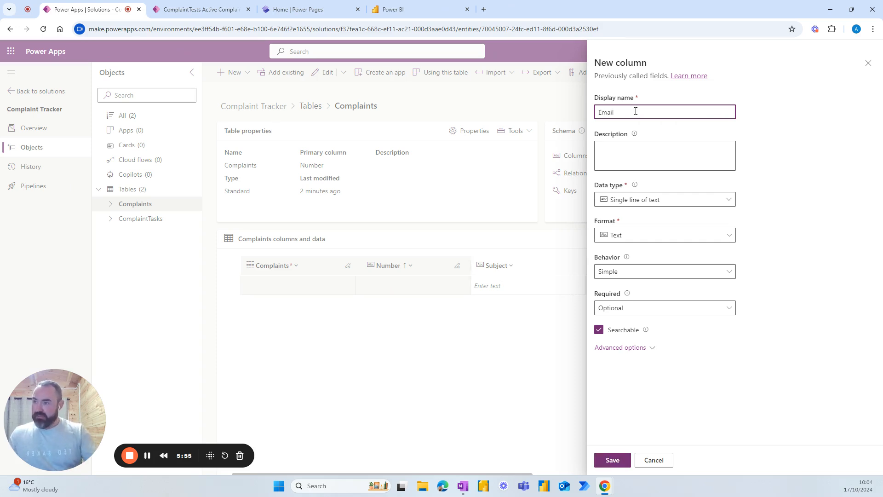
{"action": "left_click", "coordinate": [609, 458]}
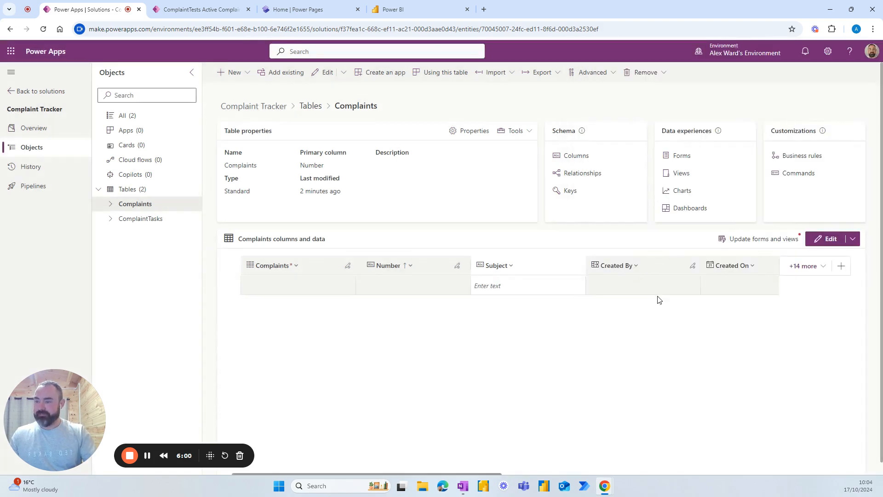
Step: Edit the Email column to use the Email text format and save it
{"action": "scroll", "coordinate": [368, 391], "scroll_direction": "down", "scroll_amount": 1}
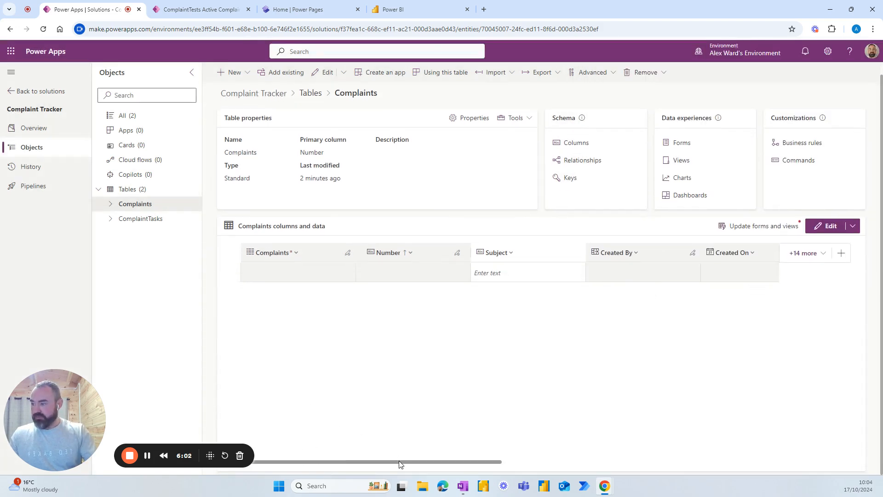
{"action": "left_click_drag", "start_coordinate": [400, 462], "coordinate": [724, 461]}
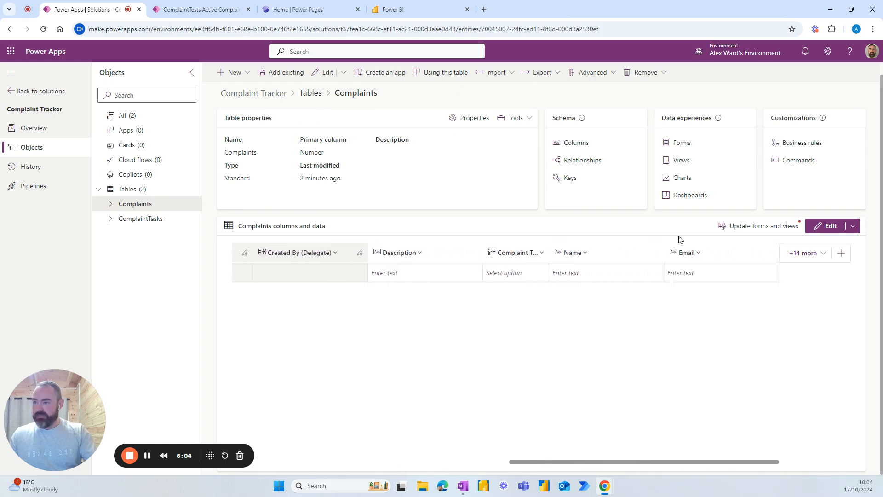
{"action": "left_click", "coordinate": [694, 254]}
{"action": "left_click", "coordinate": [697, 271]}
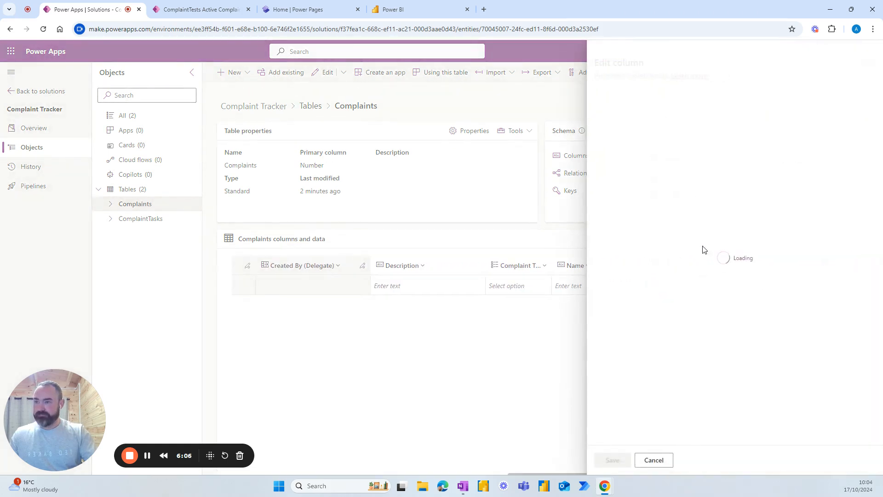
{"action": "left_click", "coordinate": [716, 201]}
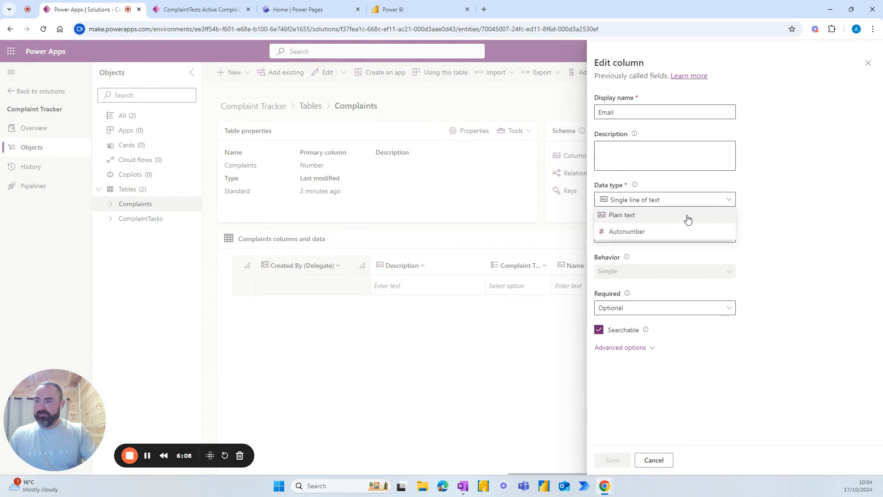
{"action": "left_click", "coordinate": [728, 214]}
{"action": "left_click", "coordinate": [724, 238]}
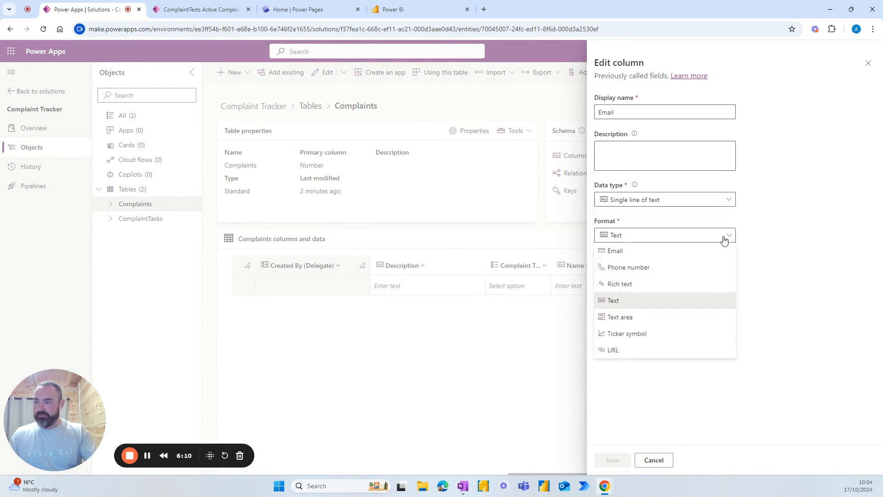
{"action": "left_click", "coordinate": [615, 252]}
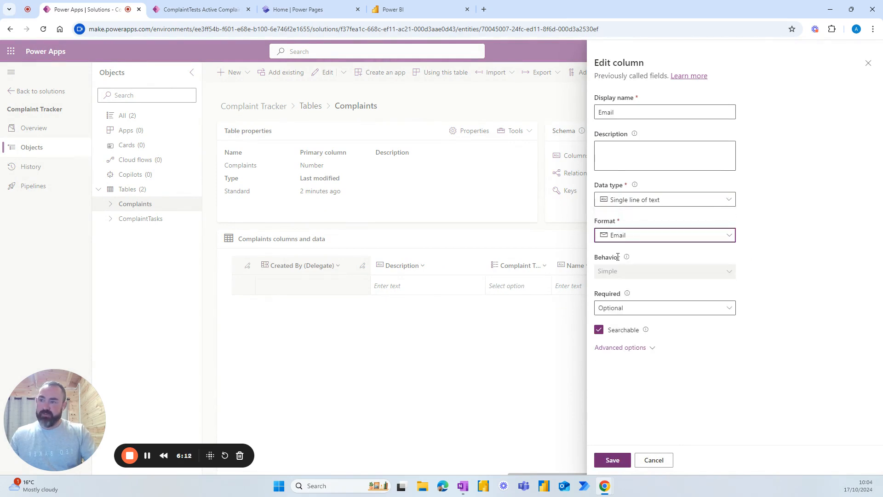
{"action": "left_click", "coordinate": [610, 461]}
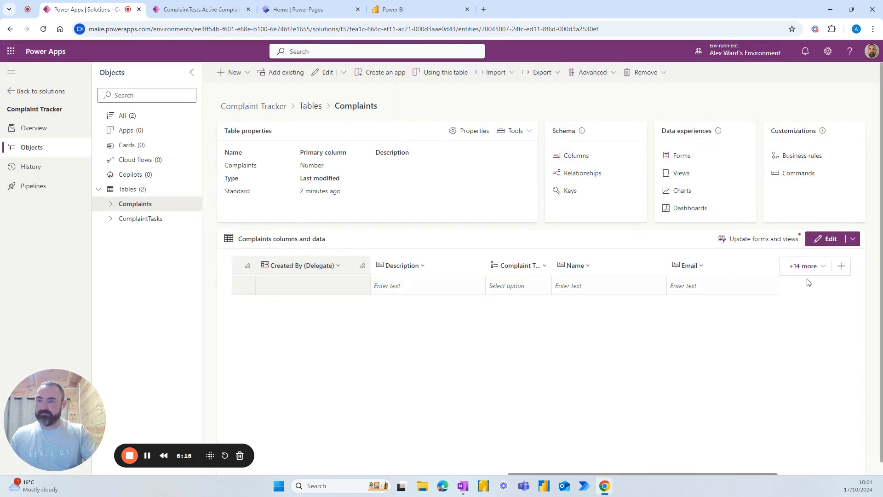
Step: Add a Phone column with the Text > Phone number data type
{"action": "left_click", "coordinate": [842, 267]}
{"action": "type", "text": "Phone"}
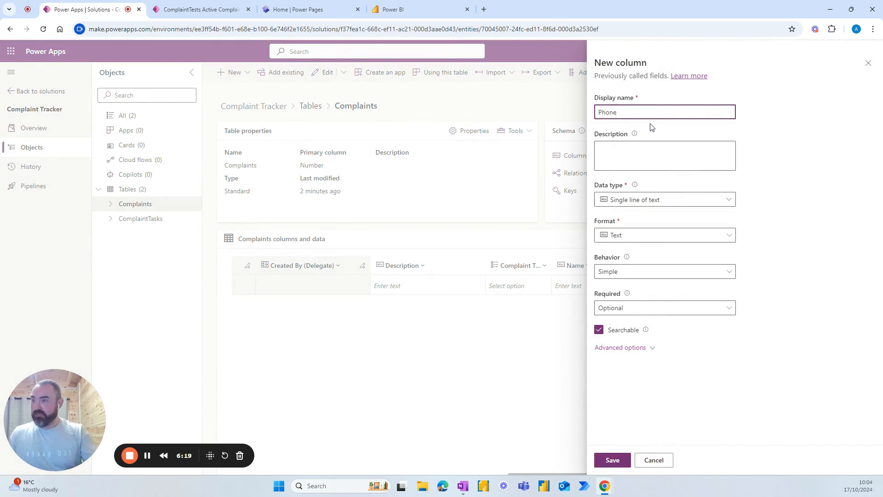
{"action": "left_click", "coordinate": [665, 200]}
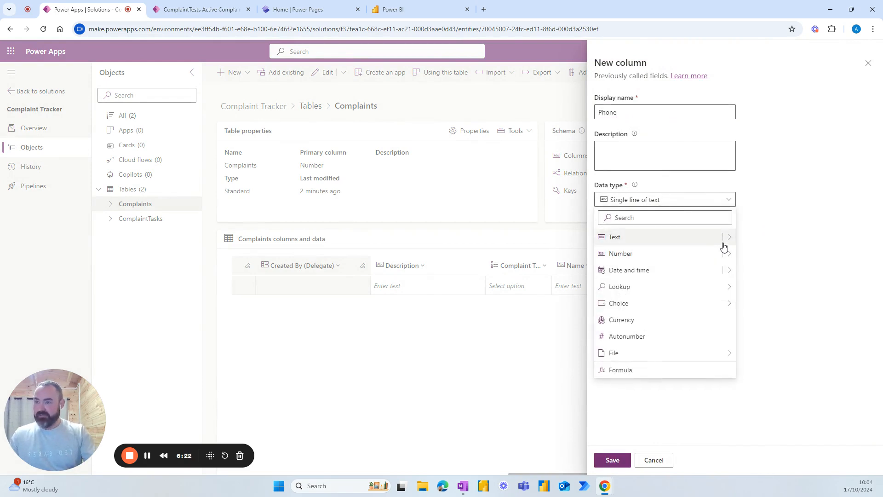
{"action": "mouse_move", "coordinate": [727, 243]}
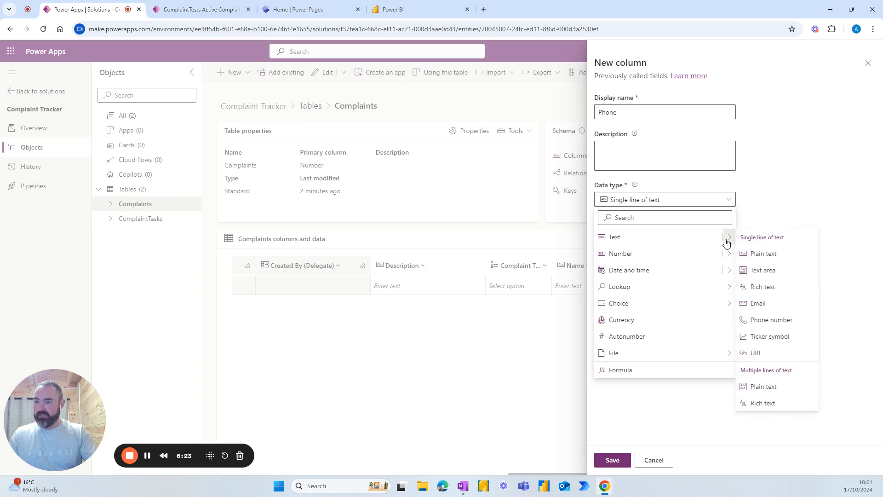
{"action": "left_click", "coordinate": [756, 319]}
{"action": "left_click", "coordinate": [614, 459]}
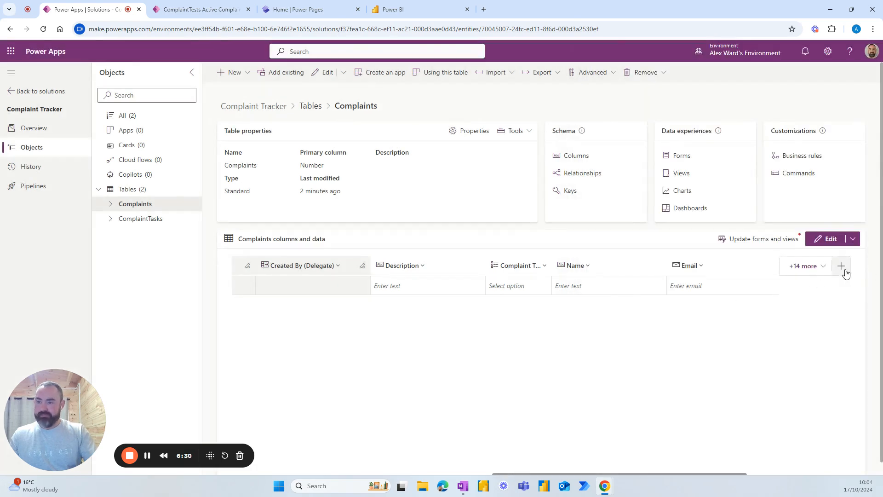
Step: Add a plain text column named Company
{"action": "left_click", "coordinate": [843, 270]}
{"action": "type", "text": "Company"}
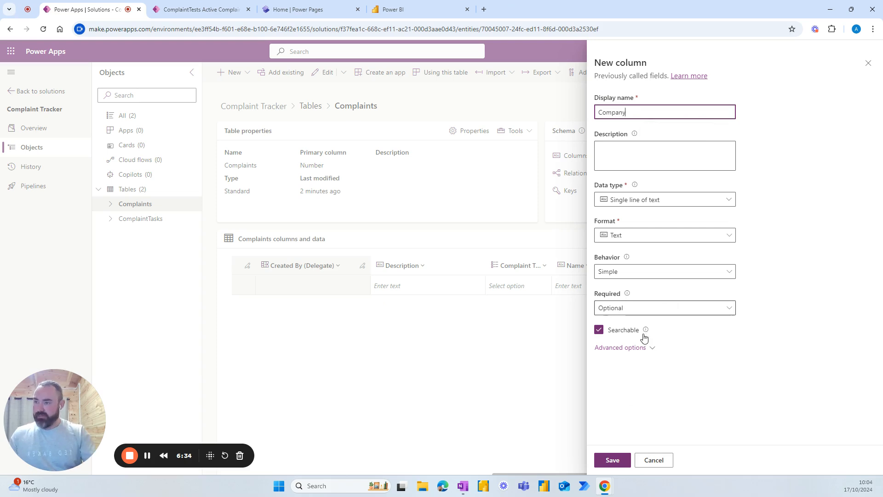
{"action": "left_click", "coordinate": [616, 462]}
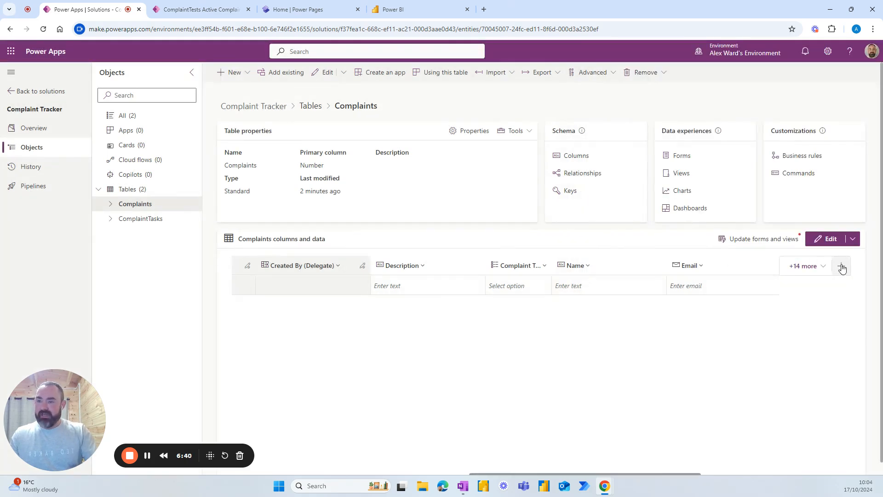
Step: Create the 'Discussed with customer' column with the Yes/no data type and save it
{"action": "left_click", "coordinate": [841, 267]}
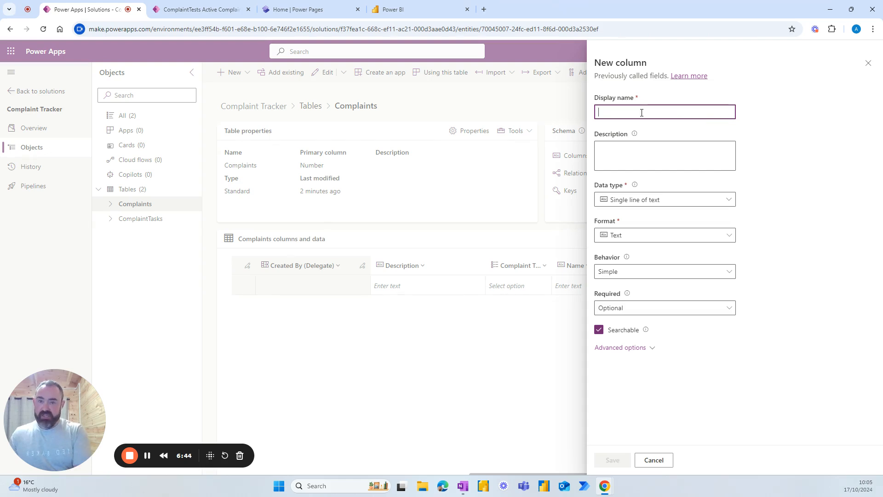
{"action": "type", "text": "Discussed"}
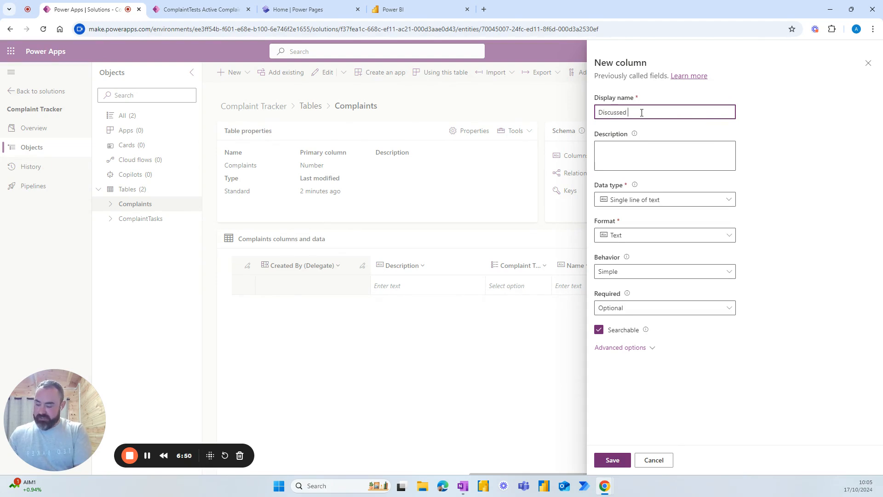
{"action": "type", "text": "tomer"}
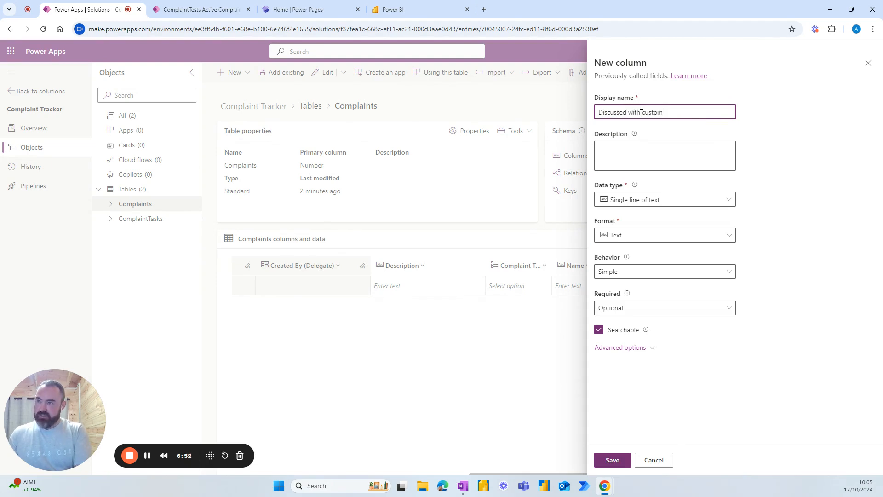
{"action": "left_click", "coordinate": [708, 204]}
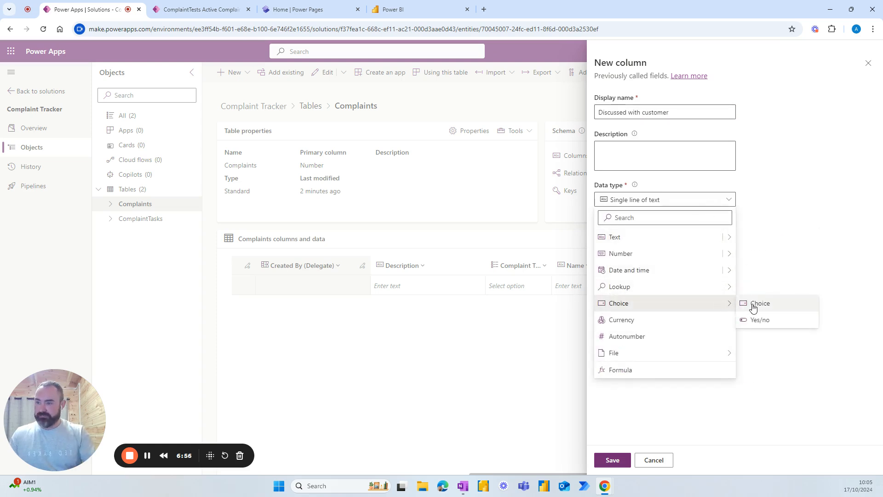
{"action": "left_click", "coordinate": [758, 324]}
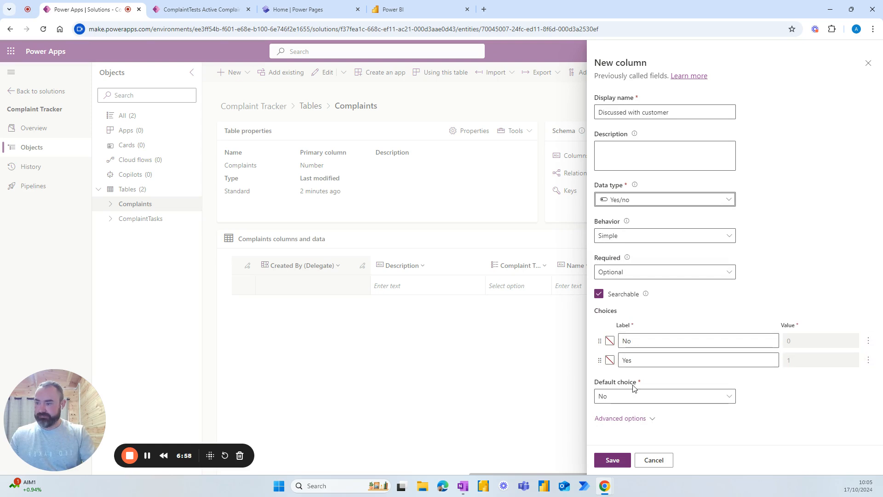
{"action": "left_click", "coordinate": [612, 461]}
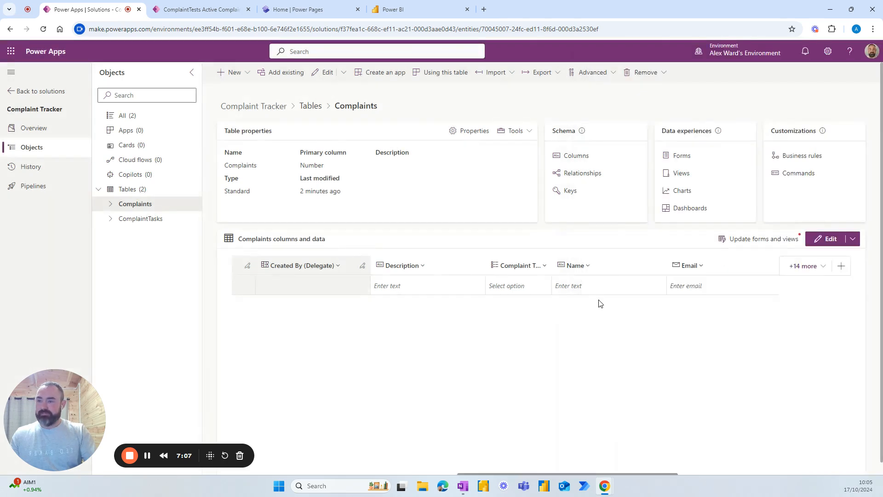
Step: Add a Tasks Completed column with the Yes/no data type
{"action": "left_click", "coordinate": [842, 266]}
{"action": "type", "text": "Tasks Completed"}
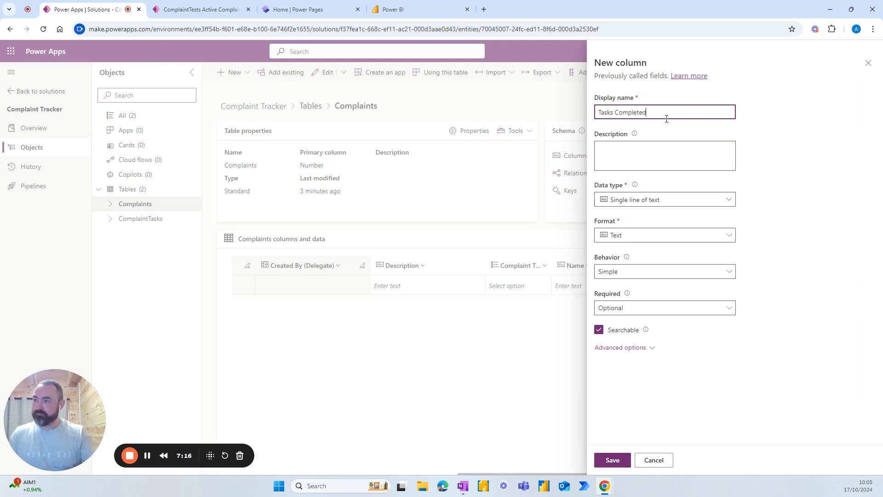
{"action": "left_click", "coordinate": [670, 200]}
{"action": "mouse_move", "coordinate": [729, 305]}
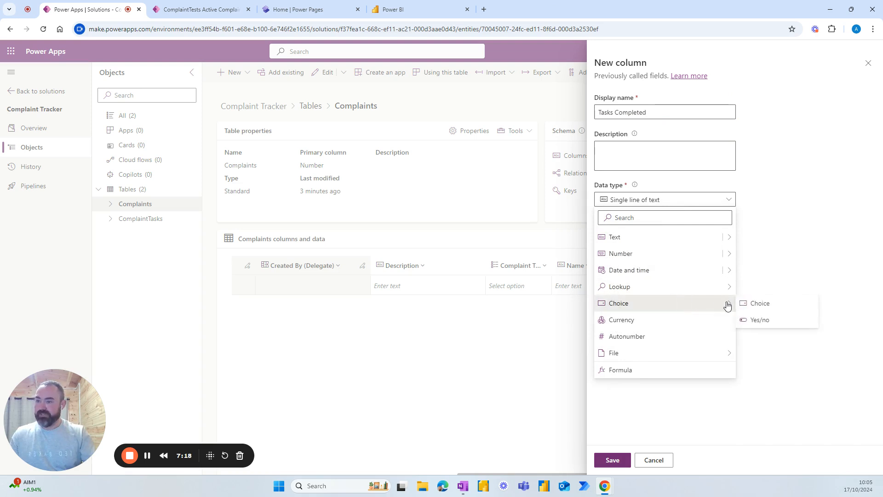
{"action": "left_click", "coordinate": [755, 318]}
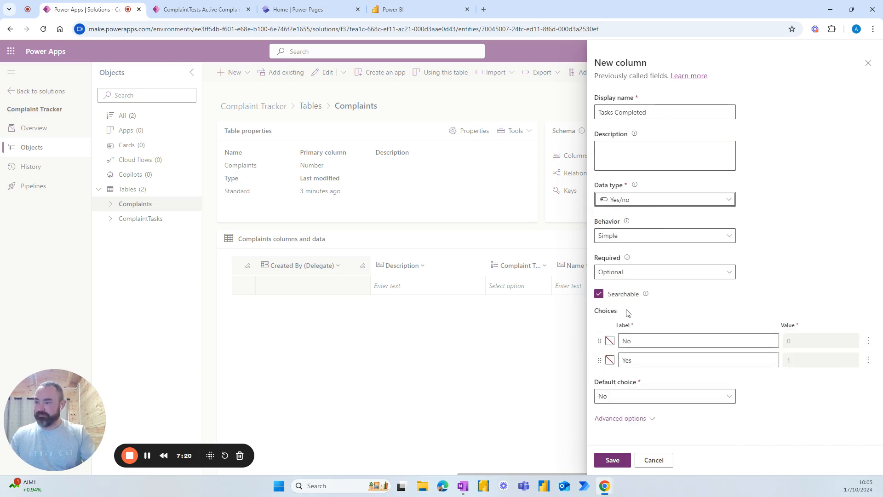
{"action": "left_click", "coordinate": [615, 461]}
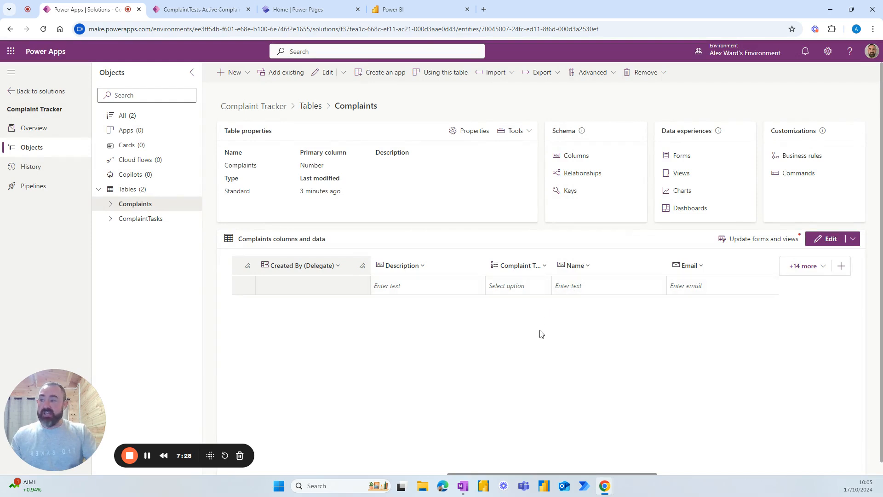
Step: Search the hidden columns for 'status' and show Status Reason in the grid
{"action": "scroll", "coordinate": [549, 441], "scroll_direction": "down", "scroll_amount": 1}
{"action": "scroll", "coordinate": [555, 455], "scroll_direction": "down", "scroll_amount": 1}
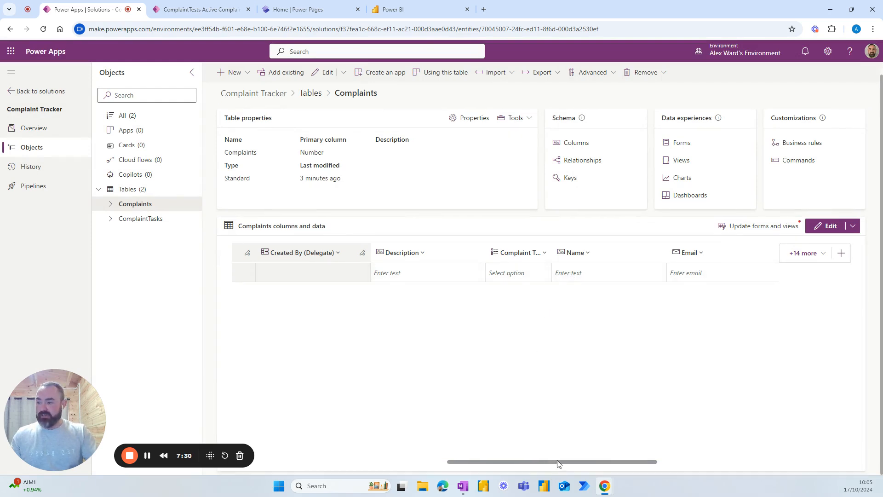
{"action": "left_click_drag", "start_coordinate": [558, 464], "coordinate": [725, 422]}
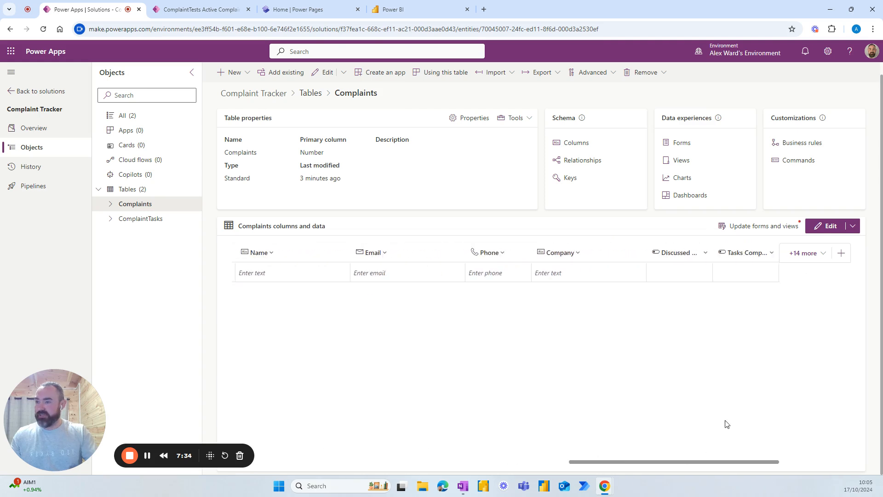
{"action": "left_click", "coordinate": [806, 253]}
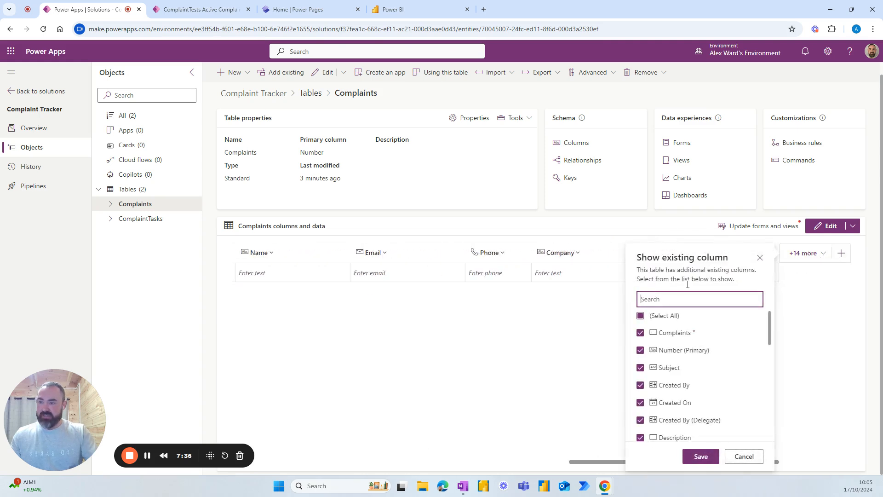
{"action": "type", "text": "statu"}
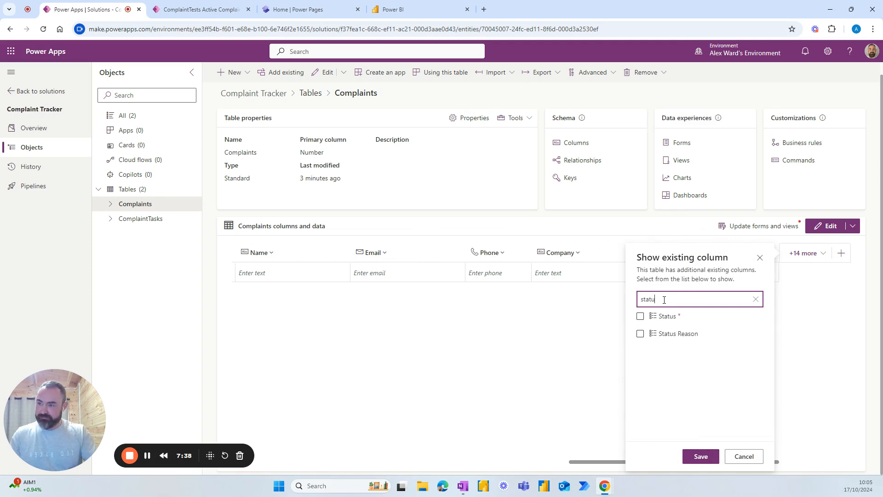
{"action": "left_click", "coordinate": [641, 333]}
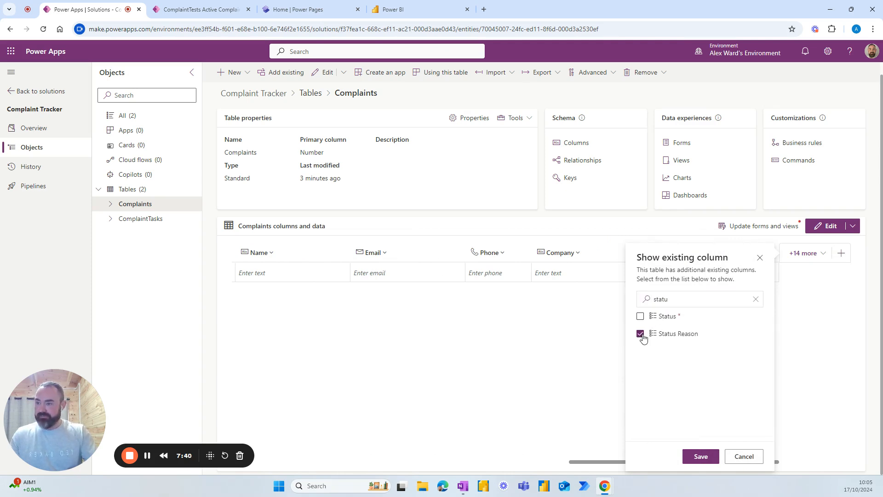
{"action": "left_click", "coordinate": [700, 457]}
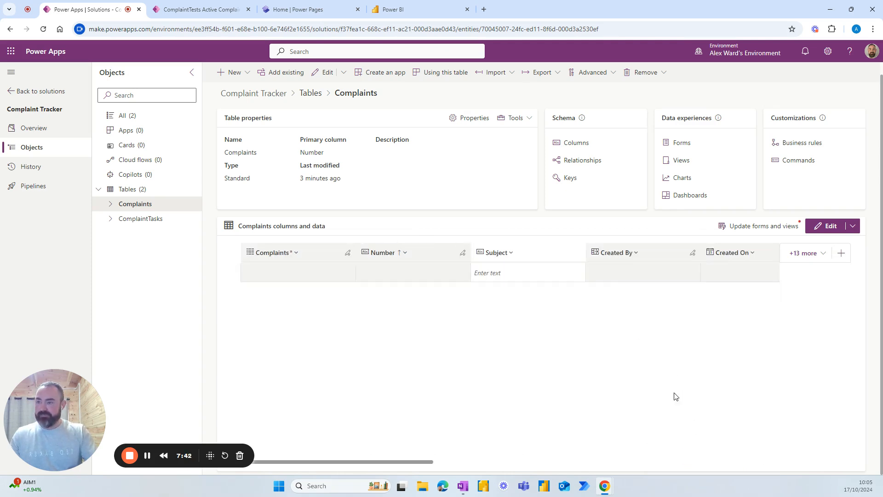
{"action": "left_click_drag", "start_coordinate": [413, 462], "coordinate": [732, 463]}
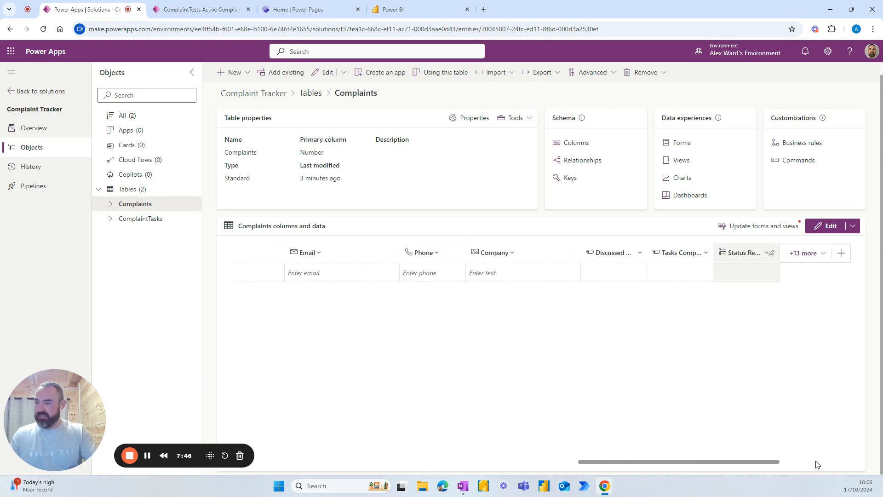
{"action": "left_click", "coordinate": [766, 254]}
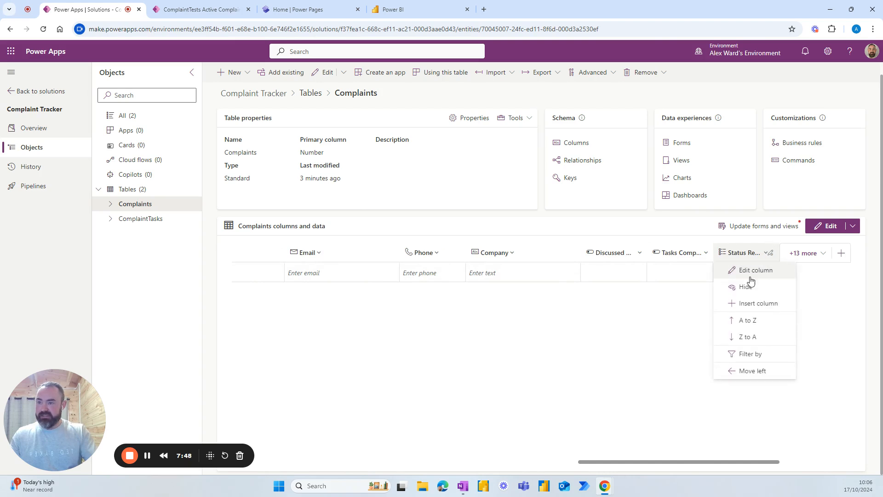
Step: In Status Reason, relabel Active as Assess and add In Progress and Discuss with customer choices
{"action": "left_click", "coordinate": [748, 272]}
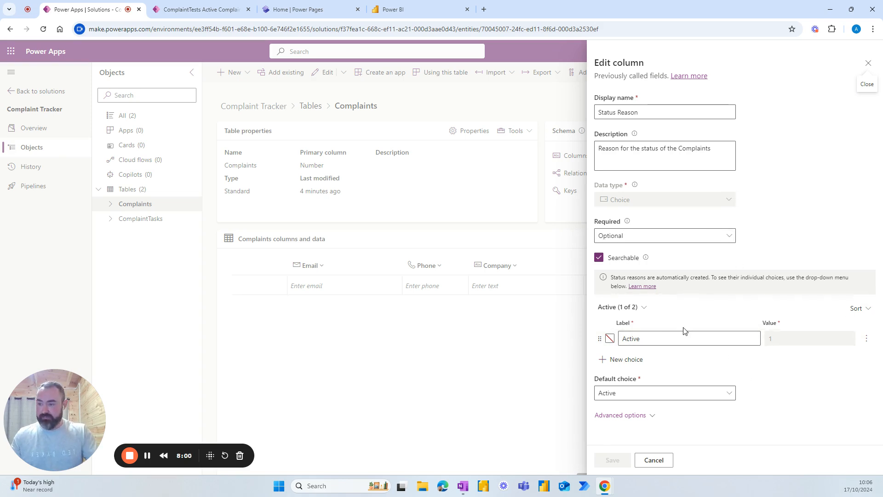
{"action": "left_click", "coordinate": [653, 336]}
{"action": "left_click_drag", "start_coordinate": [663, 338], "coordinate": [610, 341]}
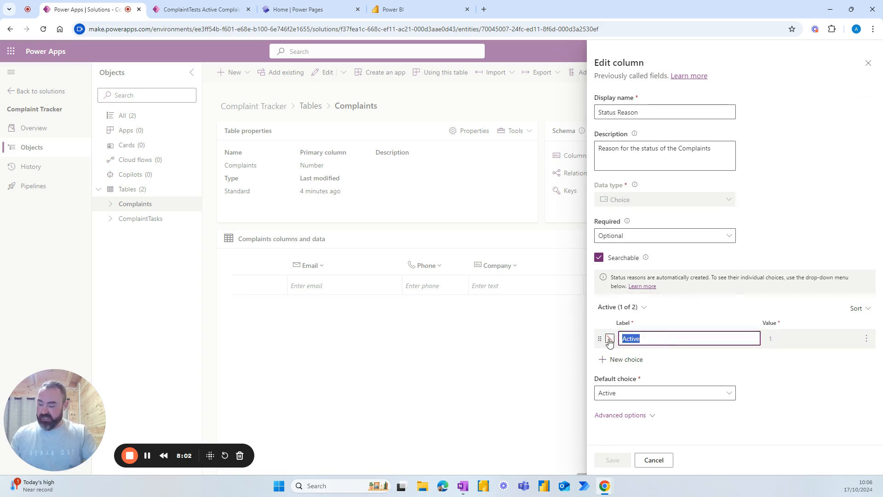
{"action": "type", "text": "Assess"}
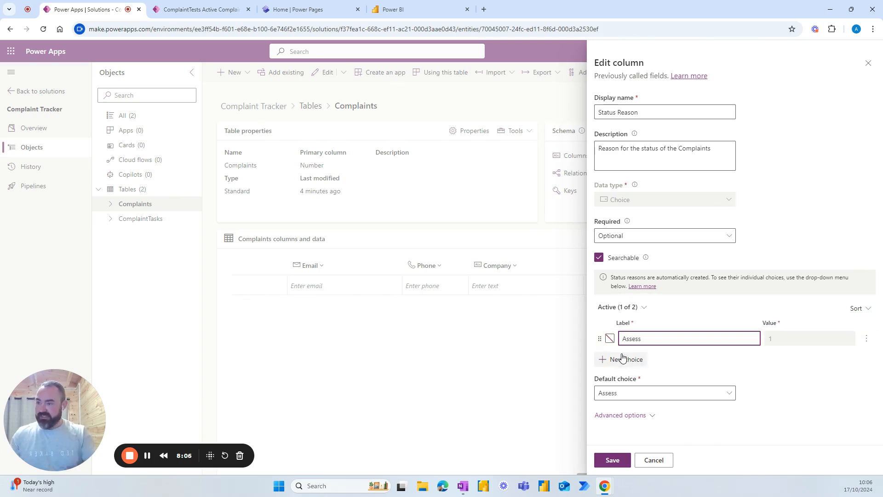
{"action": "left_click", "coordinate": [622, 360]}
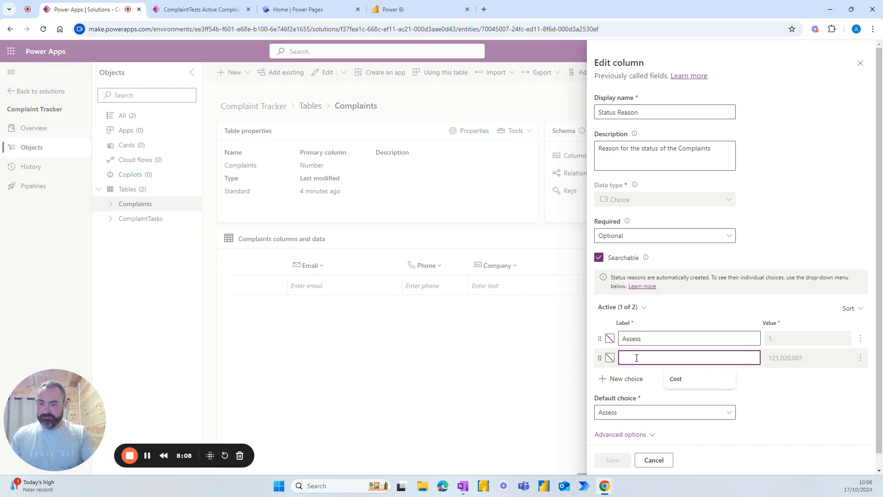
{"action": "type", "text": "In Progress"}
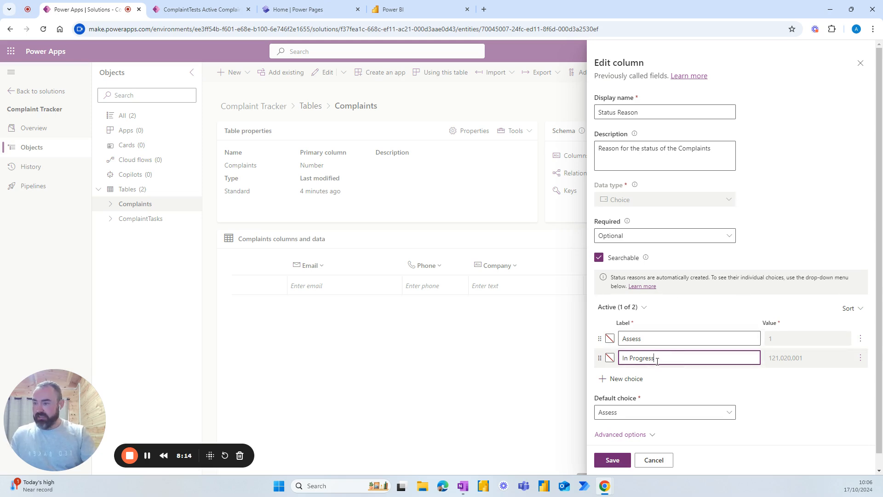
{"action": "left_click", "coordinate": [625, 378]}
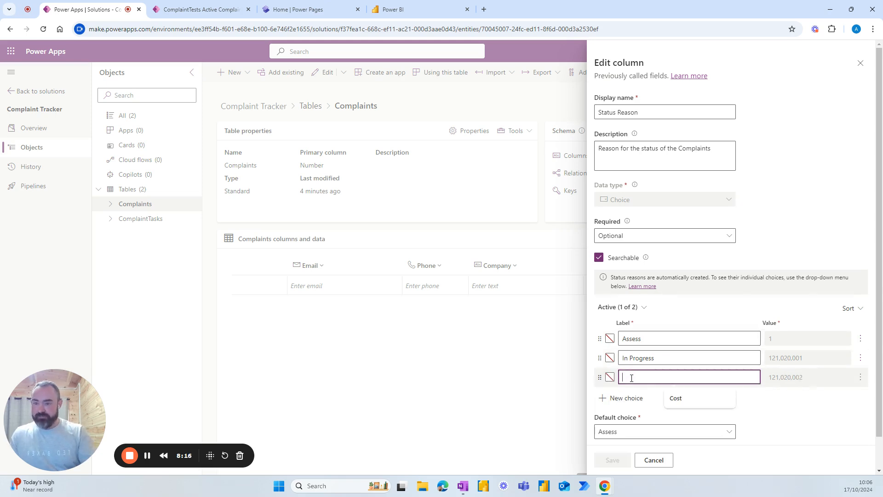
{"action": "type", "text": "Dis"}
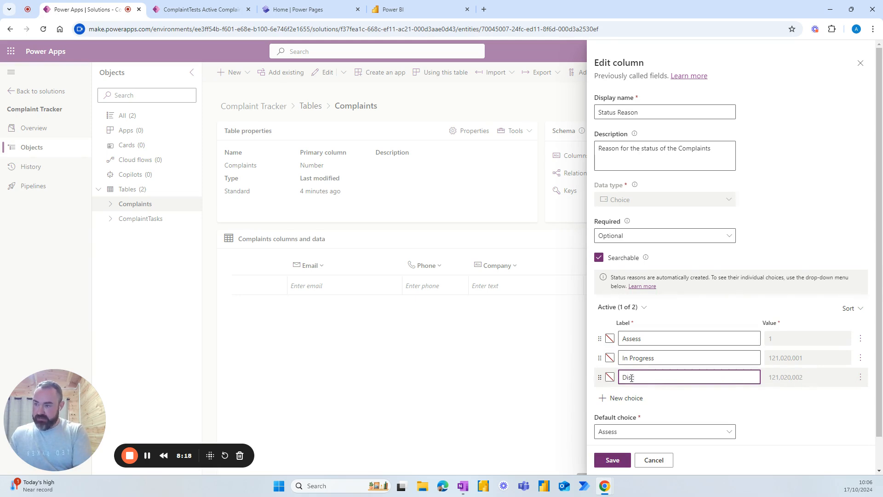
{"action": "type", "text": "cuss with"}
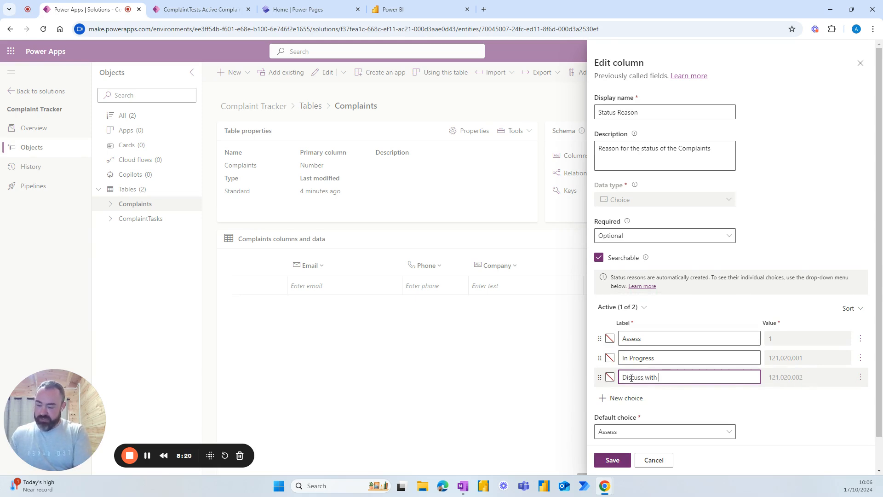
{"action": "type", "text": " customer"}
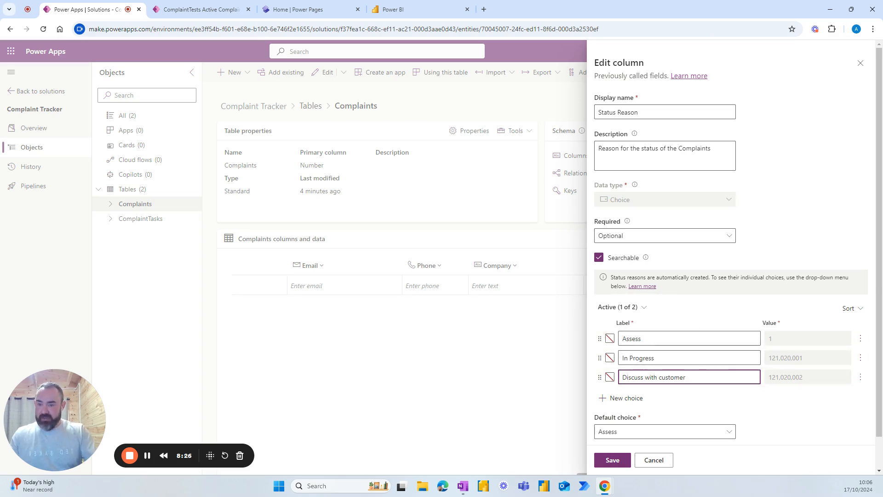
{"action": "key", "text": "alt+Tab"}
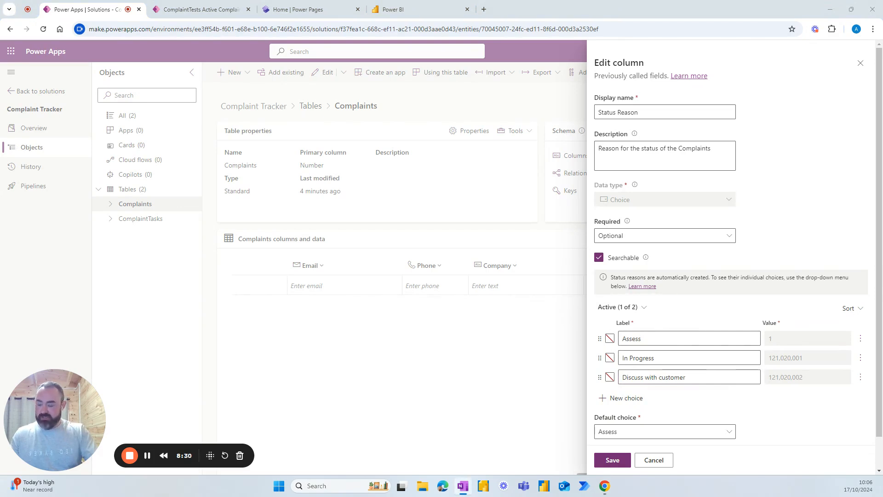
Step: Colour the Assess choice light red (ff8a8a) and In Progress yellow (fdffab)
{"action": "left_click", "coordinate": [610, 338]}
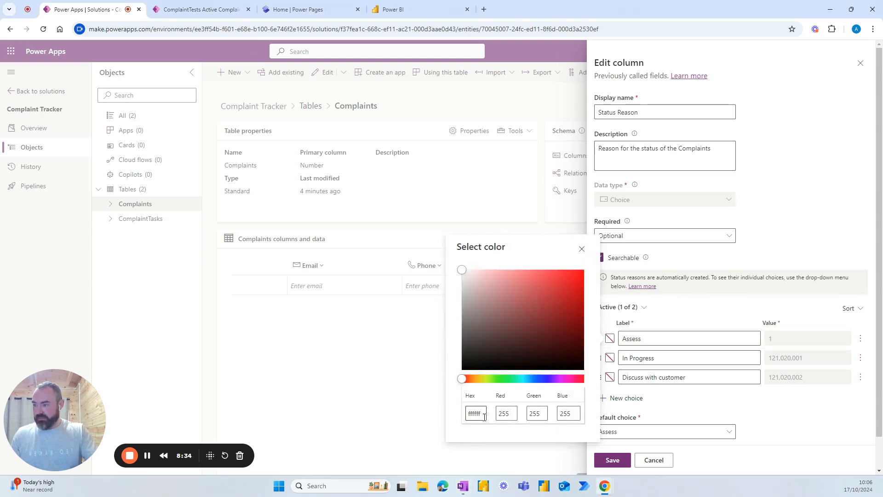
{"action": "left_click_drag", "start_coordinate": [484, 414], "coordinate": [453, 420]}
{"action": "type", "text": "ff8a8a"}
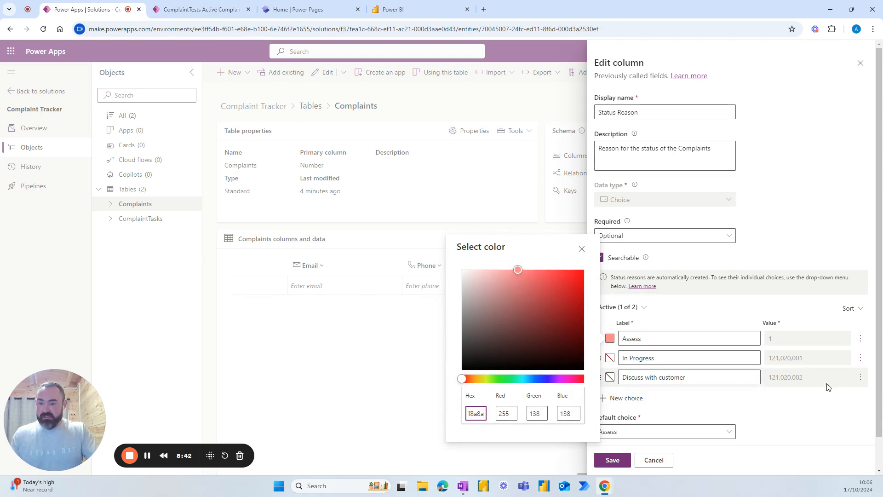
{"action": "key", "text": "alt+Tab"}
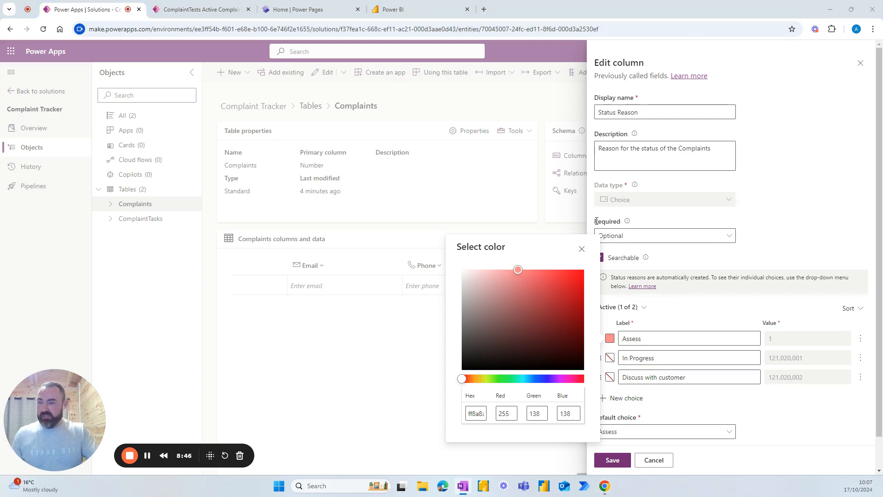
{"action": "left_click", "coordinate": [610, 359]}
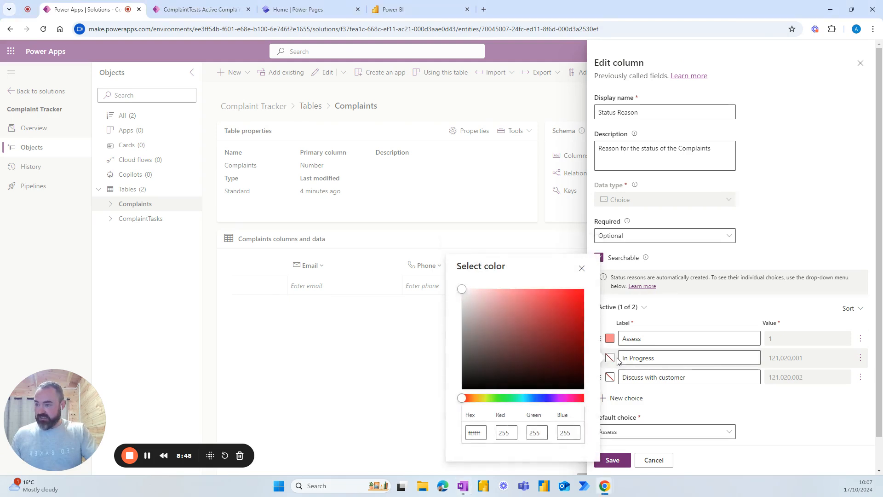
{"action": "left_click_drag", "start_coordinate": [483, 431], "coordinate": [458, 438]}
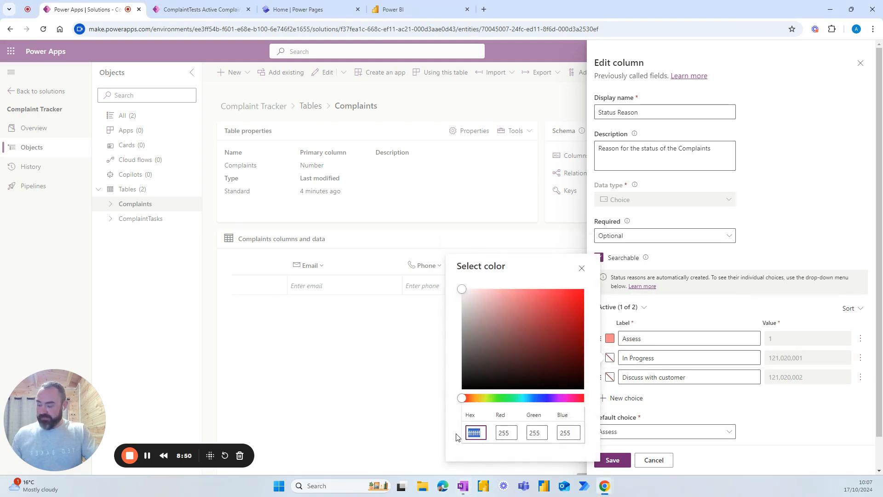
{"action": "type", "text": "fdffab"}
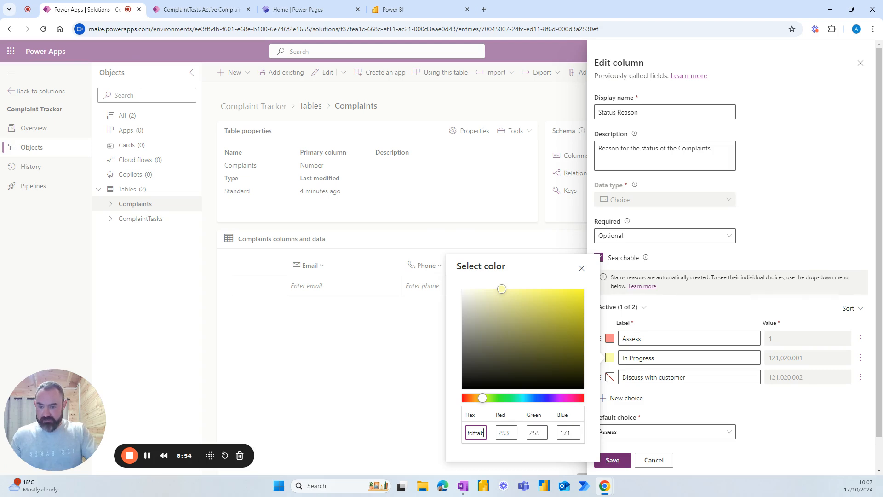
{"action": "key", "text": "alt+Tab"}
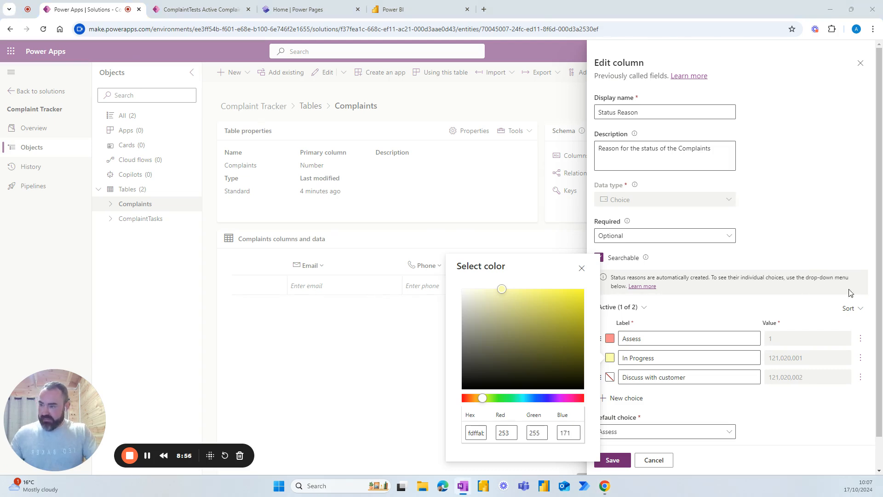
Step: Set the Discuss with customer choice colour to orange
{"action": "left_click", "coordinate": [610, 378]}
{"action": "left_click", "coordinate": [477, 443]}
{"action": "double_click", "coordinate": [477, 443]}
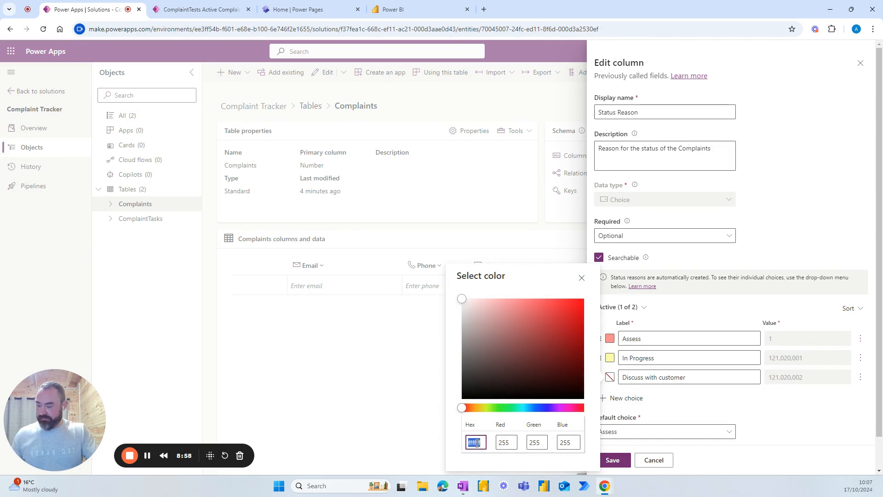
{"action": "key", "text": "ctrl+v"}
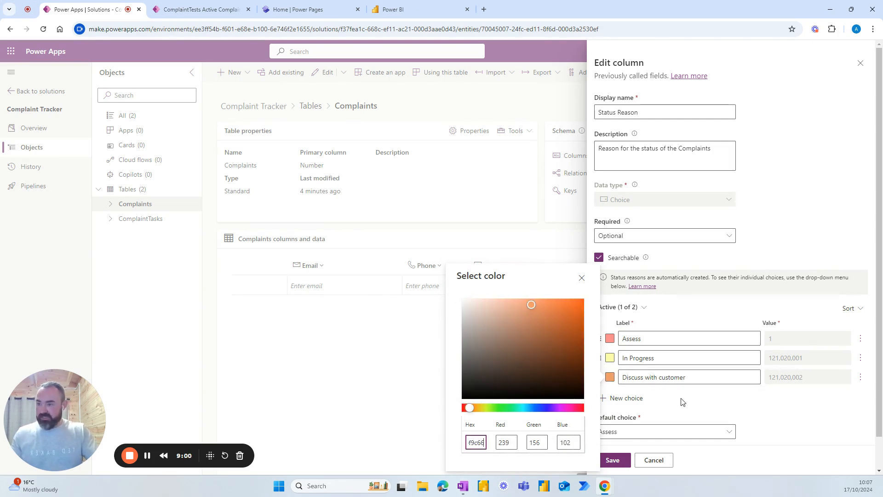
{"action": "left_click", "coordinate": [670, 415]}
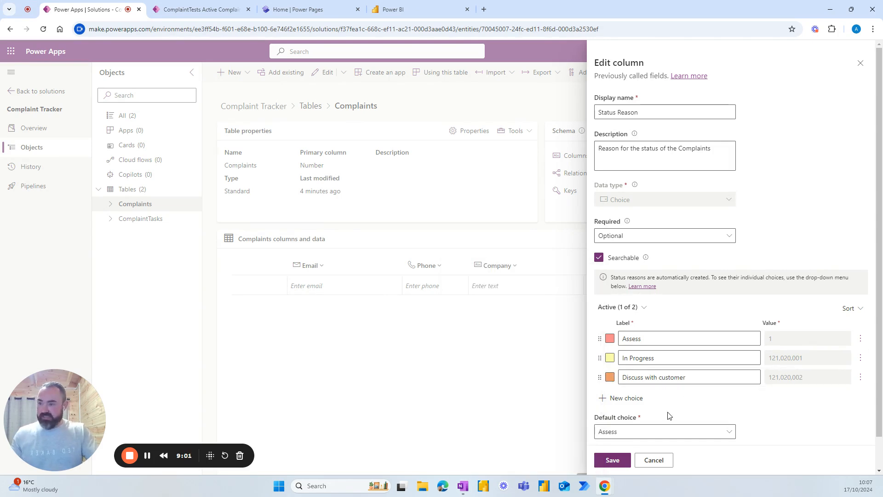
Step: Among the inactive Status Reason choices, rename Inactive to Resolved
{"action": "left_click", "coordinate": [645, 307]}
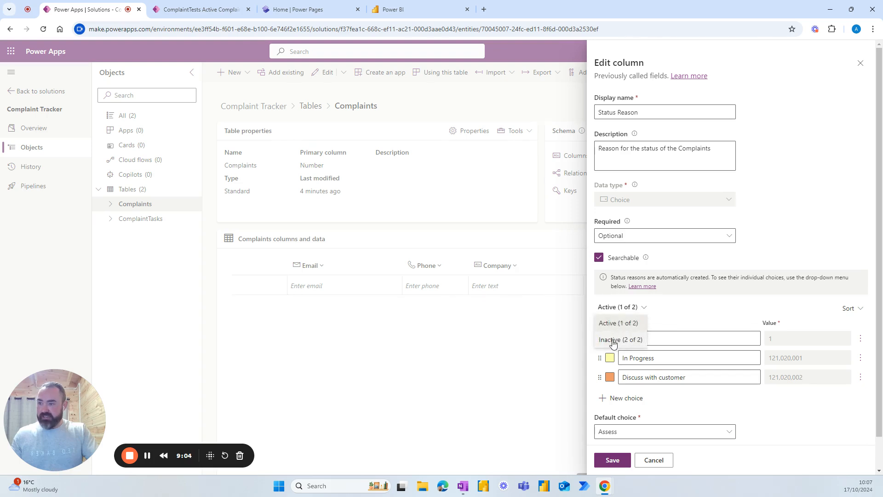
{"action": "left_click", "coordinate": [612, 340]}
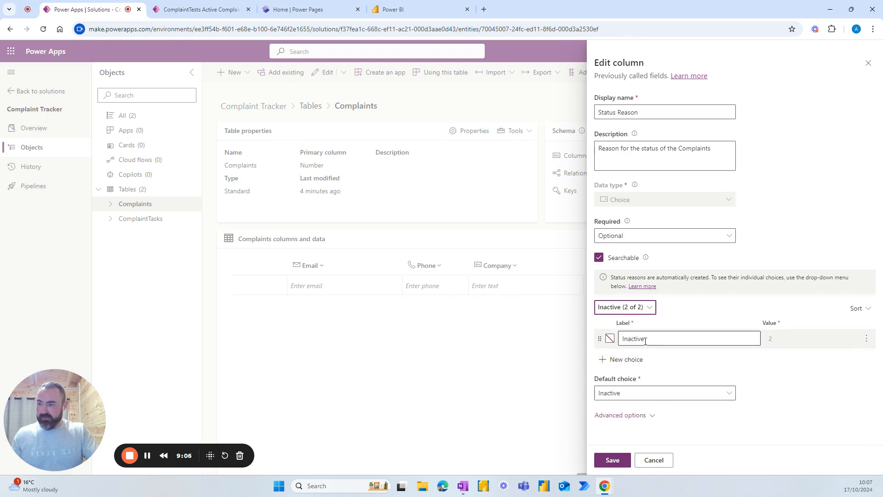
{"action": "double_click", "coordinate": [619, 341]}
{"action": "type", "text": "Reso"}
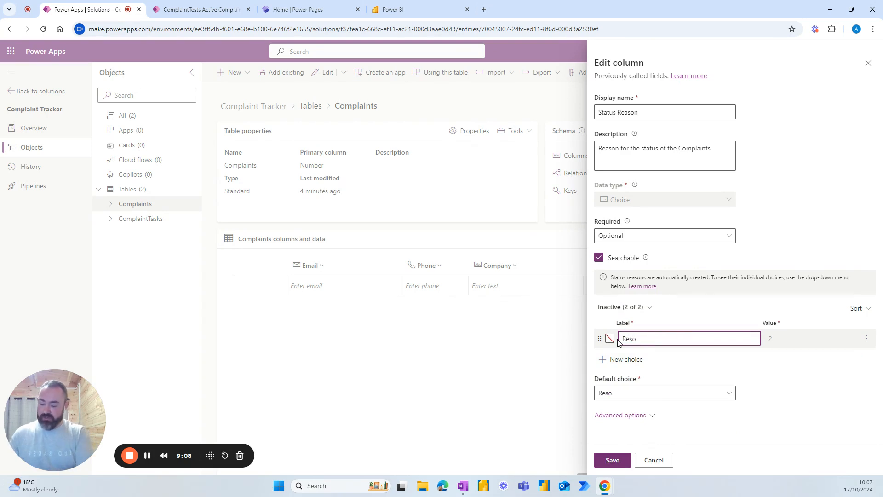
{"action": "type", "text": "lved"}
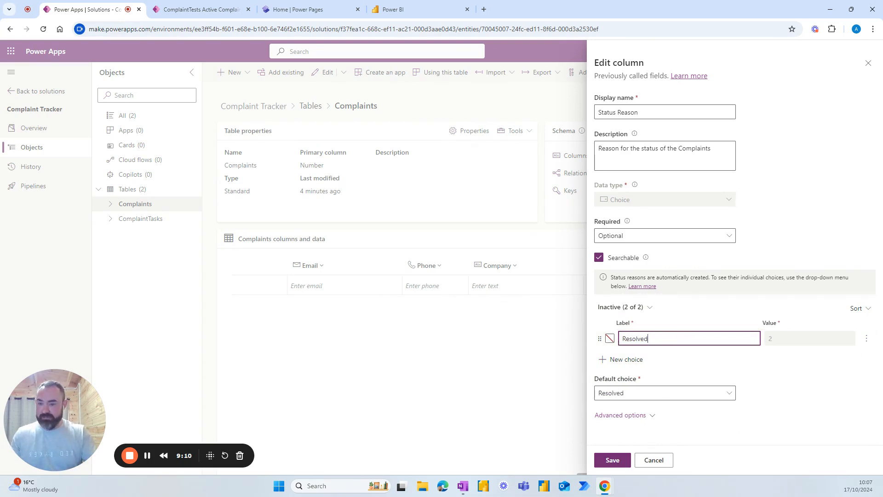
Step: Colour the Resolved choice light green (a1d6b2) and save the Status Reason column
{"action": "key", "text": "alt+Tab"}
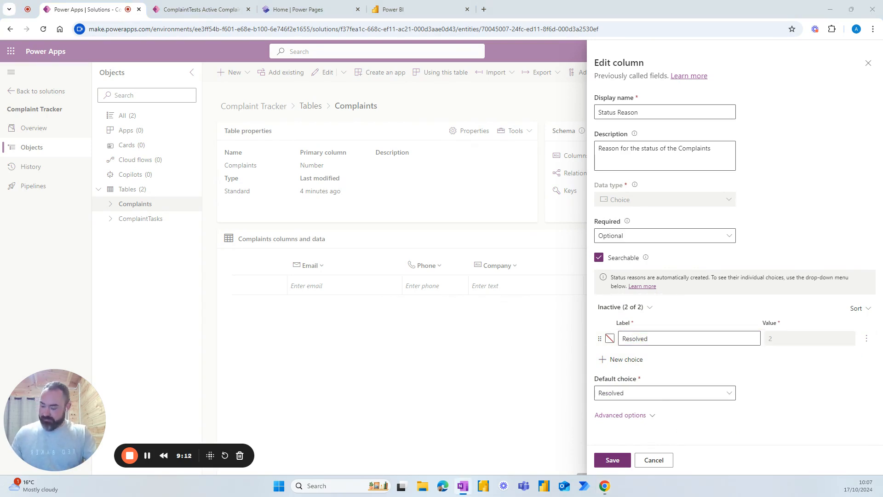
{"action": "left_click", "coordinate": [610, 338]}
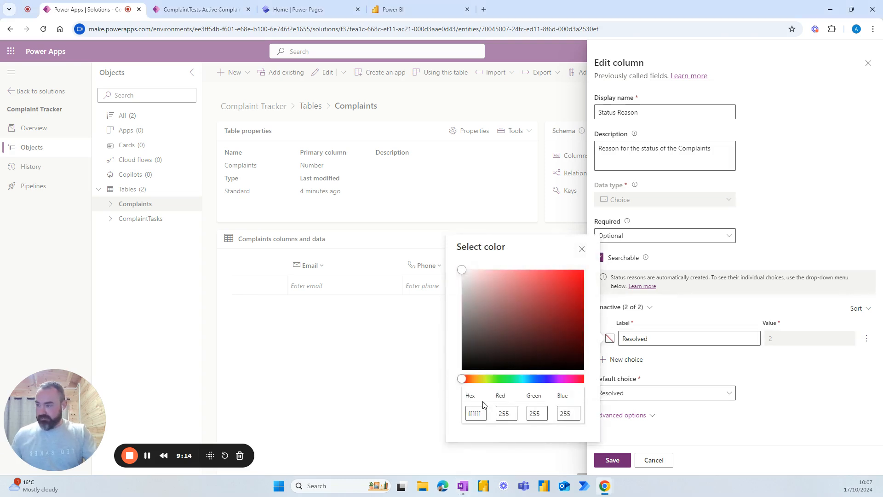
{"action": "left_click", "coordinate": [478, 414]}
{"action": "key", "text": "ctrl+a"}
{"action": "type", "text": "a1d6b2"}
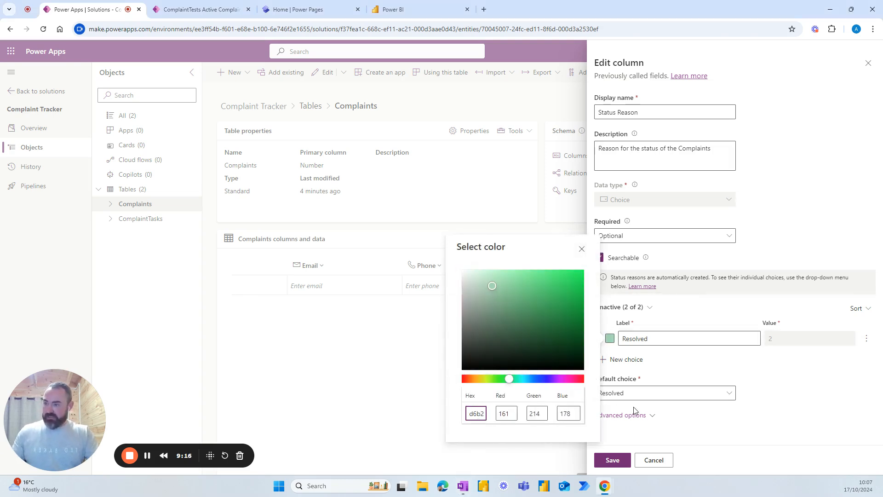
{"action": "left_click", "coordinate": [698, 376]}
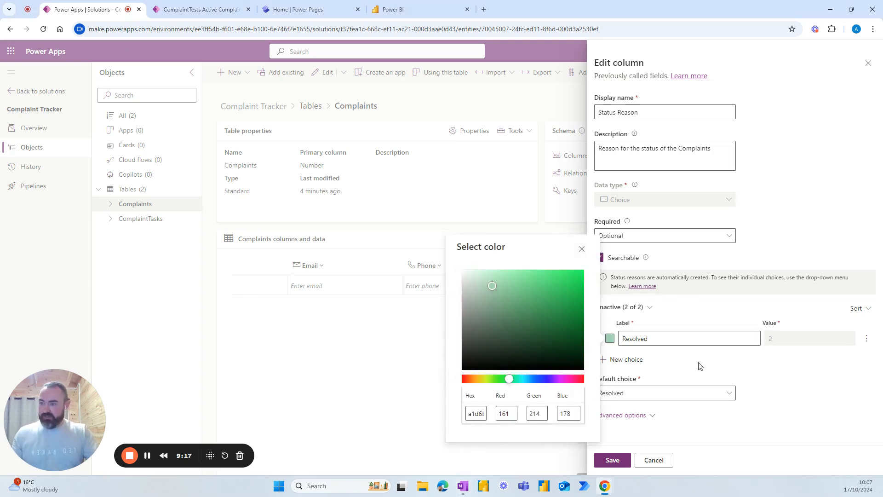
{"action": "left_click", "coordinate": [612, 461]}
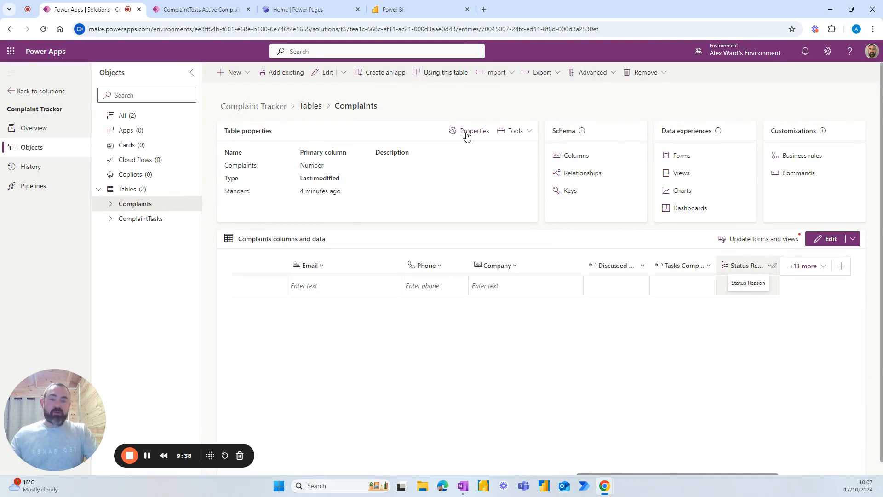
Step: In the Complaints table's advanced properties, enable attachments and Appear in search results, then save
{"action": "left_click", "coordinate": [467, 133]}
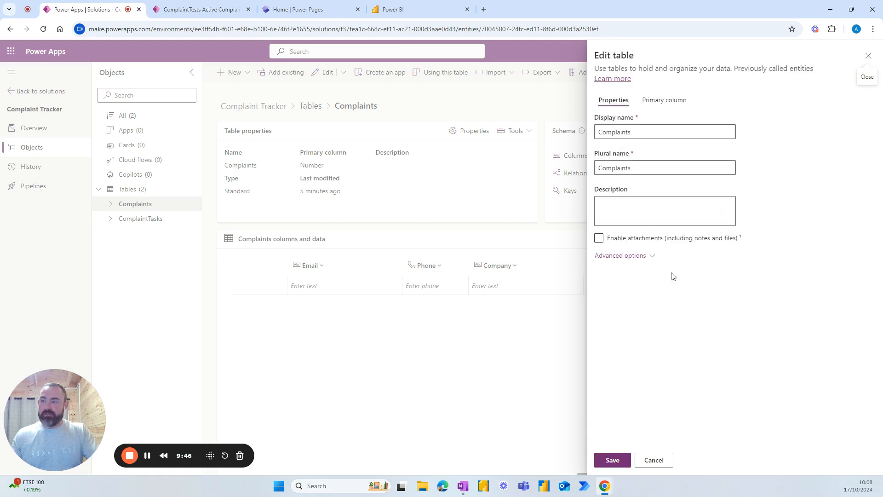
{"action": "left_click", "coordinate": [651, 257]}
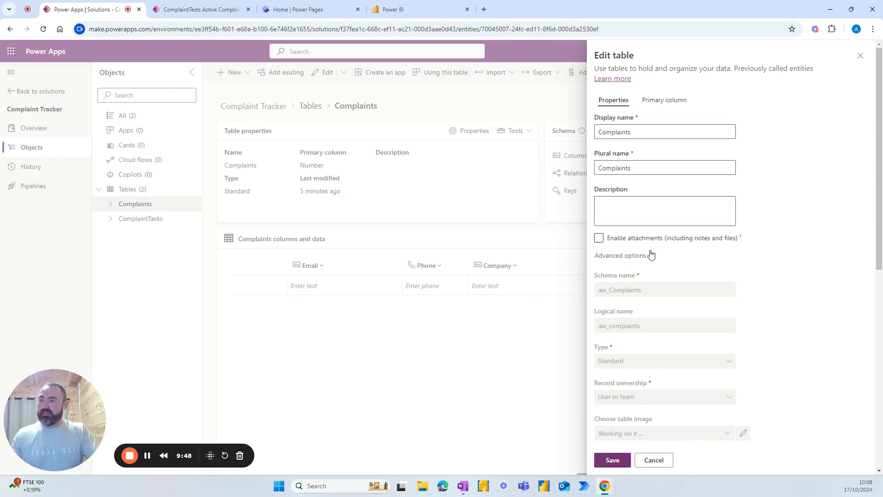
{"action": "left_click", "coordinate": [599, 240]}
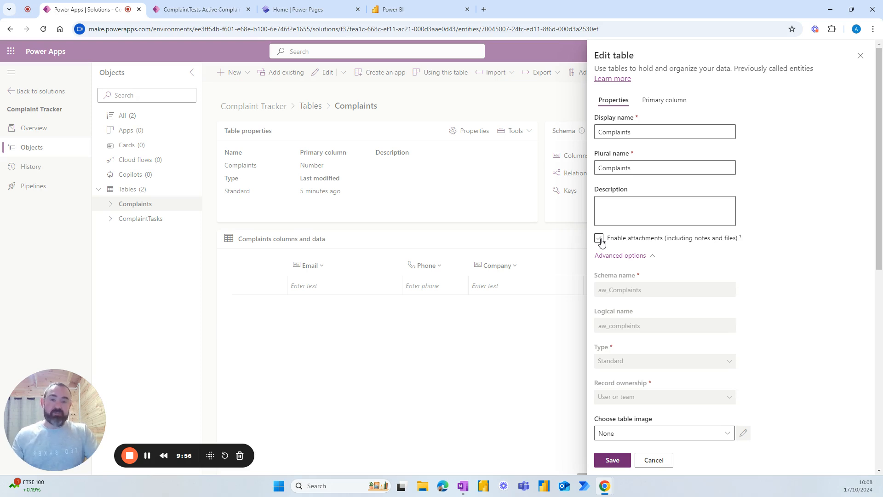
{"action": "left_click", "coordinate": [600, 241]}
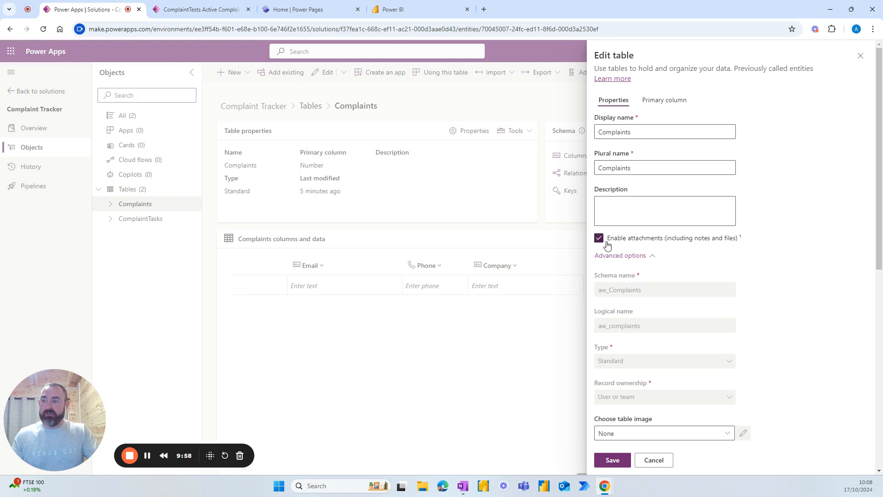
{"action": "scroll", "coordinate": [640, 267], "scroll_direction": "down", "scroll_amount": 8}
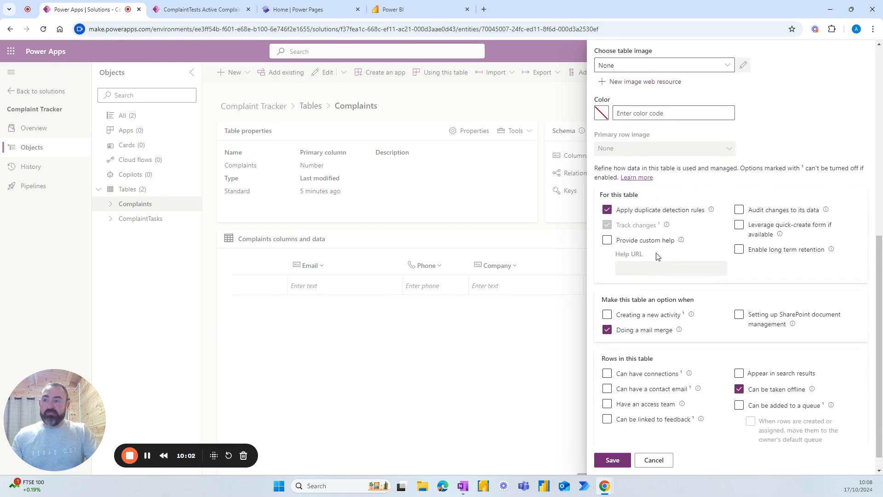
{"action": "scroll", "coordinate": [665, 258], "scroll_direction": "down", "scroll_amount": 1}
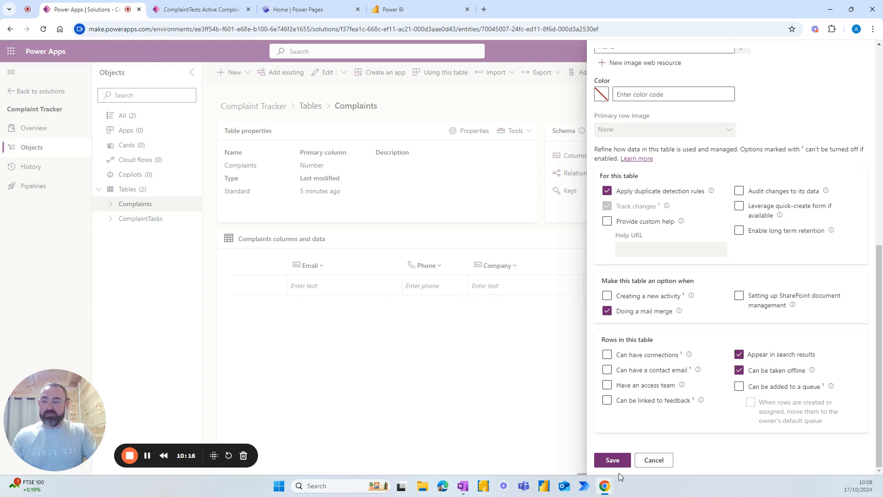
{"action": "left_click", "coordinate": [612, 460]}
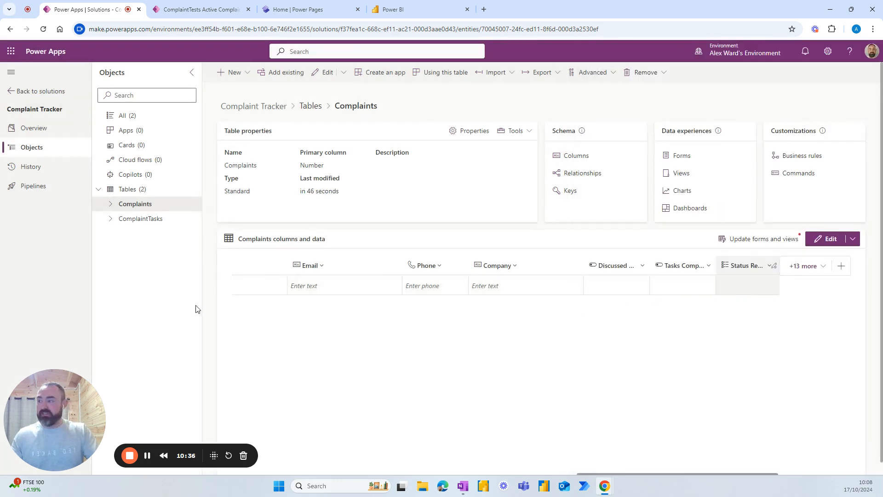
Step: In ComplaintTasks, change the Number column to an optional Autonumber
{"action": "left_click", "coordinate": [111, 223]}
{"action": "left_click", "coordinate": [138, 221]}
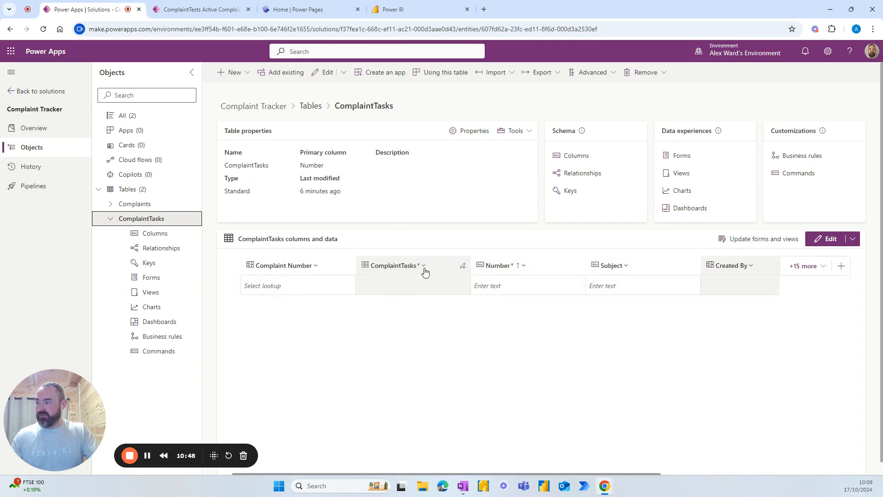
{"action": "left_click", "coordinate": [517, 267]}
{"action": "left_click", "coordinate": [510, 284]}
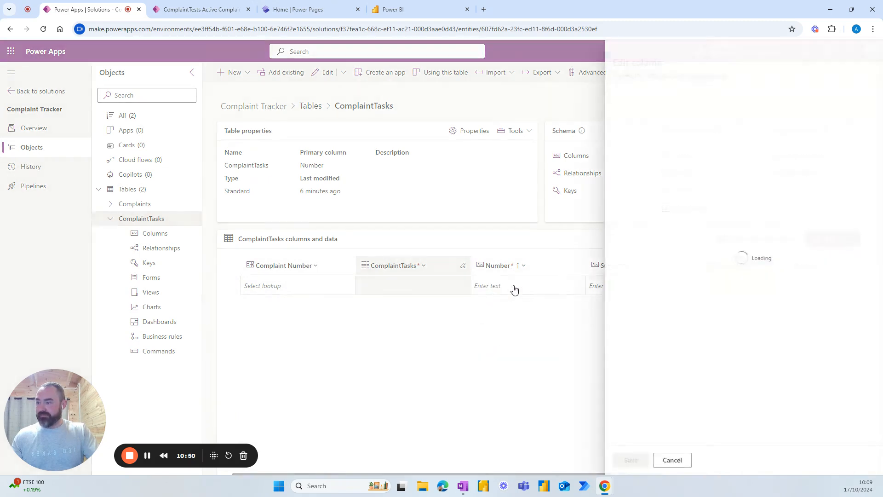
{"action": "left_click", "coordinate": [646, 205]}
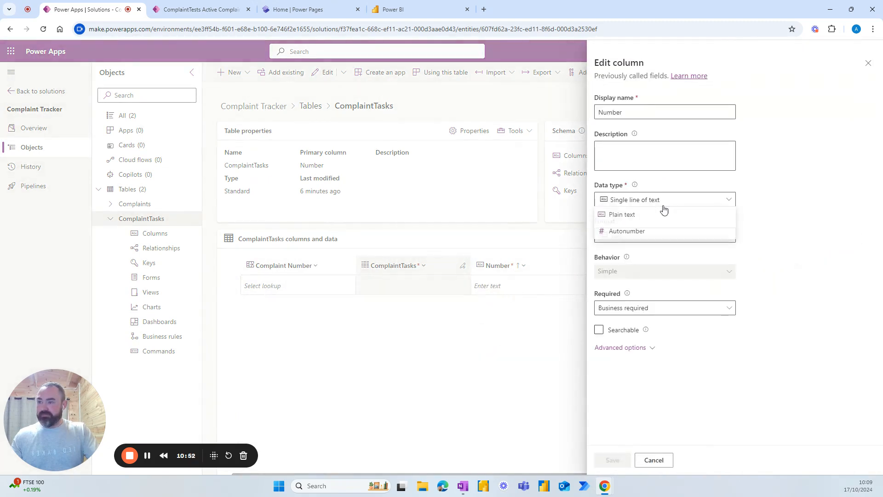
{"action": "left_click", "coordinate": [636, 231]}
{"action": "left_click", "coordinate": [662, 239]}
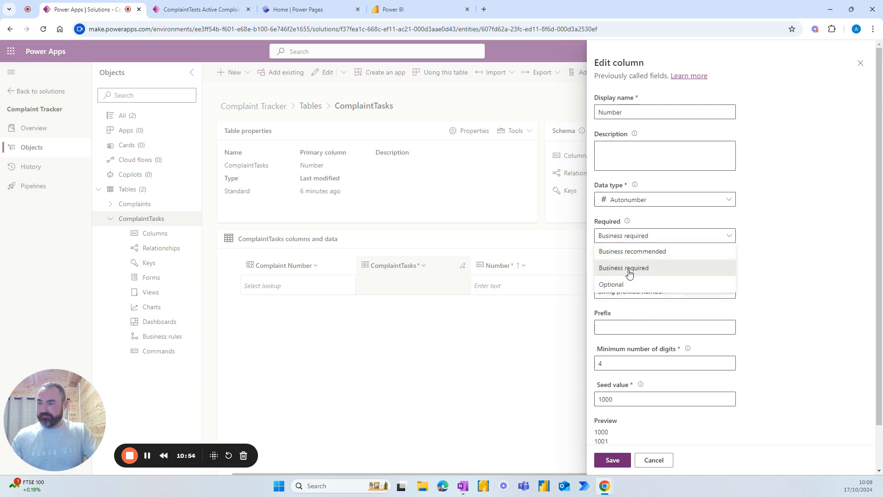
{"action": "left_click", "coordinate": [613, 285]}
{"action": "scroll", "coordinate": [643, 267], "scroll_direction": "down", "scroll_amount": 1}
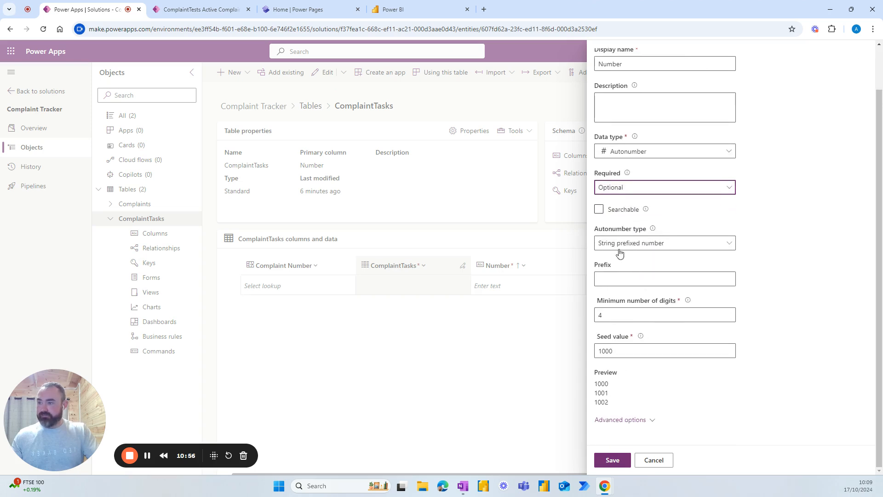
Step: Give it a custom TASK{SEQNUM:4} format with seed value 1 and save
{"action": "left_click", "coordinate": [657, 244]}
{"action": "left_click", "coordinate": [614, 287]}
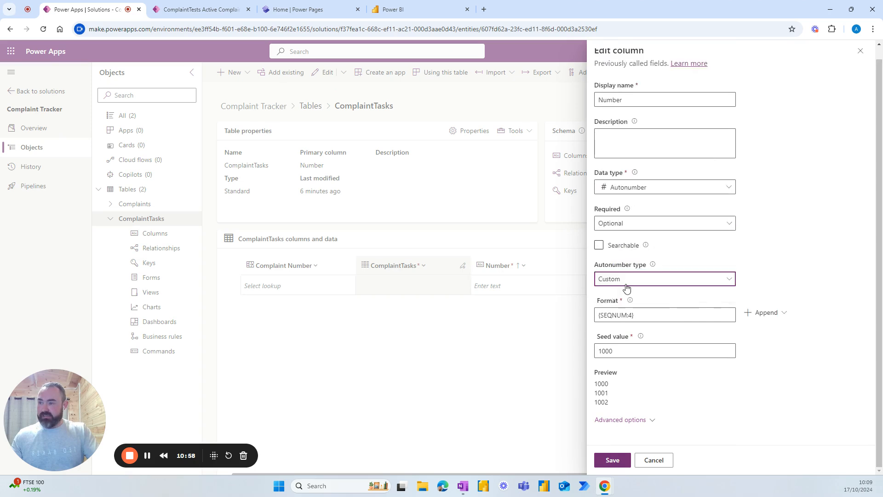
{"action": "left_click", "coordinate": [600, 316]}
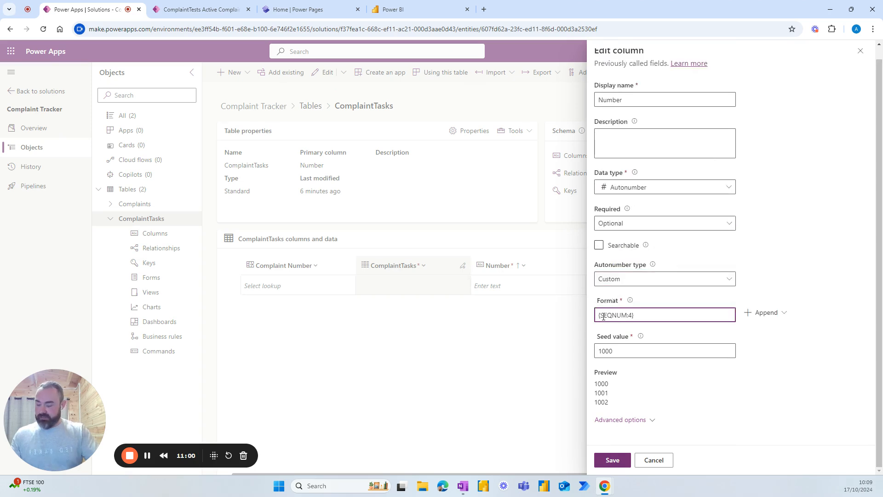
{"action": "type", "text": "TASK"}
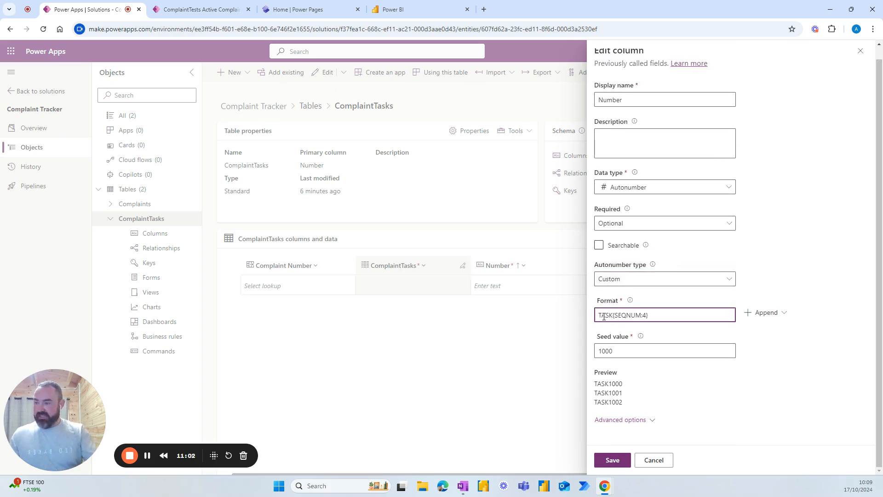
{"action": "left_click_drag", "start_coordinate": [621, 352], "coordinate": [594, 351]}
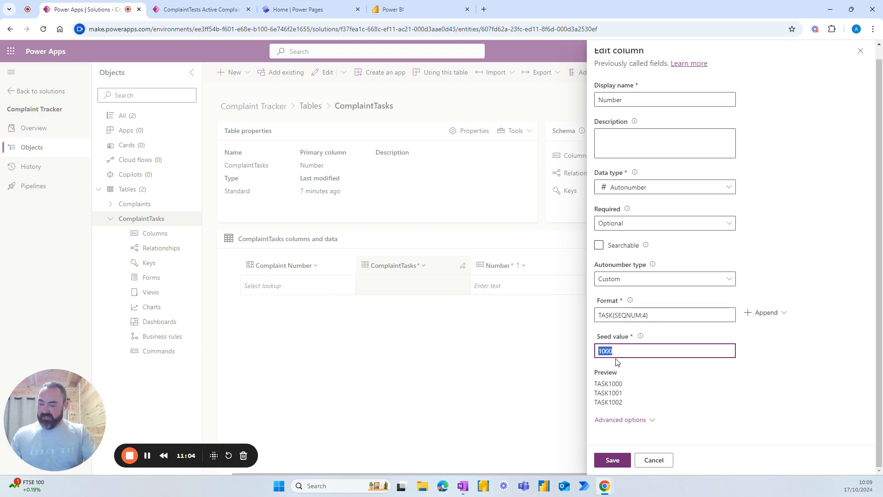
{"action": "type", "text": "1"}
{"action": "left_click", "coordinate": [691, 401]}
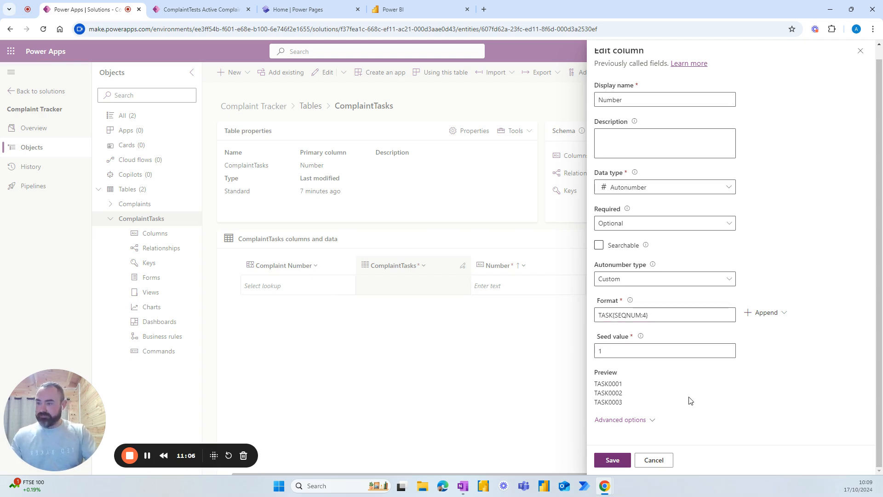
{"action": "left_click", "coordinate": [612, 460]}
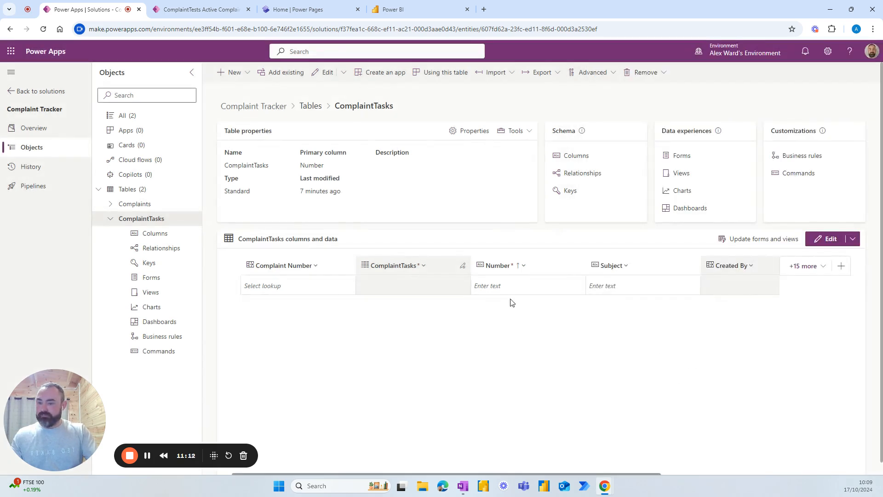
Step: Create a Description column of type Text > Multiple lines of text > Plain text and save it
{"action": "left_click", "coordinate": [841, 265]}
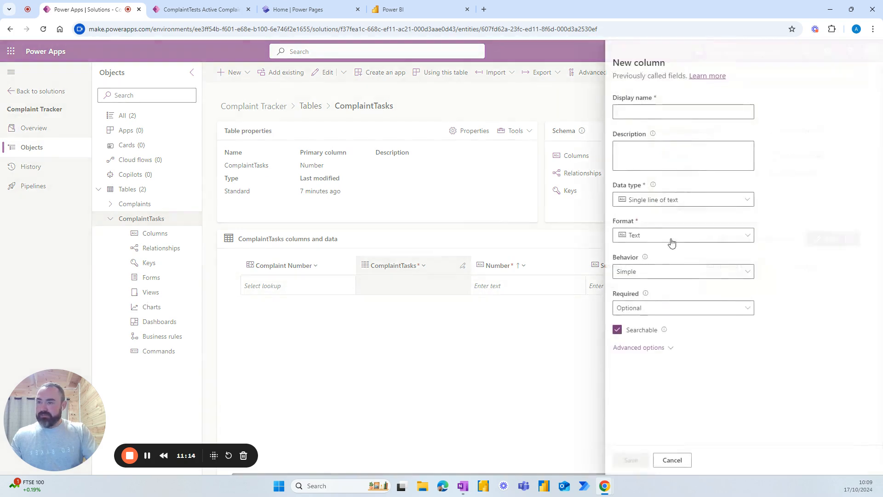
{"action": "type", "text": "Description"}
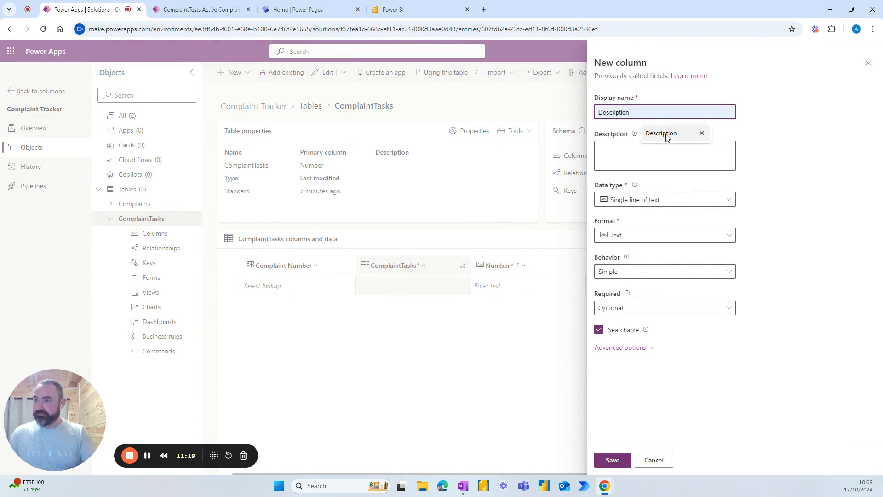
{"action": "left_click", "coordinate": [662, 133]}
{"action": "left_click", "coordinate": [678, 199]}
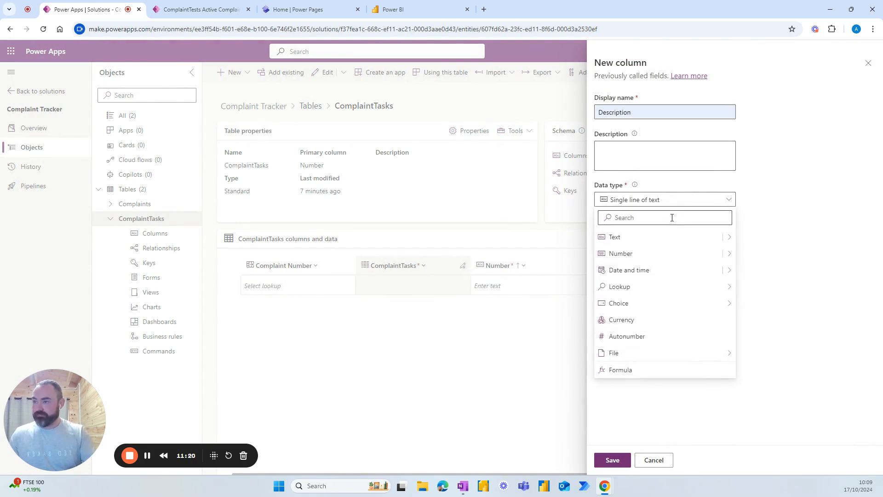
{"action": "mouse_move", "coordinate": [730, 236]}
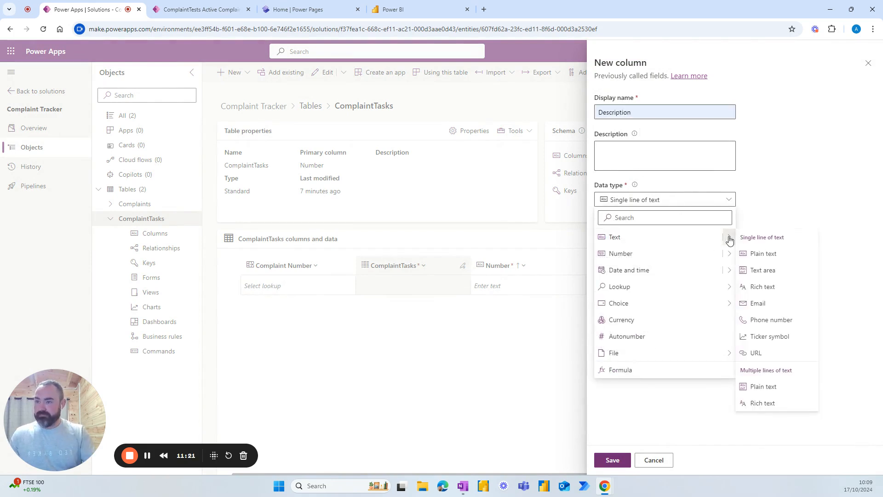
{"action": "left_click", "coordinate": [768, 387]}
{"action": "left_click", "coordinate": [613, 460]}
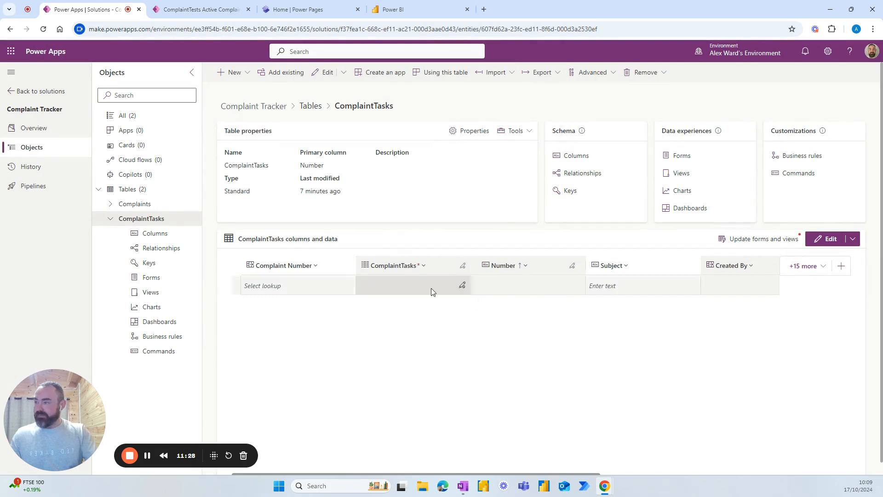
Step: Add the existing Status Reason column to the ComplaintTasks grid, next to Description
{"action": "scroll", "coordinate": [525, 449], "scroll_direction": "down", "scroll_amount": 1}
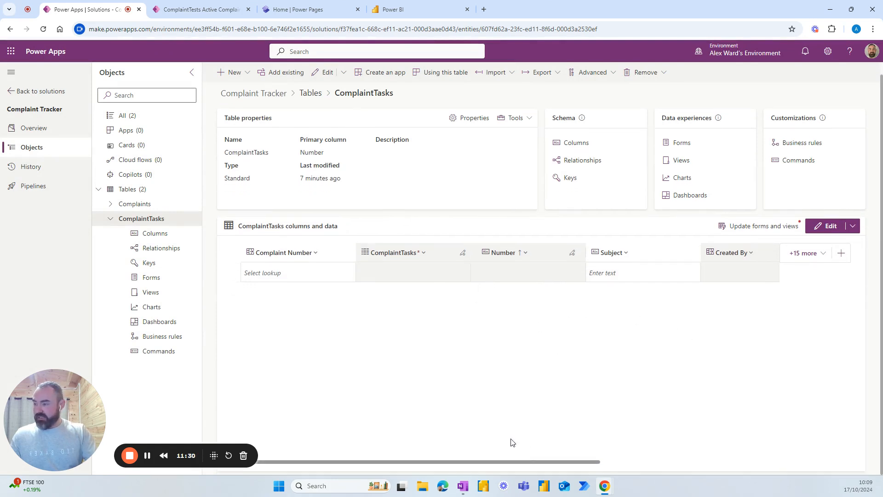
{"action": "left_click_drag", "start_coordinate": [506, 460], "coordinate": [531, 462]}
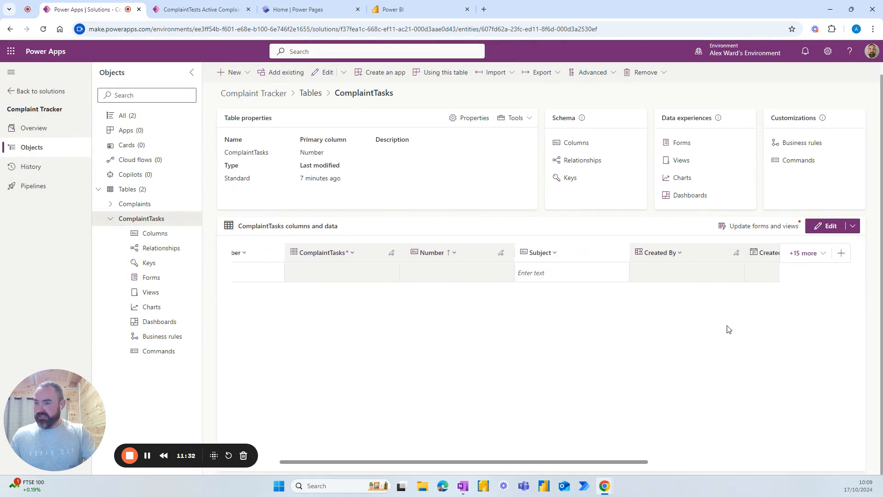
{"action": "left_click", "coordinate": [816, 253]}
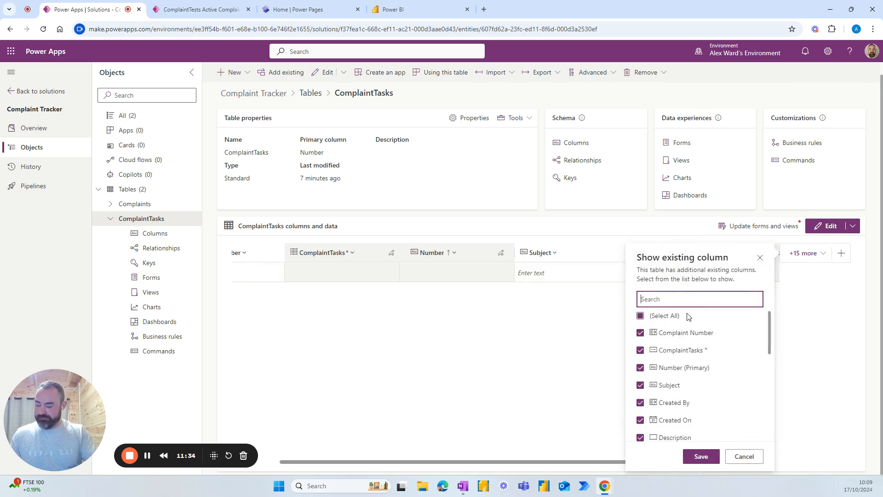
{"action": "type", "text": "sta"}
{"action": "left_click", "coordinate": [641, 334]}
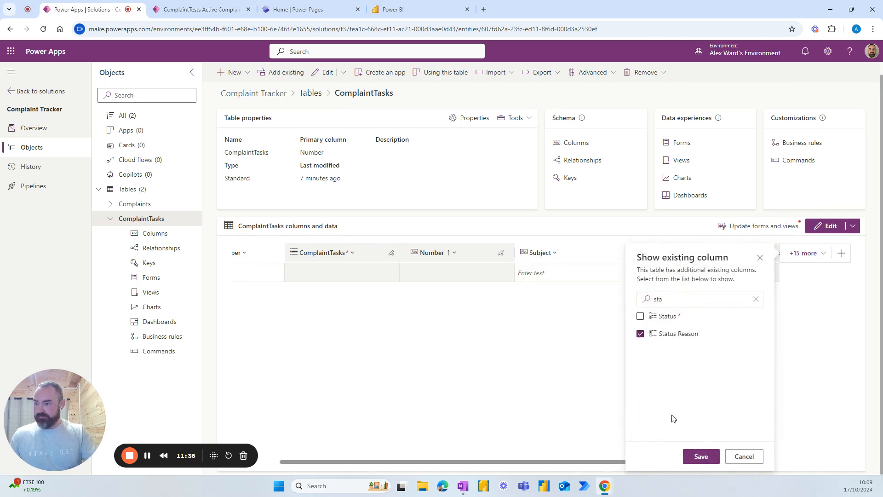
{"action": "left_click", "coordinate": [701, 456]}
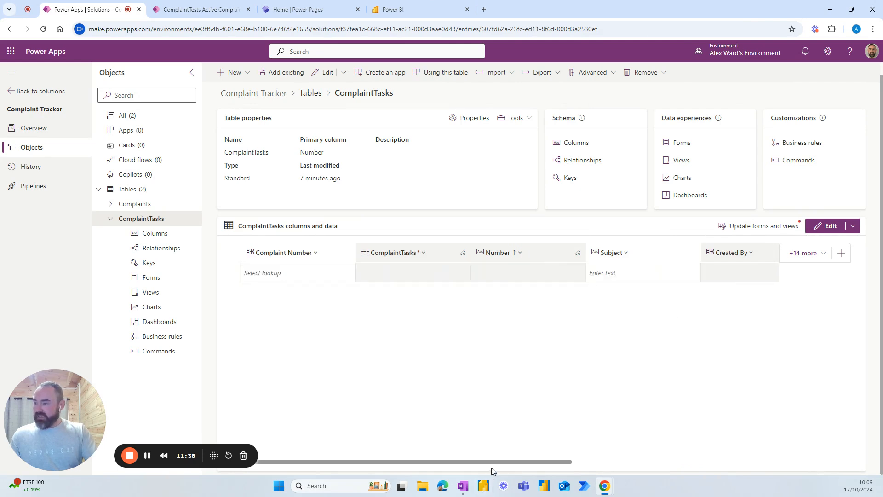
{"action": "left_click_drag", "start_coordinate": [493, 465], "coordinate": [700, 444]}
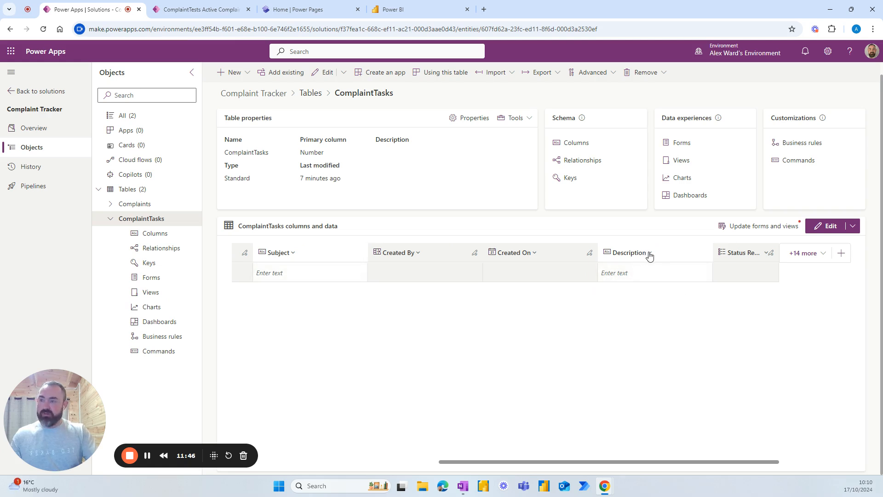
Step: In the Status Reason column, rename Active to New and add In Progress and On Hold choices
{"action": "left_click", "coordinate": [765, 255]}
{"action": "left_click", "coordinate": [745, 271]}
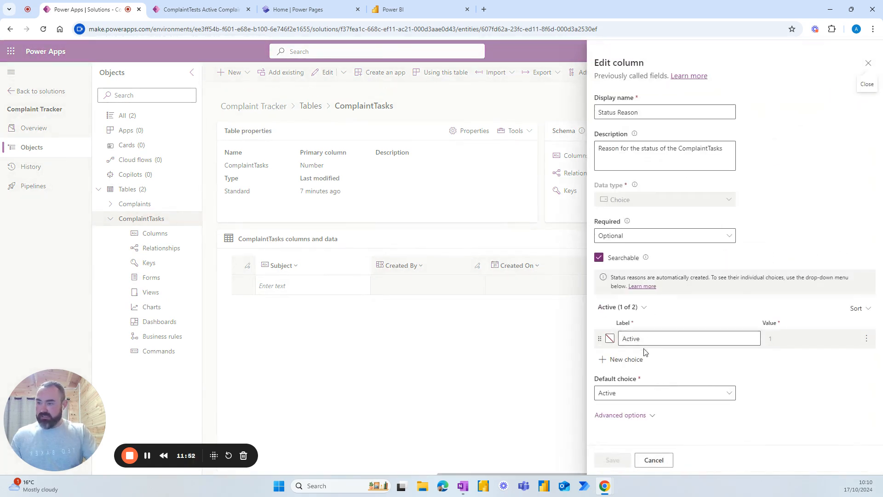
{"action": "left_click", "coordinate": [661, 339]}
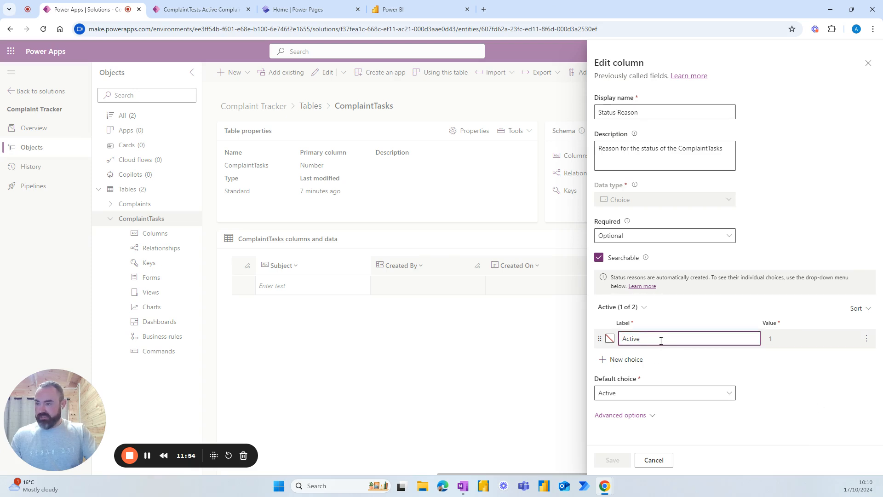
{"action": "key", "text": "ctrl+a"}
{"action": "type", "text": "New"}
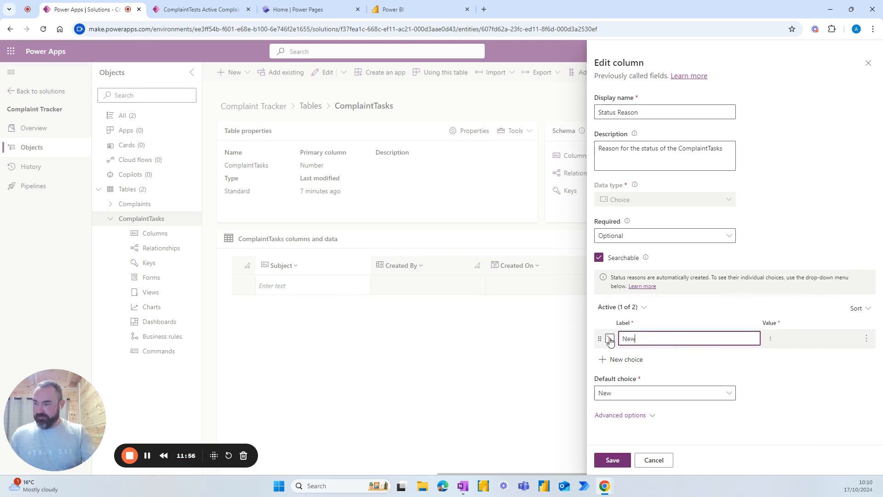
{"action": "left_click", "coordinate": [633, 359]}
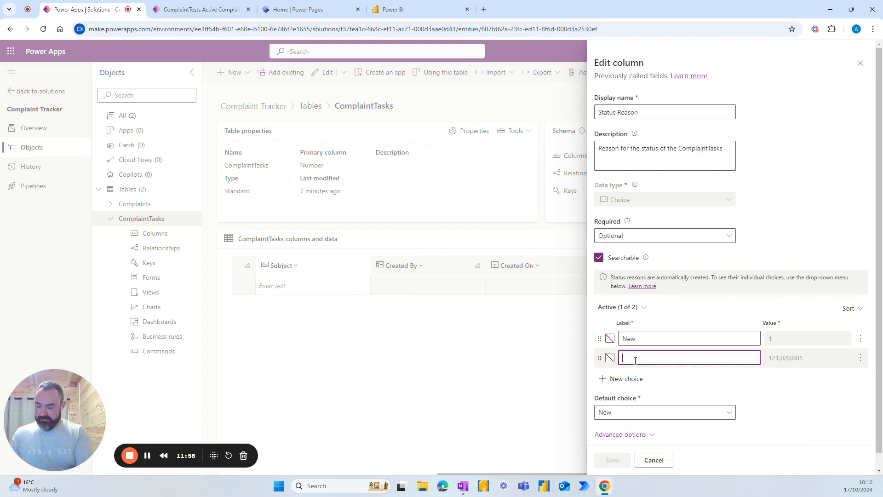
{"action": "type", "text": "In p"}
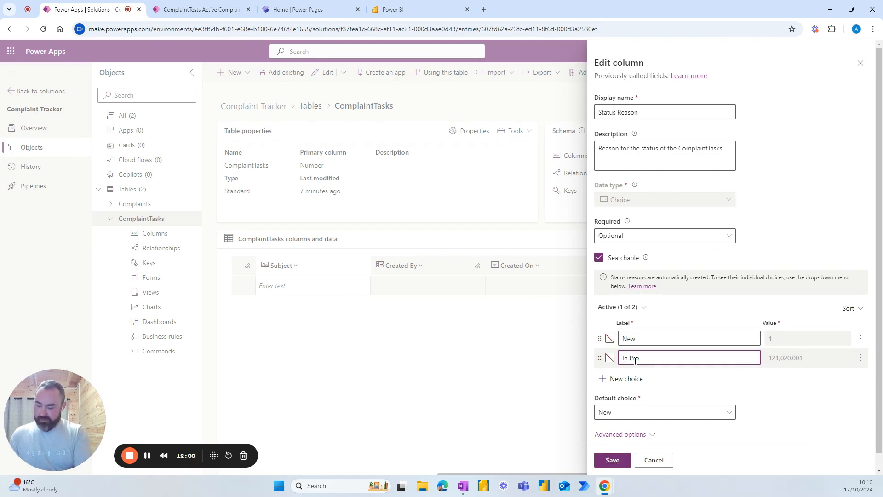
{"action": "left_click", "coordinate": [637, 379]}
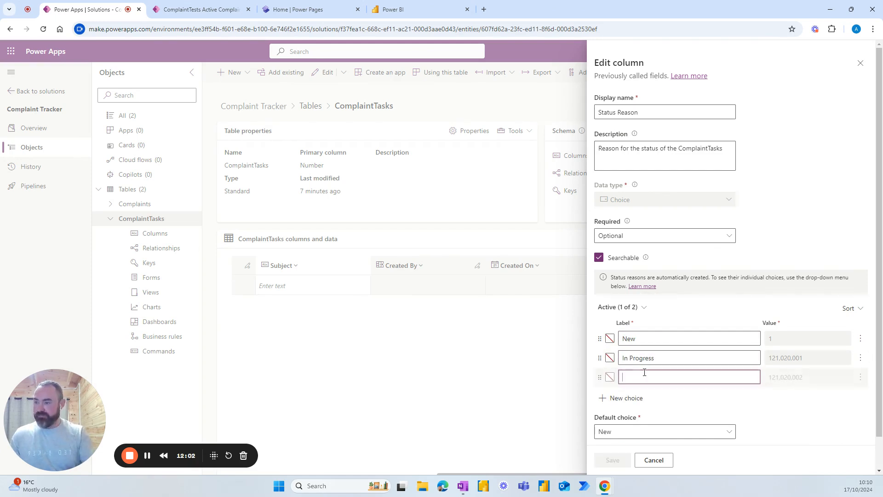
{"action": "type", "text": "On Hold"}
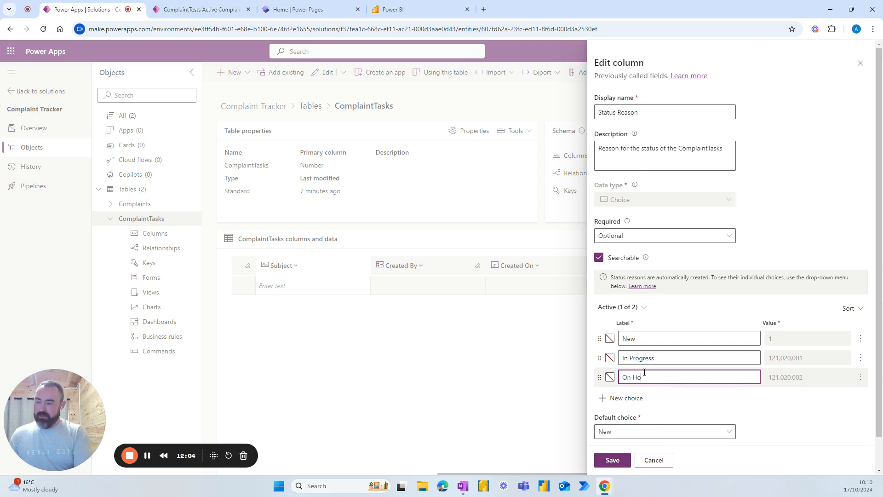
Step: Colour the choices: New pink ff8a8a, In Progress yellow fdffab, On Hold orange ef9c66
{"action": "left_click", "coordinate": [610, 339]}
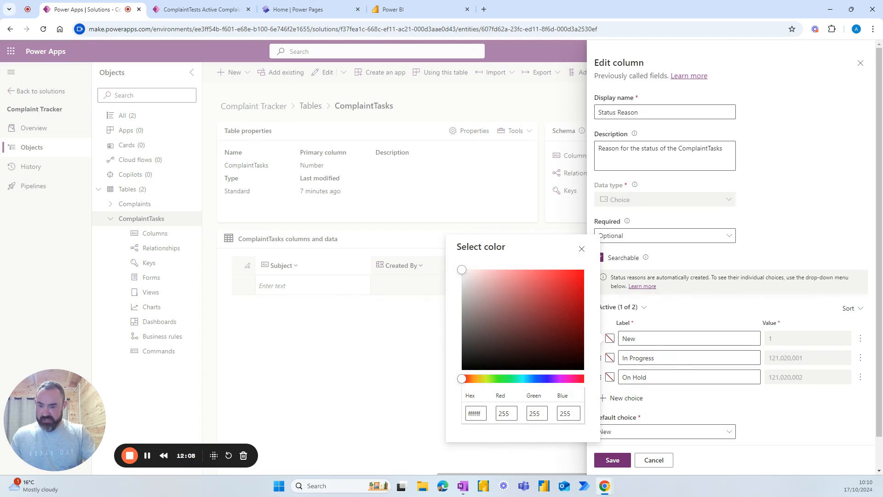
{"action": "key", "text": "alt+Tab"}
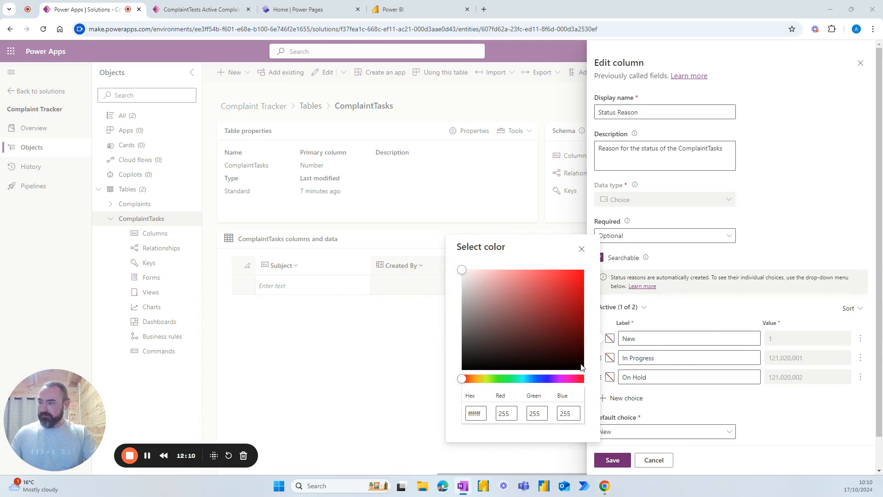
{"action": "double_click", "coordinate": [476, 414]}
{"action": "type", "text": "ff8a8a"}
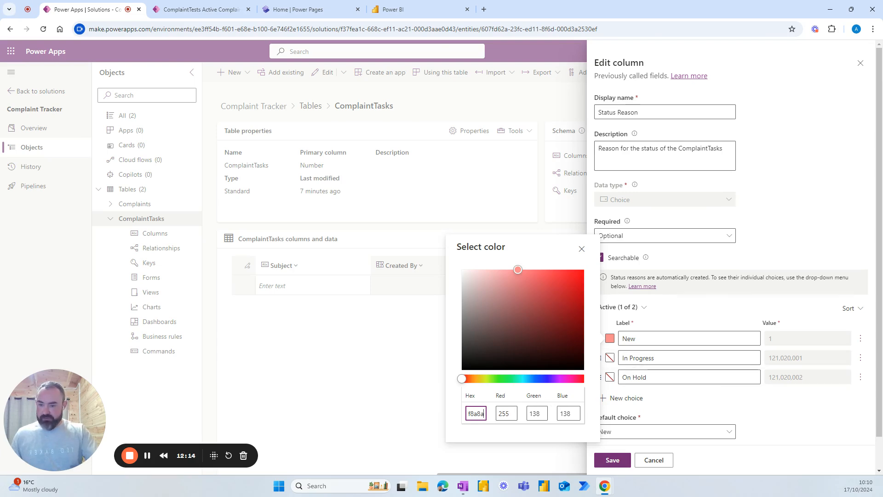
{"action": "key", "text": "alt+Tab"}
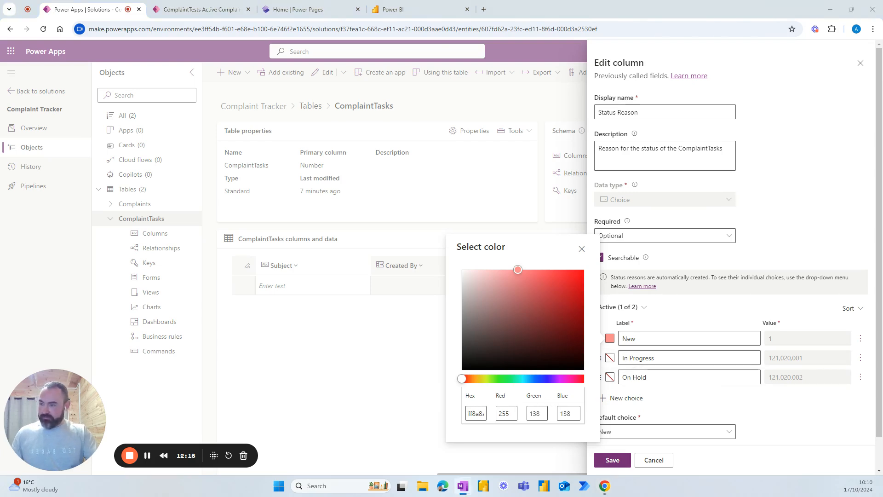
{"action": "left_click", "coordinate": [610, 358]}
{"action": "left_click", "coordinate": [471, 433]}
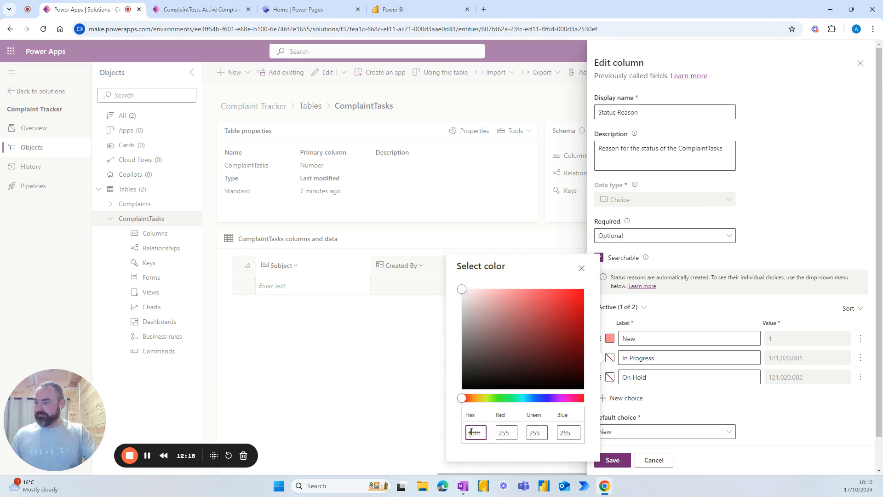
{"action": "double_click", "coordinate": [472, 431]}
{"action": "type", "text": "fdffab"}
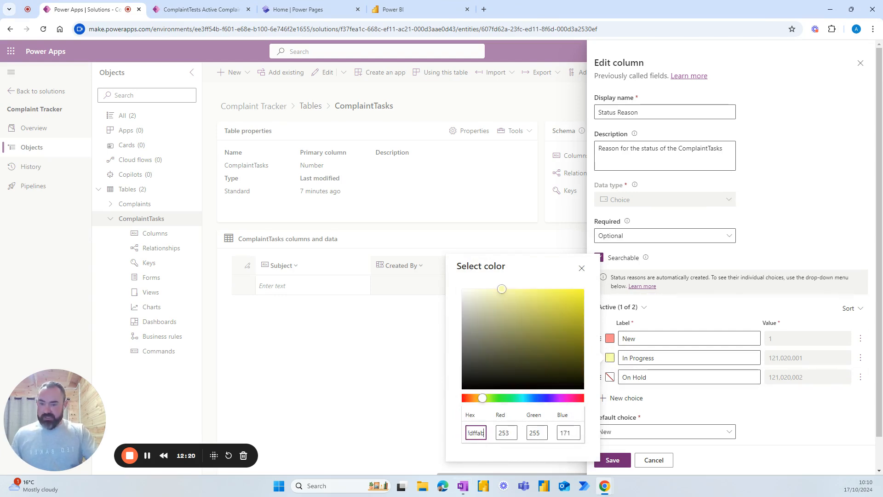
{"action": "key", "text": "alt+Tab"}
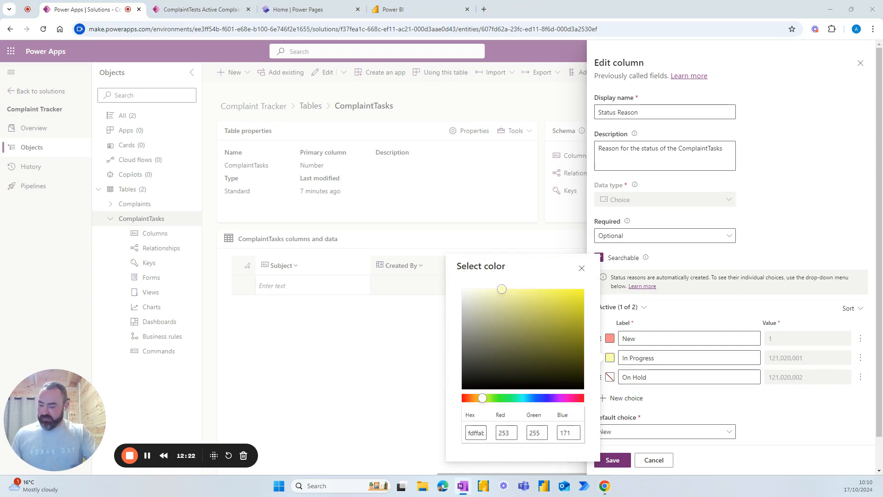
{"action": "key", "text": "alt+Tab"}
{"action": "left_click", "coordinate": [610, 377]}
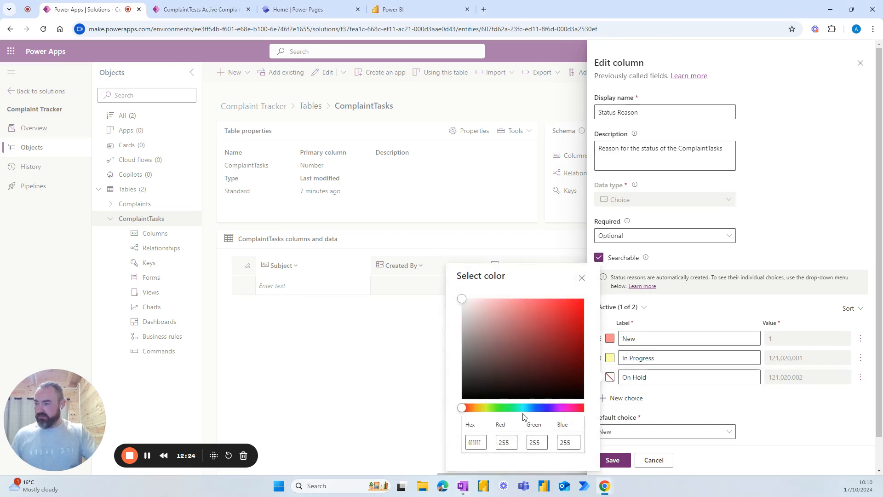
{"action": "double_click", "coordinate": [471, 442]}
{"action": "type", "text": "ef9c66"}
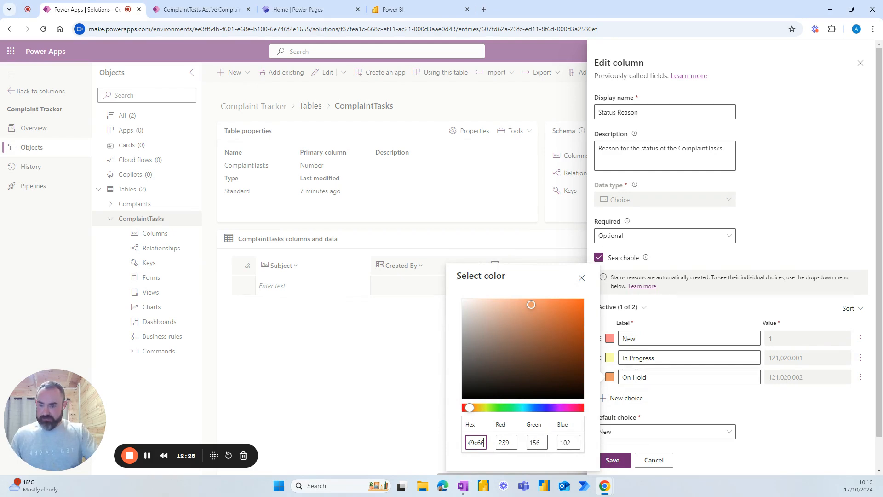
{"action": "key", "text": "alt+Tab"}
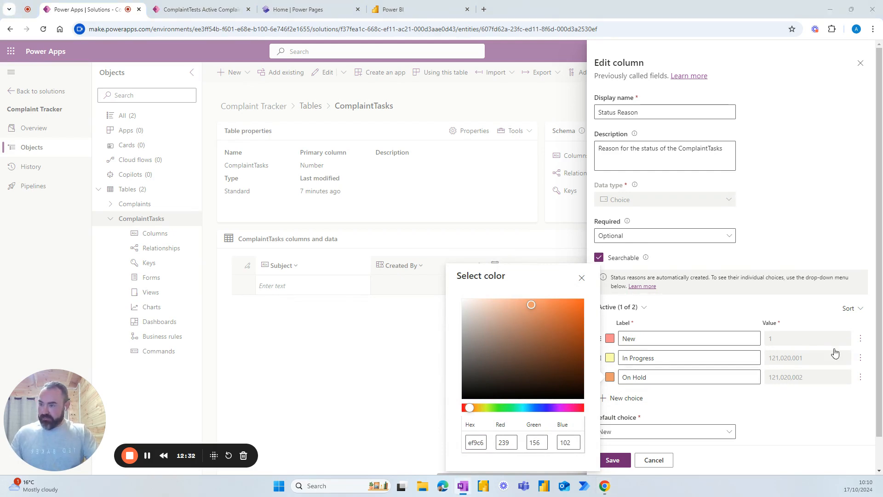
Step: Rename the Inactive status reason to Complete, colour it green a1d6b2, and save the column
{"action": "left_click", "coordinate": [643, 307]}
{"action": "left_click", "coordinate": [626, 339]}
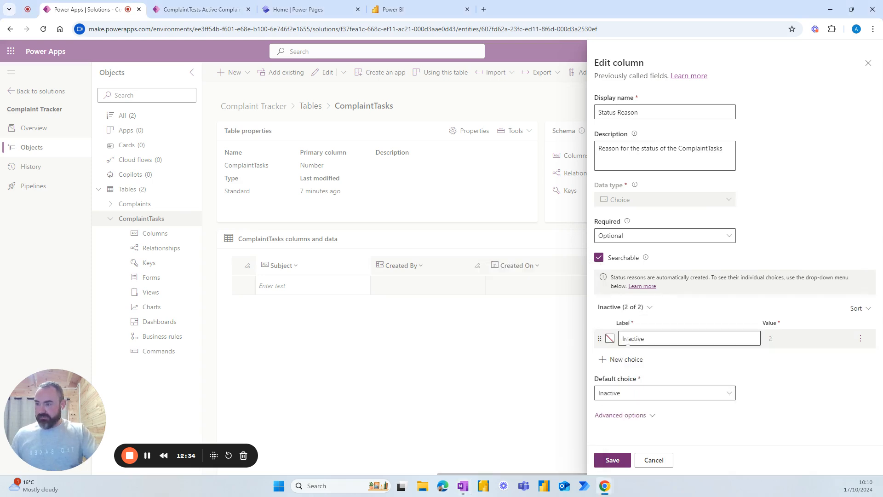
{"action": "left_click", "coordinate": [647, 338]}
{"action": "double_click", "coordinate": [652, 338]}
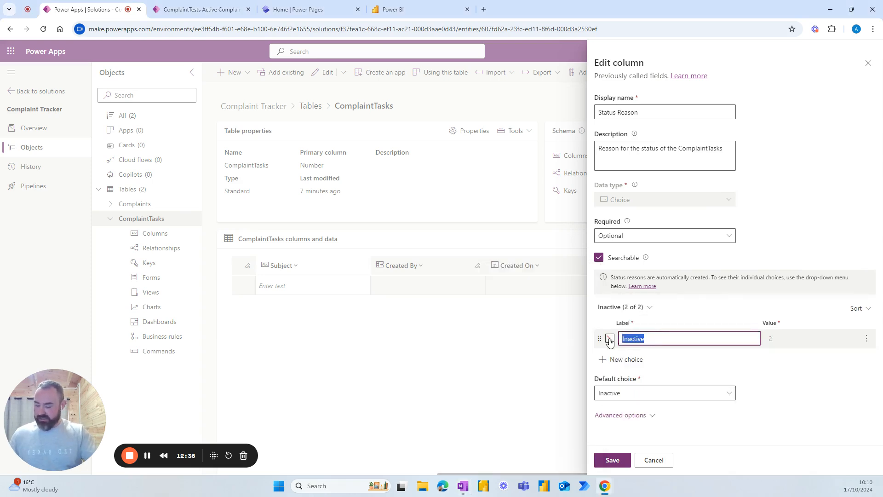
{"action": "type", "text": "Compl"}
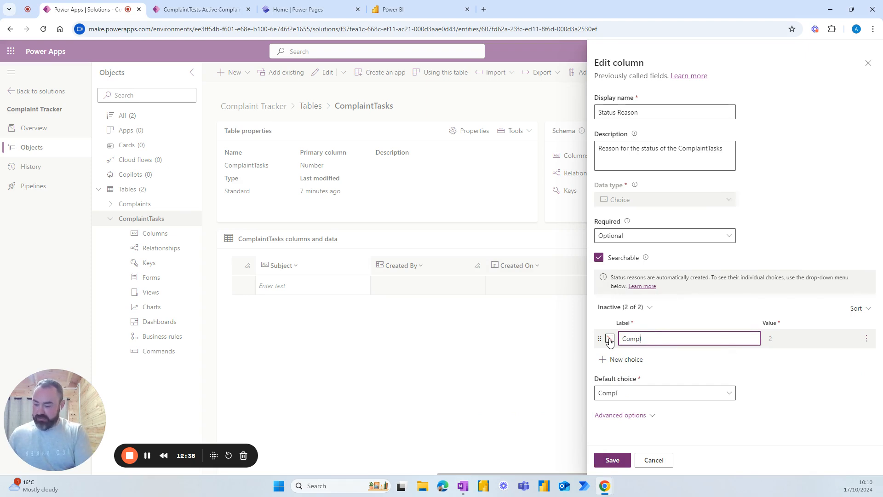
{"action": "type", "text": "ete"}
{"action": "left_click", "coordinate": [610, 339]}
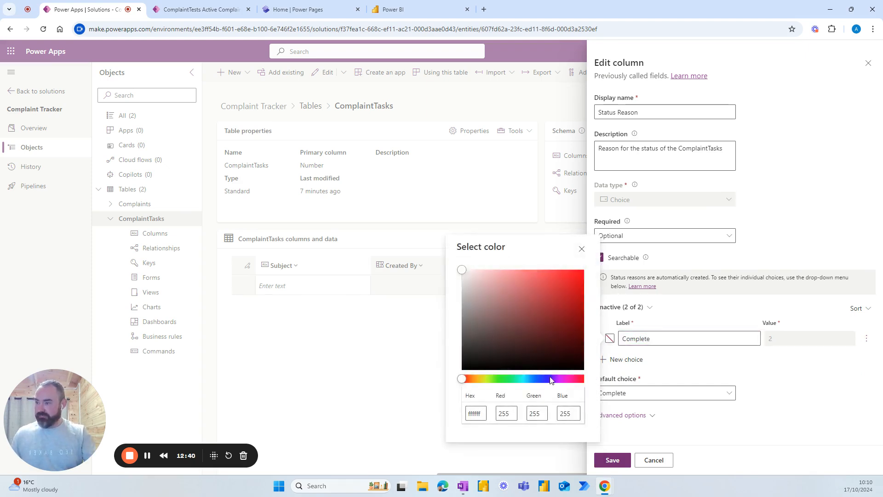
{"action": "double_click", "coordinate": [478, 415]}
{"action": "type", "text": "a1d6b2"}
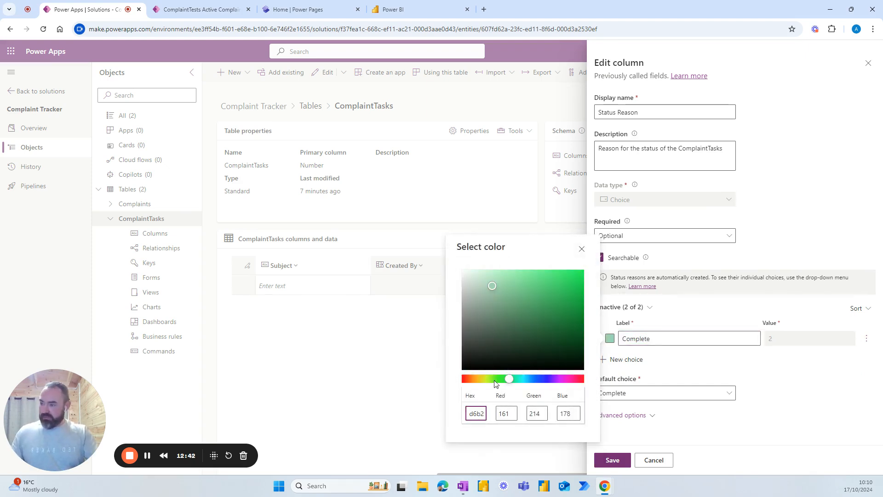
{"action": "left_click", "coordinate": [682, 368]}
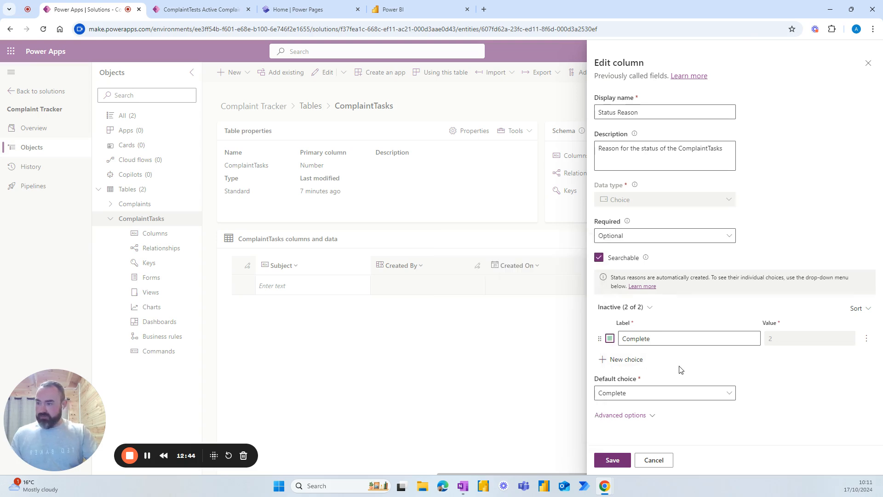
{"action": "left_click", "coordinate": [617, 459]}
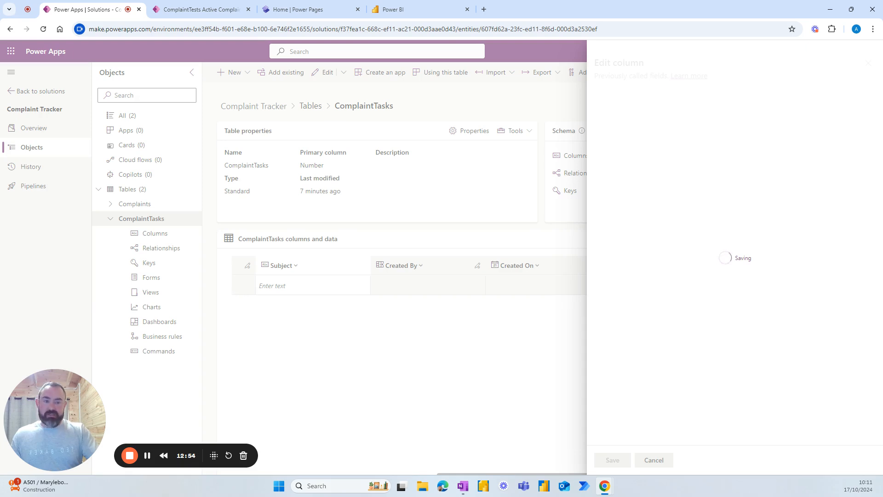
{"action": "key", "text": "alt+Tab"}
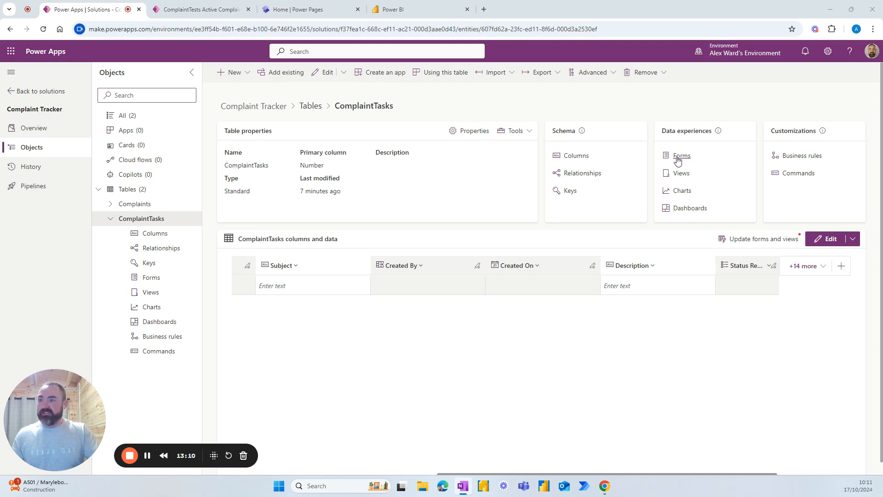
Step: Open the Complaints table's main Information form in the form designer
{"action": "left_click", "coordinate": [140, 207]}
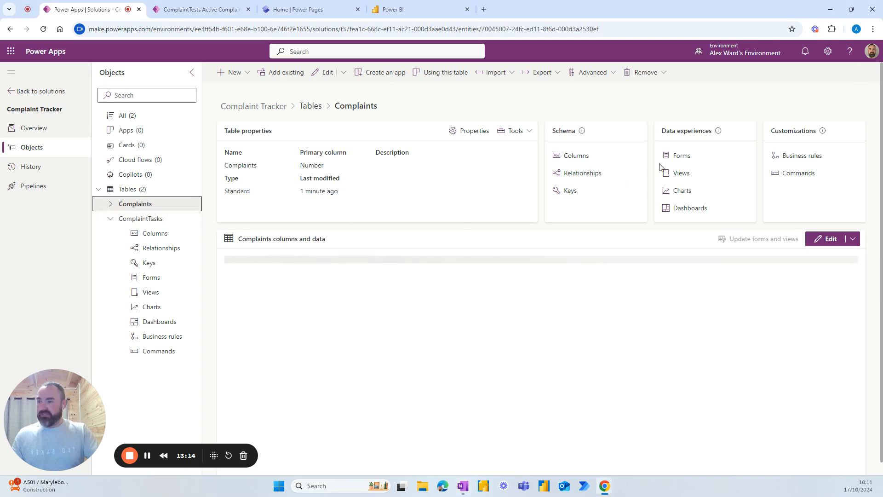
{"action": "left_click", "coordinate": [682, 156]}
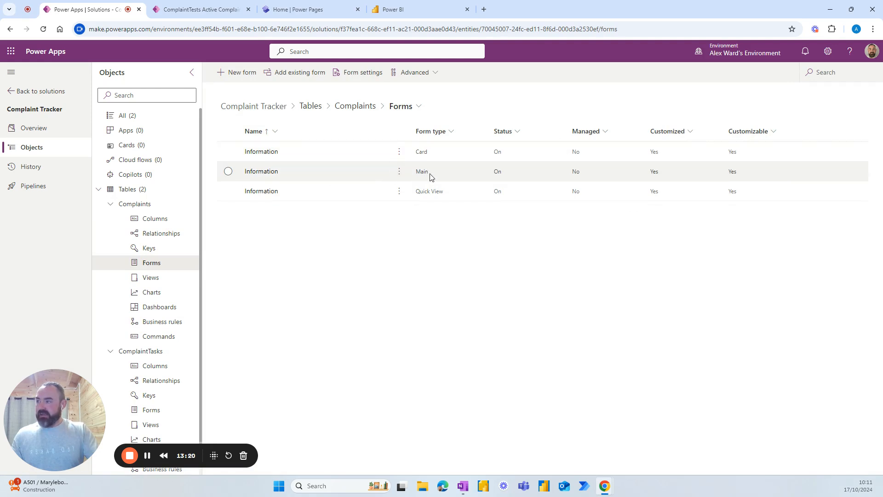
{"action": "left_click", "coordinate": [399, 172]}
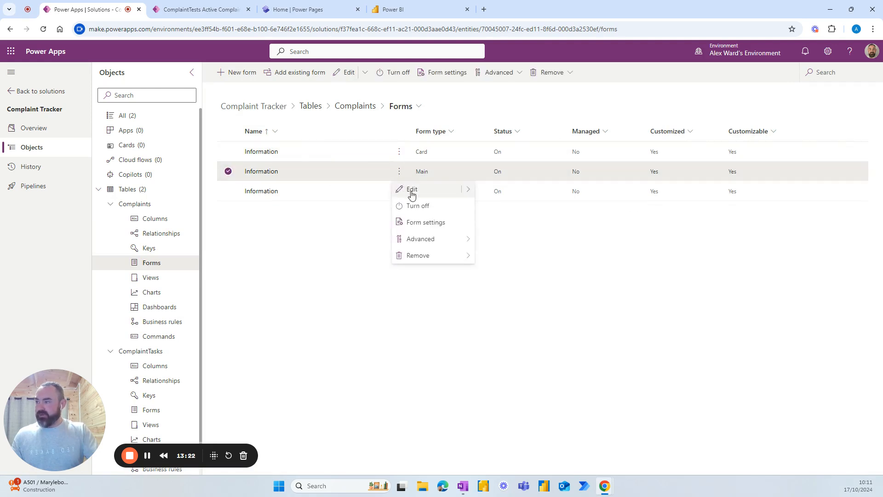
{"action": "left_click", "coordinate": [411, 193]}
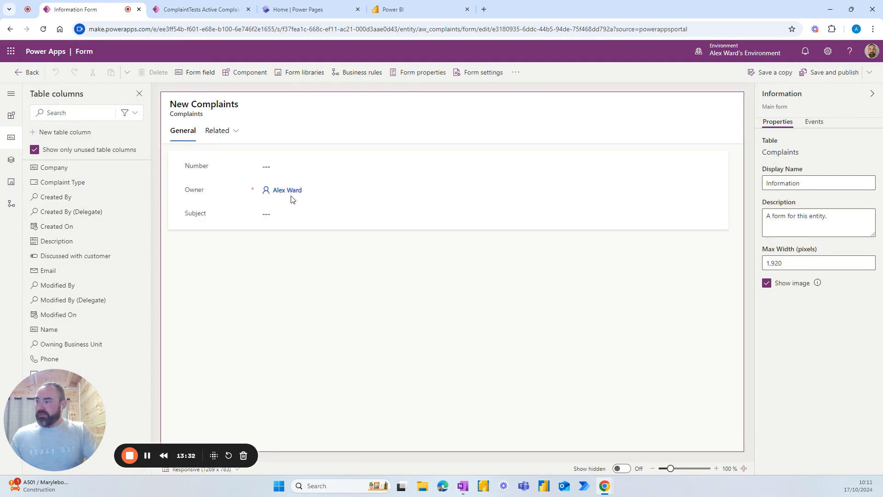
Step: Move Owner, Status Reason, Number and Created On into the form header
{"action": "left_click_drag", "start_coordinate": [276, 193], "coordinate": [695, 111]}
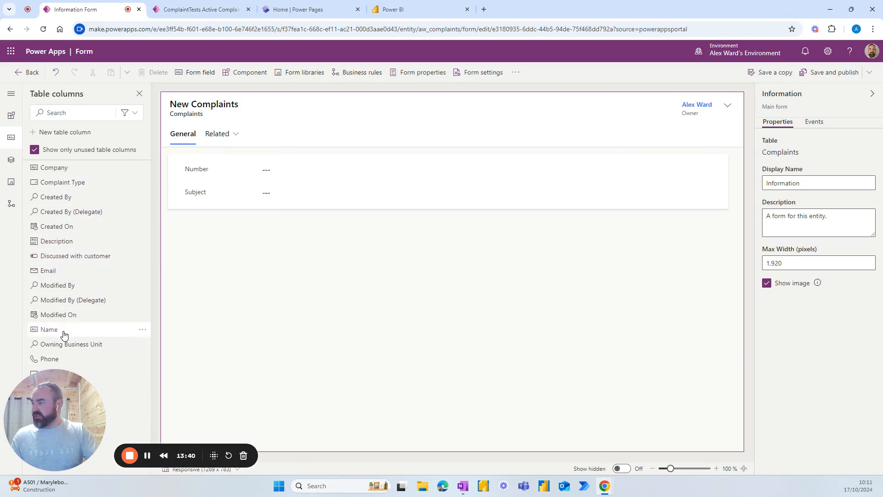
{"action": "left_click_drag", "start_coordinate": [51, 379], "coordinate": [675, 410]}
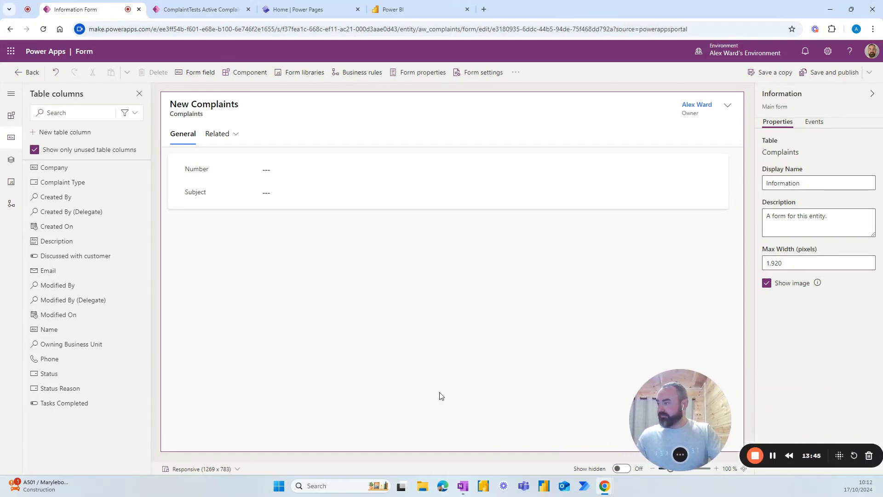
{"action": "left_click", "coordinate": [54, 388]}
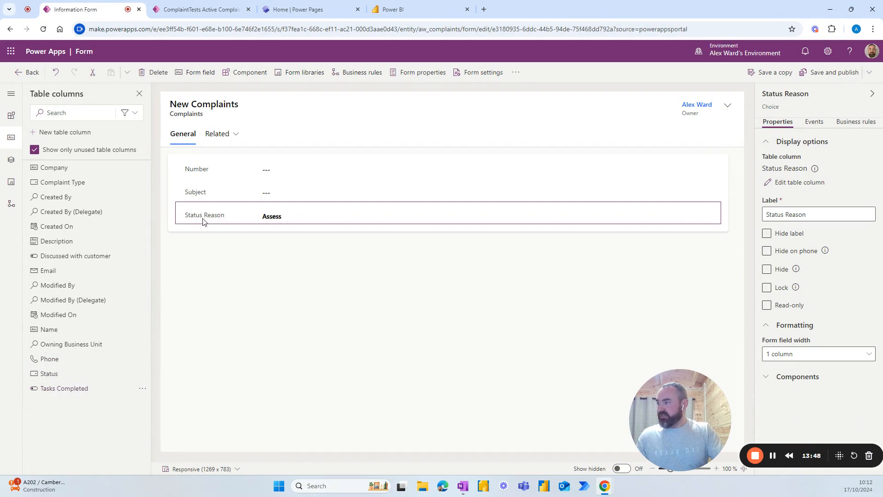
{"action": "left_click_drag", "start_coordinate": [203, 221], "coordinate": [681, 106]}
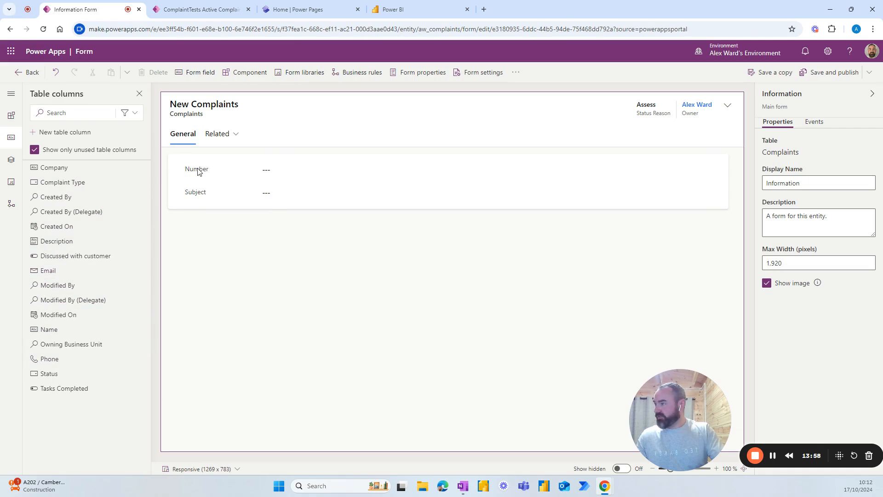
{"action": "left_click_drag", "start_coordinate": [199, 169], "coordinate": [513, 132]}
{"action": "left_click_drag", "start_coordinate": [562, 119], "coordinate": [640, 111]}
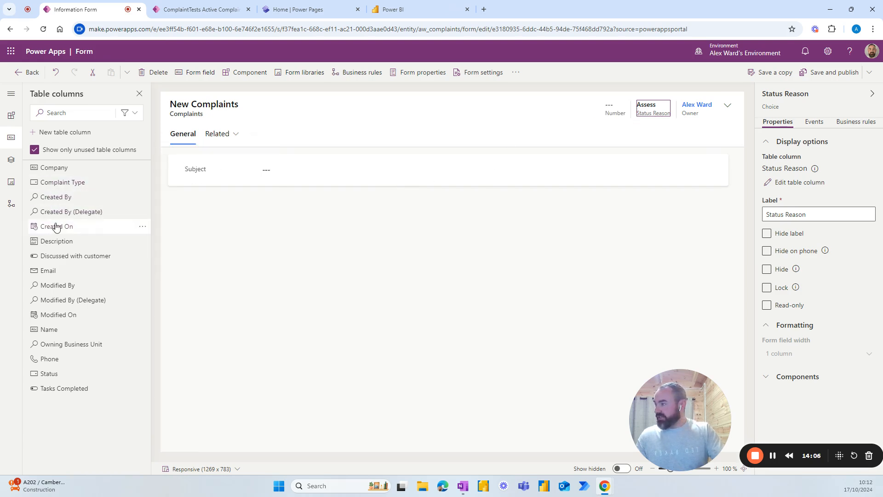
{"action": "left_click_drag", "start_coordinate": [56, 228], "coordinate": [606, 105]}
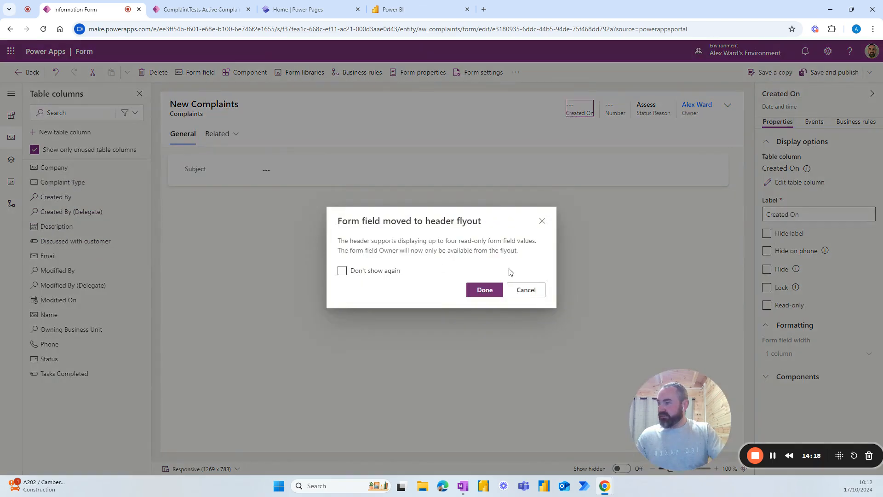
{"action": "left_click", "coordinate": [529, 292]}
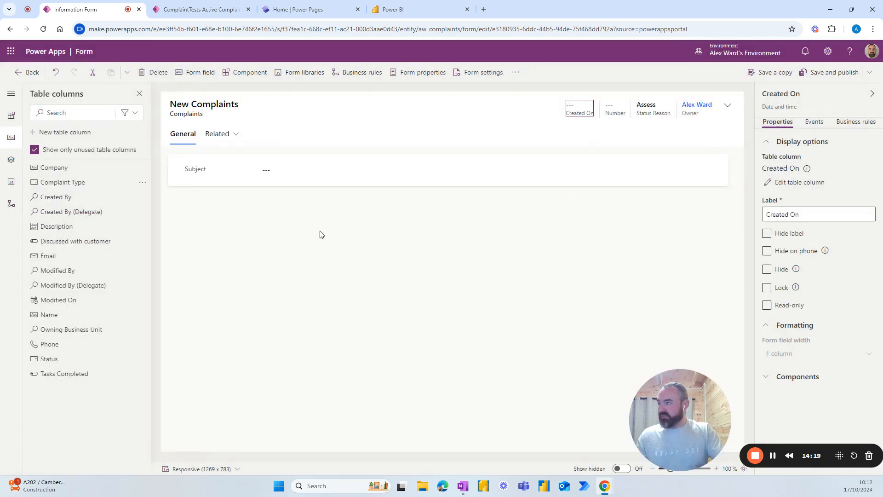
{"action": "left_click", "coordinate": [296, 184]}
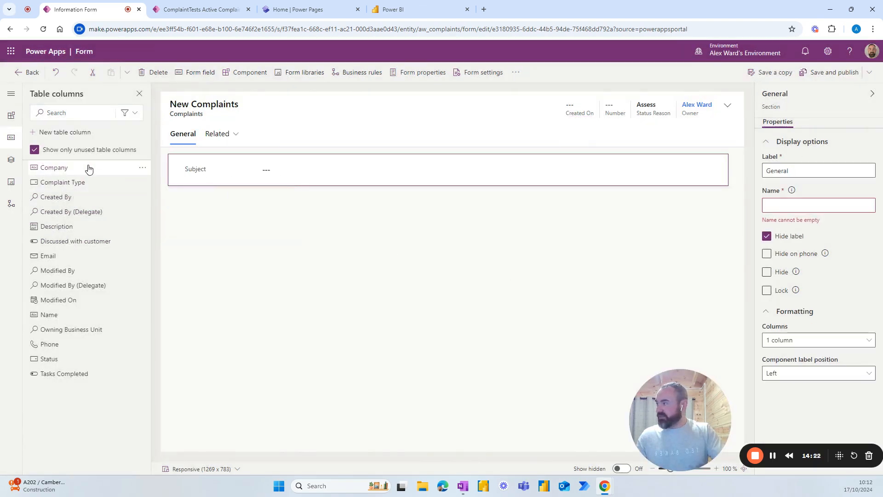
Step: Add Complaint Type and Description below Subject, with Description 5 rows tall
{"action": "left_click", "coordinate": [58, 182]}
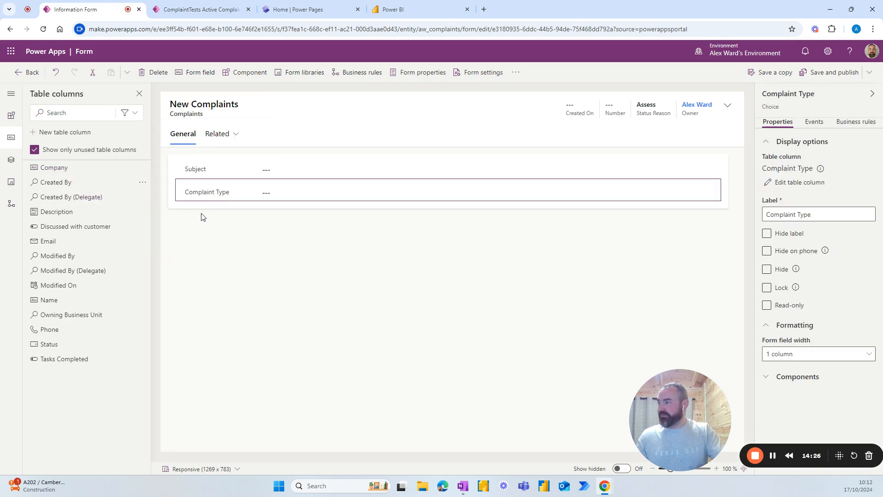
{"action": "left_click", "coordinate": [62, 212]}
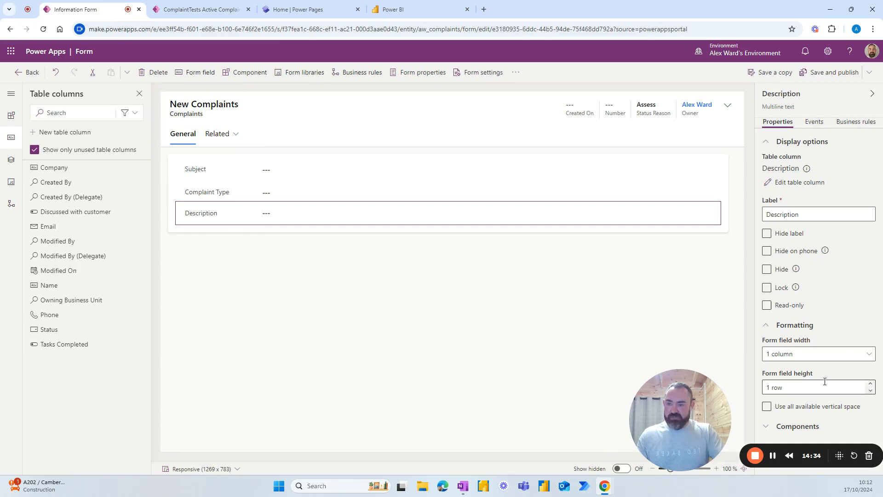
{"action": "left_click", "coordinate": [869, 385]}
{"action": "left_click", "coordinate": [870, 384]}
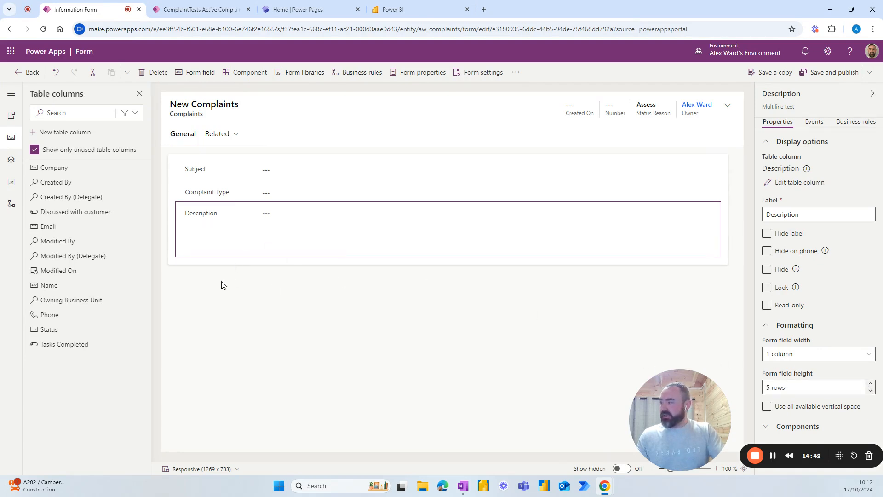
{"action": "left_click", "coordinate": [11, 118]}
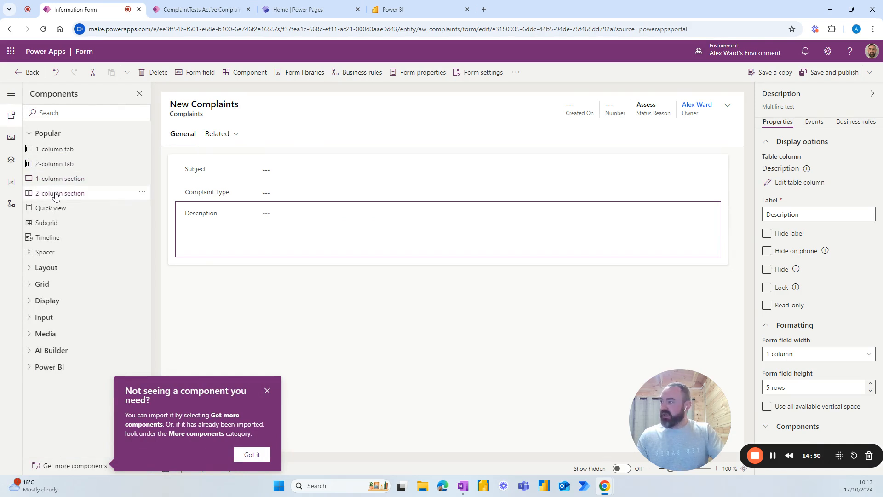
Step: Add a two-column section labelled Submitted By with the name SubmittedBy
{"action": "left_click", "coordinate": [55, 192]}
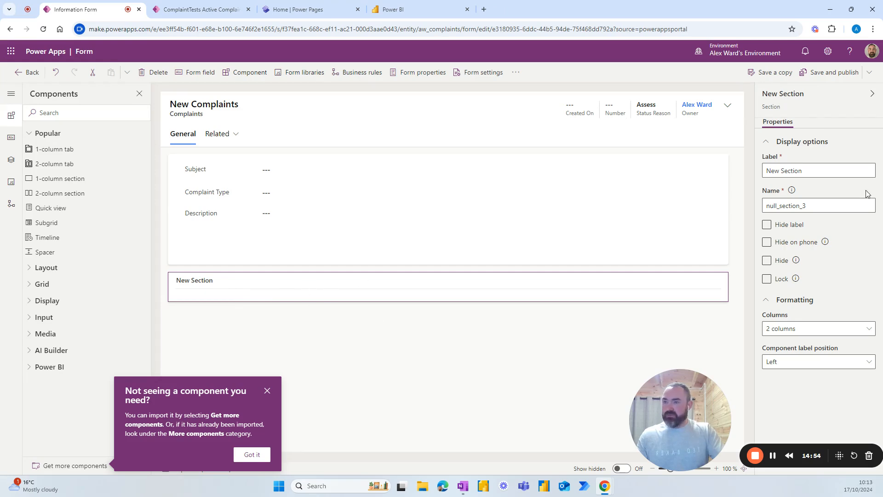
{"action": "left_click_drag", "start_coordinate": [815, 170], "coordinate": [753, 168]}
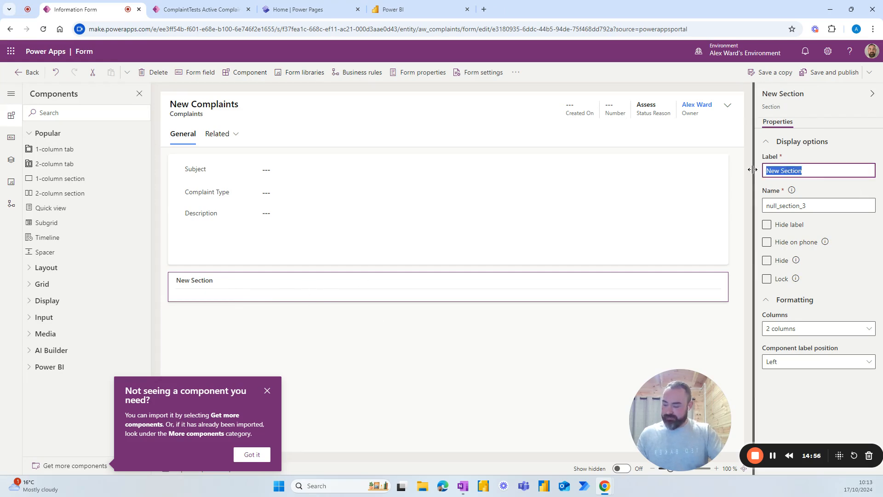
{"action": "type", "text": "Submitted By"}
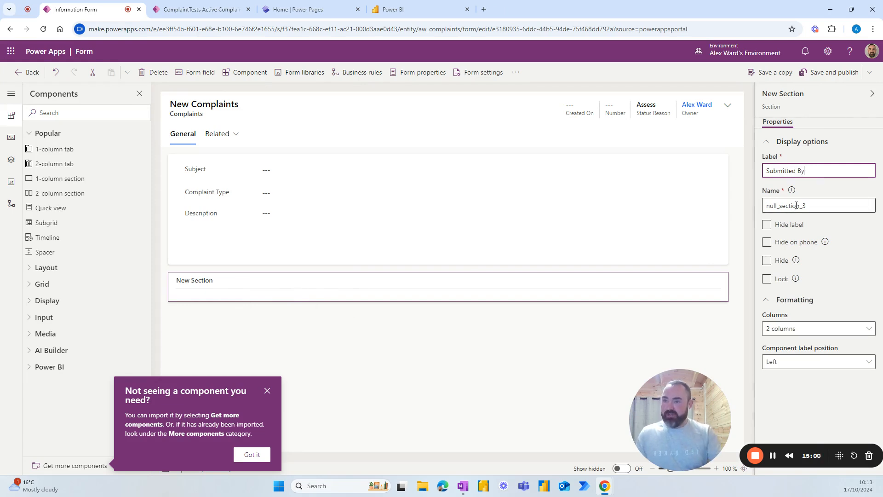
{"action": "left_click_drag", "start_coordinate": [810, 169], "coordinate": [765, 168]}
{"action": "key", "text": "ctrl+c"}
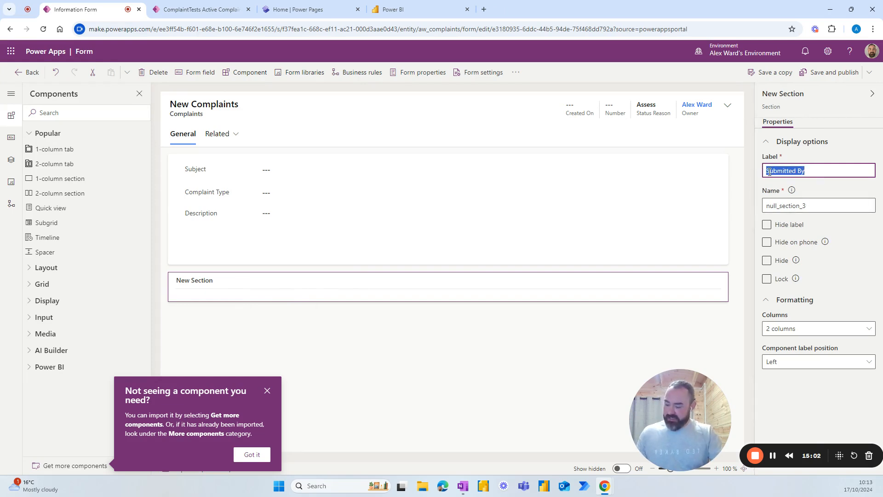
{"action": "left_click", "coordinate": [810, 205]}
{"action": "double_click", "coordinate": [794, 205]}
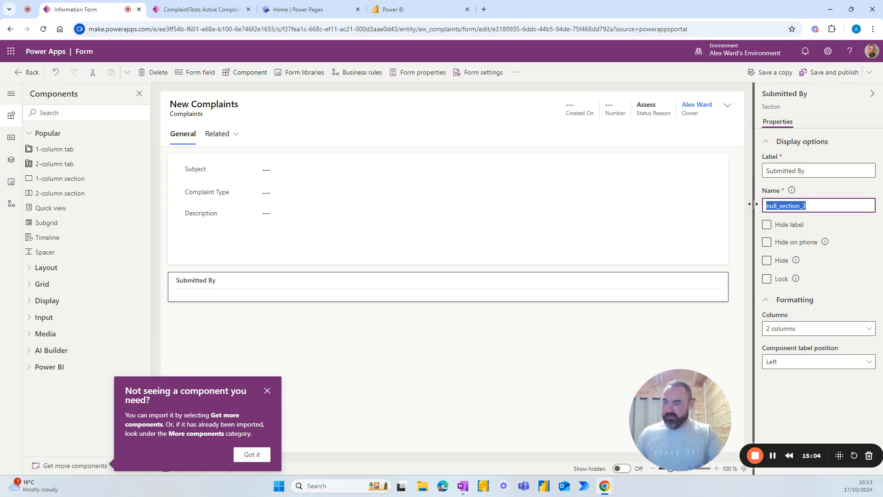
{"action": "key", "text": "ctrl+v"}
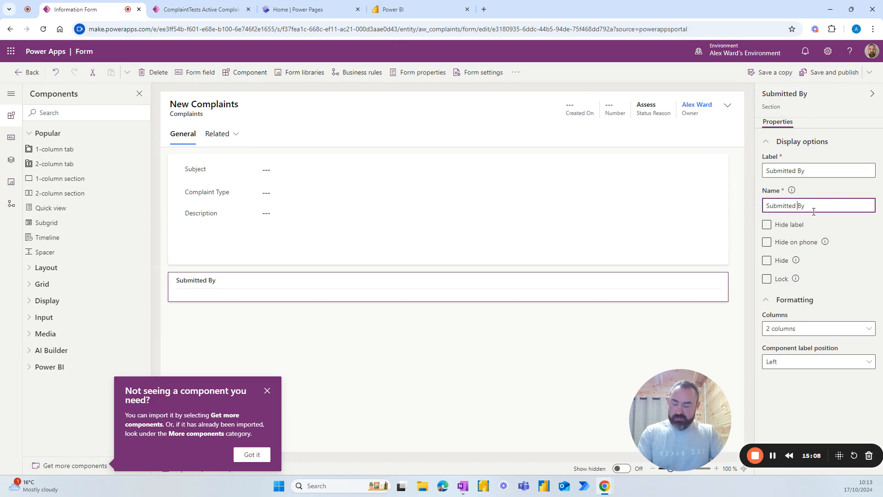
{"action": "left_click", "coordinate": [453, 328]}
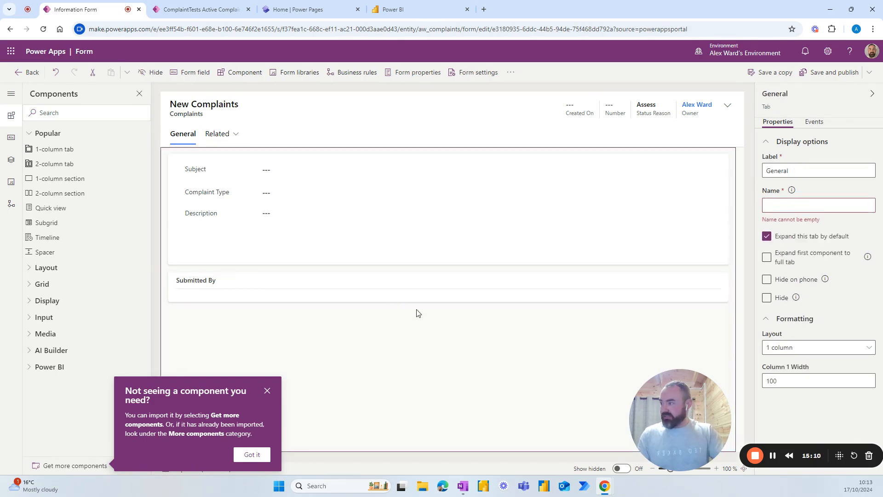
{"action": "left_click", "coordinate": [788, 206]}
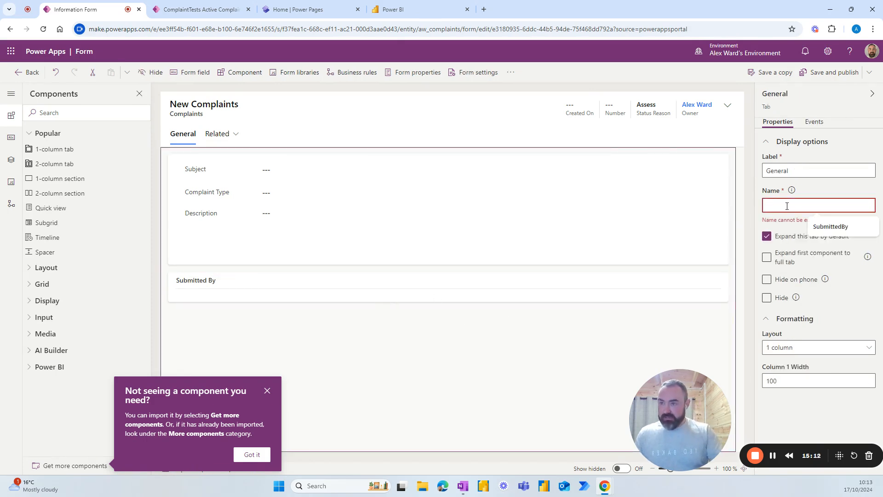
{"action": "left_click", "coordinate": [823, 226]}
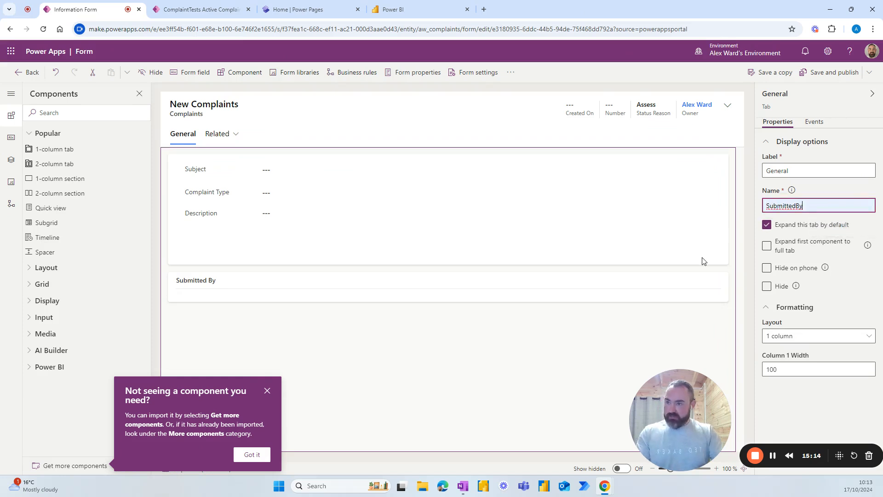
{"action": "left_click", "coordinate": [693, 285]}
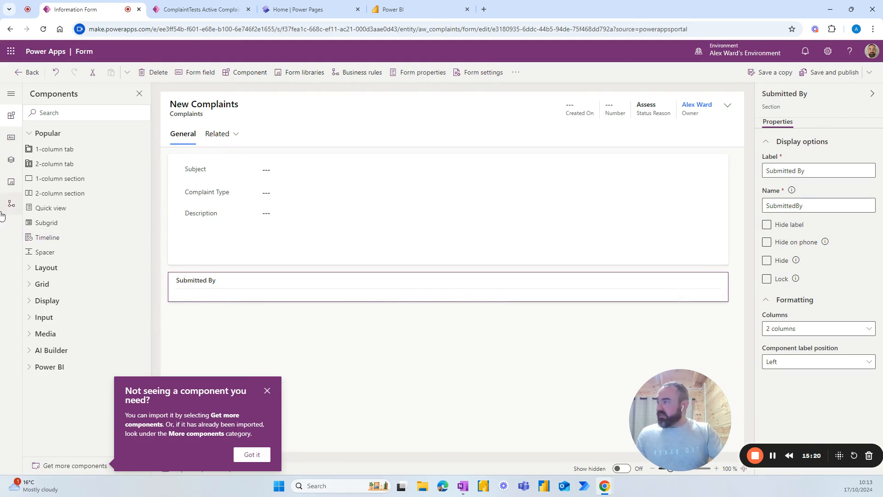
{"action": "left_click", "coordinate": [12, 159]}
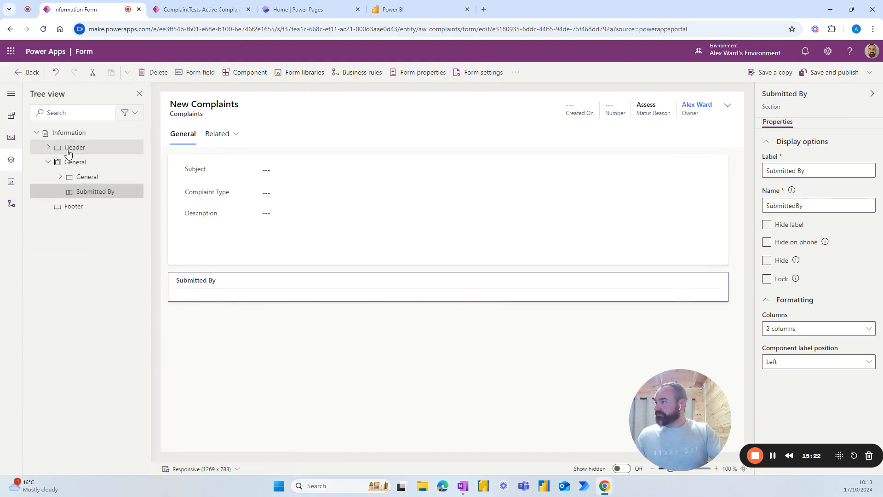
Step: Add Name, Email, Phone and Company to Submitted By, placing Company and Phone in the right column
{"action": "left_click", "coordinate": [12, 137]}
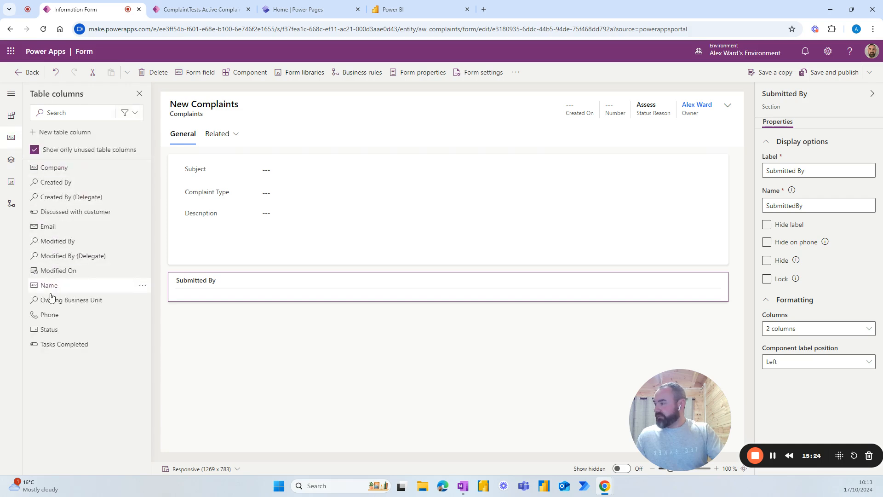
{"action": "left_click", "coordinate": [76, 288]}
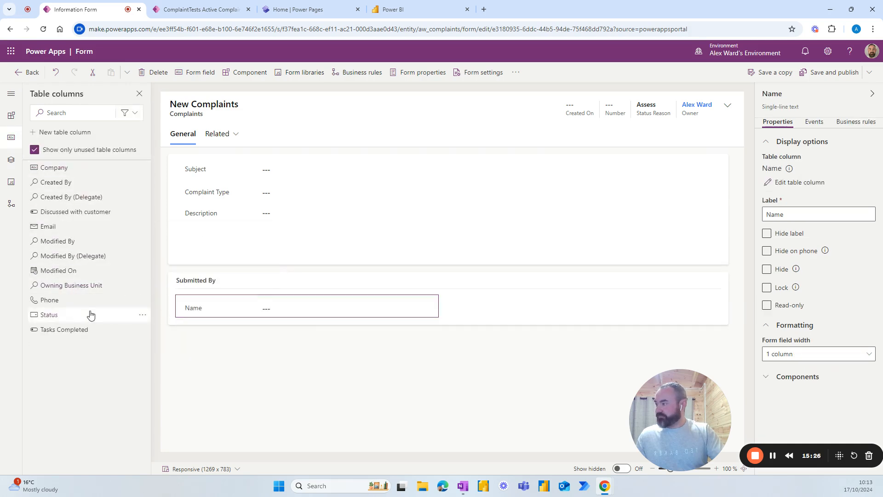
{"action": "left_click", "coordinate": [46, 226]}
{"action": "left_click", "coordinate": [50, 286]}
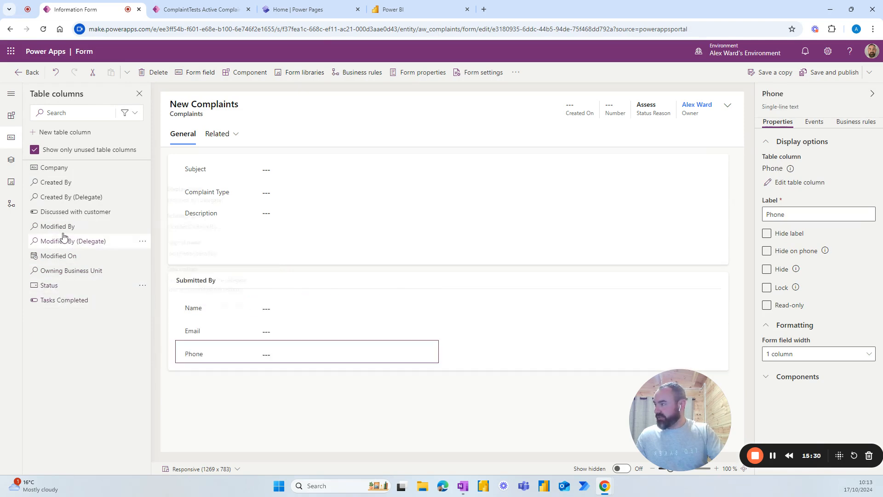
{"action": "left_click", "coordinate": [55, 171]}
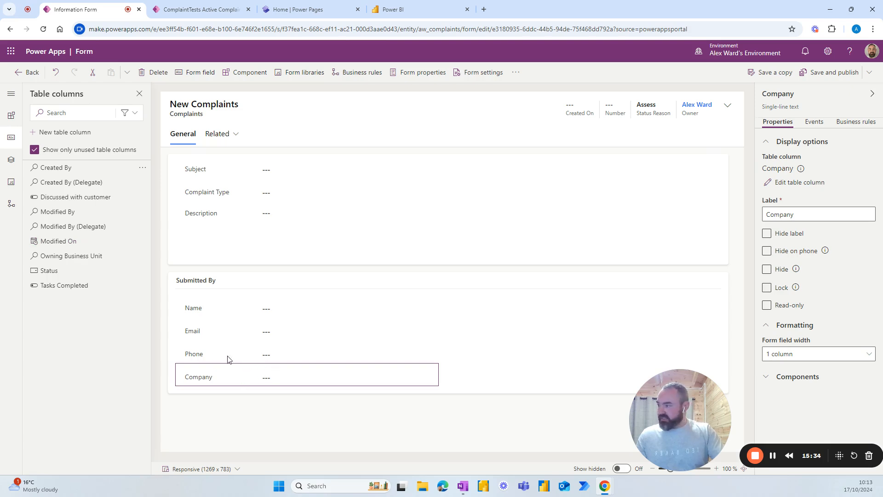
{"action": "left_click_drag", "start_coordinate": [203, 379], "coordinate": [440, 305]}
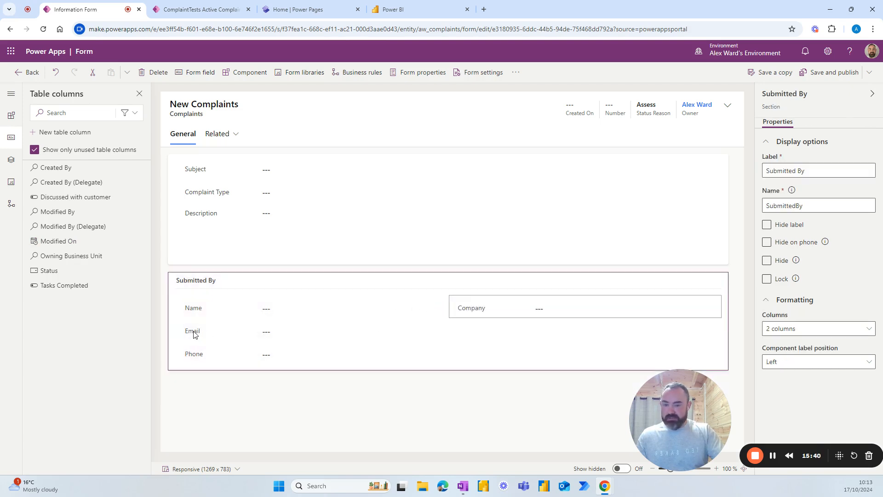
{"action": "left_click_drag", "start_coordinate": [195, 358], "coordinate": [302, 353]}
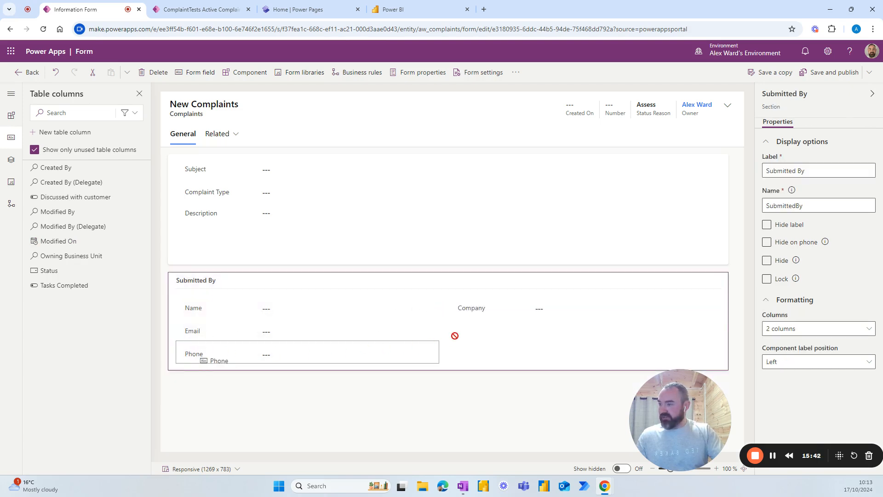
{"action": "mouse_move", "coordinate": [478, 311]}
{"action": "left_mouse_down"}
{"action": "mouse_move", "coordinate": [375, 352]}
{"action": "mouse_move", "coordinate": [479, 310]}
{"action": "mouse_move", "coordinate": [481, 317]}
{"action": "left_mouse_up"}
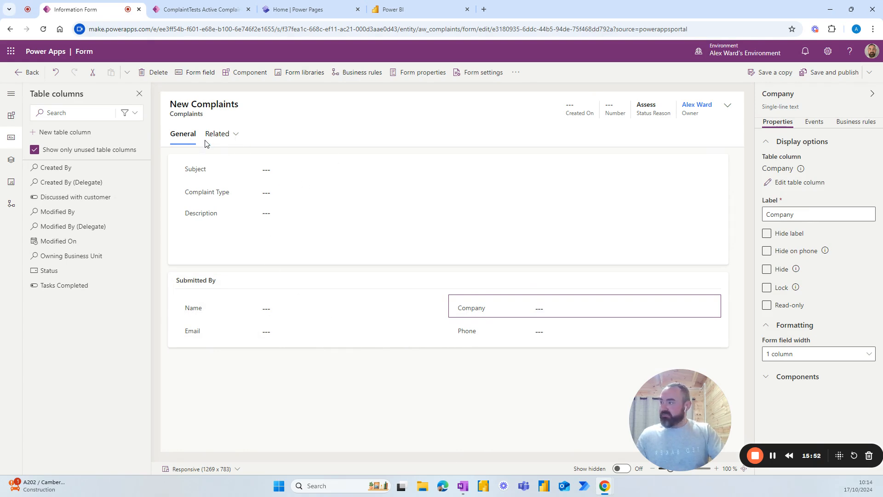
{"action": "left_click", "coordinate": [234, 135]}
Step: Hide the Related tab and add a one-column tab labelled Timeline
{"action": "left_click", "coordinate": [235, 136]}
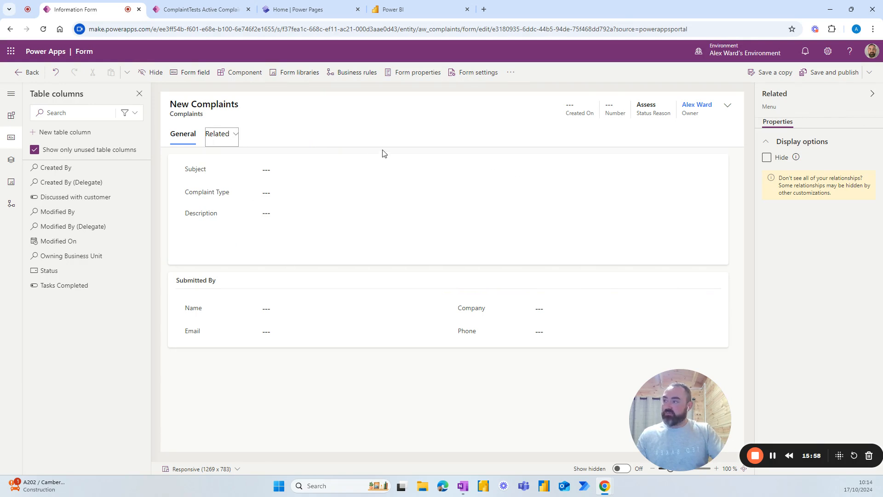
{"action": "left_click", "coordinate": [768, 158]}
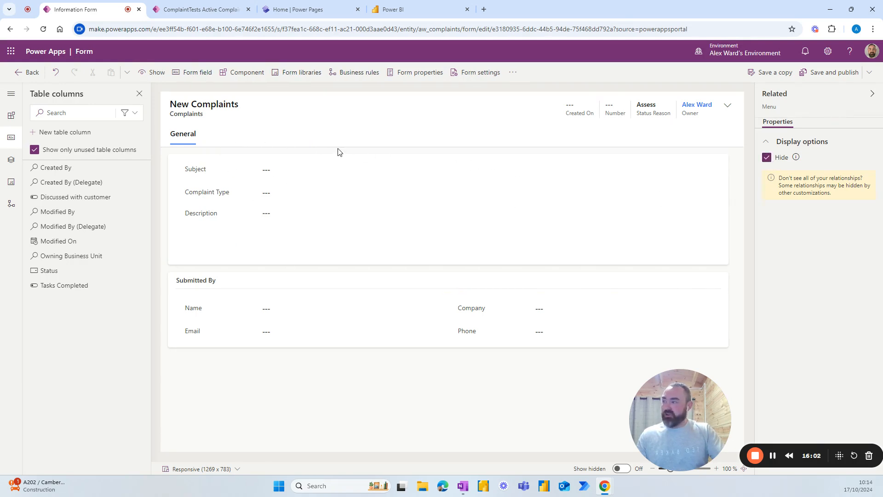
{"action": "left_click", "coordinate": [12, 114]}
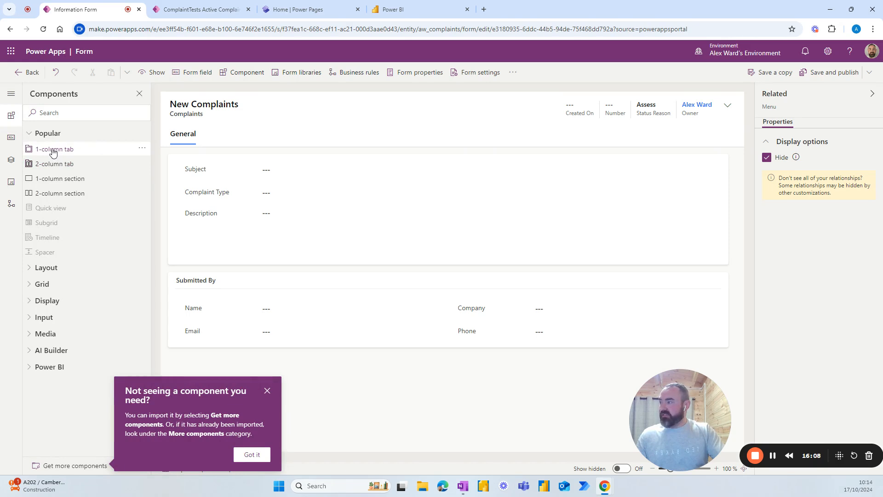
{"action": "left_click", "coordinate": [53, 152]}
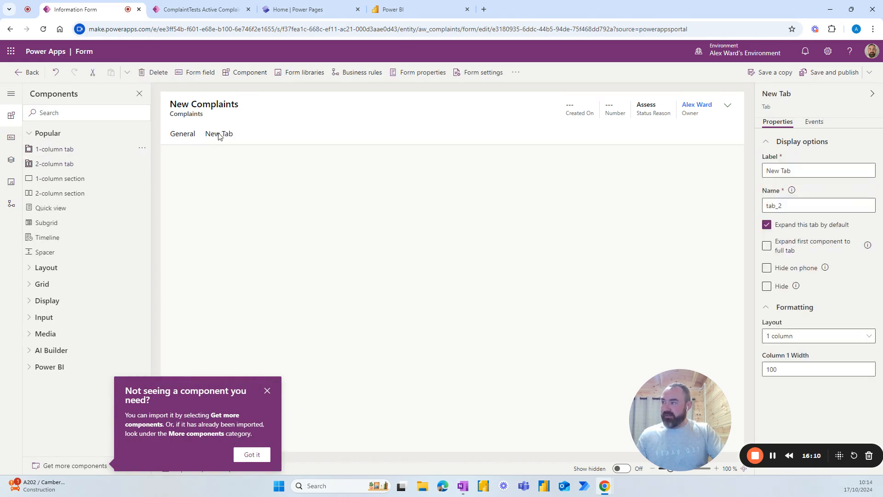
{"action": "left_click", "coordinate": [219, 135]}
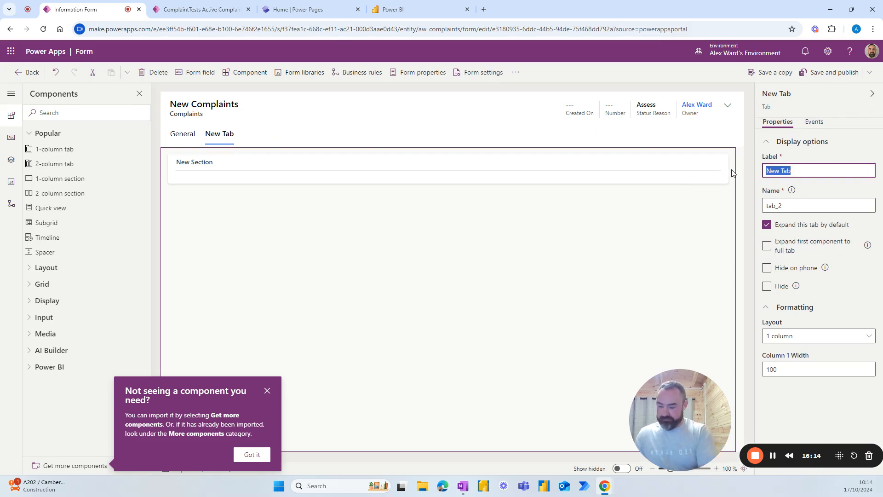
{"action": "type", "text": "Timeline"}
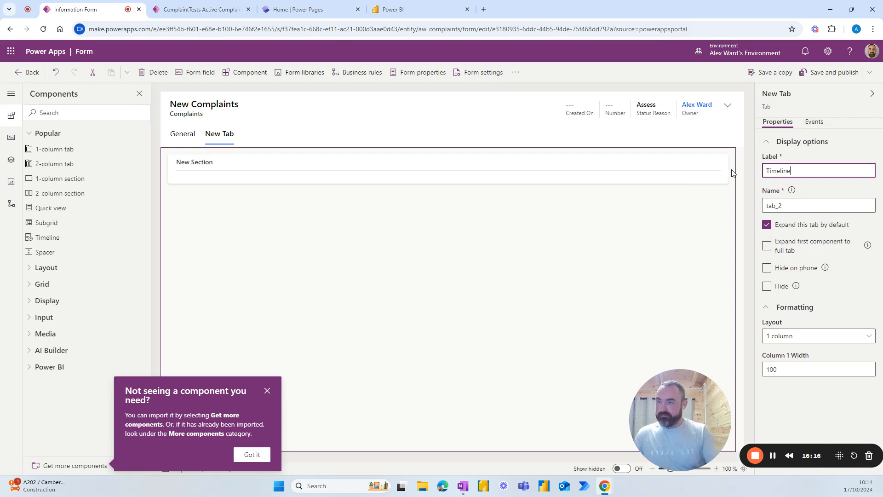
{"action": "left_click", "coordinate": [585, 217]}
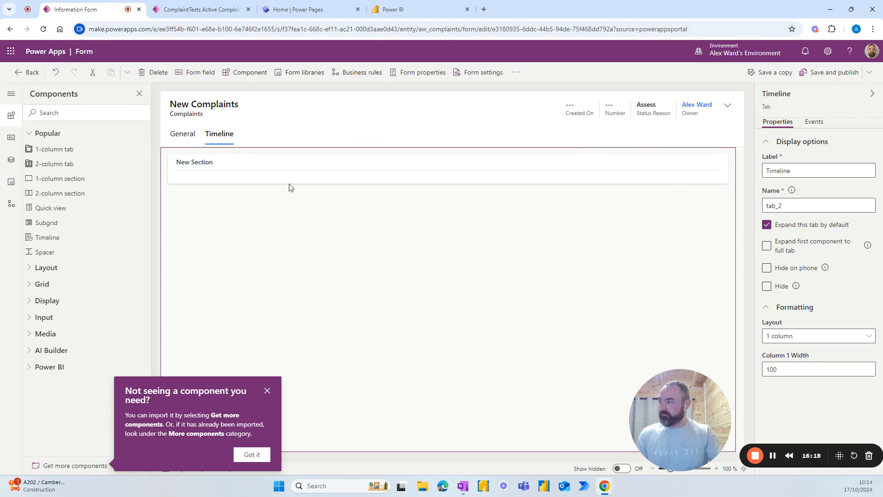
{"action": "left_click", "coordinate": [252, 168]}
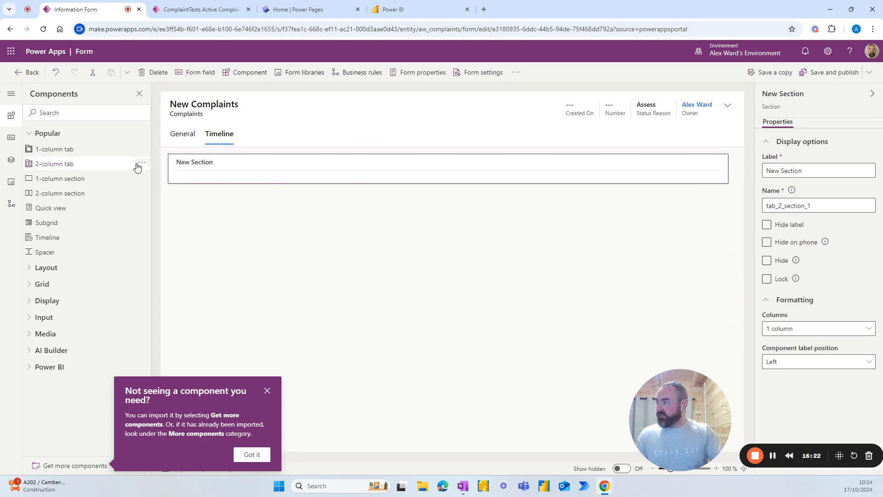
Step: Add a Timeline component to the new section and hide the section's label
{"action": "left_click", "coordinate": [43, 240]}
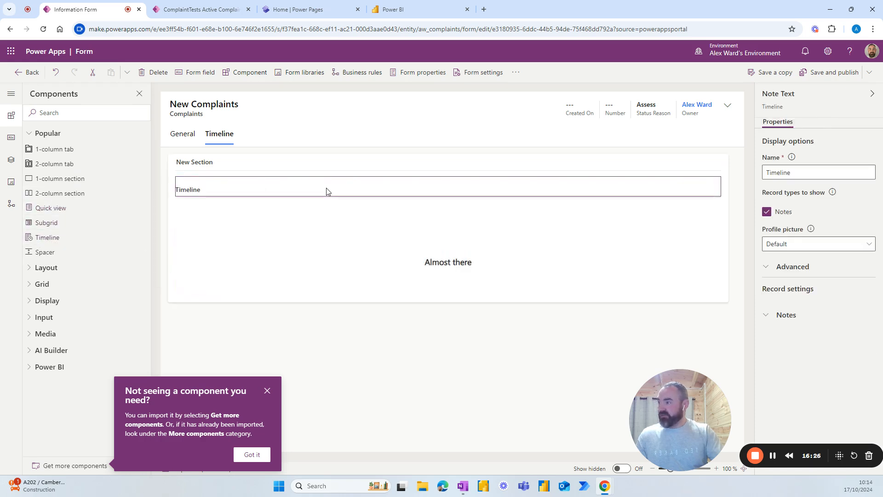
{"action": "left_click", "coordinate": [258, 165]}
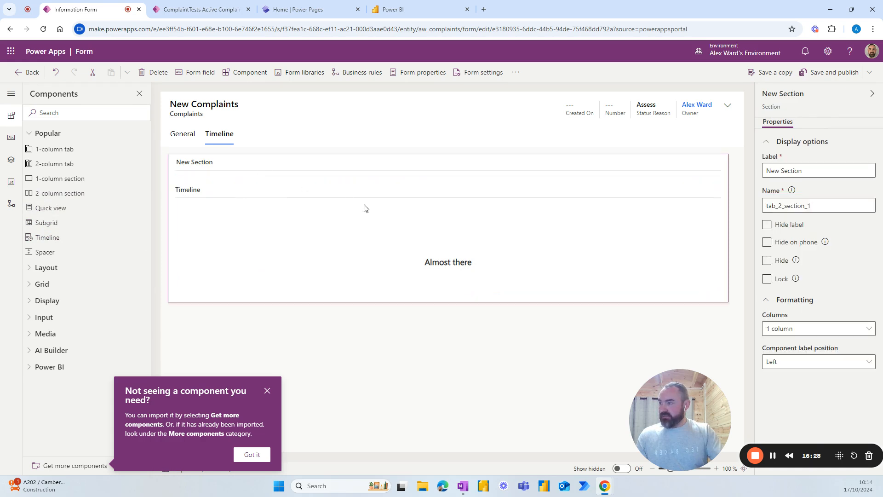
{"action": "left_click", "coordinate": [767, 225]}
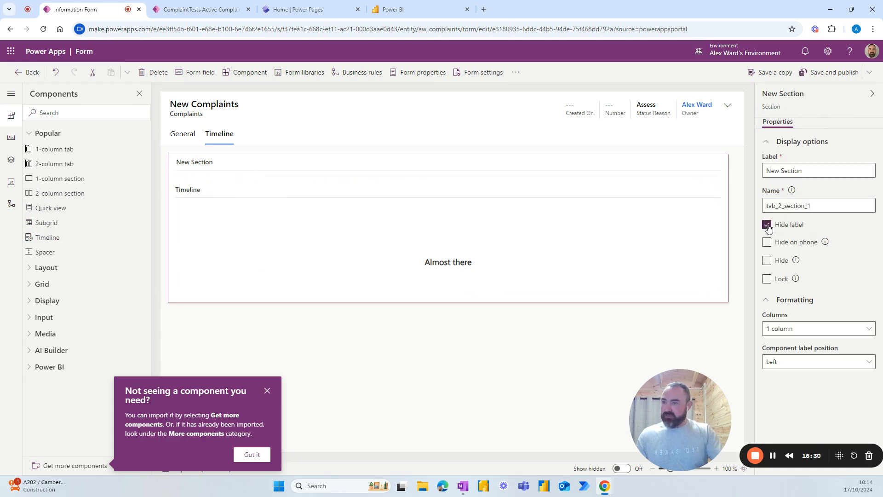
{"action": "left_click", "coordinate": [309, 223]}
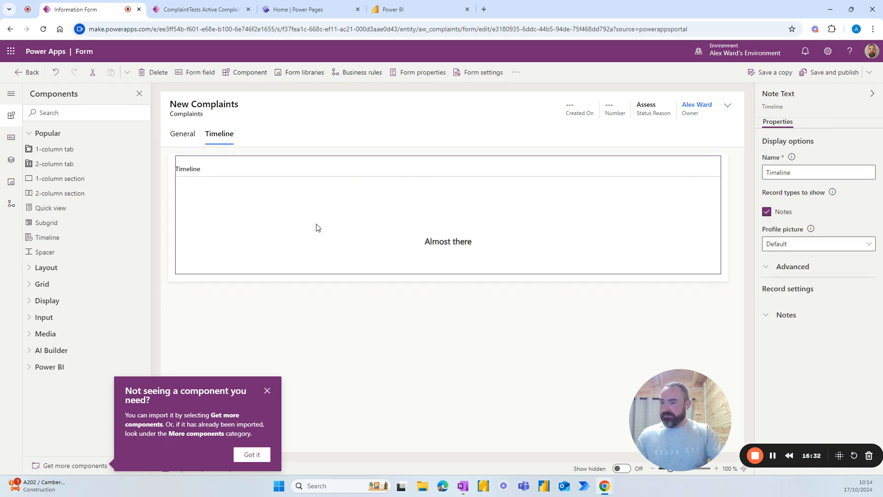
{"action": "left_click", "coordinate": [767, 268]}
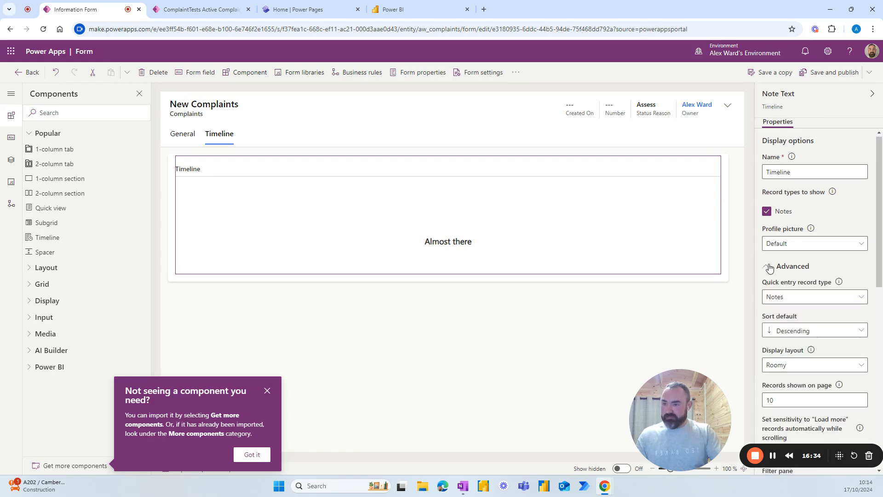
{"action": "scroll", "coordinate": [769, 271], "scroll_direction": "down", "scroll_amount": 2}
{"action": "scroll", "coordinate": [770, 274], "scroll_direction": "down", "scroll_amount": 5}
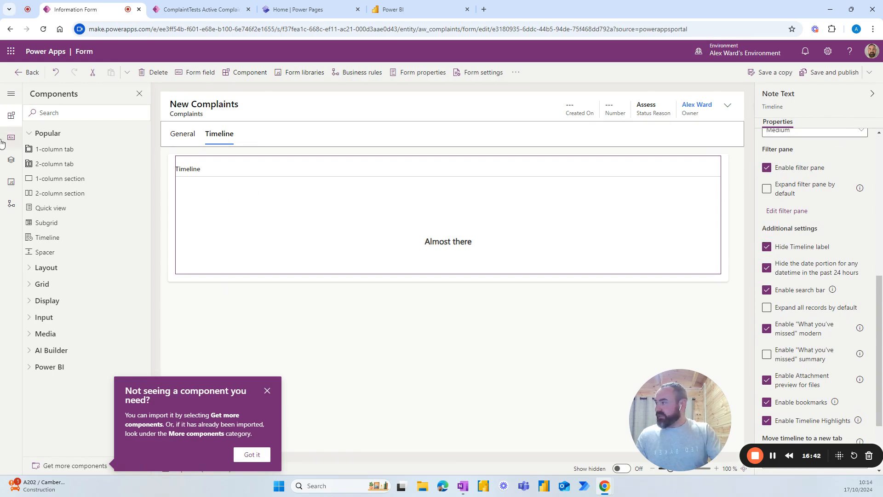
Step: Add a one-column tab labelled Tasks between General and Timeline
{"action": "left_click", "coordinate": [41, 150]}
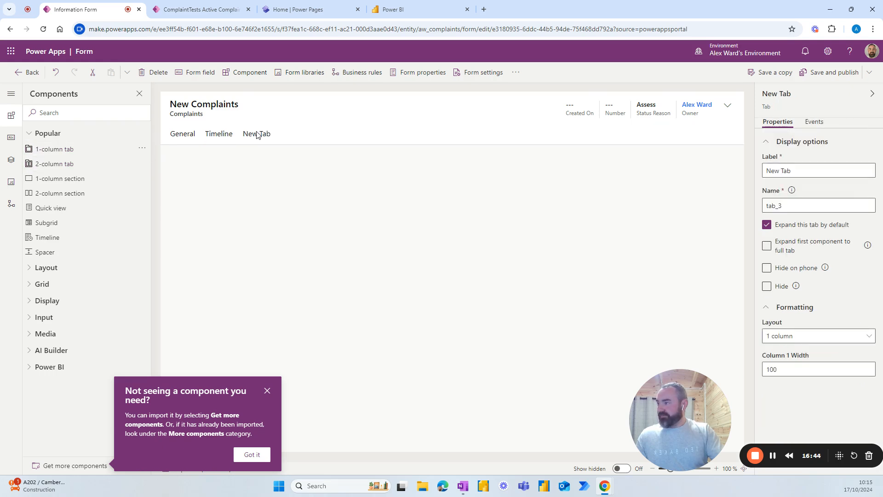
{"action": "left_click_drag", "start_coordinate": [259, 134], "coordinate": [207, 138]}
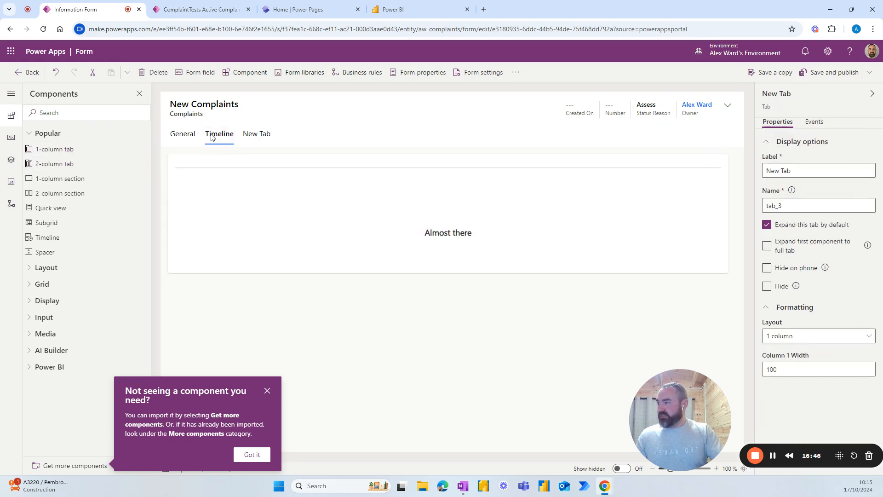
{"action": "left_click", "coordinate": [794, 174]}
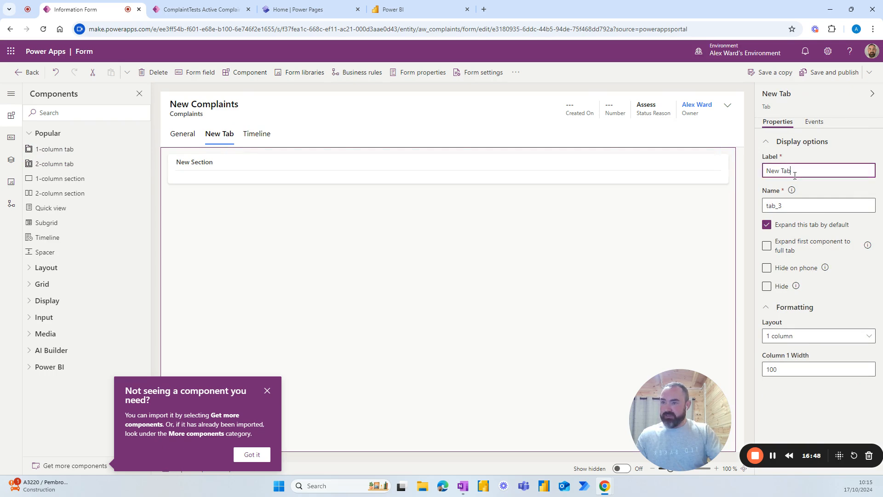
{"action": "left_click_drag", "start_coordinate": [801, 170], "coordinate": [761, 171]}
{"action": "type", "text": "Tasks"}
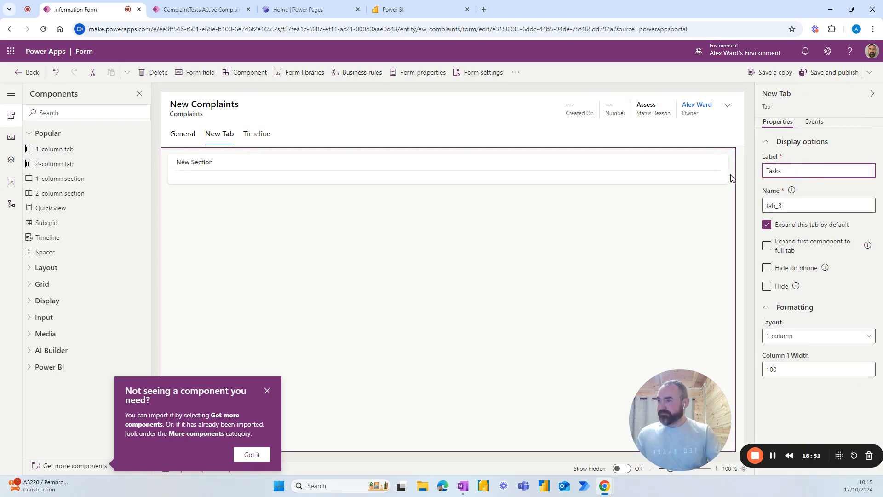
{"action": "left_click", "coordinate": [636, 249]}
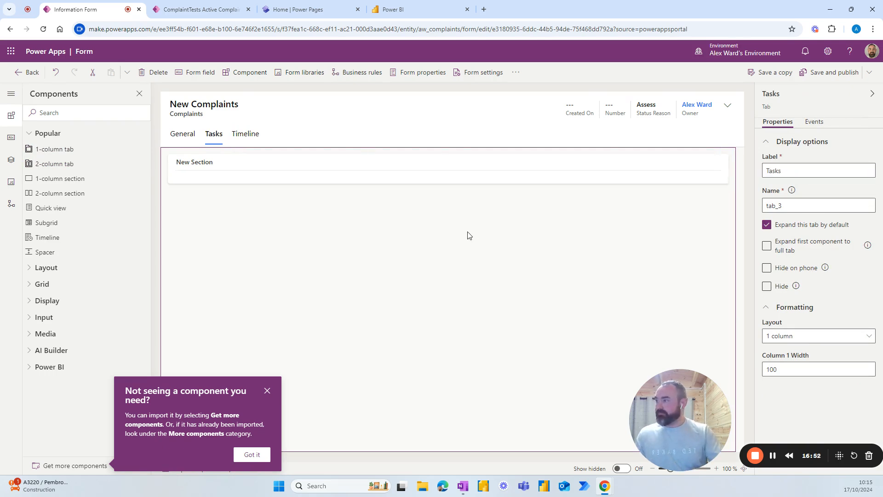
Step: Add a subgrid showing related ComplaintTasks records with the Active ComplaintTasks view
{"action": "left_click", "coordinate": [239, 175]}
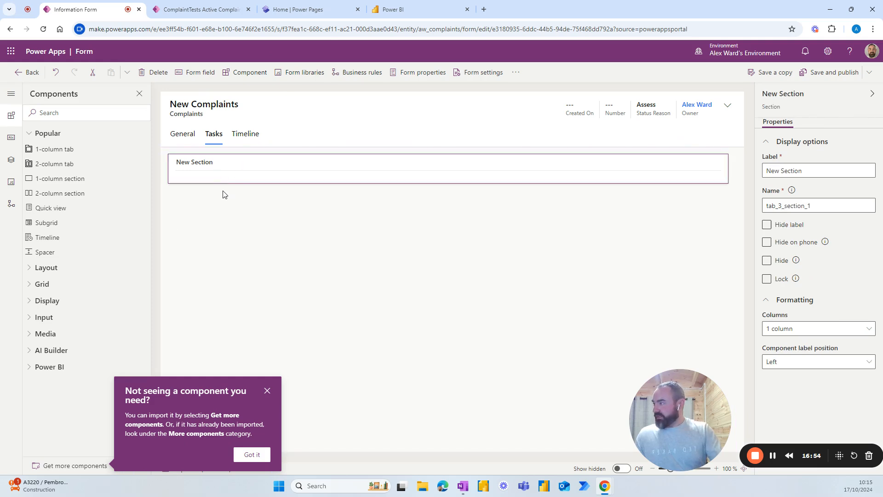
{"action": "left_click", "coordinate": [47, 223]}
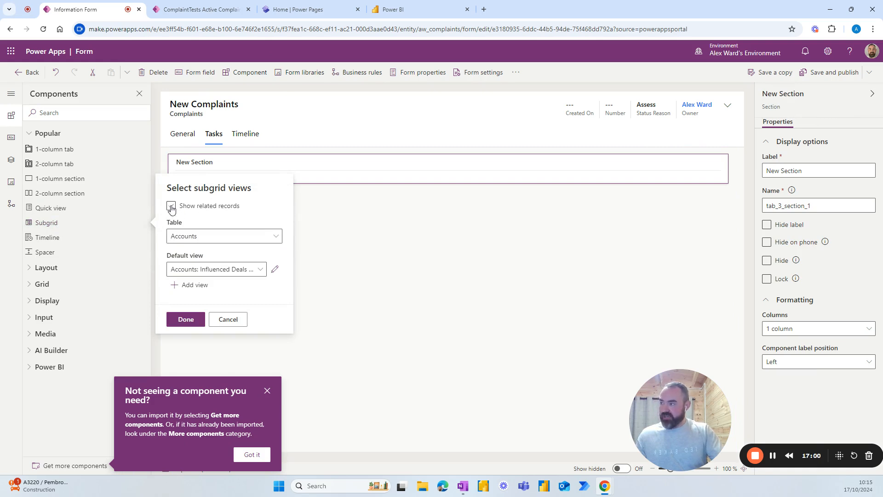
{"action": "left_click", "coordinate": [171, 206]}
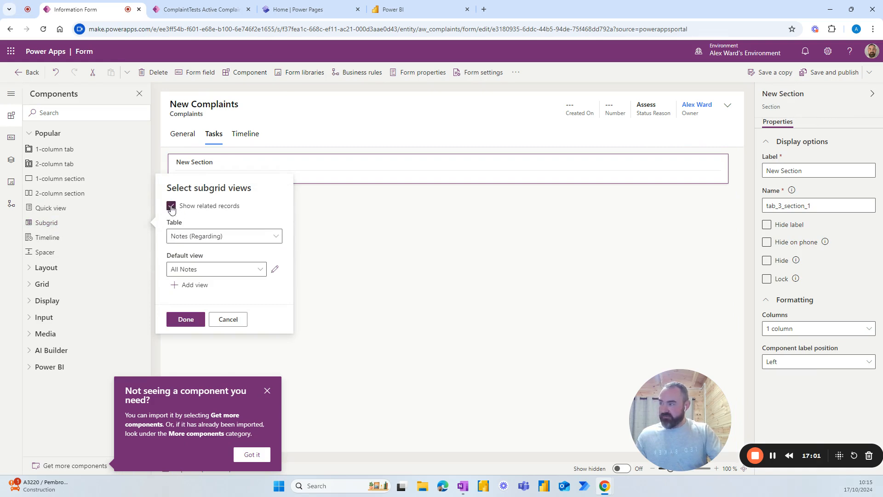
{"action": "left_click", "coordinate": [279, 236]}
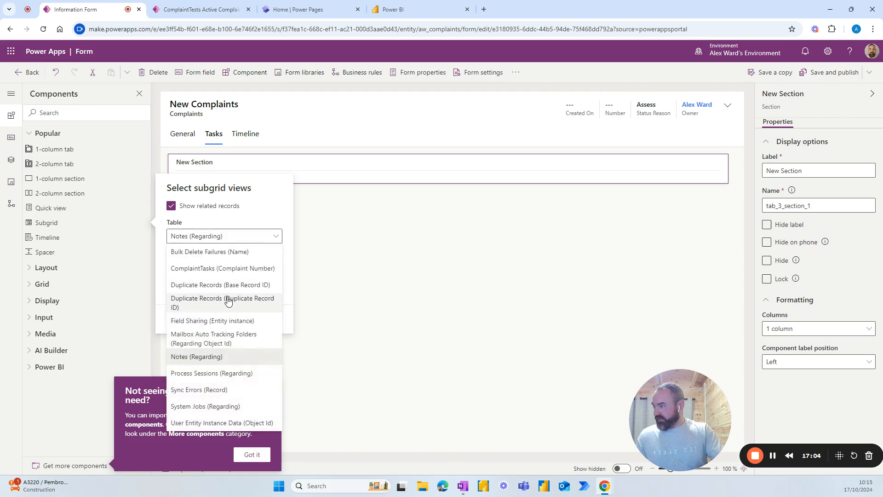
{"action": "left_click", "coordinate": [208, 269]}
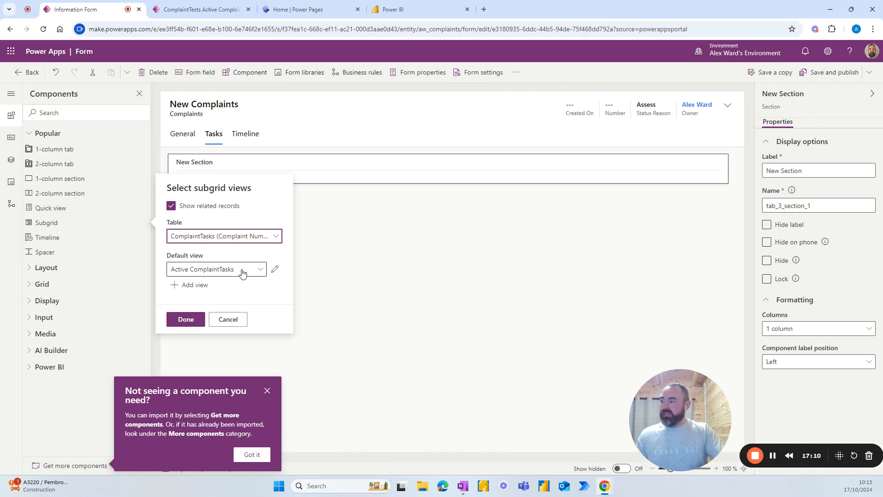
{"action": "left_click", "coordinate": [258, 271]}
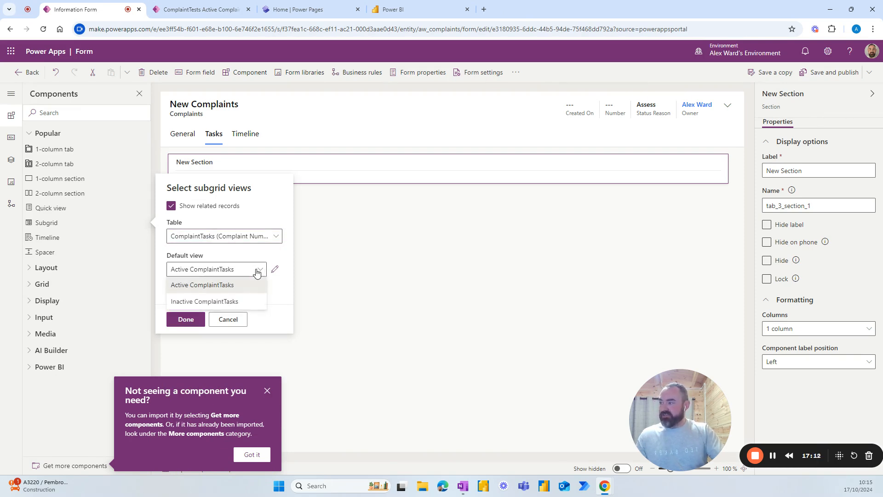
{"action": "left_click", "coordinate": [185, 271]}
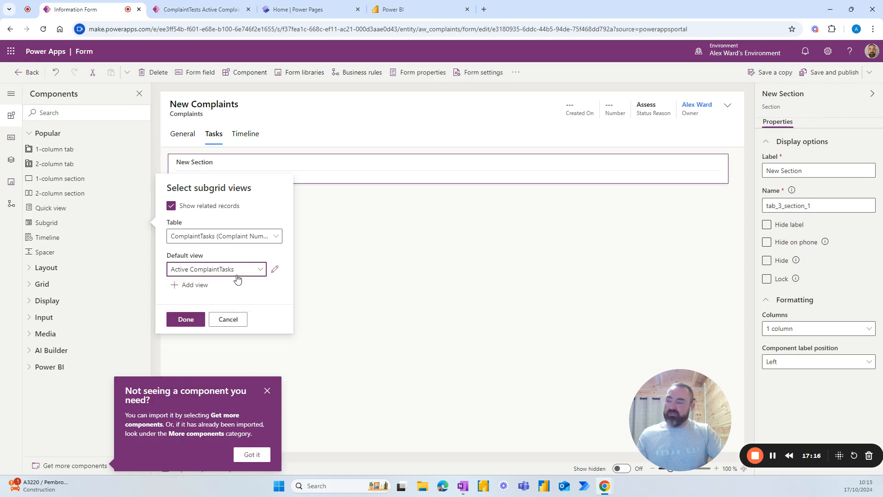
{"action": "left_click", "coordinate": [186, 320]}
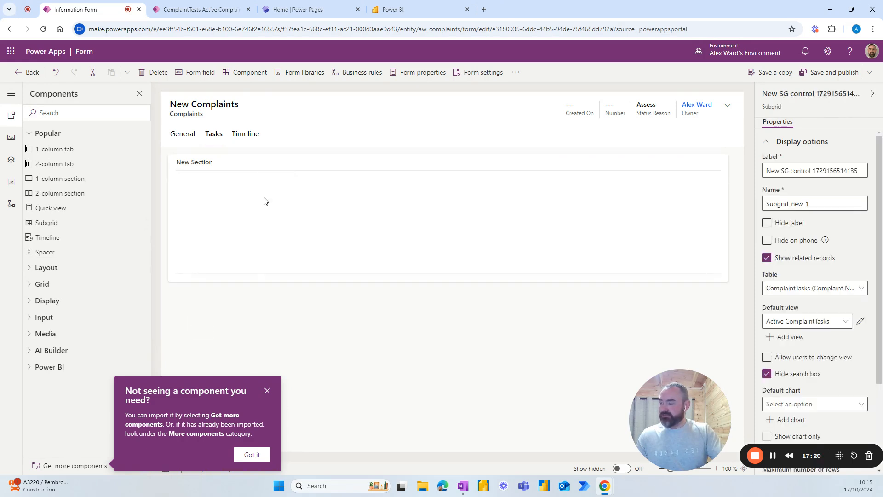
Step: Hide the labels of the Tasks section and its subgrid
{"action": "left_click", "coordinate": [264, 168]}
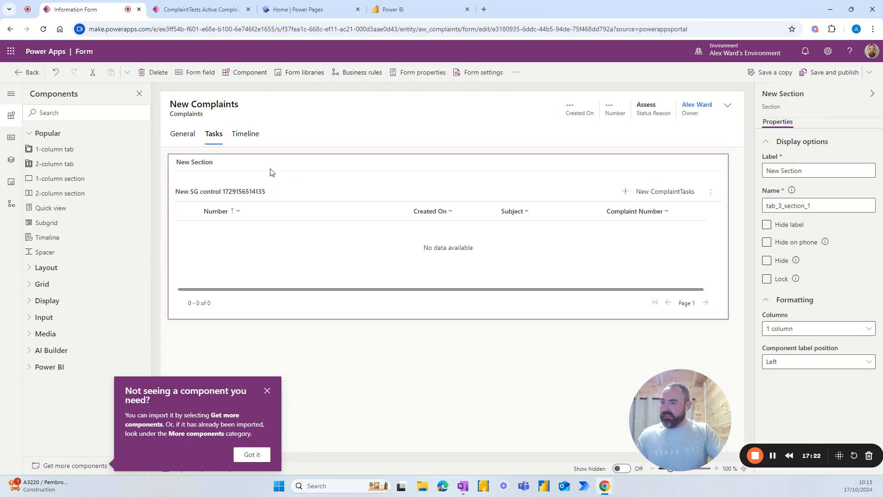
{"action": "left_click", "coordinate": [767, 224]}
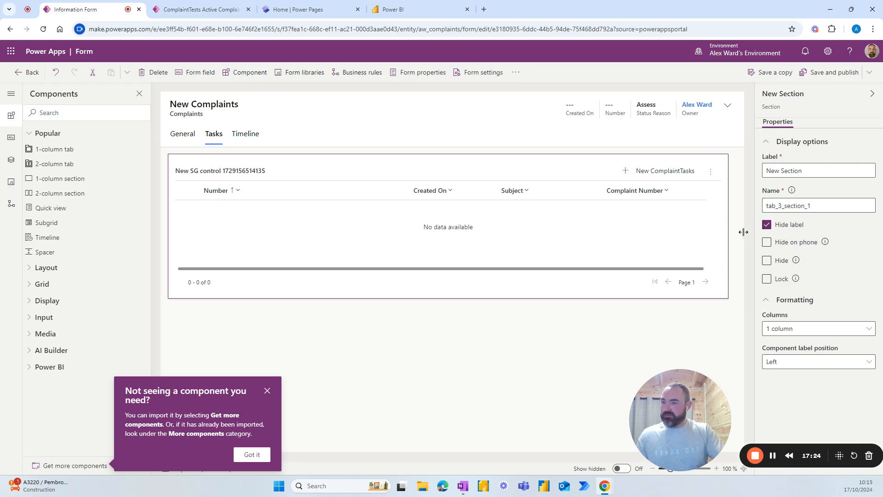
{"action": "left_click", "coordinate": [374, 261]}
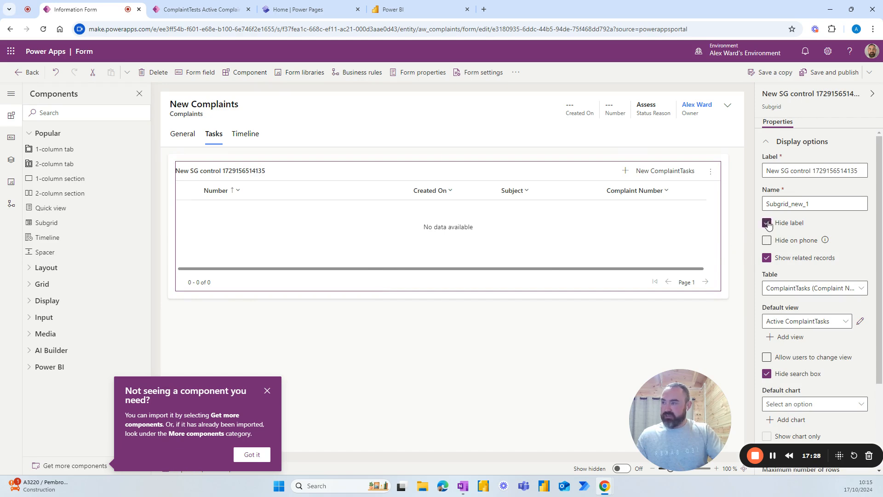
{"action": "left_click", "coordinate": [422, 337]}
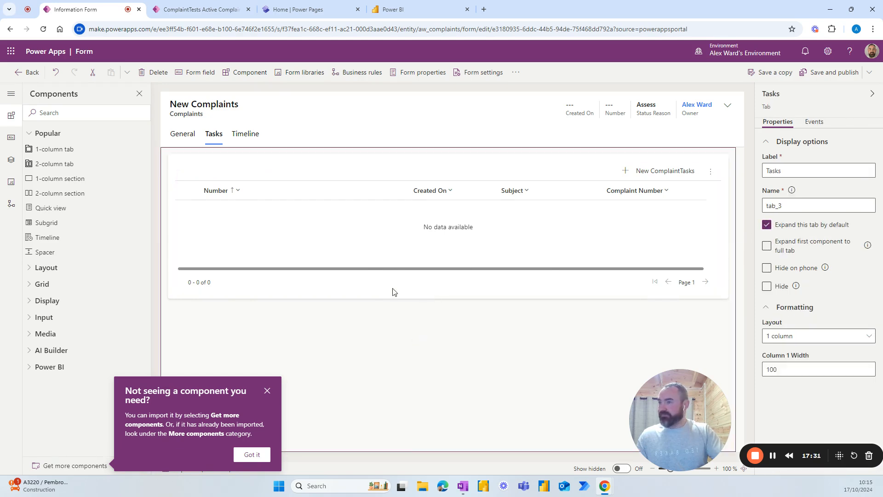
Step: Select the whole Complaints form in the designer so its properties appear
{"action": "left_click", "coordinate": [185, 138]}
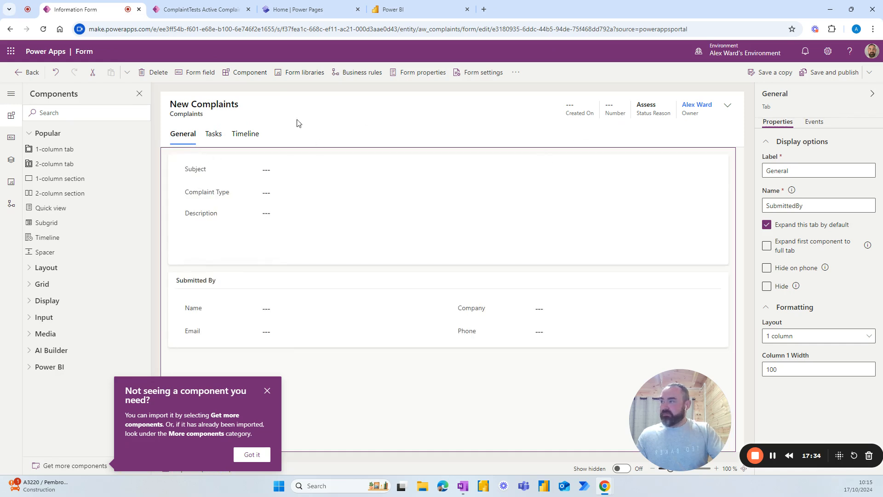
{"action": "left_click", "coordinate": [209, 104]}
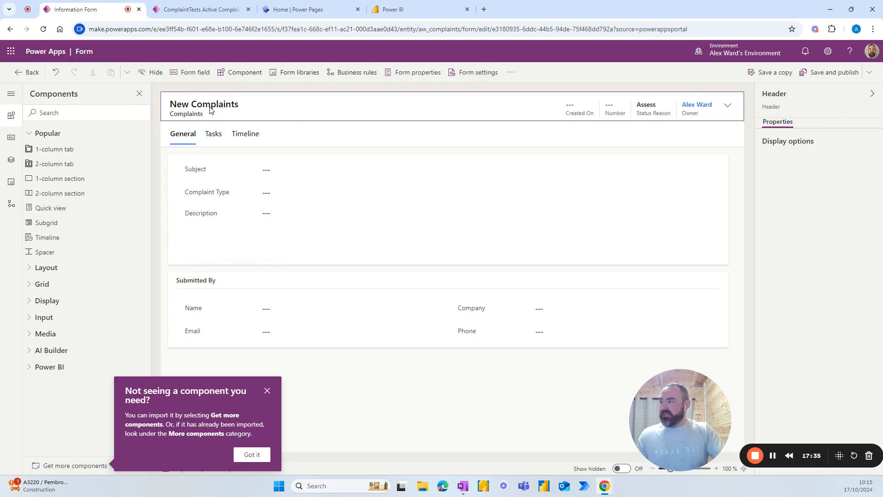
{"action": "left_click", "coordinate": [187, 137]}
{"action": "left_click", "coordinate": [275, 116]}
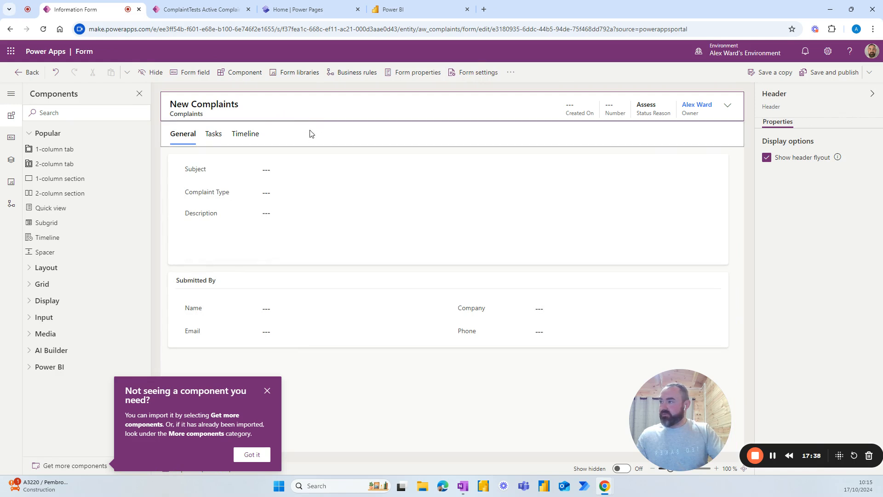
{"action": "left_click", "coordinate": [163, 180]}
{"action": "left_click", "coordinate": [157, 170]}
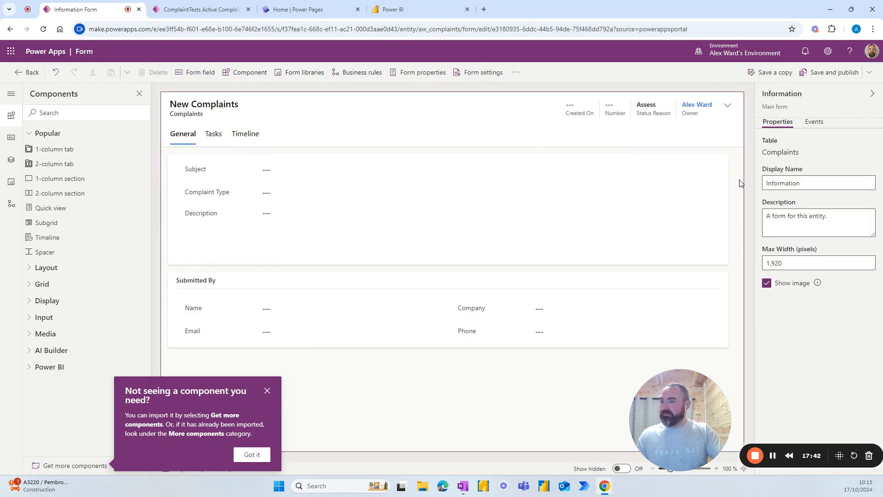
Step: Change the form's display name from Information to New Complaint, then save and publish it
{"action": "left_click", "coordinate": [820, 184]}
{"action": "left_click_drag", "start_coordinate": [820, 185], "coordinate": [741, 184]}
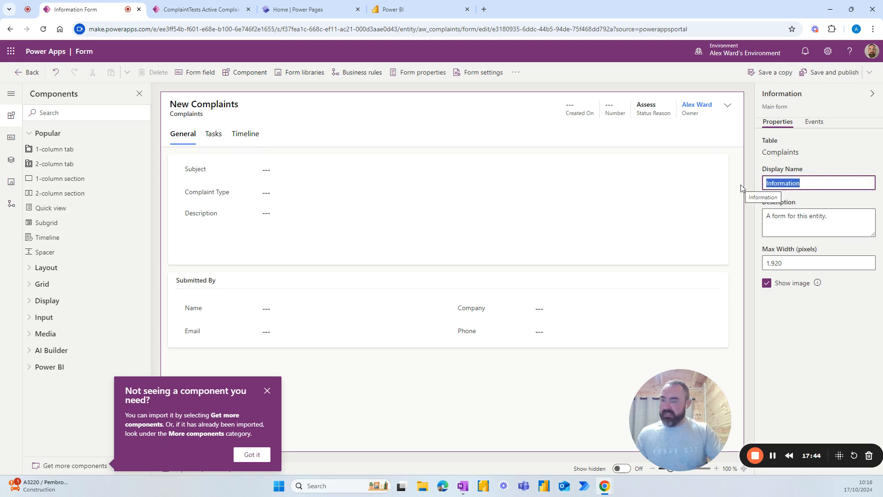
{"action": "type", "text": "N"}
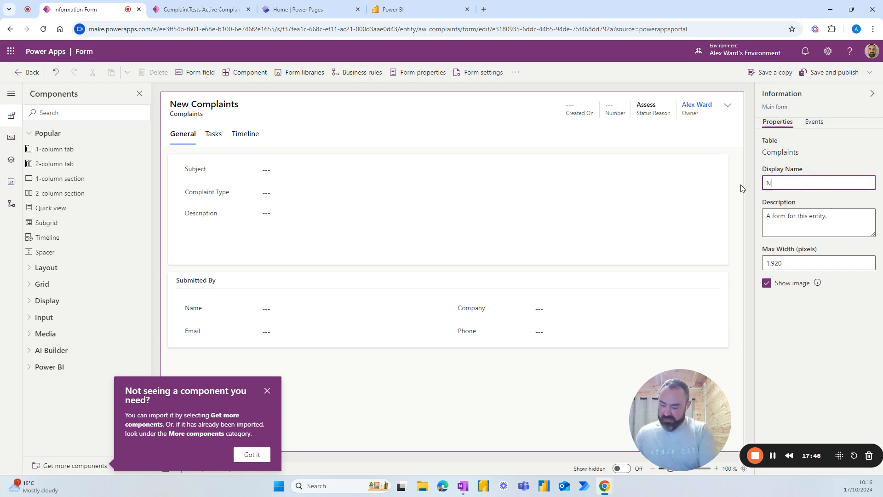
{"action": "type", "text": "ew Complaint"}
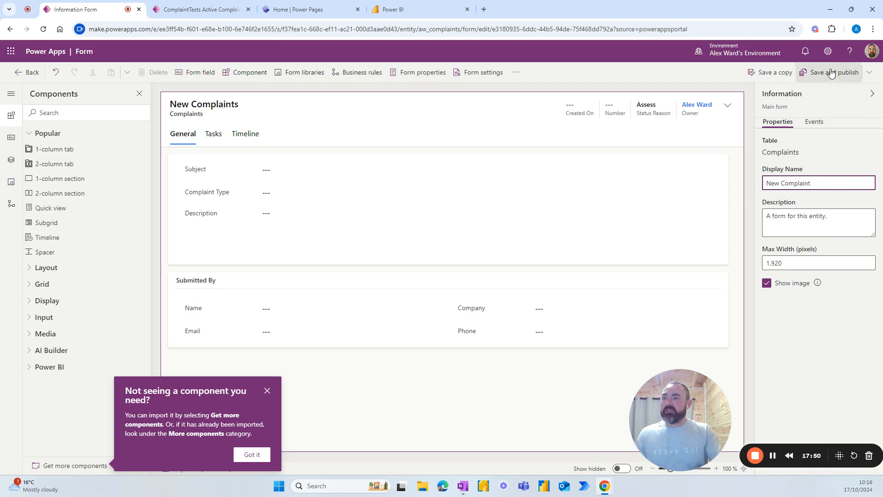
{"action": "left_click", "coordinate": [621, 88]}
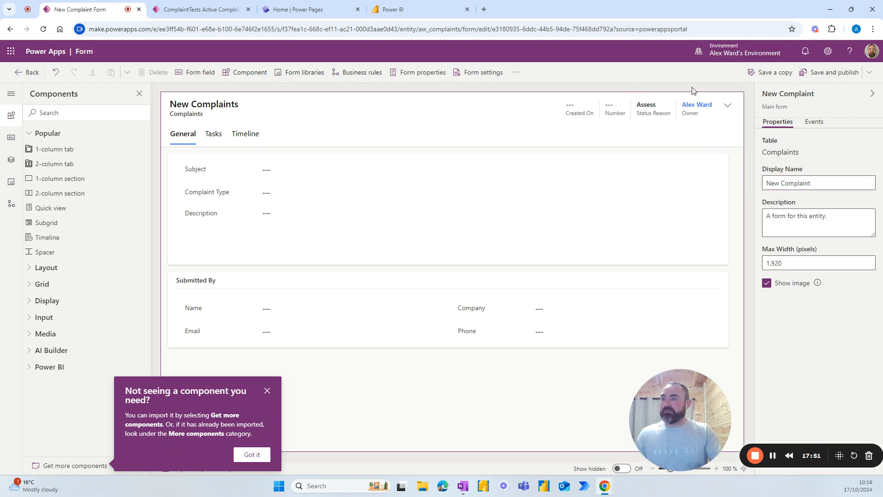
{"action": "left_click", "coordinate": [824, 74]}
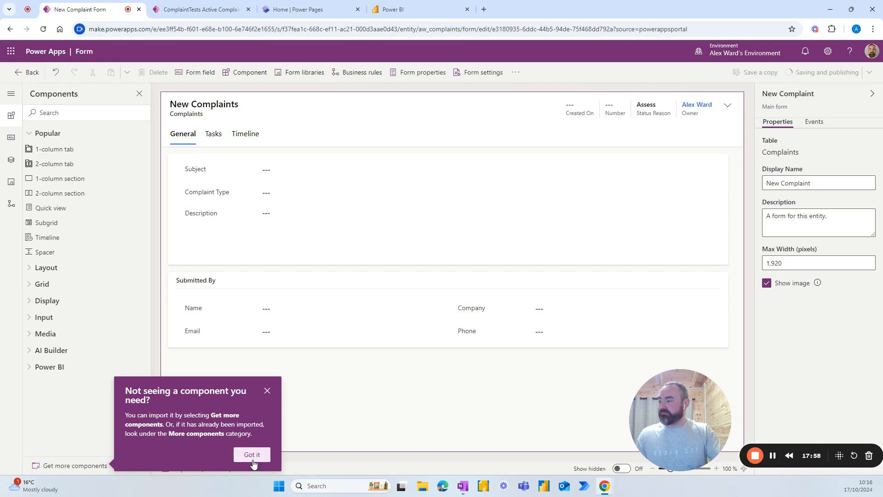
{"action": "left_click", "coordinate": [267, 391]}
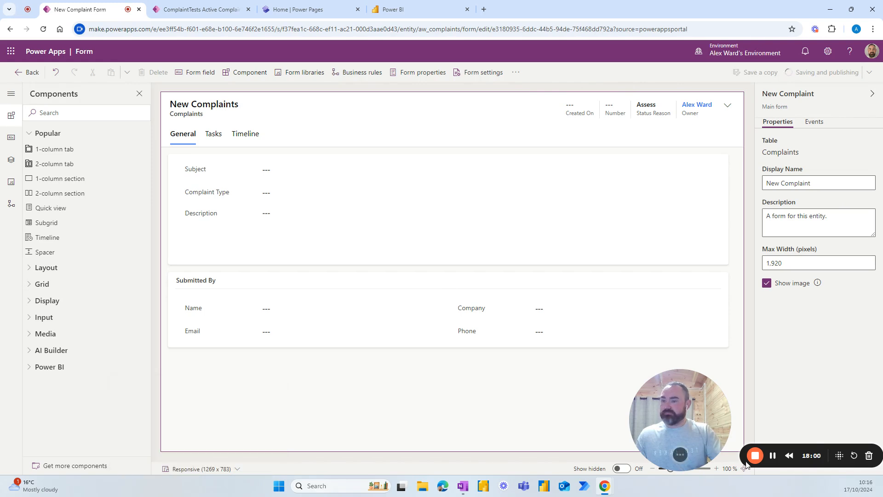
Step: Go back to the Complaints forms list and expand the solution's Tables
{"action": "left_click", "coordinate": [28, 72]}
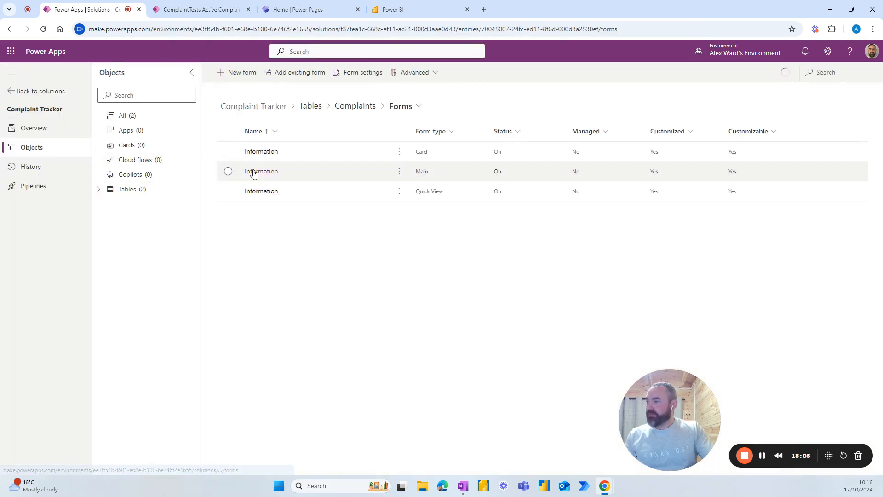
{"action": "left_click", "coordinate": [99, 190]}
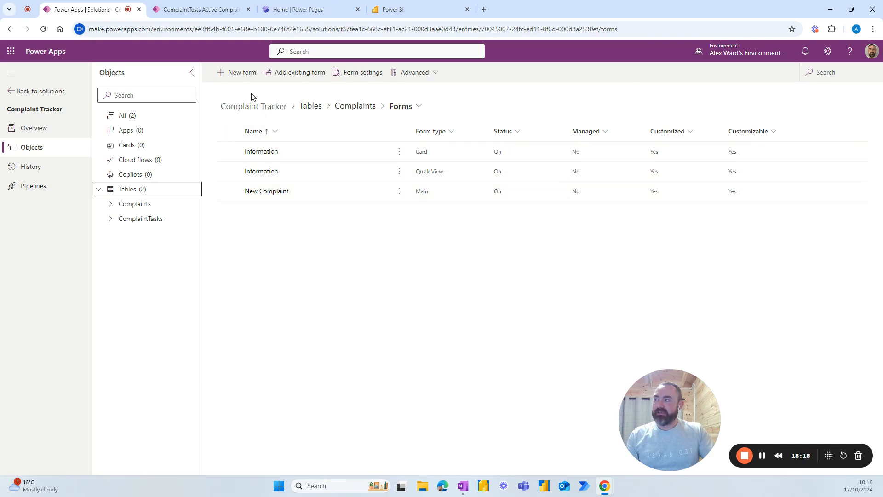
Step: Create a main form named Power Pages with description 'Power pages complaint form'
{"action": "left_click", "coordinate": [232, 76]}
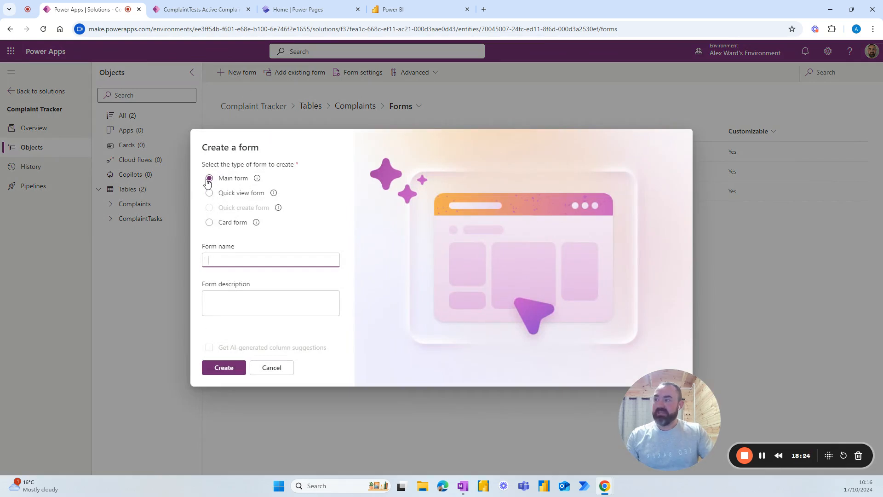
{"action": "left_click", "coordinate": [235, 259]}
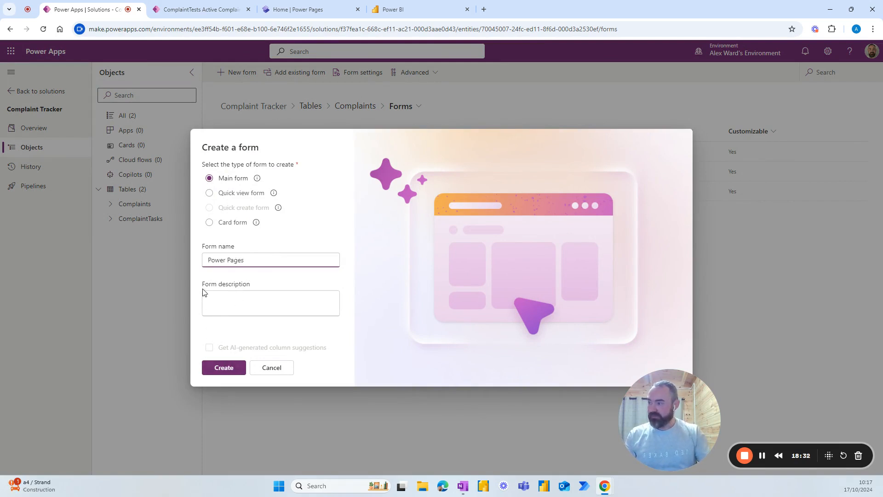
{"action": "left_click", "coordinate": [225, 295]}
{"action": "type", "text": "Power pages compl"}
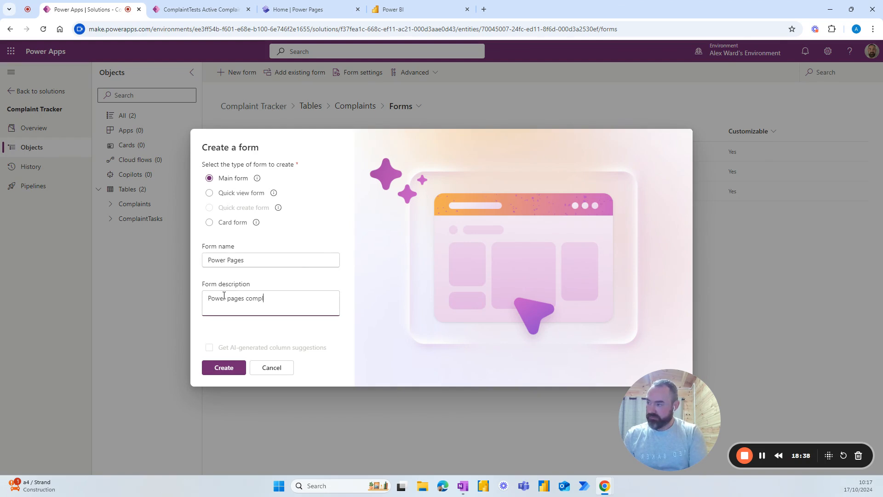
{"action": "type", "text": "aint form"}
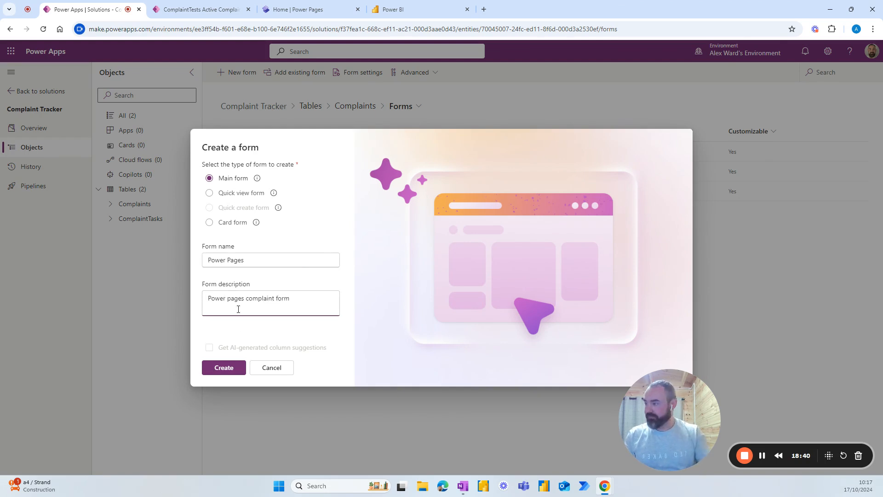
{"action": "left_click", "coordinate": [227, 368]}
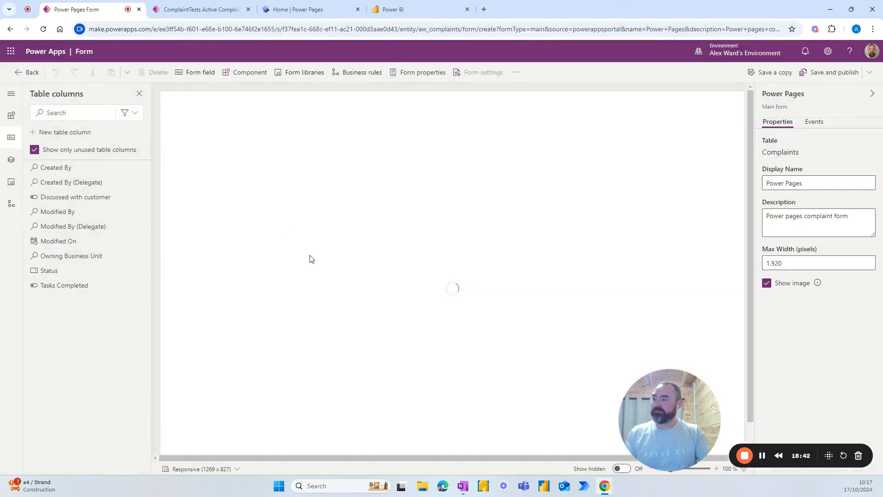
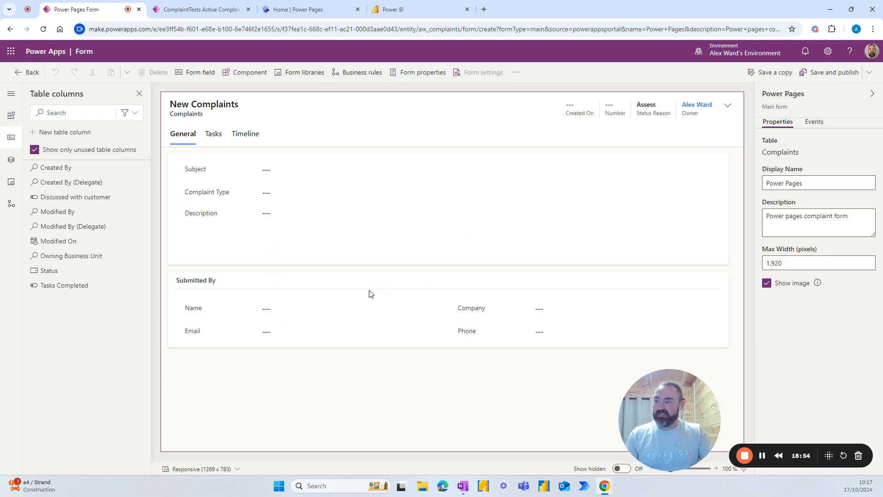
Step: Hide the Tasks and Timeline tabs on the Power Pages complaint form
{"action": "left_click", "coordinate": [213, 138]}
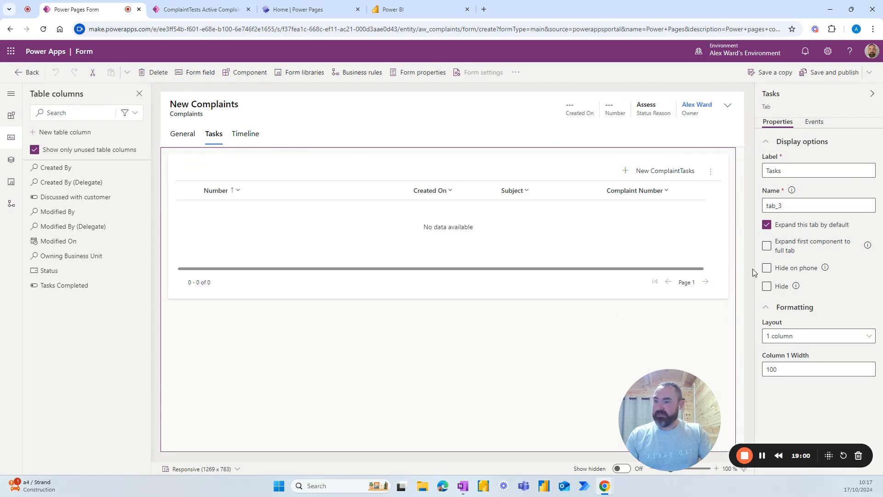
{"action": "left_click", "coordinate": [767, 286]}
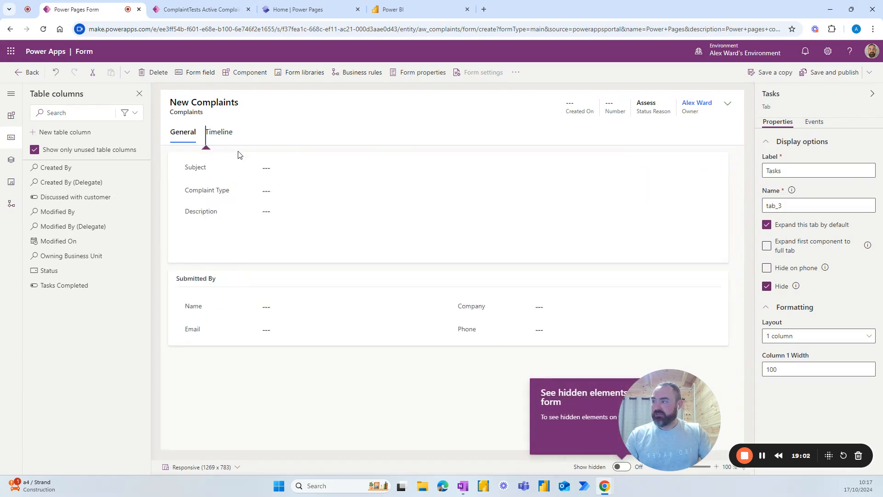
{"action": "left_click", "coordinate": [213, 134]}
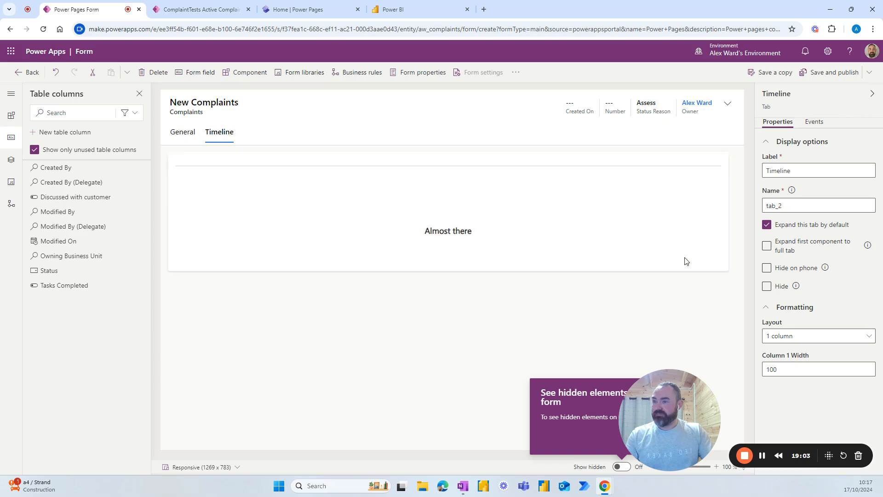
{"action": "left_click", "coordinate": [768, 286]}
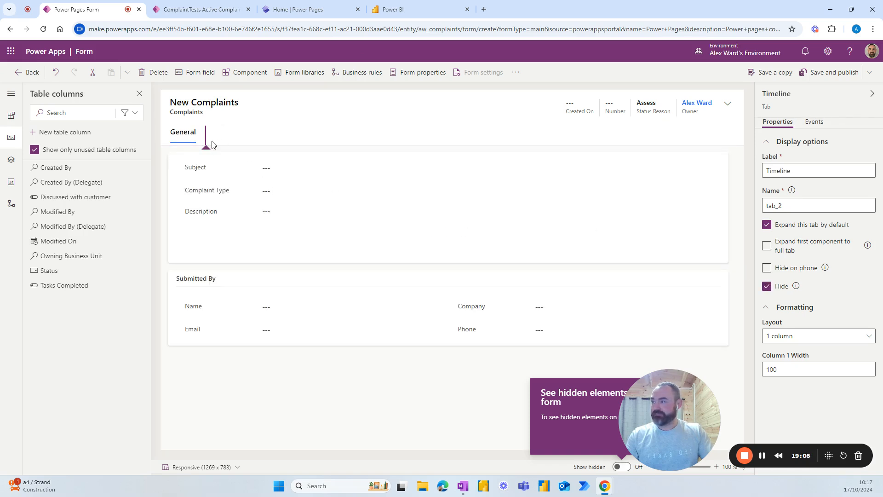
Step: Review the General tab, header and form properties, then save and publish the form
{"action": "left_click", "coordinate": [181, 133]}
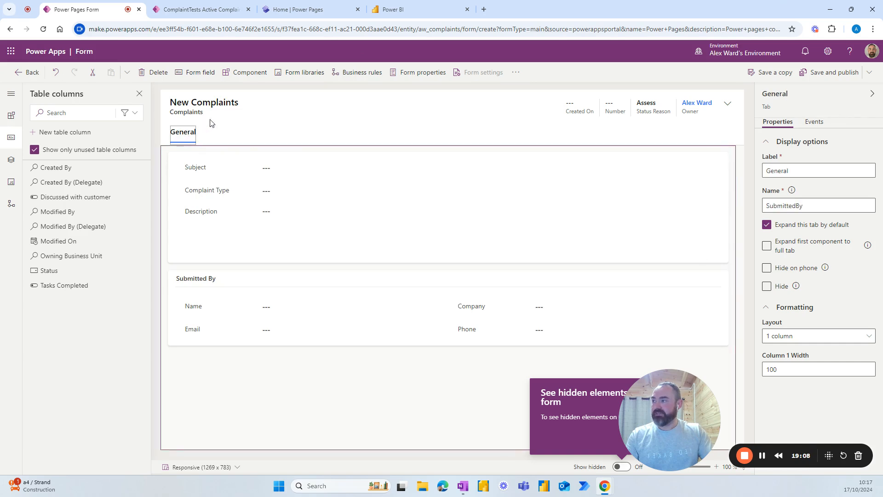
{"action": "left_click", "coordinate": [278, 111]}
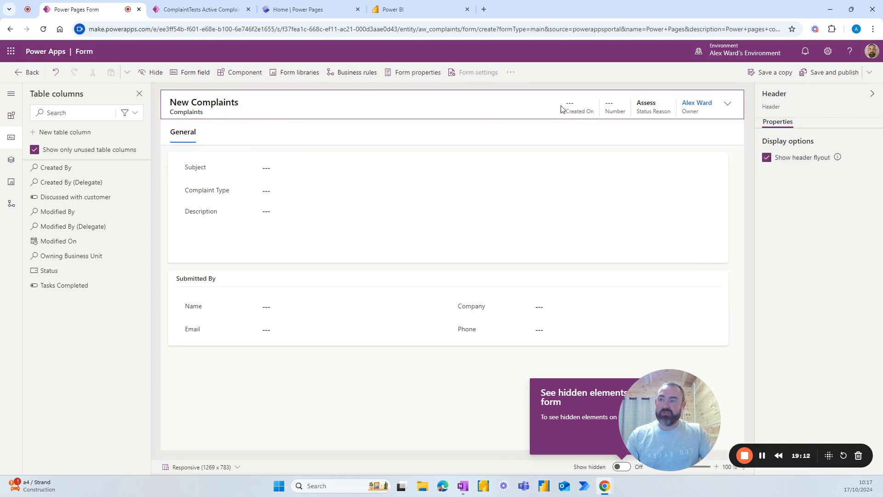
{"action": "left_click", "coordinate": [156, 135]}
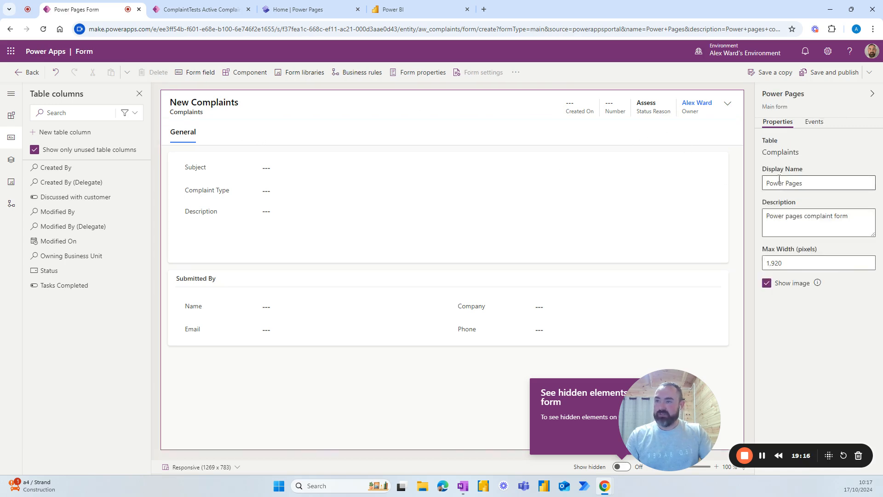
{"action": "left_click", "coordinate": [828, 73]}
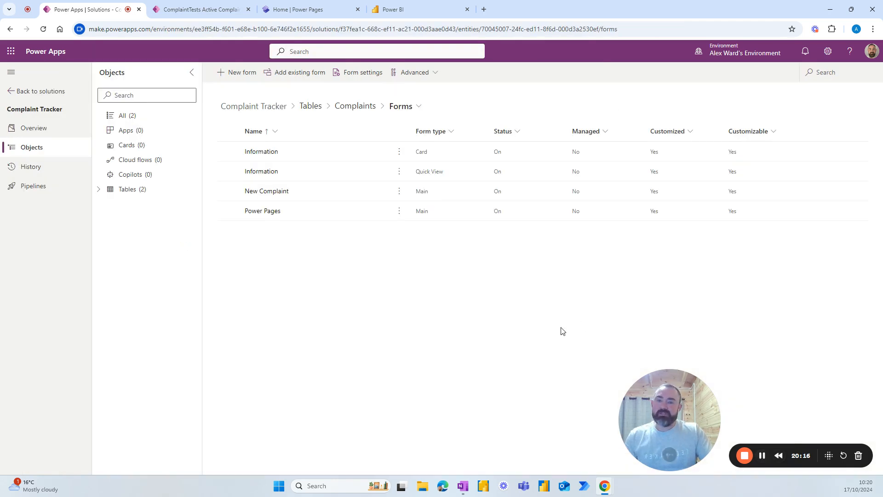
Step: Add Complaint Type, Subject and Company fields to the Information quick view form, publish, and exit the designer
{"action": "left_click", "coordinate": [400, 176]}
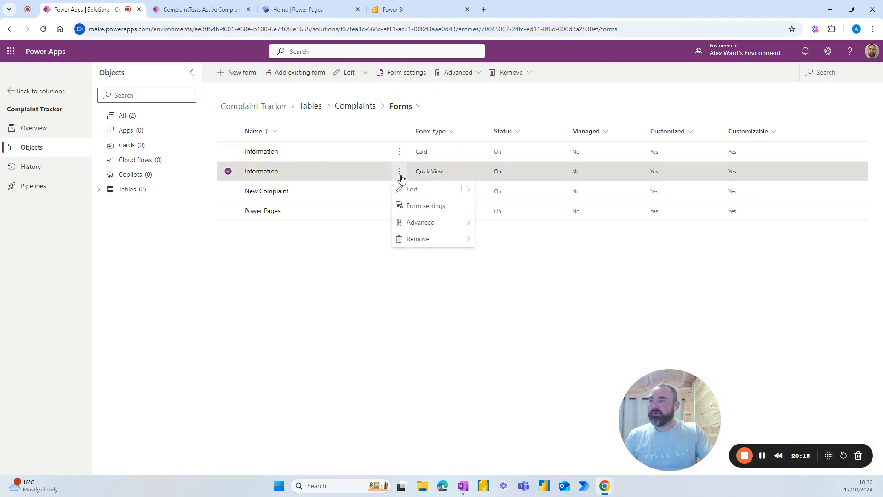
{"action": "left_click", "coordinate": [412, 189]}
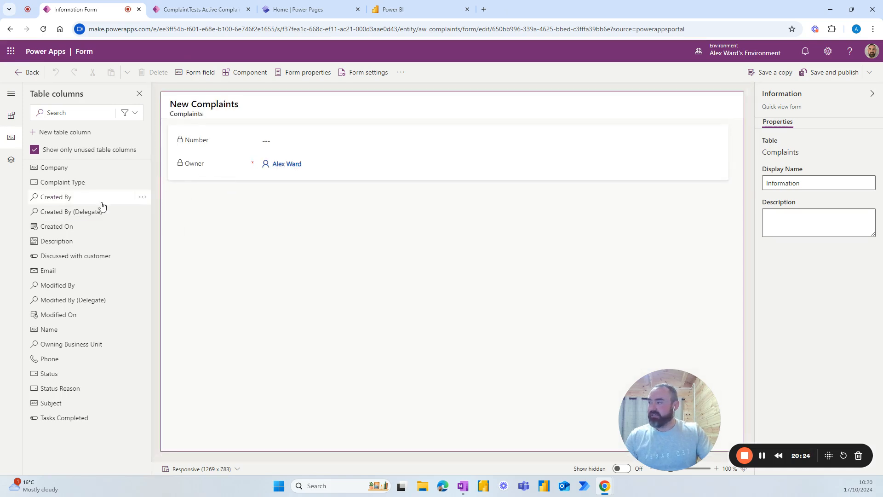
{"action": "left_click", "coordinate": [62, 184]}
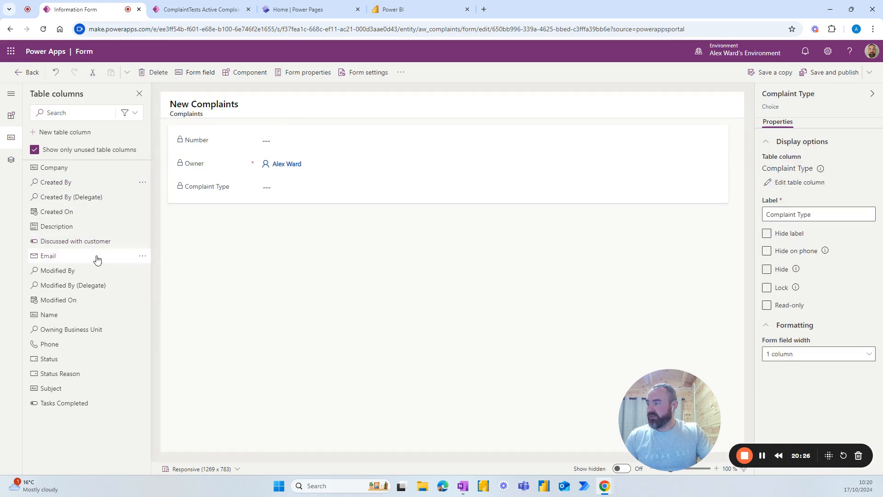
{"action": "left_click", "coordinate": [52, 382]}
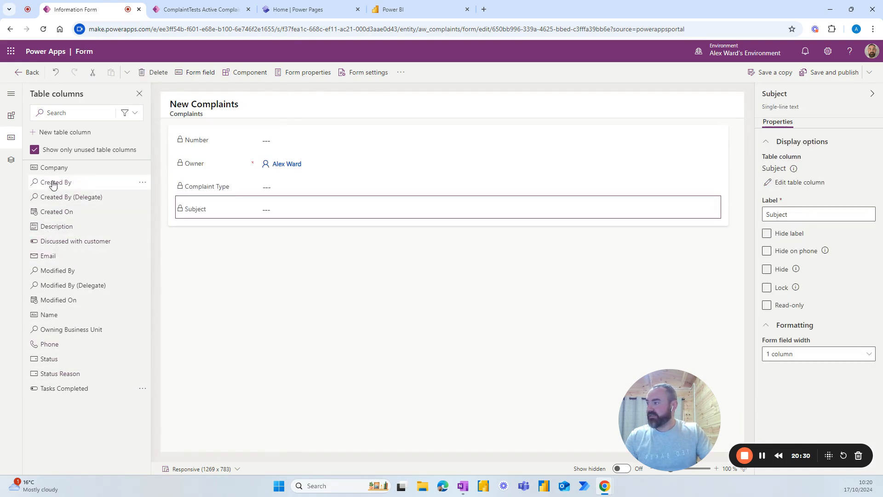
{"action": "left_click", "coordinate": [54, 168]}
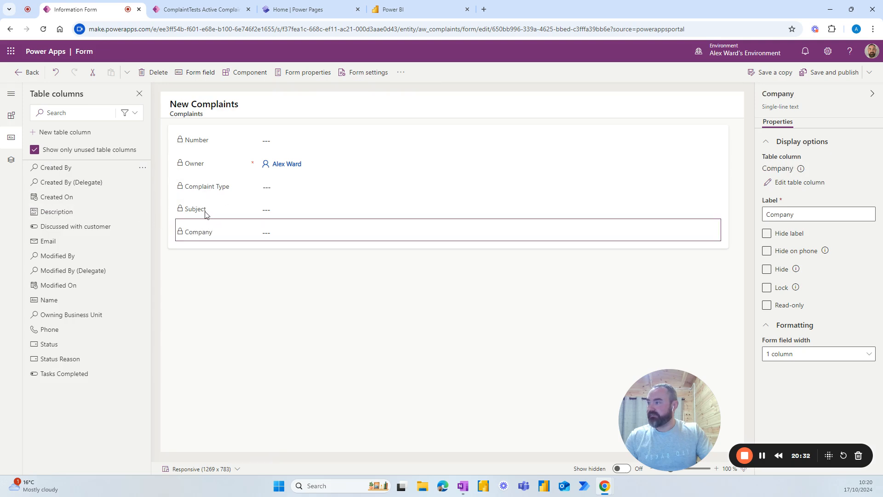
{"action": "left_click", "coordinate": [816, 73]}
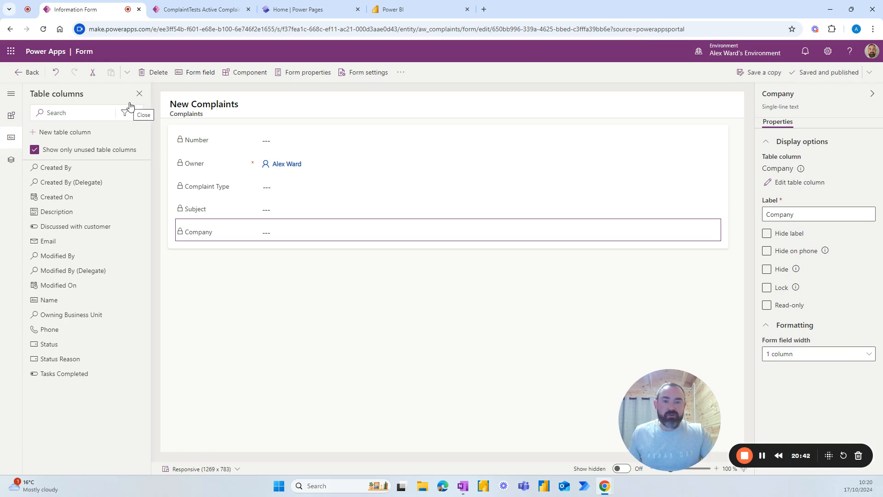
{"action": "left_click", "coordinate": [31, 72]}
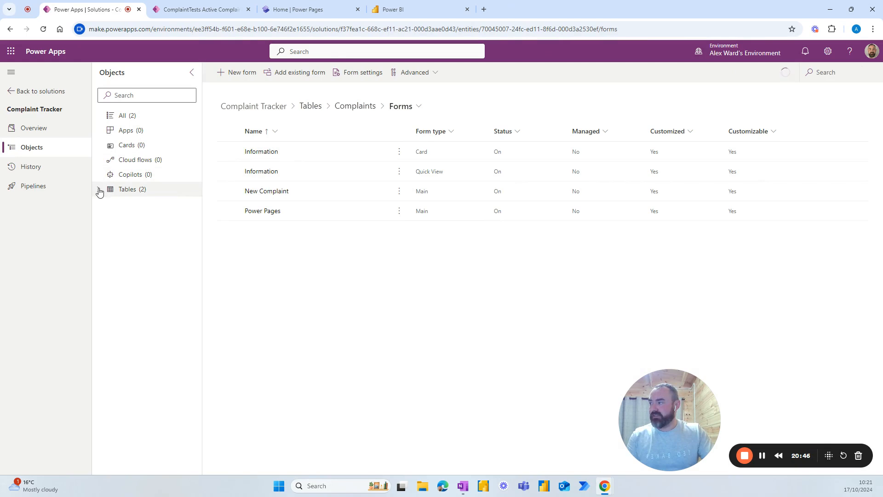
Step: Open the ComplaintTasks table's main Information form for editing
{"action": "left_click", "coordinate": [99, 189]}
{"action": "left_click", "coordinate": [138, 219]}
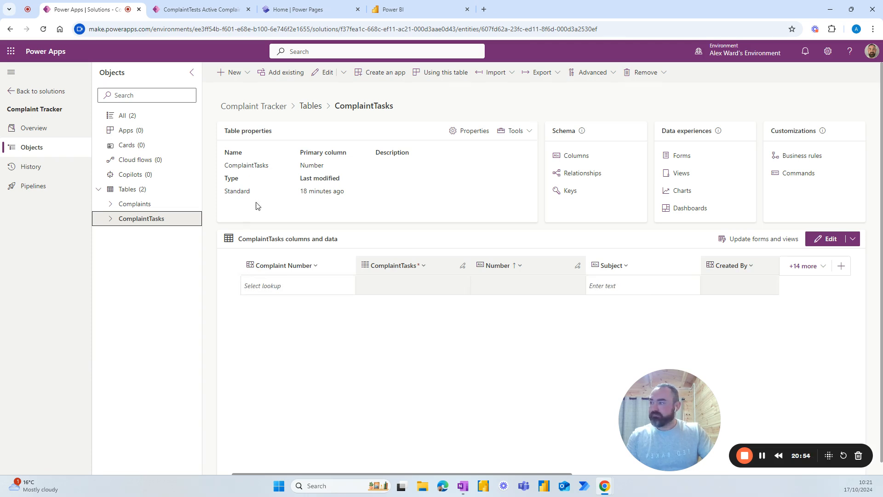
{"action": "left_click", "coordinate": [679, 156]}
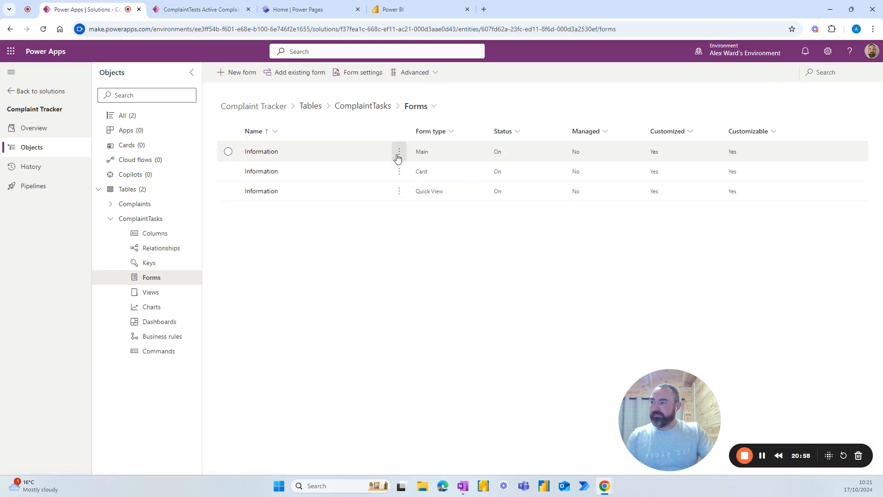
{"action": "left_click", "coordinate": [399, 153]}
{"action": "left_click", "coordinate": [407, 171]}
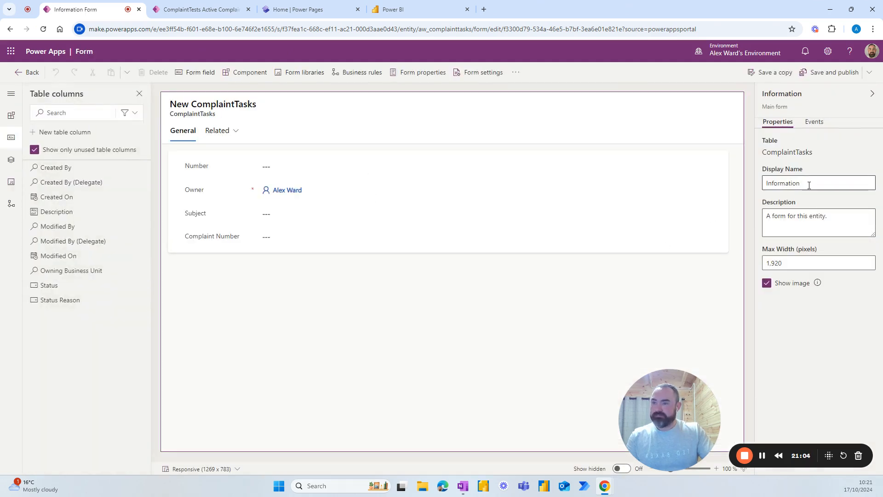
Step: Rename the form's display name to 'New complaint task' and hide its Related tab
{"action": "double_click", "coordinate": [769, 182]}
{"action": "type", "text": "N"}
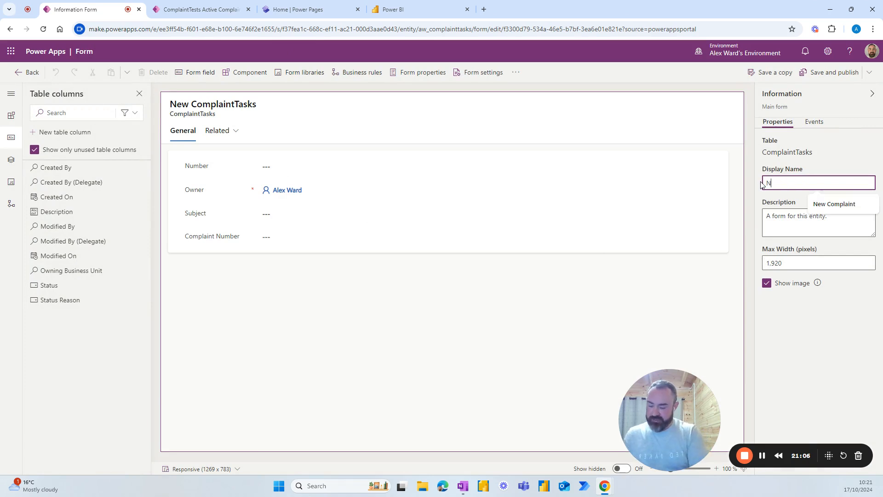
{"action": "type", "text": "ew complaint task"}
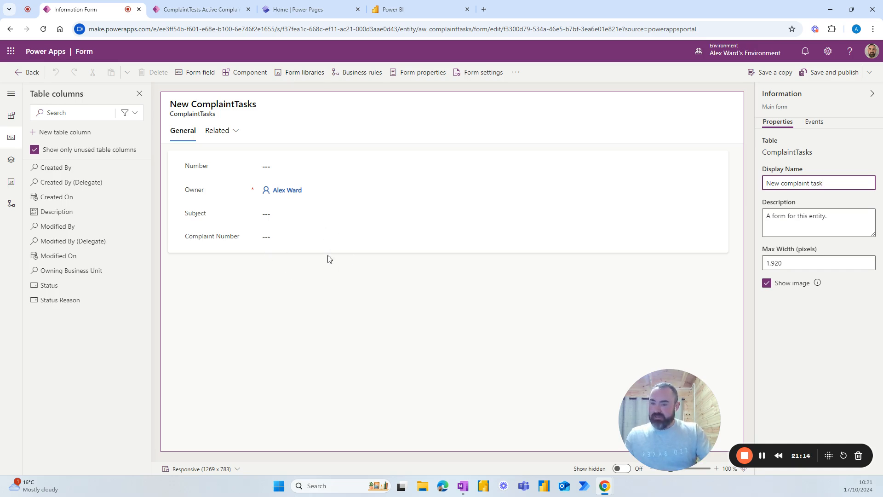
{"action": "left_click", "coordinate": [220, 131]}
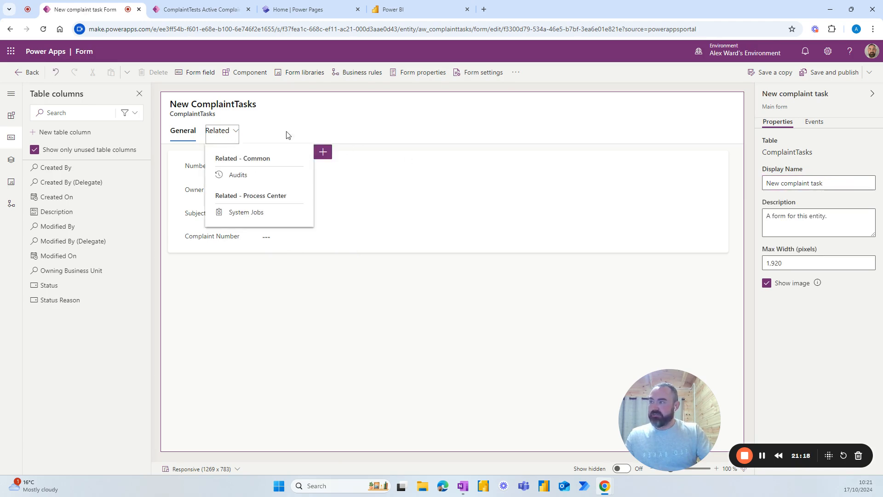
{"action": "left_click", "coordinate": [227, 133]}
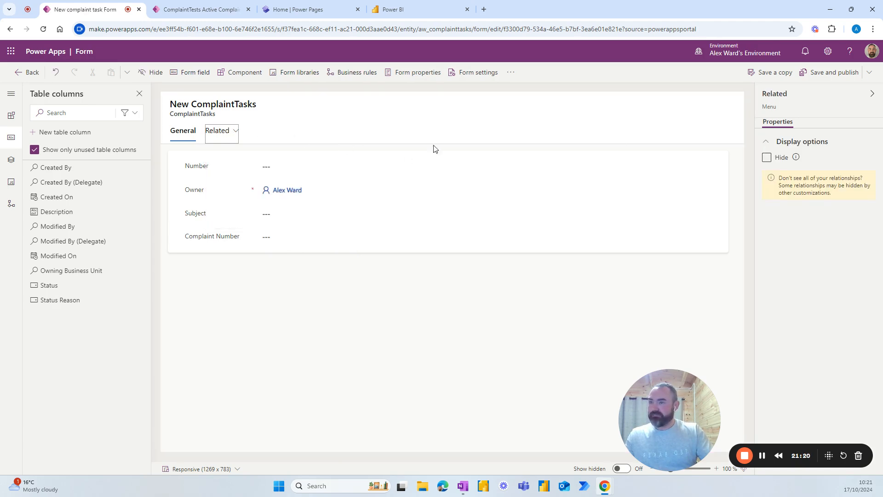
{"action": "left_click", "coordinate": [766, 157]}
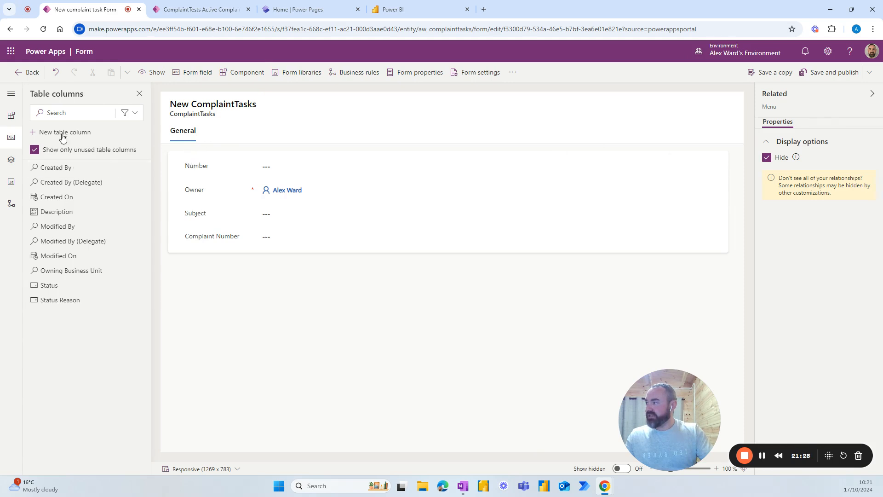
Step: Add a one-column section above the existing fields on the task form
{"action": "left_click", "coordinate": [11, 116]}
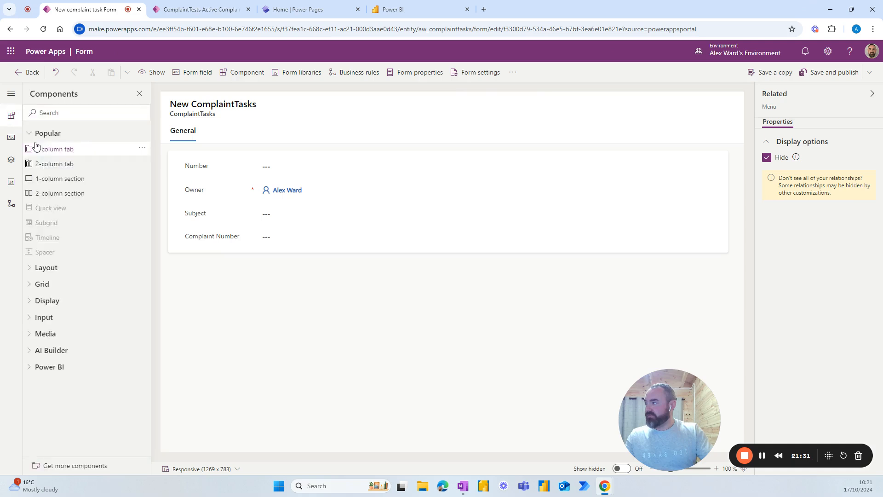
{"action": "left_click", "coordinate": [65, 182]}
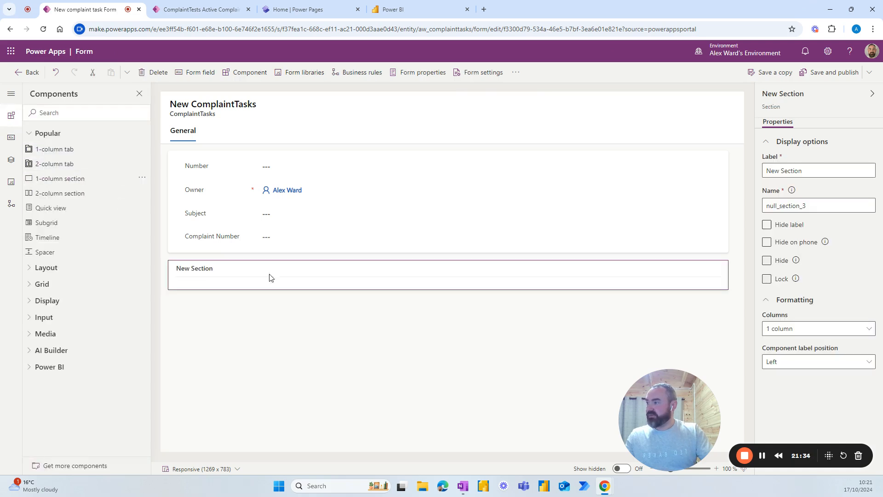
{"action": "left_click_drag", "start_coordinate": [278, 273], "coordinate": [276, 153]}
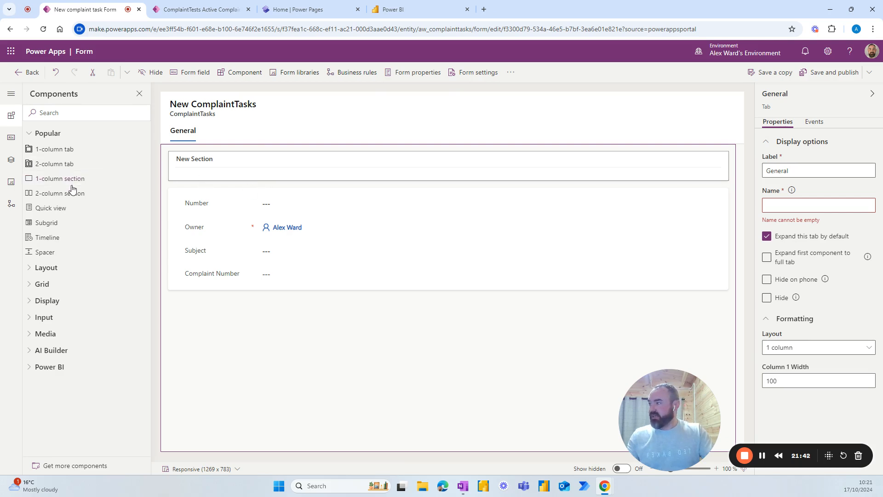
Step: Insert a quick view using the Complaint Number lookup and the Complaints Information form
{"action": "left_click", "coordinate": [51, 208]}
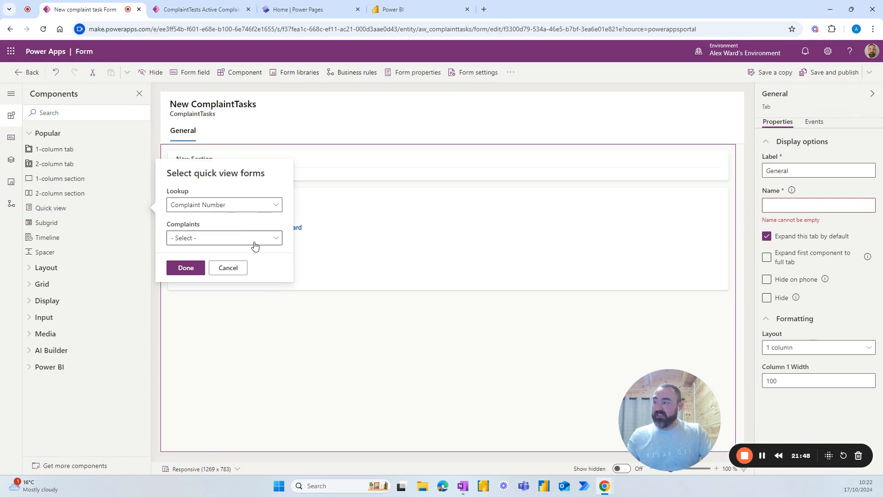
{"action": "left_click", "coordinate": [274, 243]}
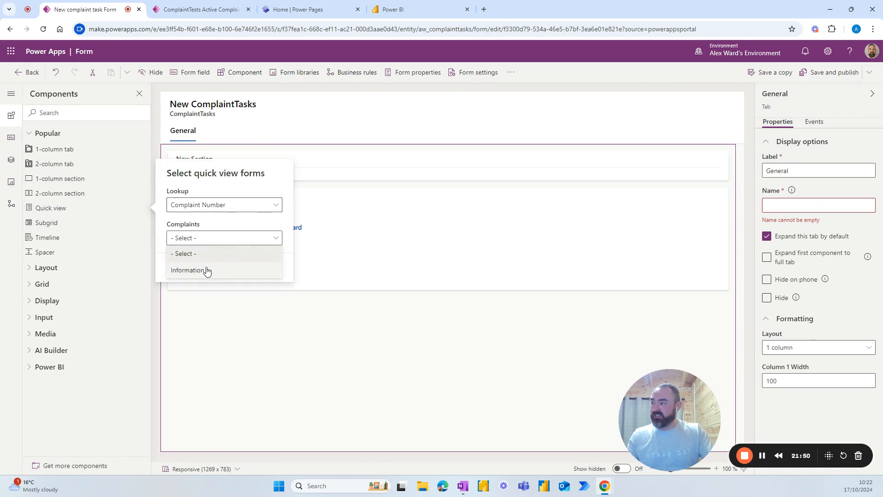
{"action": "left_click", "coordinate": [220, 206]}
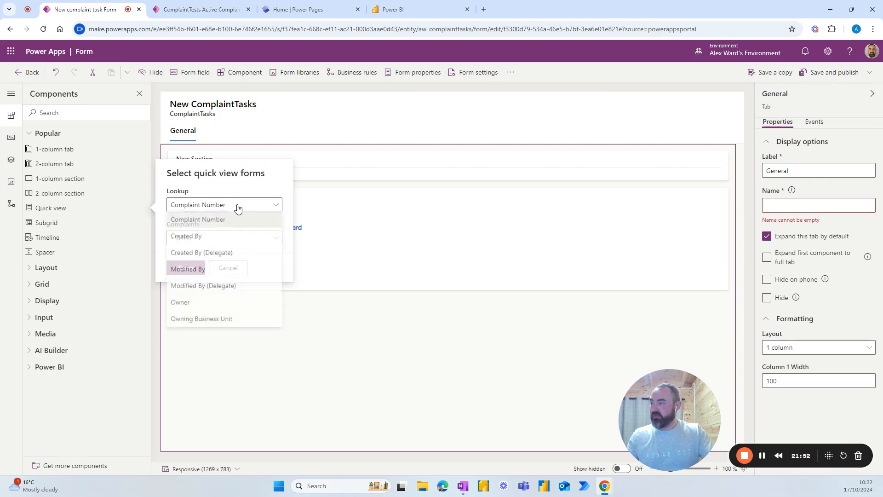
{"action": "left_click", "coordinate": [217, 221]}
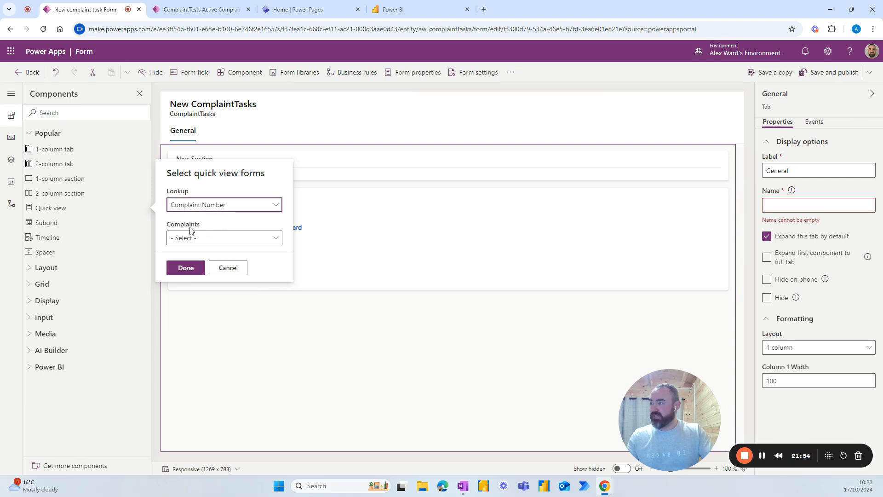
{"action": "left_click", "coordinate": [217, 243]}
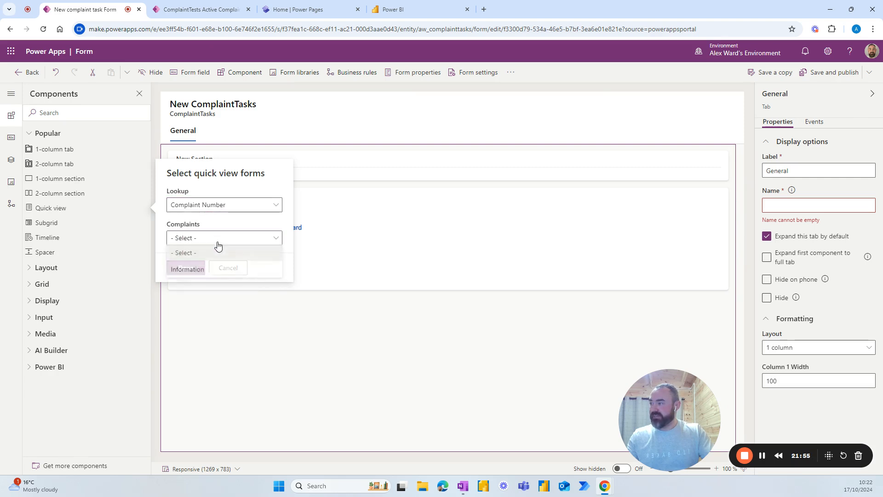
{"action": "left_click", "coordinate": [202, 272]}
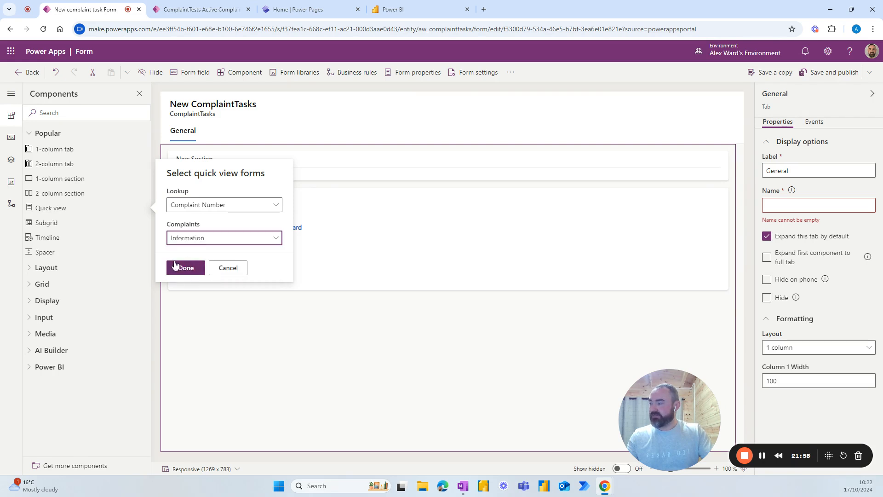
{"action": "left_click", "coordinate": [186, 269]}
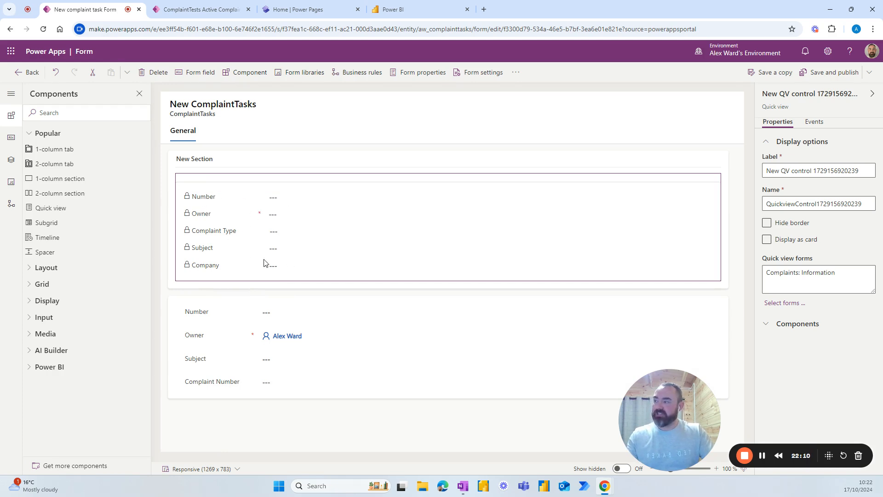
Step: Move the Owner field from the lower section into the form header
{"action": "left_click", "coordinate": [301, 317]}
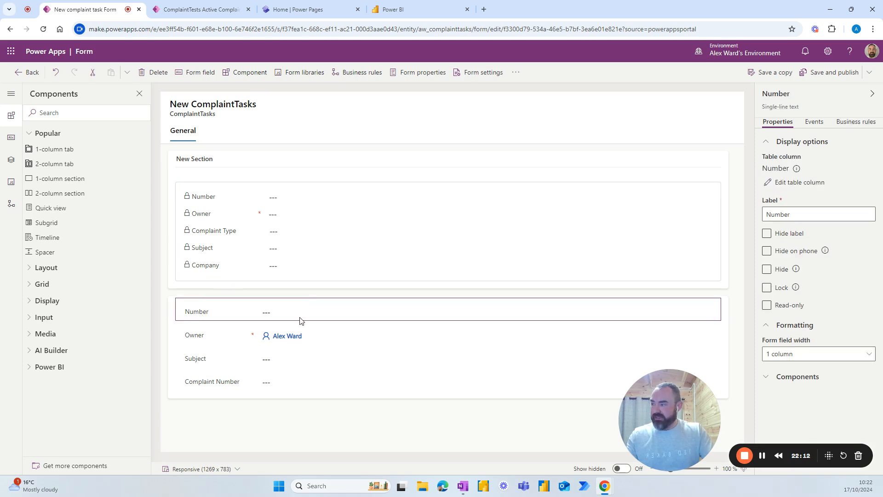
{"action": "left_click", "coordinate": [313, 389]}
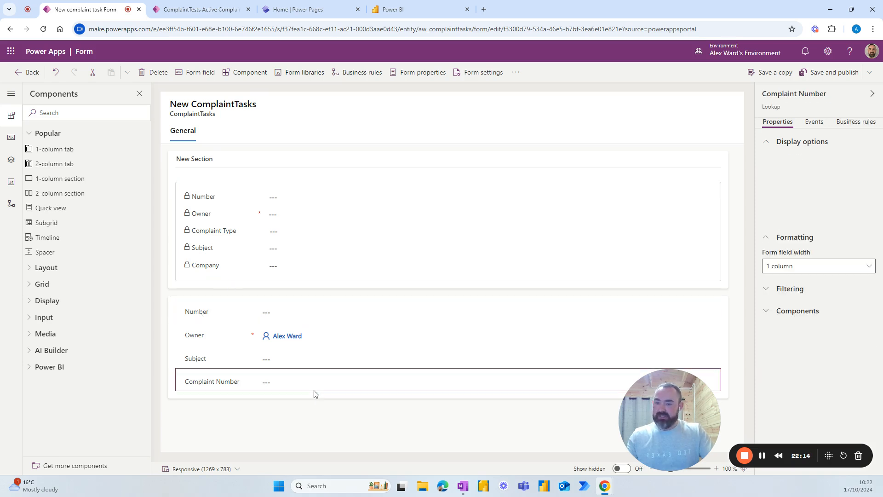
{"action": "left_click", "coordinate": [187, 305]}
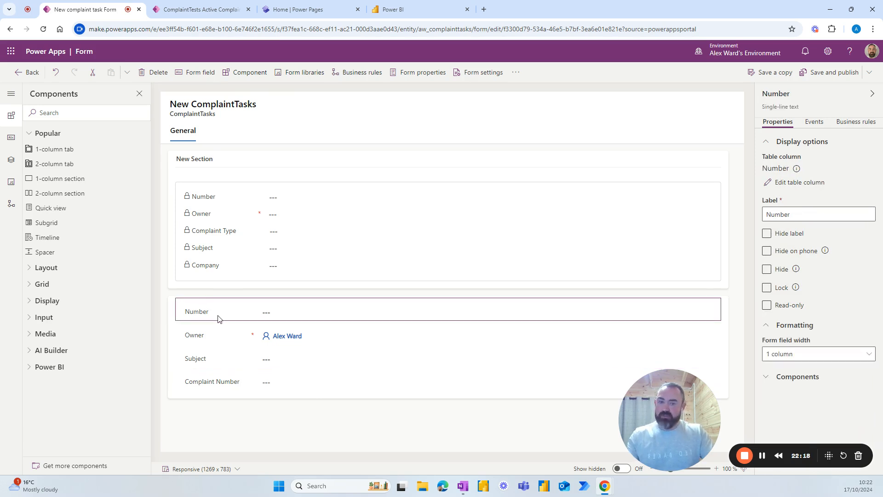
{"action": "left_click", "coordinate": [205, 337]}
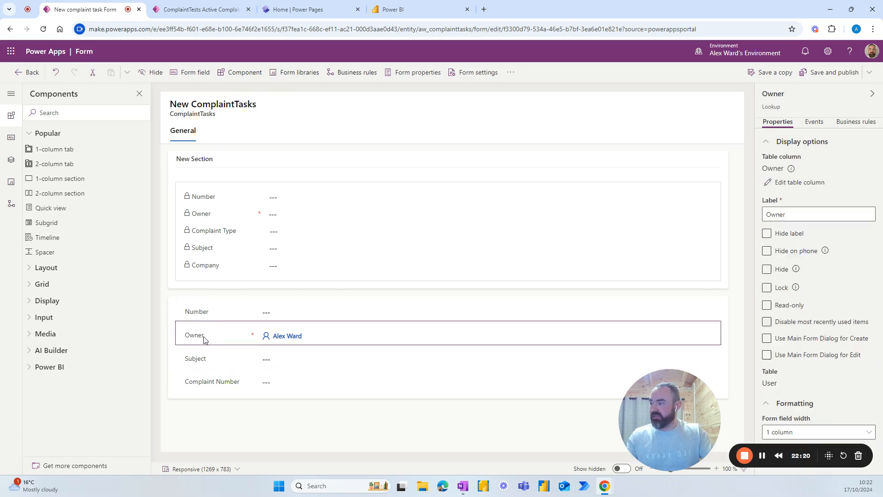
{"action": "left_click_drag", "start_coordinate": [205, 338], "coordinate": [708, 115]}
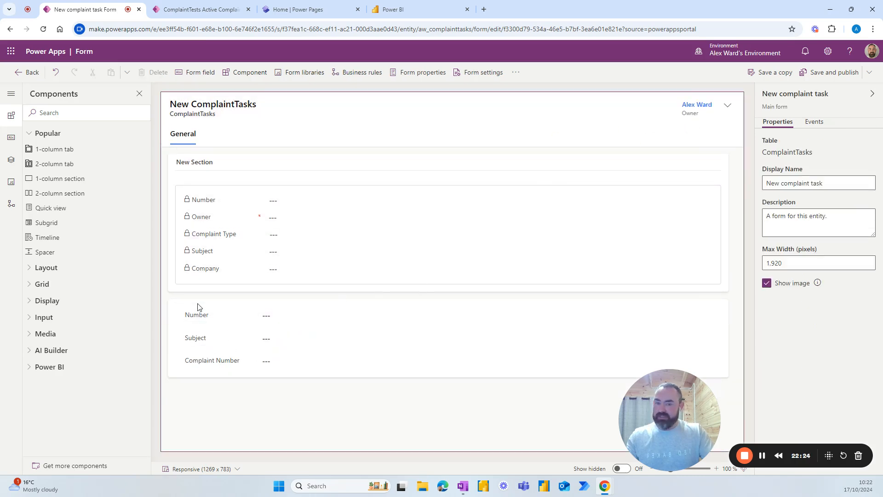
Step: Add Status Reason, Created On and Number to the form header
{"action": "left_click", "coordinate": [11, 137]}
{"action": "left_click_drag", "start_coordinate": [55, 300], "coordinate": [677, 110]}
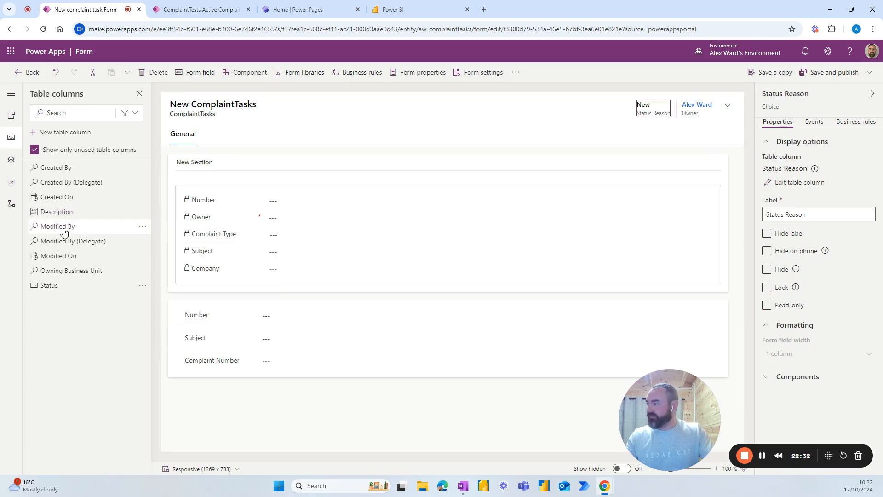
{"action": "left_click_drag", "start_coordinate": [67, 206], "coordinate": [637, 105]}
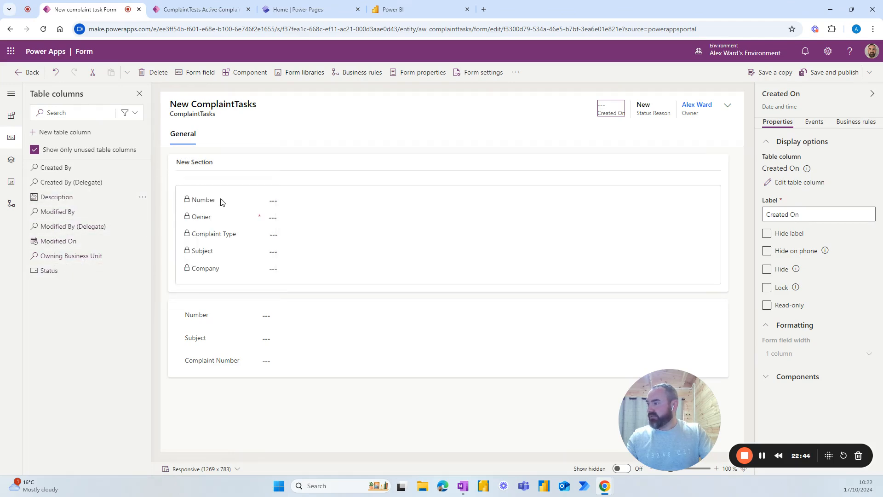
{"action": "mouse_move", "coordinate": [204, 316]}
{"action": "left_mouse_down"}
{"action": "mouse_move", "coordinate": [572, 128]}
{"action": "mouse_move", "coordinate": [593, 106]}
{"action": "mouse_move", "coordinate": [623, 109]}
{"action": "left_mouse_up"}
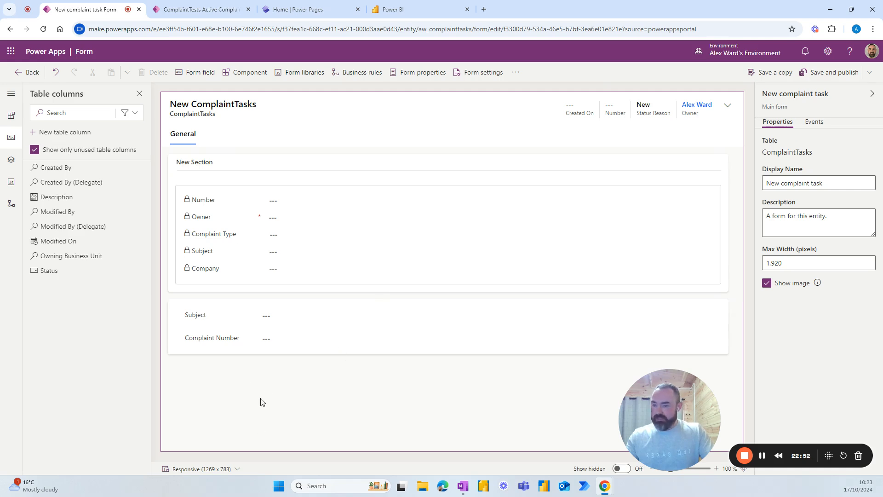
{"action": "left_click", "coordinate": [218, 339]}
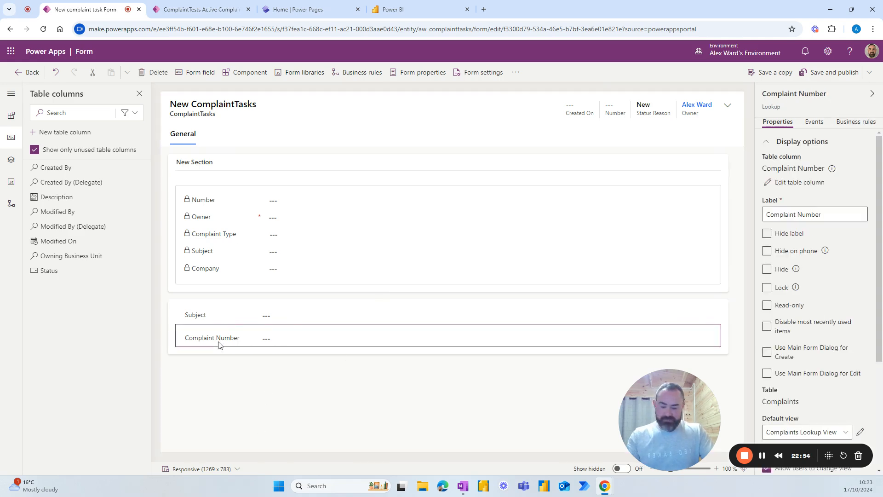
Step: Replace Complaint Number with Description and label the section Task Details, name TaskDetails
{"action": "key", "text": "Delete"}
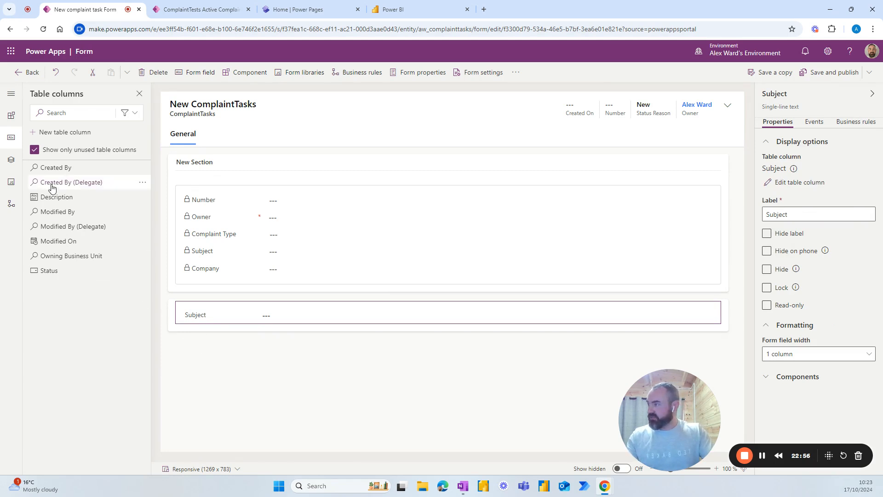
{"action": "left_click_drag", "start_coordinate": [55, 198], "coordinate": [232, 324]}
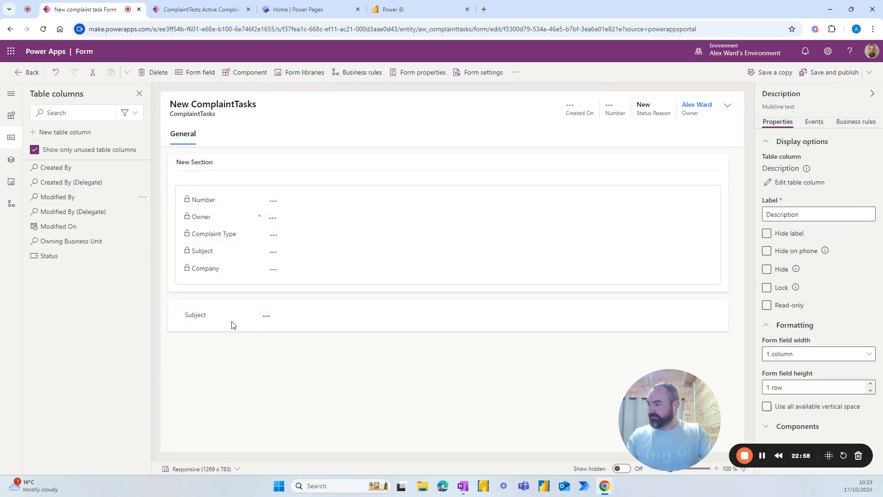
{"action": "left_click", "coordinate": [173, 305]}
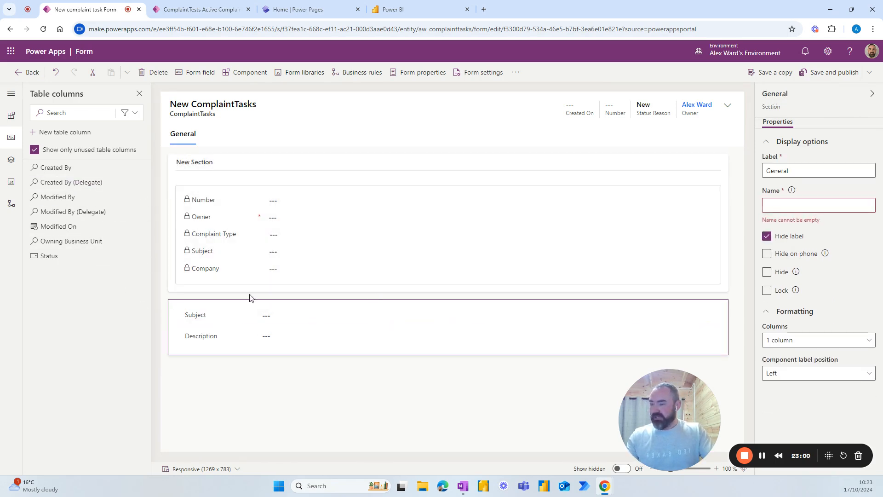
{"action": "left_click_drag", "start_coordinate": [794, 170], "coordinate": [737, 173]}
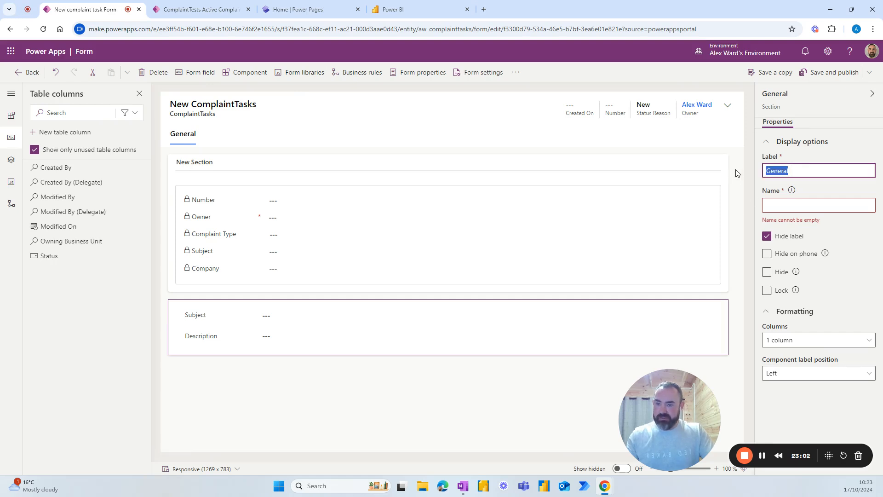
{"action": "type", "text": "Task Details"}
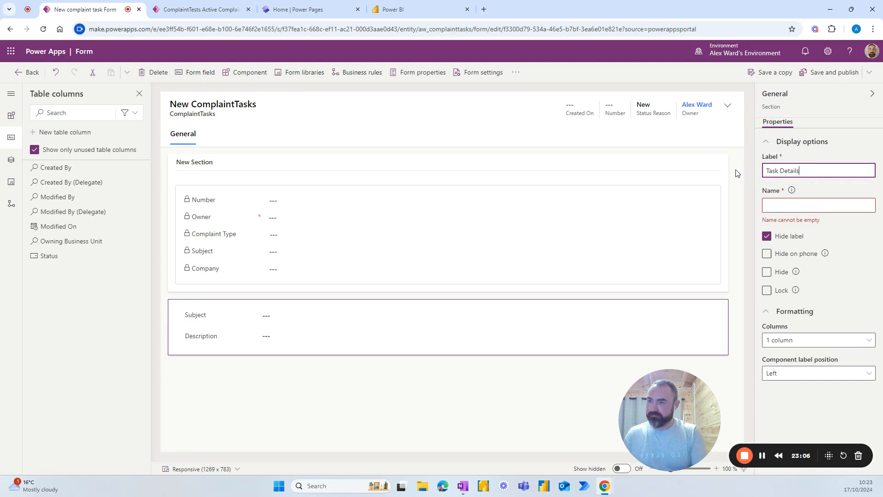
{"action": "left_click_drag", "start_coordinate": [801, 171], "coordinate": [768, 188]}
{"action": "key", "text": "ctrl+c"}
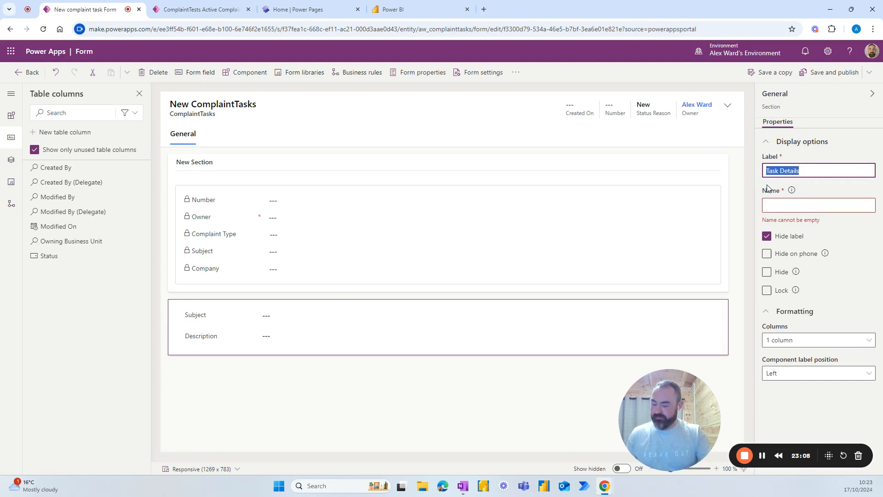
{"action": "left_click", "coordinate": [776, 209]}
{"action": "key", "text": "ctrl+v"}
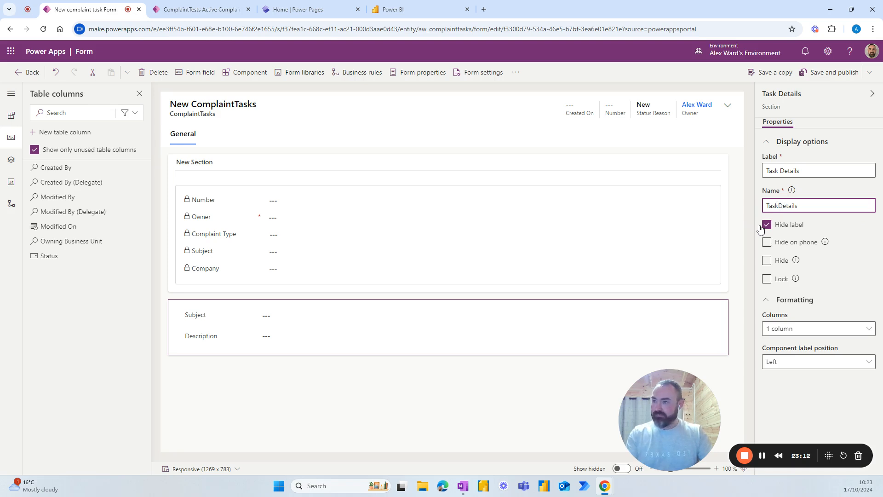
{"action": "left_click", "coordinate": [689, 315]}
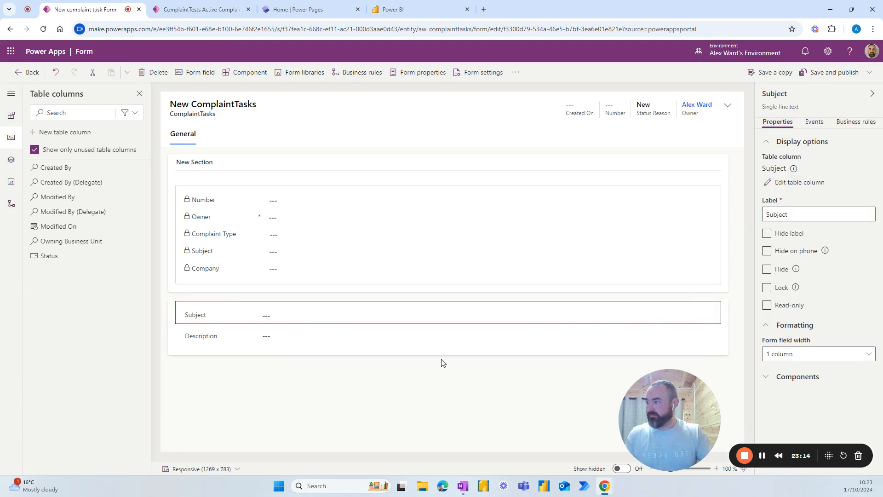
{"action": "left_click", "coordinate": [423, 363]}
{"action": "left_click", "coordinate": [182, 355]}
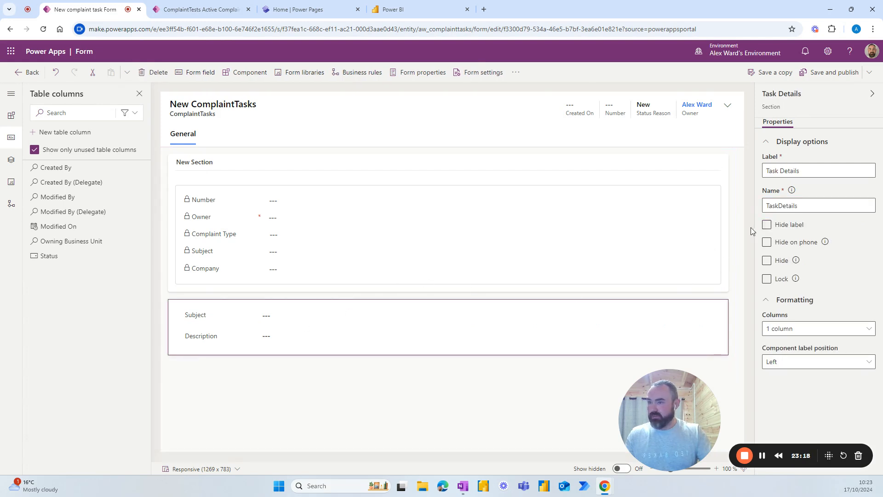
Step: Label the quick view section Complaint Details with the name ComplaintDetails
{"action": "left_click", "coordinate": [242, 169]}
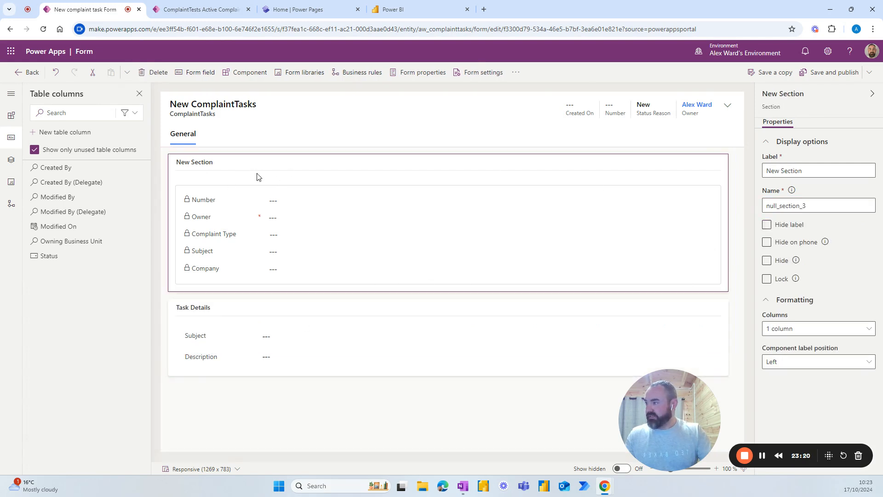
{"action": "left_click_drag", "start_coordinate": [813, 171], "coordinate": [746, 172]}
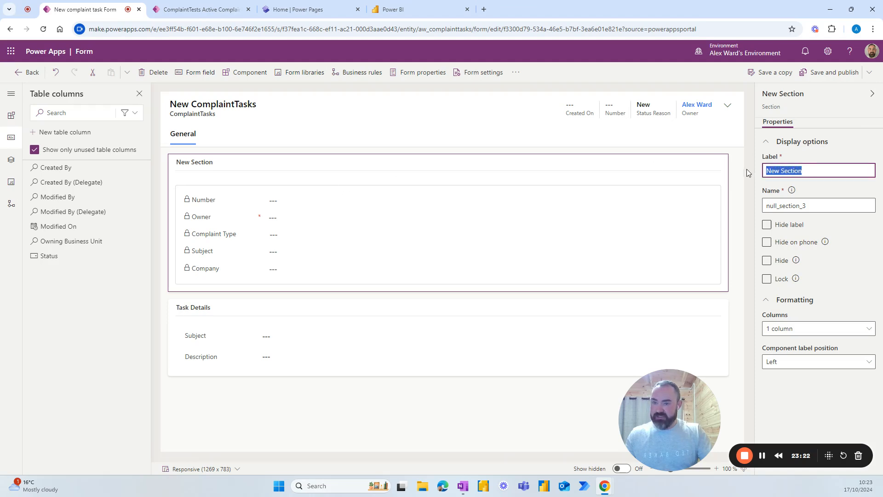
{"action": "type", "text": "Complaint Details"}
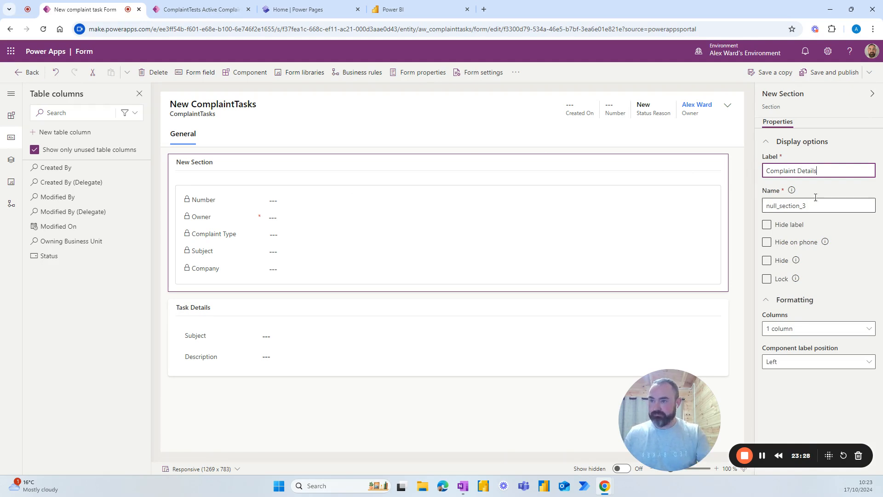
{"action": "left_click_drag", "start_coordinate": [818, 170], "coordinate": [766, 167]}
{"action": "key", "text": "ctrl+c"}
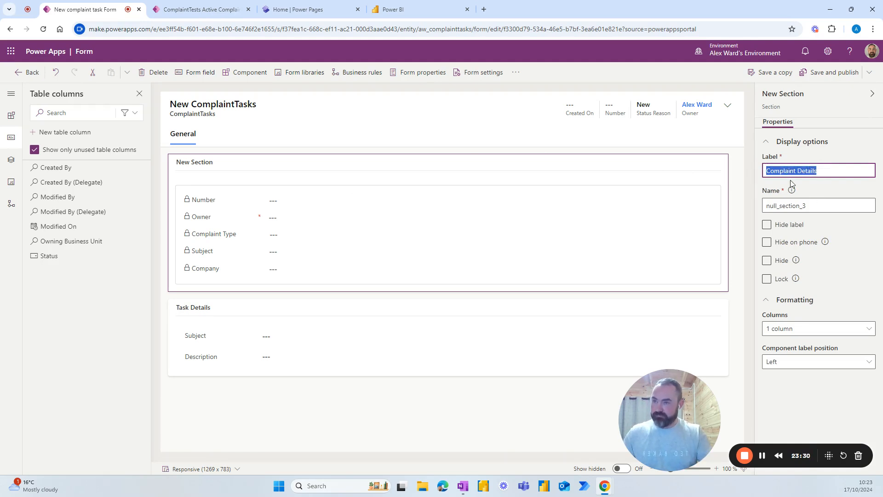
{"action": "left_click_drag", "start_coordinate": [806, 206], "coordinate": [736, 210]}
{"action": "key", "text": "ctrl+v"}
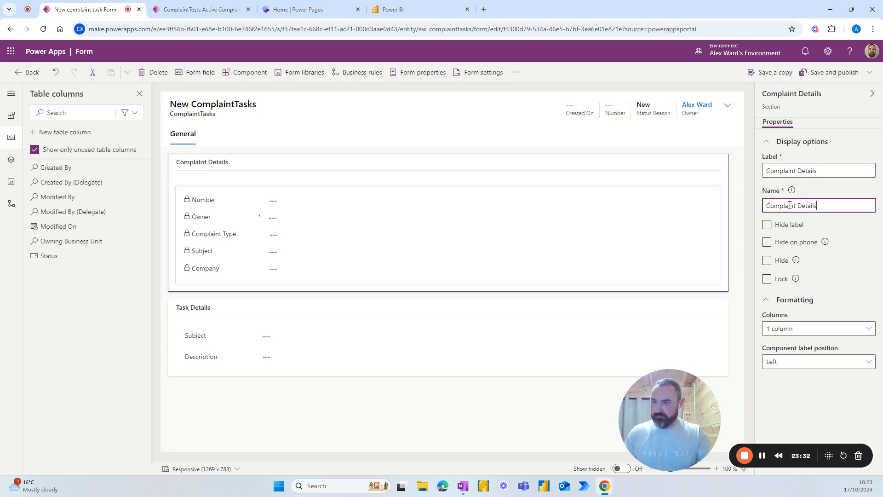
{"action": "key", "text": "BackSpace"}
{"action": "left_click", "coordinate": [812, 227]}
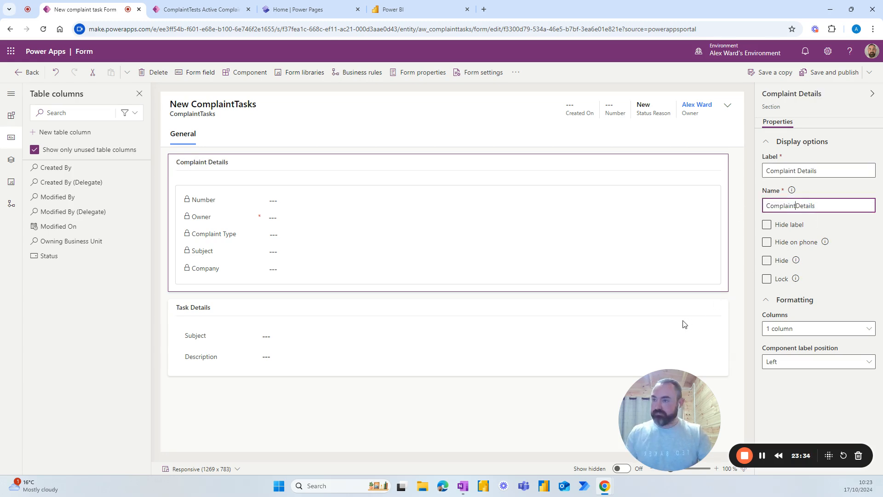
{"action": "left_click", "coordinate": [725, 305]}
{"action": "left_click", "coordinate": [731, 296]}
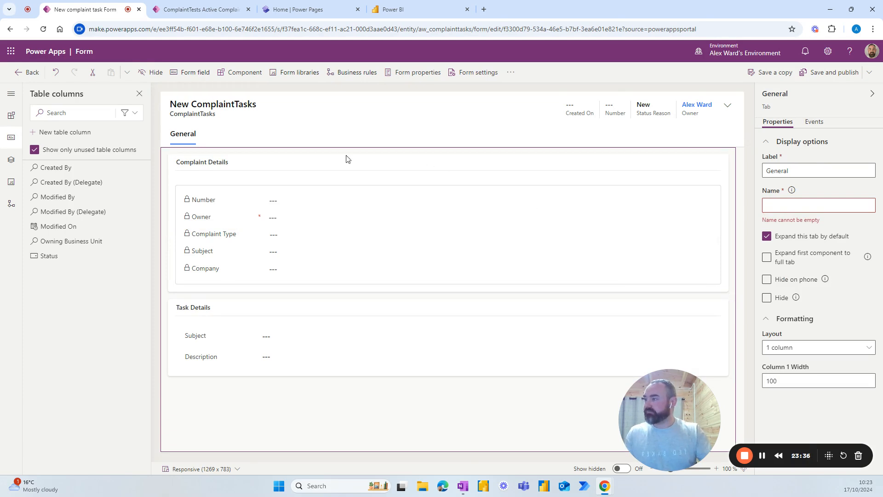
{"action": "left_click", "coordinate": [360, 166]}
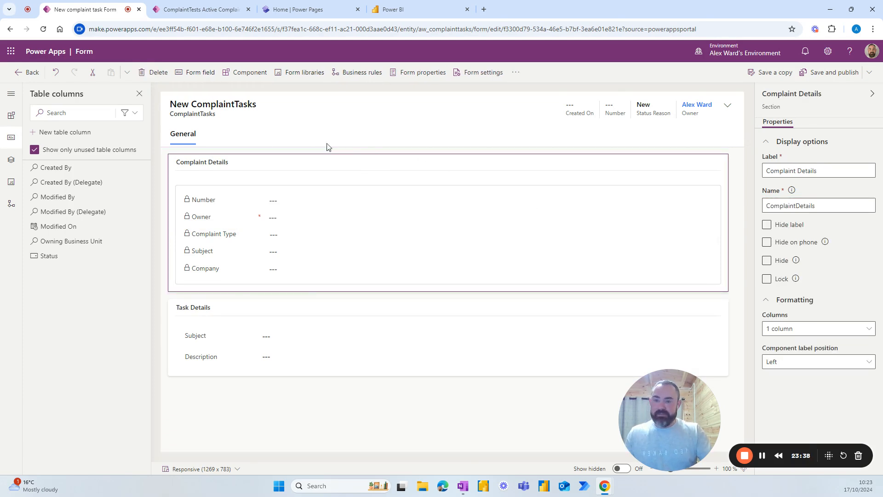
Step: Add a one-column tab with label and name Timeline to the task form
{"action": "left_click", "coordinate": [11, 115]}
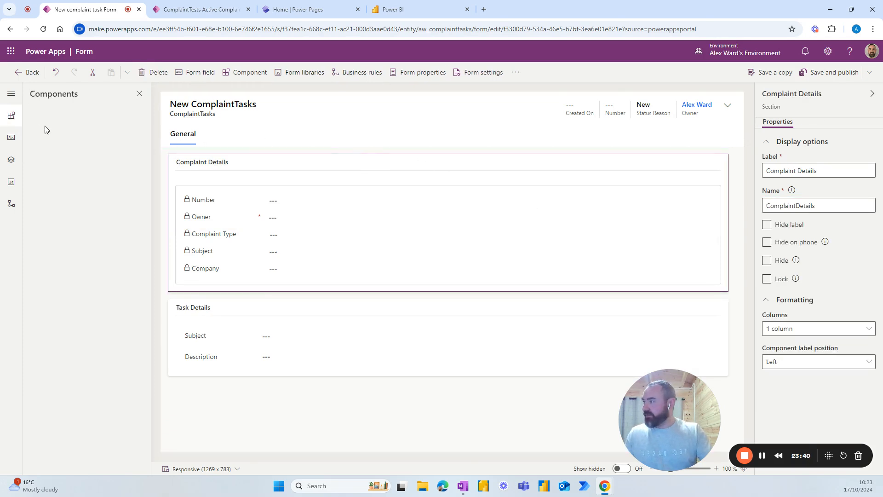
{"action": "left_click", "coordinate": [48, 150]}
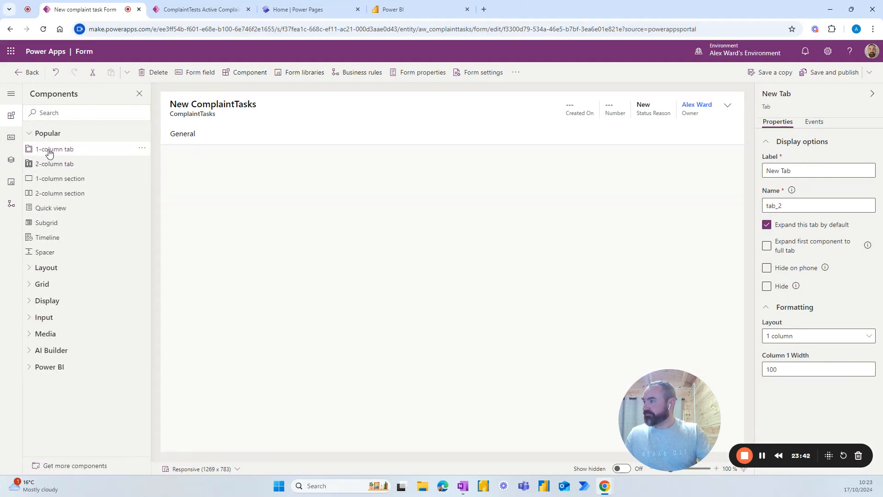
{"action": "left_click", "coordinate": [222, 135]}
{"action": "left_click_drag", "start_coordinate": [792, 171], "coordinate": [761, 172]}
{"action": "type", "text": "Time"}
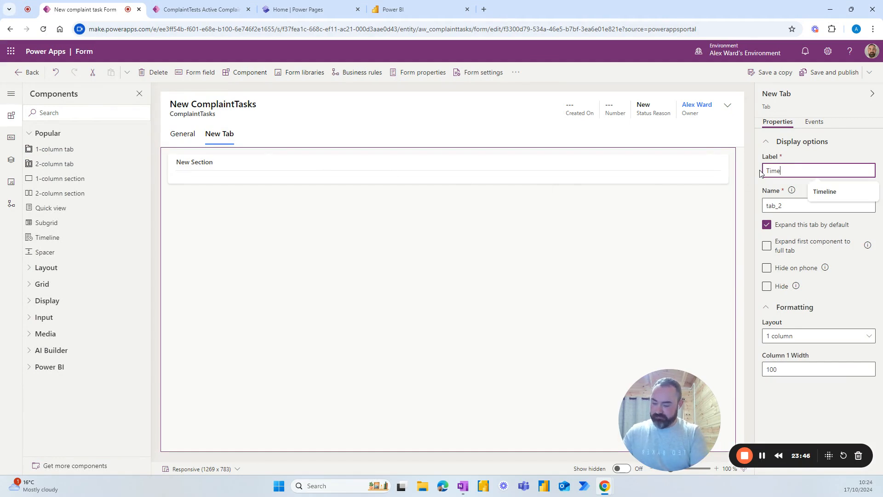
{"action": "type", "text": "line"}
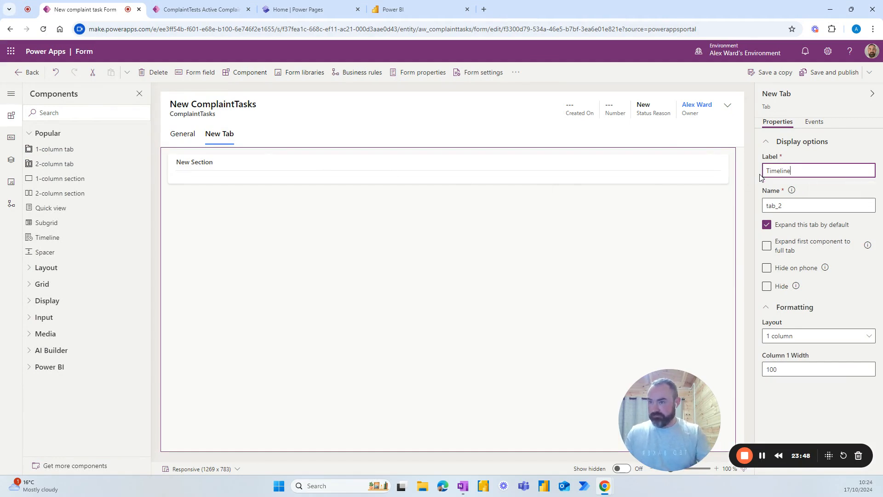
{"action": "left_click_drag", "start_coordinate": [783, 206], "coordinate": [762, 207]}
{"action": "type", "text": "Timeline"}
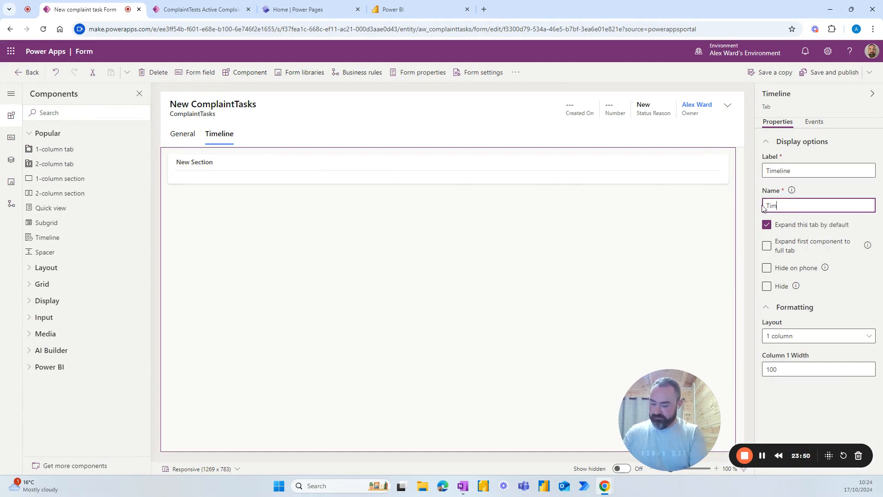
{"action": "left_click", "coordinate": [590, 255]}
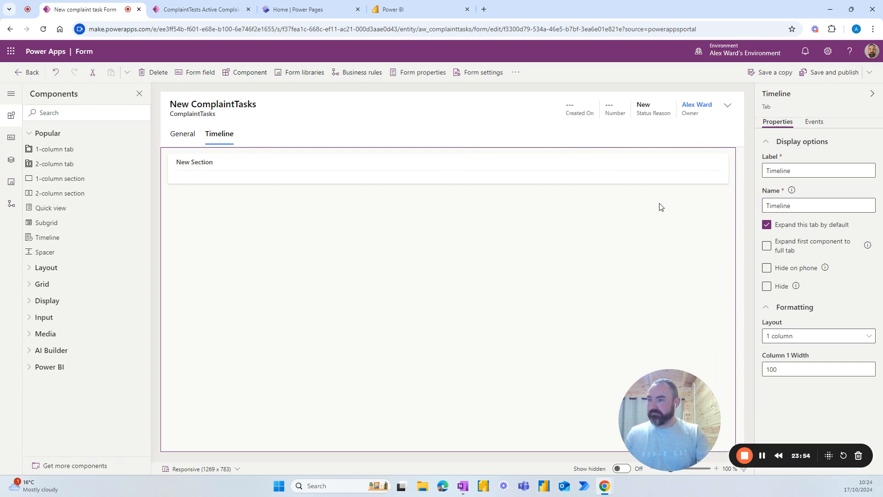
Step: Insert a Timeline component in the new tab's section and hide the section label
{"action": "left_click", "coordinate": [398, 183]}
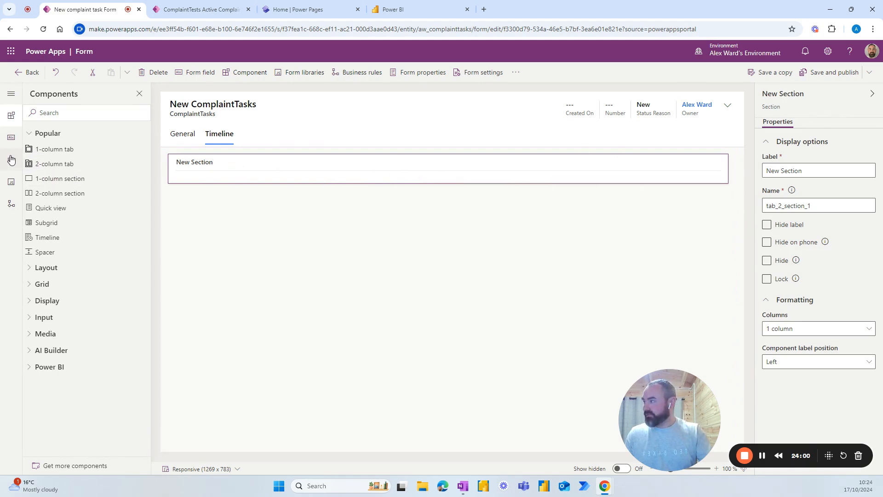
{"action": "left_click", "coordinate": [48, 238]}
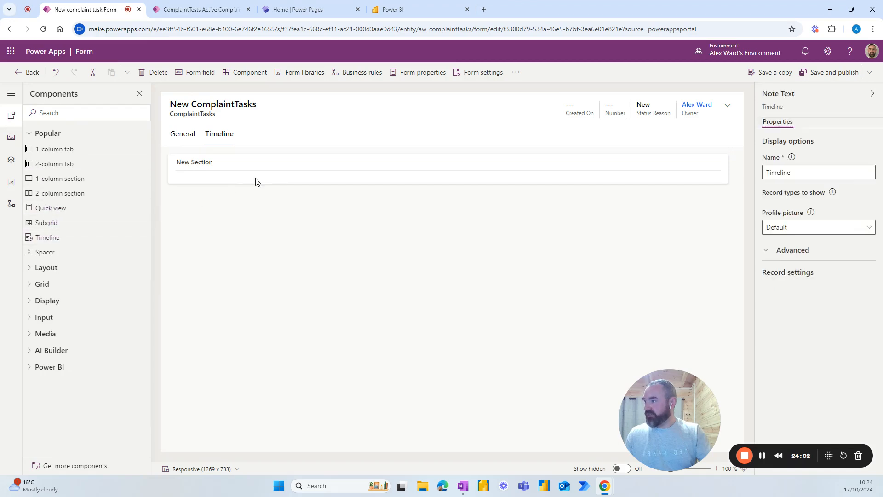
{"action": "left_click", "coordinate": [248, 168]}
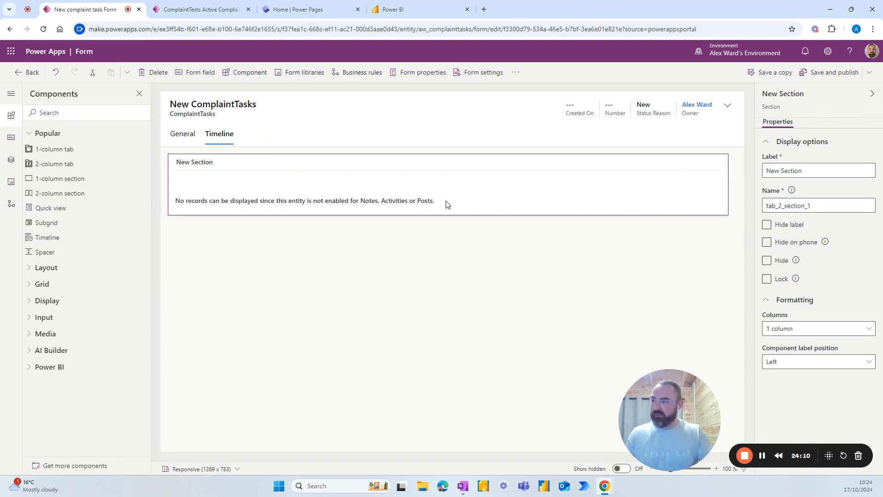
{"action": "left_click", "coordinate": [766, 226]}
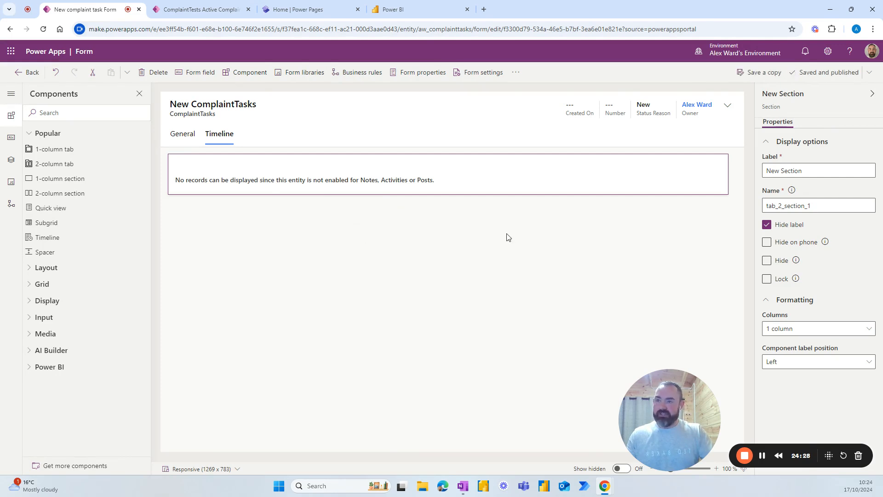
Step: Open the ComplaintTasks table's properties from the solution's tables list
{"action": "left_click", "coordinate": [27, 73]}
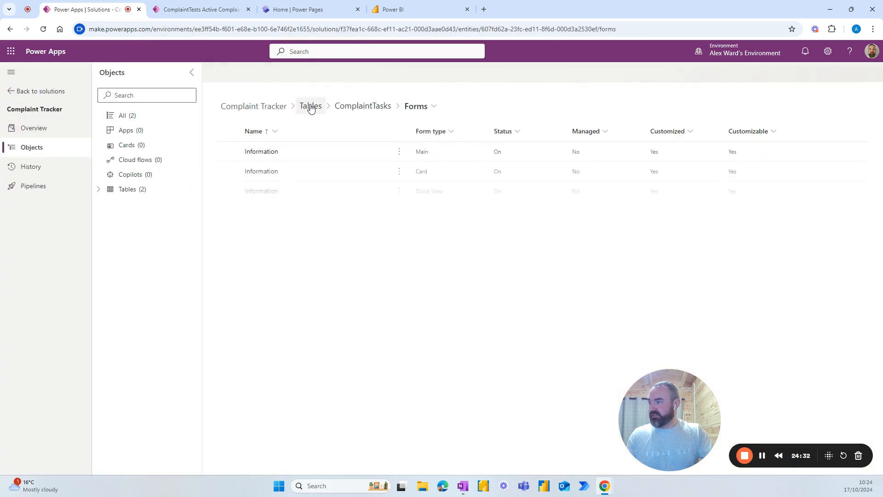
{"action": "left_click", "coordinate": [310, 107]}
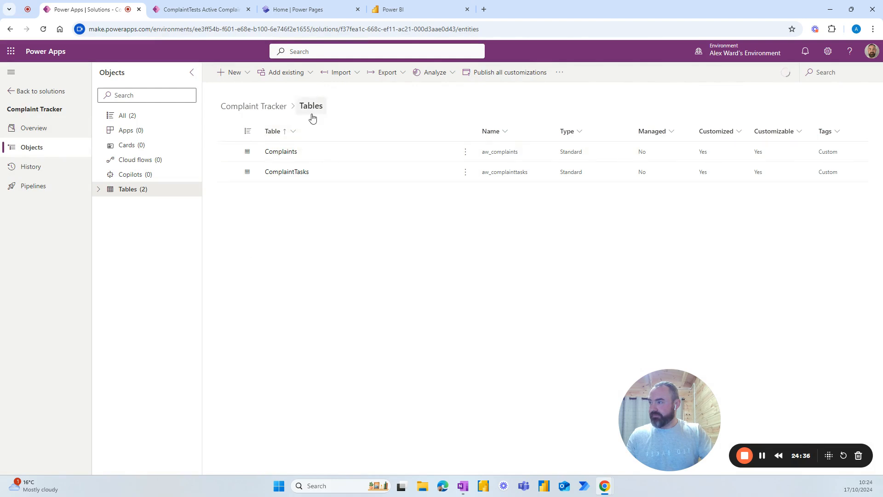
{"action": "left_click", "coordinate": [296, 175]}
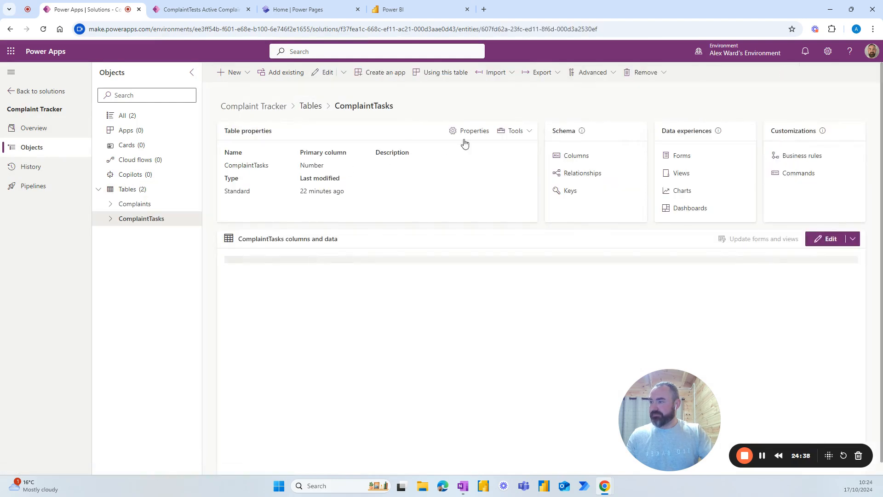
{"action": "left_click", "coordinate": [471, 134]}
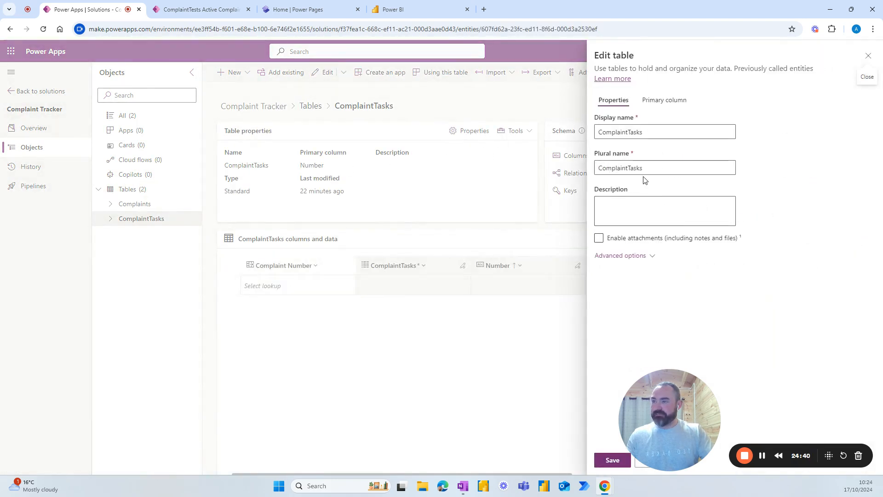
Step: Enable attachments and Appear in search results for ComplaintTasks, then save
{"action": "left_click", "coordinate": [599, 238]}
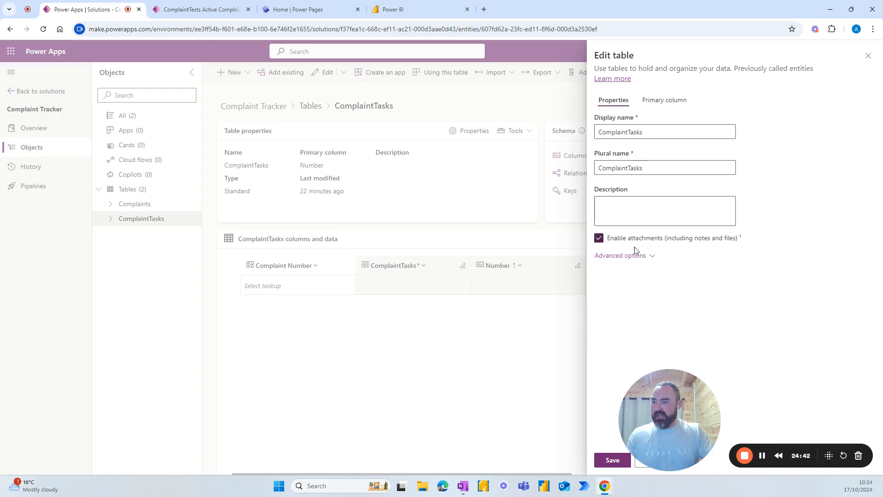
{"action": "left_click", "coordinate": [648, 257]}
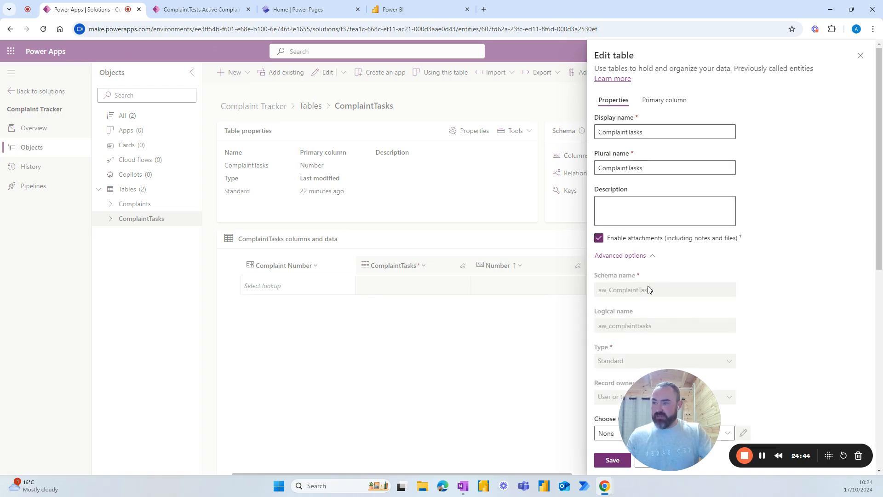
{"action": "scroll", "coordinate": [649, 290], "scroll_direction": "down", "scroll_amount": 8}
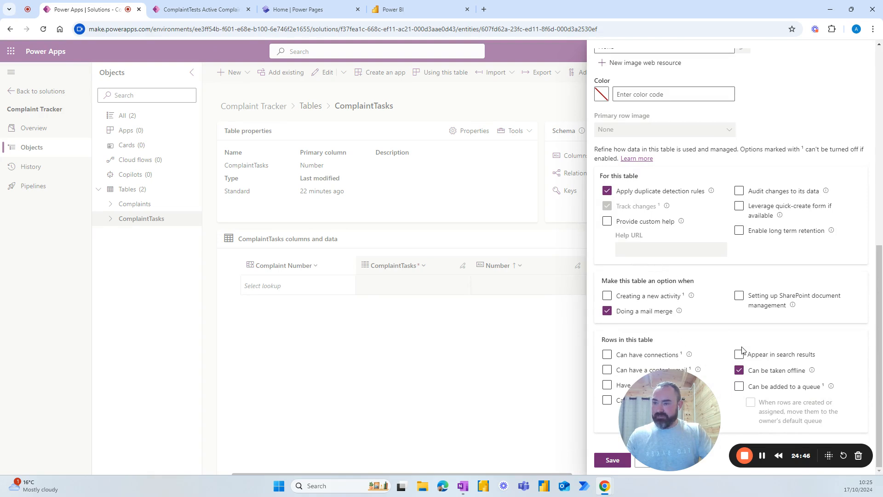
{"action": "left_click", "coordinate": [739, 353]}
{"action": "left_click", "coordinate": [612, 460]}
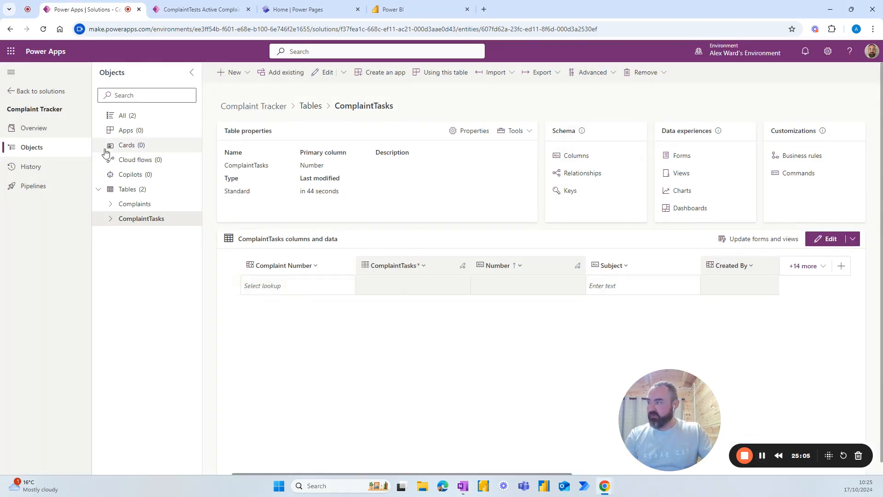
Step: Open the Active Complaints view in the view designer and remove the Created On column
{"action": "left_click", "coordinate": [131, 205]}
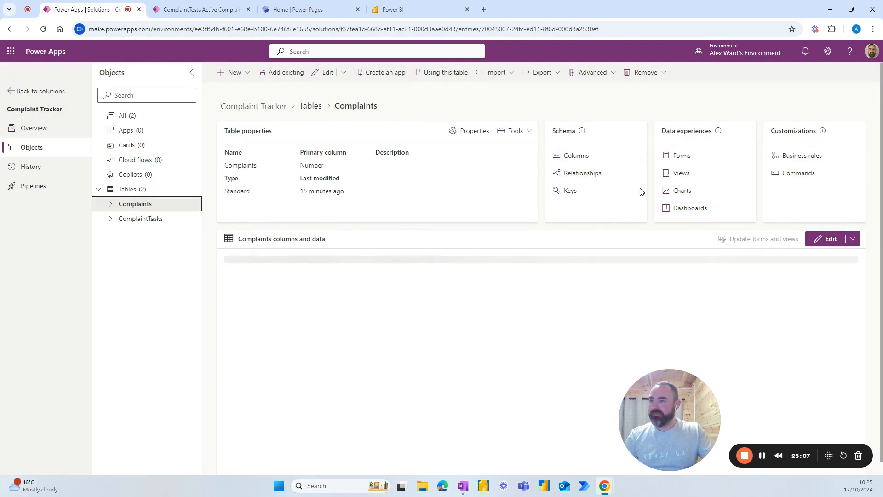
{"action": "left_click", "coordinate": [681, 174]}
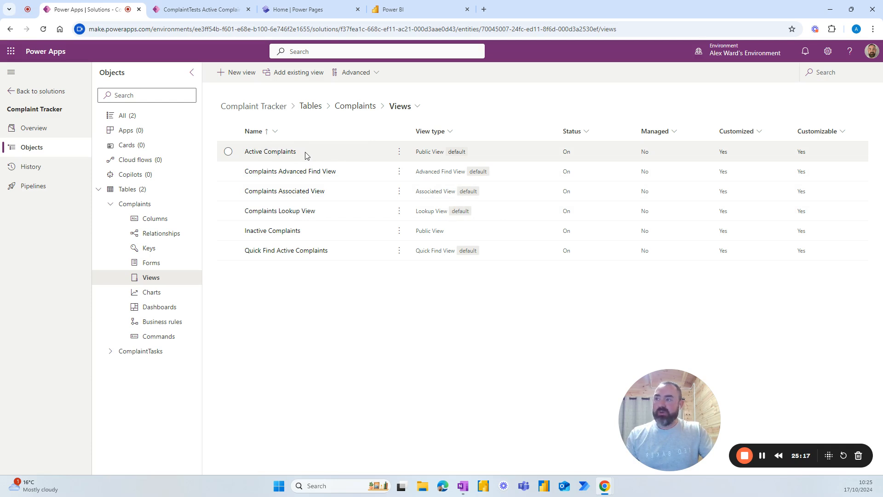
{"action": "left_click", "coordinate": [400, 152]}
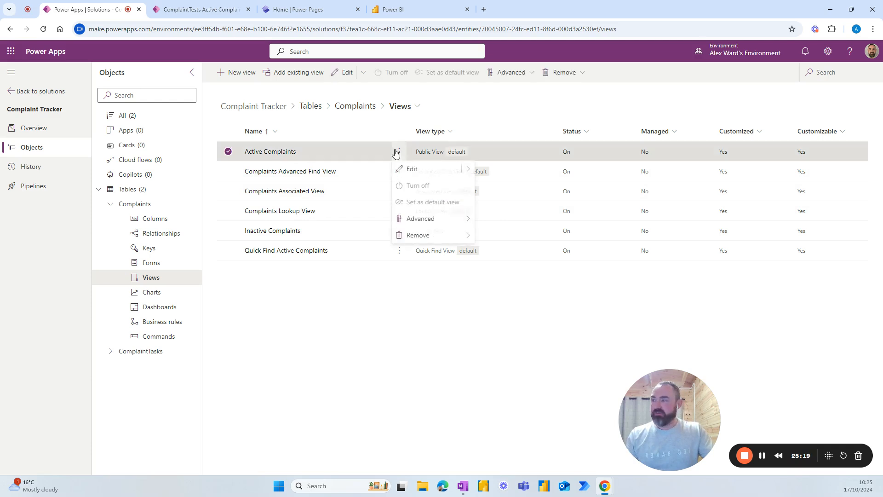
{"action": "left_click", "coordinate": [416, 169]}
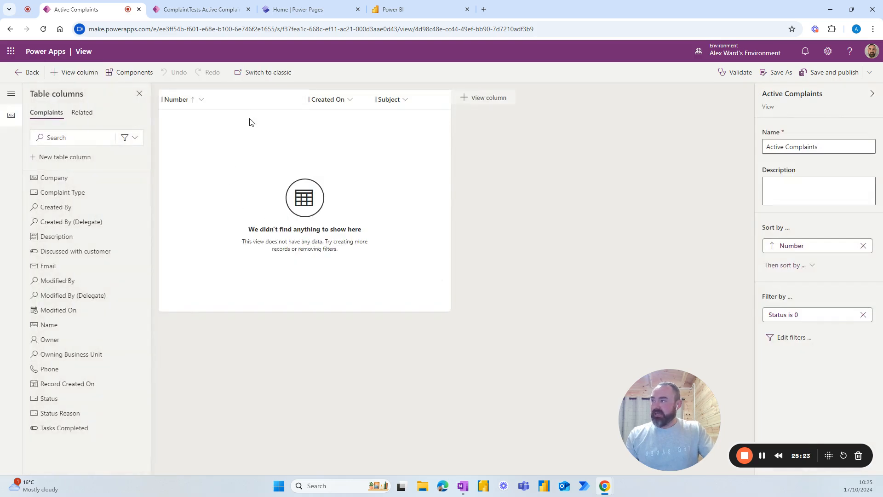
{"action": "left_click", "coordinate": [348, 101]}
{"action": "left_click", "coordinate": [335, 256]}
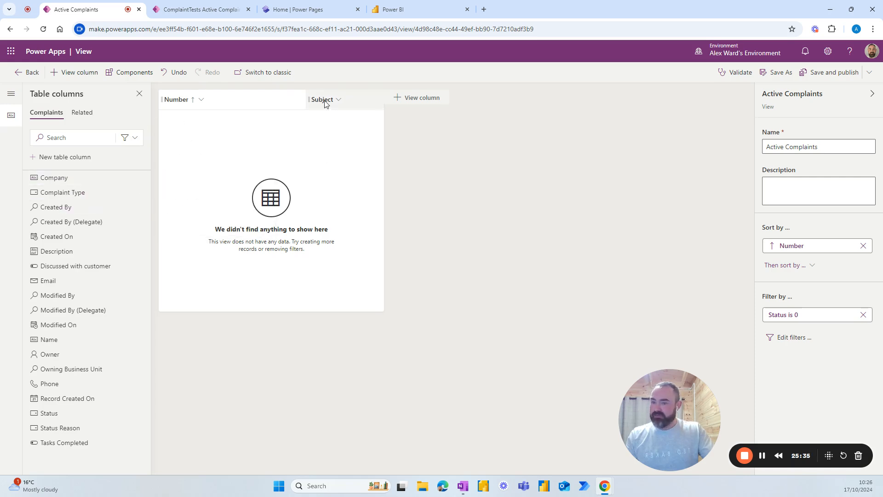
Step: Add Status Reason, Created On, Complaint Type, Name, Company and Owner columns, reorder them, and publish
{"action": "left_click", "coordinate": [54, 428]}
{"action": "left_click", "coordinate": [52, 243]}
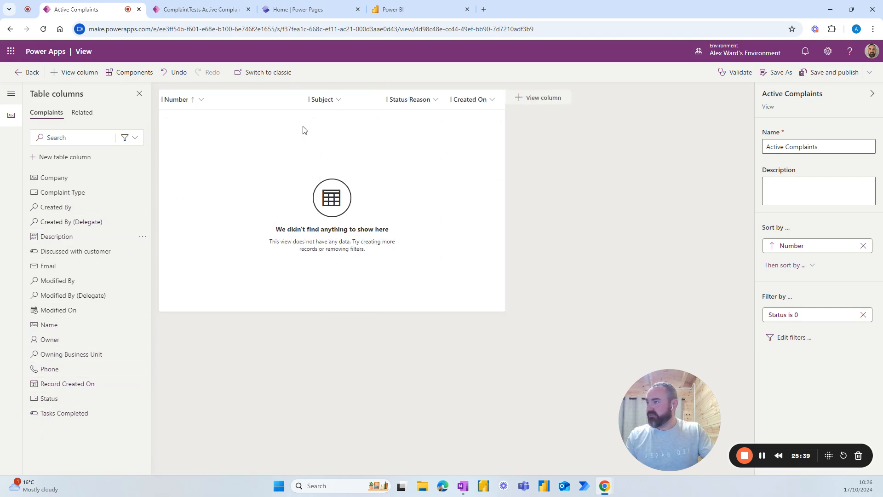
{"action": "left_click_drag", "start_coordinate": [416, 99], "coordinate": [324, 101]}
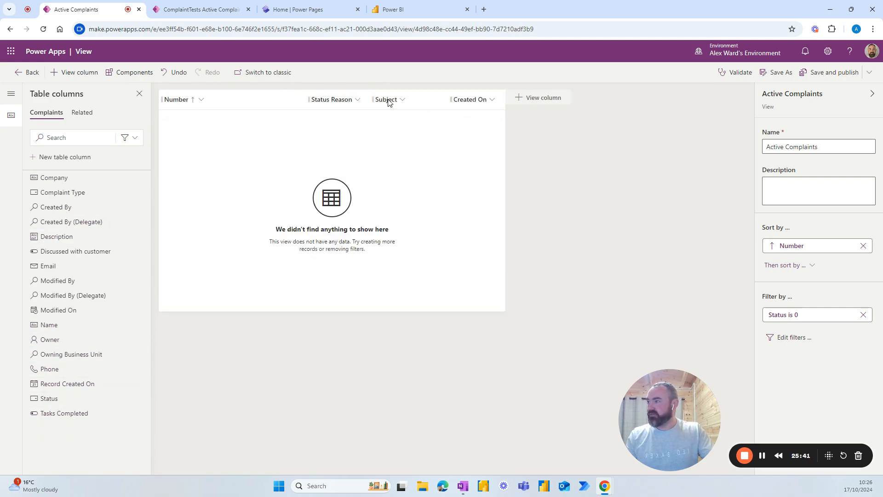
{"action": "left_click_drag", "start_coordinate": [391, 100], "coordinate": [394, 101]}
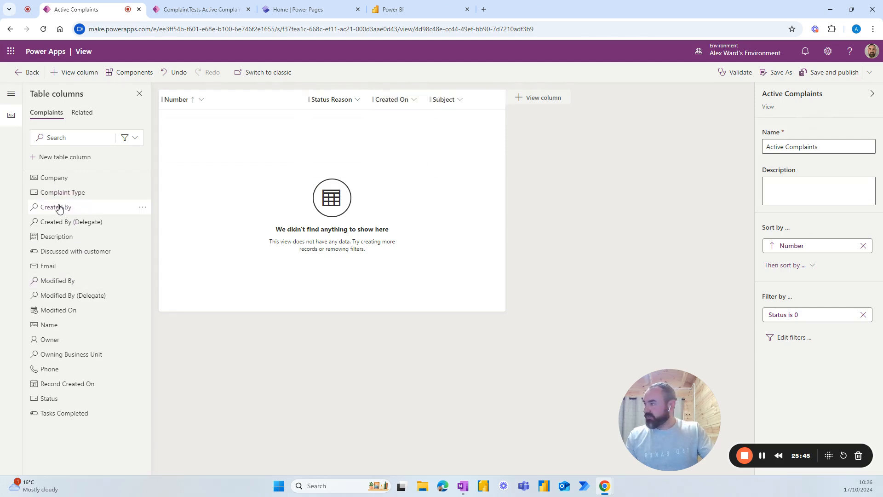
{"action": "left_click", "coordinate": [74, 193]}
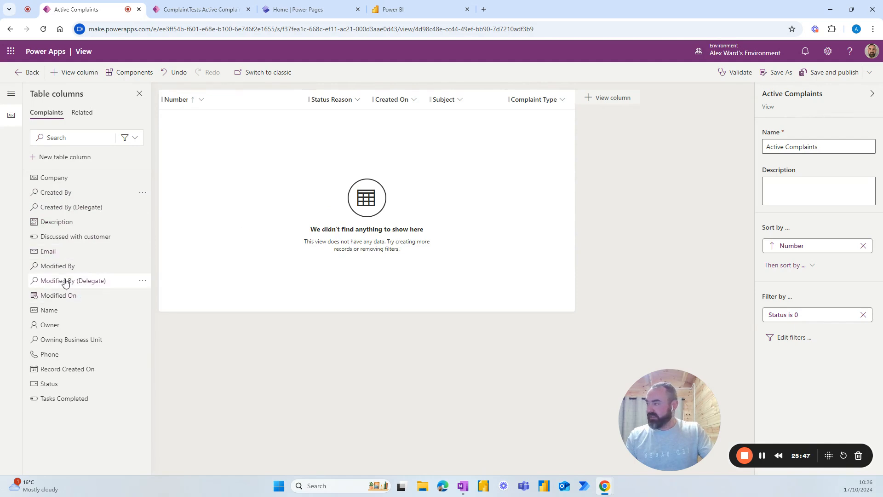
{"action": "left_click", "coordinate": [49, 310]}
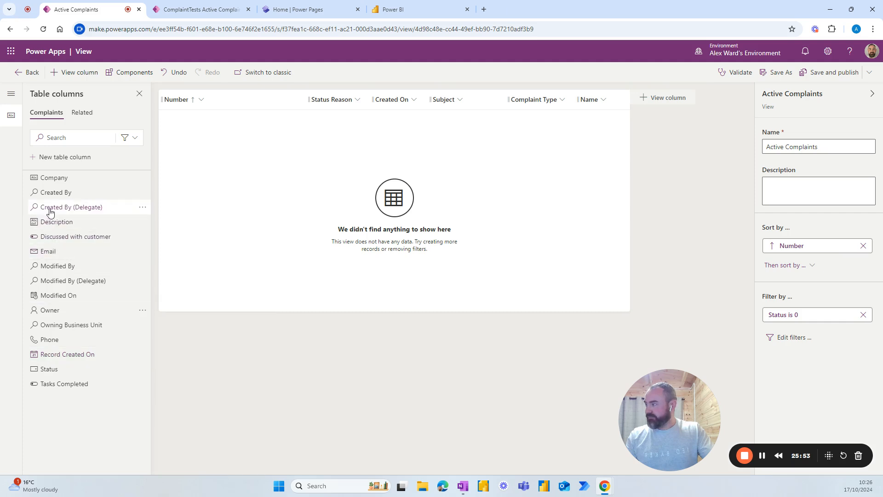
{"action": "left_click", "coordinate": [54, 179]}
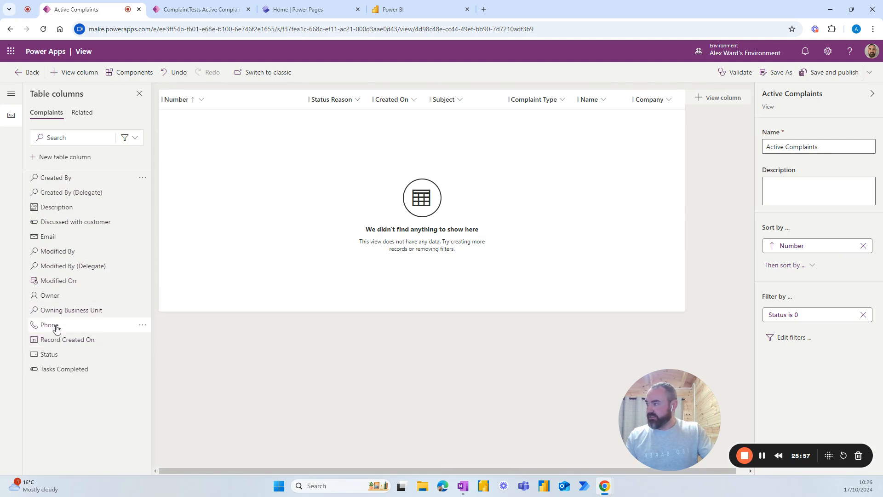
{"action": "left_click", "coordinate": [48, 296]}
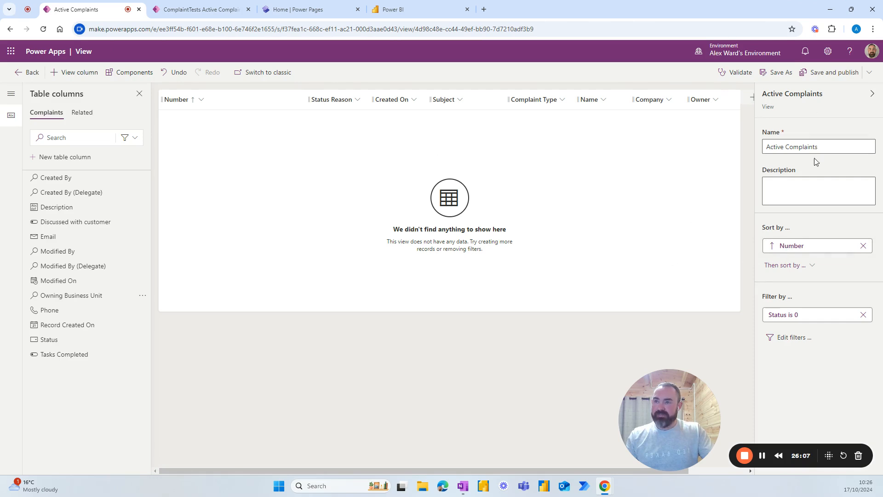
{"action": "left_click", "coordinate": [821, 72]}
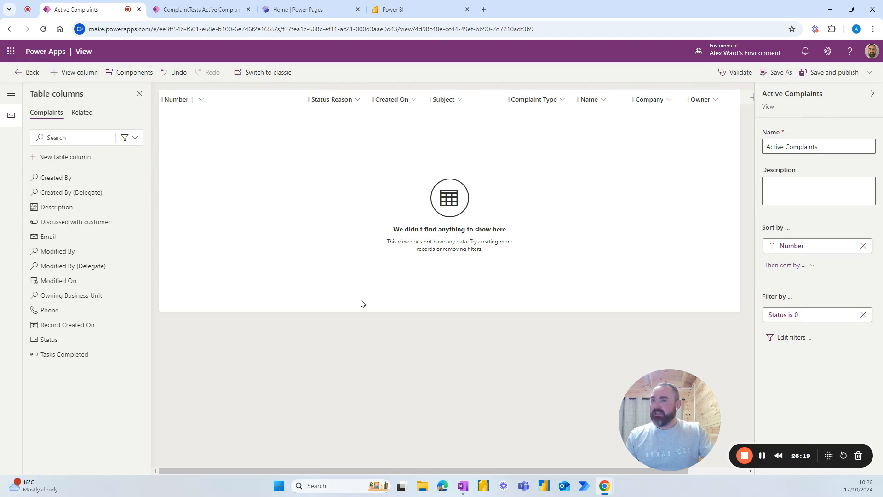
Step: Add the Power Apps grid control to the view from Get more components
{"action": "left_click", "coordinate": [125, 73]}
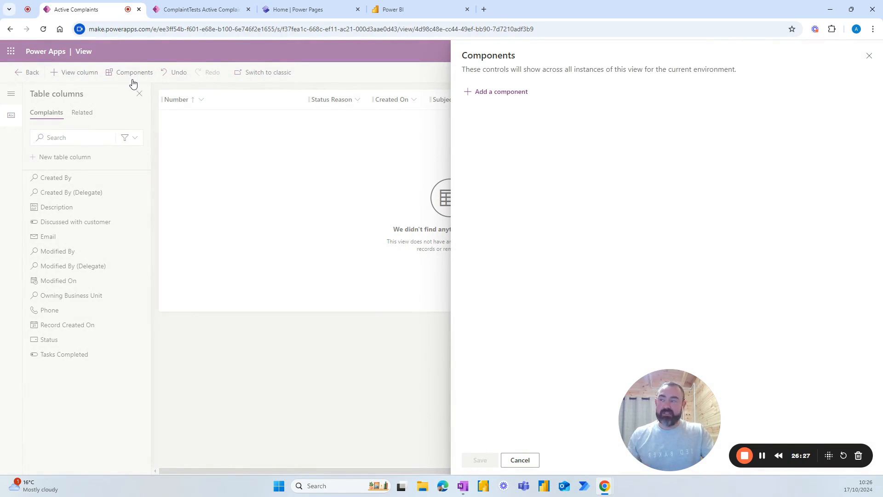
{"action": "left_click", "coordinate": [481, 95]}
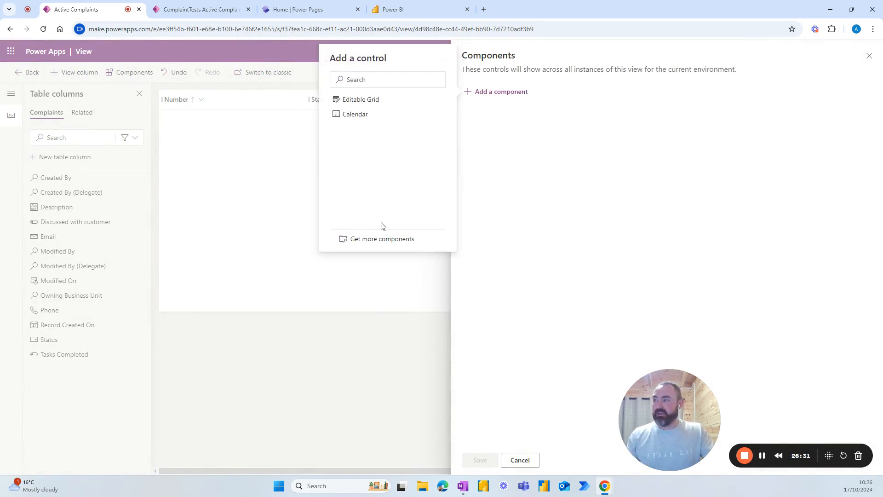
{"action": "left_click", "coordinate": [384, 244]}
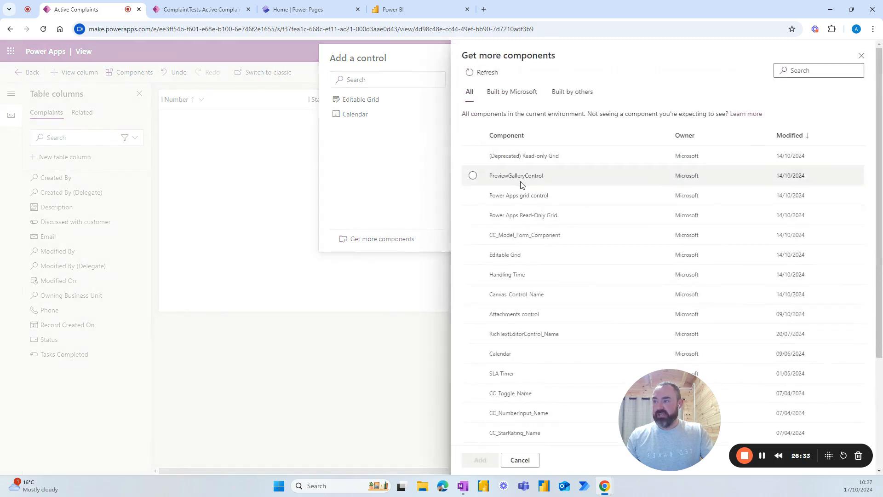
{"action": "left_click", "coordinate": [523, 199]}
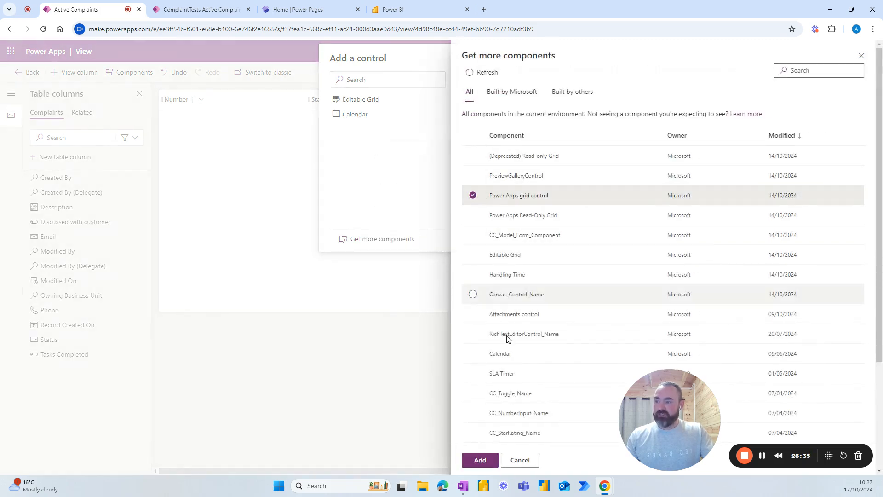
{"action": "left_click", "coordinate": [481, 460]}
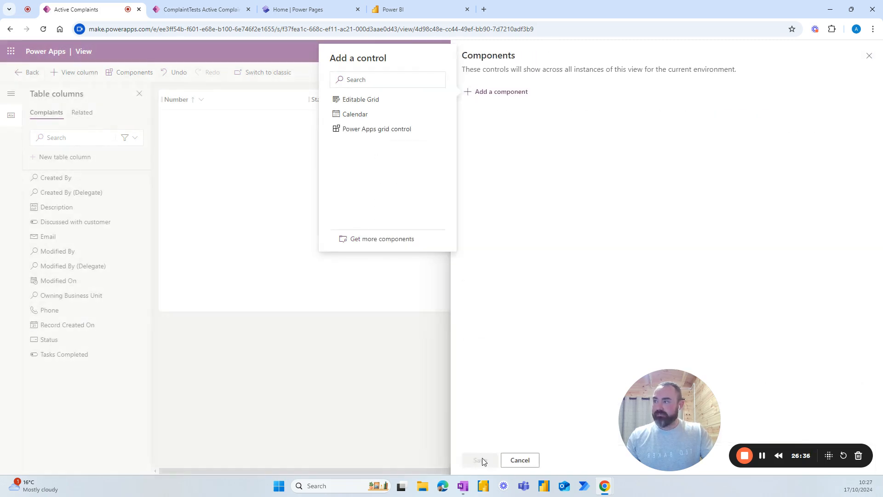
Step: Set the grid's child items table to ComplaintTasks with the Active ComplaintTasks view
{"action": "left_click", "coordinate": [386, 130]}
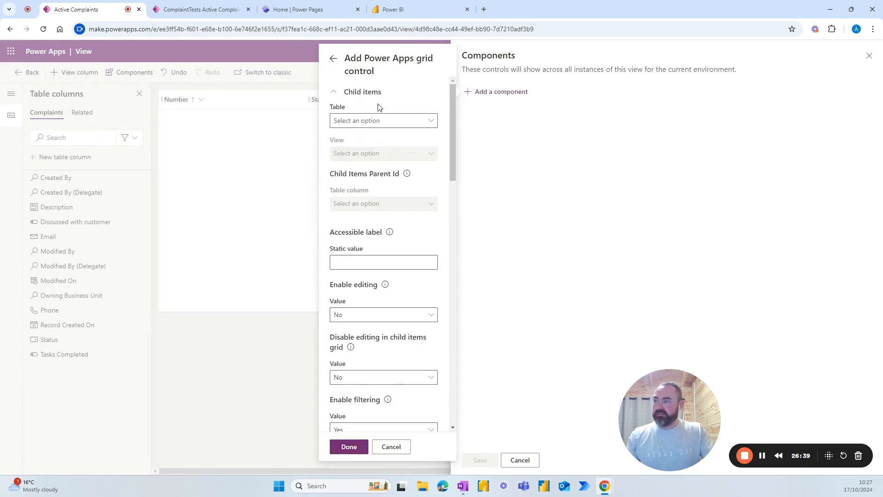
{"action": "left_click", "coordinate": [430, 122]}
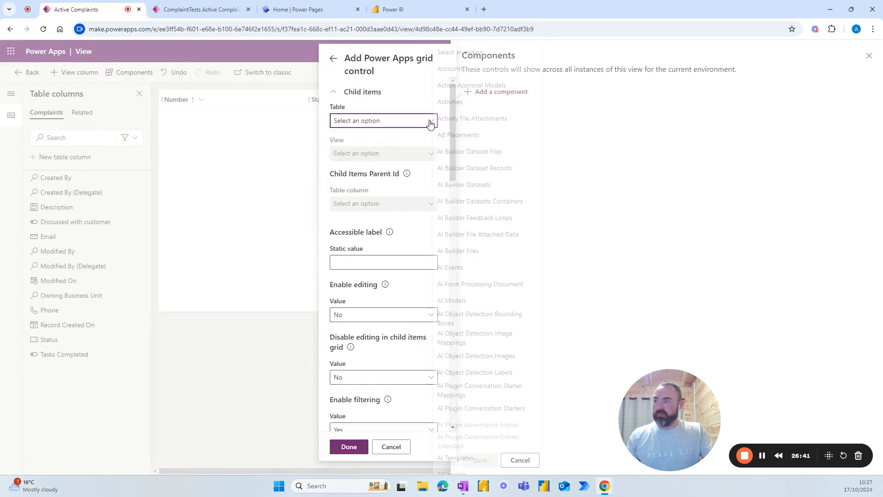
{"action": "scroll", "coordinate": [480, 161], "scroll_direction": "down", "scroll_amount": 15}
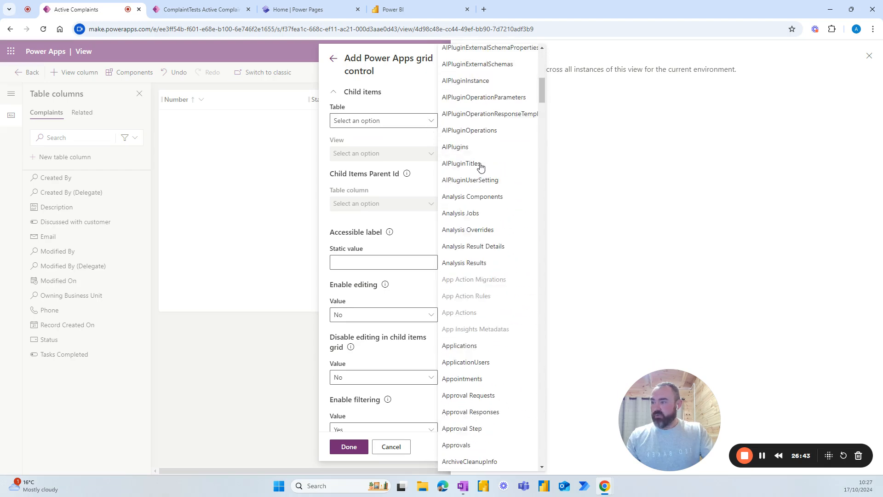
{"action": "scroll", "coordinate": [480, 172], "scroll_direction": "down", "scroll_amount": 7}
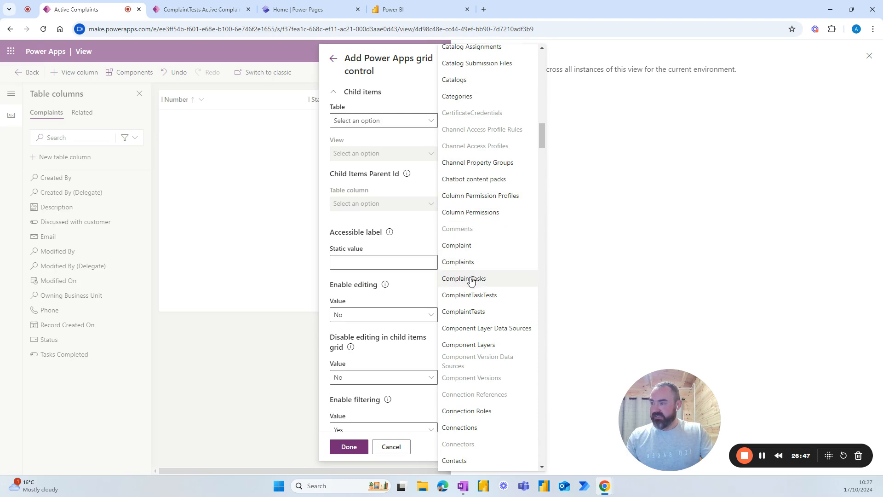
{"action": "left_click", "coordinate": [470, 279]}
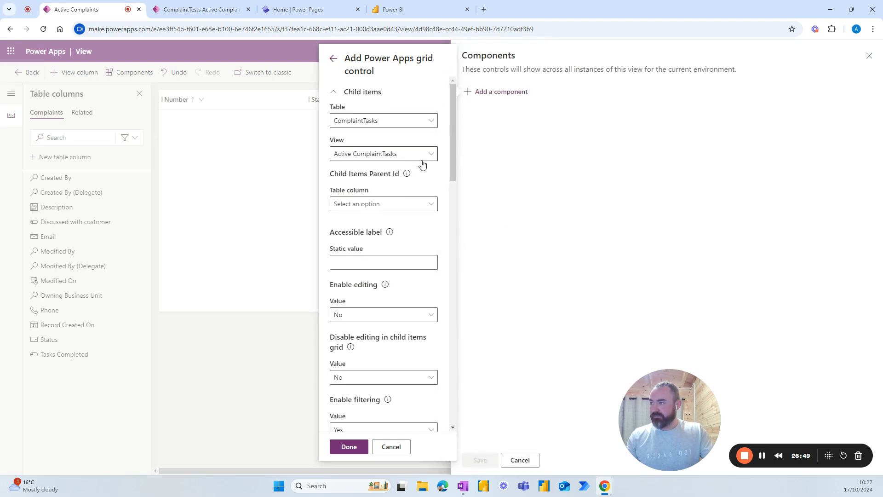
{"action": "left_click", "coordinate": [412, 159]}
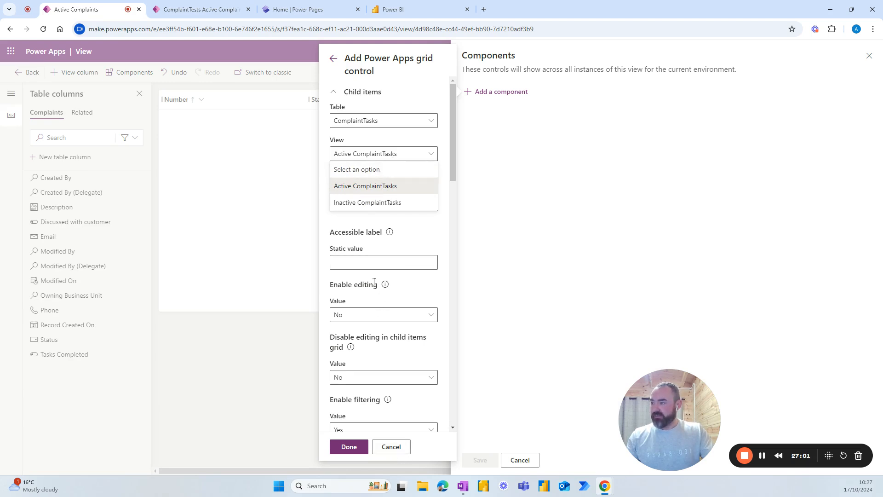
{"action": "left_click", "coordinate": [361, 192]}
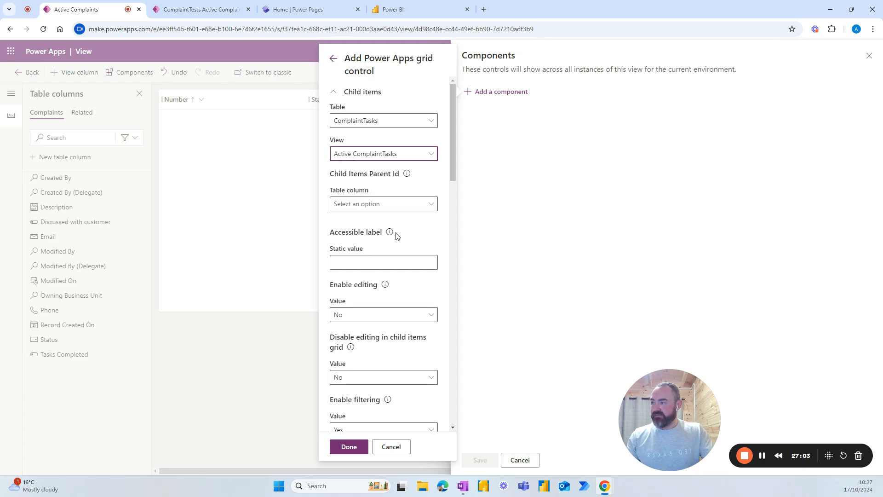
{"action": "scroll", "coordinate": [411, 269], "scroll_direction": "down", "scroll_amount": 1}
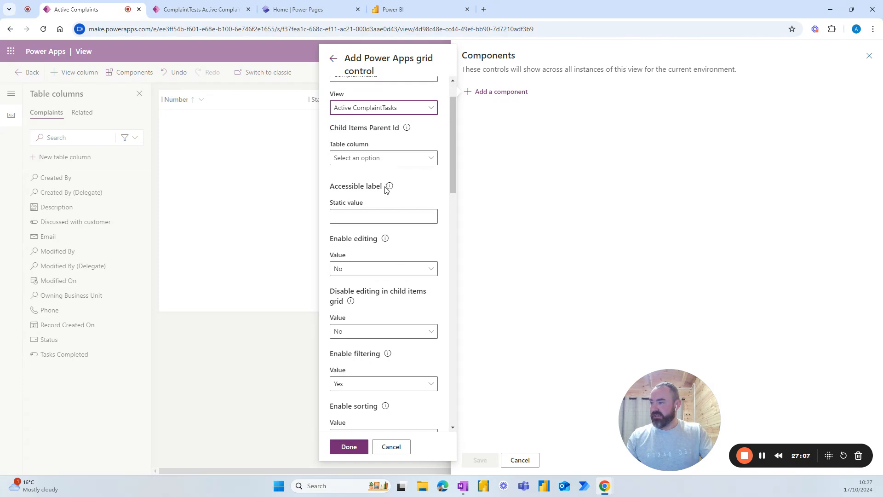
{"action": "scroll", "coordinate": [385, 191], "scroll_direction": "down", "scroll_amount": 8}
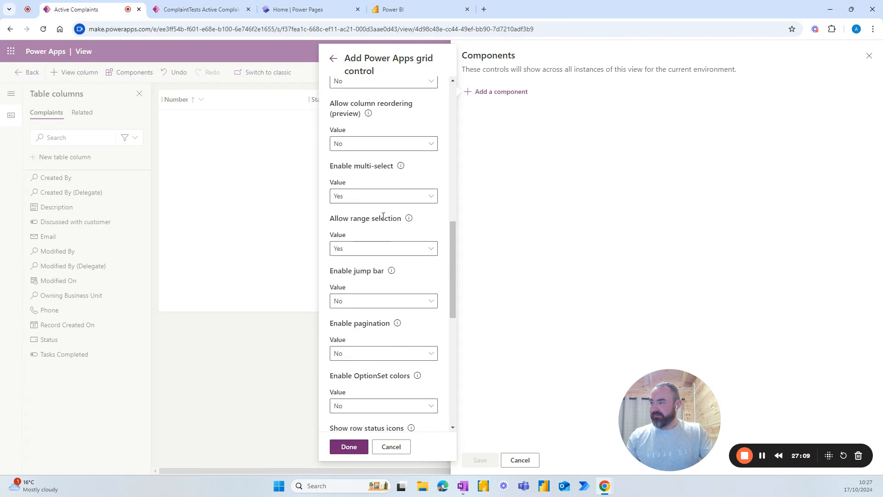
{"action": "scroll", "coordinate": [387, 250], "scroll_direction": "down", "scroll_amount": 4}
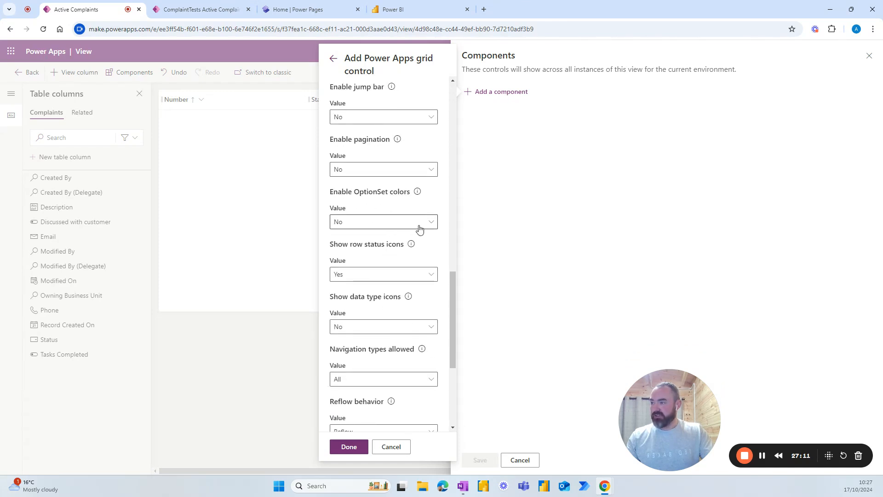
Step: Turn on OptionSet colors for the grid, finish, and save the component changes
{"action": "left_click", "coordinate": [424, 226]}
{"action": "left_click", "coordinate": [355, 243]}
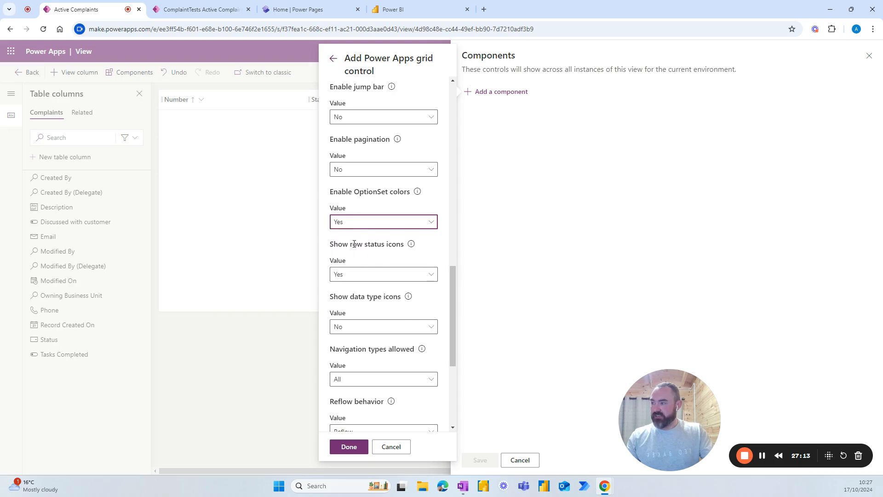
{"action": "left_click", "coordinate": [351, 448]}
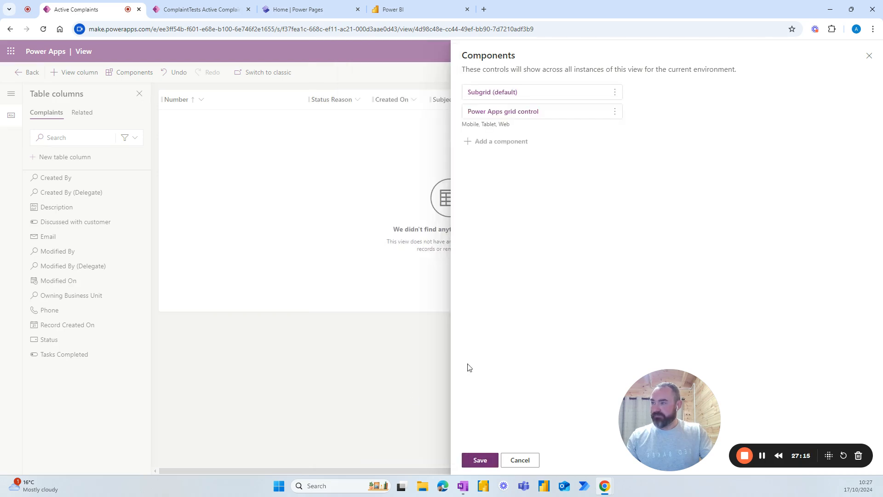
{"action": "left_click", "coordinate": [480, 460]}
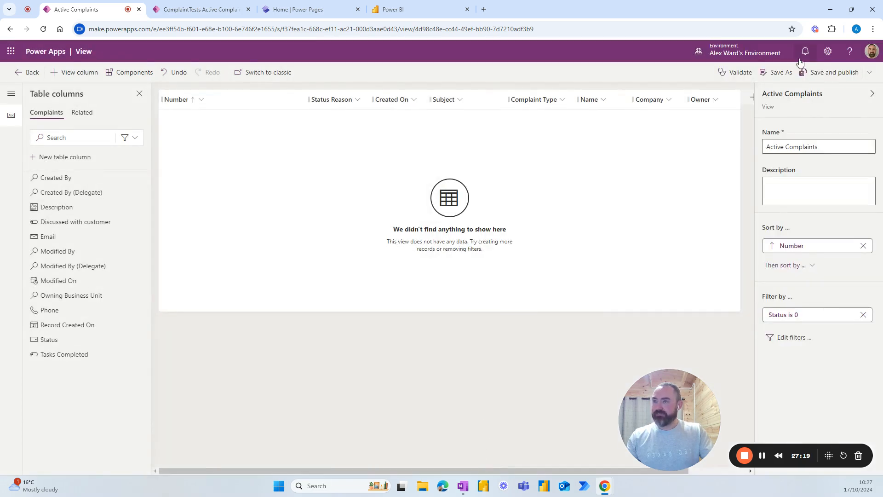
Step: Publish the Active Complaints view, then bring up the ComplaintTasks table's views list
{"action": "left_click", "coordinate": [819, 69]}
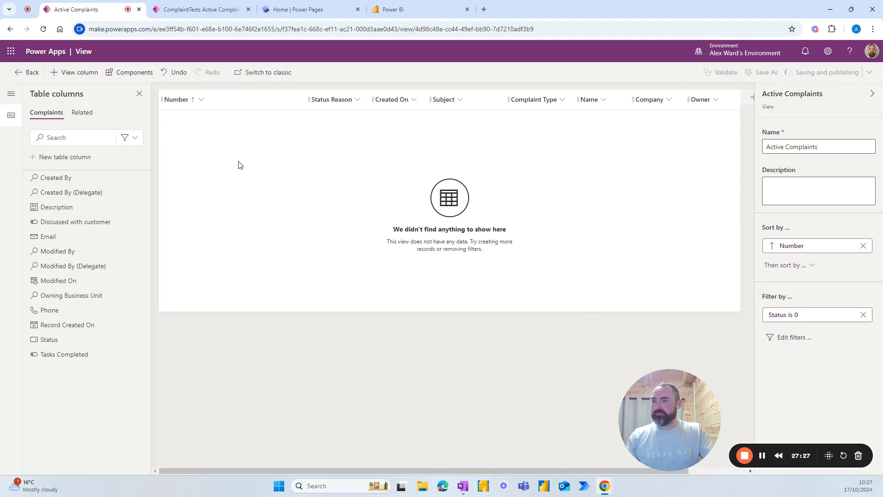
{"action": "left_click", "coordinate": [23, 74]}
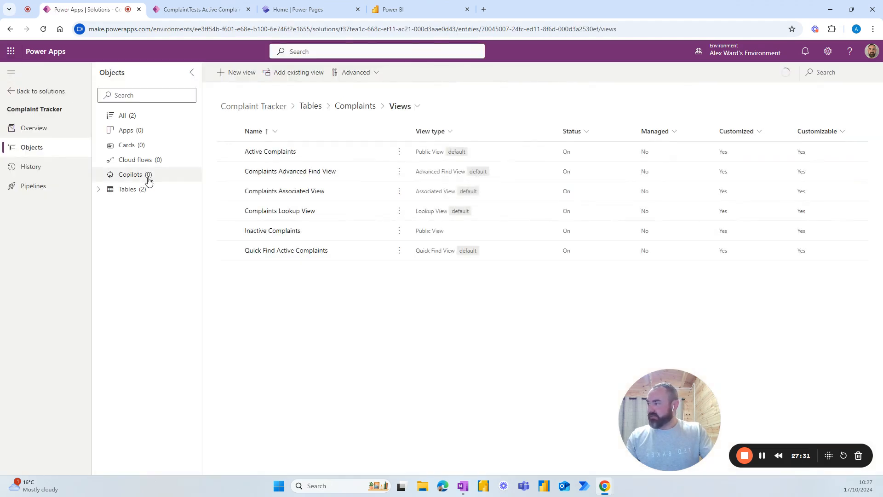
{"action": "left_click", "coordinate": [101, 191]}
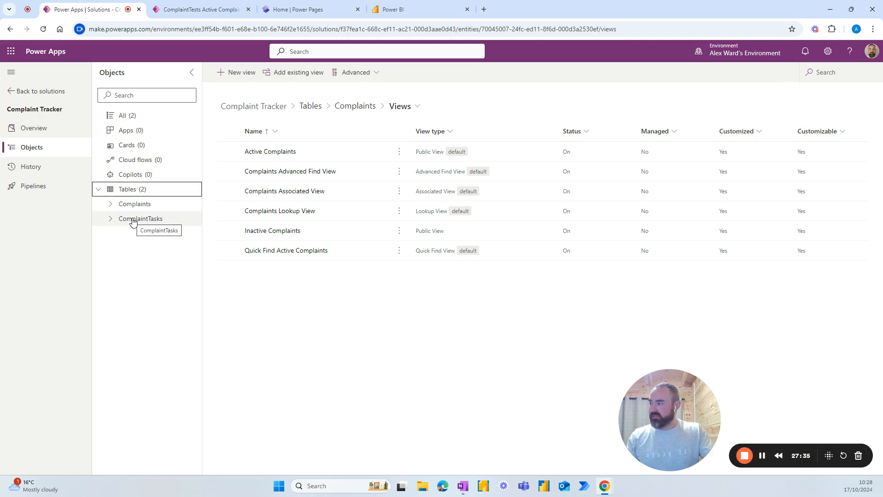
{"action": "left_click", "coordinate": [133, 220]}
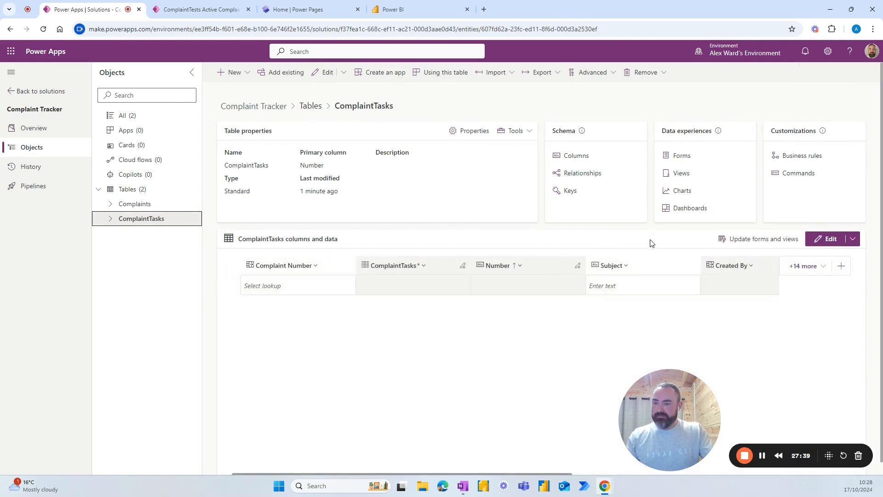
{"action": "left_click", "coordinate": [679, 177]}
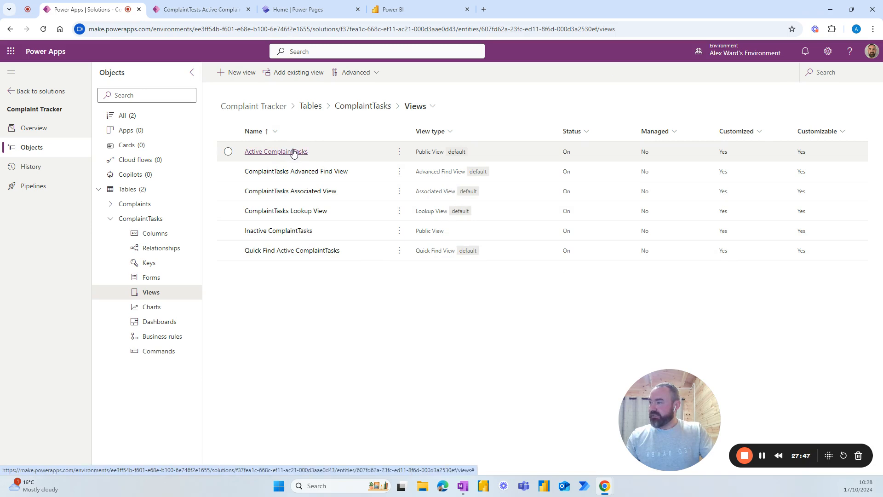
Step: Create a ComplaintTasks view named 'All Complaint Tasks' with AI column suggestions turned off
{"action": "left_click", "coordinate": [226, 77]}
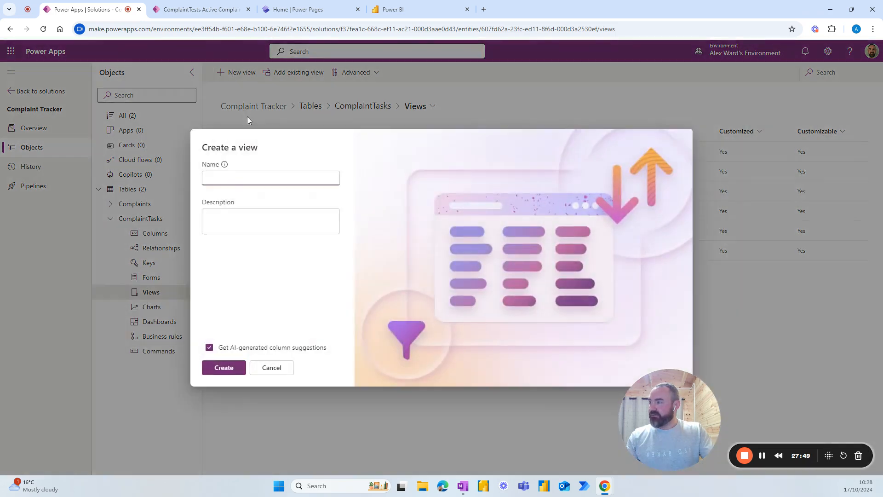
{"action": "type", "text": "All Complain"}
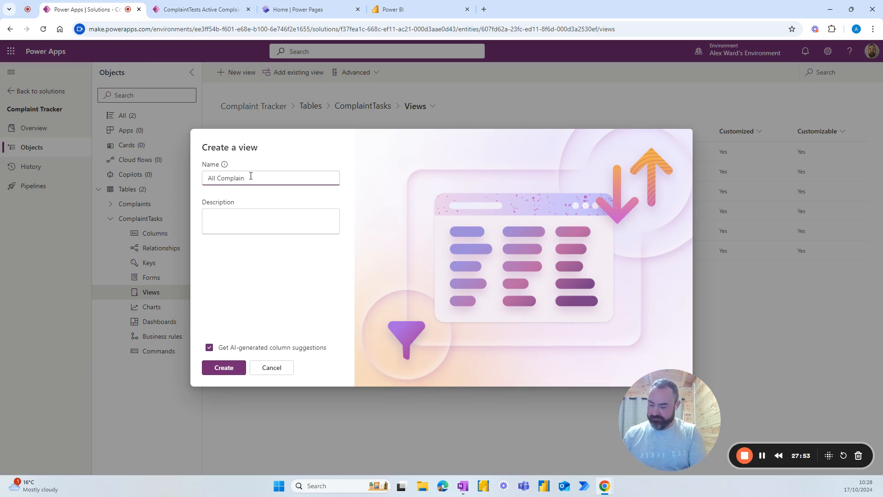
{"action": "type", "text": "t Tasks"}
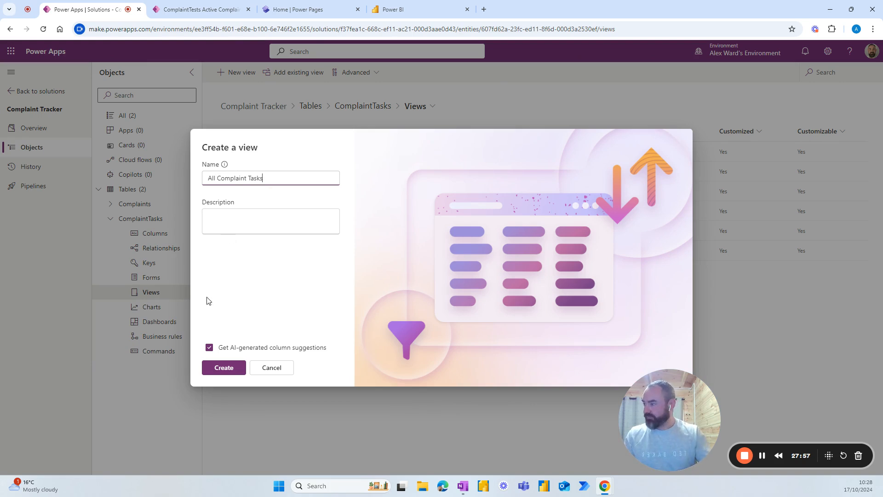
{"action": "left_click", "coordinate": [209, 347]}
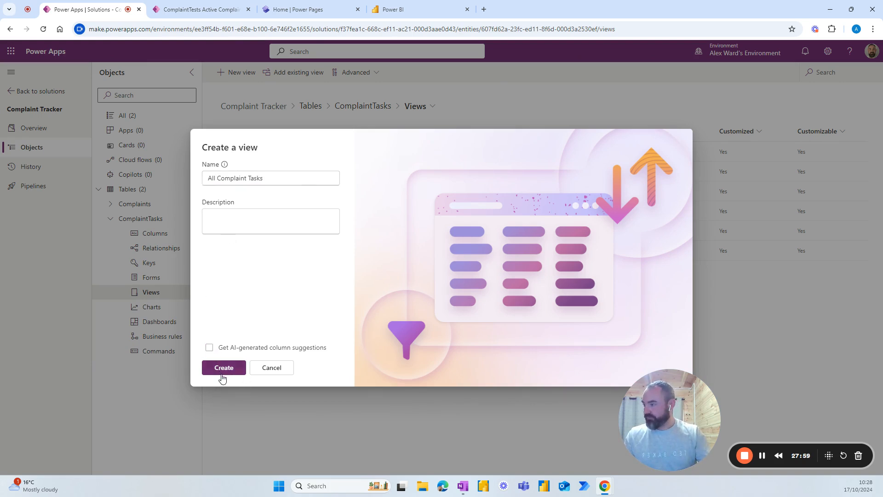
{"action": "left_click", "coordinate": [222, 370]}
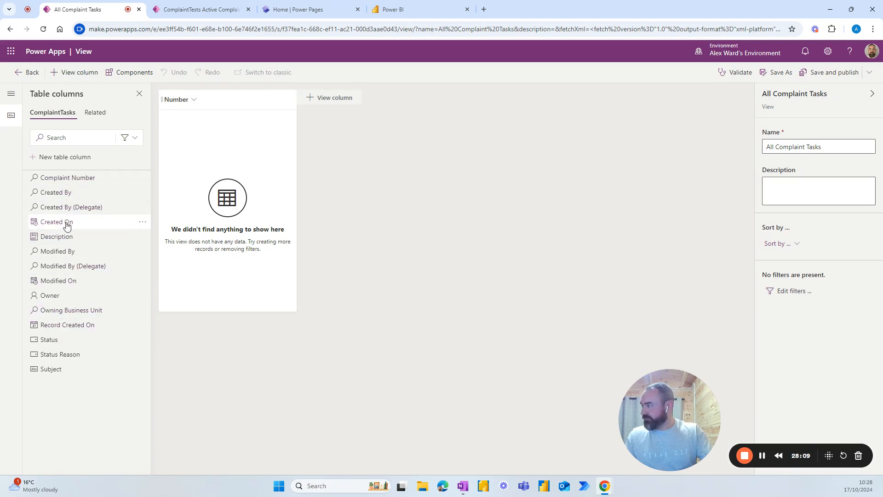
Step: Add Status Reason, Modified On, Subject and Owner columns to the All Complaint Tasks view
{"action": "mouse_move", "coordinate": [75, 214]}
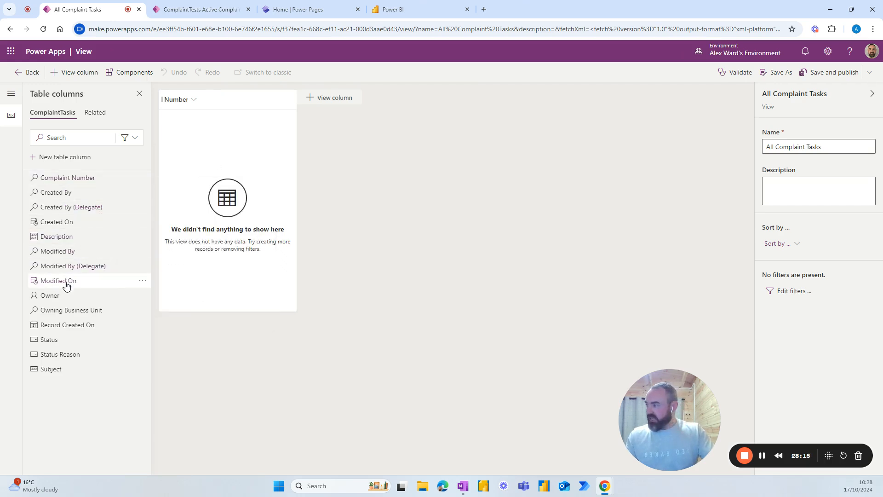
{"action": "left_click", "coordinate": [58, 354]}
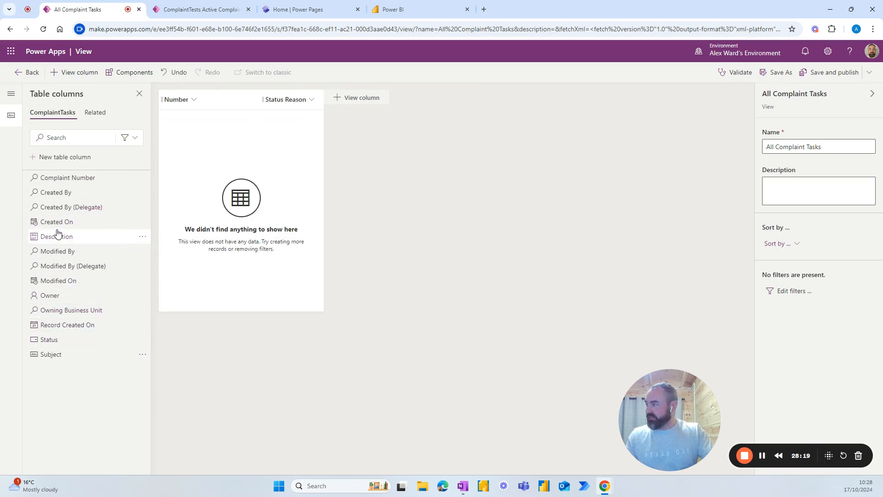
{"action": "left_click", "coordinate": [56, 281]}
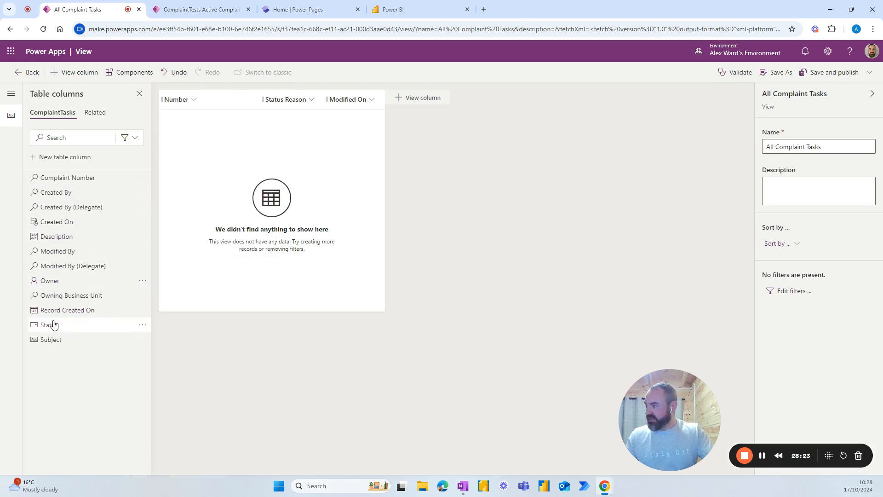
{"action": "left_click", "coordinate": [53, 340]}
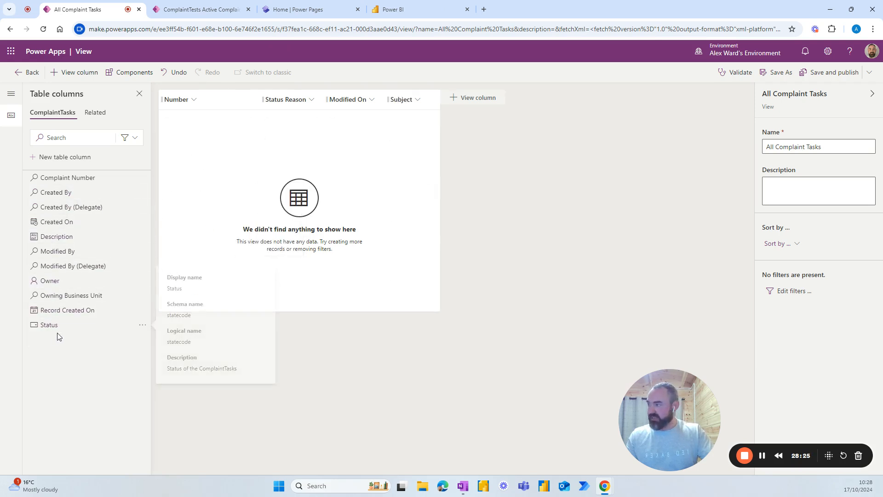
{"action": "left_click", "coordinate": [54, 286]}
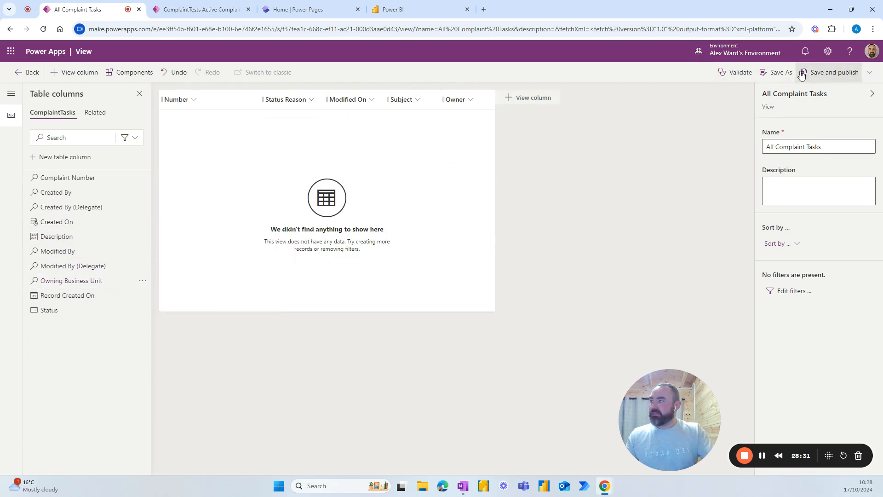
Step: Save and publish the view, dismiss the tip, and return to the views list
{"action": "left_click", "coordinate": [826, 72]}
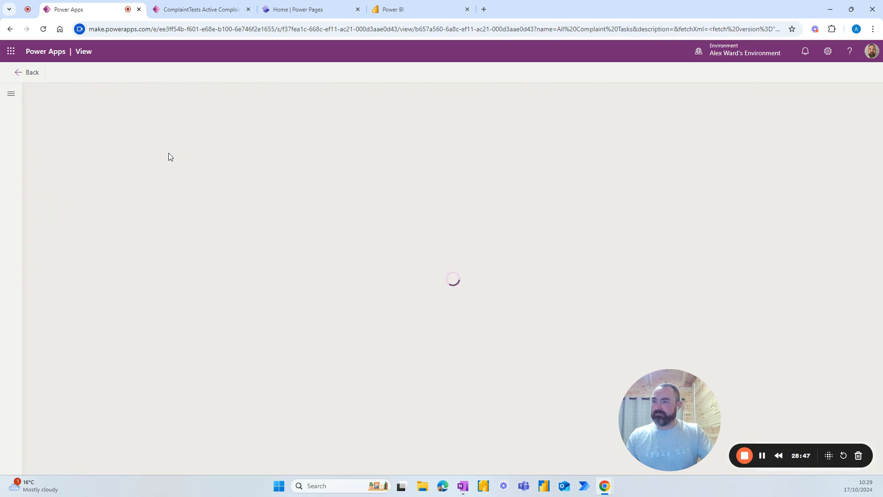
{"action": "left_click", "coordinate": [220, 150]}
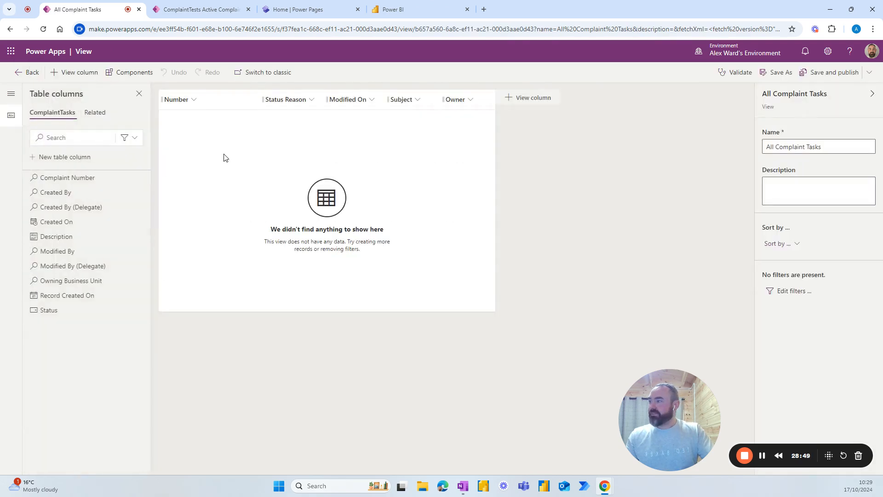
{"action": "left_click", "coordinate": [27, 73]}
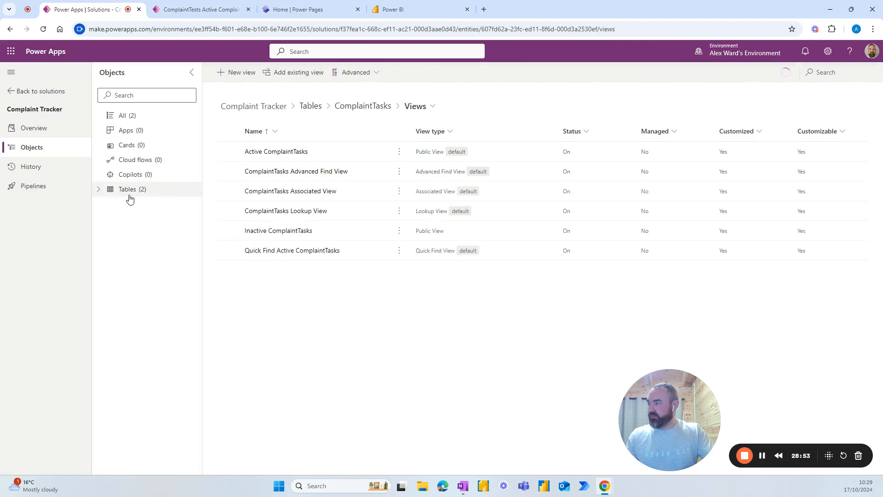
Step: Open the Complaints table's New Complaint form in the form designer
{"action": "left_click", "coordinate": [96, 190]}
{"action": "left_click", "coordinate": [134, 204]}
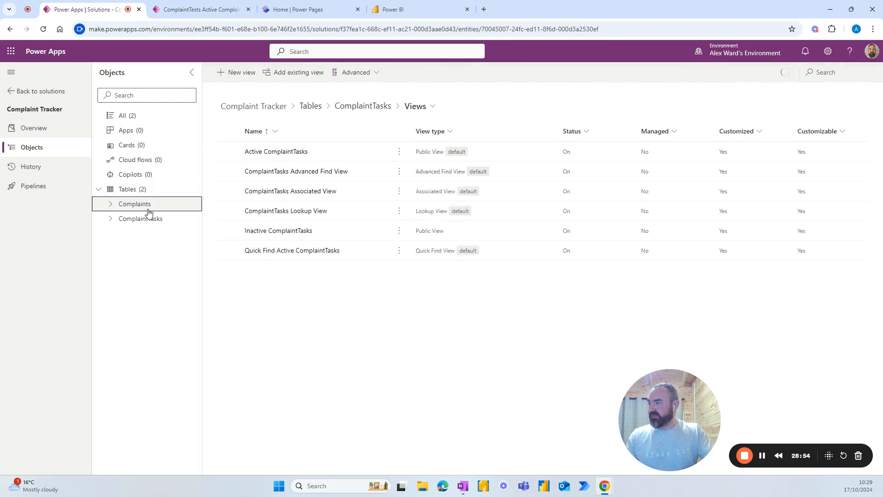
{"action": "left_click", "coordinate": [680, 157]}
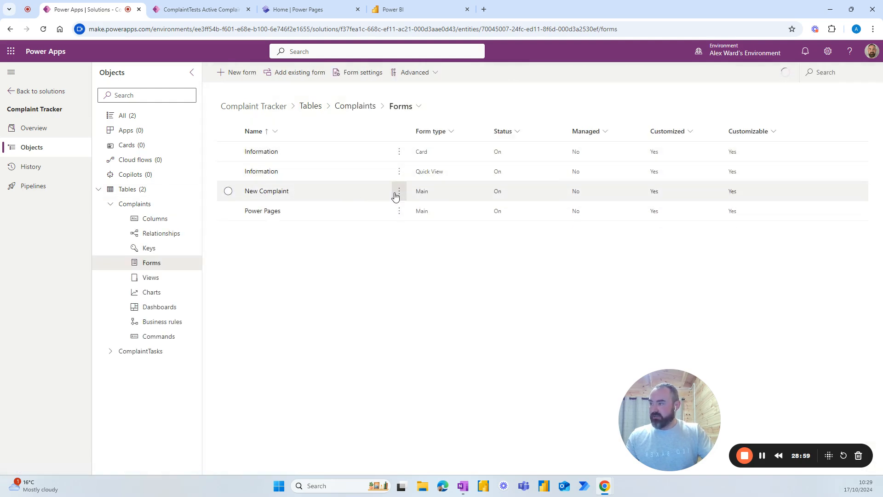
{"action": "left_click", "coordinate": [399, 193]}
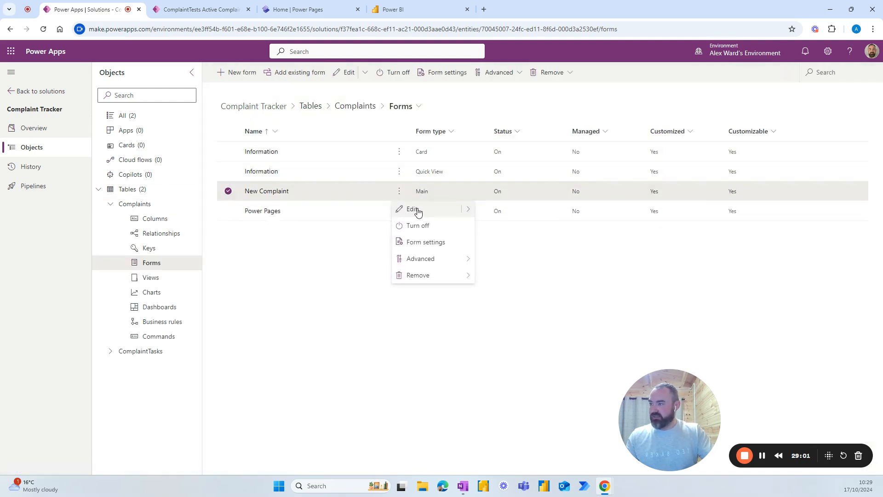
{"action": "left_click", "coordinate": [412, 210]}
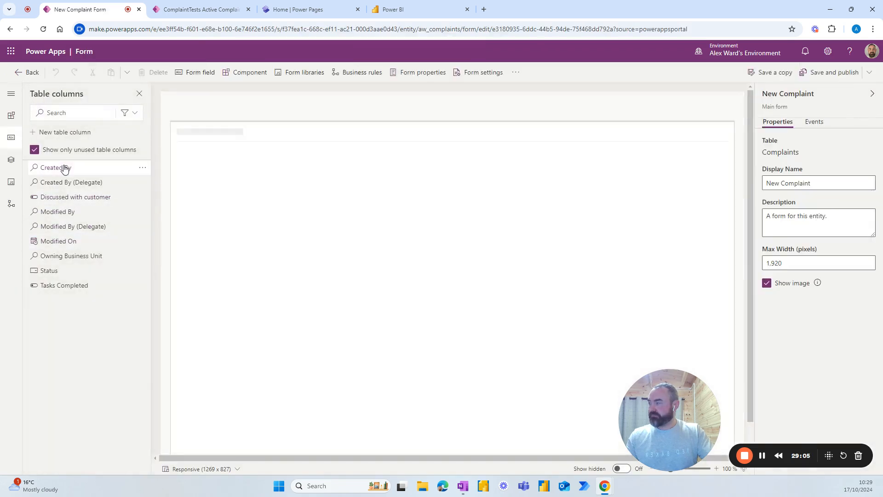
Step: Set the Tasks subgrid's default view to All Complaint Tasks
{"action": "mouse_move", "coordinate": [66, 170]}
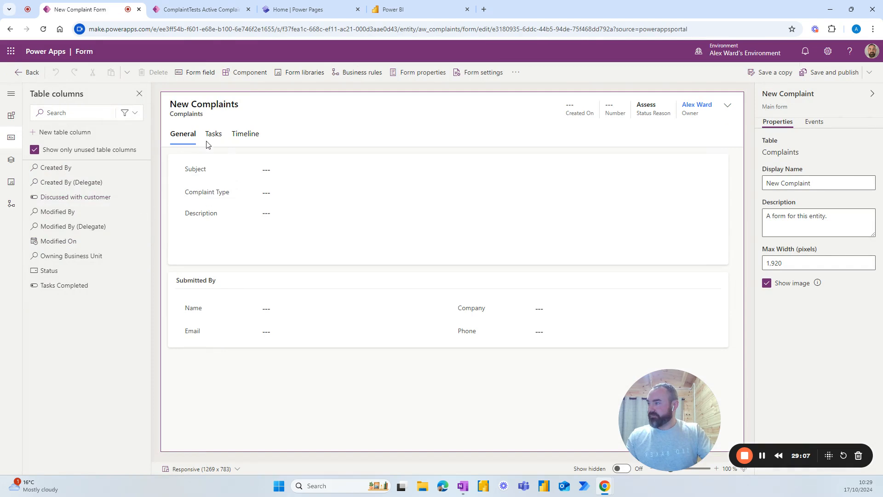
{"action": "left_click", "coordinate": [214, 135]}
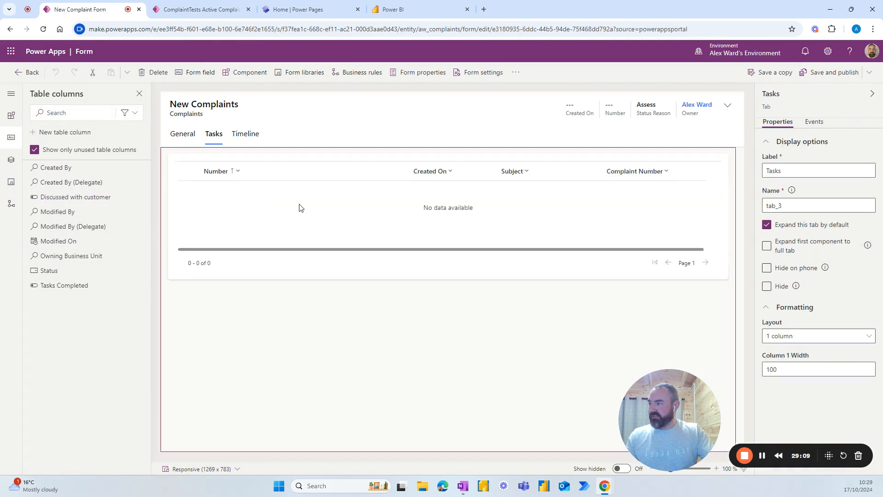
{"action": "left_click", "coordinate": [319, 172]}
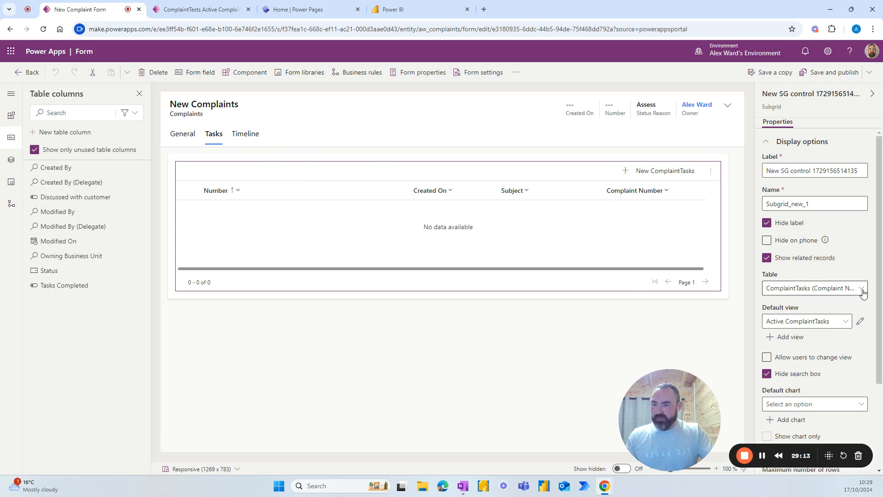
{"action": "left_click", "coordinate": [843, 324]}
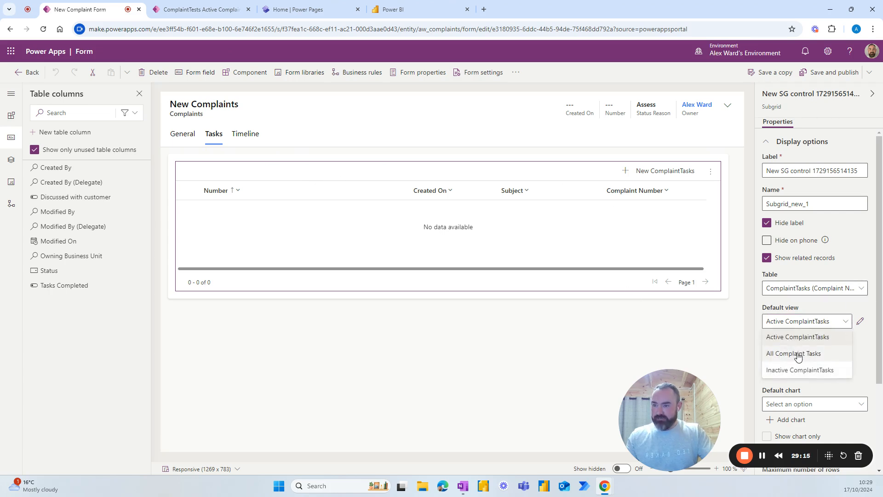
{"action": "left_click", "coordinate": [797, 355]}
{"action": "scroll", "coordinate": [771, 373], "scroll_direction": "down", "scroll_amount": 3}
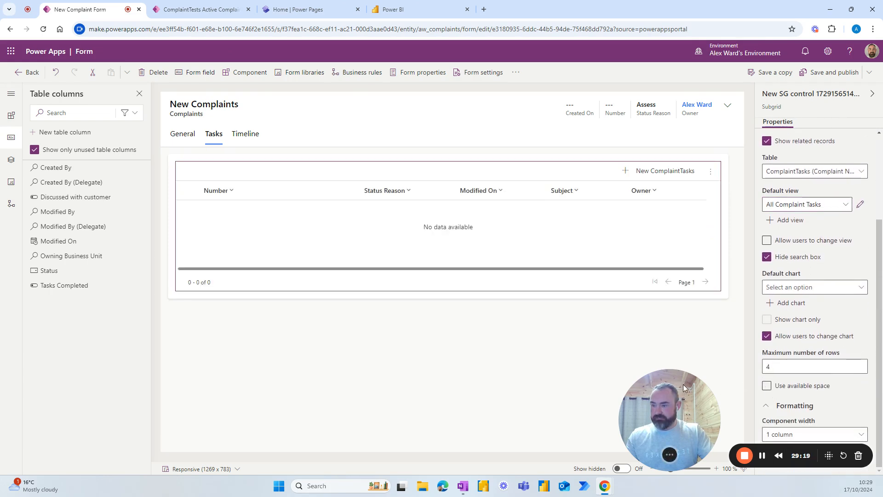
{"action": "left_click_drag", "start_coordinate": [683, 385], "coordinate": [584, 395]}
{"action": "left_click", "coordinate": [480, 337]}
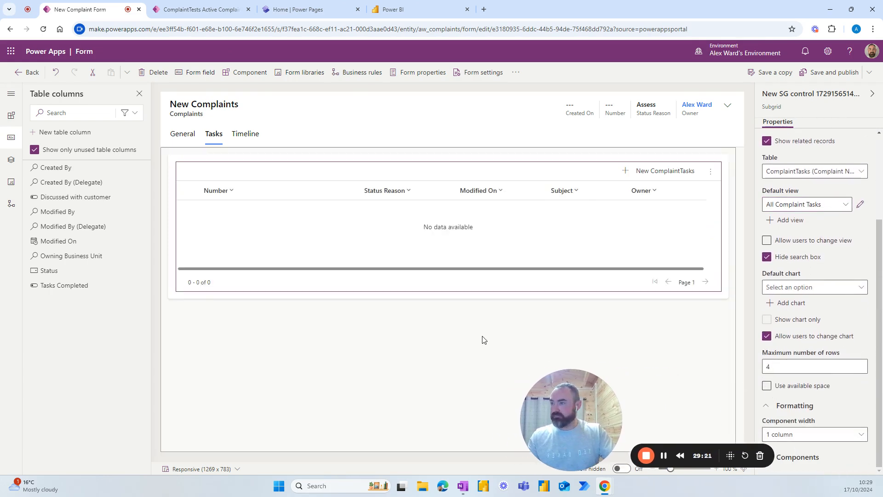
Step: Save and publish the New Complaint form and return to the forms list
{"action": "left_click", "coordinate": [817, 75]}
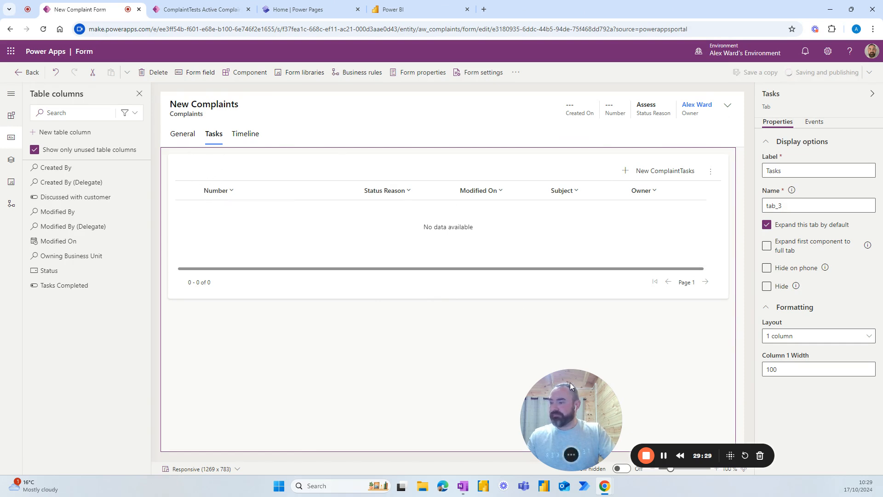
{"action": "left_click_drag", "start_coordinate": [579, 377], "coordinate": [664, 374]}
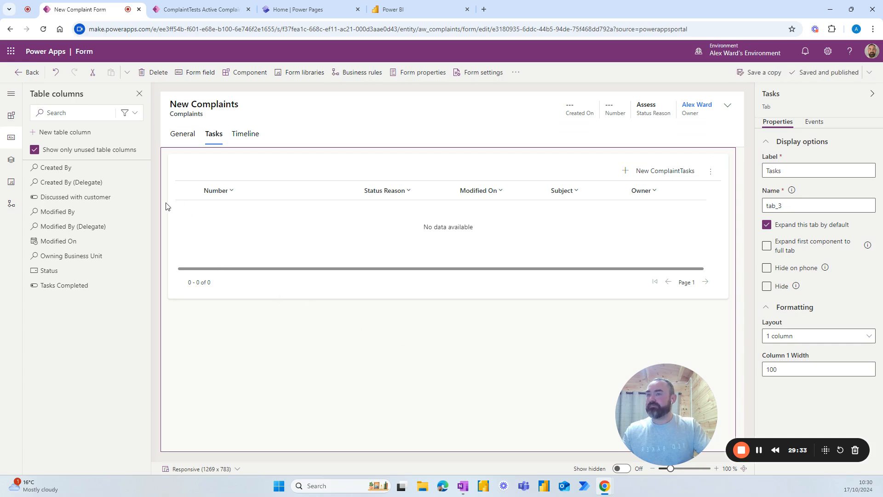
{"action": "left_click", "coordinate": [32, 73]}
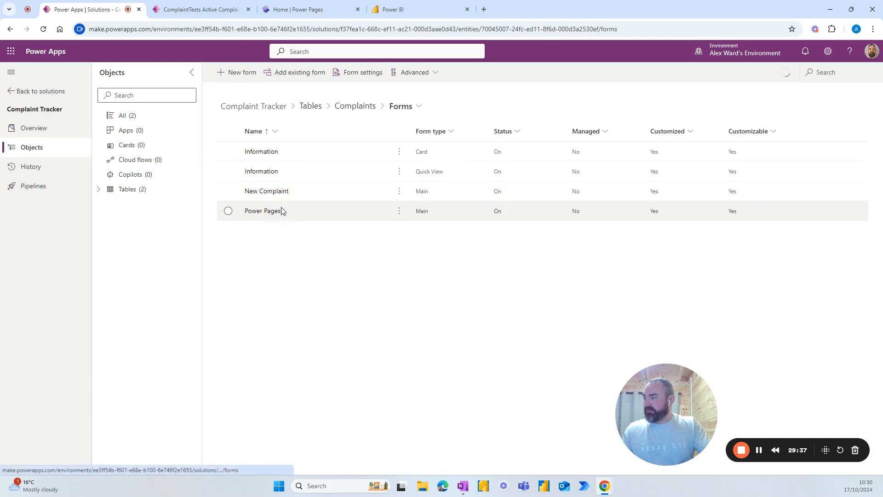
Step: Open the Complaints table's Active Complaints view for editing
{"action": "left_click", "coordinate": [343, 106]}
{"action": "left_click", "coordinate": [680, 173]}
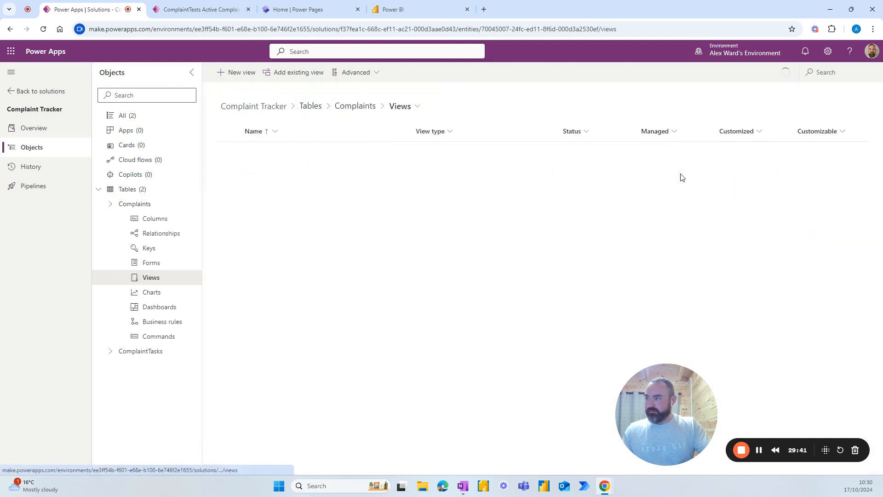
{"action": "left_click", "coordinate": [397, 152]}
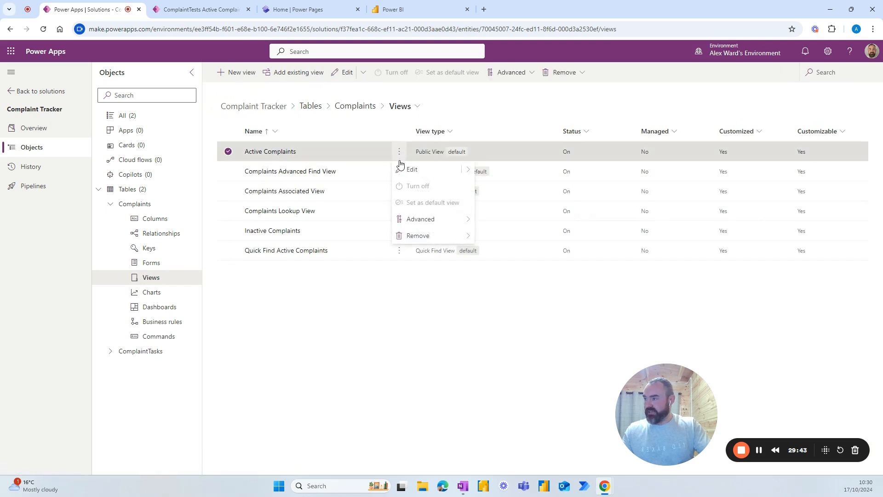
{"action": "left_click", "coordinate": [413, 172]}
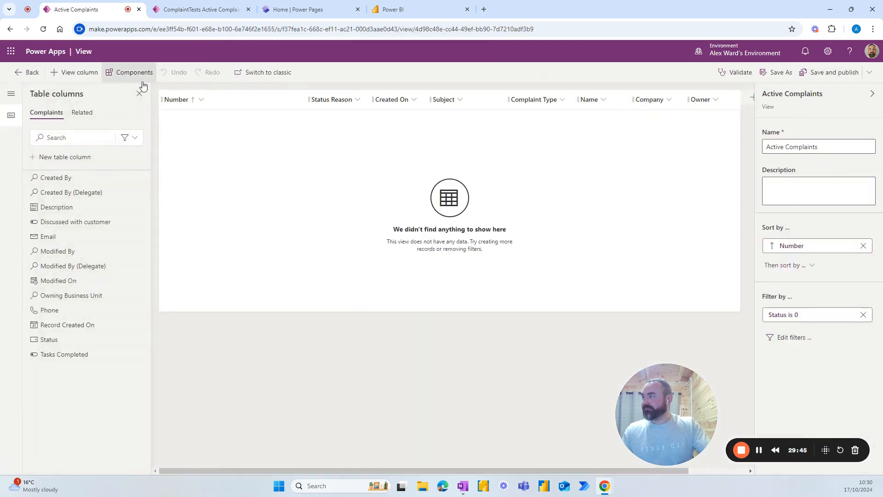
Step: Set the grid control's child items view to All Complaint Tasks and publish the view
{"action": "left_click", "coordinate": [132, 73]}
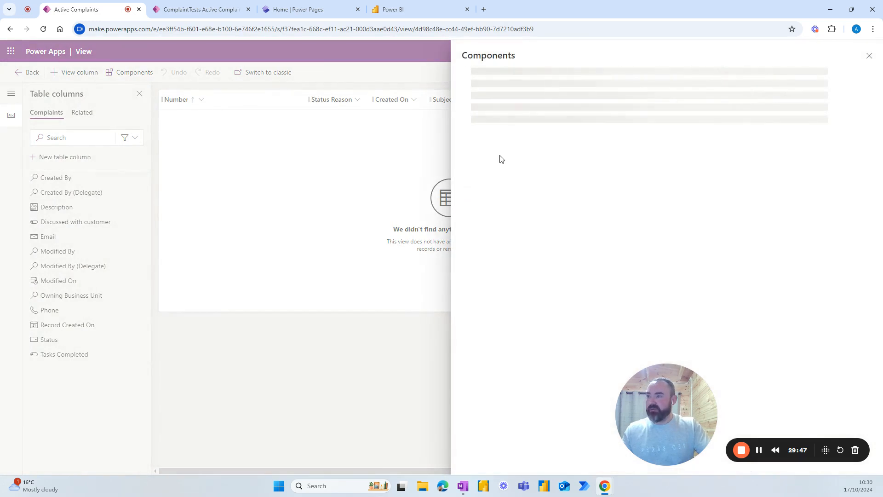
{"action": "left_click", "coordinate": [525, 113]}
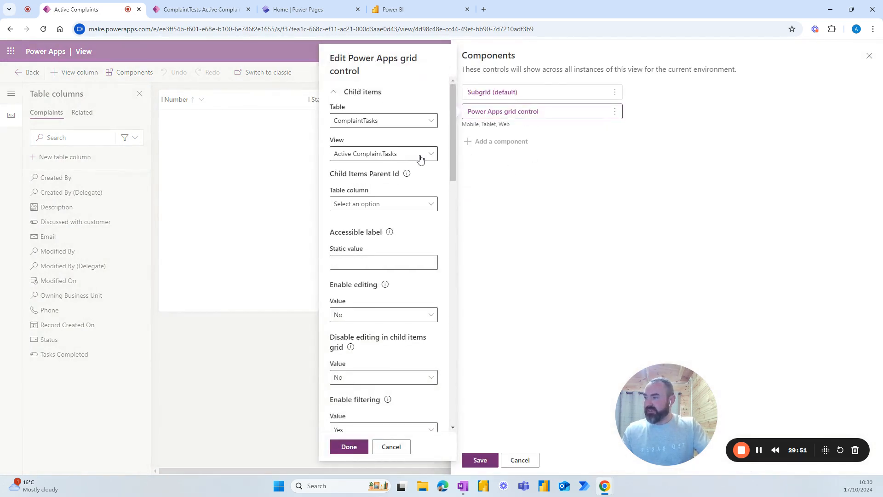
{"action": "left_click", "coordinate": [421, 156]}
{"action": "left_click", "coordinate": [376, 187]}
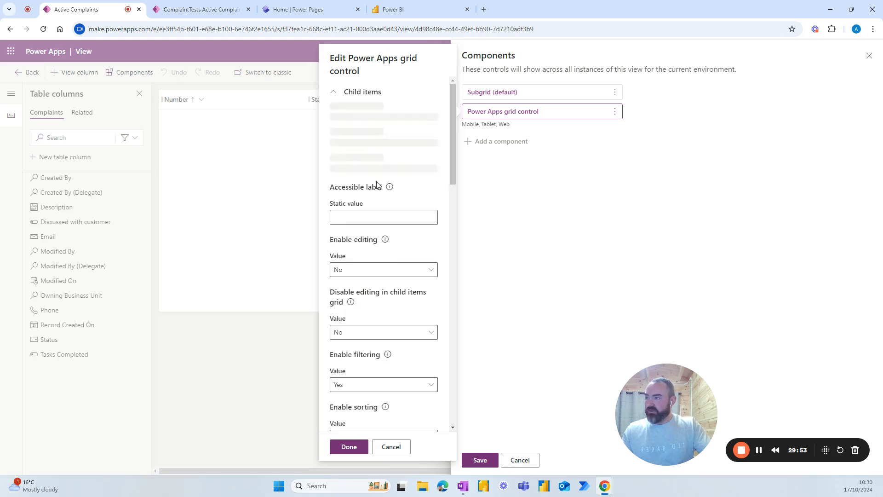
{"action": "left_click", "coordinate": [349, 449]}
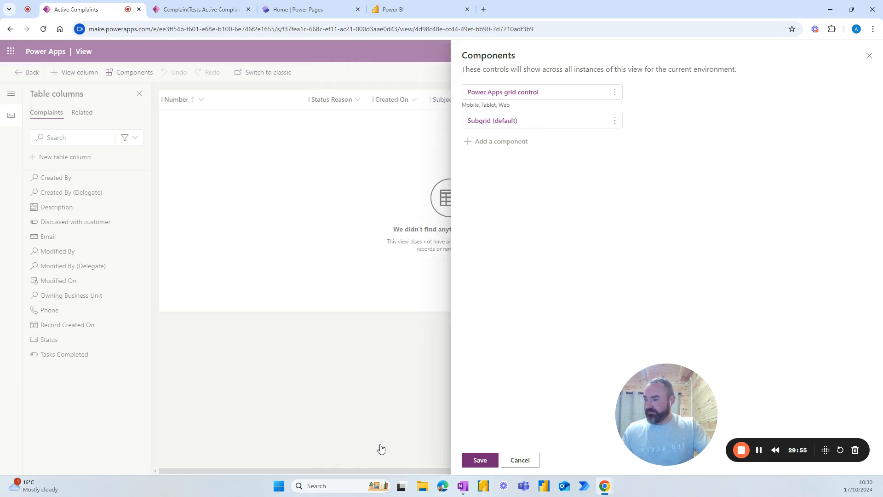
{"action": "left_click", "coordinate": [480, 460]}
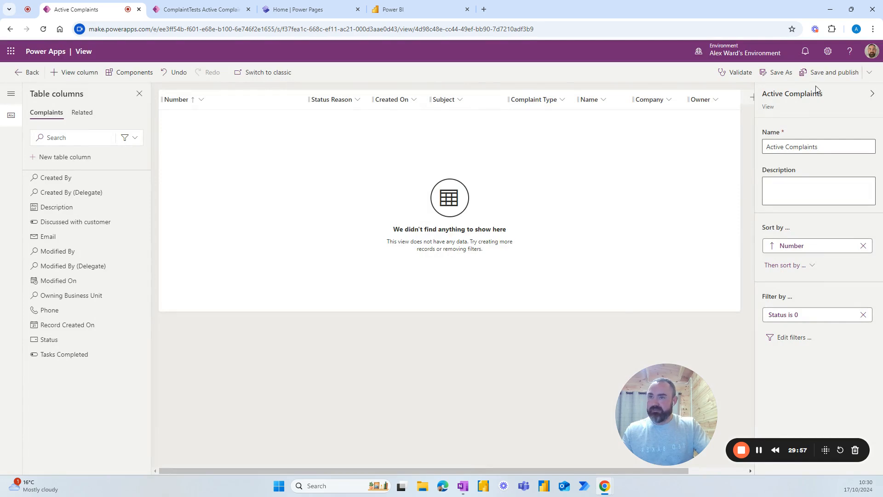
{"action": "left_click", "coordinate": [828, 74]}
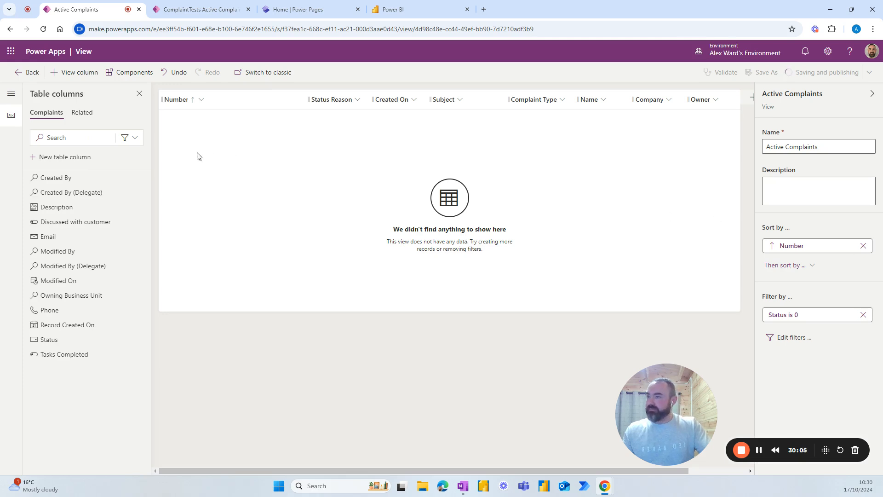
{"action": "left_click", "coordinate": [24, 74]}
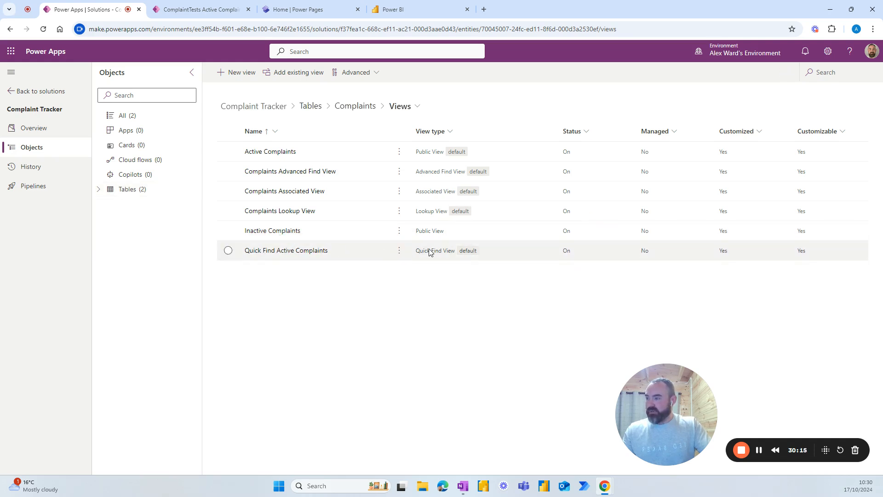
Step: Edit Quick Find Active Complaints, adding Status Reason, Company, Name and Owner columns
{"action": "left_click", "coordinate": [399, 252]}
{"action": "left_click", "coordinate": [410, 268]}
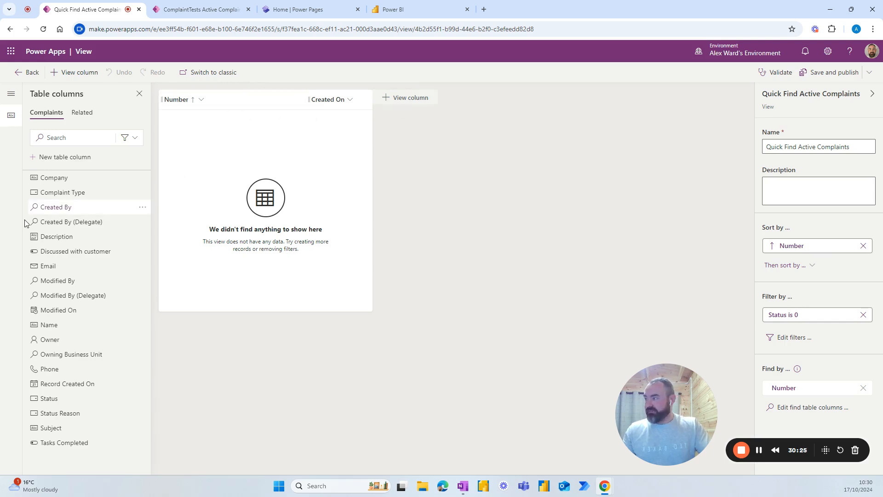
{"action": "left_click", "coordinate": [56, 414]}
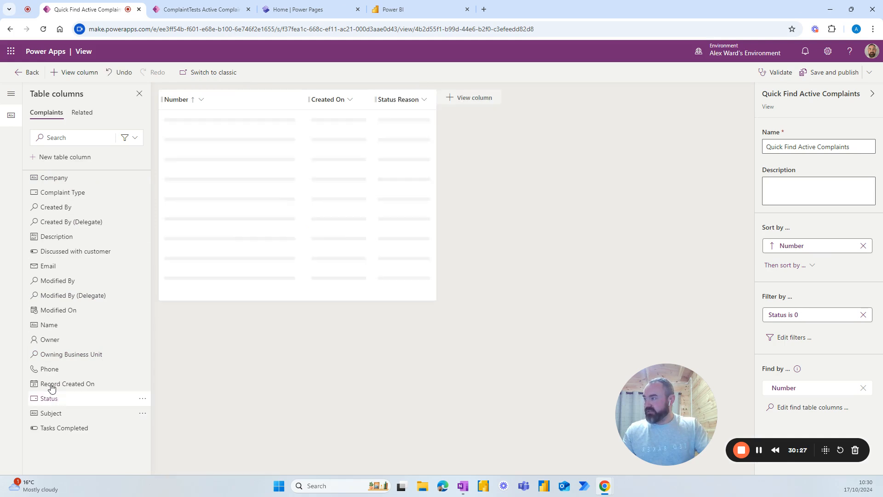
{"action": "left_click", "coordinate": [52, 177]}
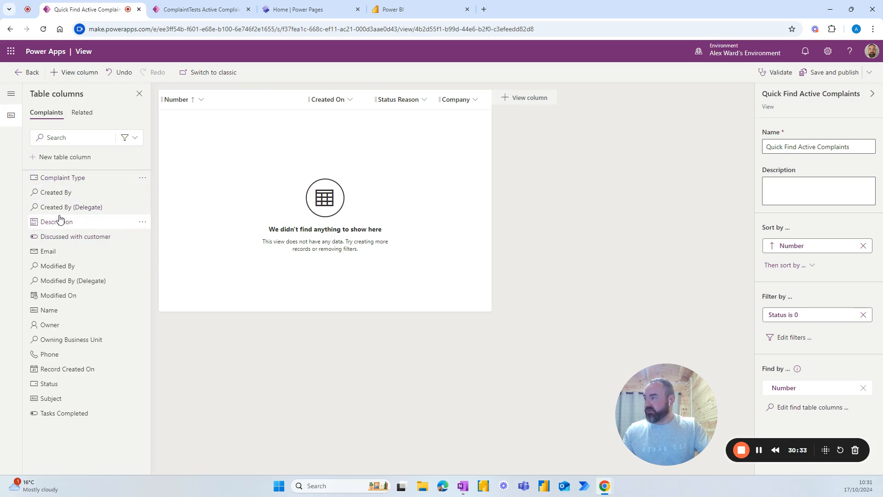
{"action": "mouse_move", "coordinate": [51, 251]}
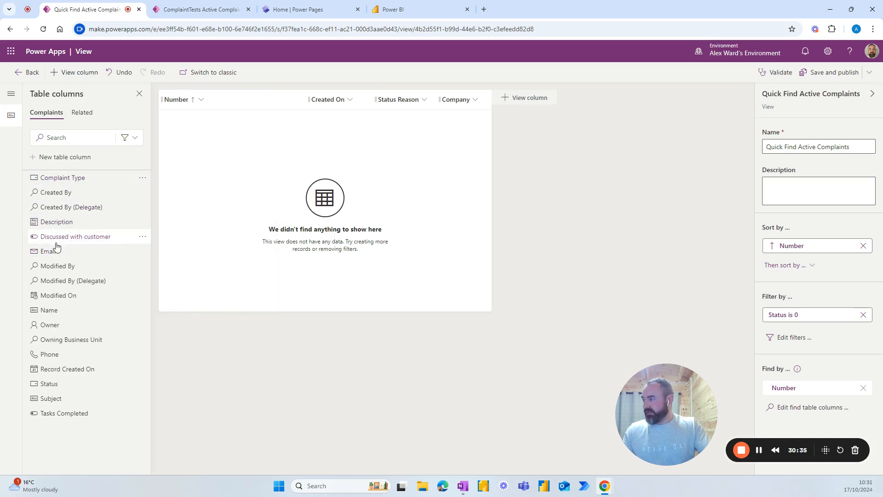
{"action": "left_click", "coordinate": [46, 312]}
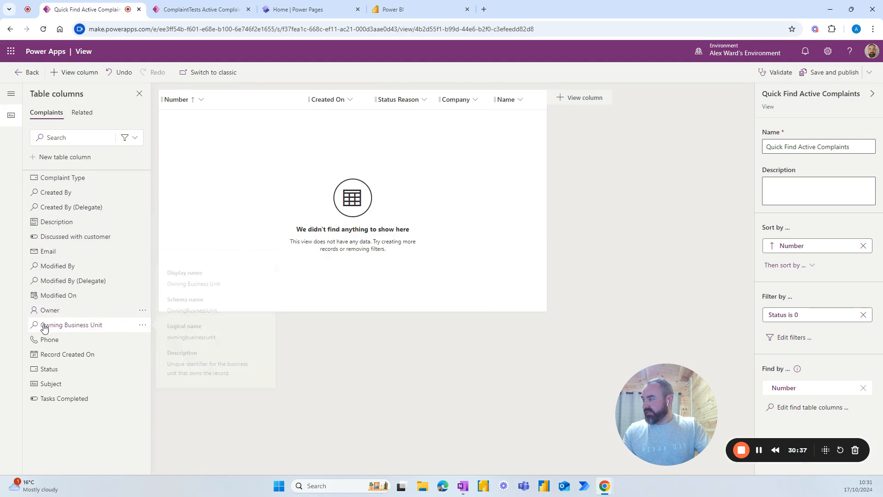
{"action": "left_click", "coordinate": [46, 311]}
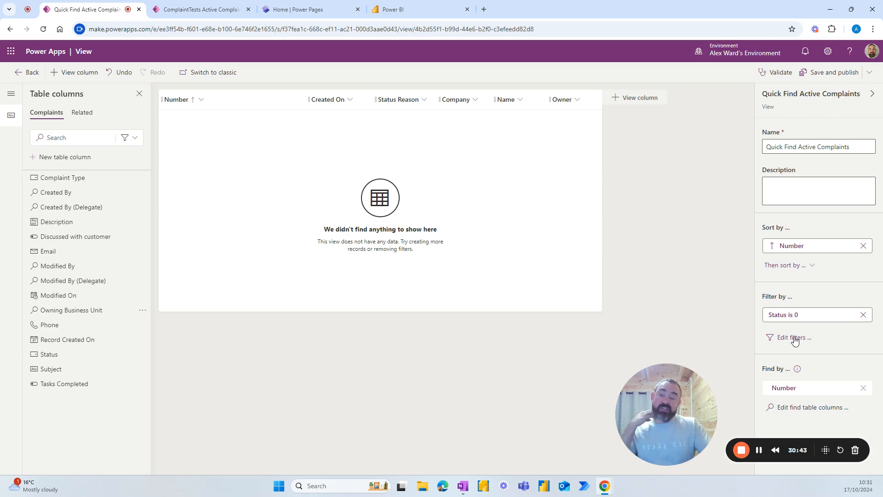
Step: Make Company and Discussed with customer quick find search columns
{"action": "left_click", "coordinate": [789, 409]}
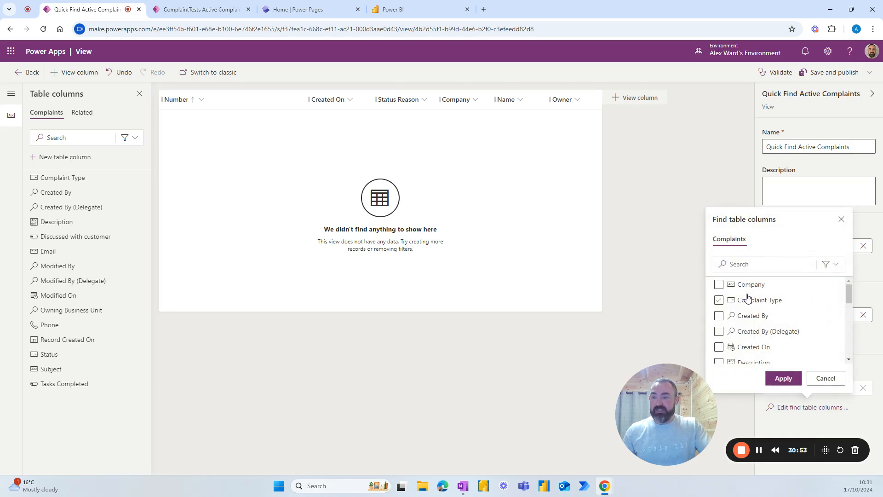
{"action": "left_click", "coordinate": [719, 285]}
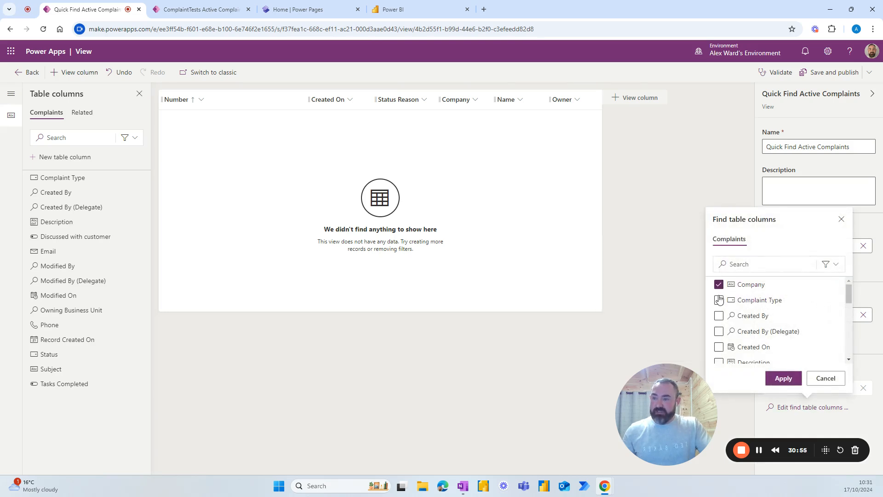
{"action": "scroll", "coordinate": [718, 329], "scroll_direction": "down", "scroll_amount": 1}
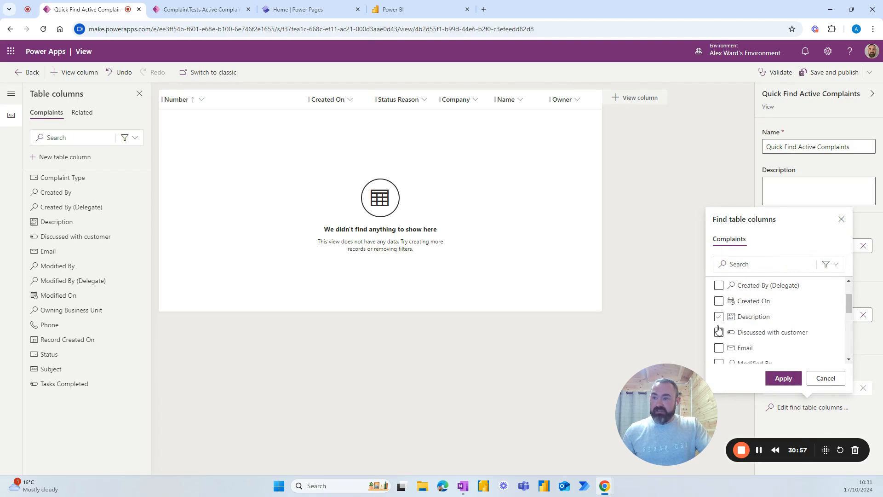
{"action": "scroll", "coordinate": [721, 308], "scroll_direction": "down", "scroll_amount": 2}
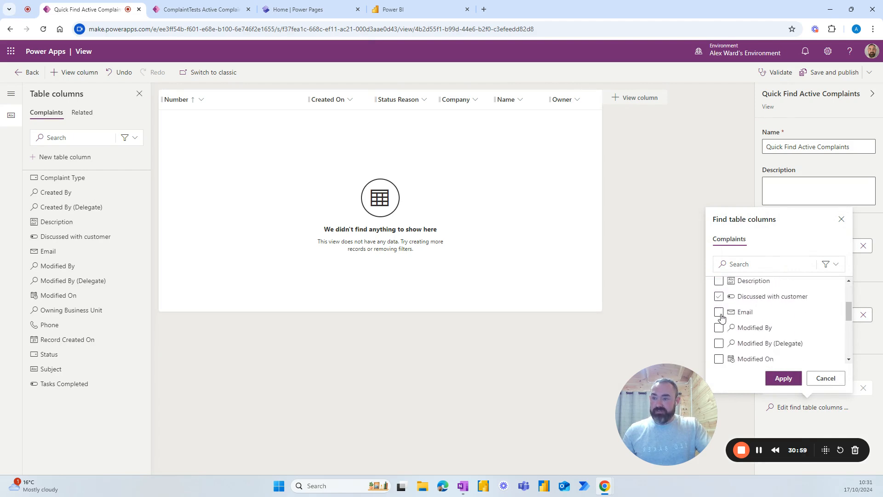
{"action": "scroll", "coordinate": [722, 317], "scroll_direction": "up", "scroll_amount": 1}
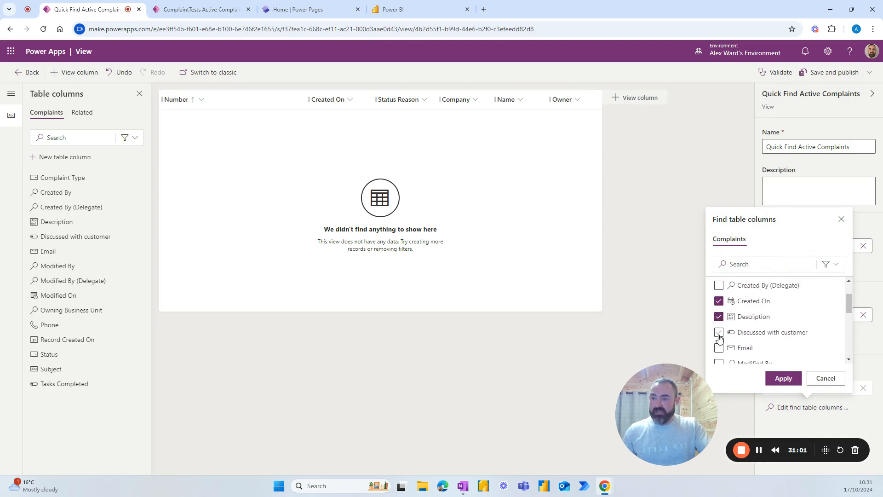
{"action": "left_click", "coordinate": [719, 332]}
{"action": "scroll", "coordinate": [719, 322], "scroll_direction": "down", "scroll_amount": 1}
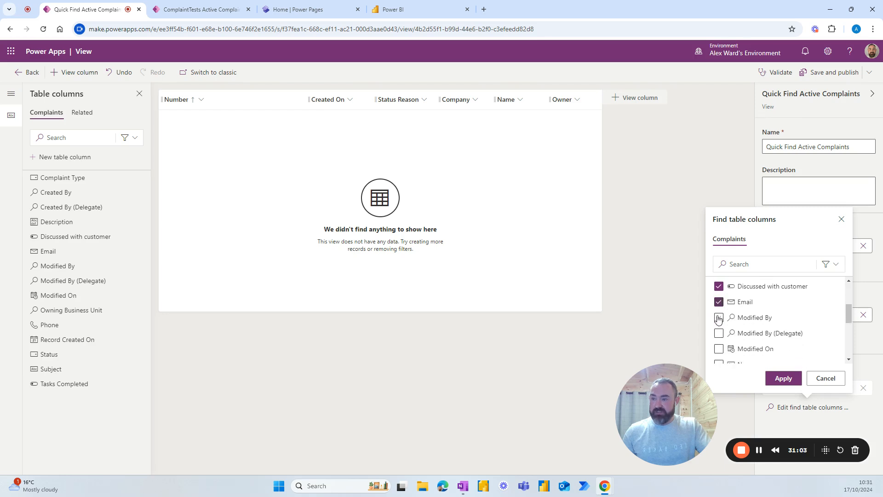
{"action": "scroll", "coordinate": [720, 308], "scroll_direction": "down", "scroll_amount": 1}
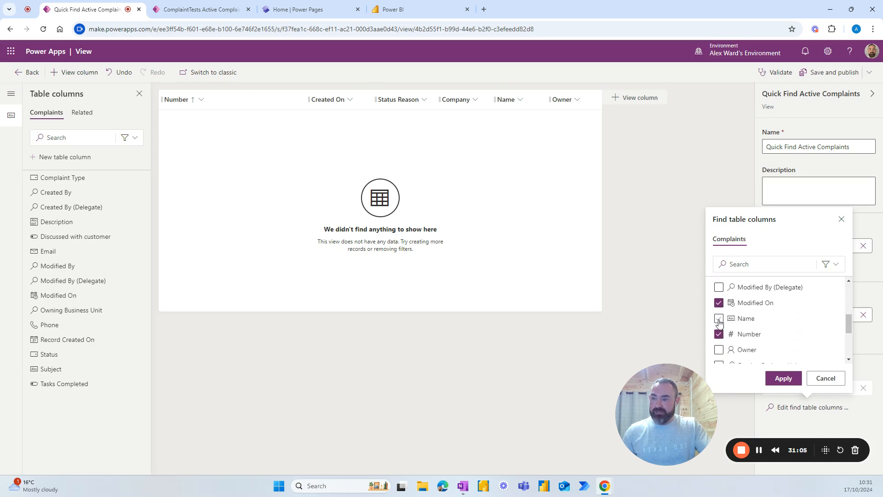
{"action": "scroll", "coordinate": [719, 333], "scroll_direction": "down", "scroll_amount": 1}
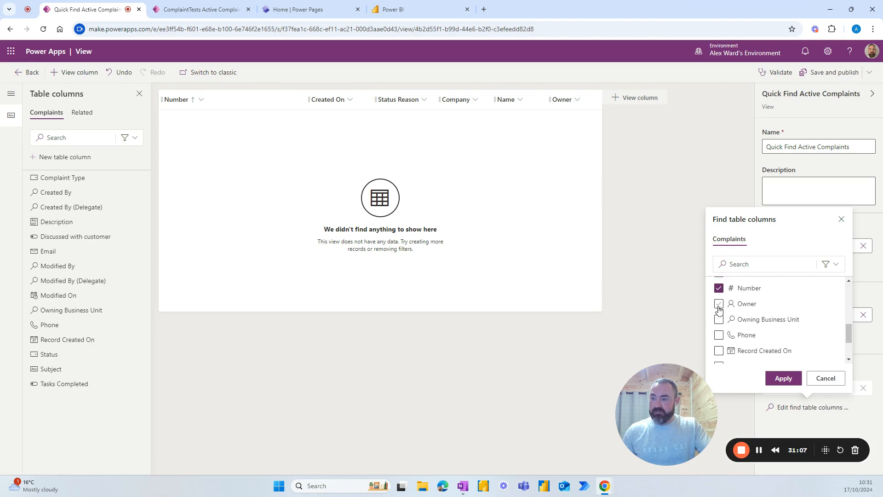
Step: Add Owner, Status Reason, Subject and Tasks Completed as search columns, apply, and publish the view
{"action": "left_click", "coordinate": [719, 306]}
{"action": "scroll", "coordinate": [718, 304], "scroll_direction": "down", "scroll_amount": 1}
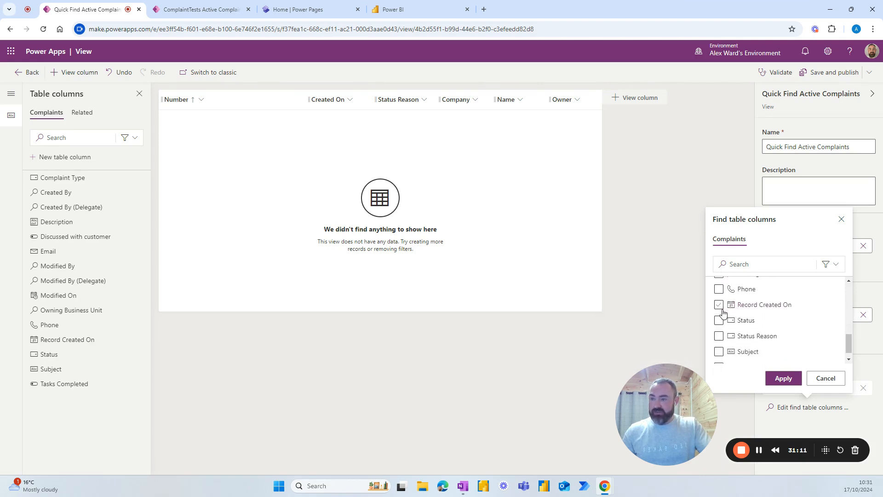
{"action": "scroll", "coordinate": [738, 322], "scroll_direction": "down", "scroll_amount": 1}
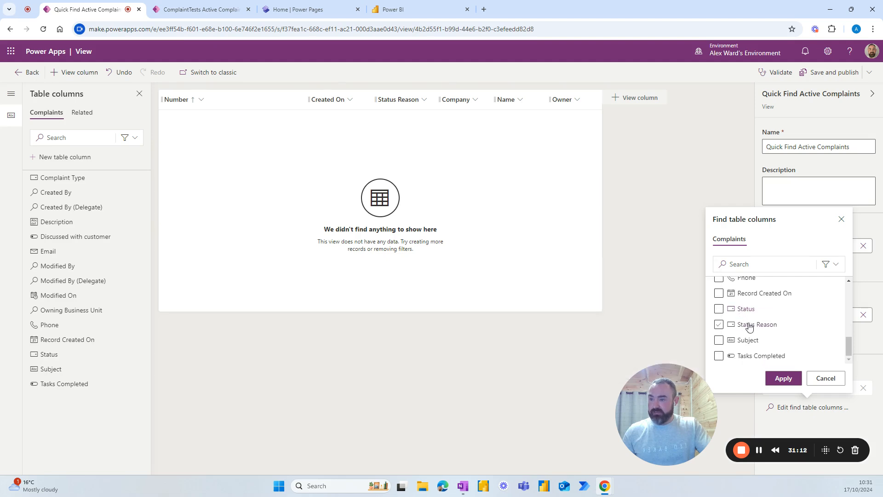
{"action": "left_click", "coordinate": [719, 325]}
{"action": "left_click", "coordinate": [719, 341]}
{"action": "left_click", "coordinate": [719, 357]}
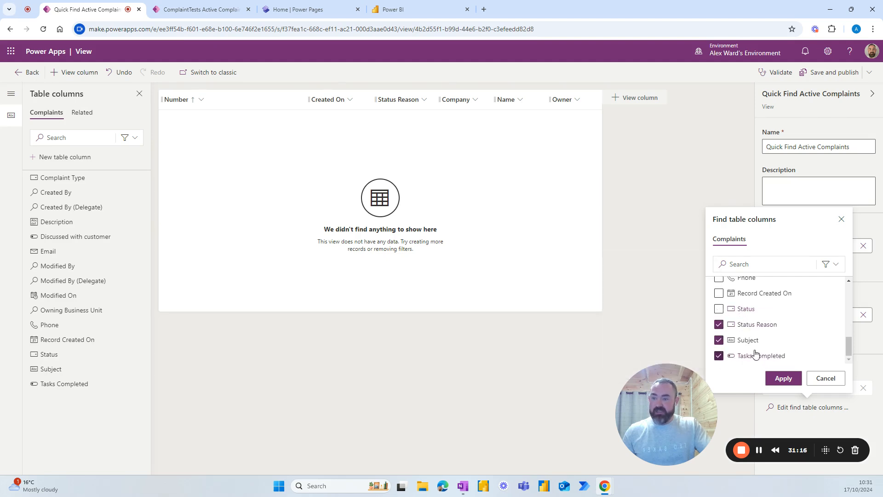
{"action": "left_click", "coordinate": [783, 379]}
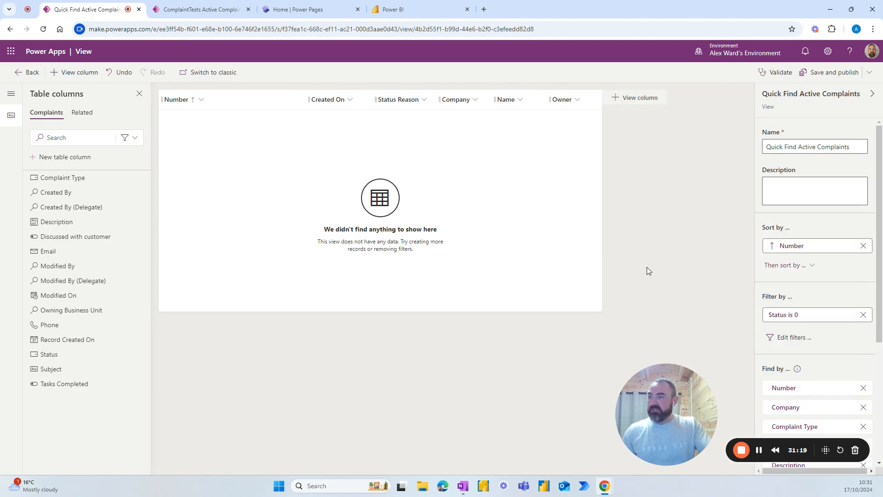
{"action": "left_click", "coordinate": [824, 73]}
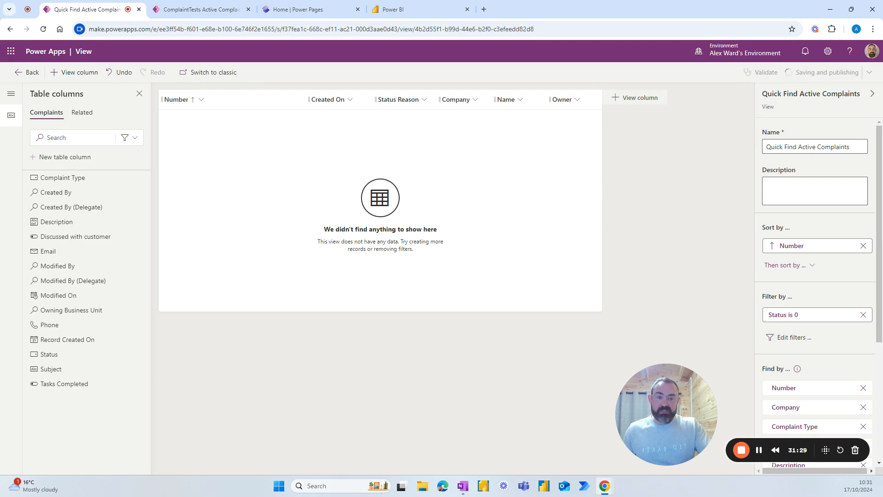
{"action": "key", "text": "alt+Tab"}
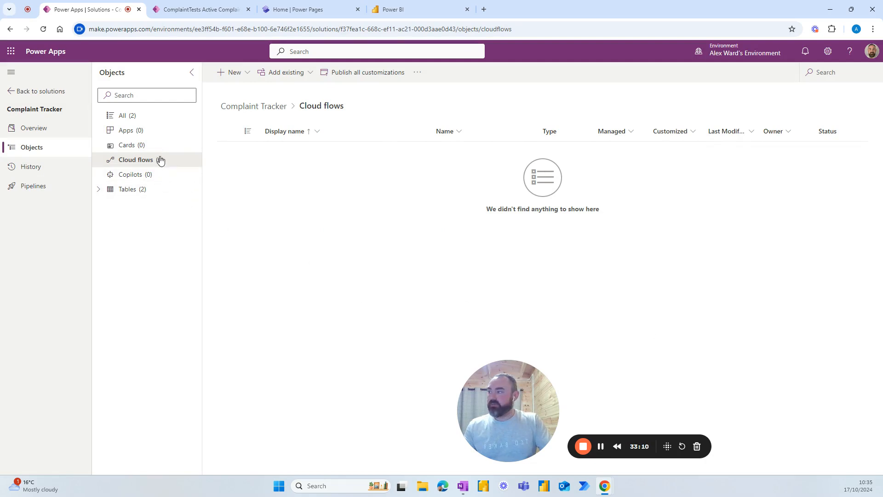
Step: Create a business process flow named ComplaintsProcess based on the Complaints table
{"action": "left_click", "coordinate": [244, 72]}
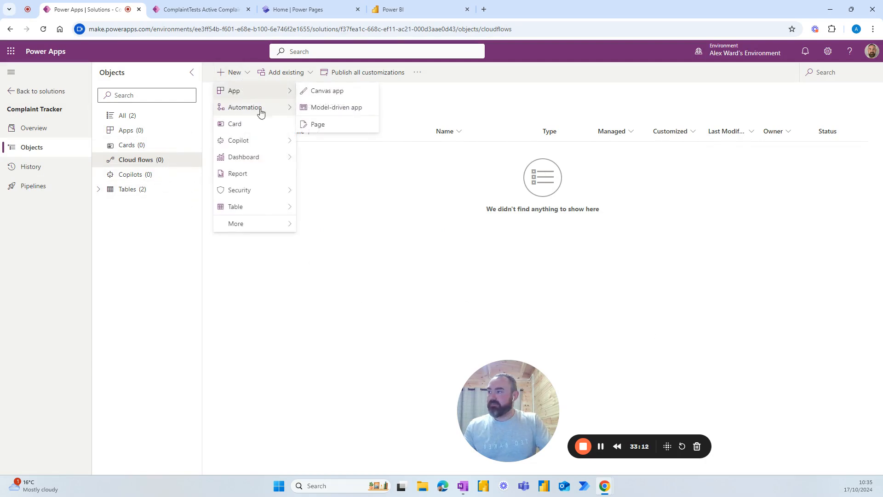
{"action": "mouse_move", "coordinate": [265, 111]}
{"action": "mouse_move", "coordinate": [346, 174]}
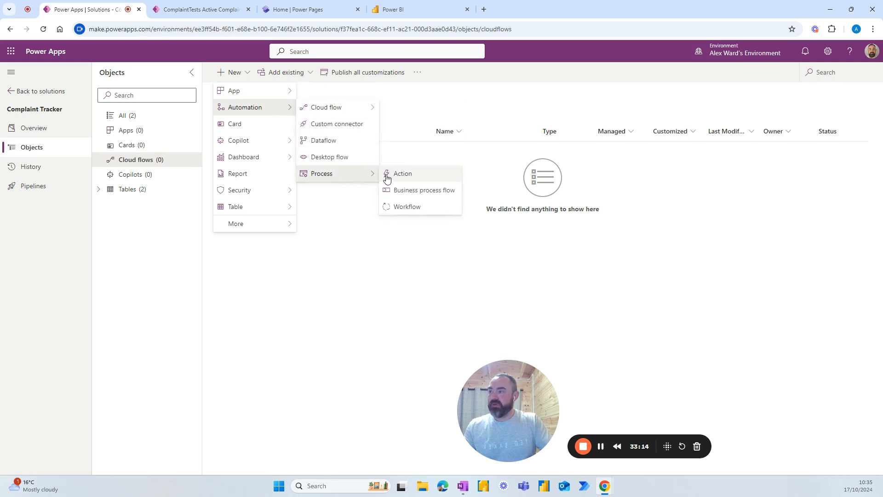
{"action": "left_click", "coordinate": [416, 190]}
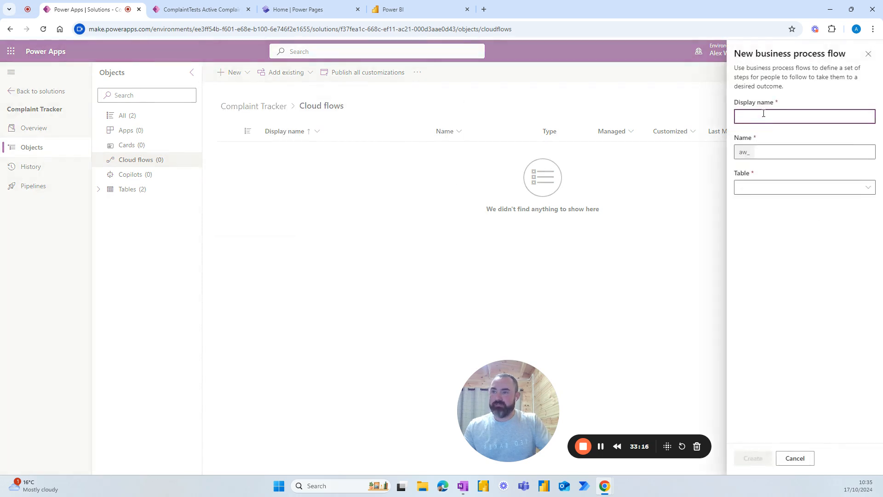
{"action": "type", "text": "Complain"}
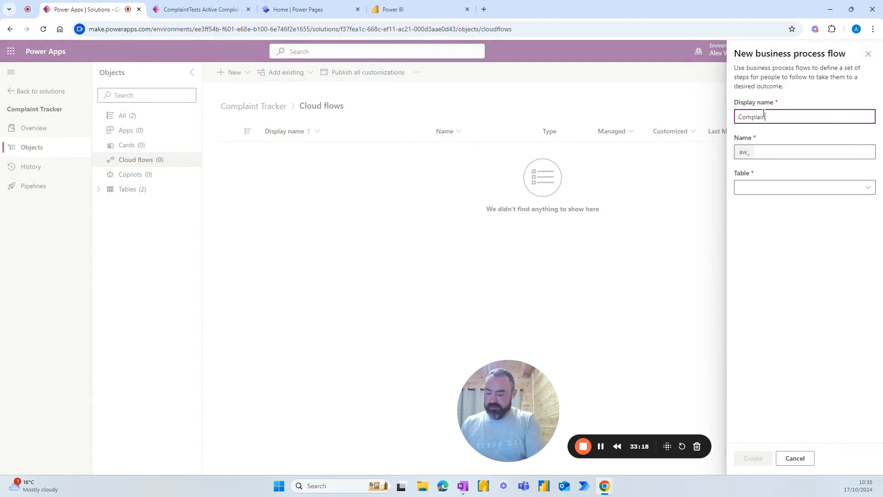
{"action": "type", "text": "tsPro"}
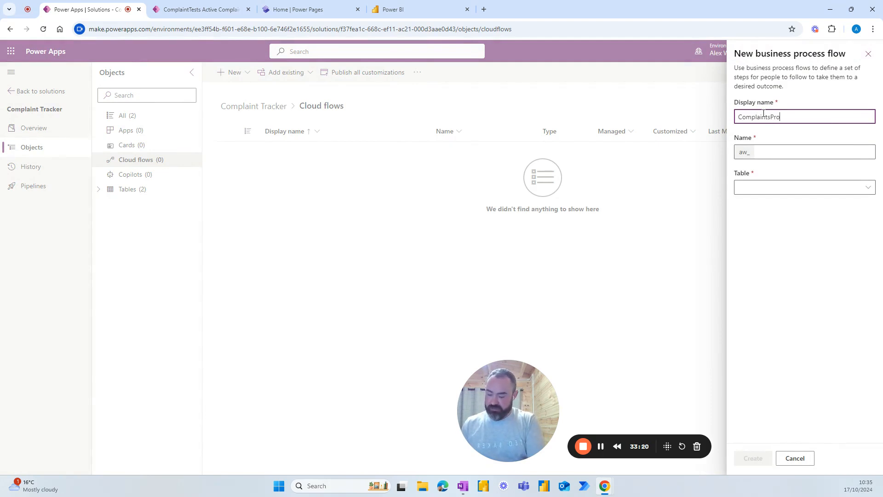
{"action": "type", "text": "cess"}
{"action": "left_click", "coordinate": [781, 152]}
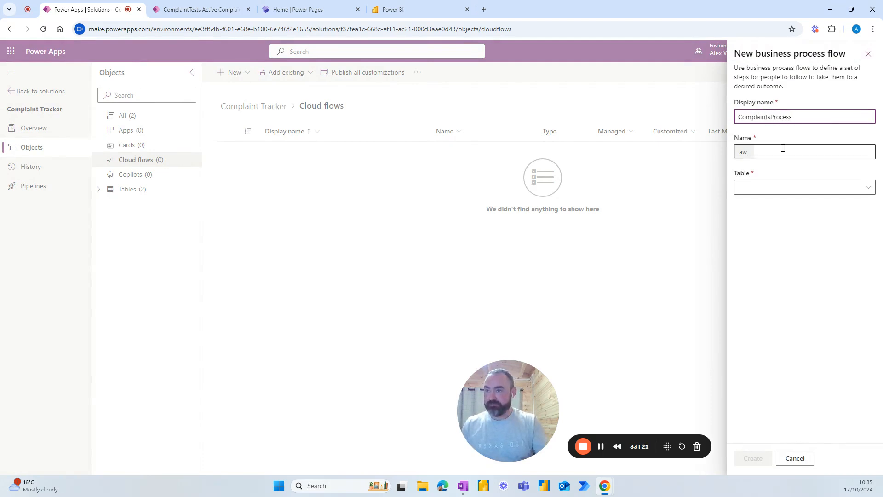
{"action": "left_click", "coordinate": [788, 186]}
{"action": "scroll", "coordinate": [655, 193], "scroll_direction": "down", "scroll_amount": 6}
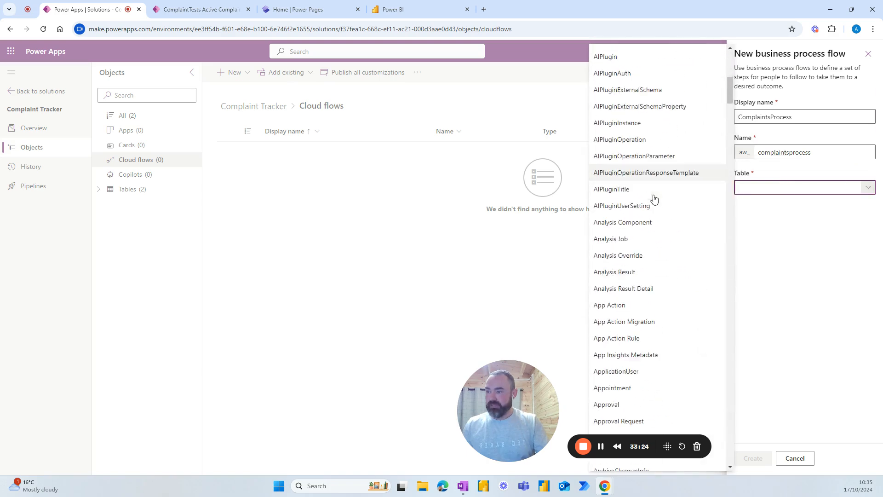
{"action": "scroll", "coordinate": [655, 199], "scroll_direction": "down", "scroll_amount": 20}
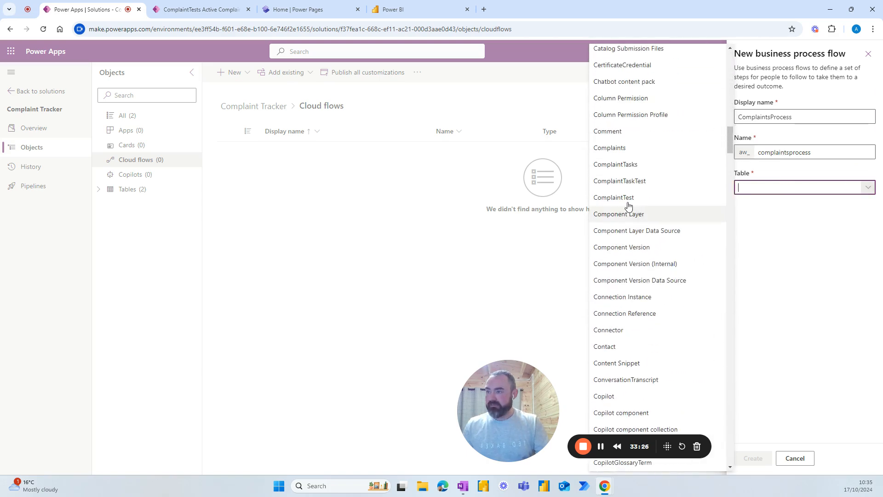
{"action": "left_click", "coordinate": [612, 148]}
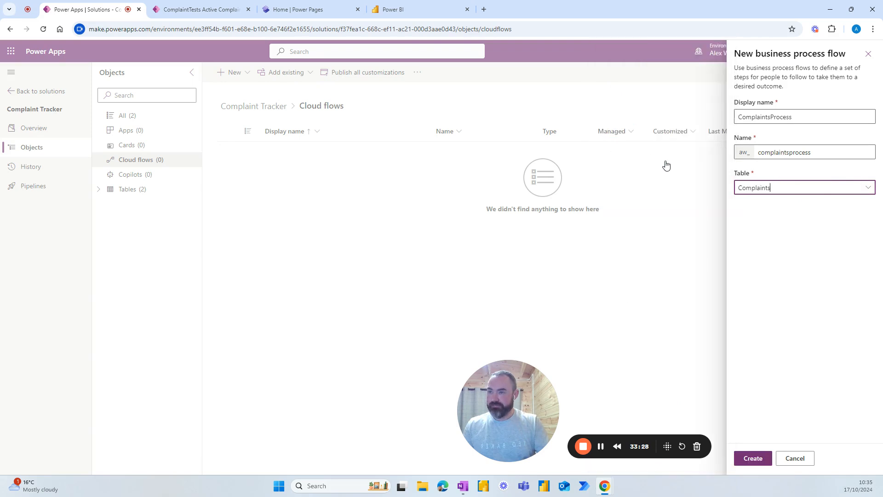
{"action": "left_click", "coordinate": [753, 458]}
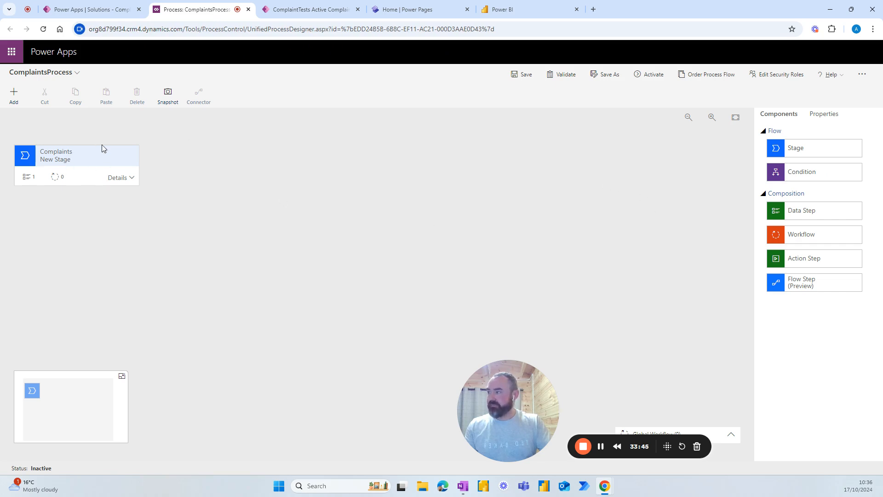
Step: Drag in two new stages after the existing one so the flow has three stages
{"action": "left_click_drag", "start_coordinate": [799, 153], "coordinate": [155, 168]}
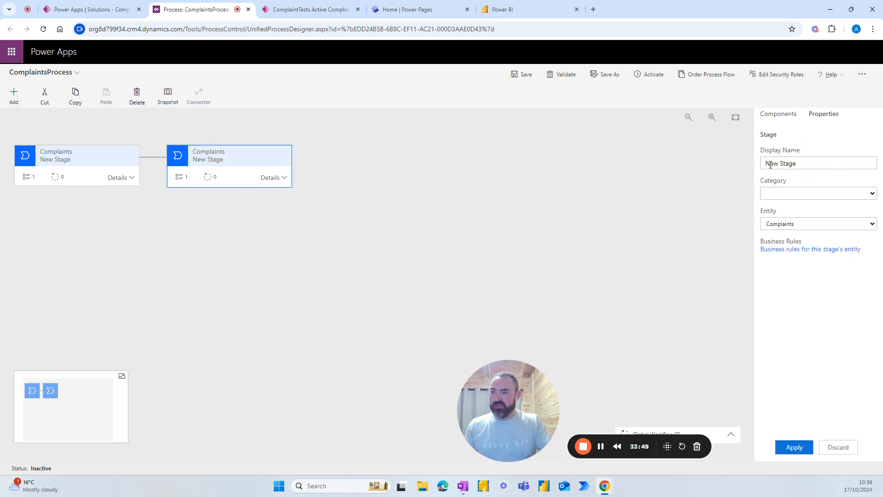
{"action": "left_click", "coordinate": [78, 163]}
{"action": "left_click", "coordinate": [262, 162]}
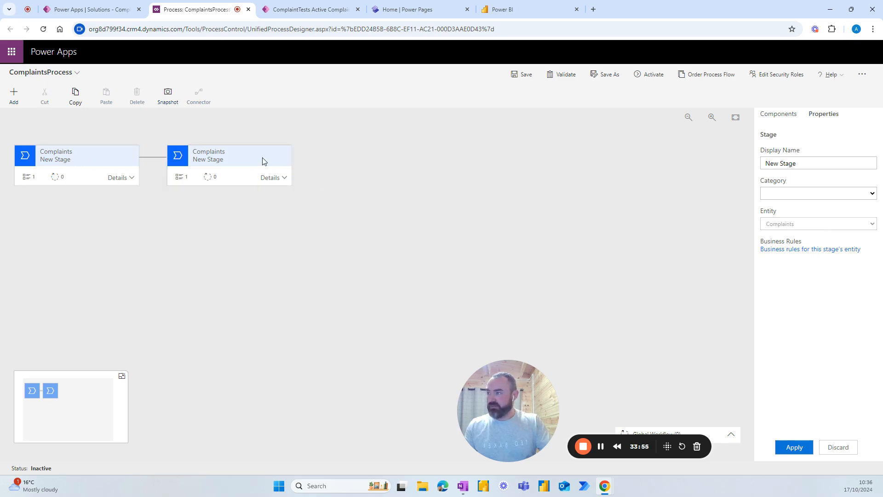
{"action": "left_click", "coordinate": [778, 113]}
{"action": "left_click_drag", "start_coordinate": [788, 152], "coordinate": [317, 173]}
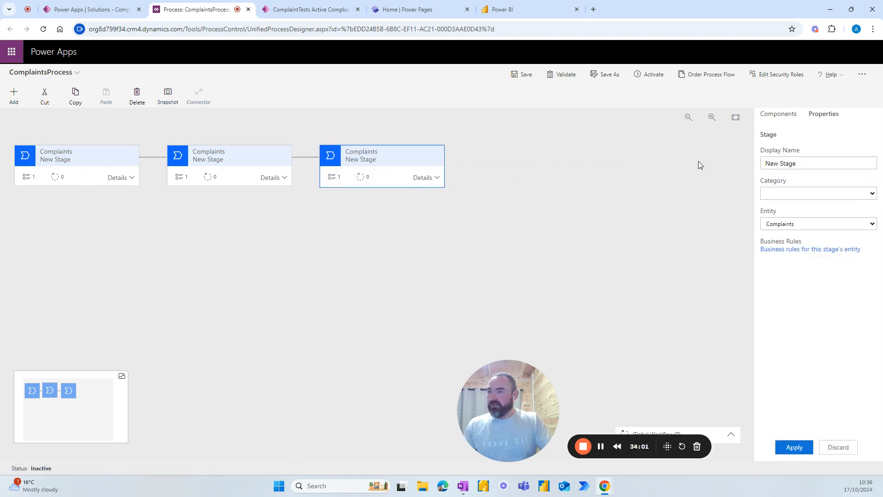
{"action": "left_click", "coordinate": [781, 115]}
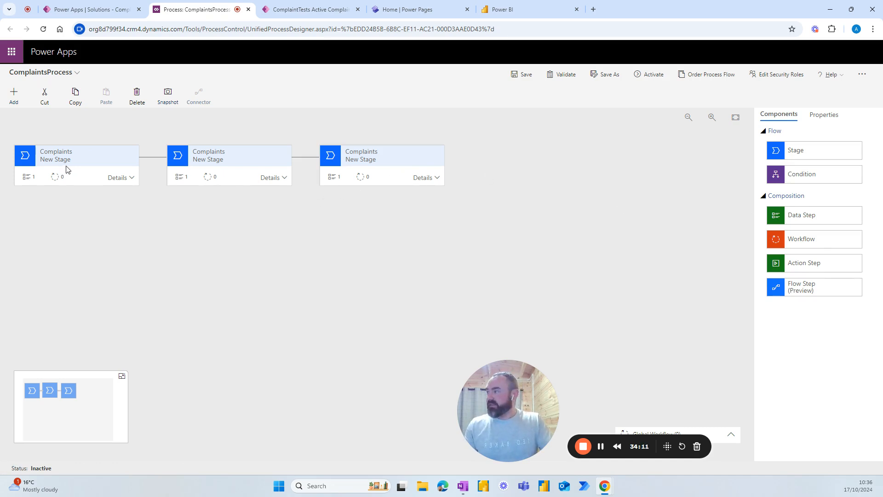
Step: Rename the first stage to 'Assess', leaving its category blank
{"action": "left_click", "coordinate": [82, 170]}
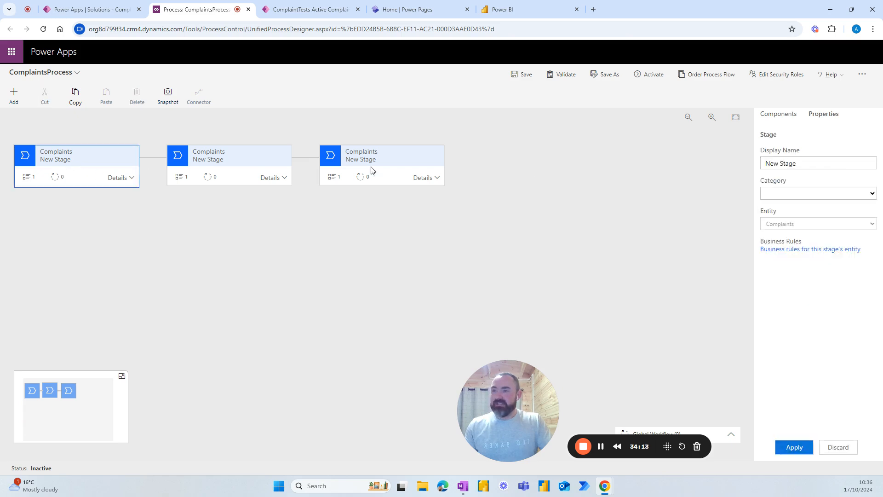
{"action": "left_click_drag", "start_coordinate": [803, 159], "coordinate": [743, 165]}
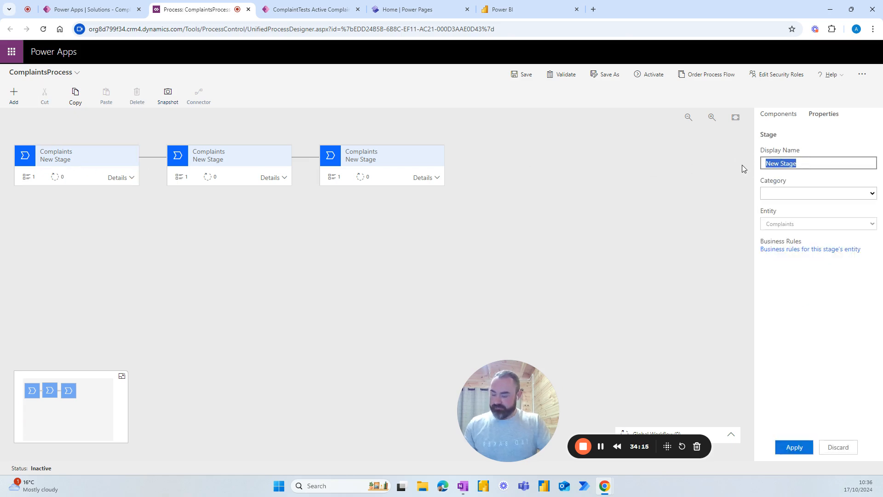
{"action": "type", "text": "Assess"}
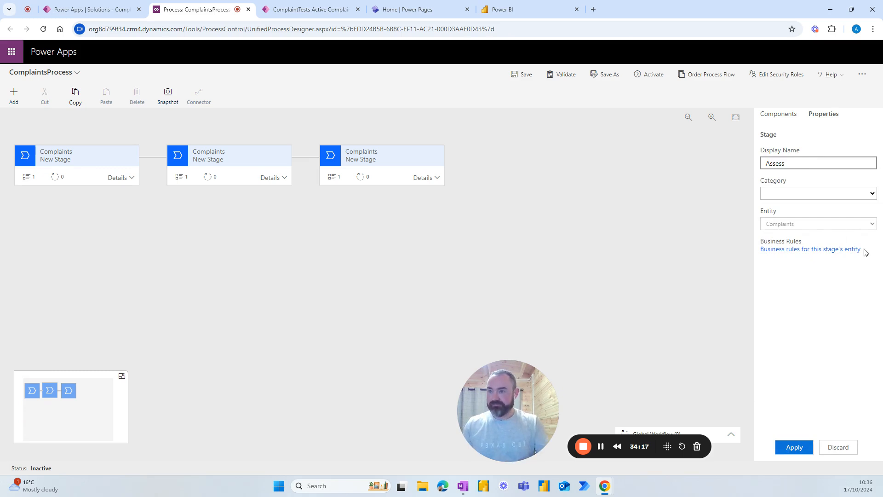
{"action": "left_click", "coordinate": [870, 195]}
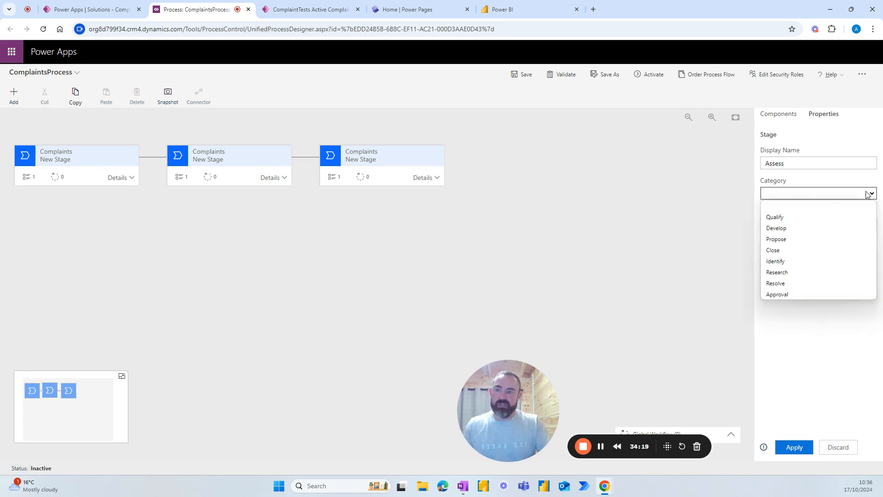
{"action": "left_click", "coordinate": [868, 194]}
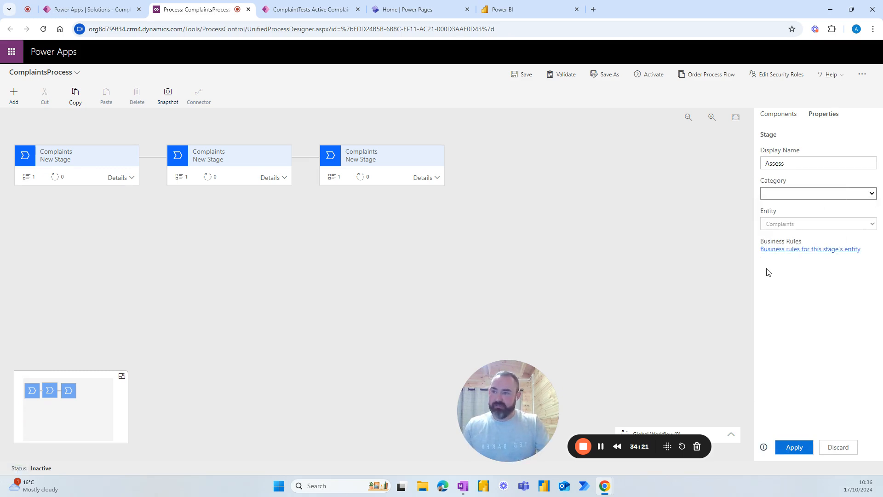
{"action": "left_click", "coordinate": [793, 445]}
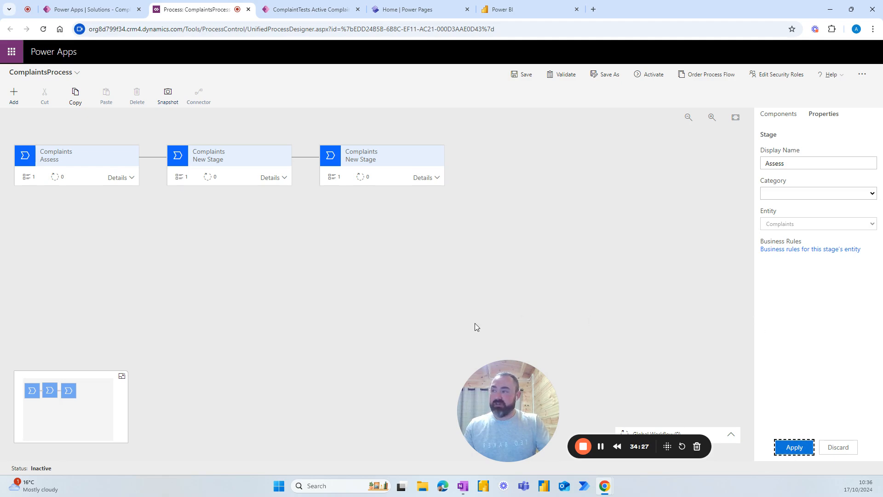
Step: Rename the second stage to 'Complete Tasks'
{"action": "left_click", "coordinate": [236, 162]}
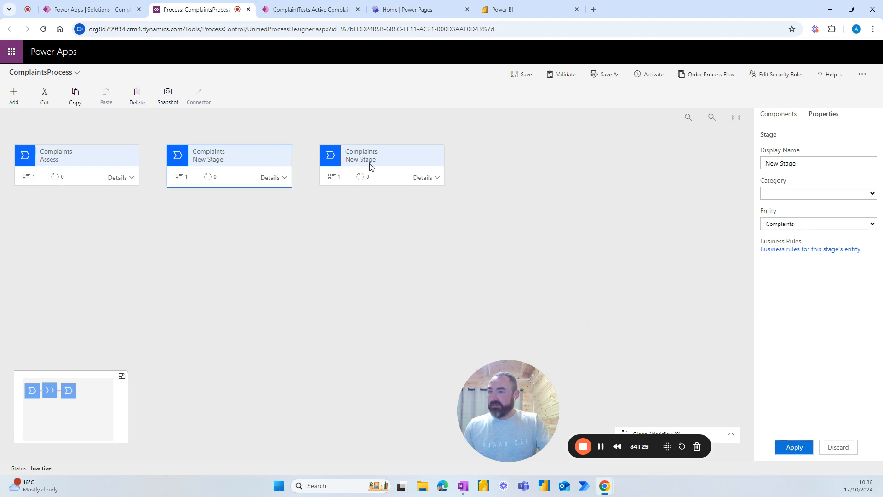
{"action": "left_click", "coordinate": [796, 165]}
{"action": "left_click_drag", "start_coordinate": [797, 166], "coordinate": [764, 165]}
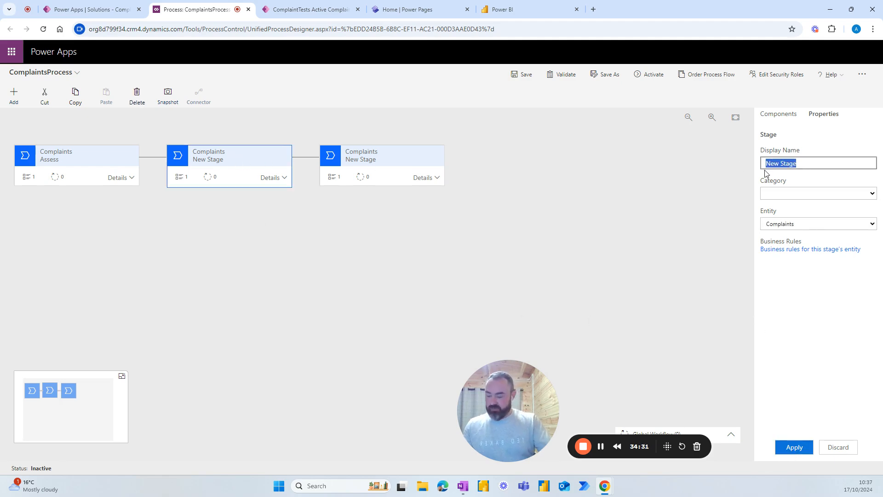
{"action": "type", "text": "Comp"}
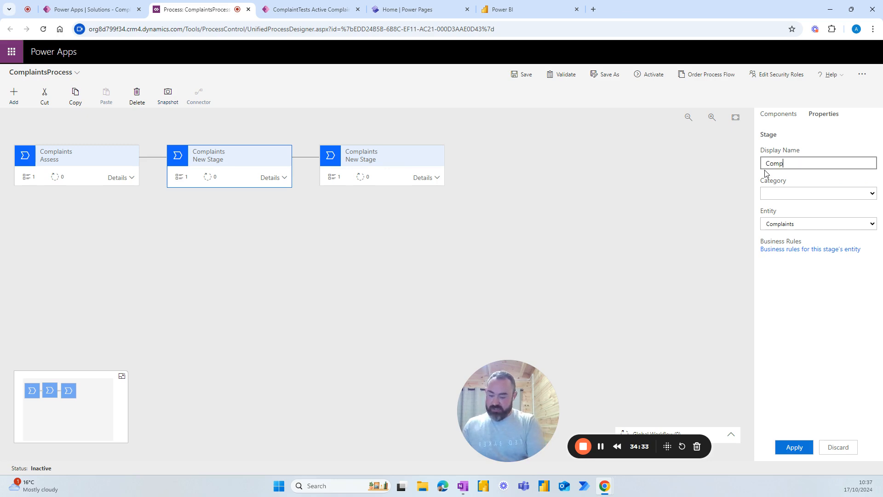
{"action": "type", "text": "lete Tasks"}
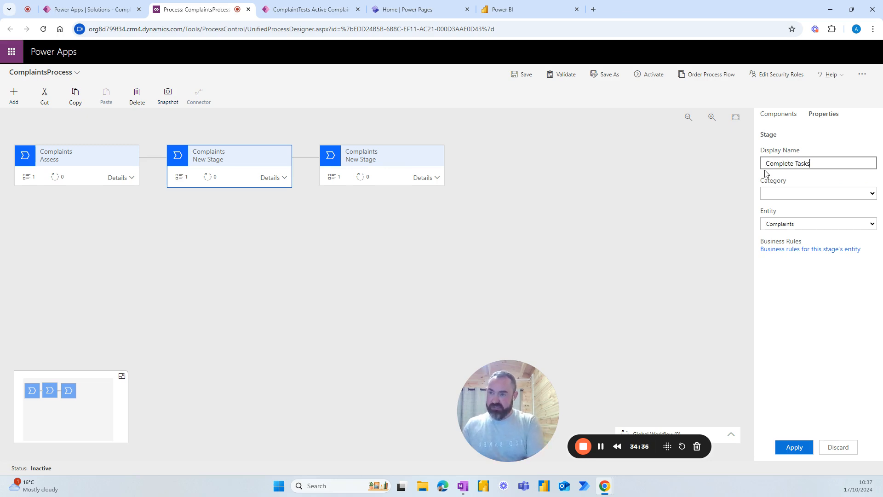
{"action": "left_click", "coordinate": [796, 447]}
Step: Rename the third stage to 'Discuss with customer'
{"action": "left_click", "coordinate": [378, 160]}
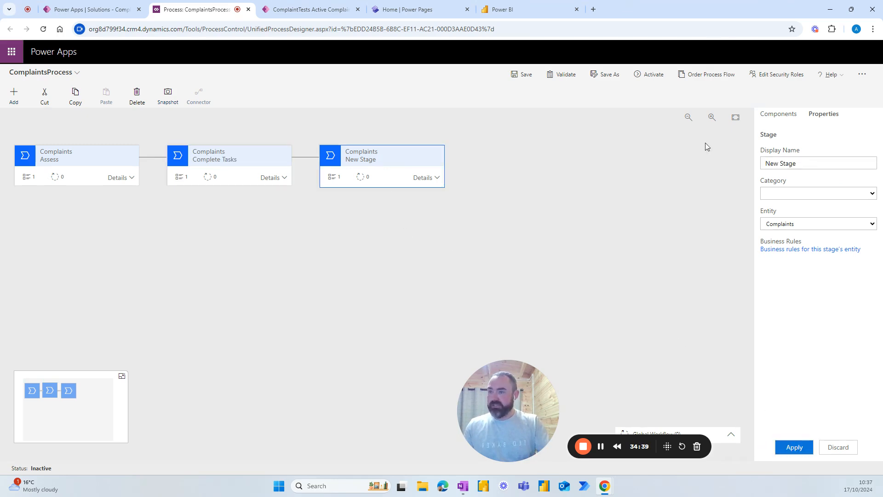
{"action": "left_click_drag", "start_coordinate": [809, 163], "coordinate": [755, 164]}
{"action": "type", "text": "Dis"}
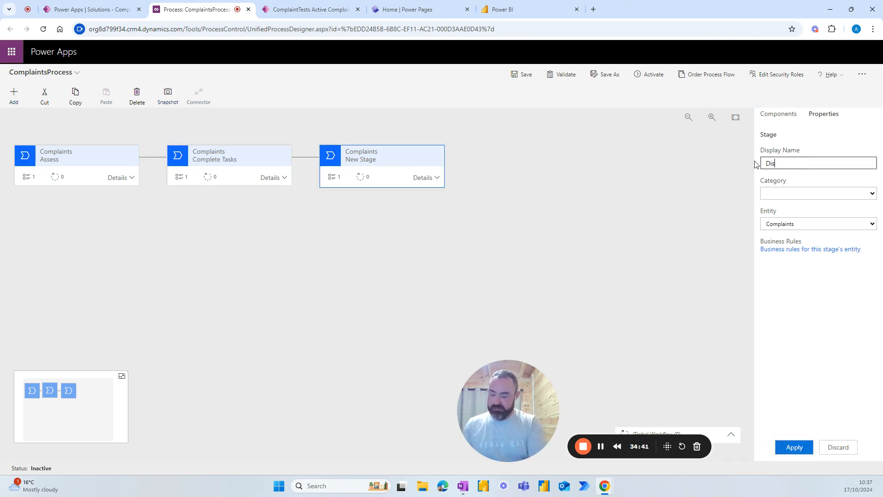
{"action": "type", "text": "cuss with customer"}
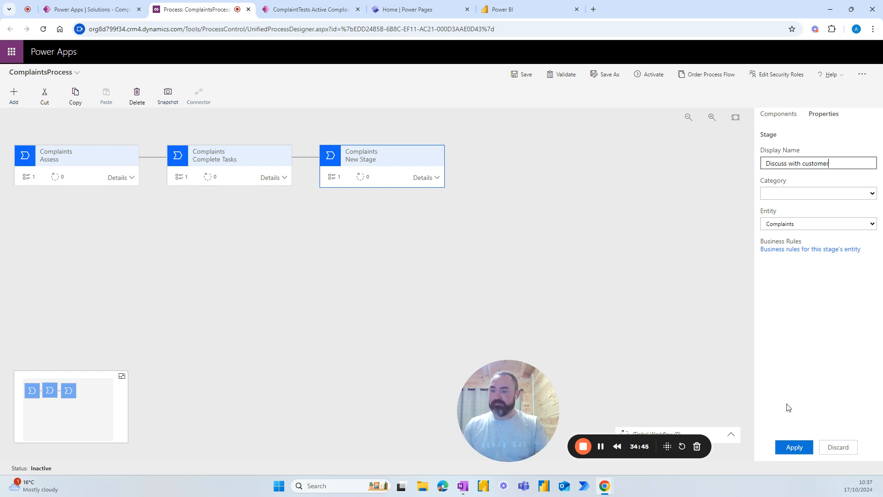
{"action": "left_click", "coordinate": [795, 446]}
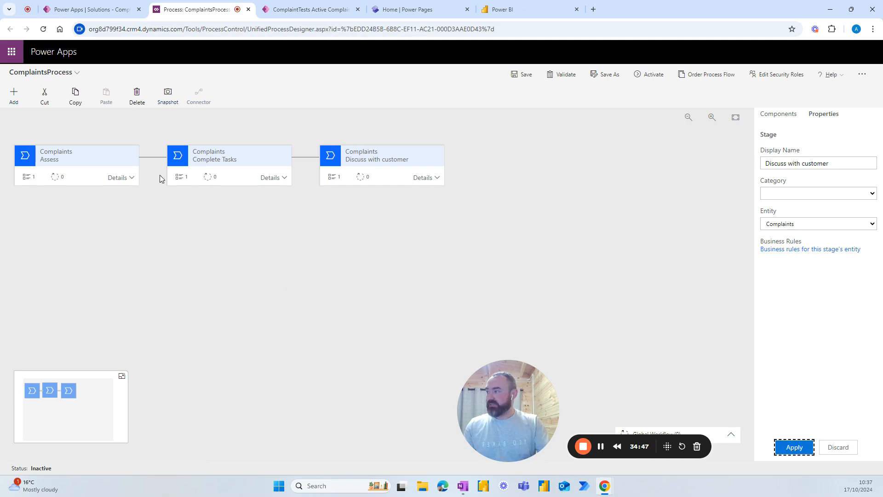
Step: Bind the Assess stage's Data Step #1 to the Owner field, mark it Required, and apply
{"action": "left_click", "coordinate": [127, 182]}
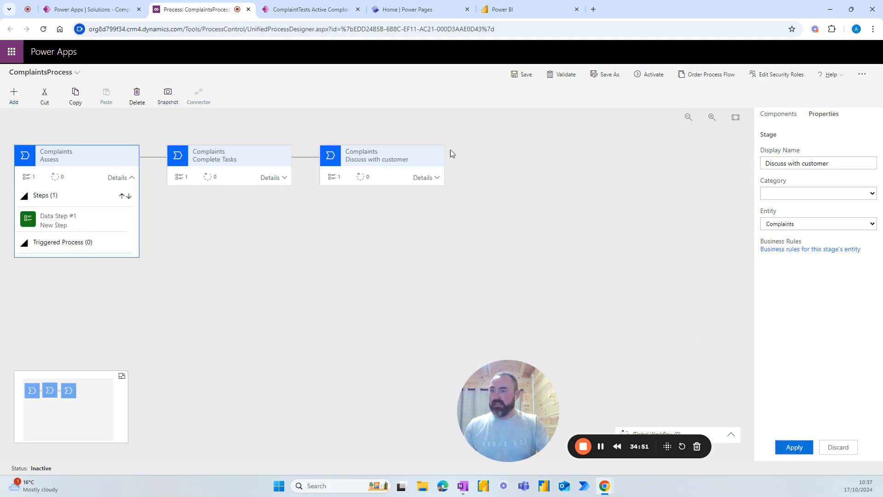
{"action": "left_click", "coordinate": [771, 116]}
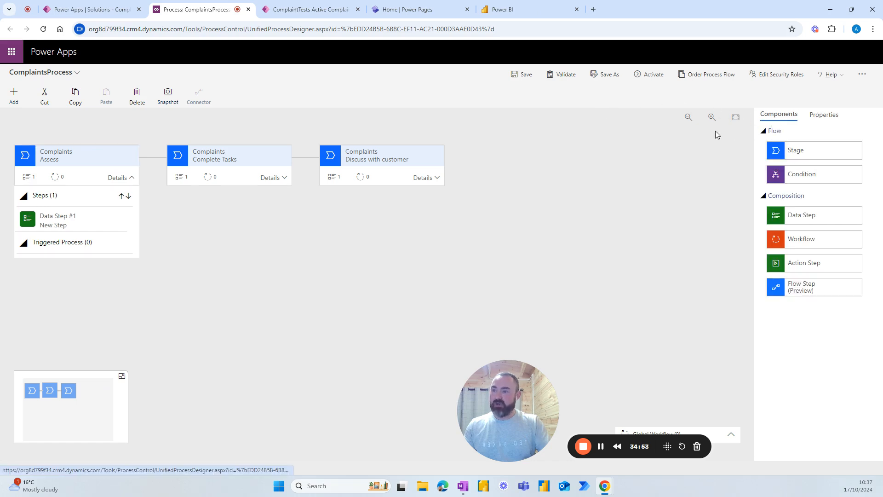
{"action": "left_click", "coordinate": [57, 230]}
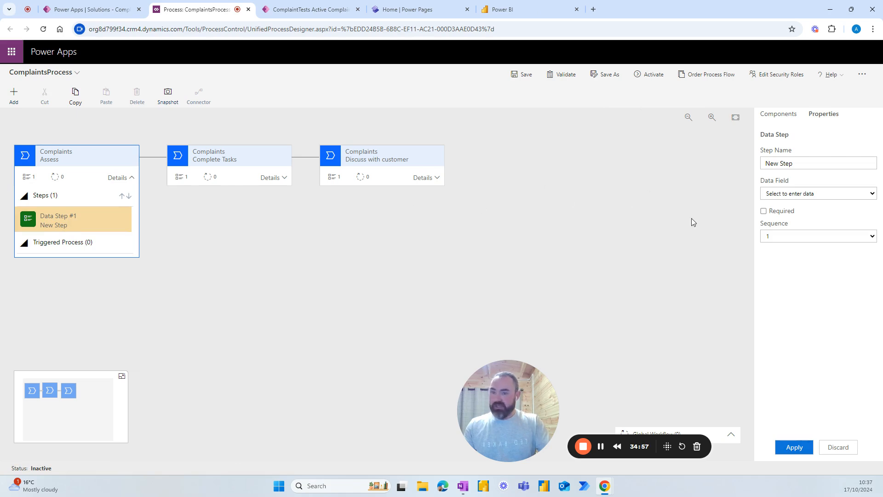
{"action": "left_click", "coordinate": [816, 163]}
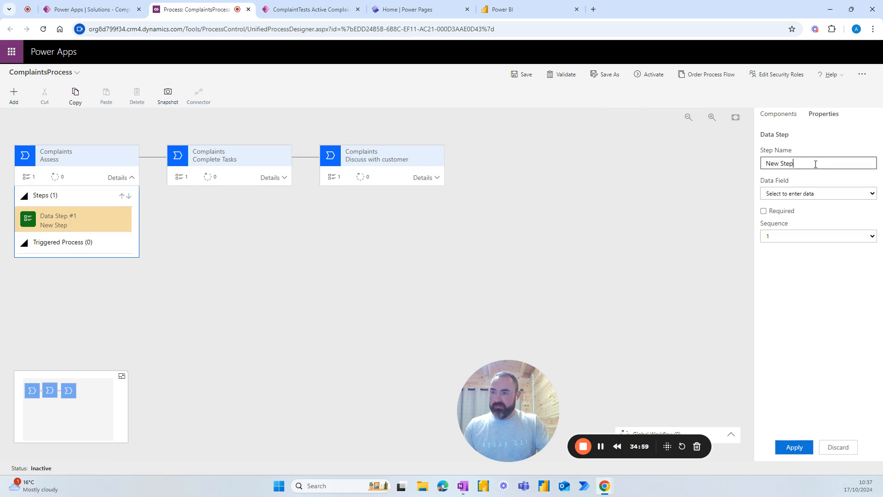
{"action": "left_click", "coordinate": [872, 194]}
{"action": "scroll", "coordinate": [784, 292], "scroll_direction": "down", "scroll_amount": 1}
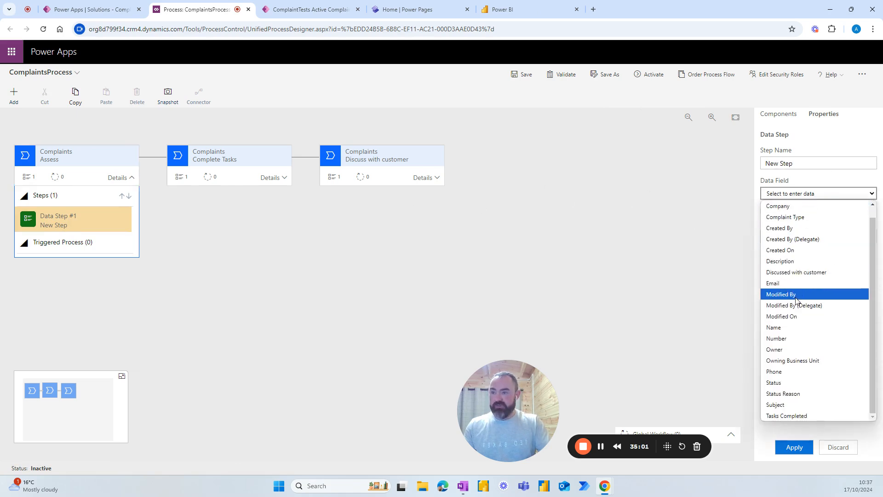
{"action": "left_click", "coordinate": [783, 351]}
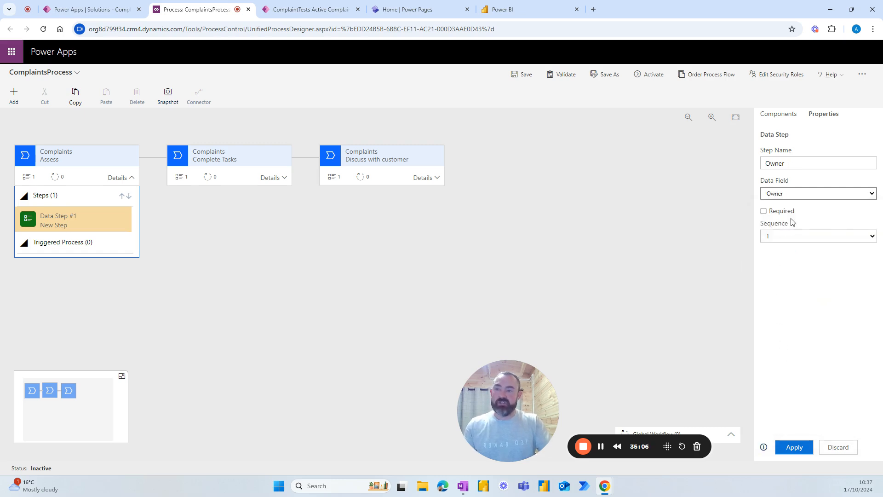
{"action": "left_click", "coordinate": [764, 213]}
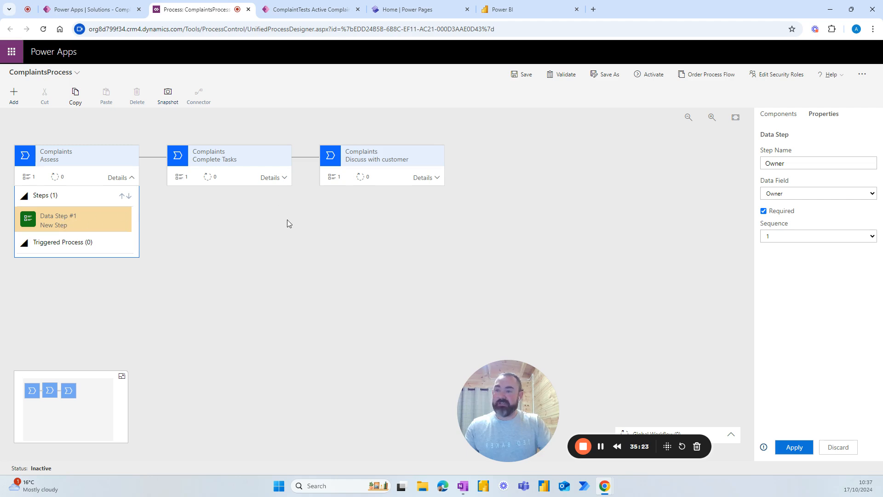
{"action": "left_click", "coordinate": [794, 446]}
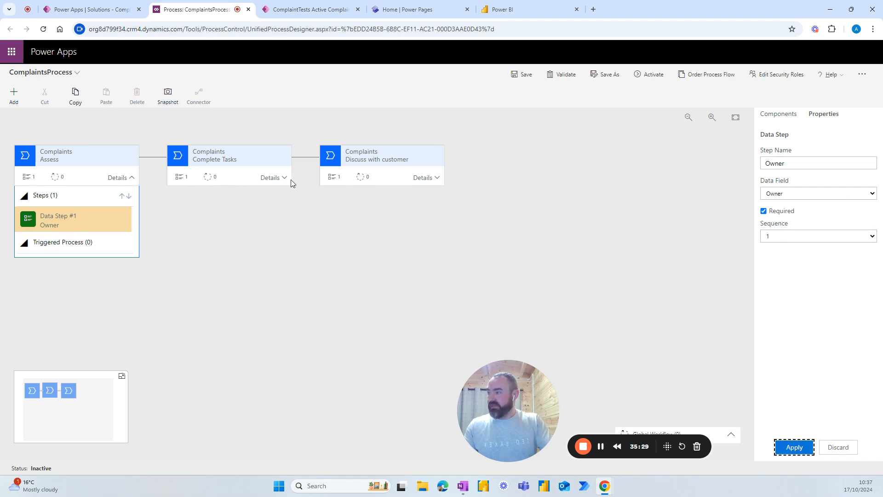
{"action": "left_click", "coordinate": [275, 178]}
Step: Bind the Complete Tasks stage's data step to Tasks Completed, marked Required
{"action": "left_click", "coordinate": [221, 220]}
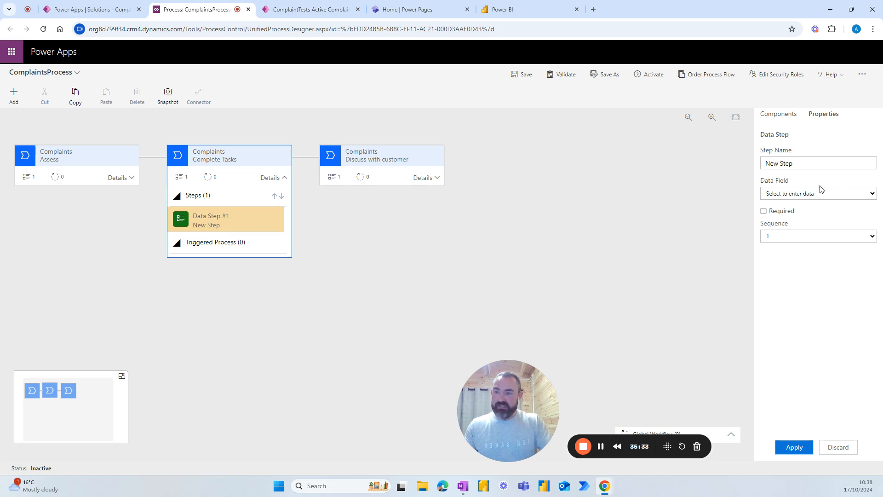
{"action": "left_click", "coordinate": [836, 194]}
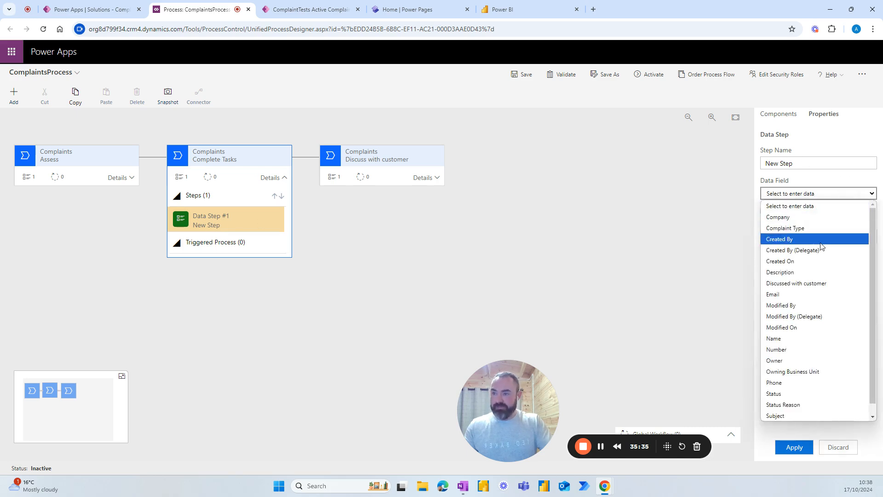
{"action": "scroll", "coordinate": [801, 276], "scroll_direction": "down", "scroll_amount": 1}
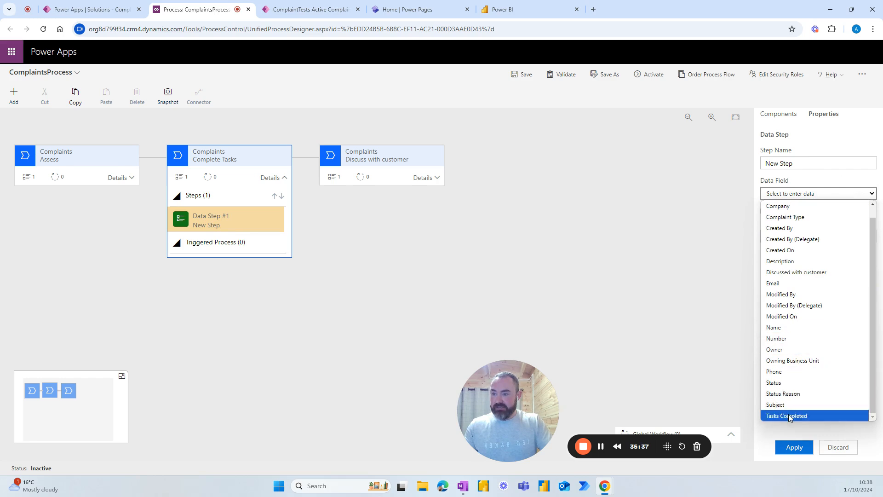
{"action": "left_click", "coordinate": [788, 416]}
{"action": "left_click", "coordinate": [765, 212]}
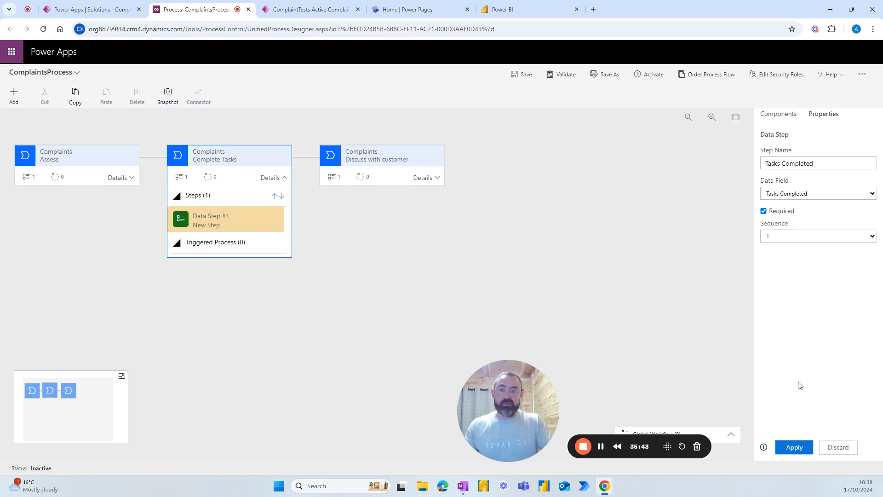
{"action": "left_click", "coordinate": [794, 448]}
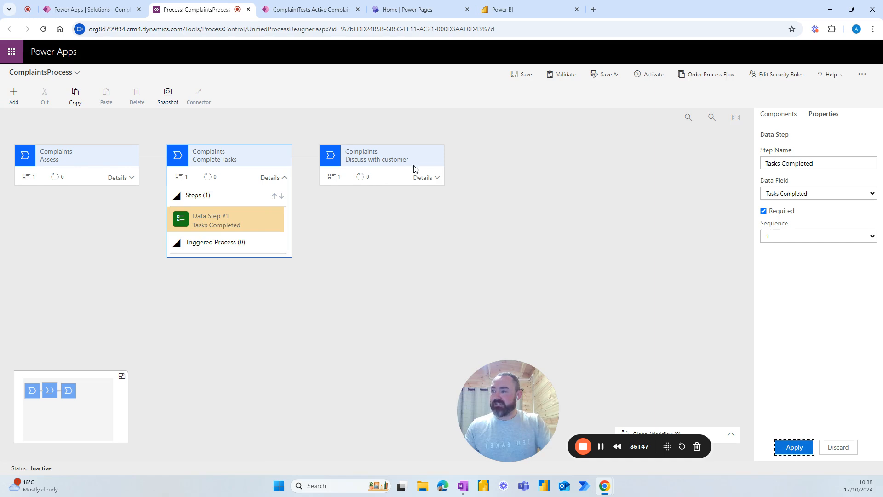
Step: Bind the Discuss with customer stage's data step to Discussed with customer, marked Required
{"action": "left_click", "coordinate": [423, 178]}
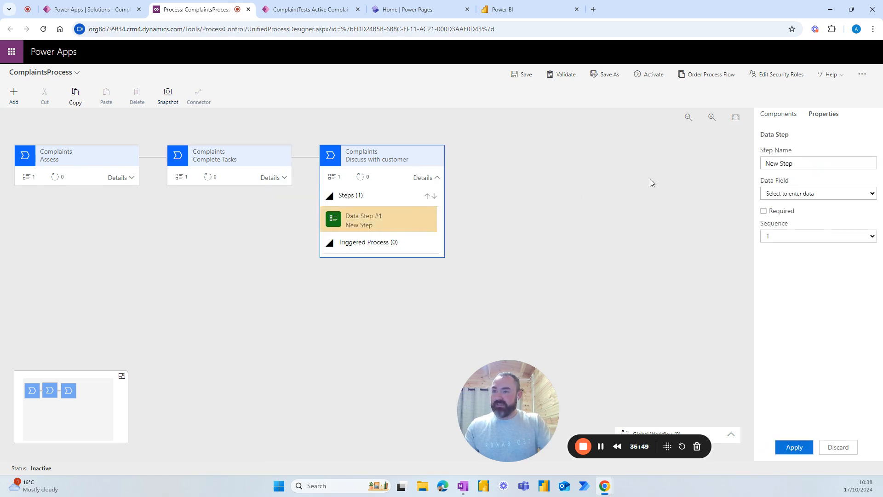
{"action": "left_click", "coordinate": [812, 193]}
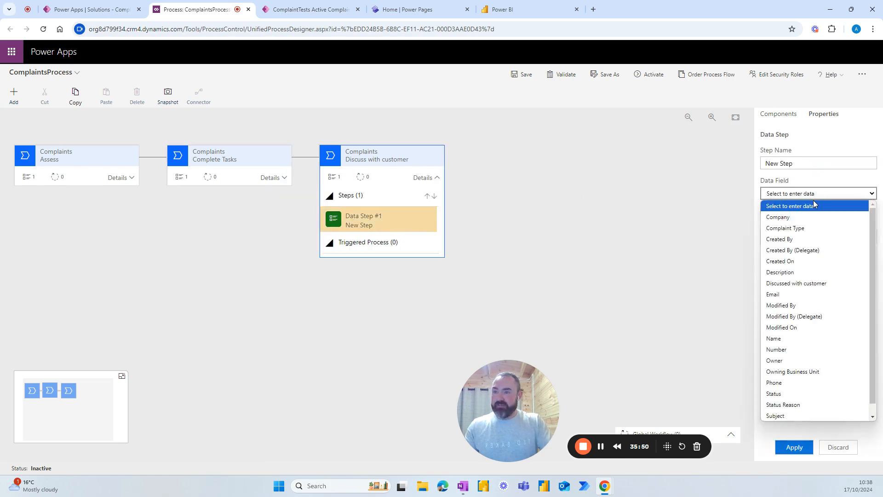
{"action": "left_click", "coordinate": [794, 286]}
{"action": "left_click", "coordinate": [764, 211]}
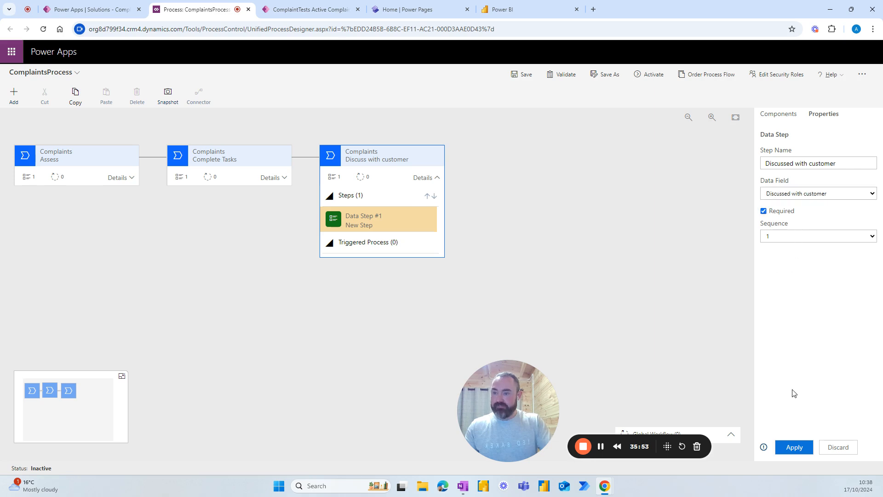
{"action": "left_click", "coordinate": [794, 448]}
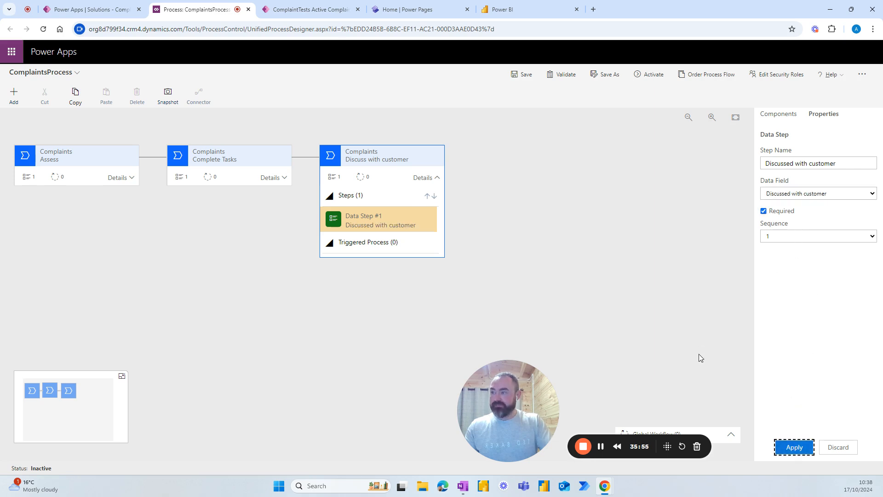
{"action": "left_click", "coordinate": [117, 178]}
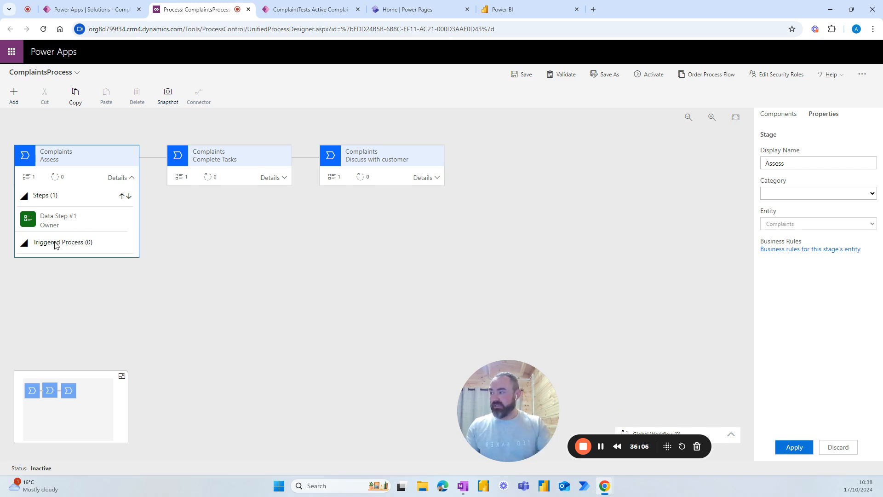
Step: Drop a Workflow component on the Assess stage and create a blank workflow named 'Assess'
{"action": "left_click", "coordinate": [778, 114]}
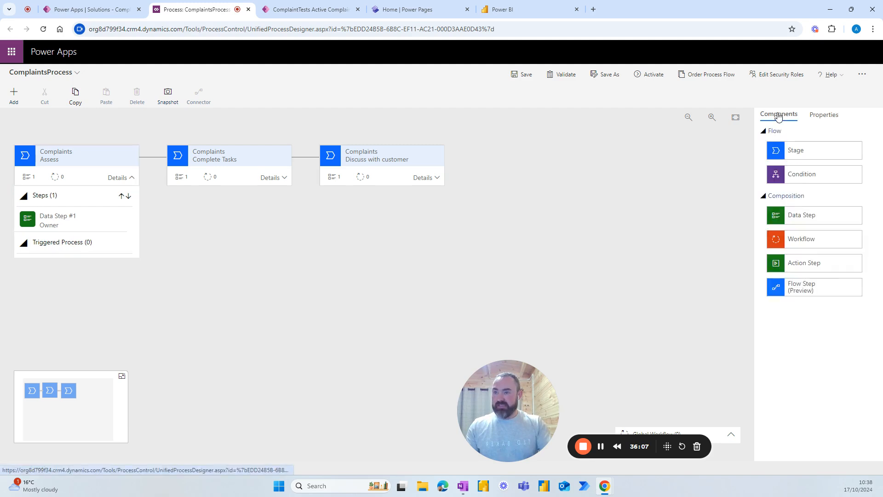
{"action": "left_click_drag", "start_coordinate": [798, 244], "coordinate": [69, 255]}
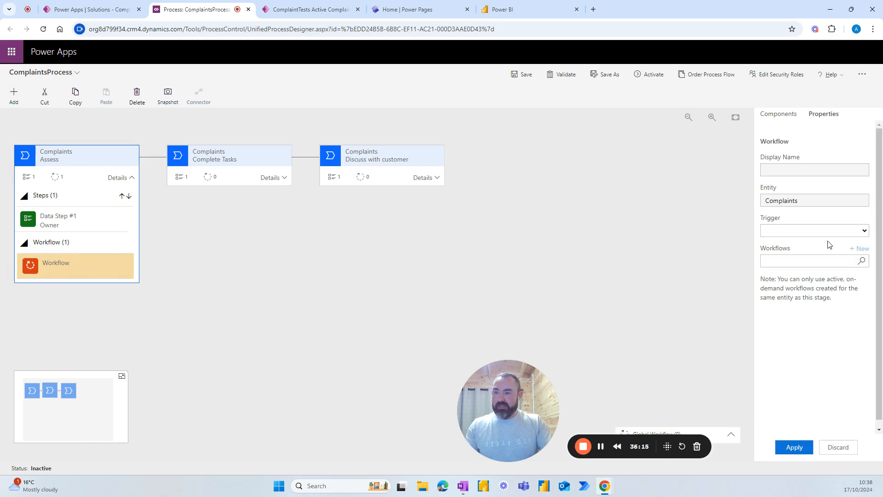
{"action": "left_click", "coordinate": [858, 252]}
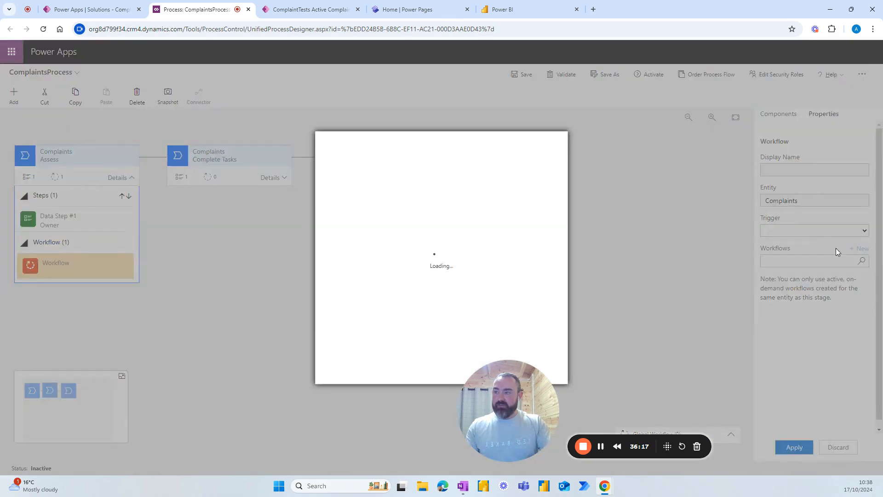
{"action": "left_click", "coordinate": [382, 173]}
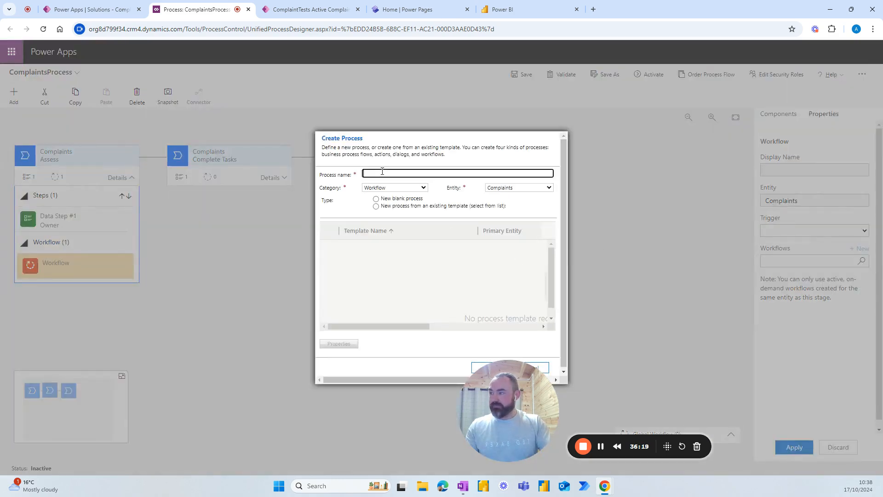
{"action": "type", "text": "Assess"}
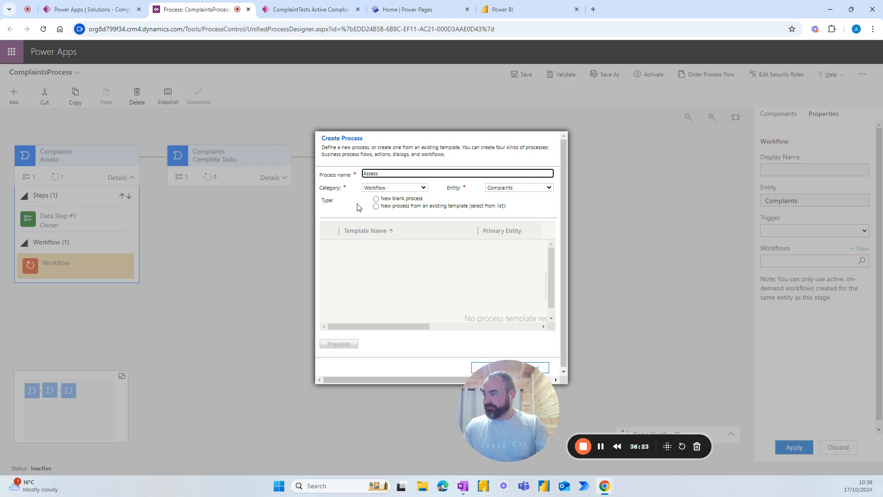
{"action": "left_click", "coordinate": [376, 199]}
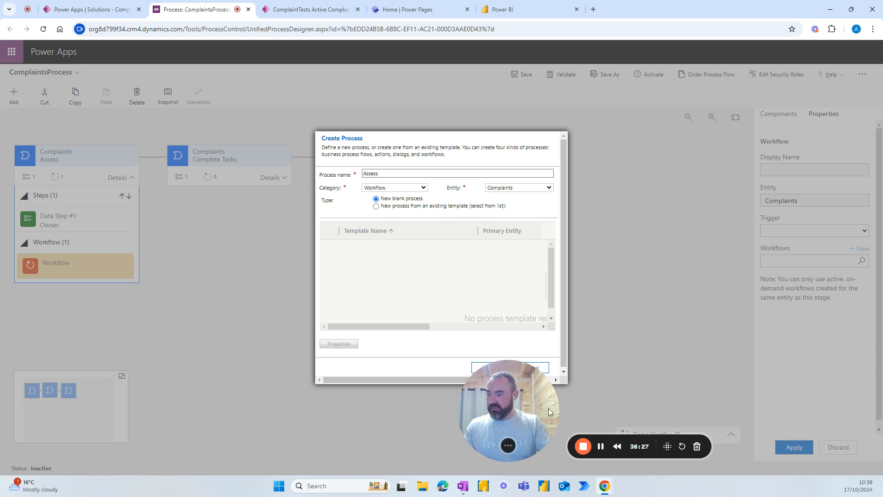
{"action": "left_click_drag", "start_coordinate": [530, 400], "coordinate": [674, 396]}
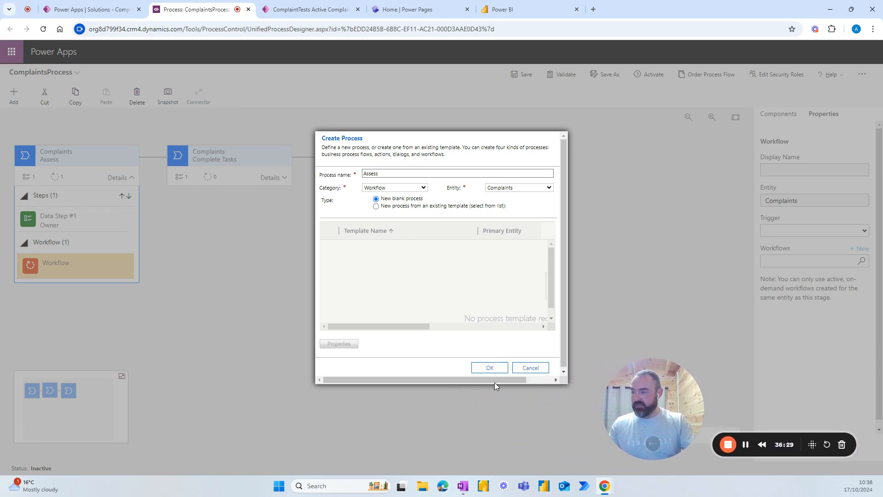
{"action": "left_click", "coordinate": [489, 369]}
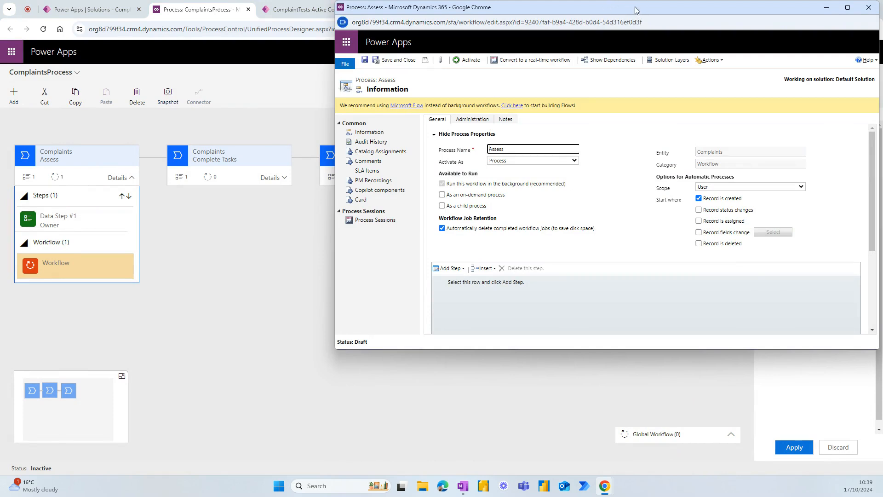
Step: Make the Assess workflow on-demand with a Change Status step setting In Progress
{"action": "left_click_drag", "start_coordinate": [636, 10], "coordinate": [563, 30]}
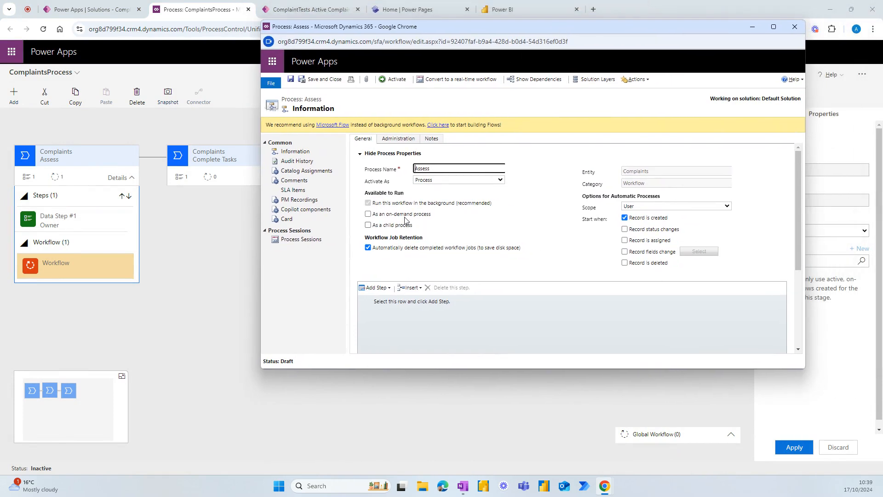
{"action": "left_click", "coordinate": [368, 215]}
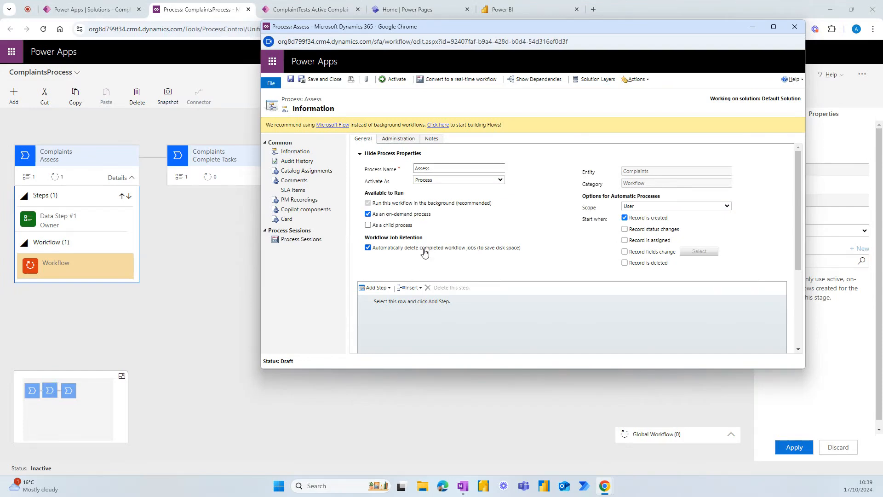
{"action": "scroll", "coordinate": [400, 299], "scroll_direction": "down", "scroll_amount": 1}
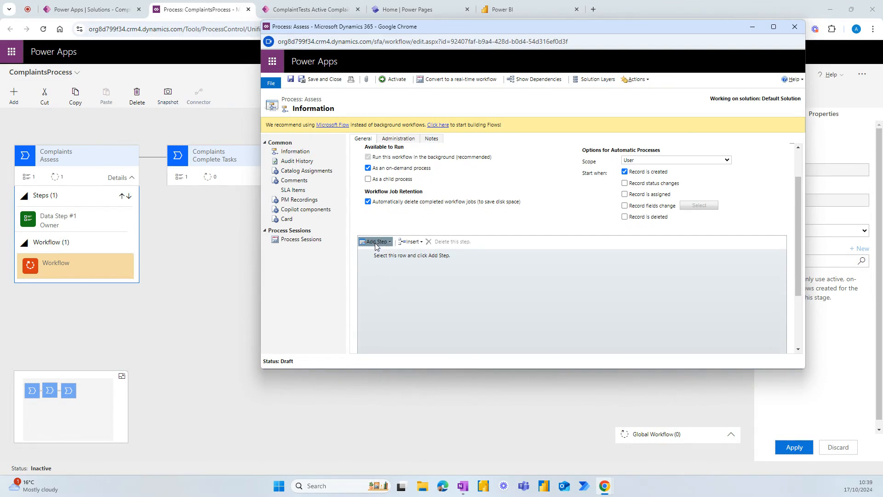
{"action": "left_click", "coordinate": [394, 246]}
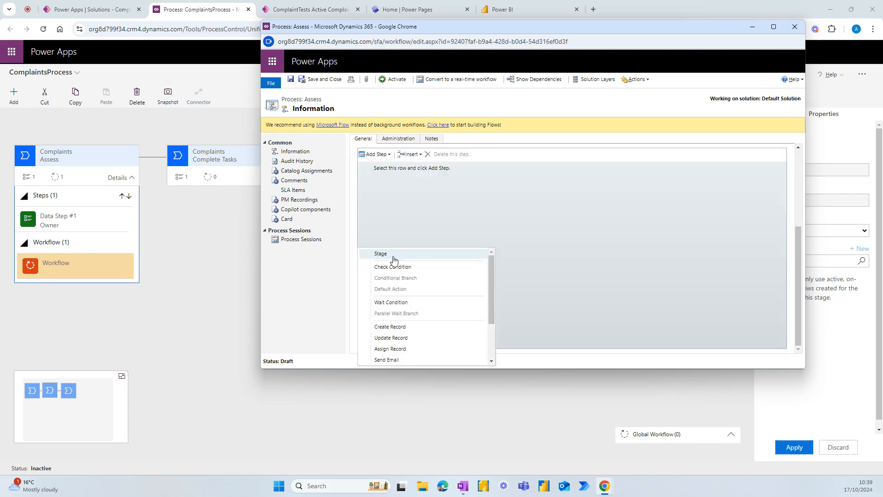
{"action": "scroll", "coordinate": [395, 276], "scroll_direction": "down", "scroll_amount": 3}
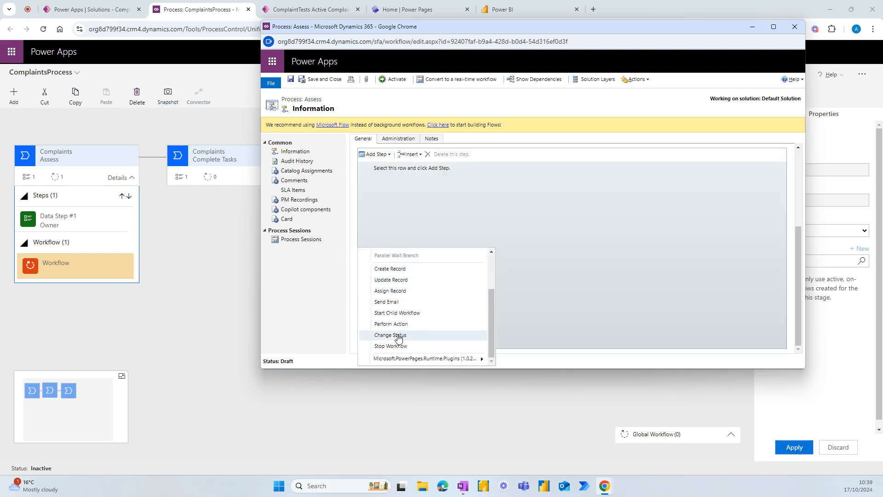
{"action": "left_click", "coordinate": [398, 335]}
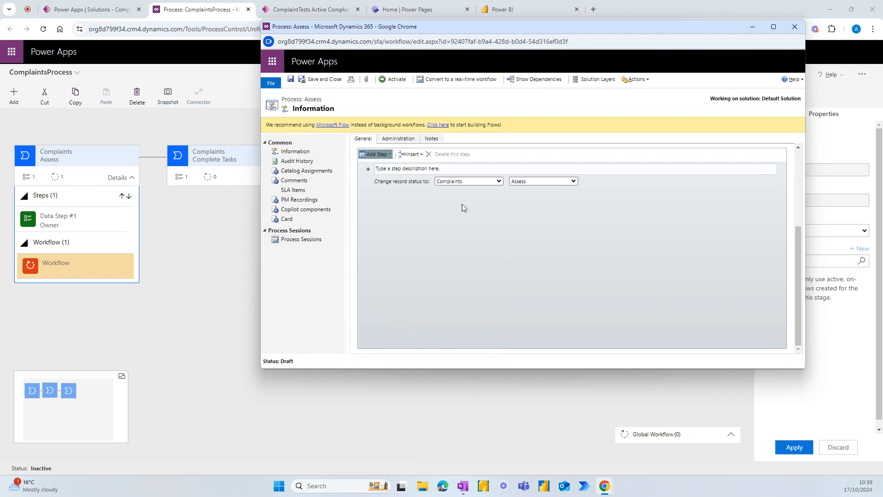
{"action": "left_click", "coordinate": [546, 182]}
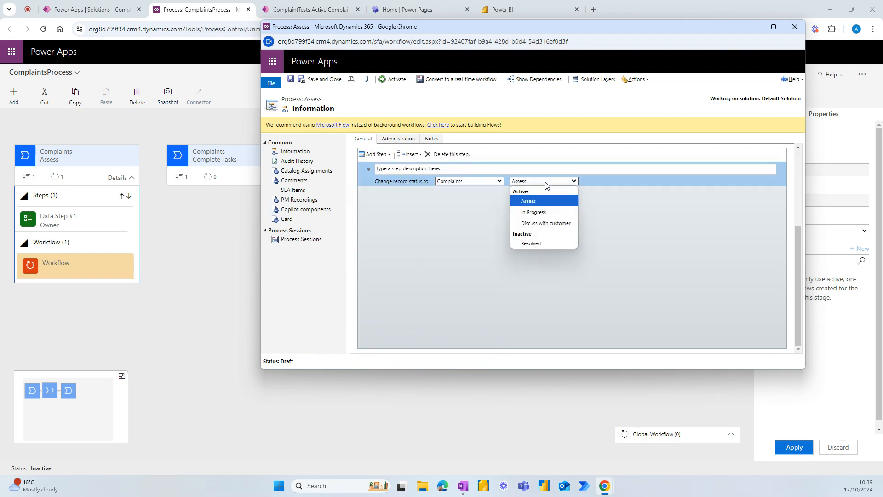
{"action": "left_click", "coordinate": [539, 212]}
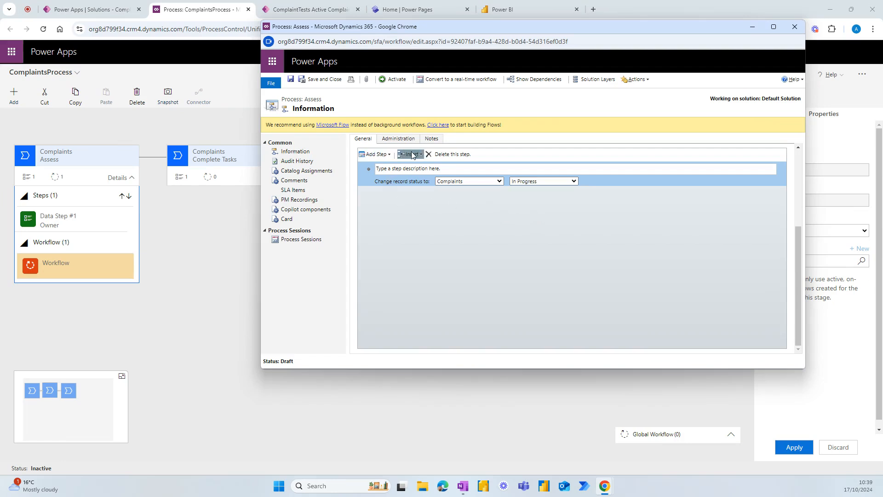
Step: Activate the Assess workflow and close its window
{"action": "left_click", "coordinate": [392, 80]}
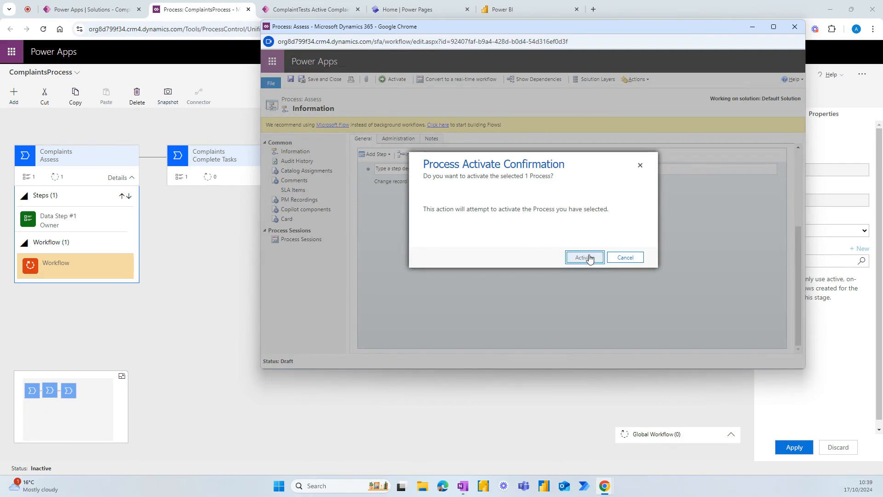
{"action": "left_click", "coordinate": [587, 258]}
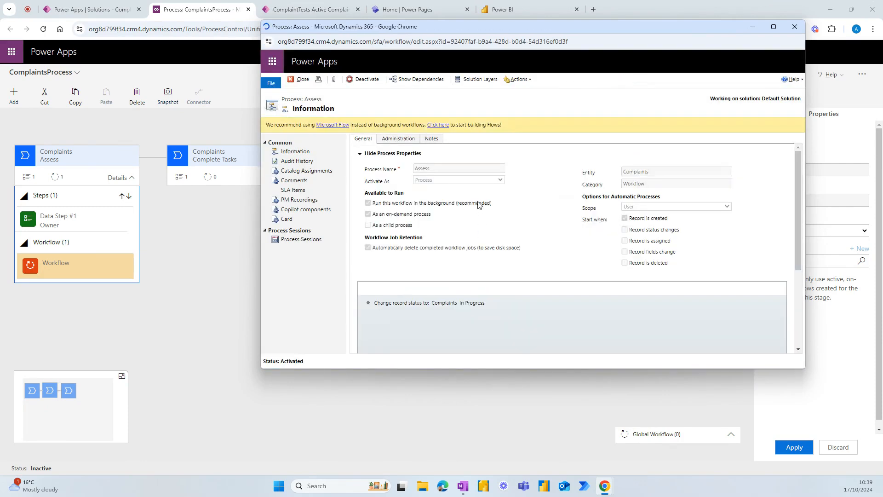
{"action": "left_click", "coordinate": [301, 79]}
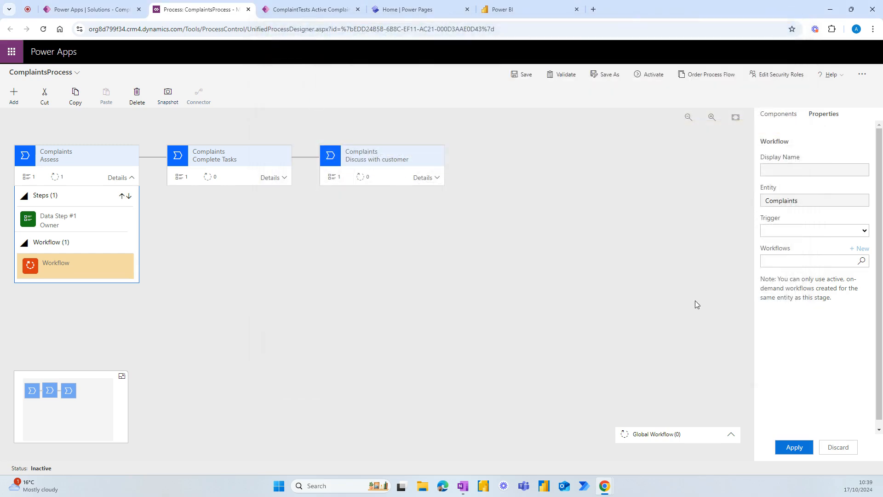
Step: Set the Assess stage's workflow step to trigger on Stage Exit using the Assess workflow
{"action": "left_click", "coordinate": [815, 233]}
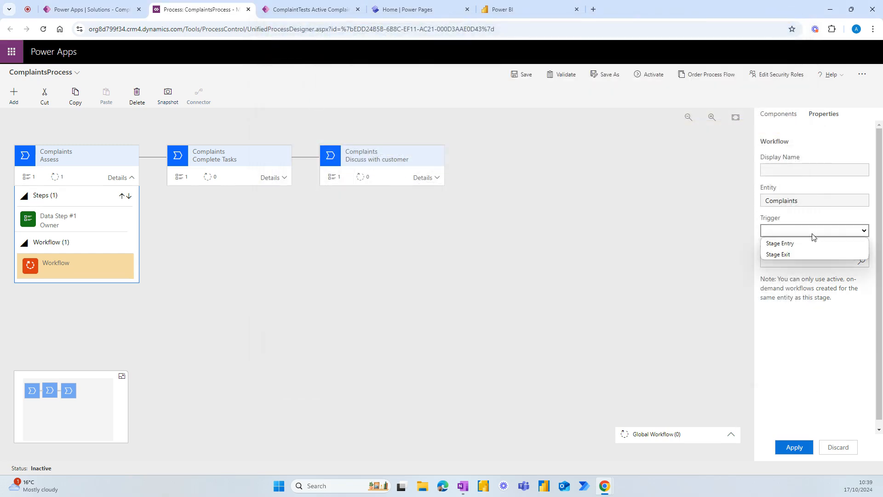
{"action": "left_click", "coordinate": [788, 256]}
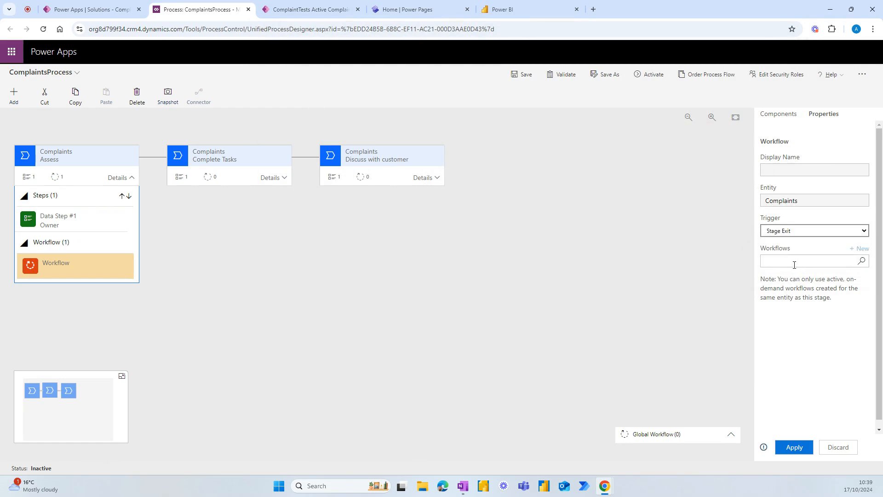
{"action": "left_click", "coordinate": [789, 264]}
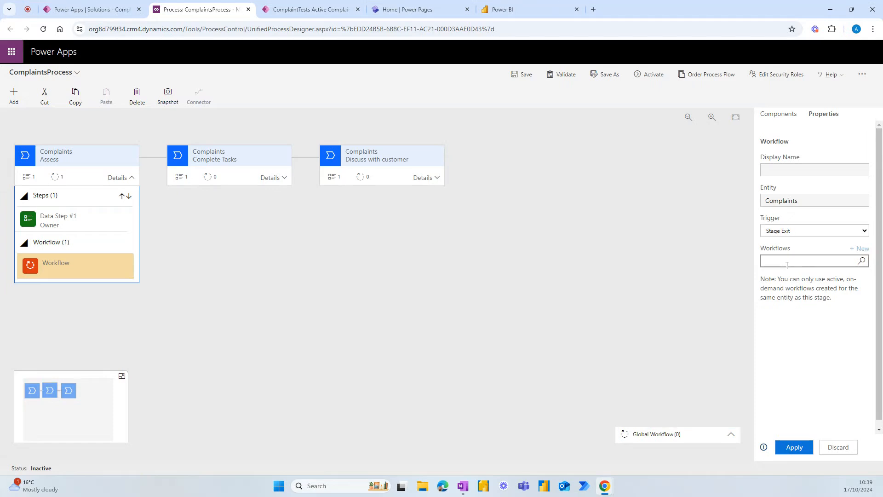
{"action": "left_click", "coordinate": [862, 261]}
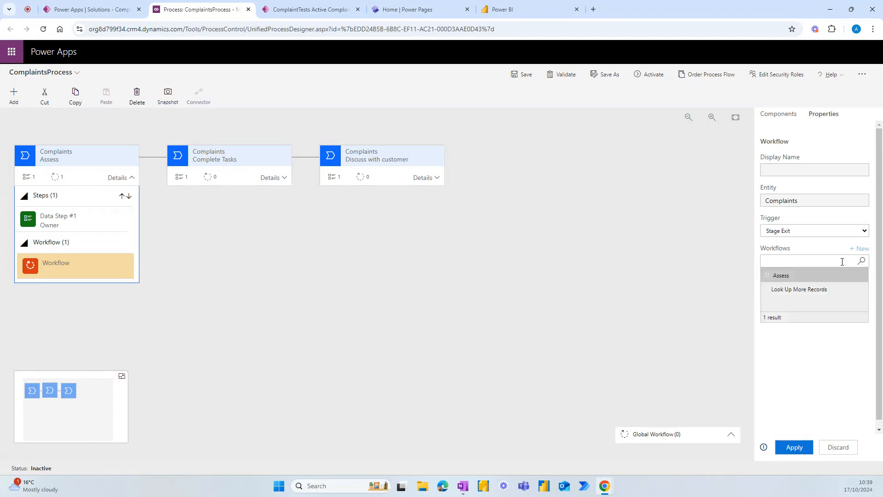
{"action": "left_click", "coordinate": [781, 276]}
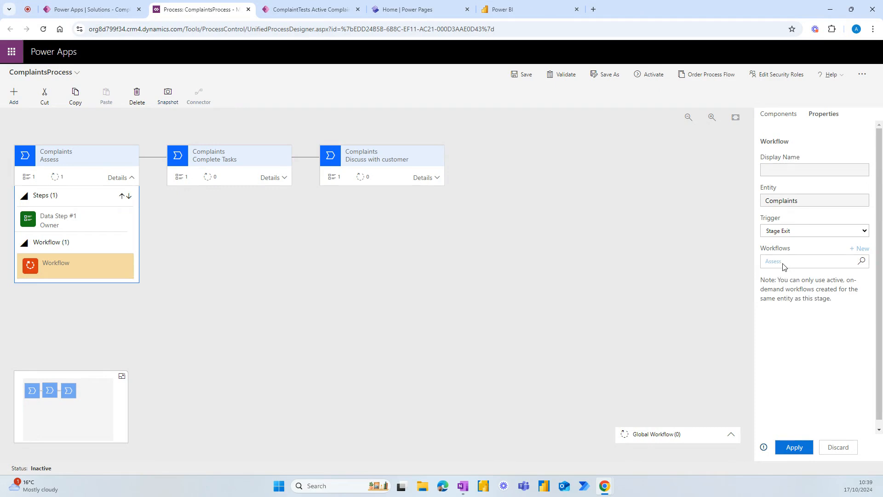
{"action": "left_click", "coordinate": [795, 447]}
{"action": "left_click", "coordinate": [283, 181]}
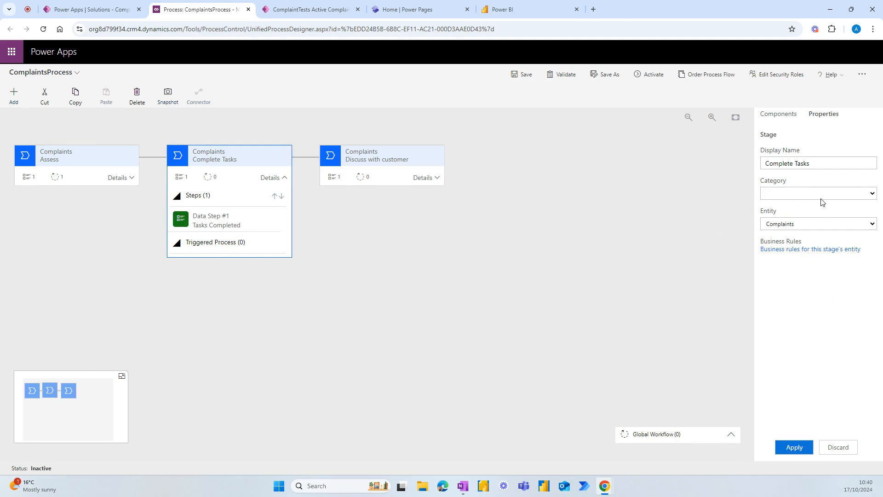
Step: Drop a Workflow component on the Complete Tasks stage and create a blank 'Complete Tasks' workflow
{"action": "left_click", "coordinate": [779, 114]}
{"action": "left_click_drag", "start_coordinate": [798, 238], "coordinate": [211, 257]}
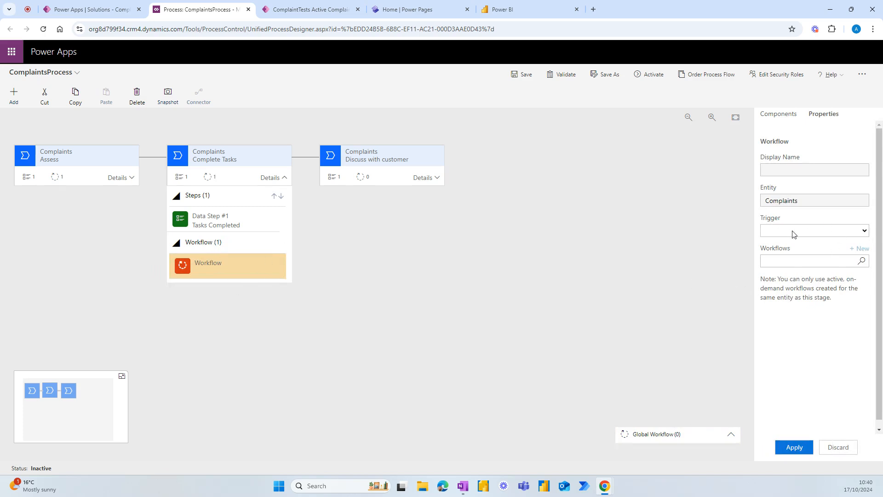
{"action": "left_click", "coordinate": [859, 249]}
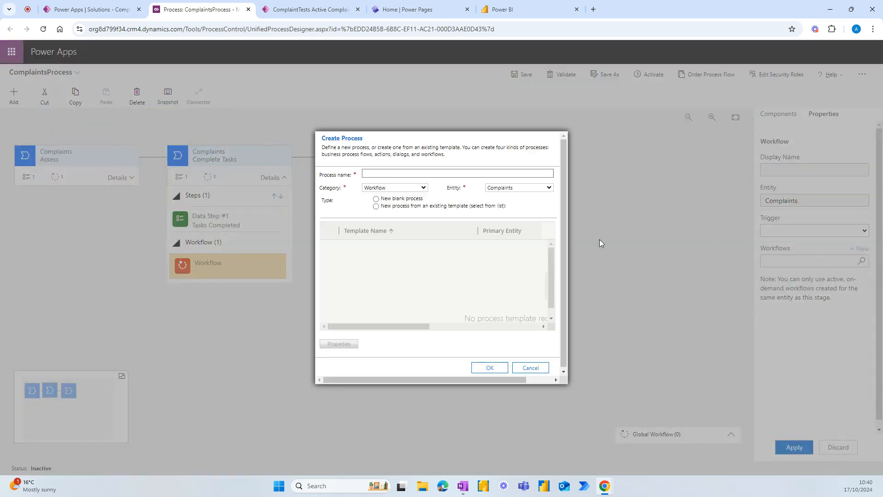
{"action": "left_click", "coordinate": [389, 173]}
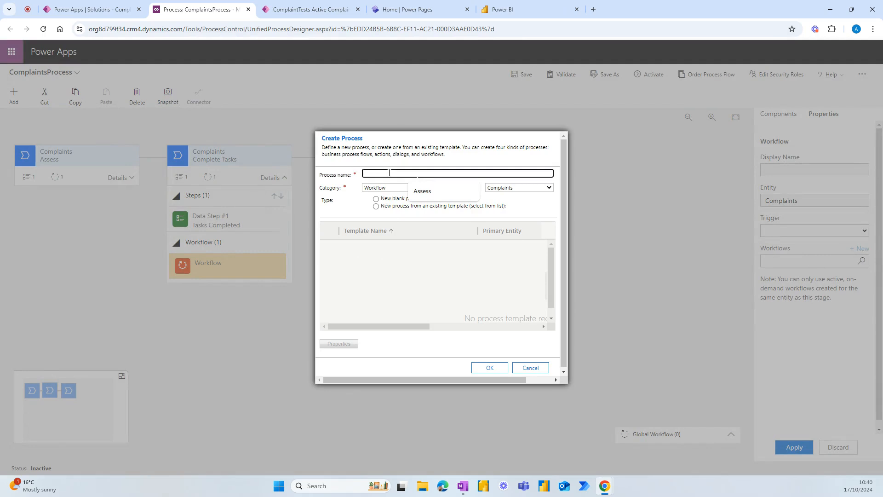
{"action": "type", "text": "Complete Tasks"}
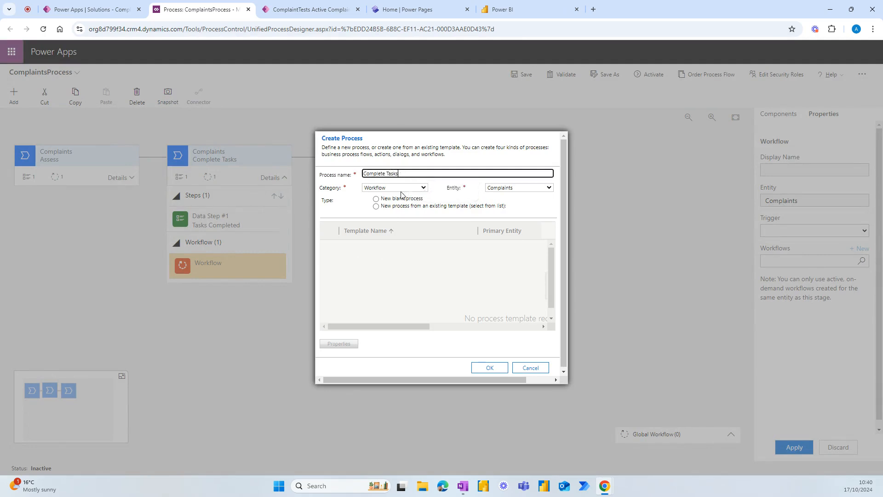
{"action": "left_click", "coordinate": [402, 199]}
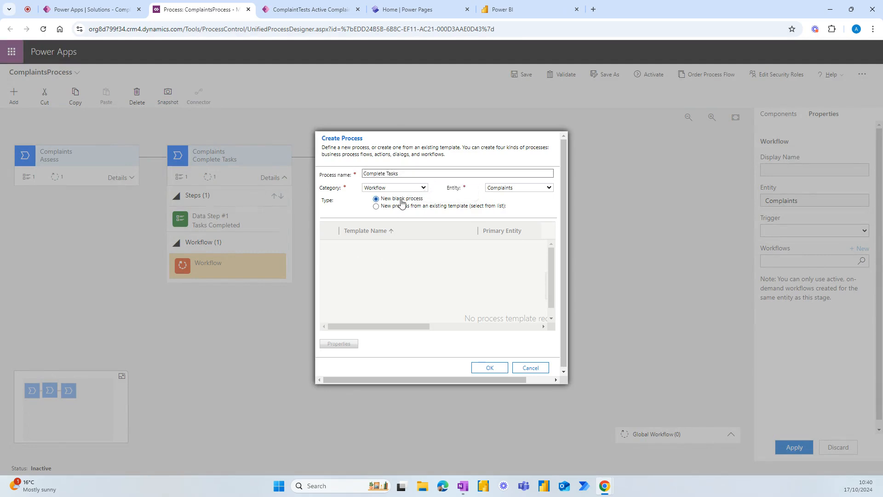
{"action": "left_click", "coordinate": [489, 368]}
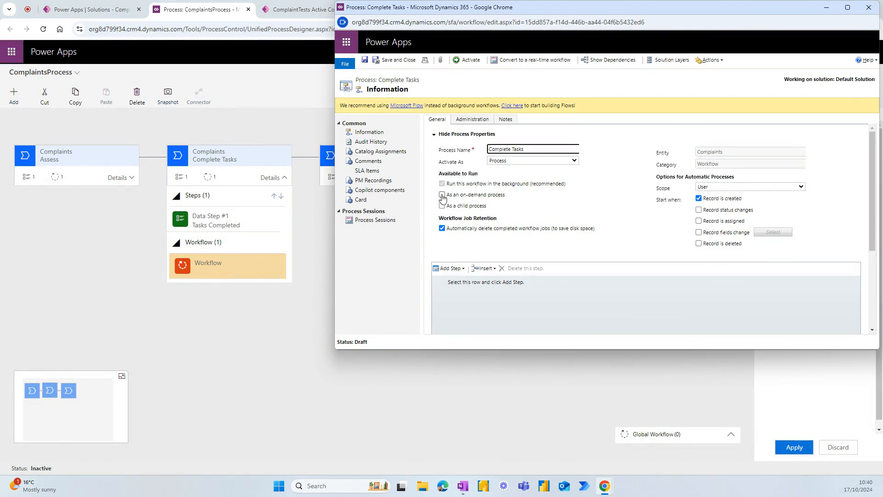
Step: Make the Complete Tasks workflow on-demand with a Change Status step setting Discuss with customer
{"action": "left_click", "coordinate": [442, 197]}
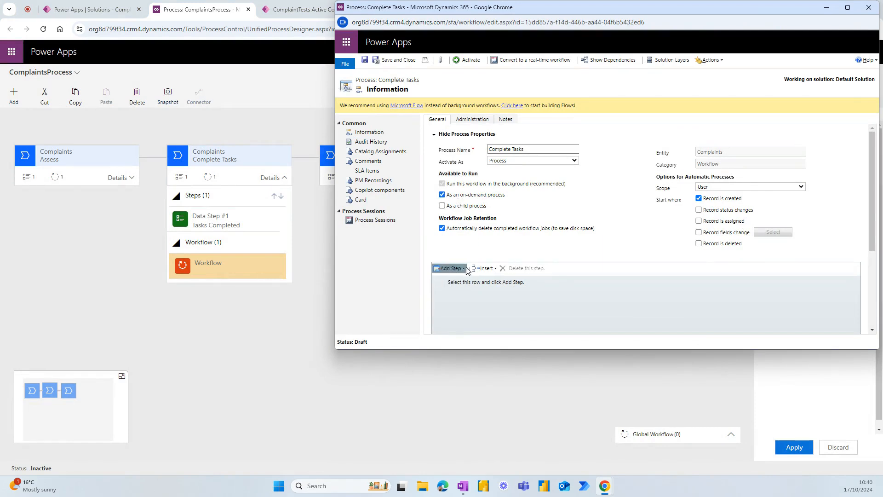
{"action": "left_click", "coordinate": [450, 268]}
{"action": "scroll", "coordinate": [465, 299], "scroll_direction": "down", "scroll_amount": 5}
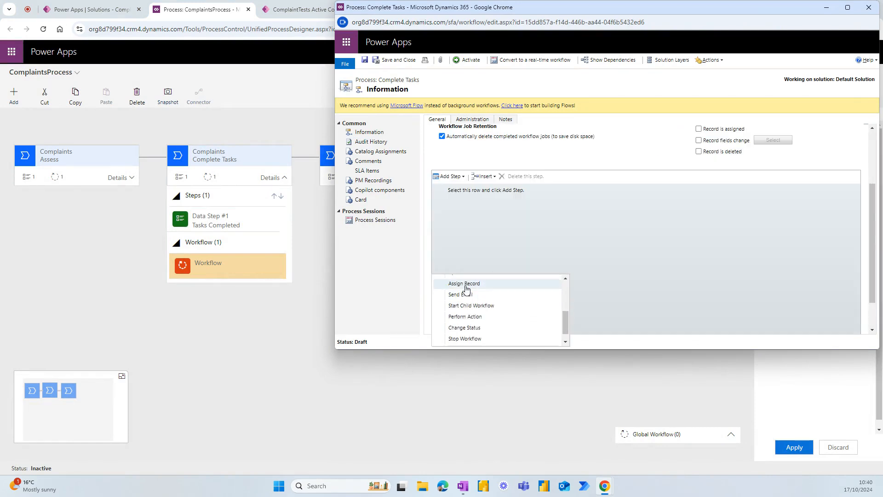
{"action": "scroll", "coordinate": [468, 302], "scroll_direction": "down", "scroll_amount": 1}
{"action": "left_click", "coordinate": [468, 312]}
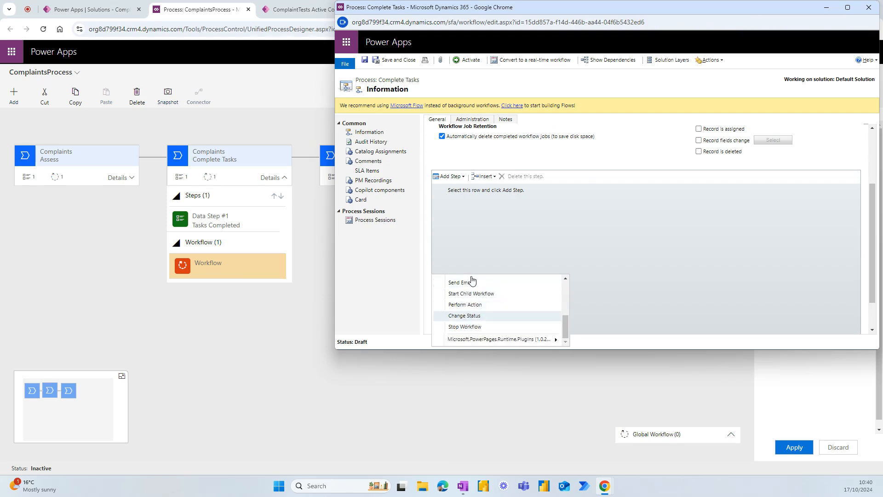
{"action": "left_click", "coordinate": [616, 203]}
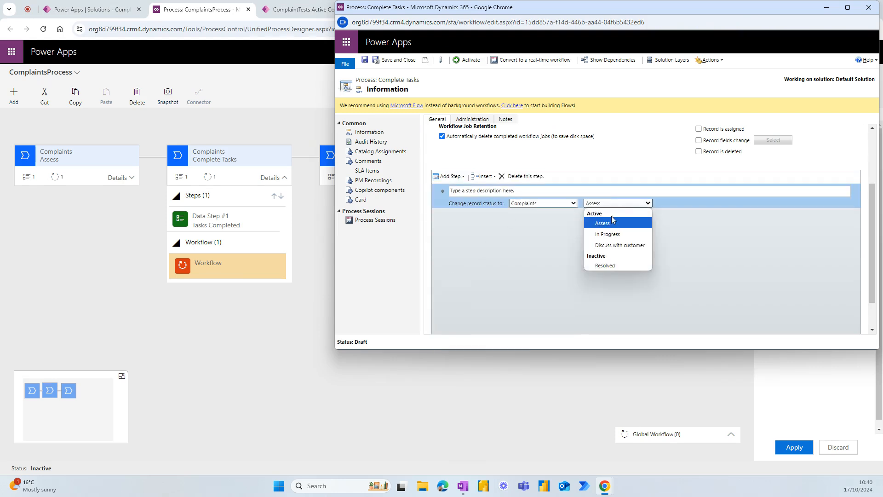
{"action": "left_click", "coordinate": [614, 246]}
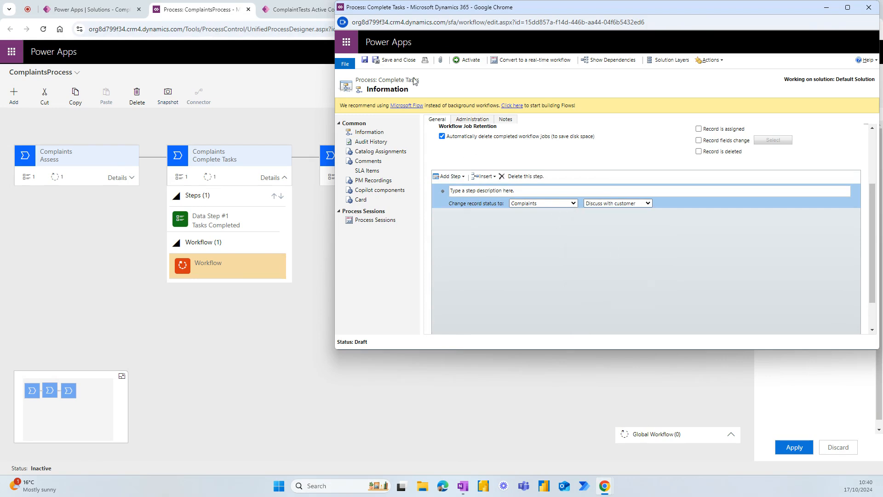
Step: Describe the step as 'Change Status', then activate the workflow and close it
{"action": "left_click", "coordinate": [468, 62]}
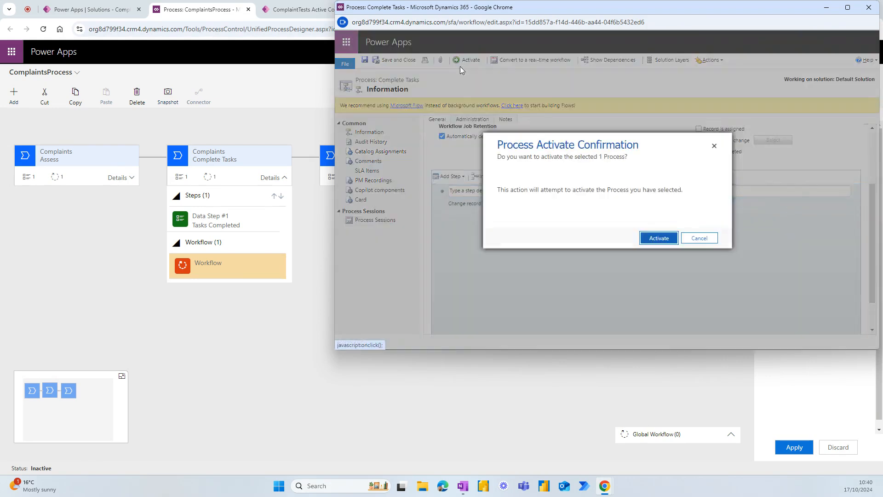
{"action": "left_click", "coordinate": [697, 240]}
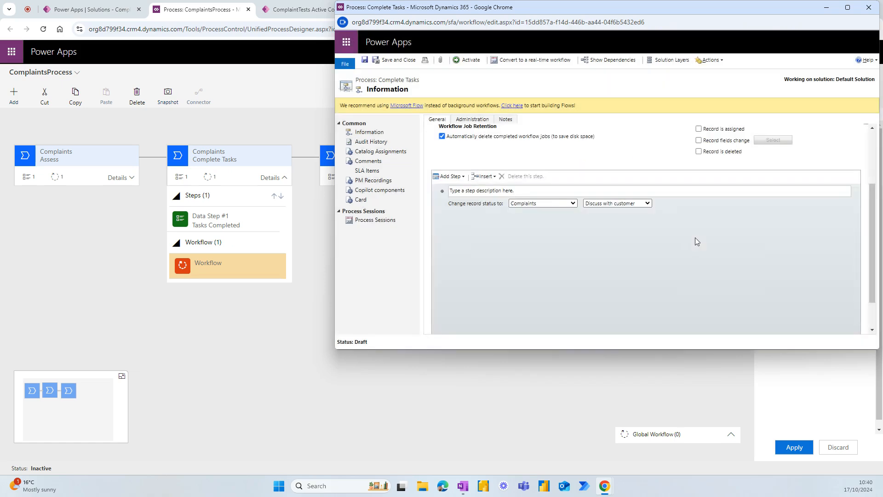
{"action": "left_click", "coordinate": [500, 190]}
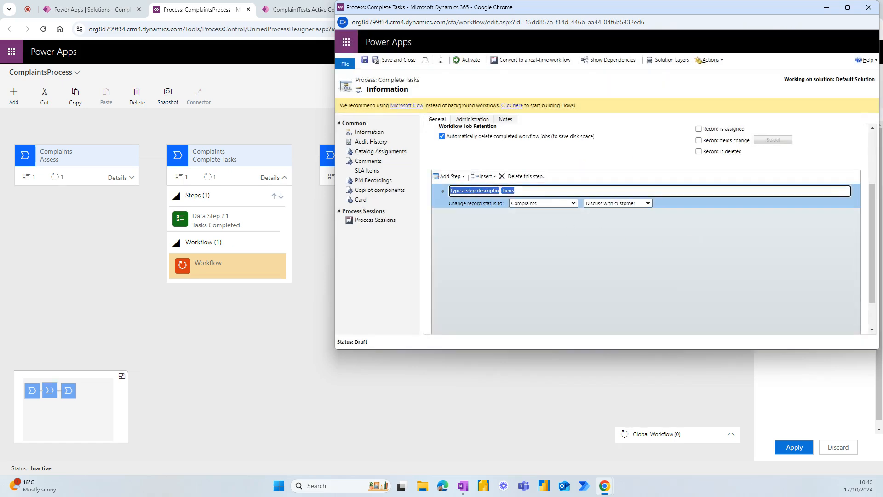
{"action": "type", "text": "Change Status"}
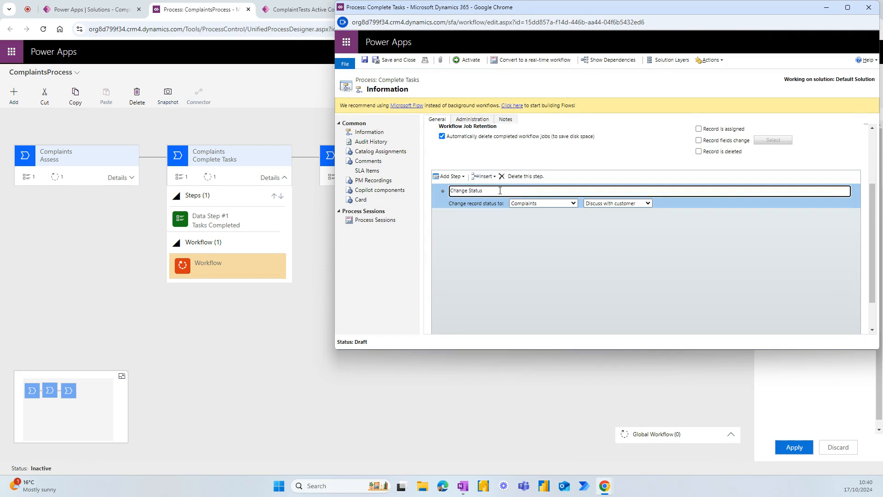
{"action": "left_click", "coordinate": [501, 231]}
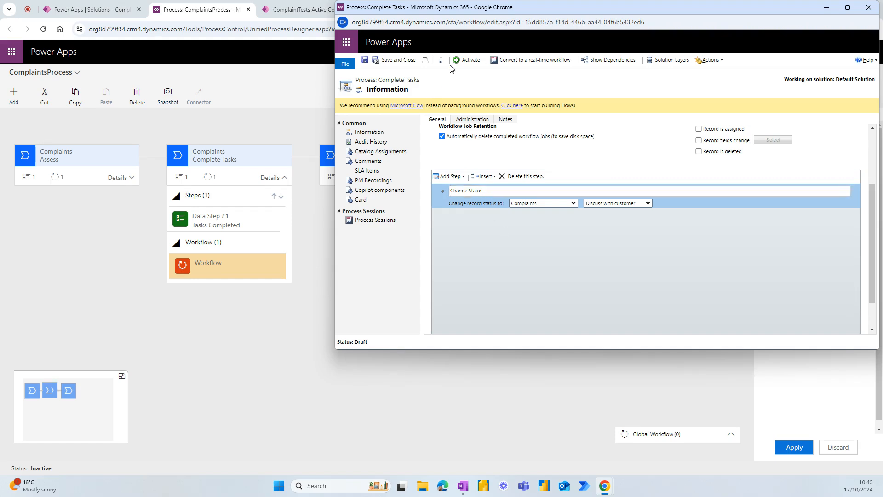
{"action": "left_click", "coordinate": [468, 62]}
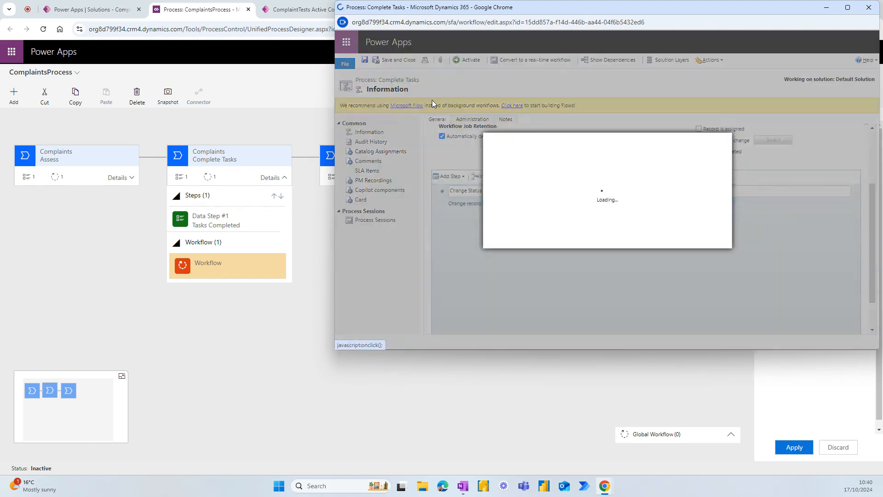
{"action": "left_click", "coordinate": [659, 238]}
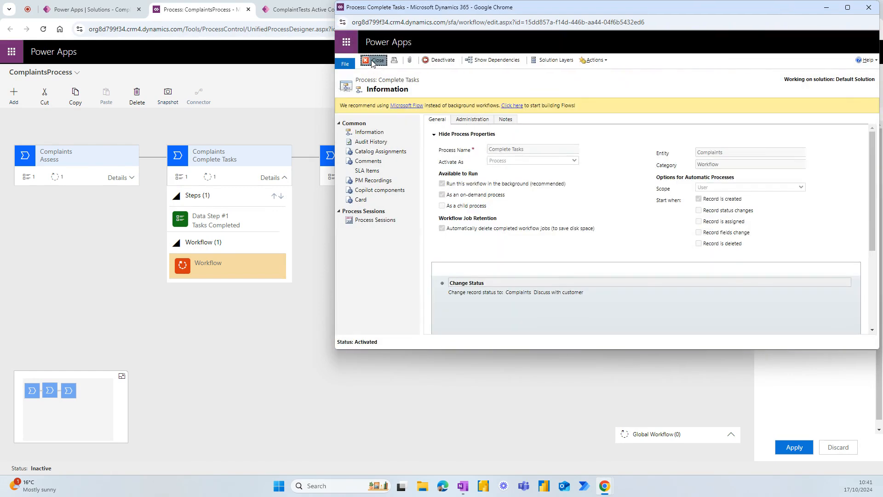
{"action": "left_click", "coordinate": [375, 60]}
Step: Set the Complete Tasks stage's workflow step to trigger on Stage Exit using the Complete Tasks workflow
{"action": "left_click", "coordinate": [820, 231]}
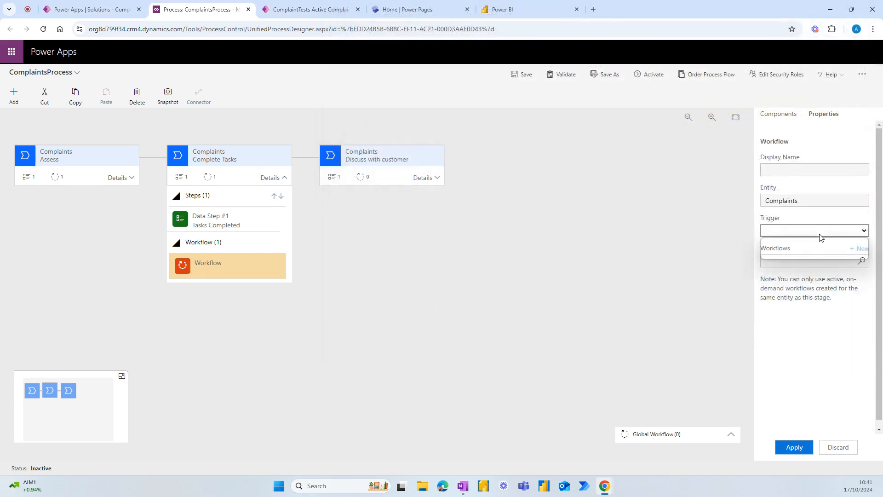
{"action": "left_click", "coordinate": [785, 254]}
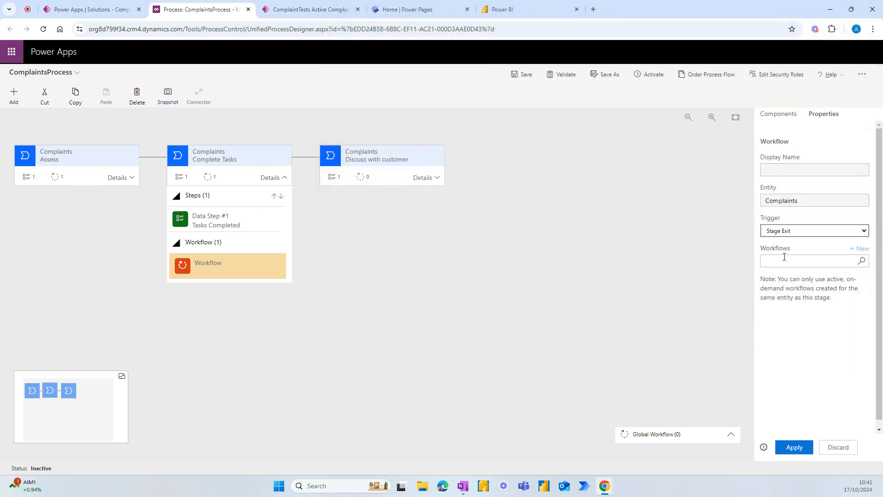
{"action": "left_click", "coordinate": [859, 263]}
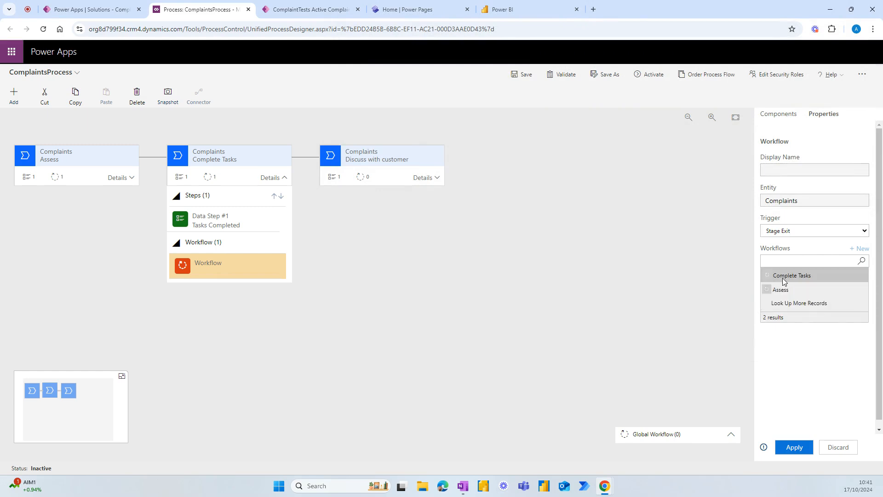
{"action": "left_click", "coordinate": [784, 276]}
{"action": "left_click", "coordinate": [792, 445]}
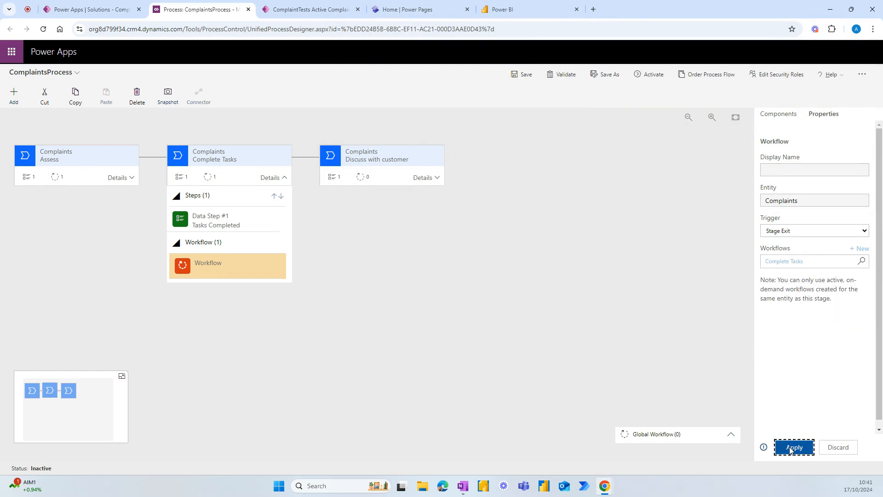
Step: Drop a Workflow component onto the Discuss with customer stage
{"action": "left_click", "coordinate": [433, 179]}
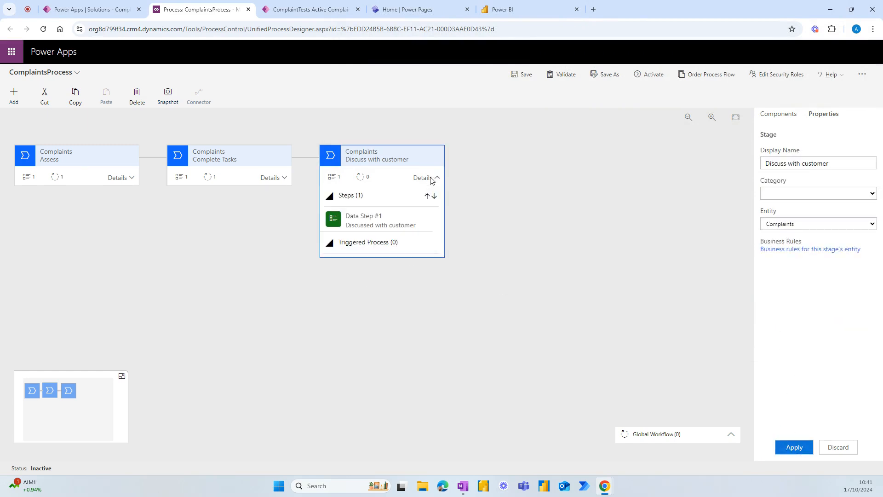
{"action": "left_click", "coordinate": [779, 114]}
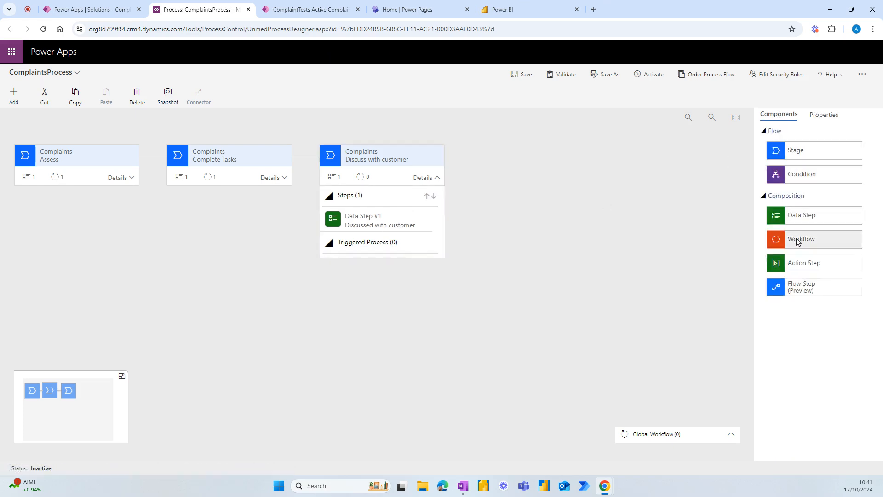
{"action": "left_click_drag", "start_coordinate": [799, 242], "coordinate": [363, 256]}
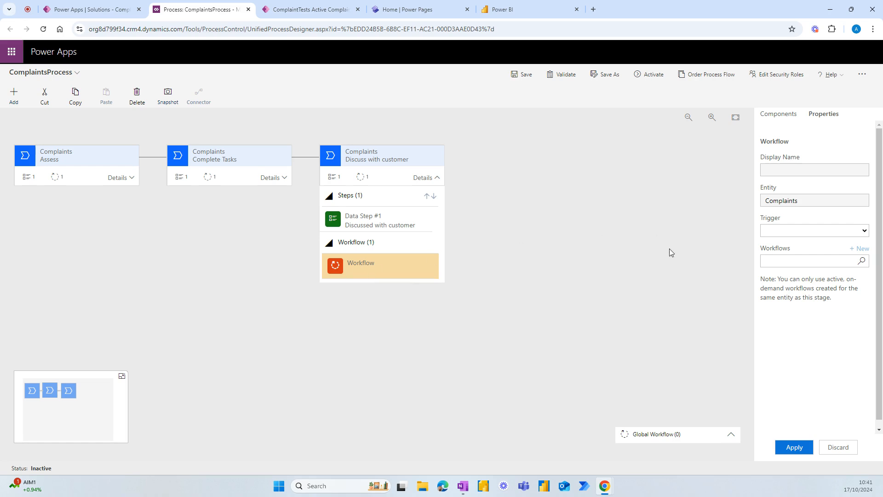
Step: Create a new blank workflow named 'Resolve' for the Discuss with customer stage
{"action": "left_click", "coordinate": [859, 248]}
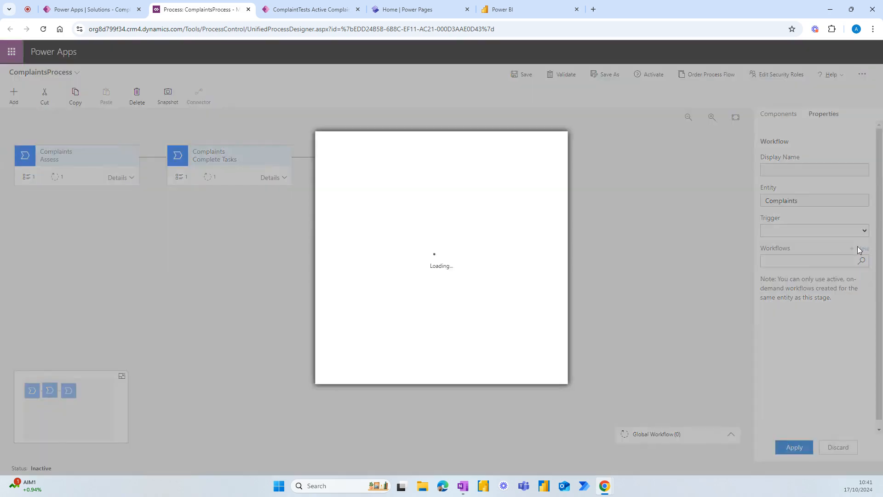
{"action": "left_click", "coordinate": [408, 173]}
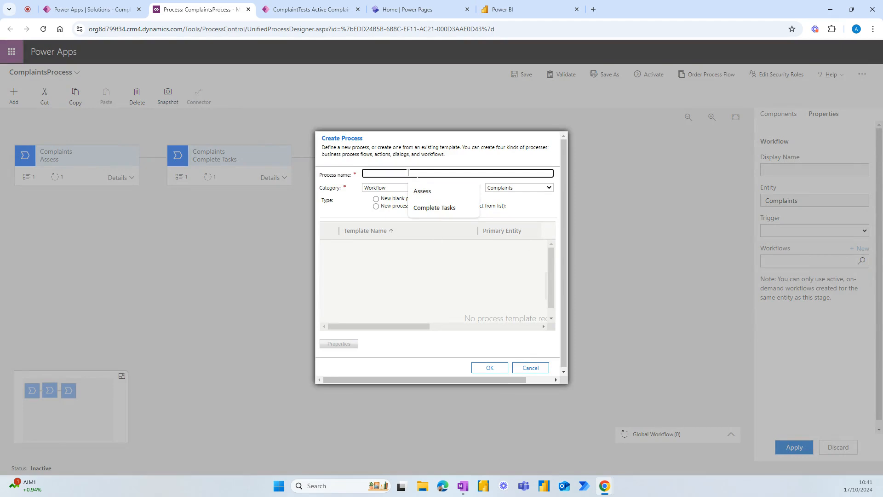
{"action": "type", "text": "Resolve"}
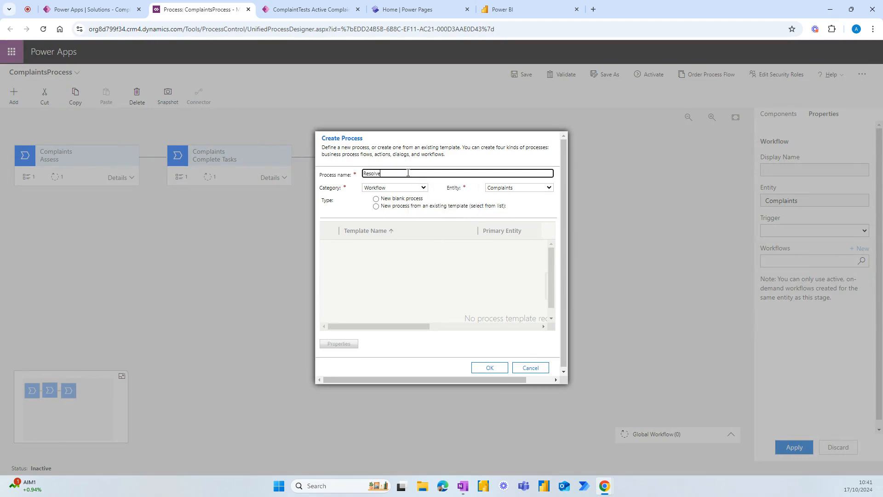
{"action": "left_click", "coordinate": [394, 198]}
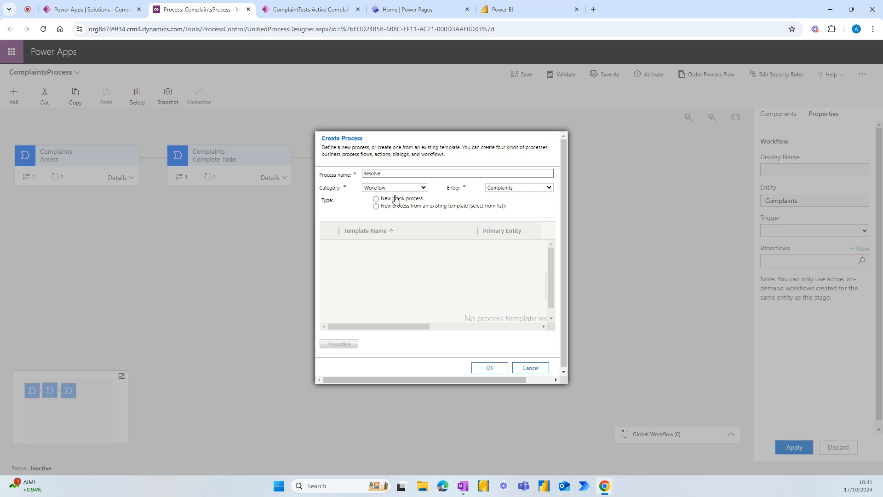
{"action": "left_click", "coordinate": [489, 369]}
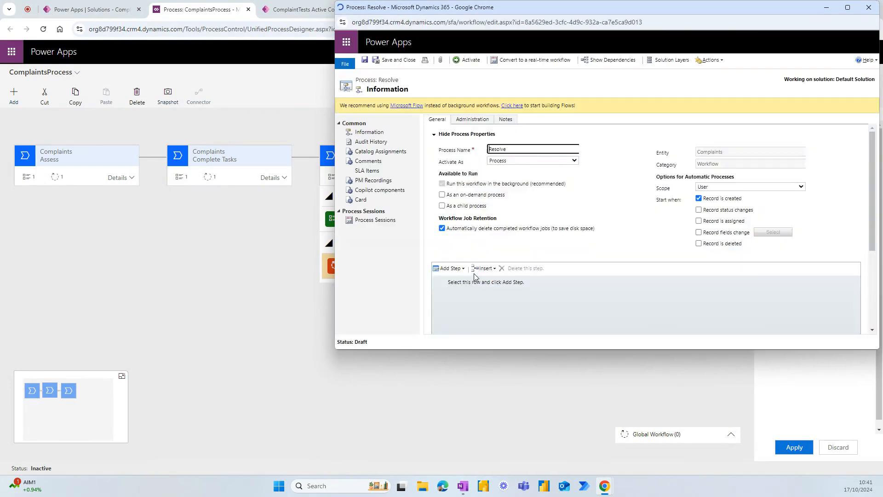
Step: Make Resolve on-demand with a 'Change Status' step setting the complaint to Resolved
{"action": "left_click", "coordinate": [448, 197]}
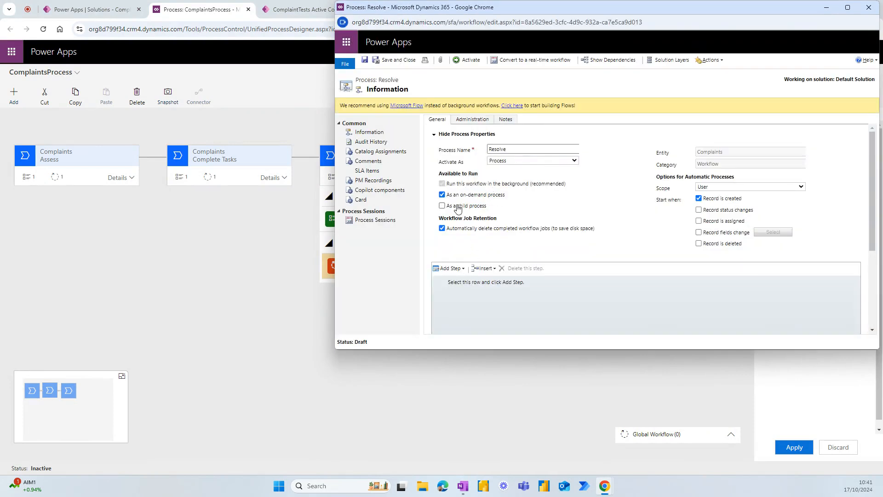
{"action": "scroll", "coordinate": [457, 263], "scroll_direction": "down", "scroll_amount": 1}
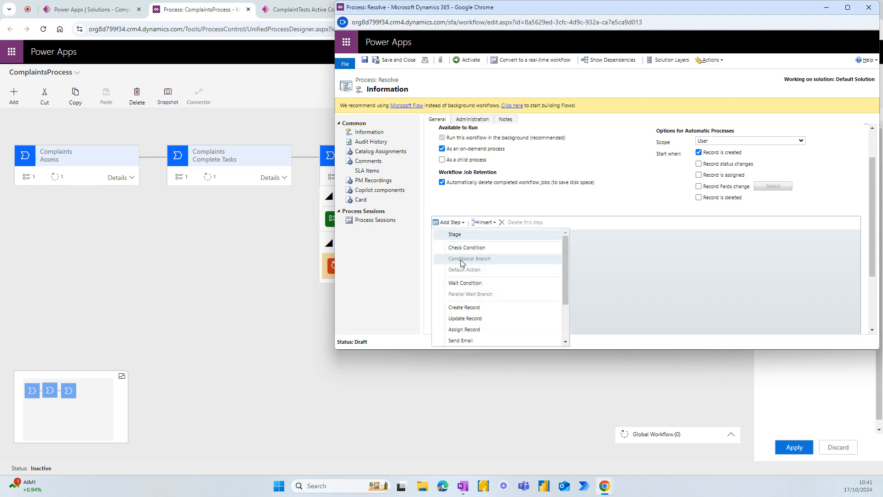
{"action": "scroll", "coordinate": [461, 263], "scroll_direction": "down", "scroll_amount": 2}
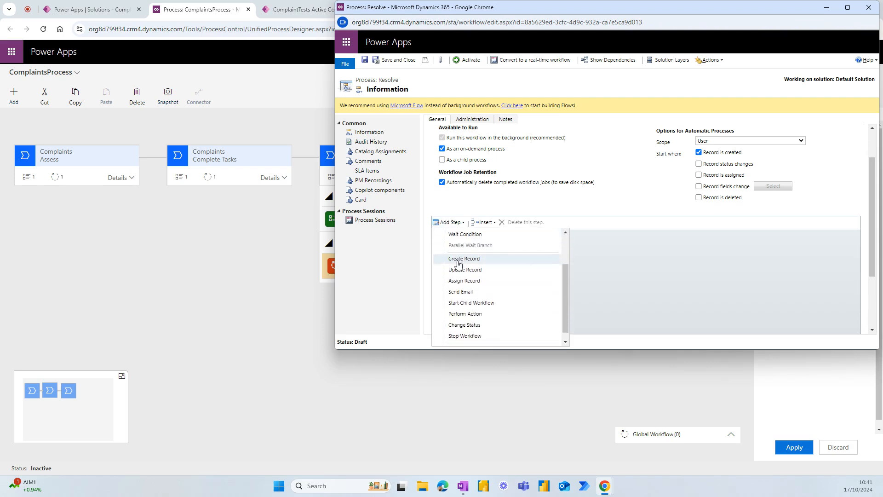
{"action": "scroll", "coordinate": [485, 283], "scroll_direction": "up", "scroll_amount": 1}
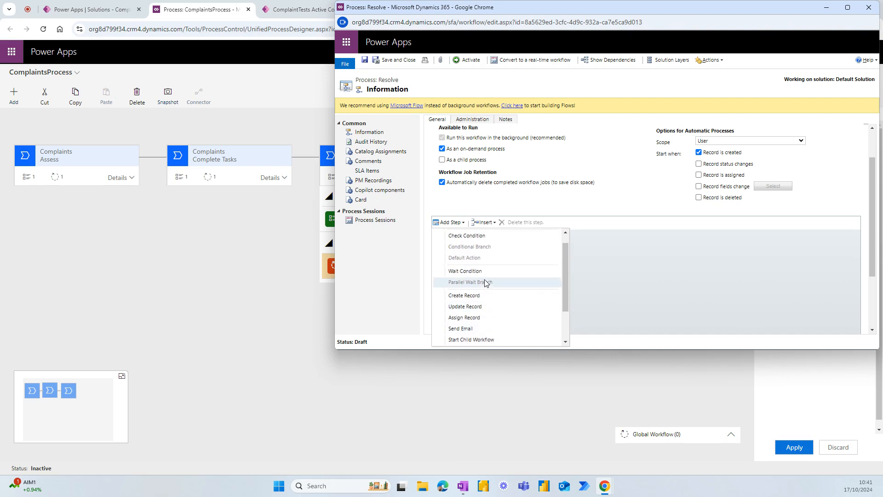
{"action": "scroll", "coordinate": [483, 278], "scroll_direction": "up", "scroll_amount": 1}
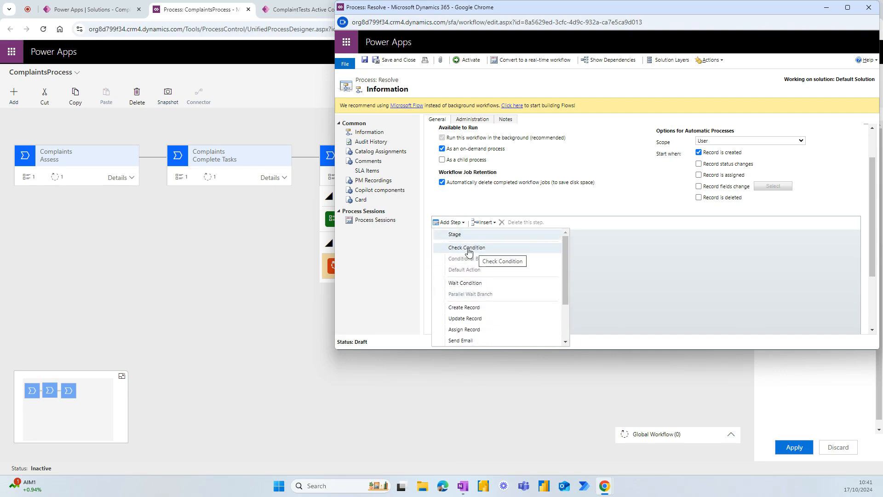
{"action": "scroll", "coordinate": [469, 258], "scroll_direction": "down", "scroll_amount": 2}
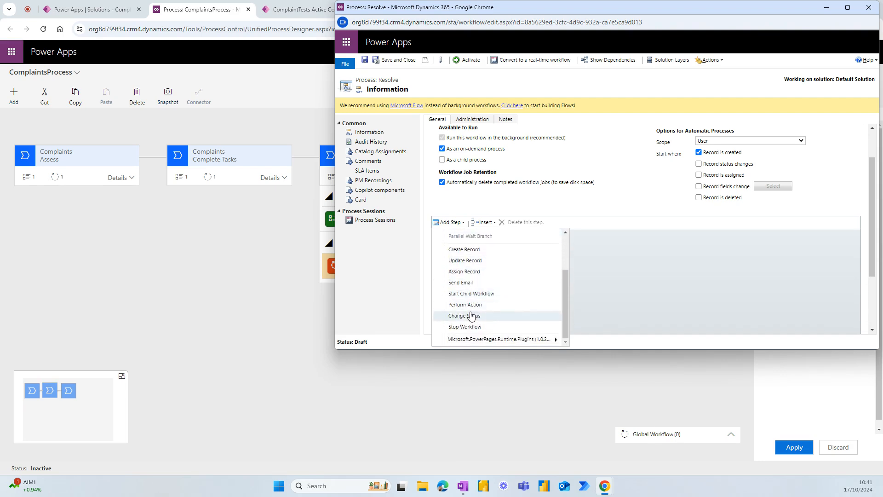
{"action": "left_click", "coordinate": [471, 315]}
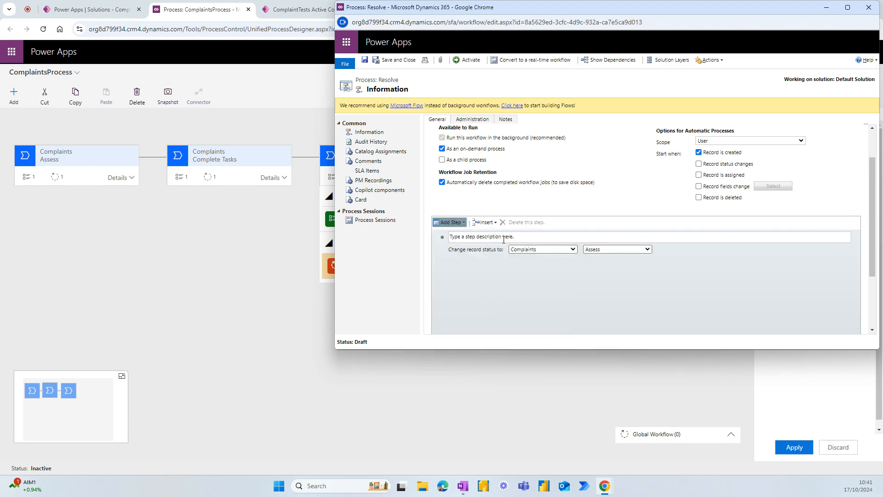
{"action": "left_click", "coordinate": [505, 237]}
{"action": "type", "text": "Chan"}
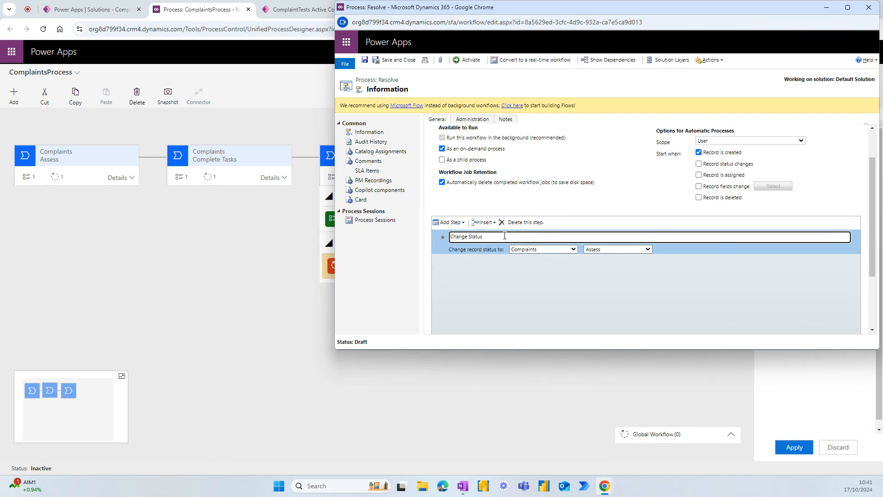
{"action": "type", "text": "ge Status"}
{"action": "left_click", "coordinate": [572, 251]}
{"action": "left_click", "coordinate": [573, 250]}
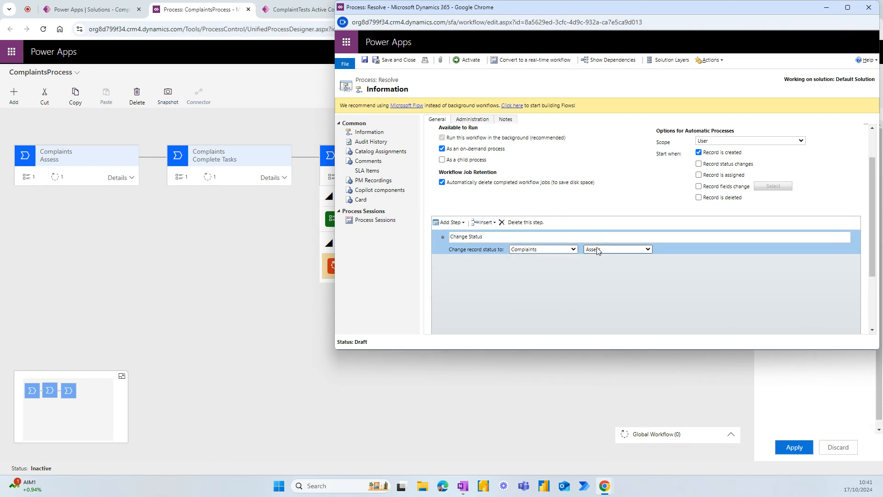
{"action": "left_click", "coordinate": [617, 249]}
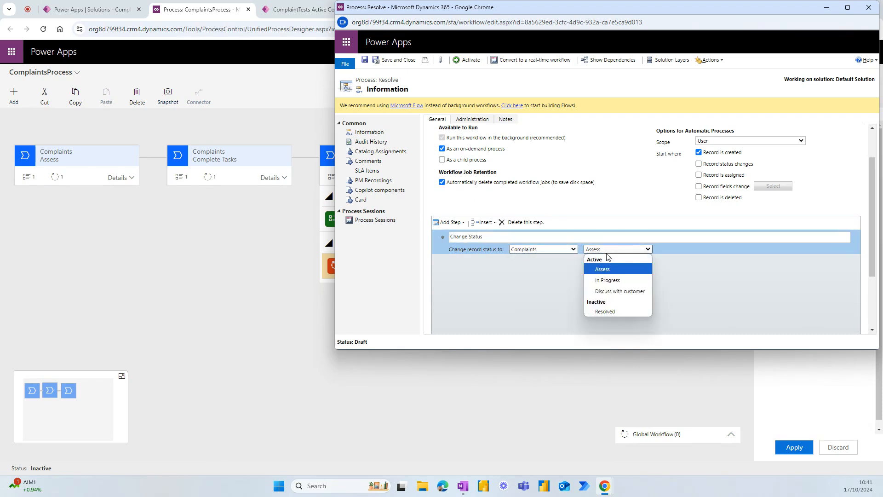
{"action": "left_click", "coordinate": [606, 312]}
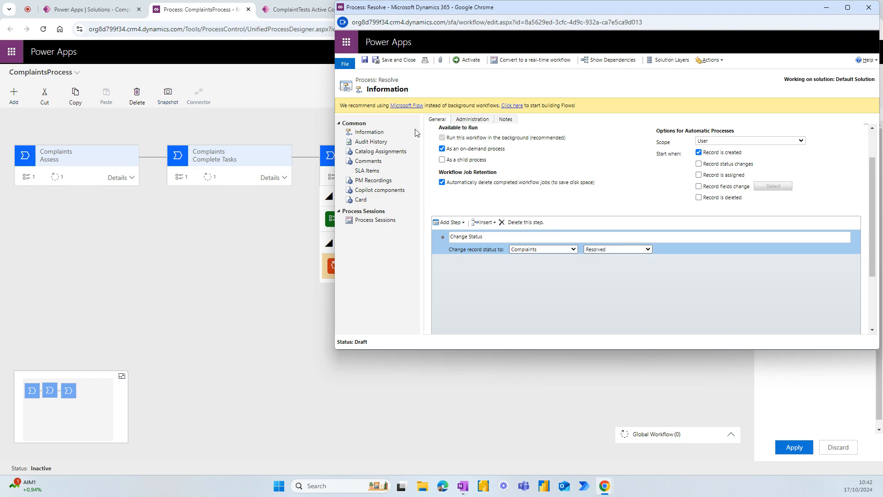
Step: Activate the Resolve workflow and close its window
{"action": "left_click", "coordinate": [466, 61]}
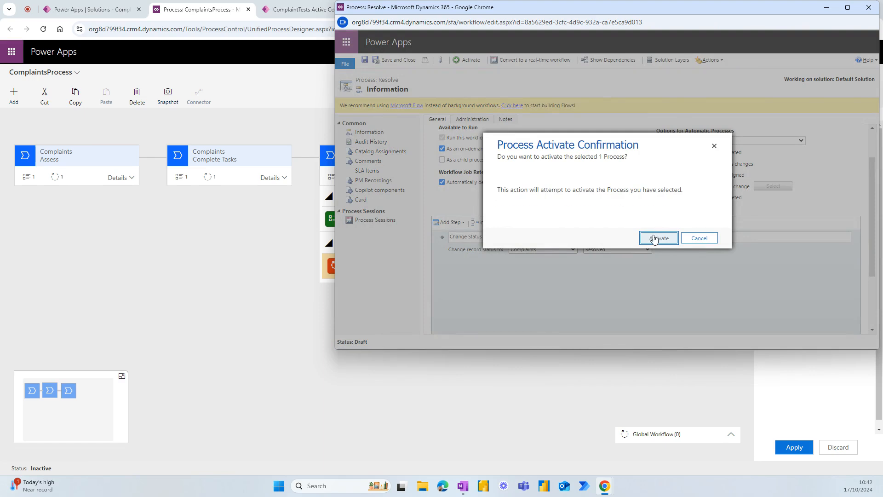
{"action": "left_click", "coordinate": [655, 239]}
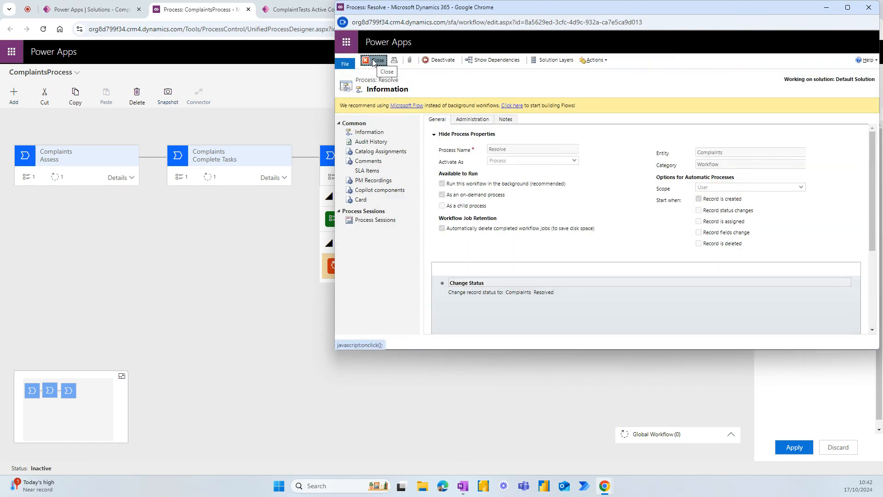
{"action": "left_click", "coordinate": [373, 62]}
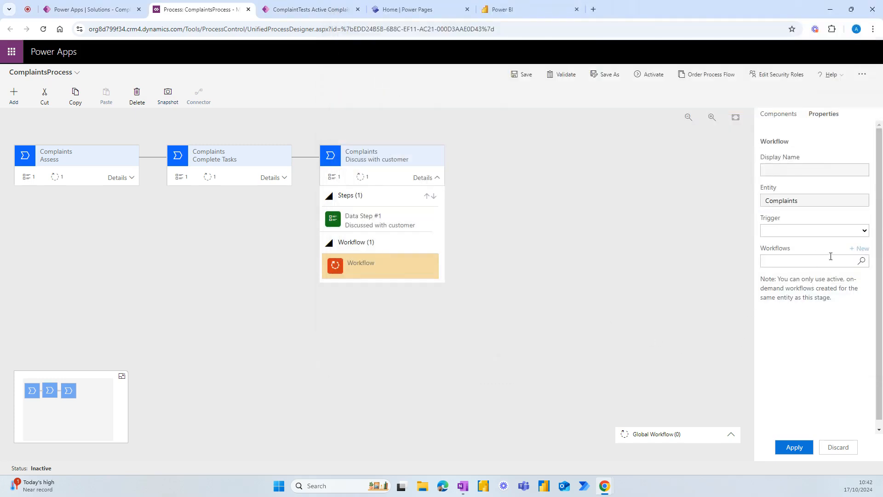
Step: Set the Discuss with customer workflow step to trigger on Stage Exit using the Resolve workflow
{"action": "left_click", "coordinate": [843, 230]}
{"action": "left_click", "coordinate": [847, 252]}
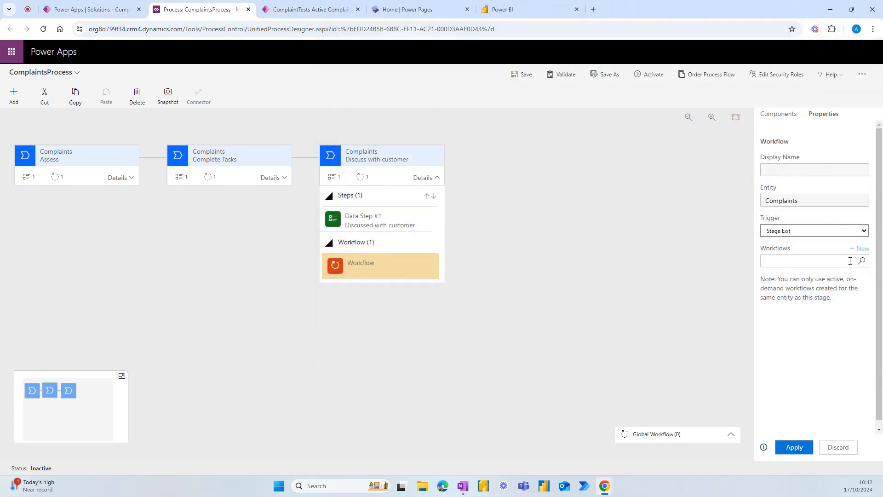
{"action": "left_click", "coordinate": [833, 262]}
{"action": "left_click", "coordinate": [861, 261]}
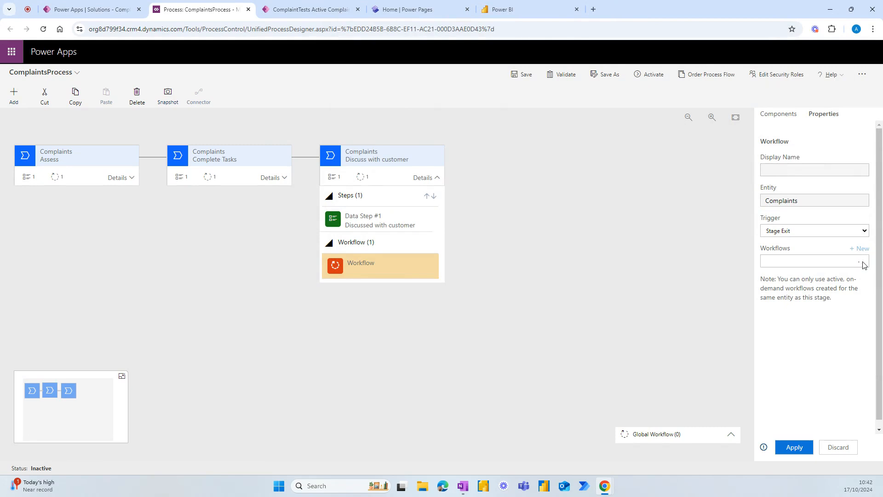
{"action": "left_click", "coordinate": [786, 302]}
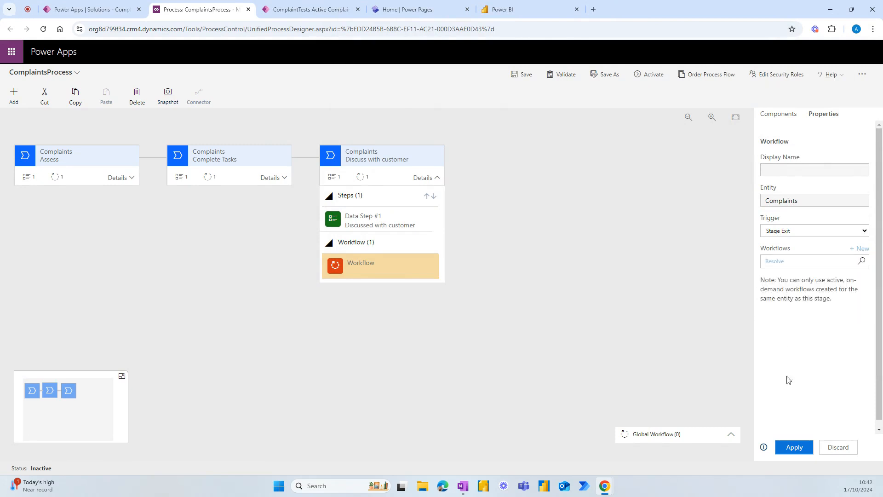
{"action": "left_click", "coordinate": [795, 447]}
{"action": "left_click", "coordinate": [625, 301]}
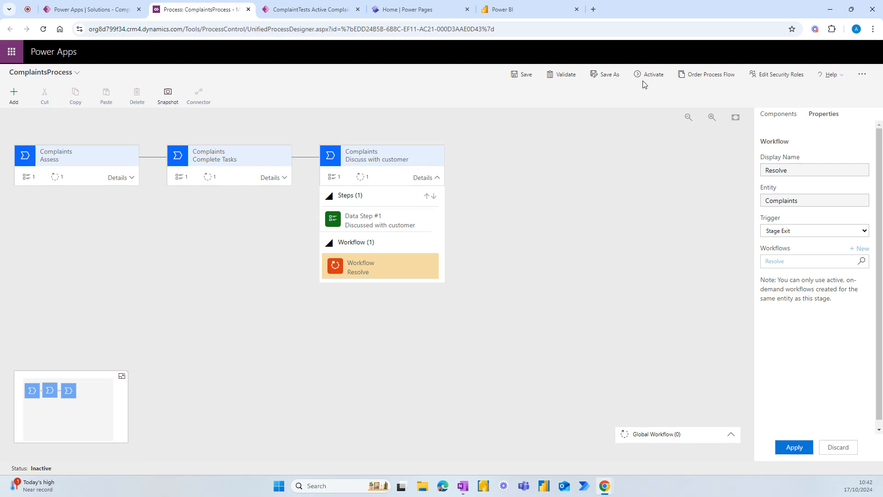
Step: Save the ComplaintsProcess business process flow, then activate it and confirm the activation
{"action": "left_click", "coordinate": [524, 79]}
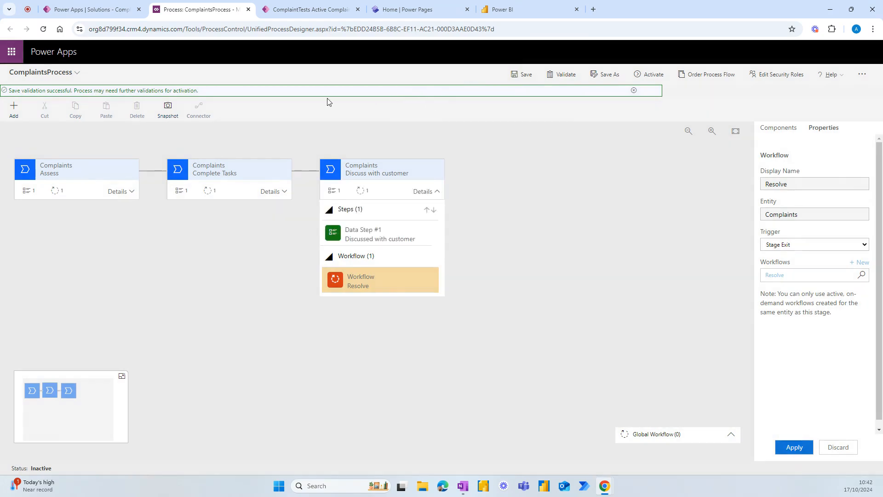
{"action": "left_click", "coordinate": [634, 77]}
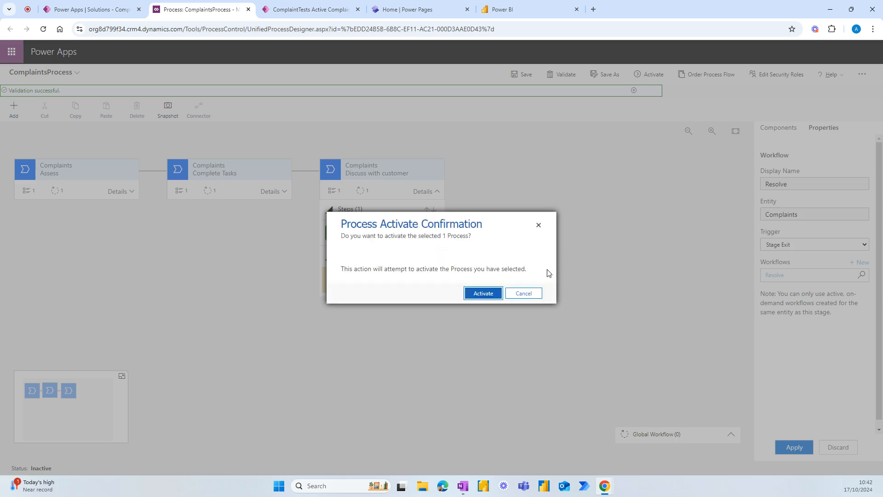
{"action": "left_click", "coordinate": [483, 294]}
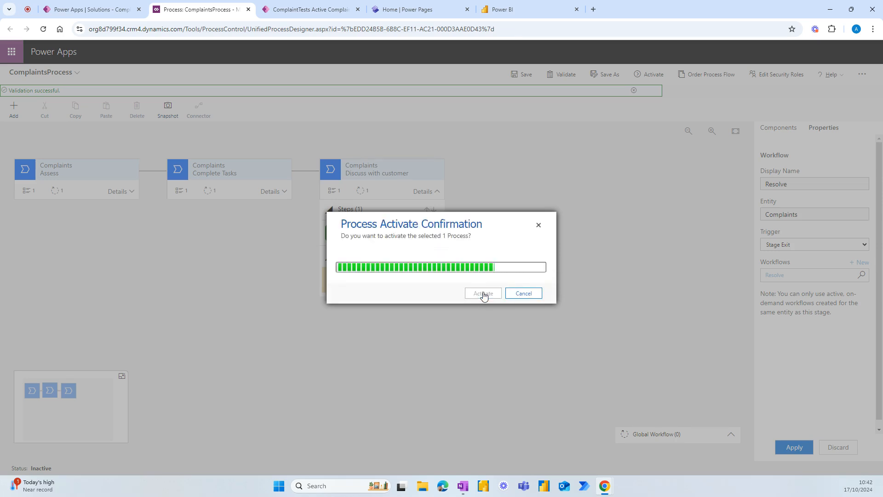
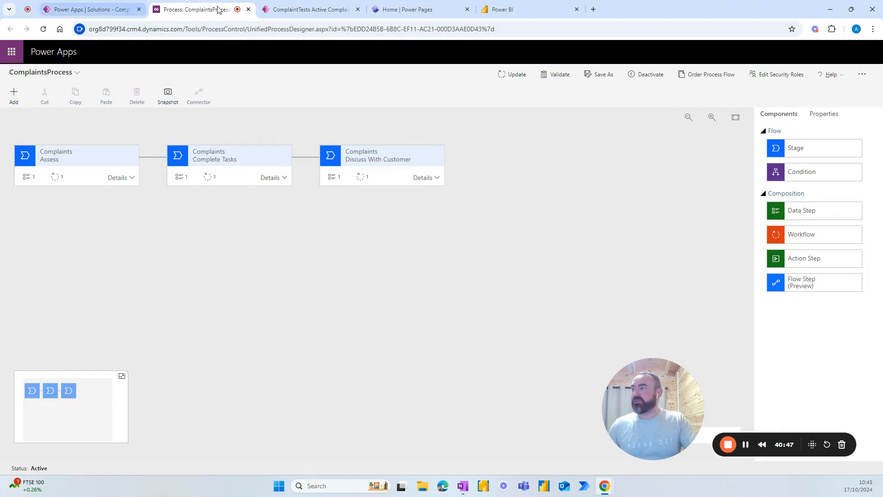
Step: Close the process flow designer and start a new automated cloud flow
{"action": "left_click", "coordinate": [248, 9]}
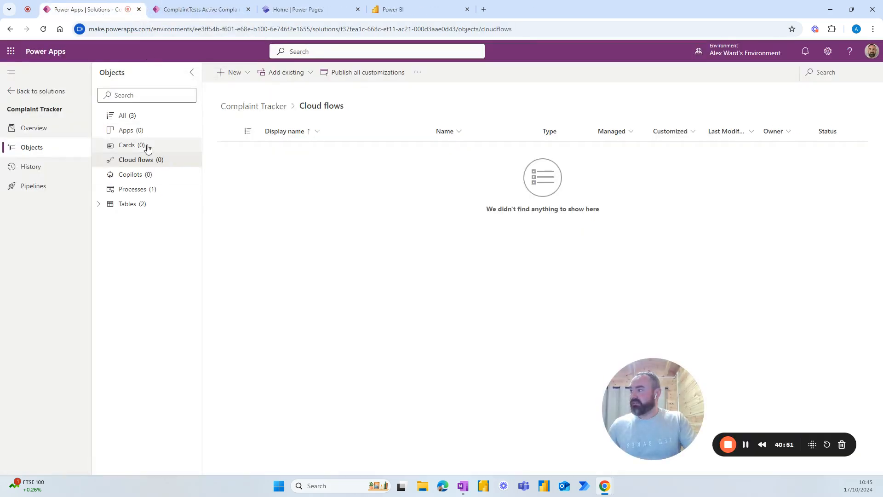
{"action": "left_click", "coordinate": [243, 74]}
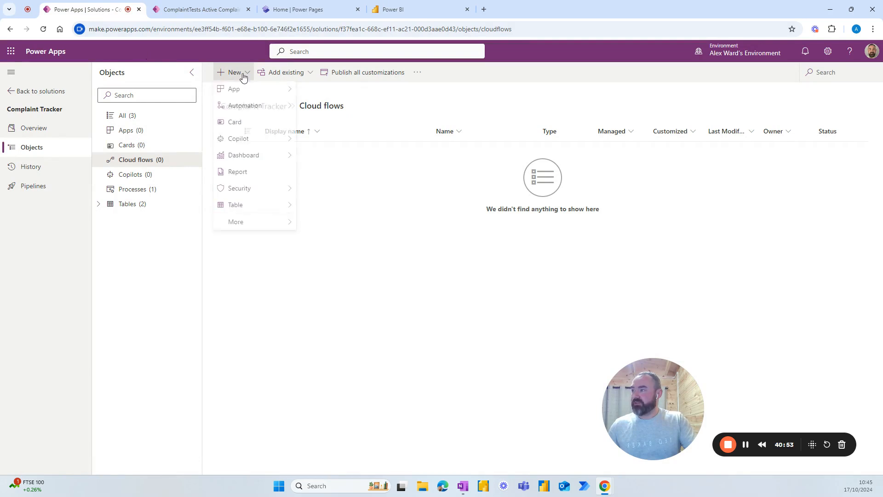
{"action": "mouse_move", "coordinate": [250, 107]}
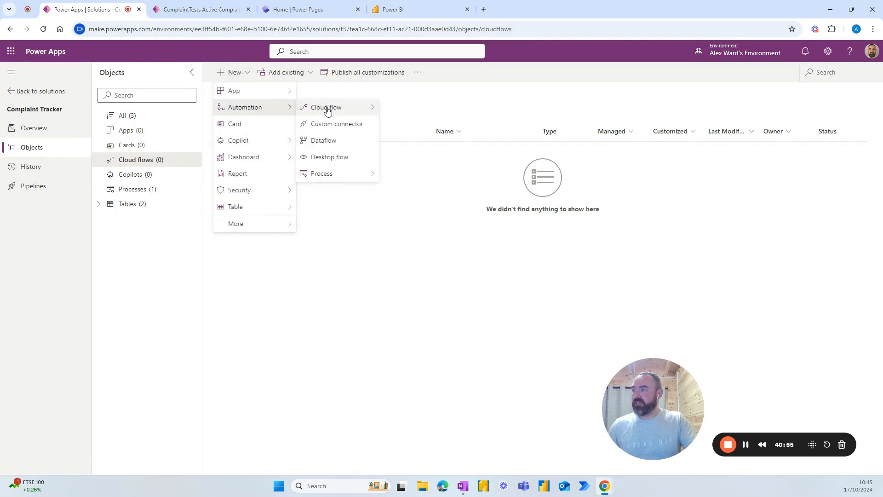
{"action": "mouse_move", "coordinate": [331, 111]}
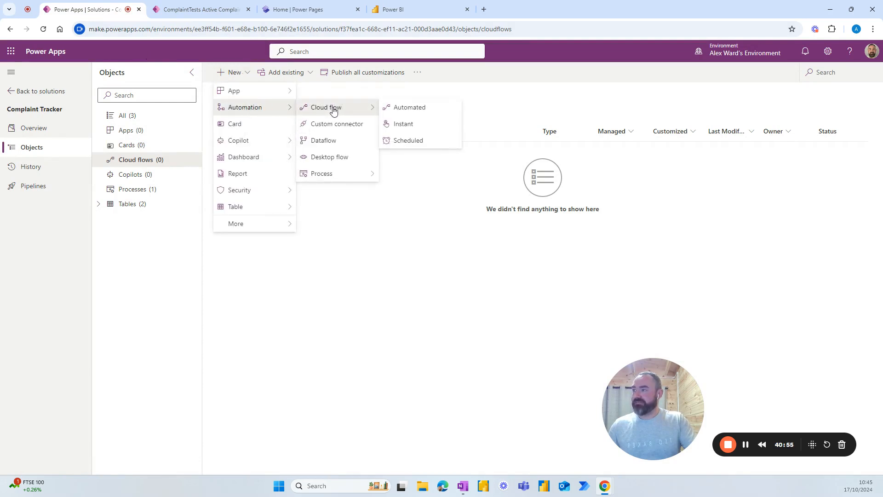
{"action": "left_click", "coordinate": [406, 109]}
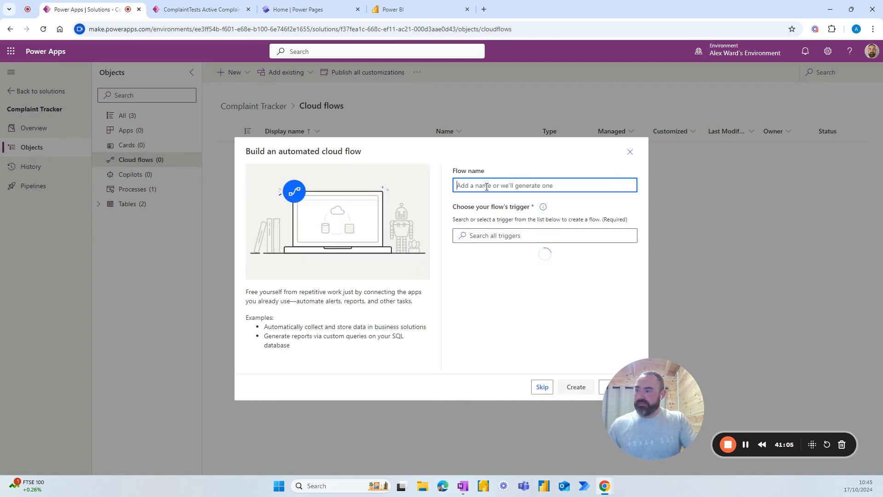
Step: Name the flow 'Create Complaint Tasks' and choose the Dataverse 'When a row is added, modified or deleted' trigger
{"action": "type", "text": "Creat"}
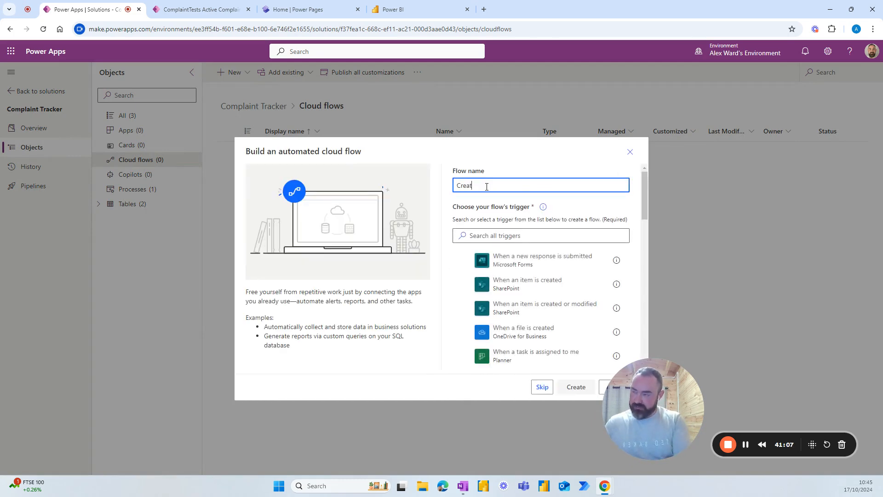
{"action": "type", "text": "e Complaint Tasks"}
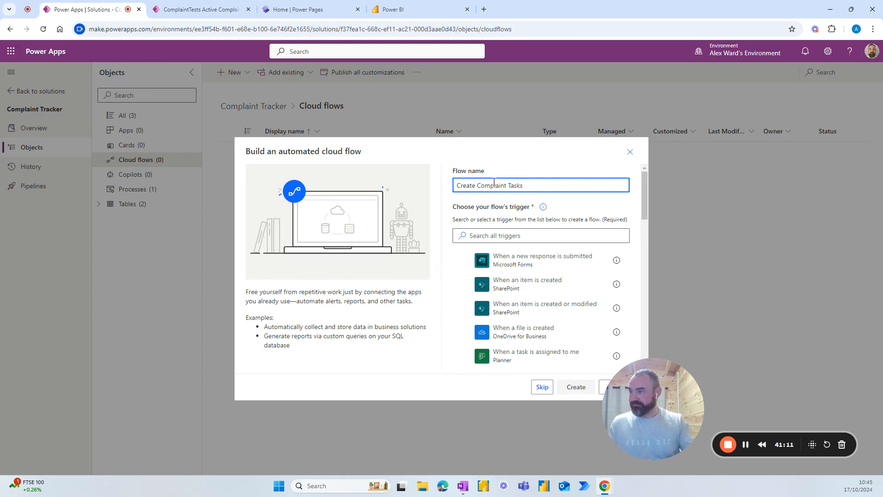
{"action": "left_click", "coordinate": [519, 236]}
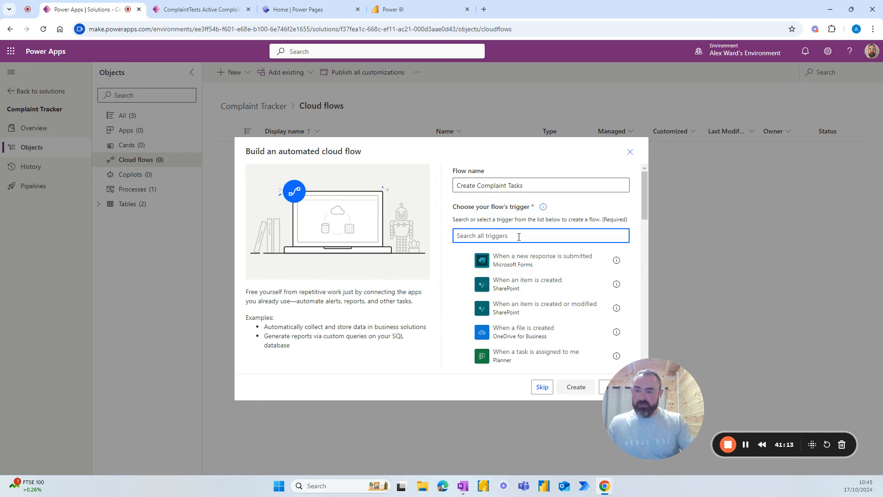
{"action": "type", "text": "when"}
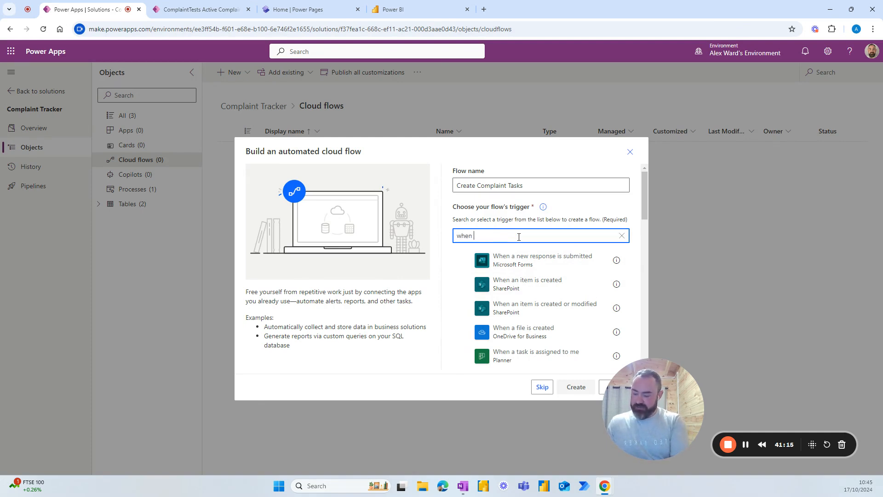
{"action": "type", "text": " a row"}
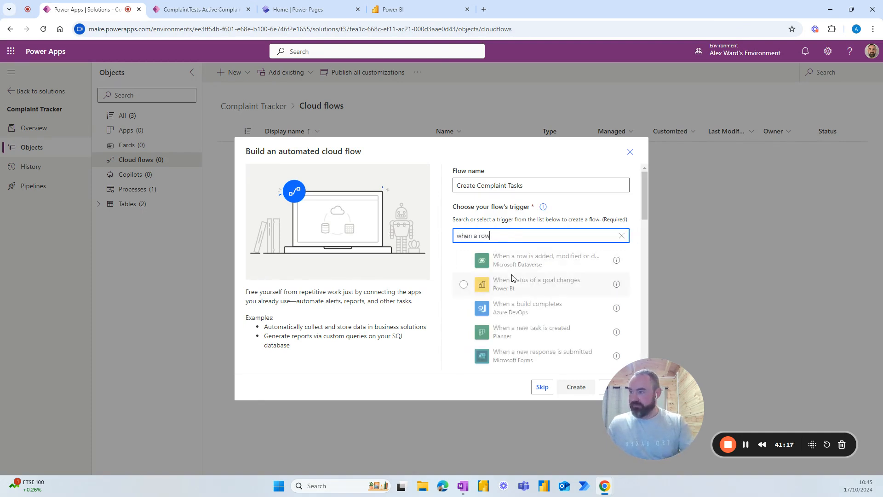
{"action": "left_click", "coordinate": [514, 265]}
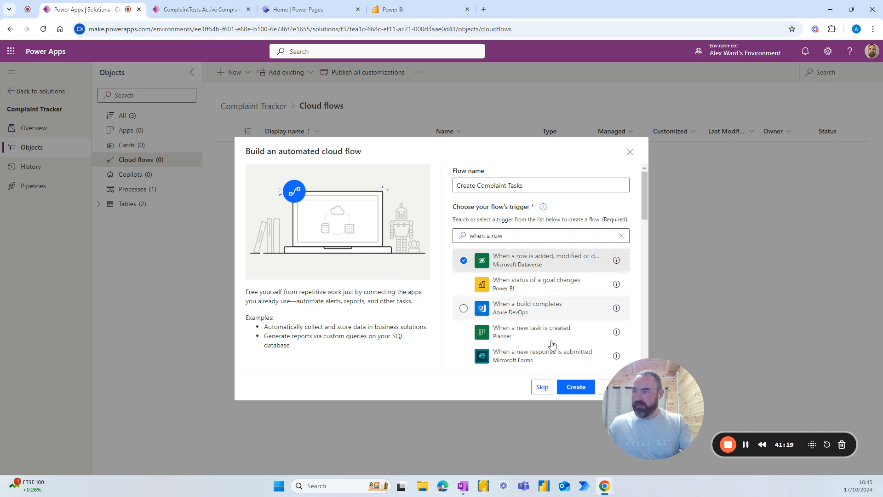
Step: Create the flow and set the trigger to Modified rows of the Complaints table
{"action": "left_click", "coordinate": [575, 387]}
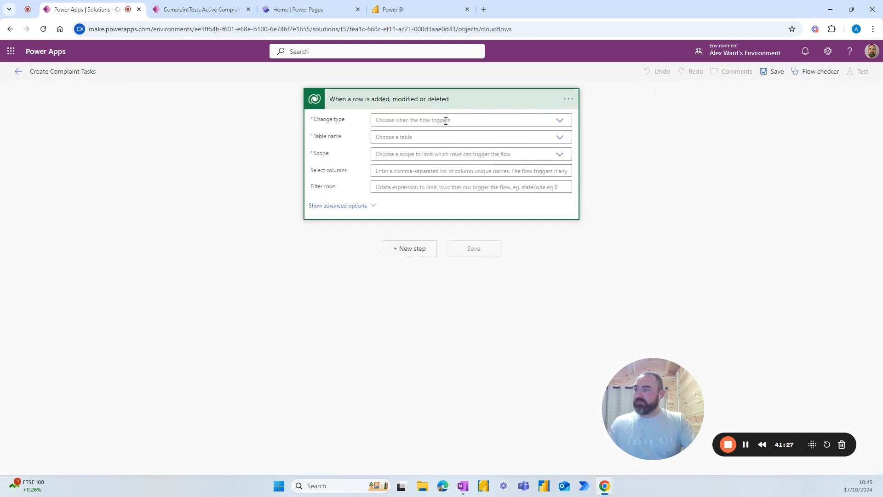
{"action": "left_click", "coordinate": [560, 121]}
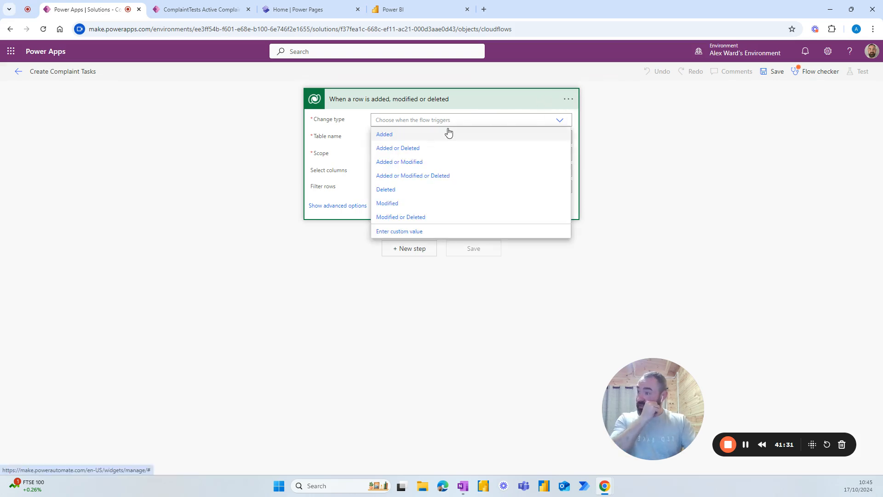
{"action": "left_click", "coordinate": [389, 203]}
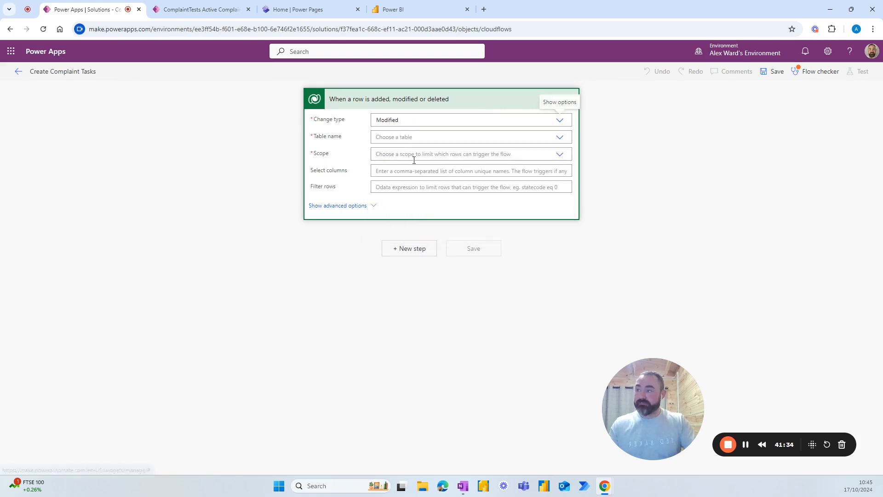
{"action": "left_click", "coordinate": [451, 135]}
{"action": "type", "text": "com"}
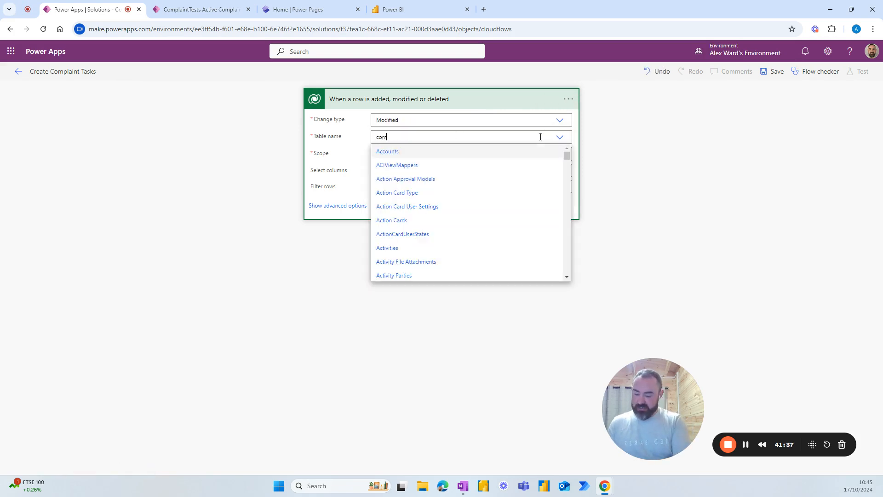
{"action": "type", "text": "plain"}
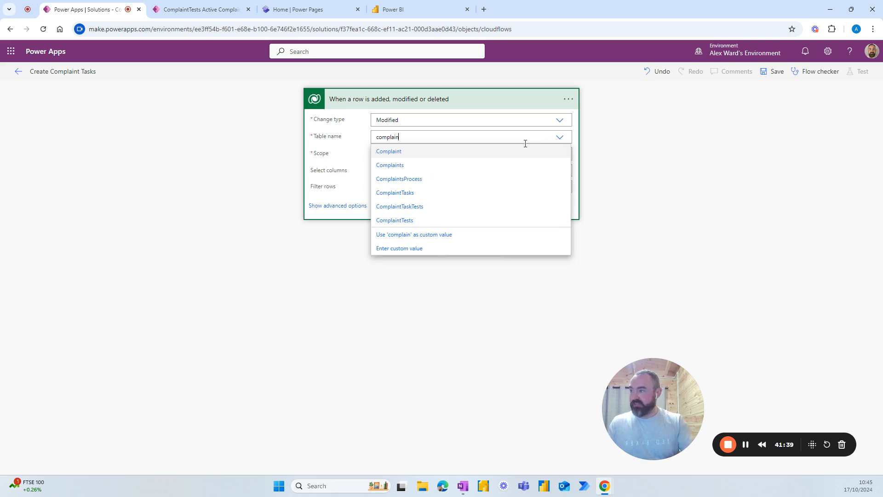
{"action": "left_click", "coordinate": [391, 168]}
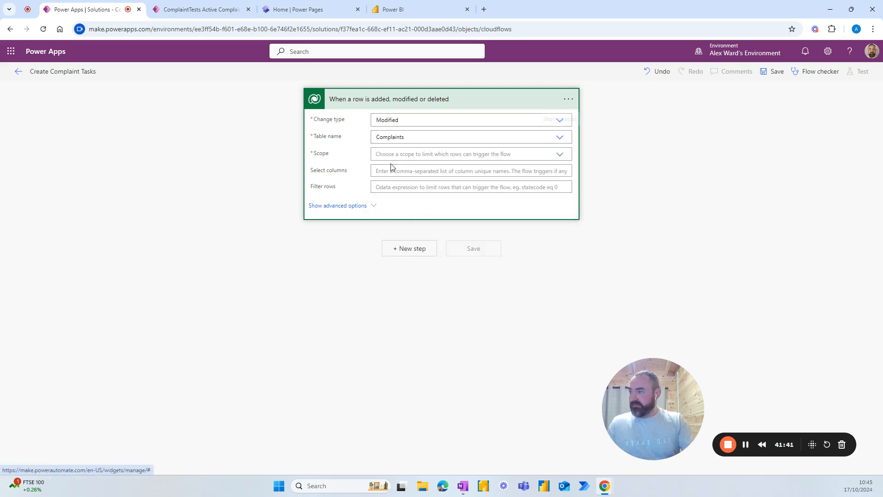
Step: Set scope to Organization, select column statuscode, and begin the row filter 'statuscode eq'
{"action": "left_click", "coordinate": [559, 155]}
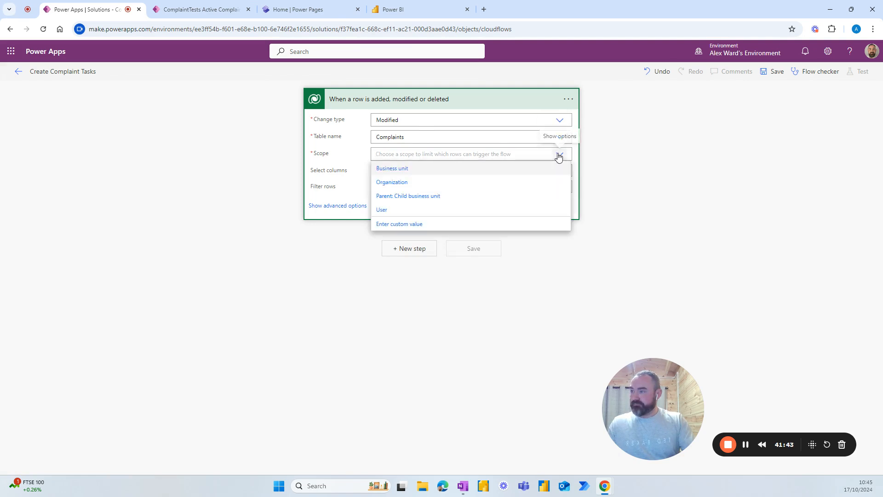
{"action": "left_click", "coordinate": [401, 183]}
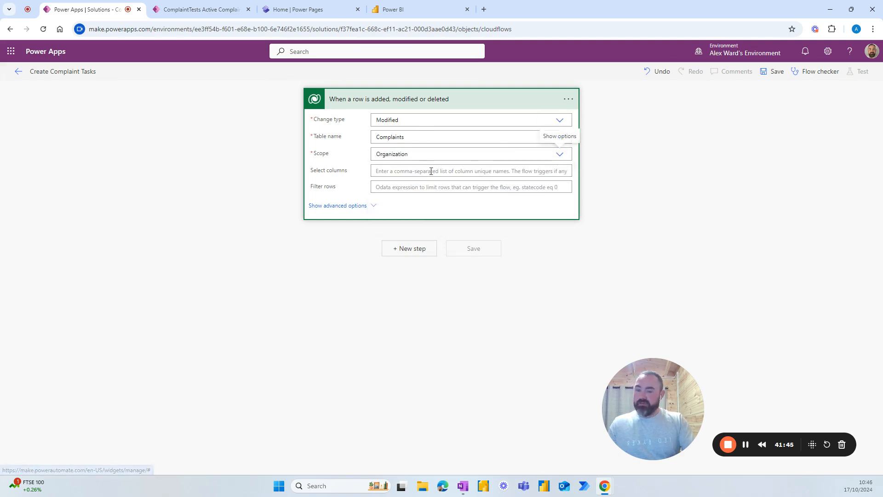
{"action": "left_click", "coordinate": [397, 172]}
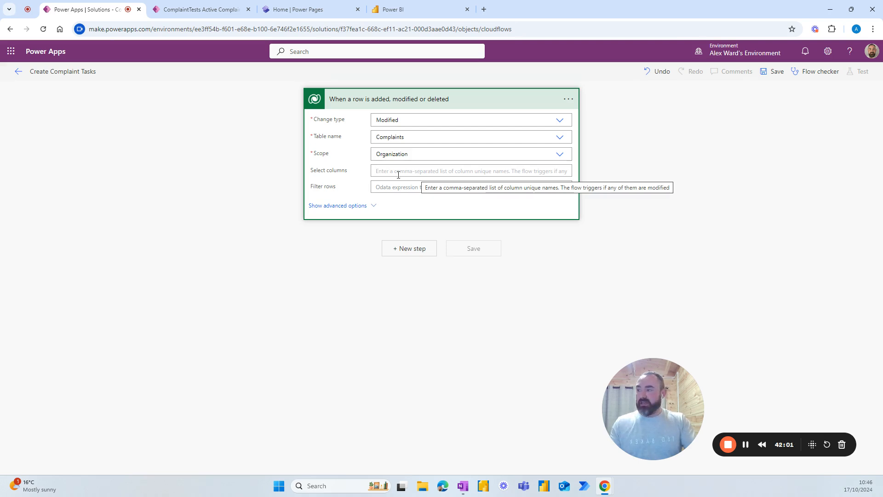
{"action": "type", "text": "statuscode"}
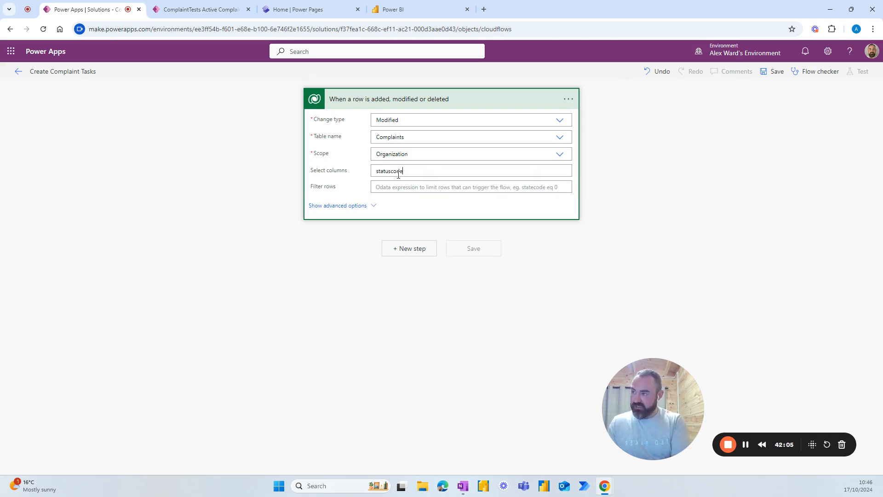
{"action": "left_click", "coordinate": [392, 189]}
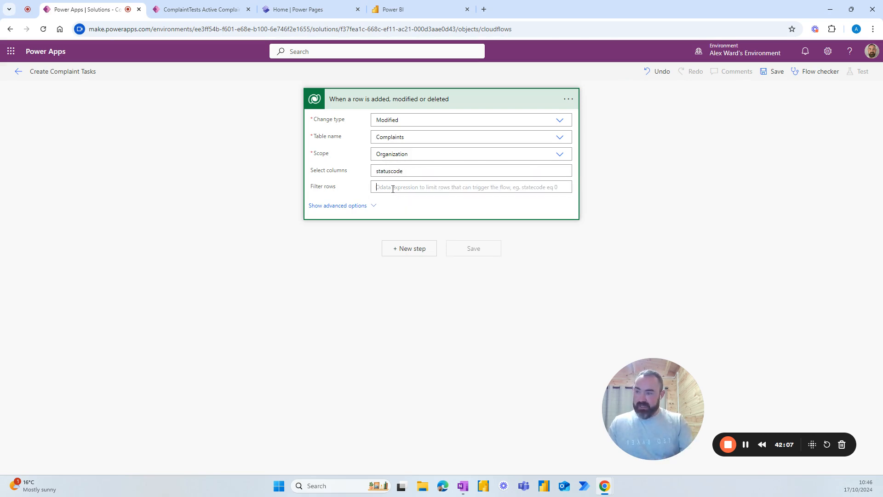
{"action": "type", "text": "statuscode eq"}
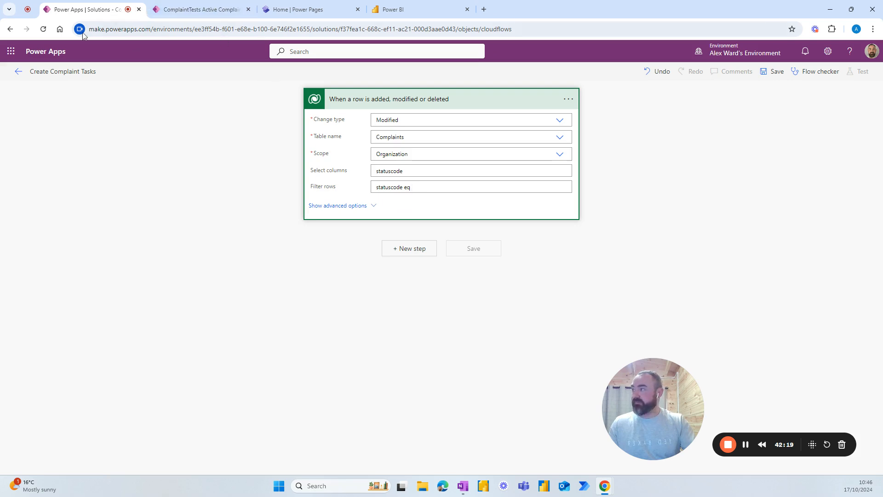
Step: Open the Power Apps maker site in a new browser tab
{"action": "left_click", "coordinate": [168, 12]}
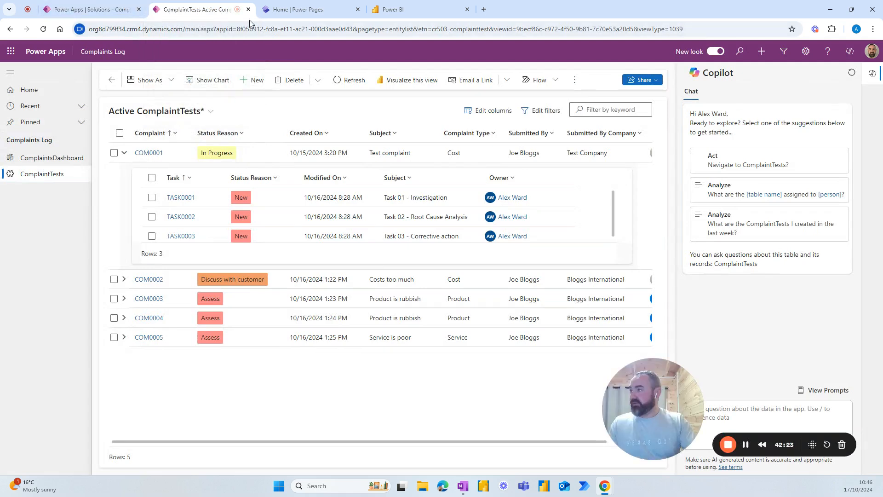
{"action": "left_click", "coordinate": [88, 9]}
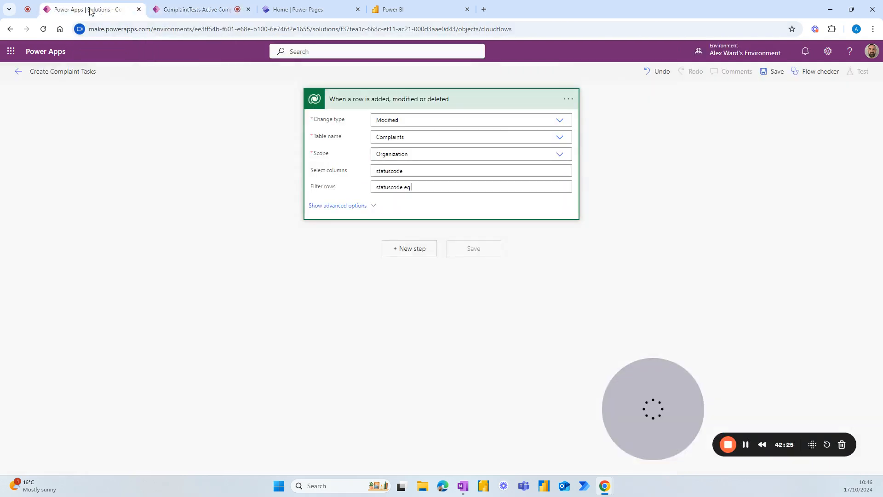
{"action": "left_click", "coordinate": [484, 9]}
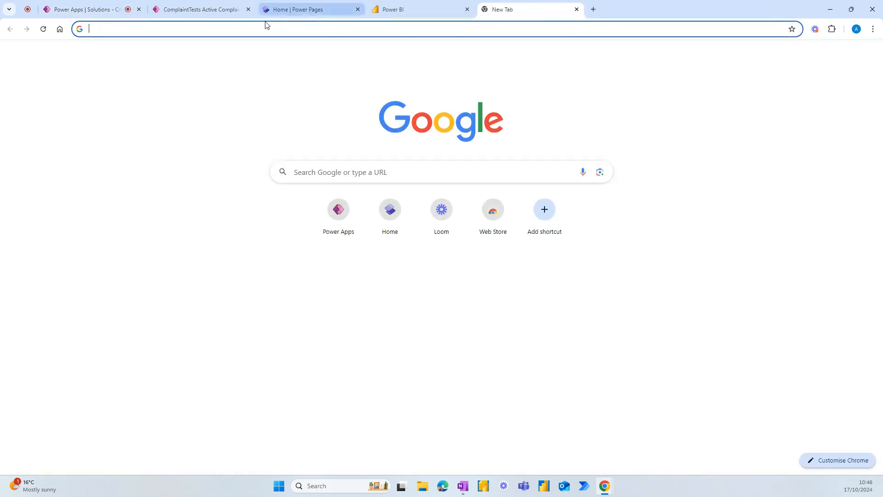
{"action": "left_click", "coordinate": [221, 28]}
{"action": "type", "text": "make"}
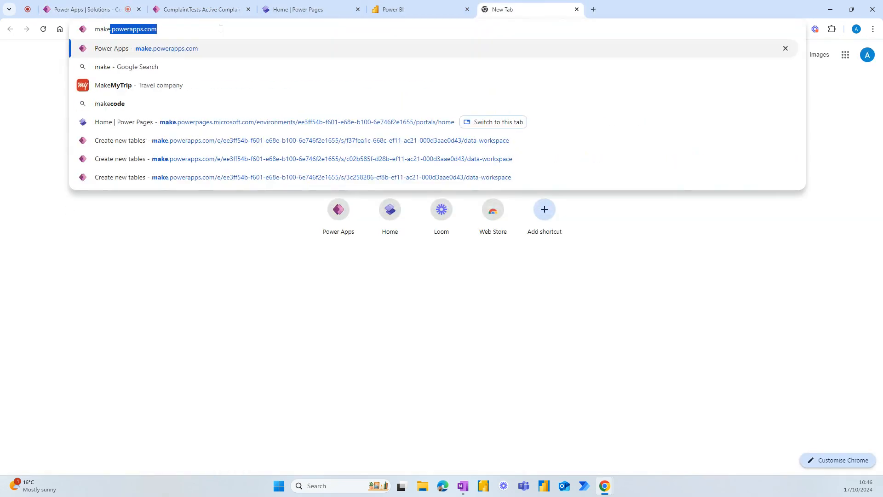
{"action": "key", "text": "Return"}
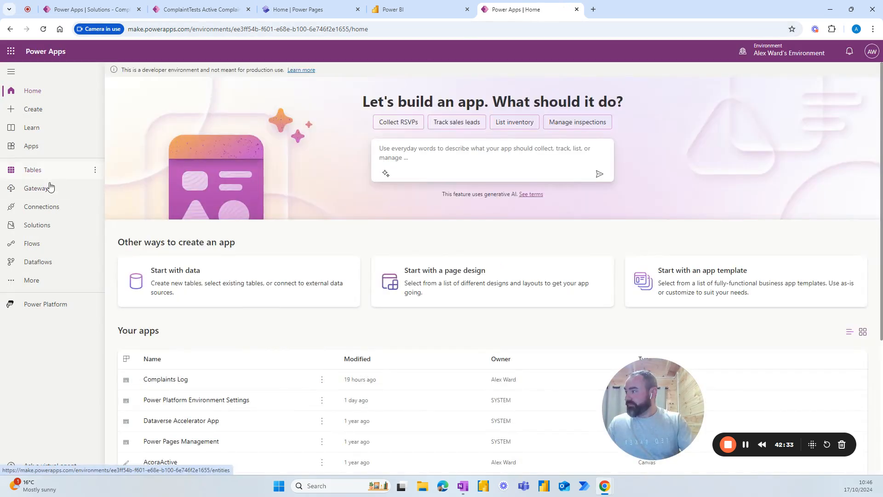
Step: Open the Complaints table in the Complaint Tracker solution
{"action": "left_click", "coordinate": [44, 225]}
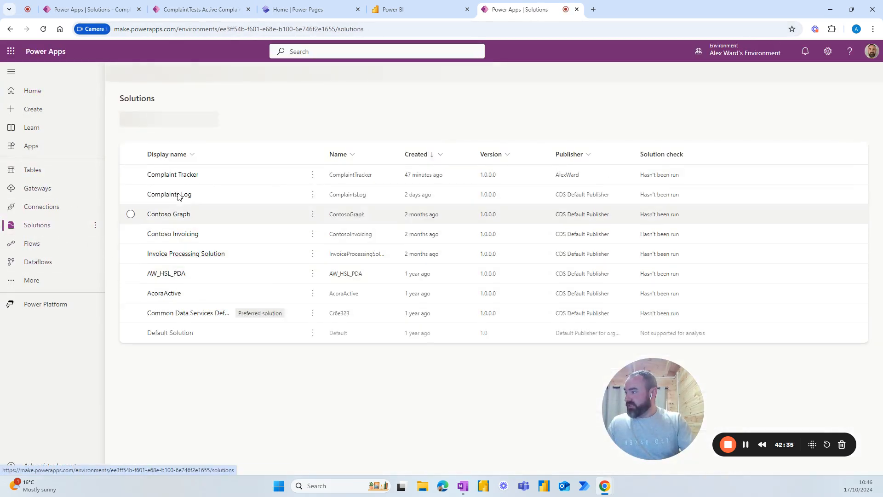
{"action": "left_click", "coordinate": [184, 186]}
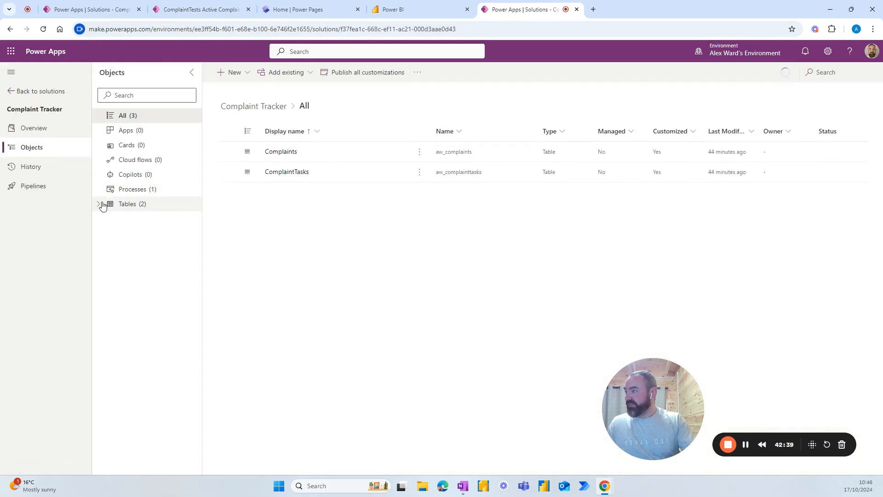
{"action": "left_click", "coordinate": [98, 205]}
{"action": "left_click", "coordinate": [133, 218]}
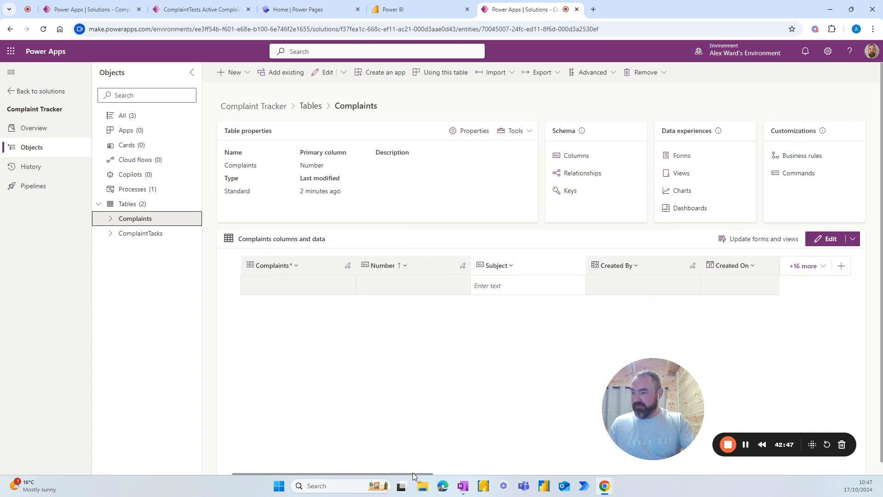
{"action": "left_click", "coordinate": [413, 473]}
{"action": "left_click_drag", "start_coordinate": [407, 473], "coordinate": [753, 473]}
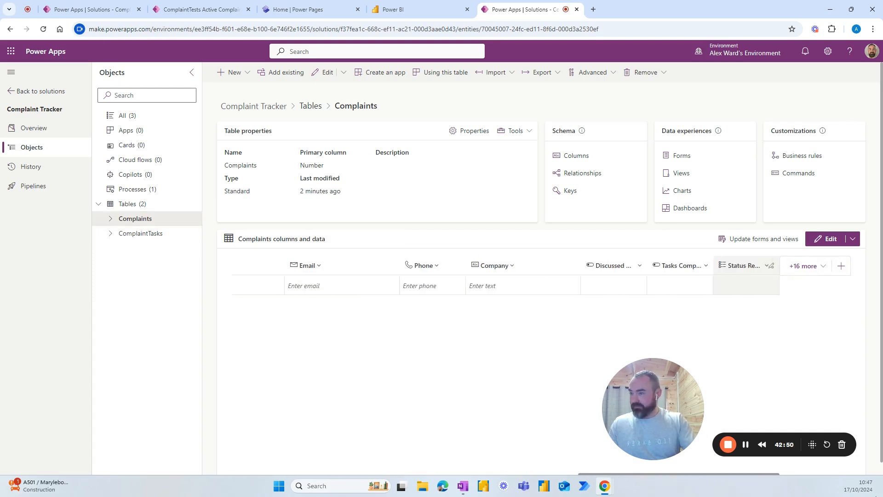
Step: Read the Status Reason choice values via Edit column, then return to the flow
{"action": "left_click", "coordinate": [766, 266]}
{"action": "left_click", "coordinate": [748, 283]}
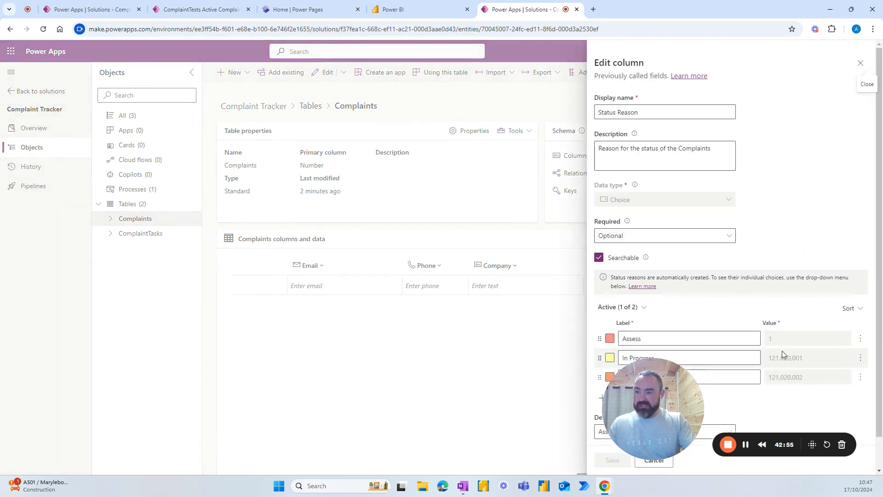
{"action": "left_click_drag", "start_coordinate": [672, 370], "coordinate": [427, 371]}
{"action": "left_click", "coordinate": [765, 267]}
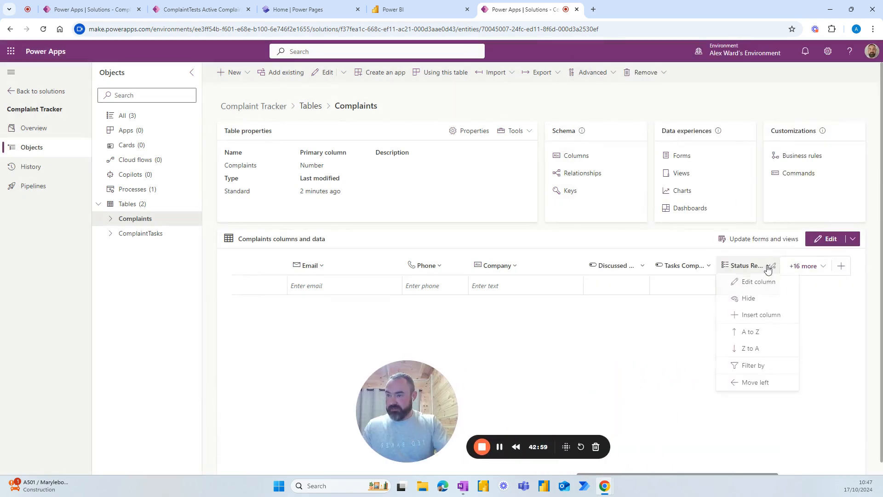
{"action": "left_click", "coordinate": [749, 284]}
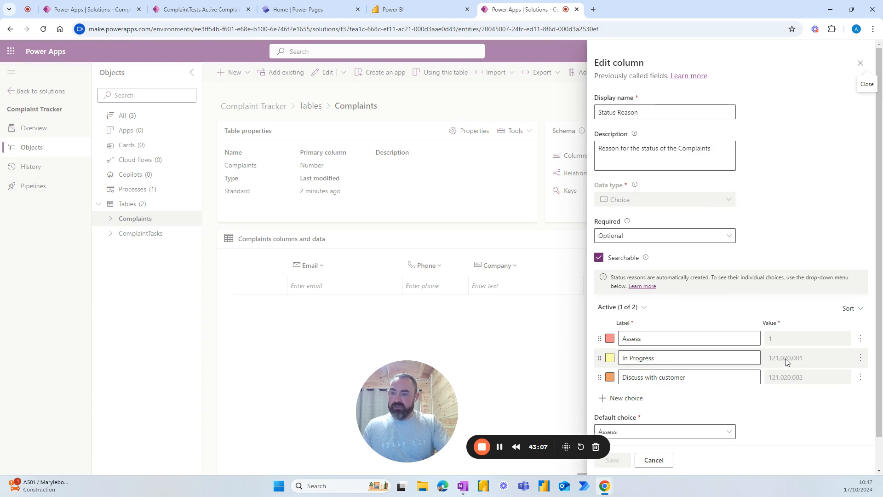
{"action": "left_click", "coordinate": [88, 9]}
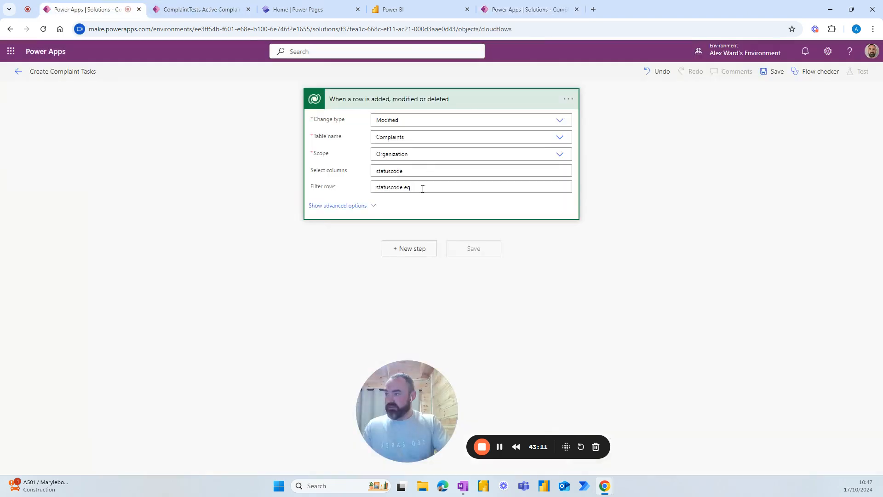
Step: Complete the trigger filter as 'statuscode eq 121020002'
{"action": "type", "text": "121"}
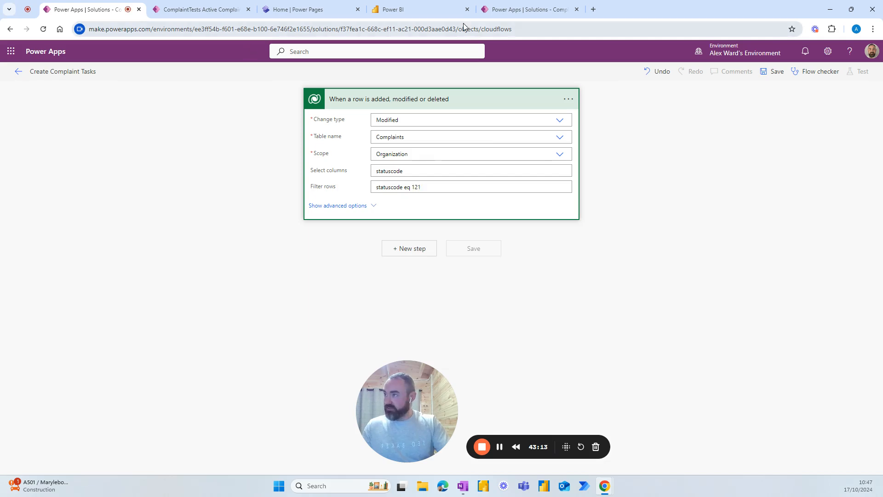
{"action": "left_click", "coordinate": [515, 9]}
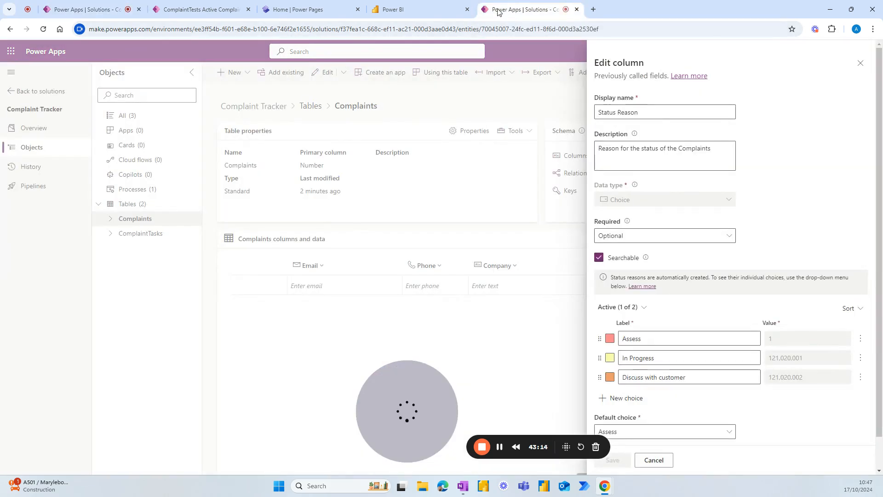
{"action": "left_click", "coordinate": [92, 10]}
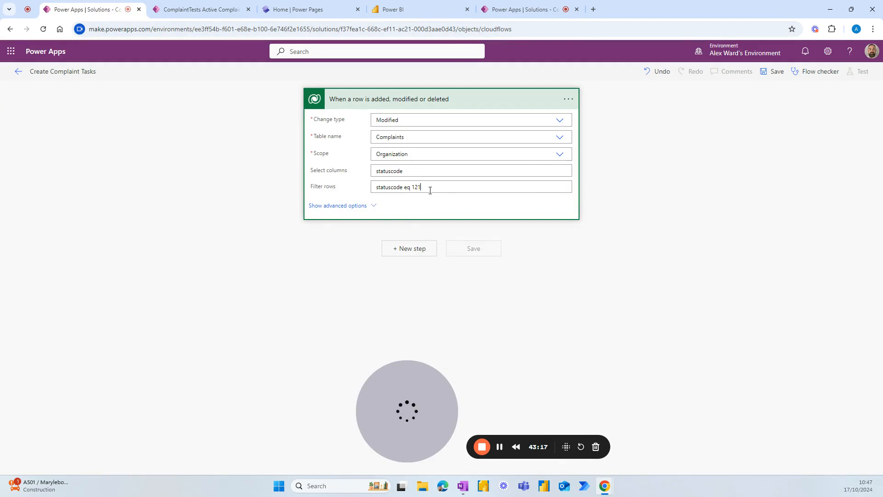
{"action": "type", "text": "020002"}
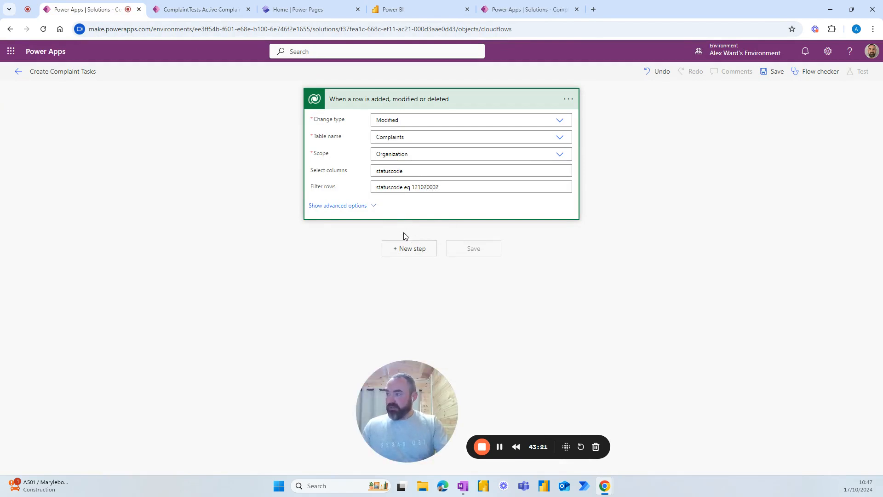
Step: Rename the trigger step to StatusChanged
{"action": "left_click", "coordinate": [569, 99]}
{"action": "left_click", "coordinate": [607, 119]}
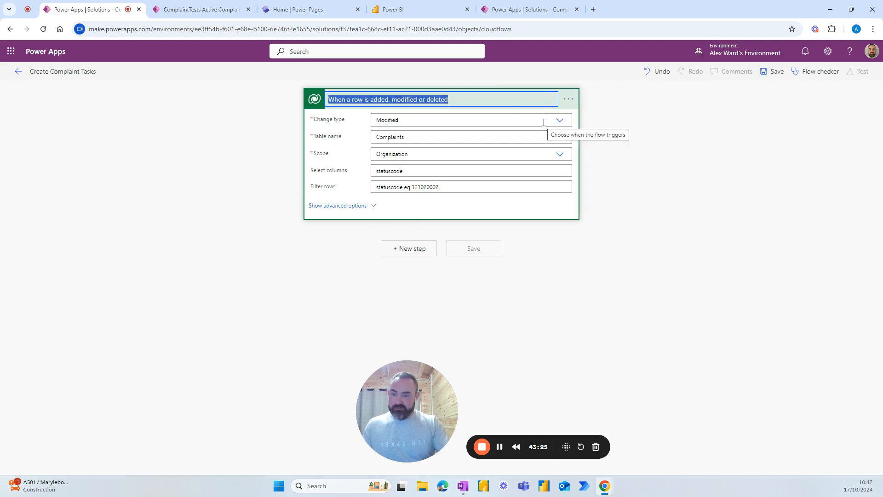
{"action": "type", "text": "StatusChanged"}
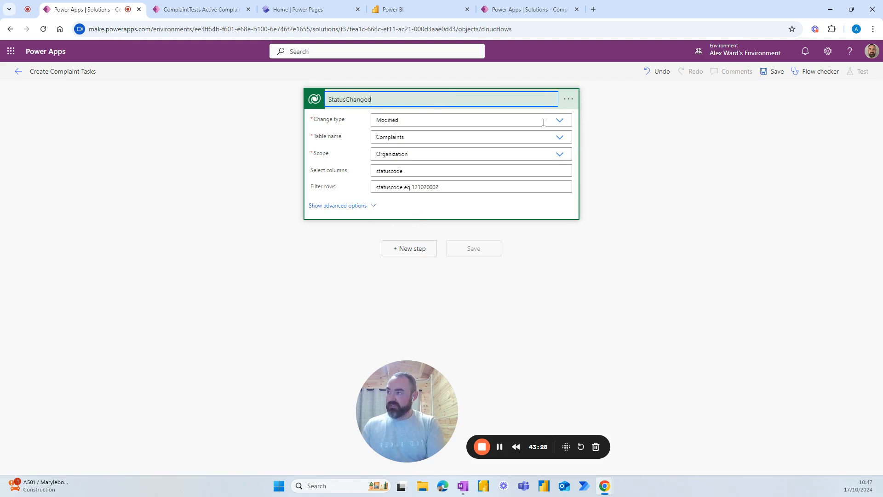
{"action": "key", "text": "Return"}
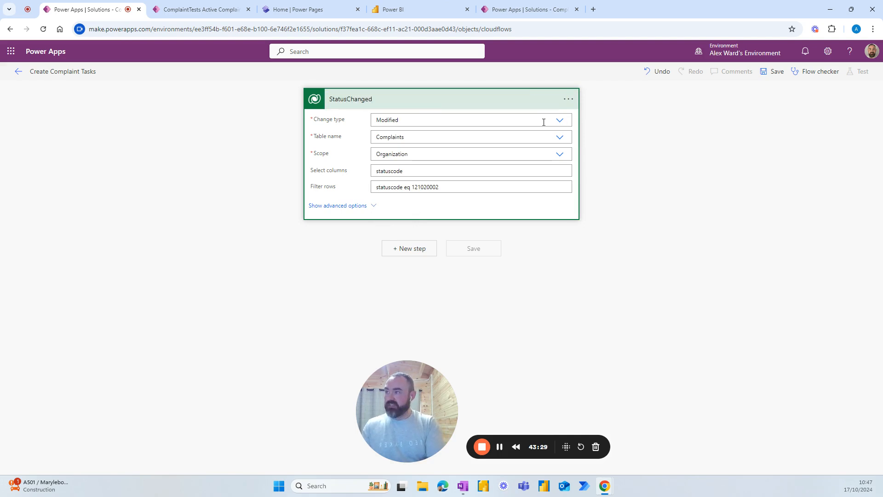
Step: Add a Microsoft Dataverse List rows action after the StatusChanged trigger
{"action": "left_click", "coordinate": [405, 250]}
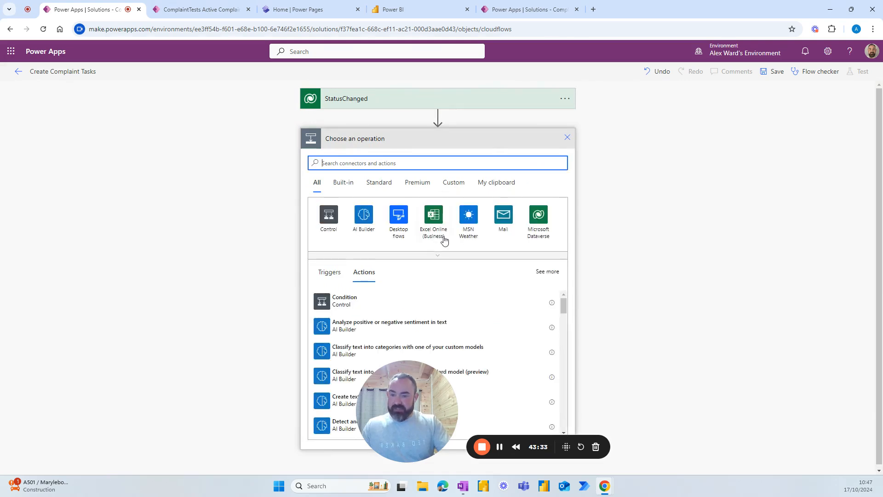
{"action": "left_click", "coordinate": [358, 157]}
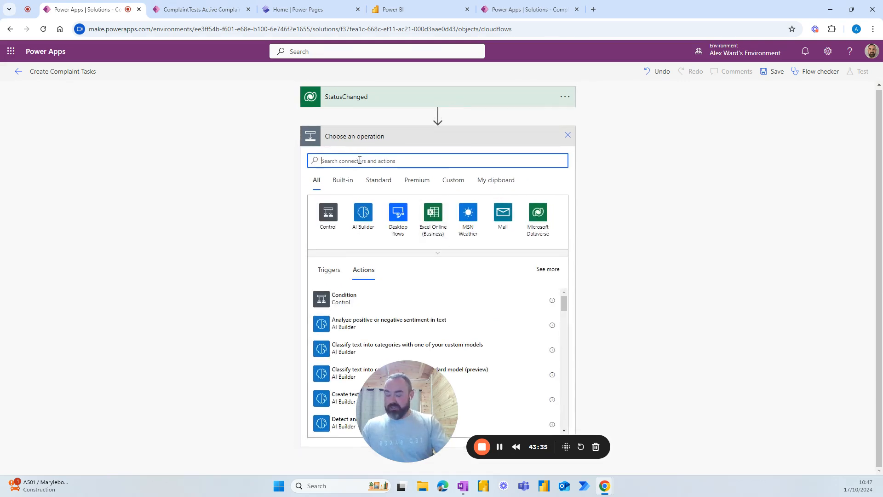
{"action": "type", "text": "ist rows"}
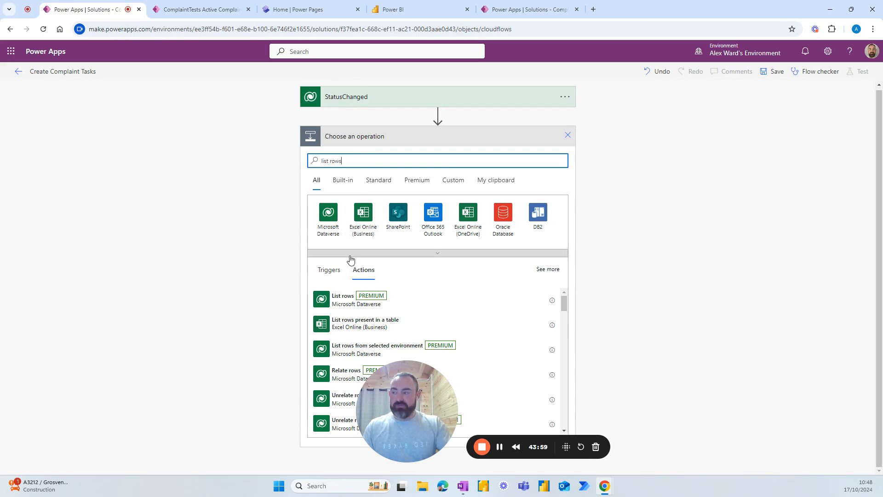
{"action": "left_click", "coordinate": [342, 300]}
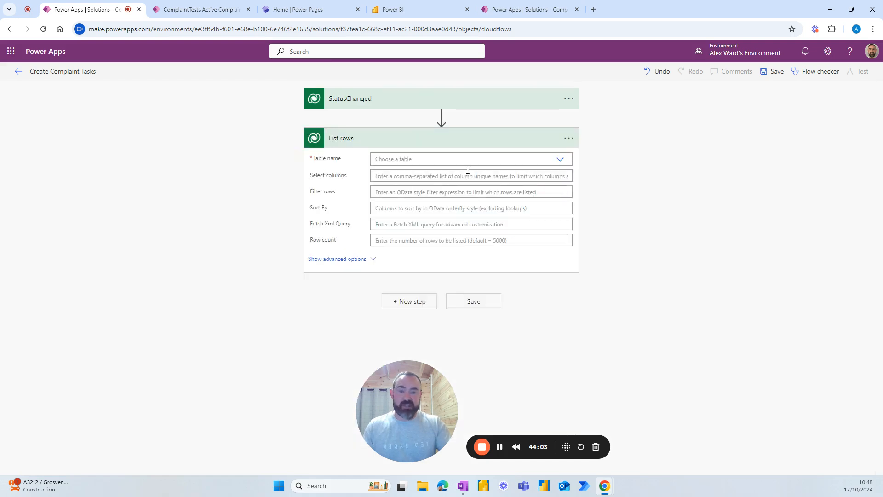
{"action": "left_click", "coordinate": [569, 138]}
{"action": "left_click", "coordinate": [601, 159]}
Step: Name the step GetExistingTasks, list rows from ComplaintTasks, and select column aw_CompliantNumber
{"action": "type", "text": "Get"}
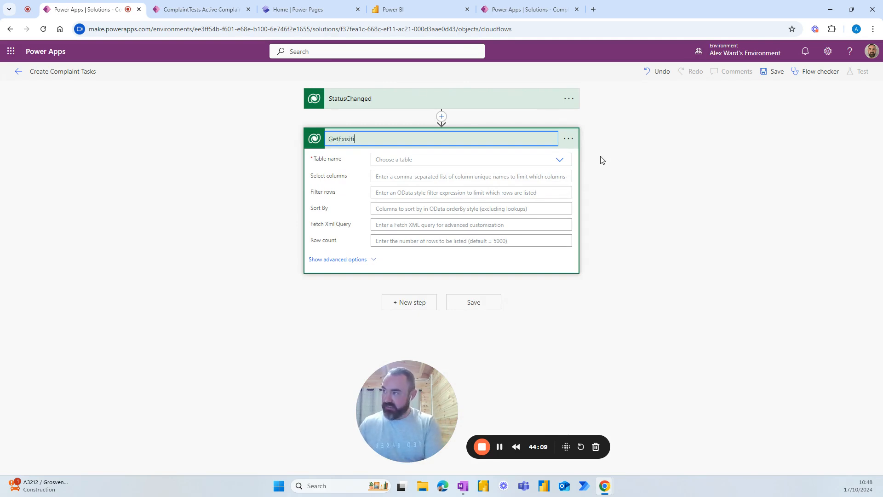
{"action": "type", "text": "Existing"}
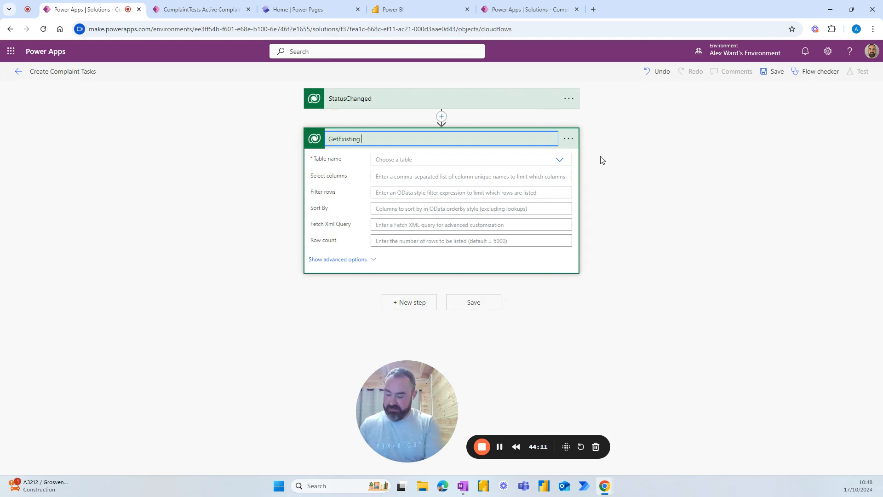
{"action": "type", "text": "Tasks"}
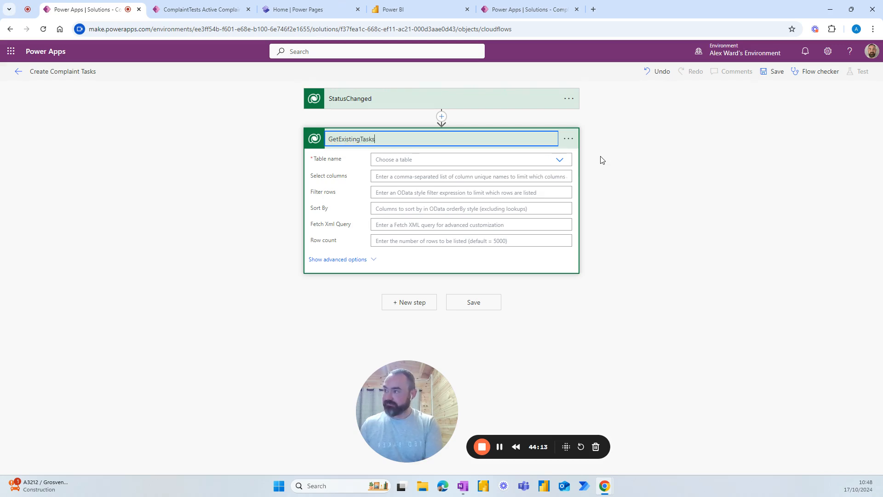
{"action": "key", "text": "Return"}
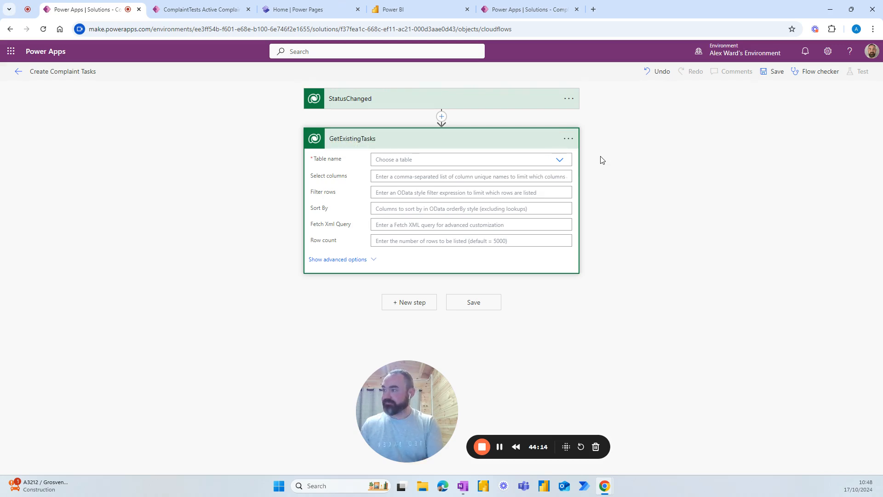
{"action": "left_click", "coordinate": [559, 161]}
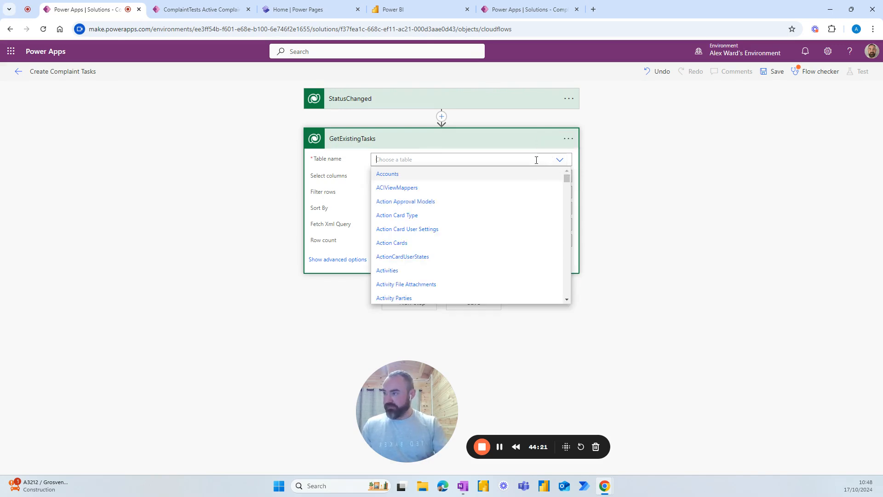
{"action": "type", "text": "complaint"}
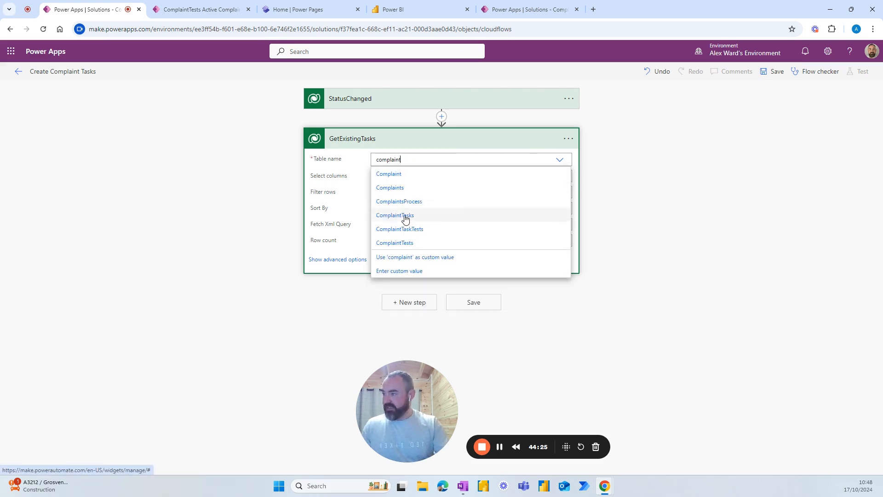
{"action": "left_click", "coordinate": [404, 216]}
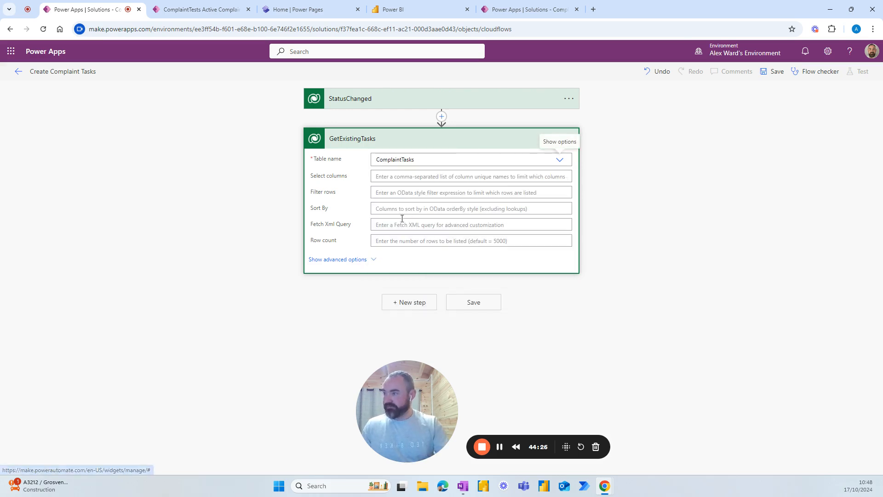
{"action": "left_click", "coordinate": [441, 178]}
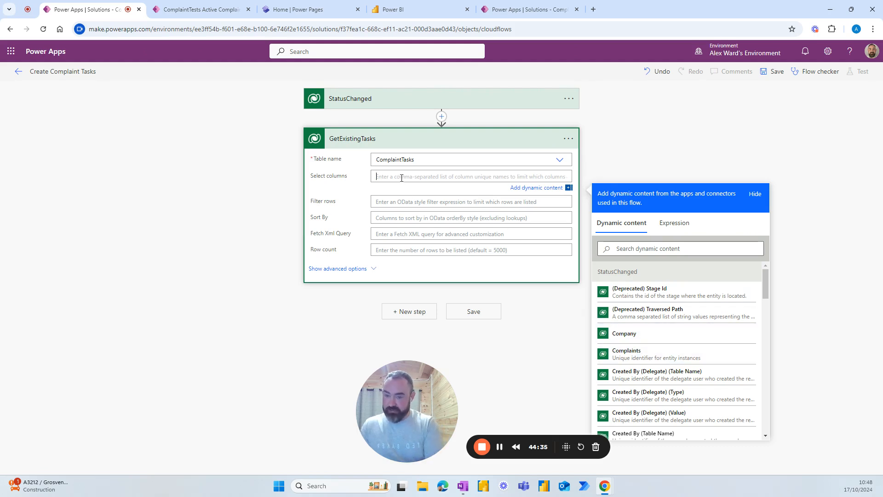
{"action": "type", "text": "aw_"}
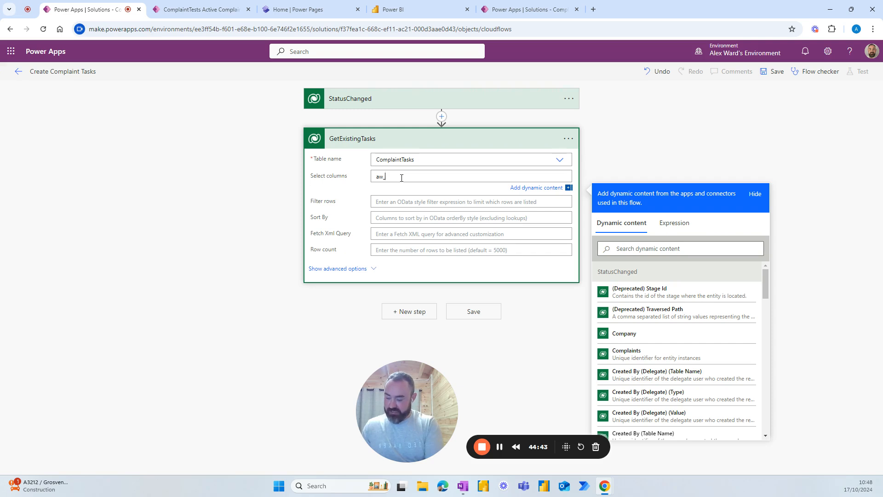
{"action": "type", "text": "Compliant"}
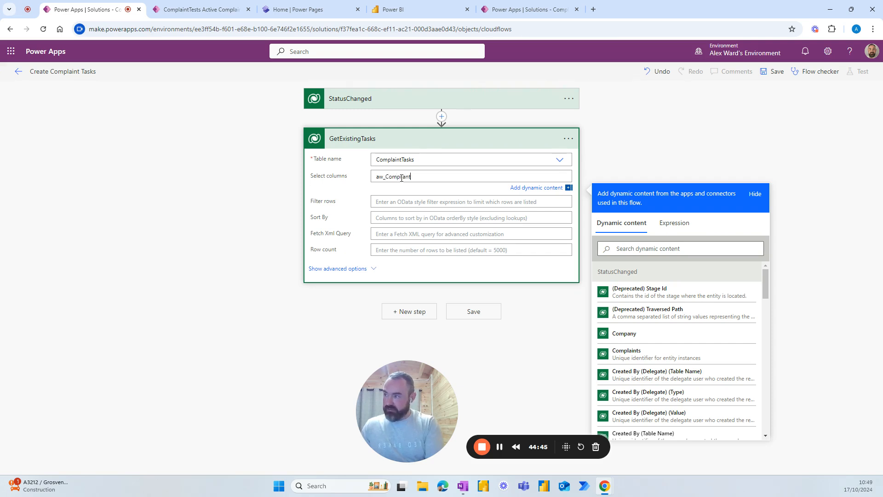
{"action": "type", "text": "Number"}
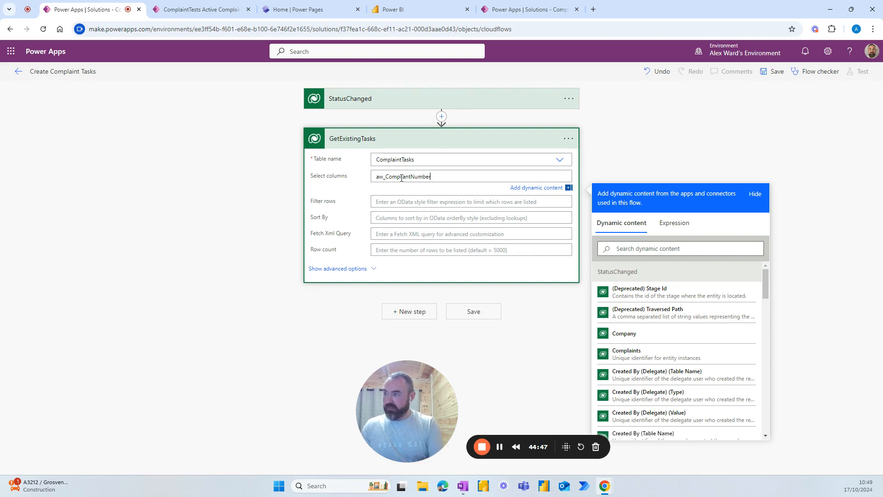
Step: Check the Complaints and ComplaintTasks column names in the solution, then return to the flow
{"action": "left_click", "coordinate": [517, 12]}
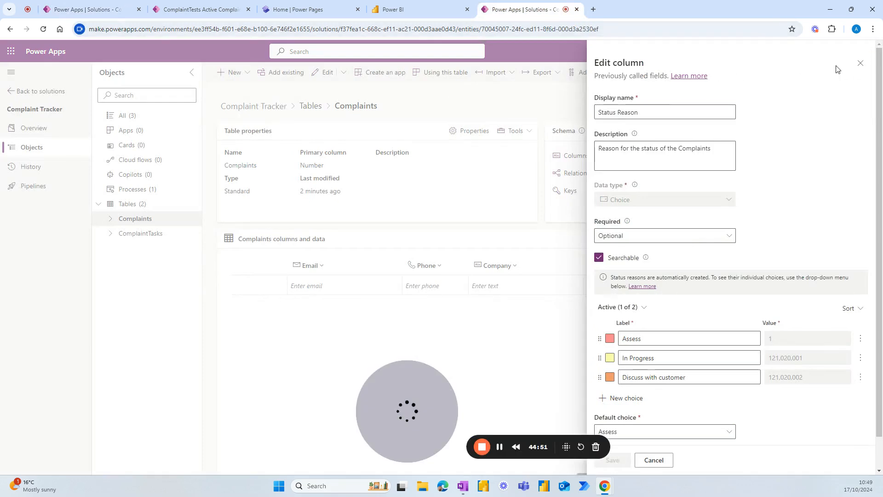
{"action": "left_click", "coordinate": [863, 66]}
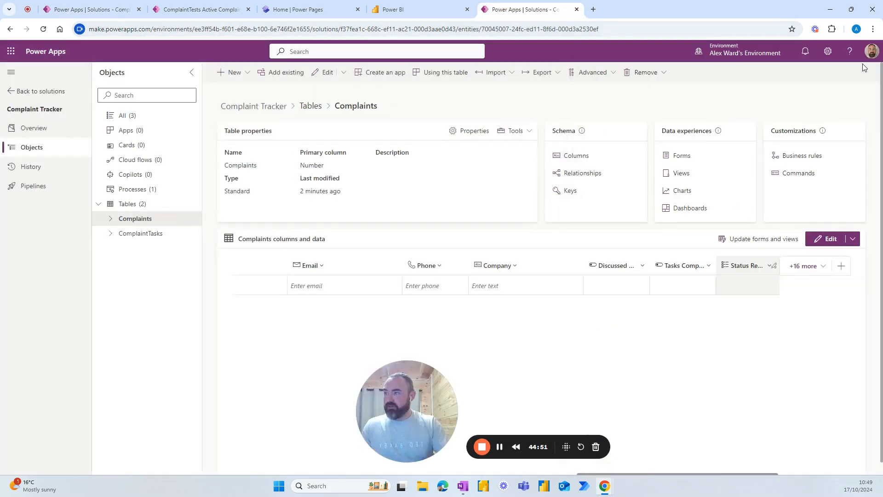
{"action": "left_click", "coordinate": [578, 157]}
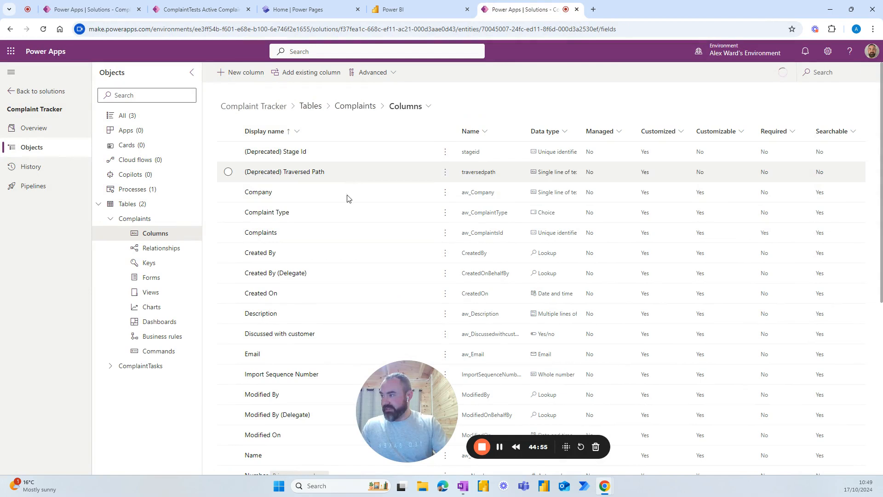
{"action": "left_click", "coordinate": [156, 364]}
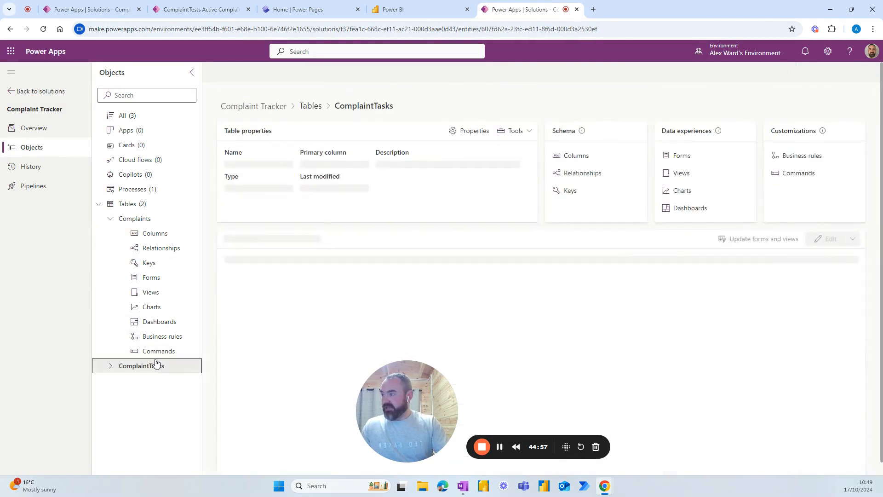
{"action": "left_click", "coordinate": [574, 156]}
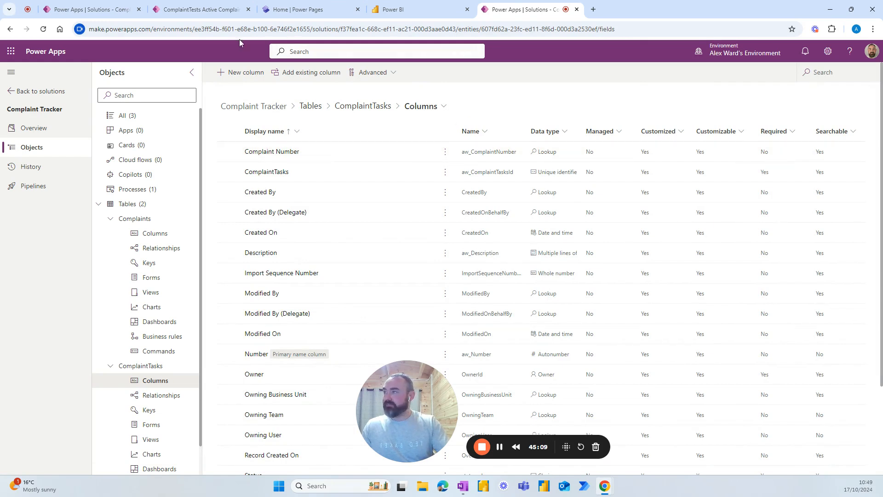
{"action": "left_click", "coordinate": [97, 10]}
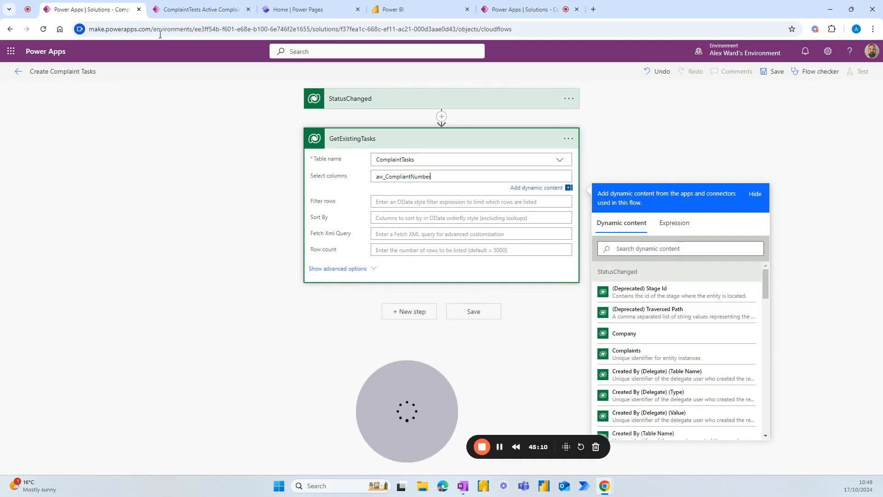
Step: Filter GetExistingTasks by _aw_complaintnumber_value eq the triggering complaint, then save the flow
{"action": "left_click", "coordinate": [385, 202]}
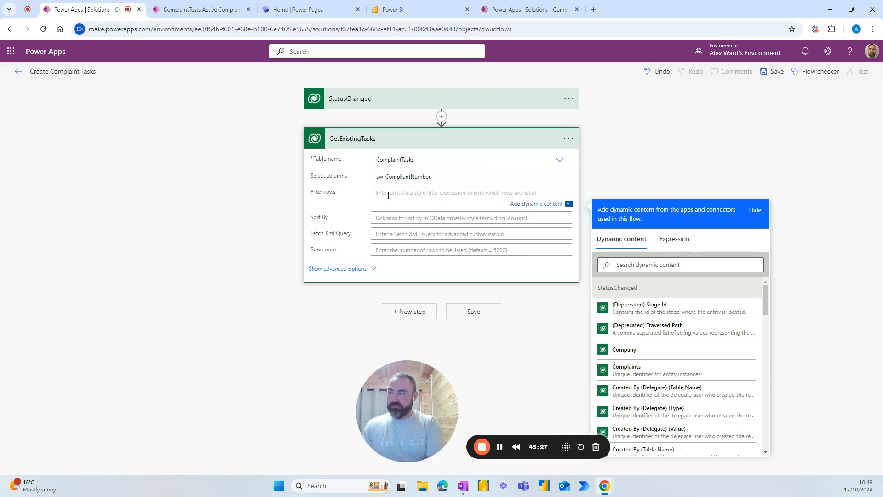
{"action": "type", "text": "_"}
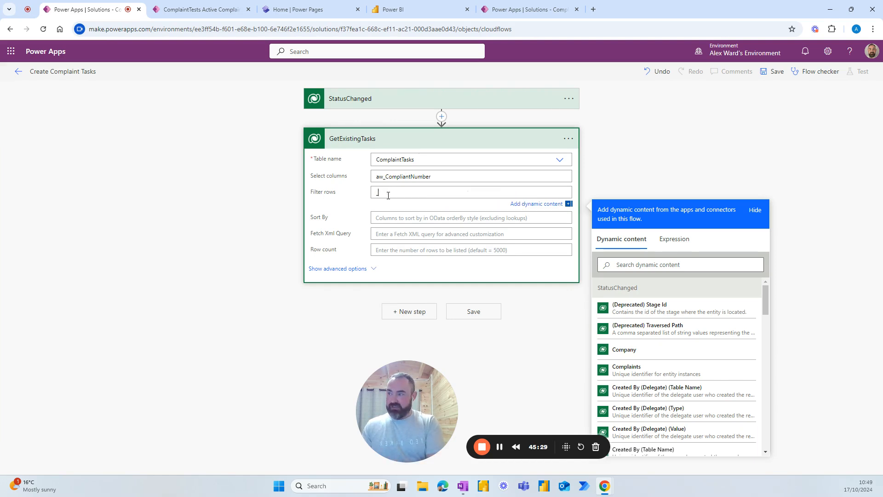
{"action": "type", "text": "aw_co"}
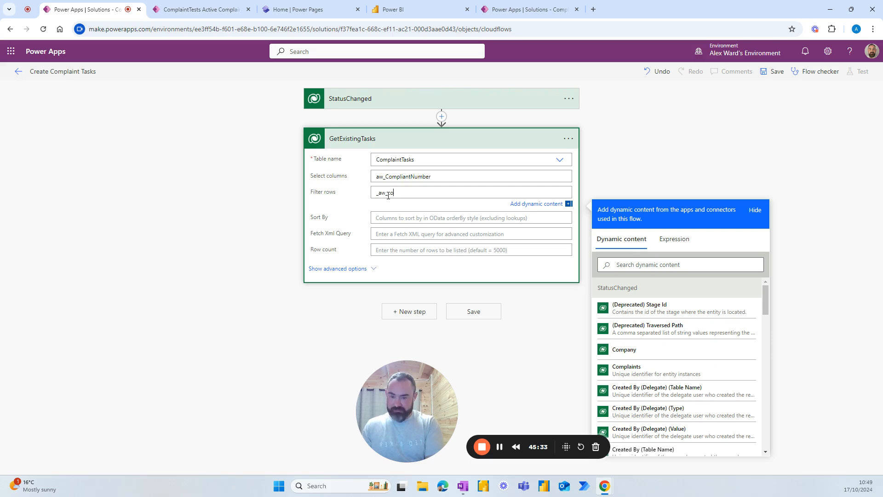
{"action": "type", "text": "mplaintnumber"}
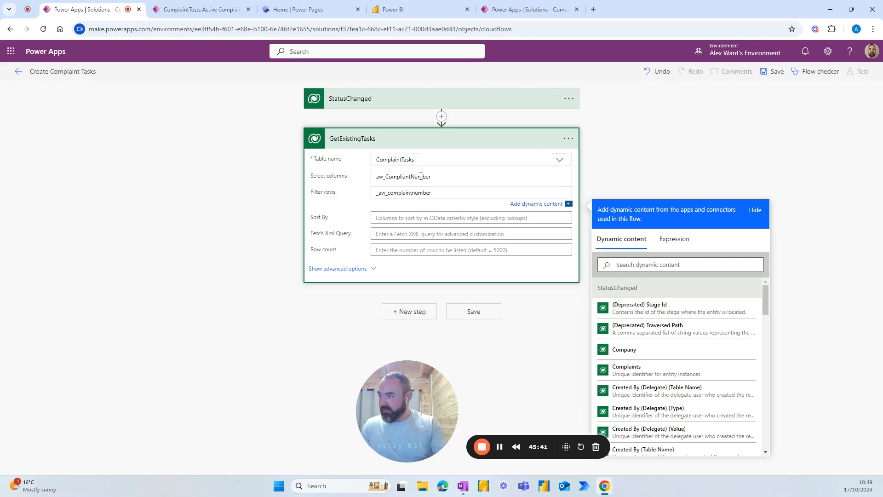
{"action": "left_click", "coordinate": [407, 177]}
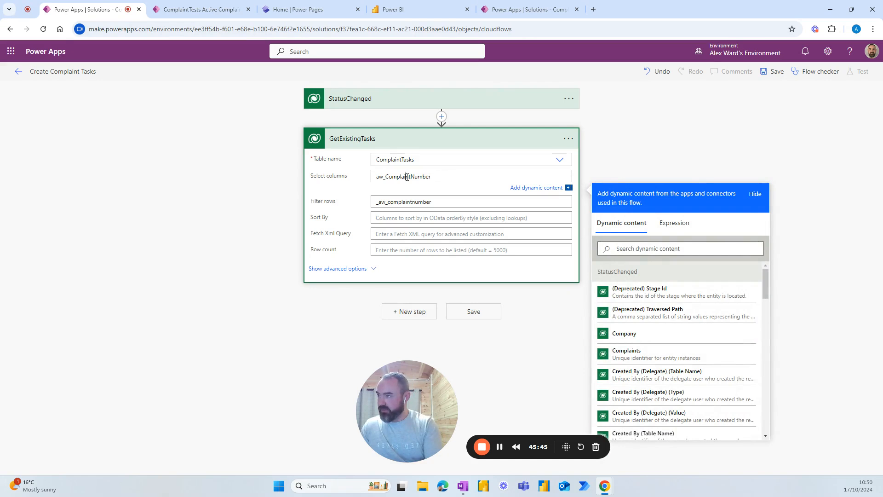
{"action": "left_click", "coordinate": [403, 203]}
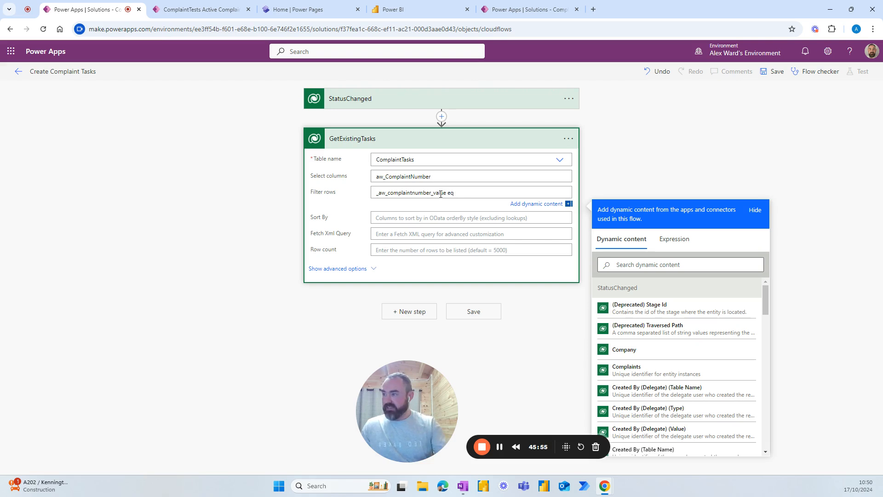
{"action": "scroll", "coordinate": [630, 313], "scroll_direction": "down", "scroll_amount": 1}
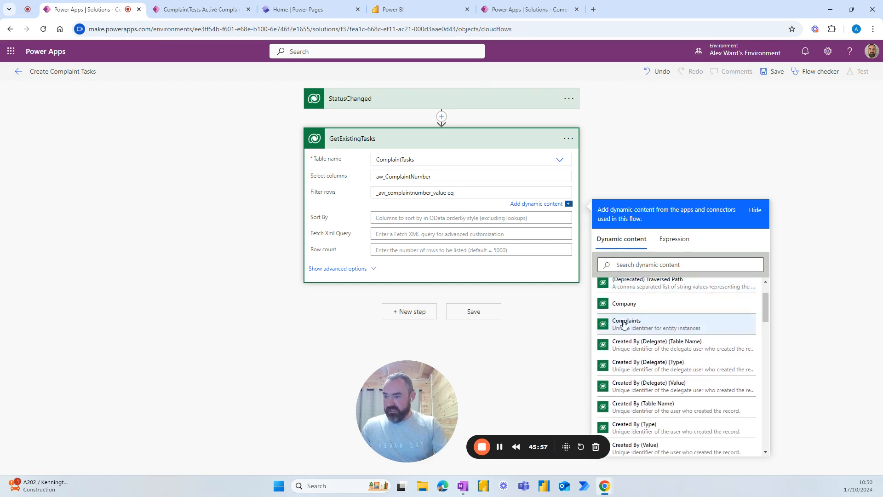
{"action": "scroll", "coordinate": [633, 328], "scroll_direction": "up", "scroll_amount": 1}
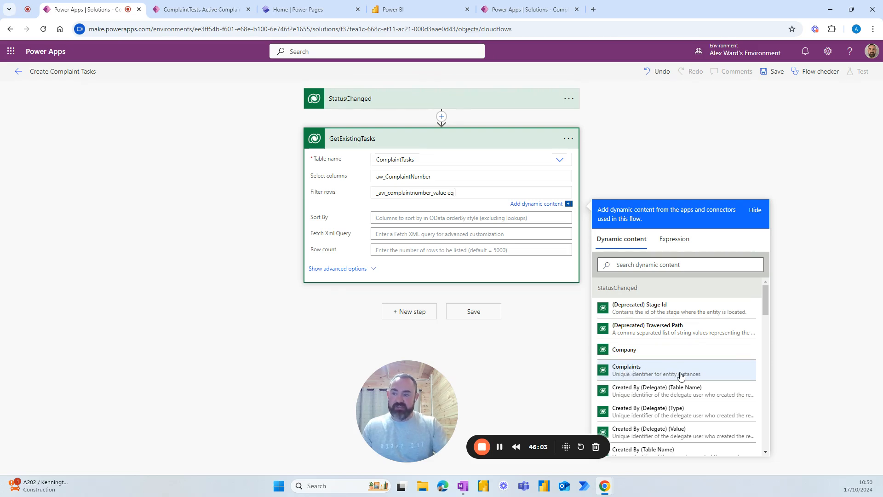
{"action": "left_click", "coordinate": [636, 372]}
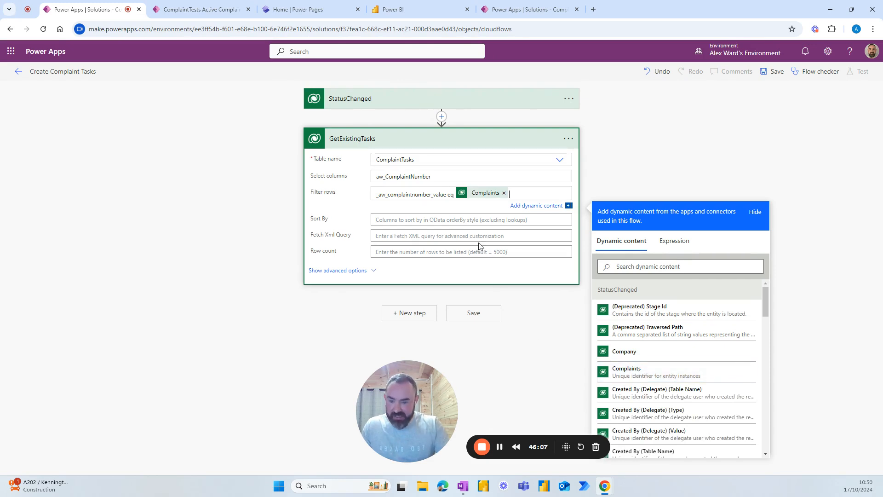
{"action": "left_click", "coordinate": [455, 195]}
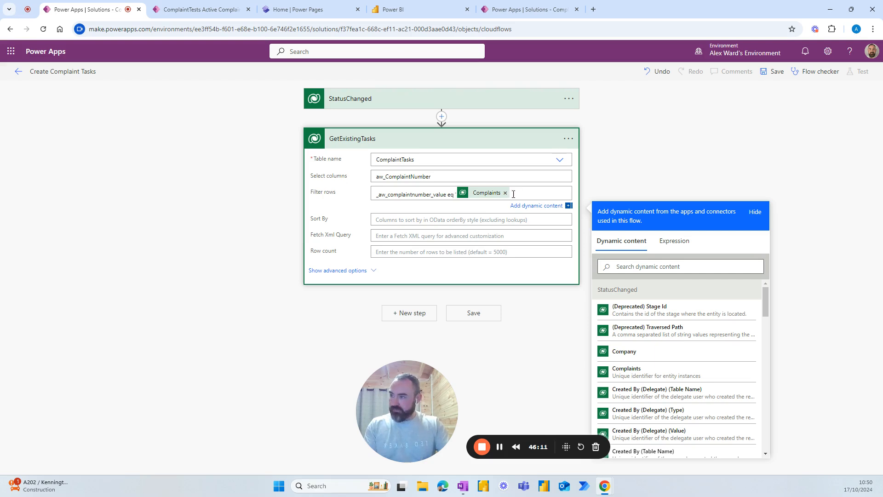
{"action": "type", "text": "'"}
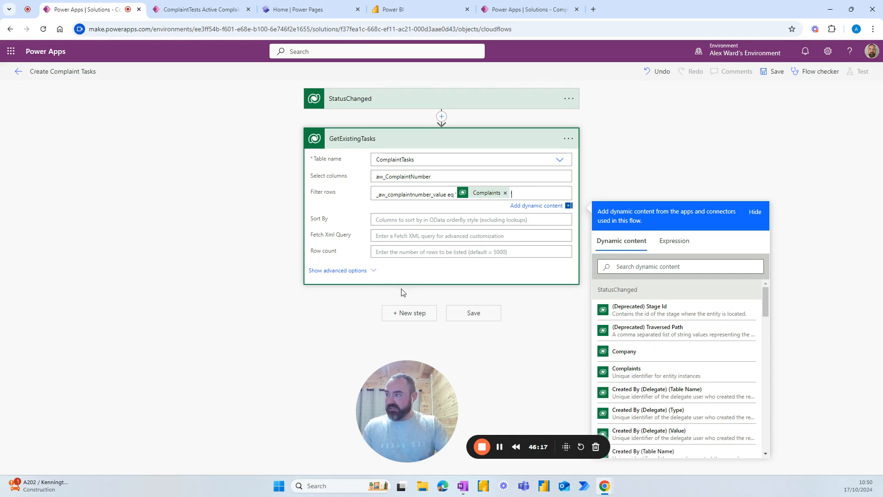
{"action": "left_click", "coordinate": [472, 316]}
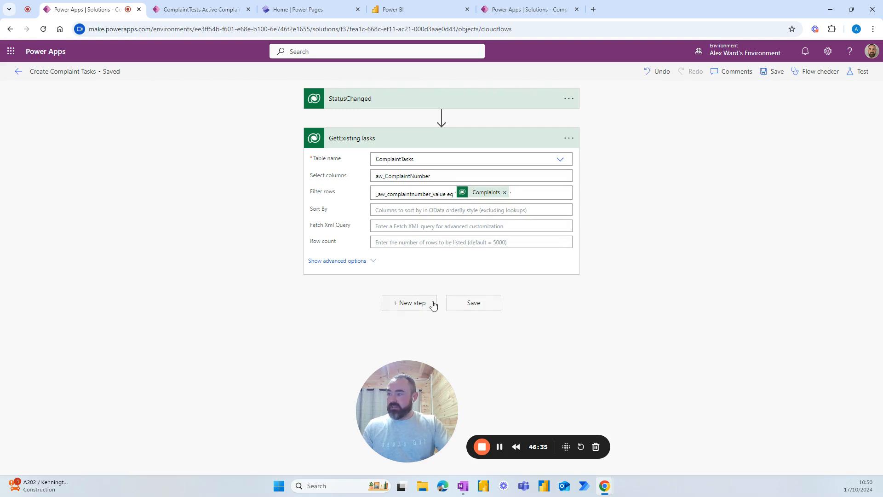
Step: Add a condition after GetExistingTasks with left value empty(outputs('GetExistingTasks')?['body/value'])
{"action": "left_click", "coordinate": [409, 304]}
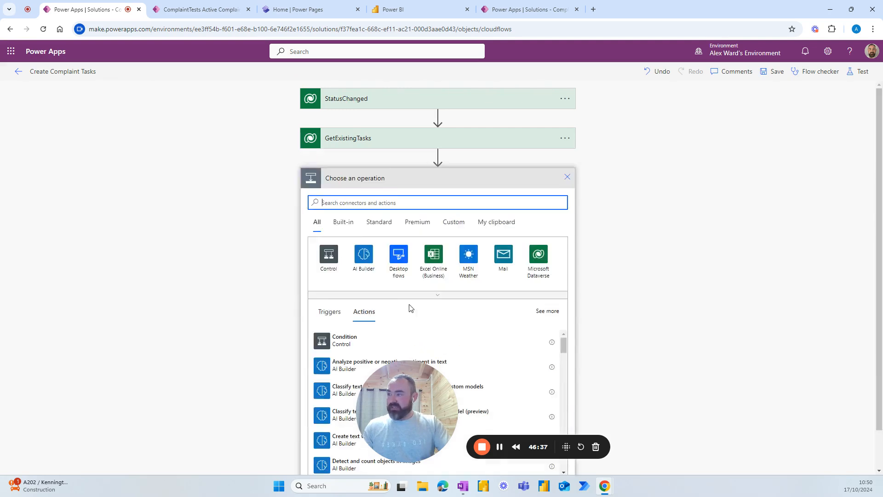
{"action": "left_click", "coordinate": [343, 341]}
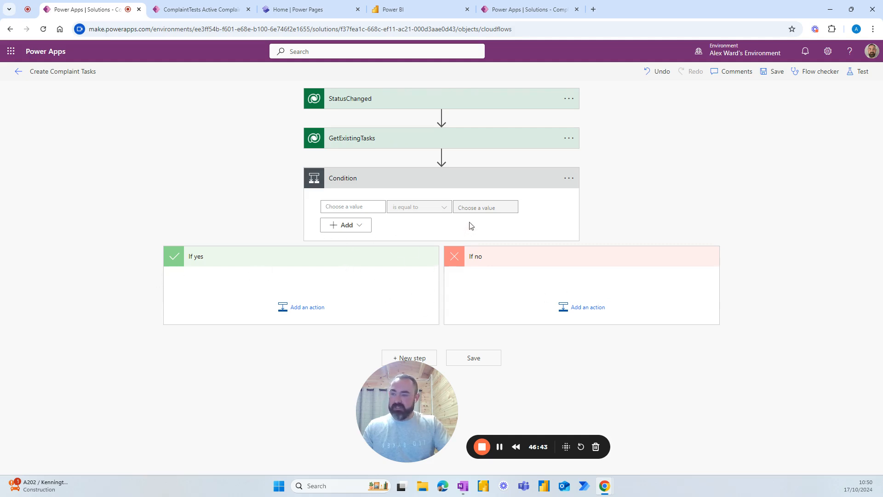
{"action": "left_click", "coordinate": [355, 208]}
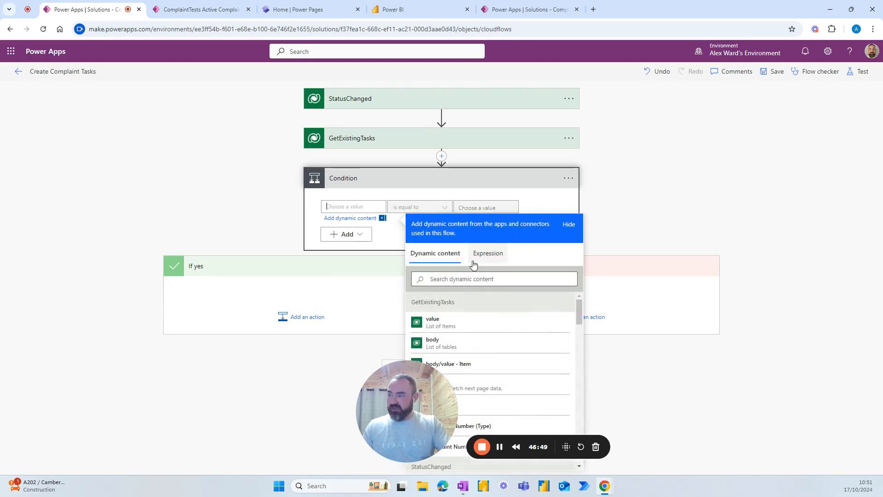
{"action": "left_click", "coordinate": [487, 254]}
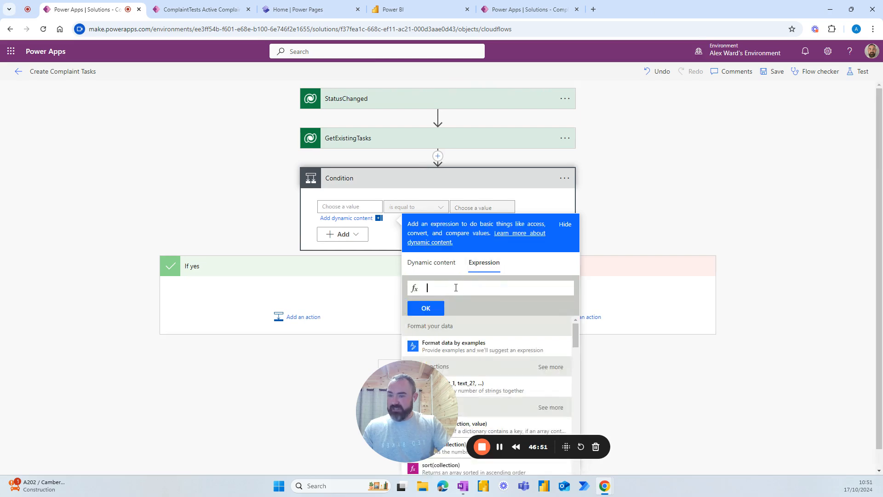
{"action": "type", "text": "e"}
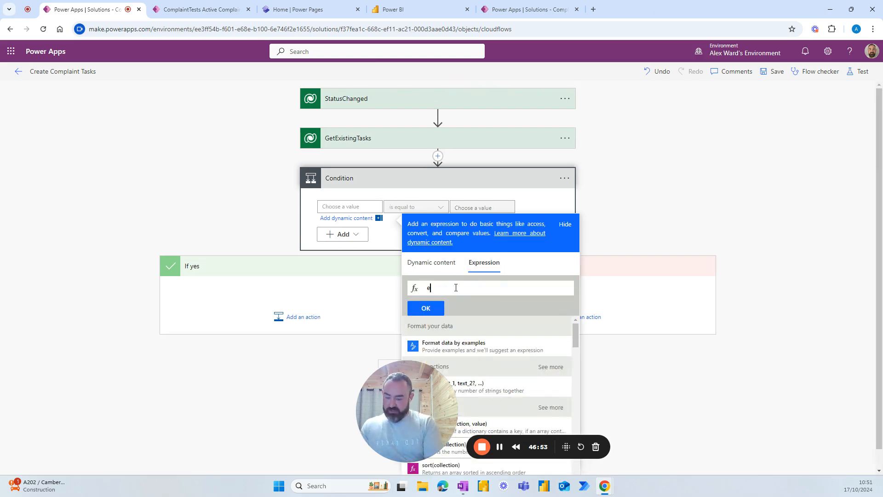
{"action": "type", "text": "mpty"}
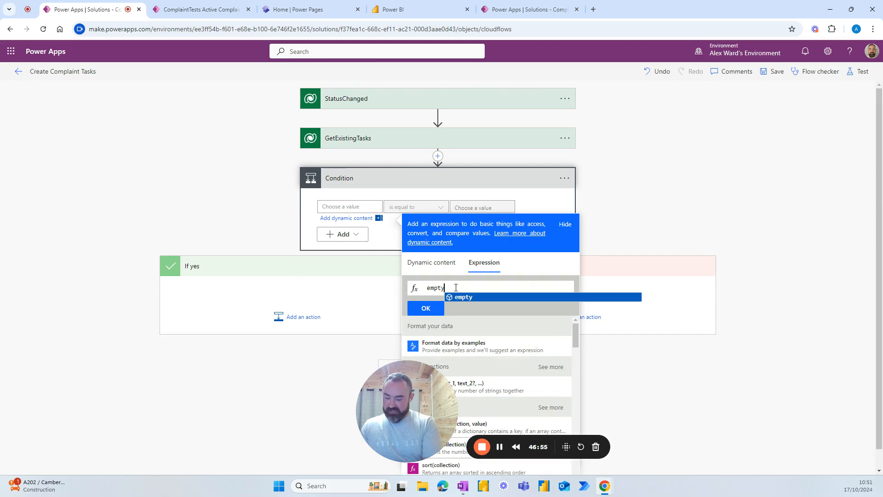
{"action": "type", "text": "(o"}
{"action": "type", "text": "utputs"}
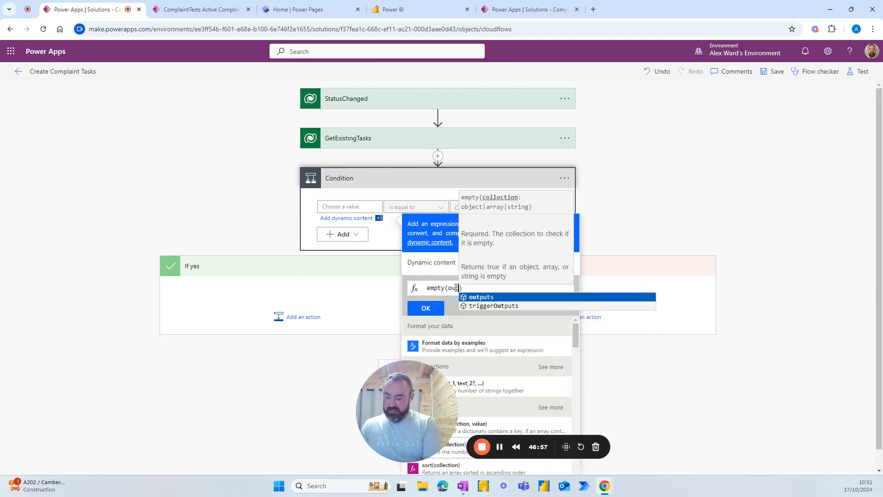
{"action": "type", "text": "("}
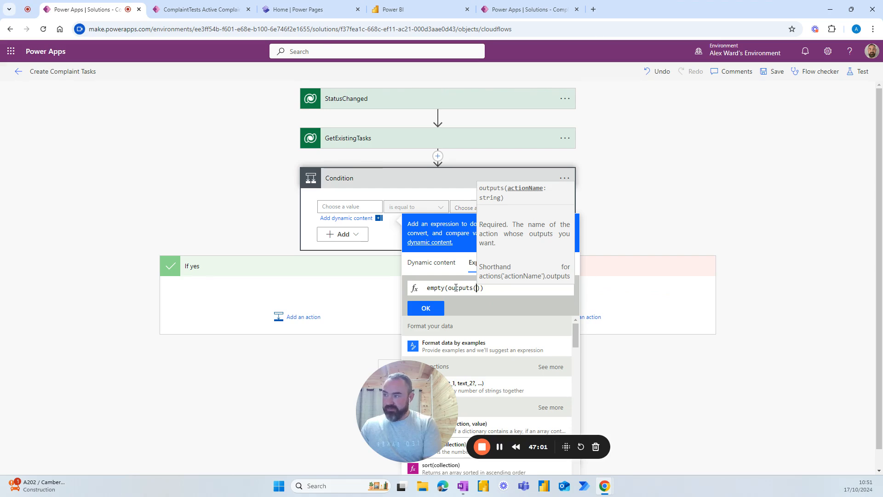
{"action": "type", "text": "'"}
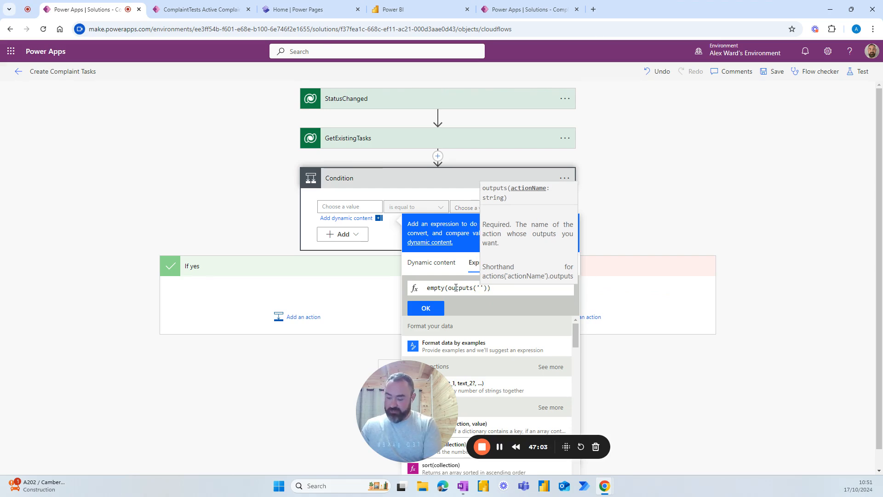
{"action": "type", "text": "GetExi"}
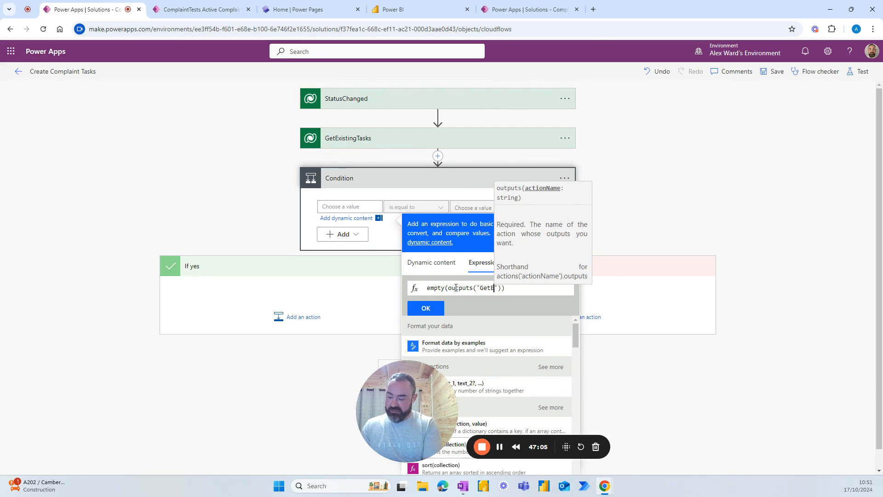
{"action": "type", "text": "s"}
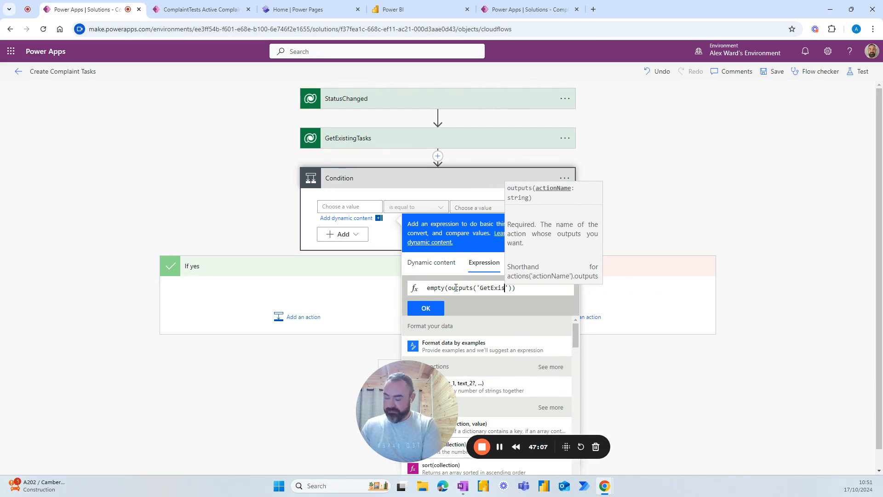
{"action": "type", "text": "tingTasks"}
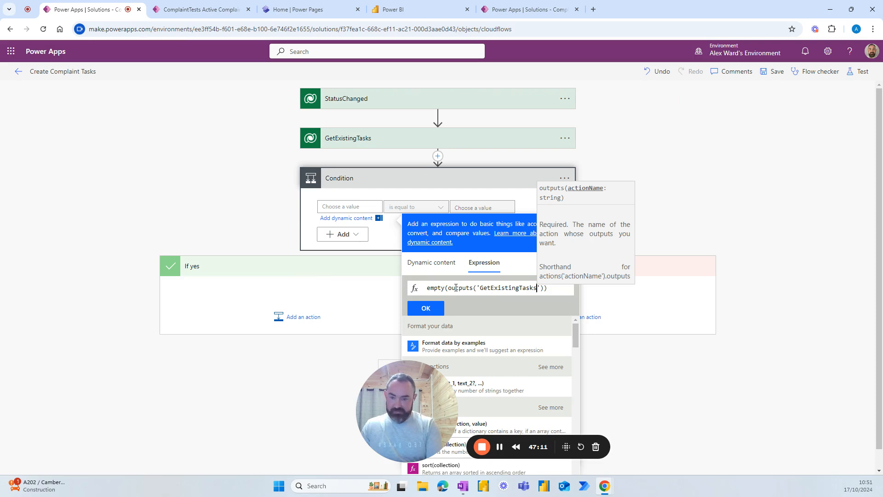
{"action": "type", "text": "'"}
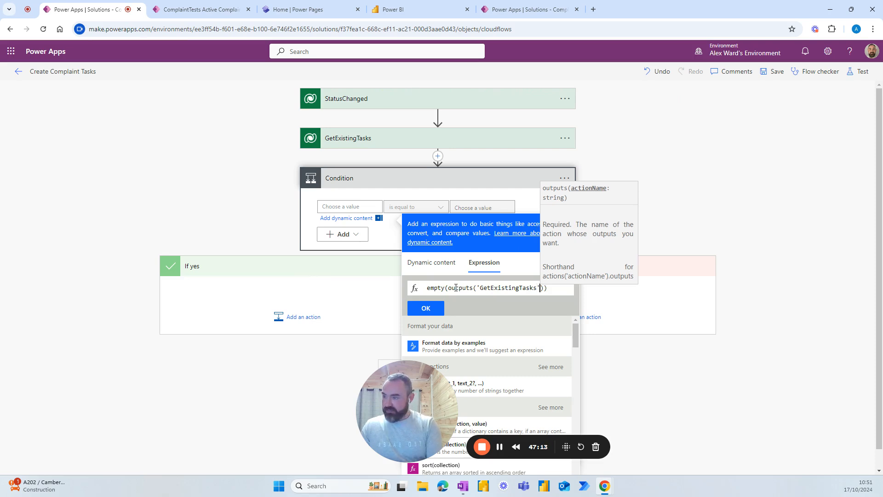
{"action": "type", "text": ")"}
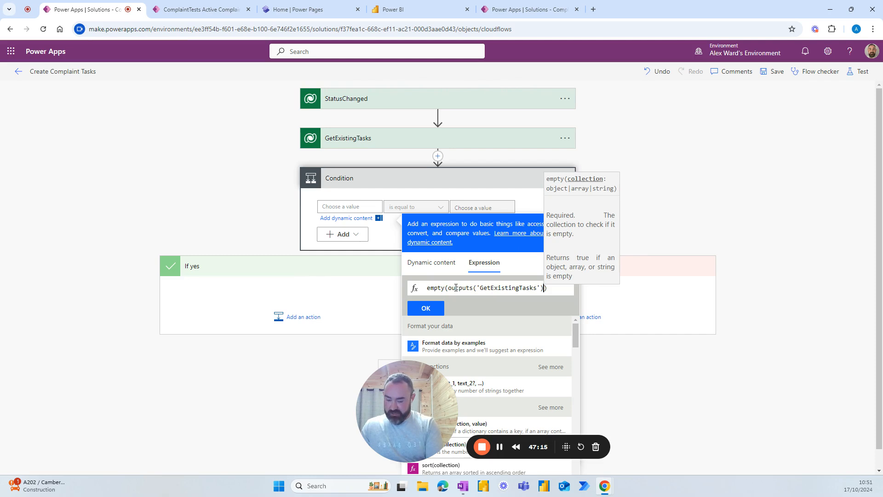
{"action": "type", "text": "?"}
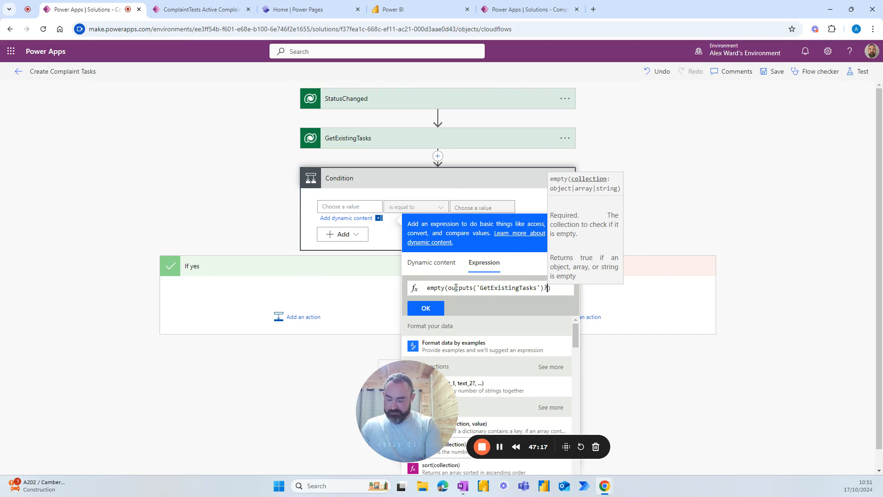
{"action": "type", "text": "["}
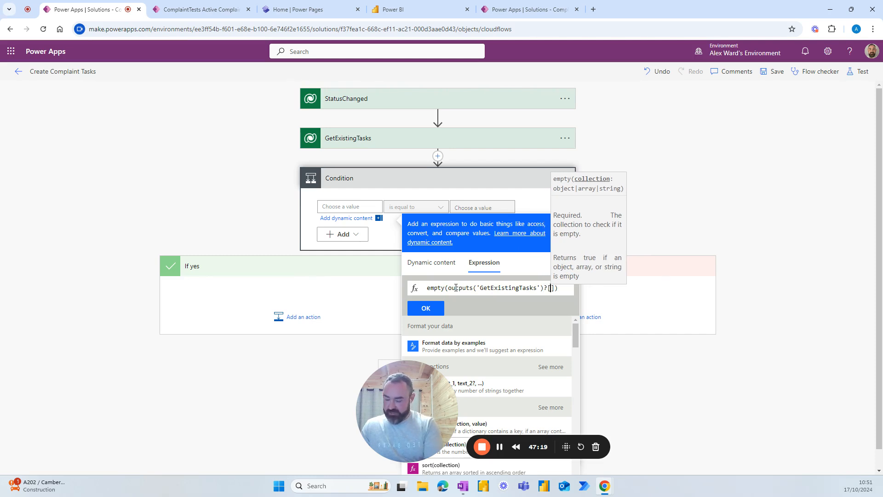
{"action": "type", "text": "'bo"}
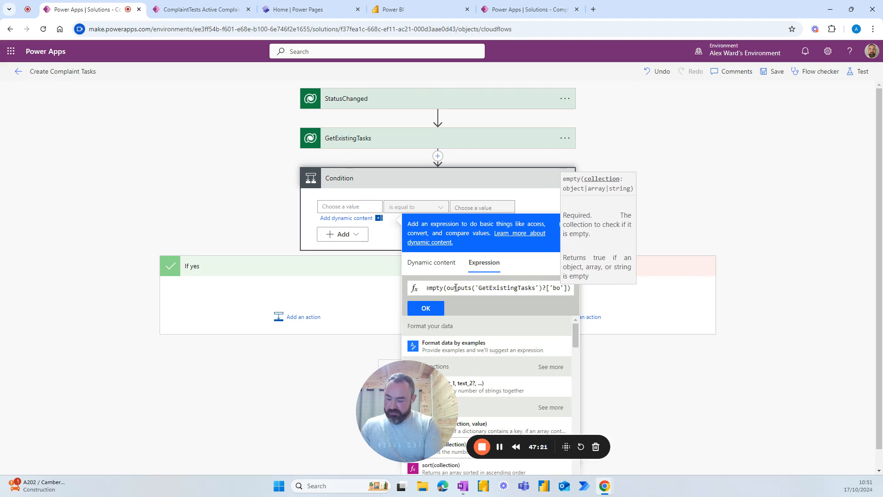
{"action": "type", "text": "dy/val"}
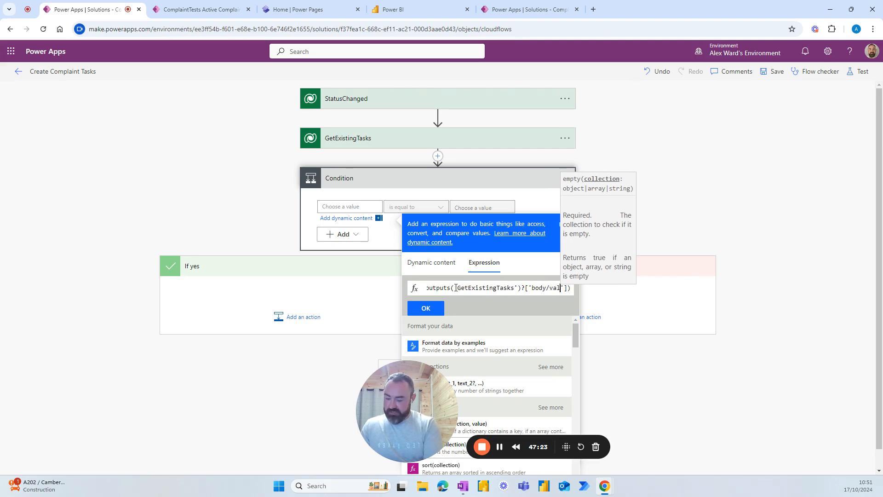
{"action": "type", "text": "ue"}
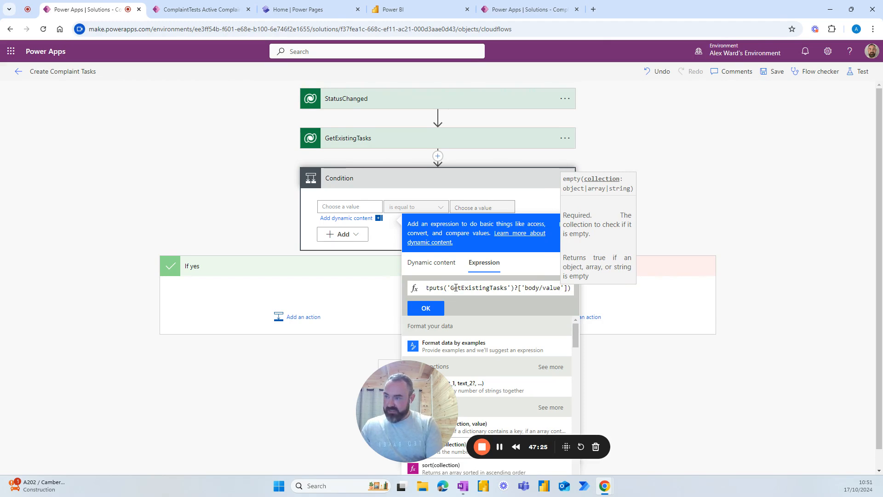
{"action": "key", "text": "Right"}
{"action": "key", "text": "Right"}
{"action": "key", "text": "Right"}
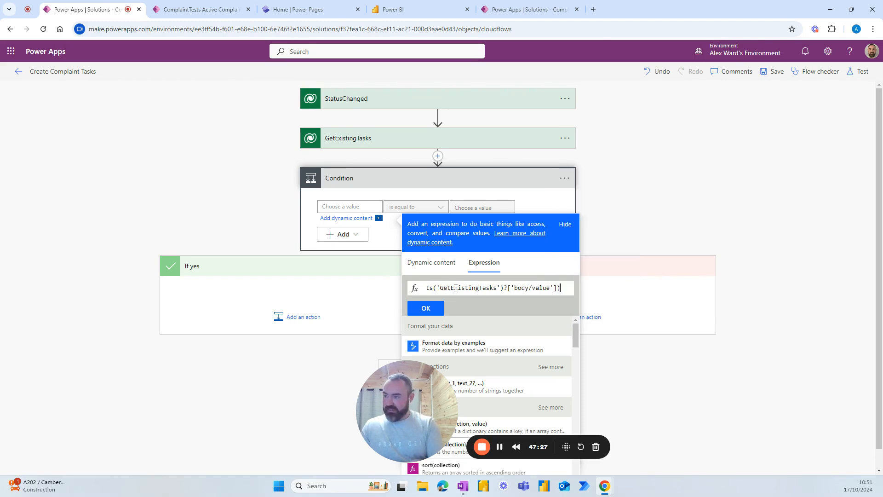
{"action": "left_click", "coordinate": [426, 309]}
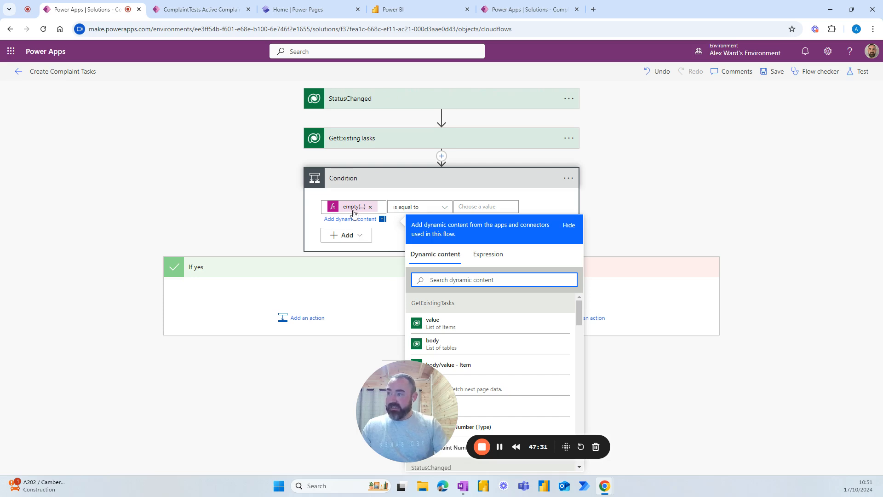
Step: Make the condition compare that value as equal to the expression true
{"action": "left_click", "coordinate": [473, 207]}
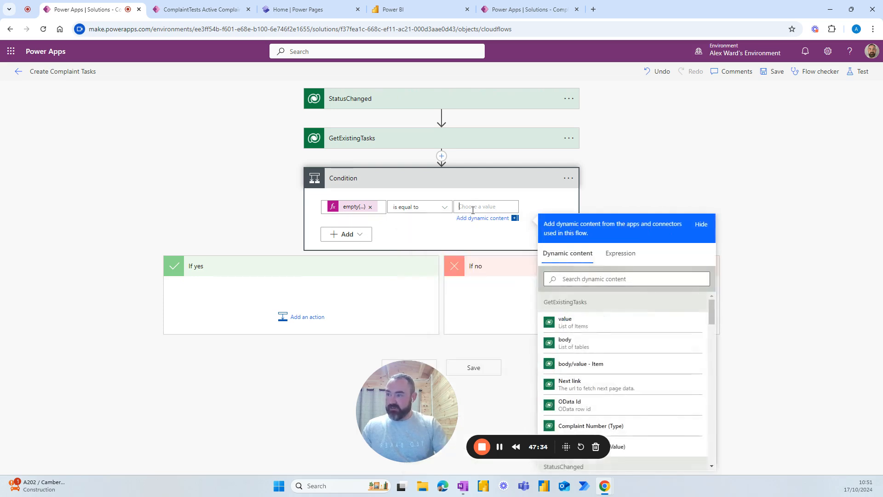
{"action": "left_click", "coordinate": [620, 253]}
{"action": "type", "text": "true"}
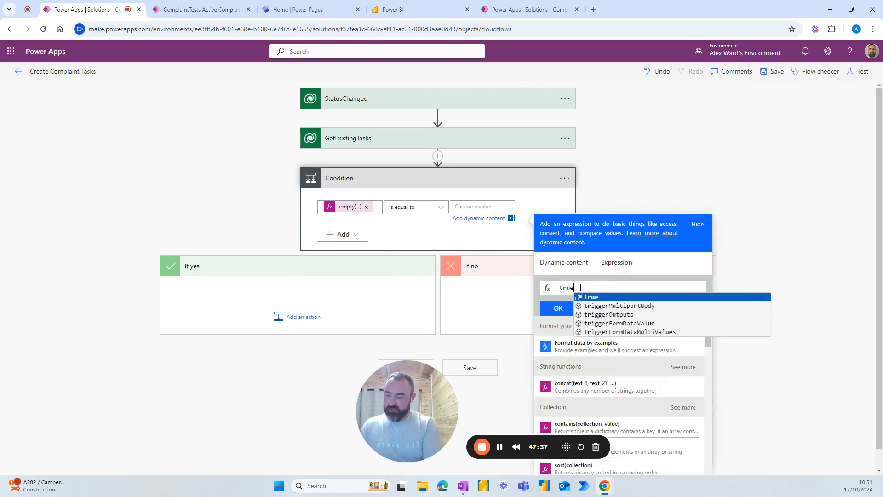
{"action": "left_click", "coordinate": [584, 297]}
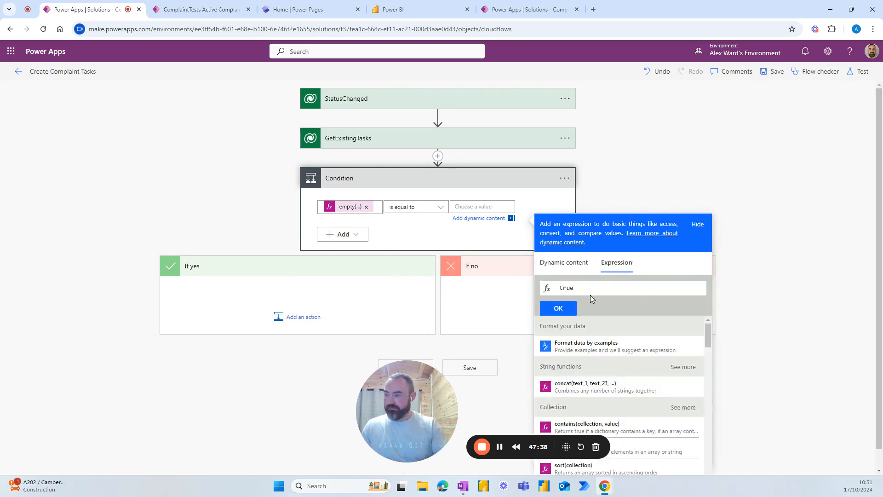
{"action": "left_click", "coordinate": [558, 308]}
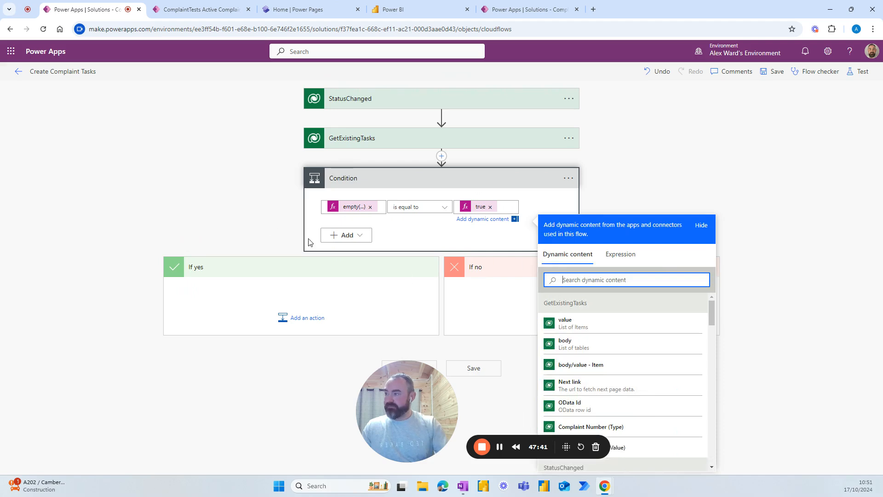
Step: Rename the condition step CreateTasks
{"action": "left_click", "coordinate": [568, 180]}
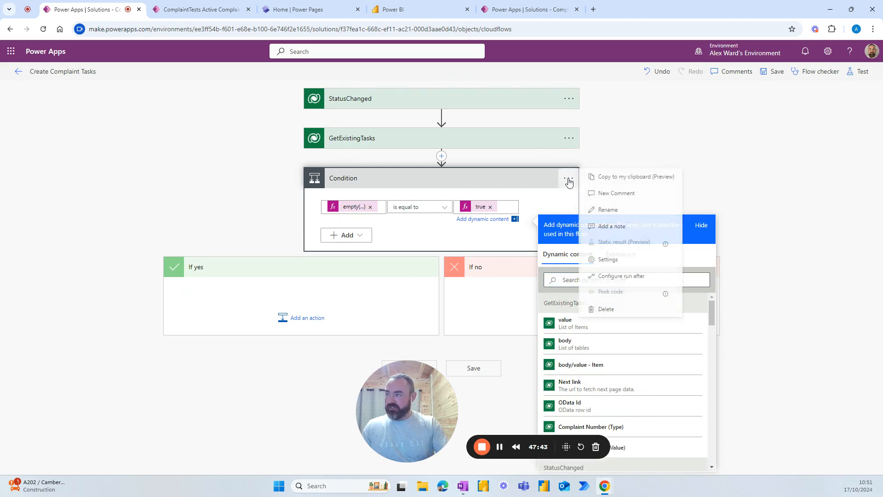
{"action": "left_click", "coordinate": [605, 210]}
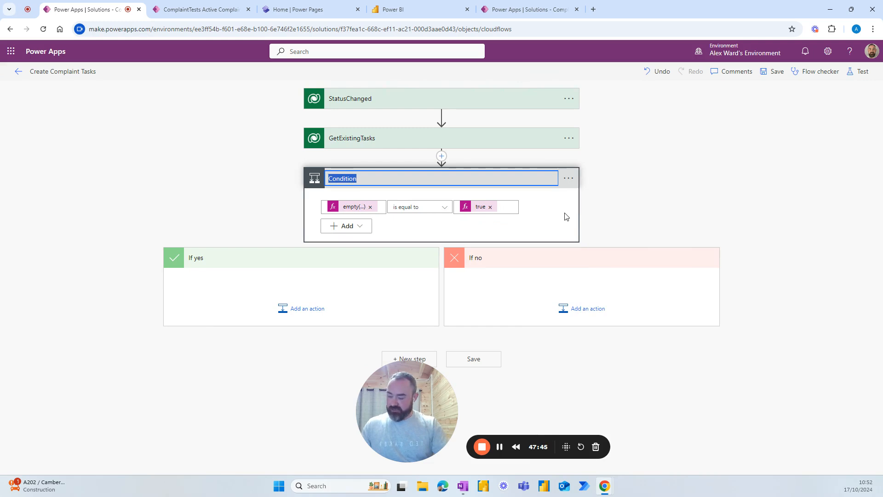
{"action": "type", "text": "CreateTasks"}
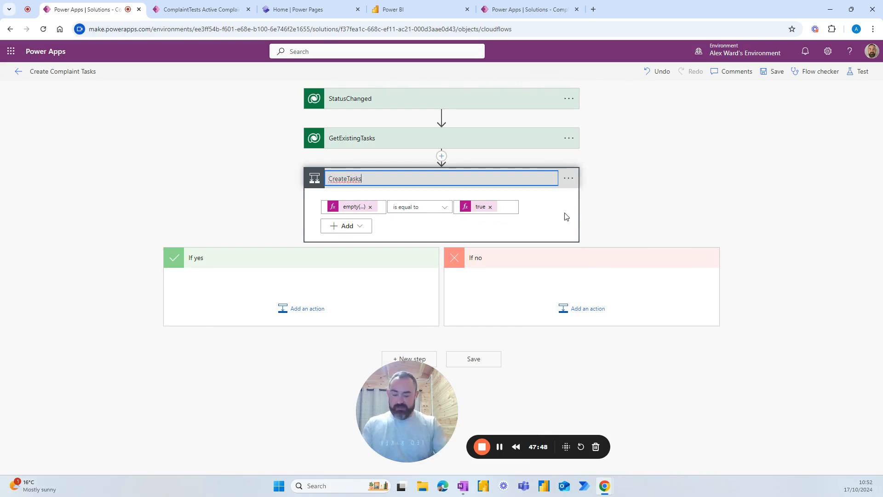
{"action": "key", "text": "Return"}
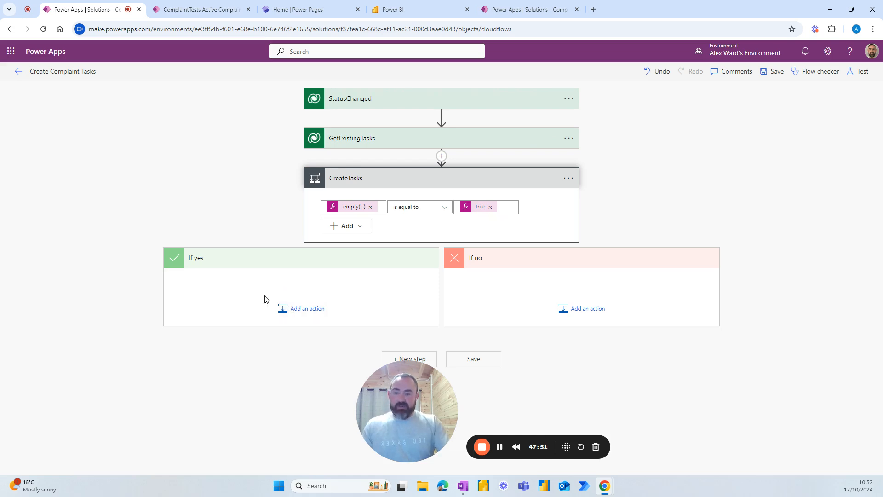
Step: Add a Dataverse 'Add a new row' action under If yes, named CreateTask01
{"action": "left_click", "coordinate": [296, 312]}
{"action": "scroll", "coordinate": [243, 316], "scroll_direction": "down", "scroll_amount": 3}
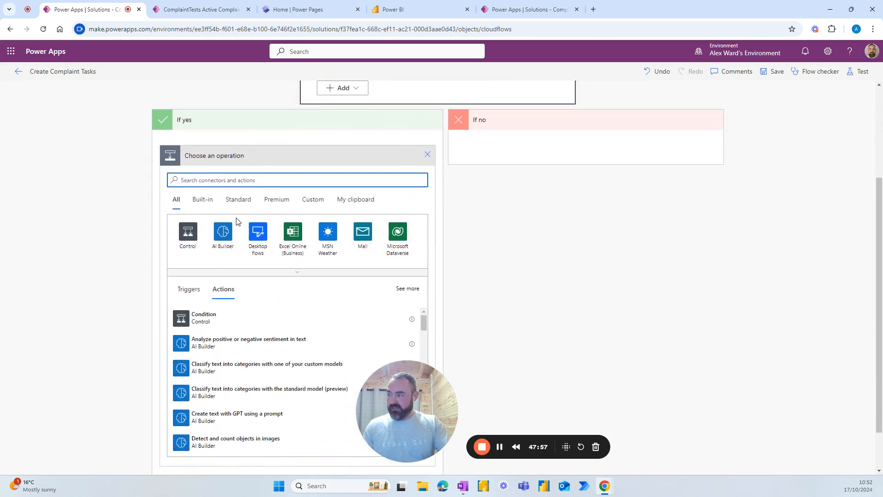
{"action": "left_click", "coordinate": [400, 235]}
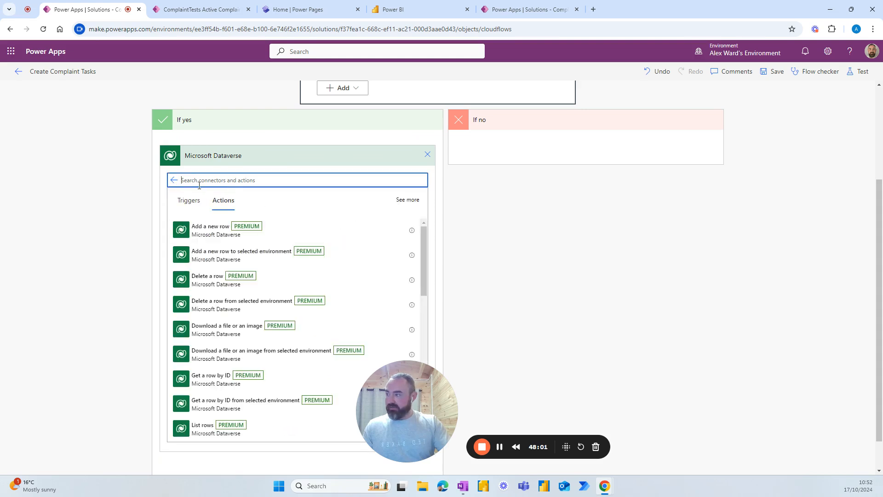
{"action": "left_click", "coordinate": [212, 230]}
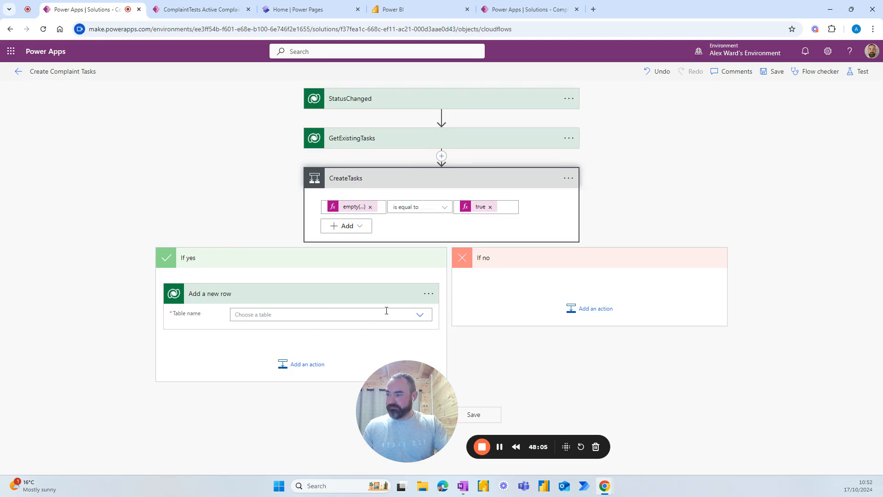
{"action": "left_click", "coordinate": [429, 297]}
{"action": "left_click", "coordinate": [463, 301]}
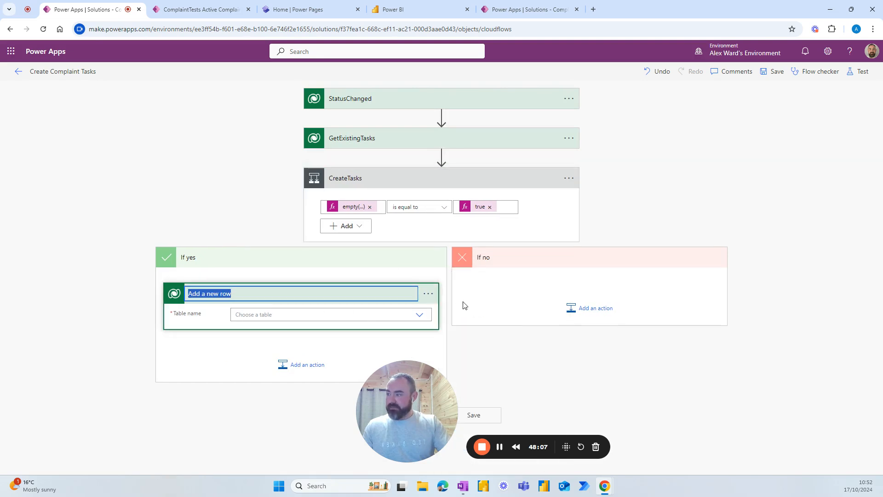
{"action": "type", "text": "Crea"}
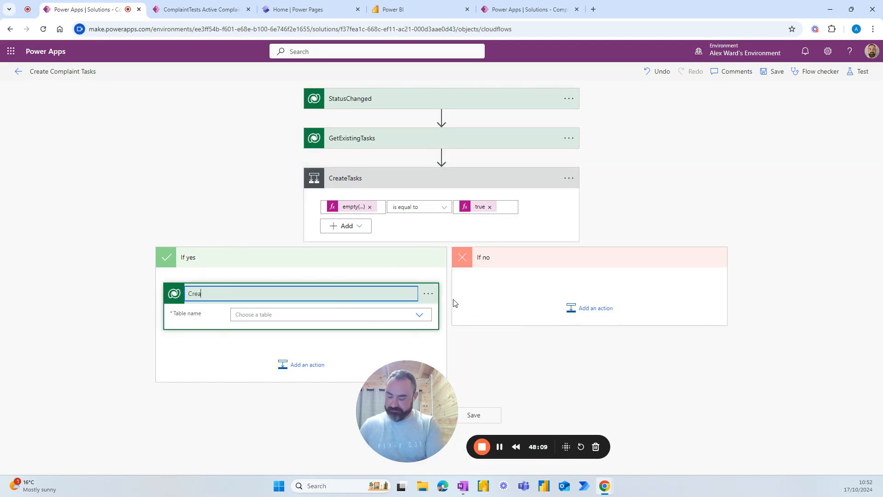
{"action": "type", "text": "teTask"}
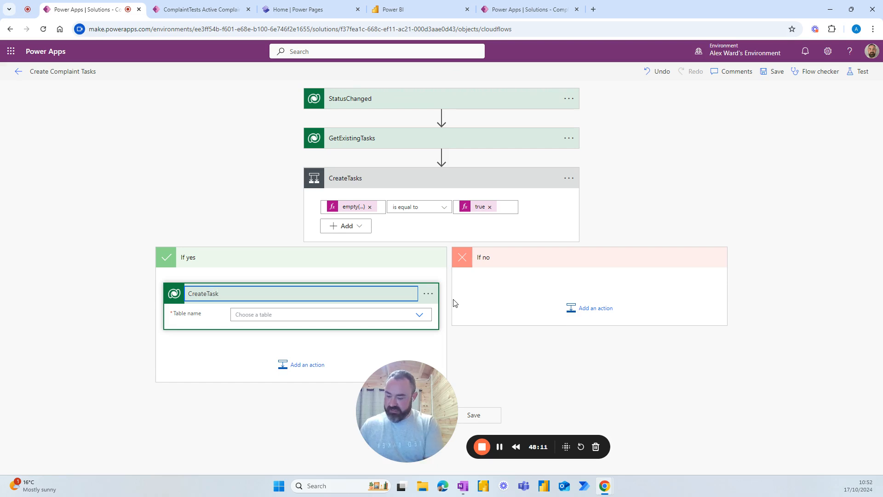
{"action": "type", "text": "01"}
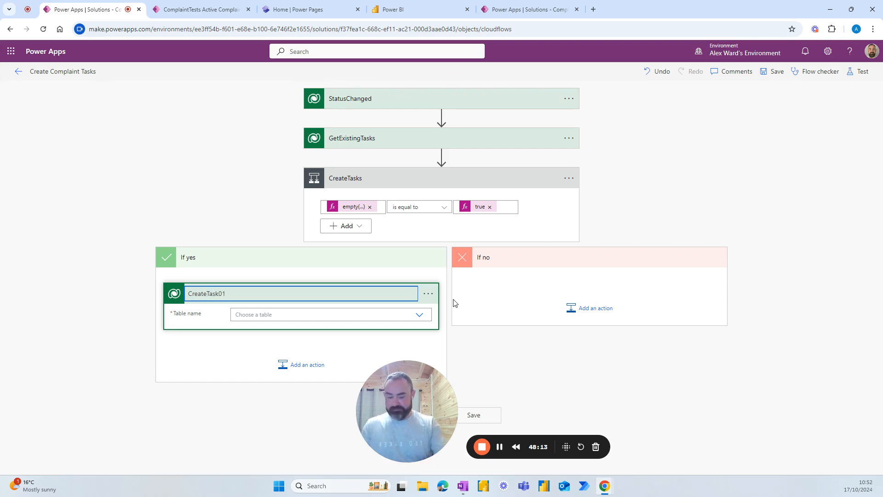
{"action": "key", "text": "Return"}
Step: Set its table to ComplaintTasks and show the advanced options
{"action": "left_click", "coordinate": [392, 318]}
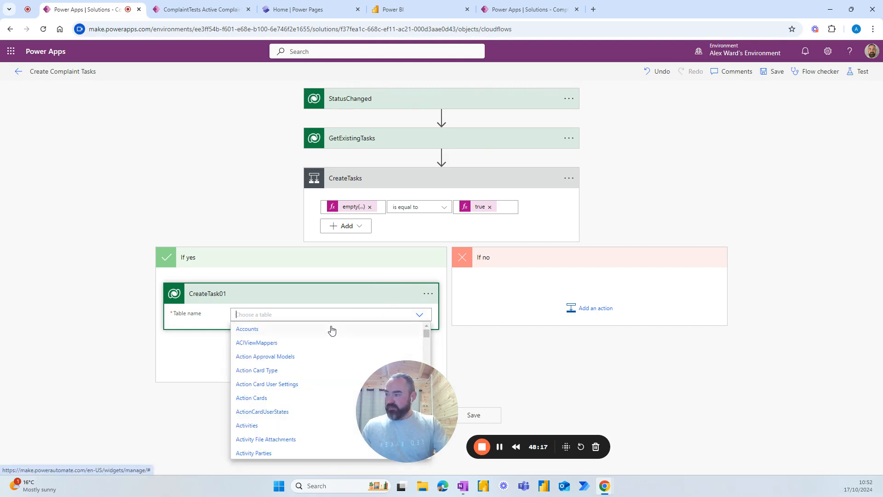
{"action": "type", "text": "compla"}
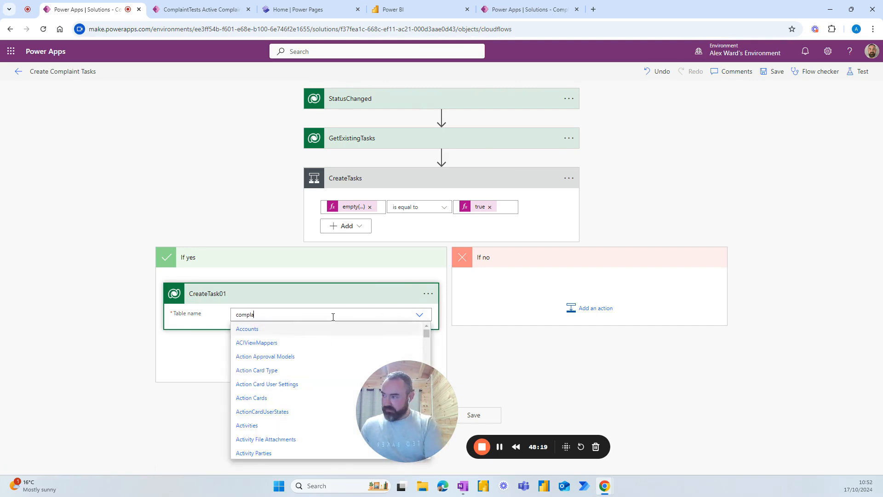
{"action": "type", "text": "in"}
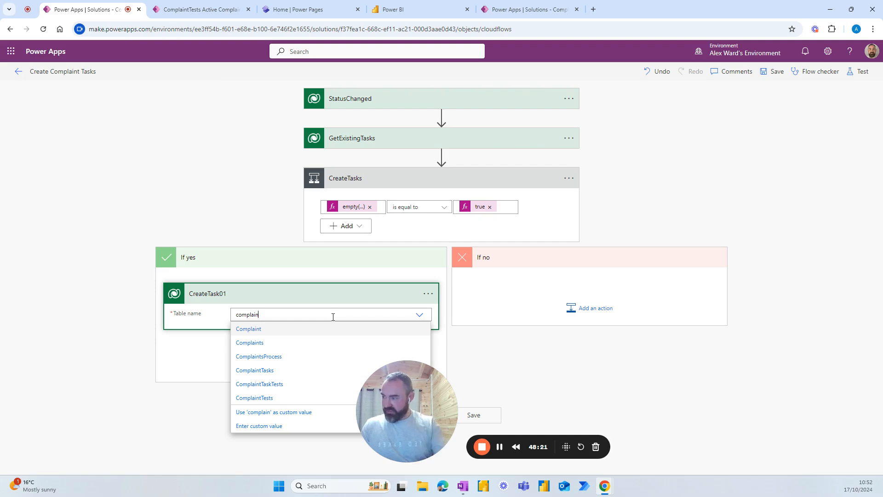
{"action": "left_click", "coordinate": [266, 389]}
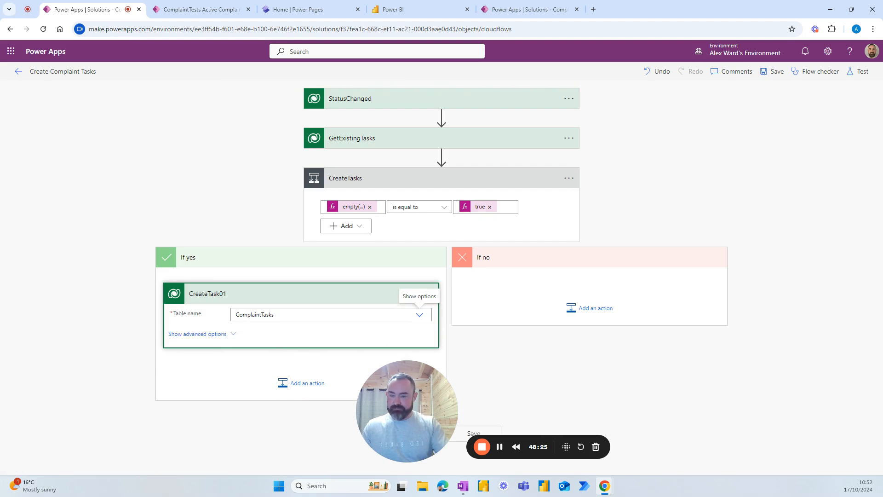
{"action": "left_click", "coordinate": [226, 335]}
Step: Set CreateTask01's Complaint Number to aw_complaints( plus the trigger's Complaints identifier, closed with a bracket
{"action": "scroll", "coordinate": [229, 343], "scroll_direction": "down", "scroll_amount": 3}
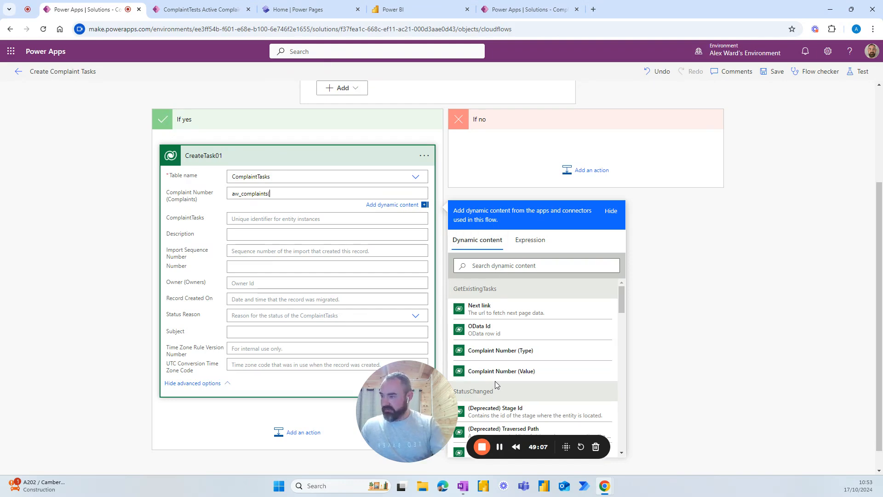
{"action": "scroll", "coordinate": [499, 345], "scroll_direction": "down", "scroll_amount": 6}
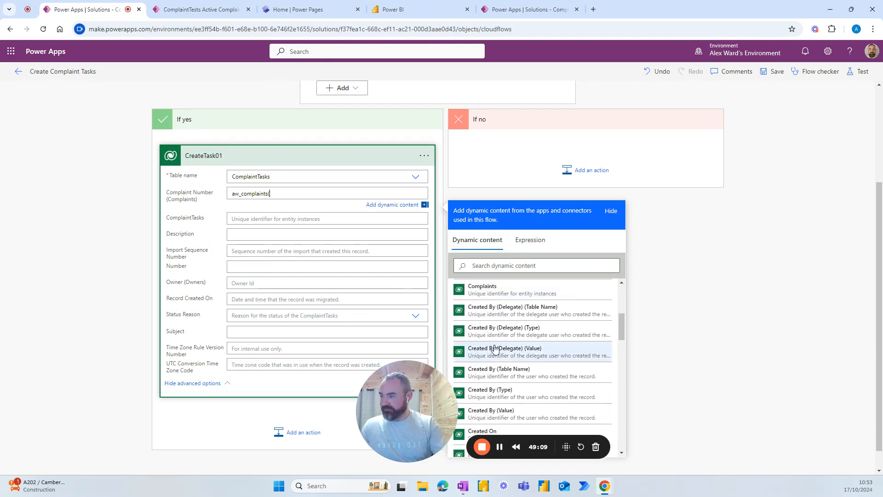
{"action": "scroll", "coordinate": [495, 340], "scroll_direction": "up", "scroll_amount": 3}
{"action": "scroll", "coordinate": [495, 335], "scroll_direction": "down", "scroll_amount": 6}
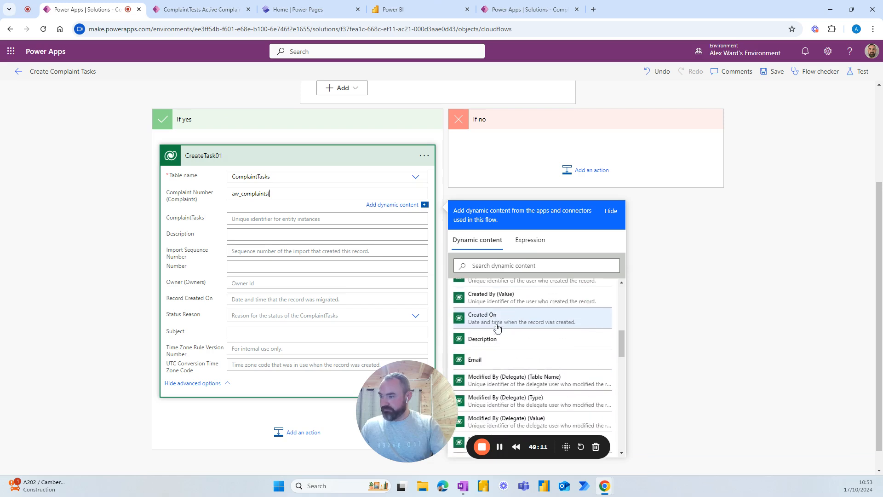
{"action": "scroll", "coordinate": [495, 331], "scroll_direction": "up", "scroll_amount": 8}
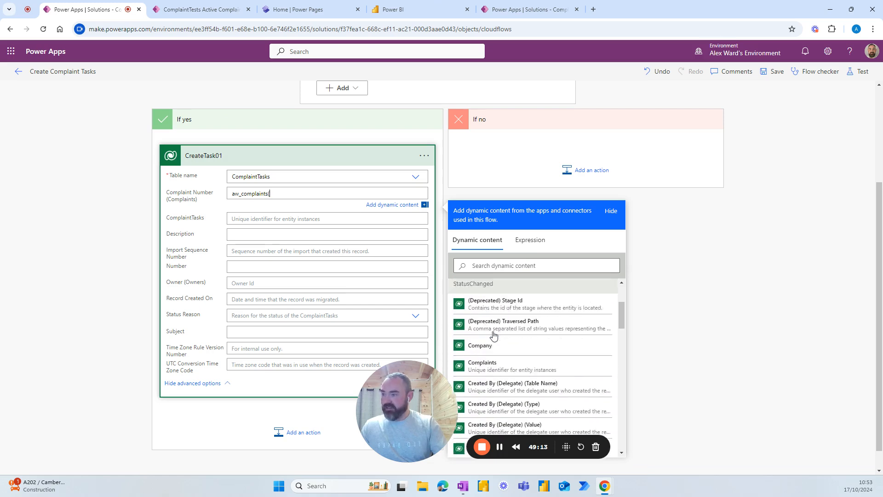
{"action": "scroll", "coordinate": [494, 335], "scroll_direction": "up", "scroll_amount": 1}
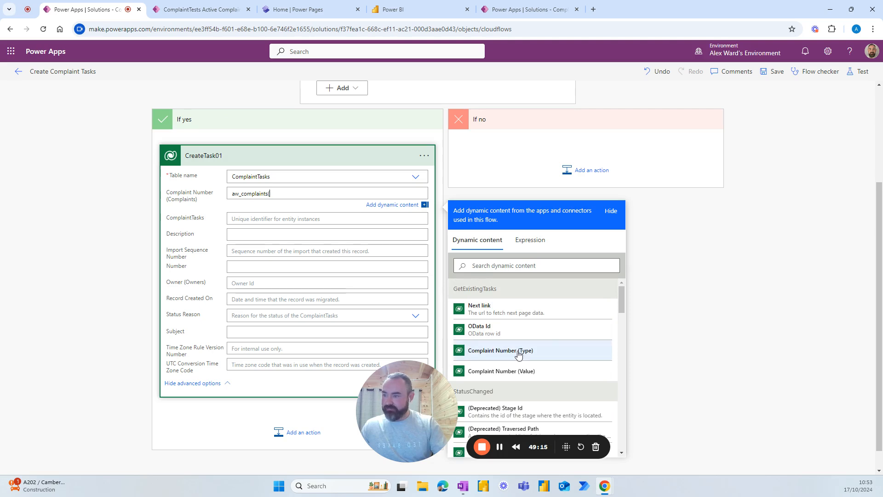
{"action": "scroll", "coordinate": [518, 350], "scroll_direction": "up", "scroll_amount": 2}
{"action": "scroll", "coordinate": [511, 361], "scroll_direction": "down", "scroll_amount": 2}
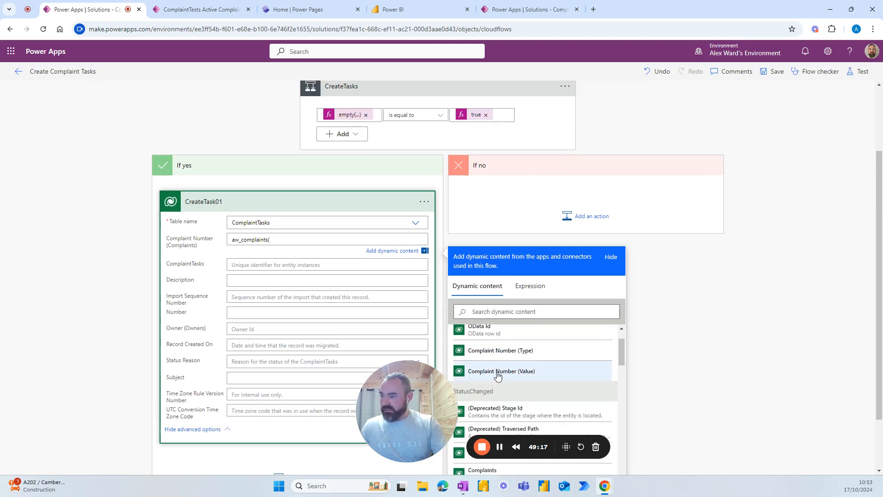
{"action": "scroll", "coordinate": [527, 386], "scroll_direction": "down", "scroll_amount": 15}
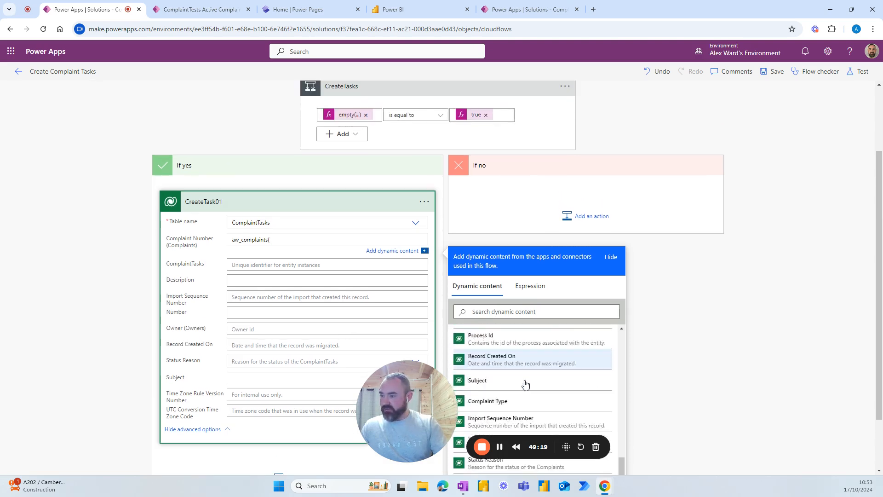
{"action": "scroll", "coordinate": [513, 372], "scroll_direction": "up", "scroll_amount": 10}
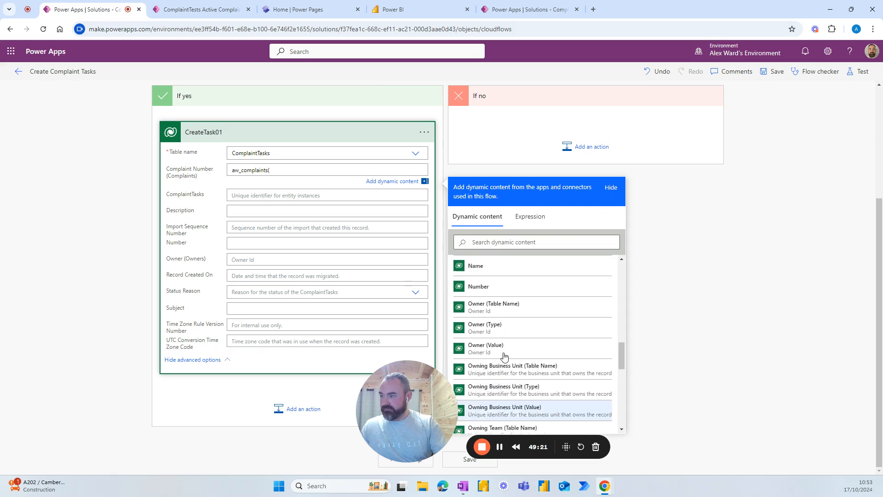
{"action": "scroll", "coordinate": [505, 355], "scroll_direction": "up", "scroll_amount": 8}
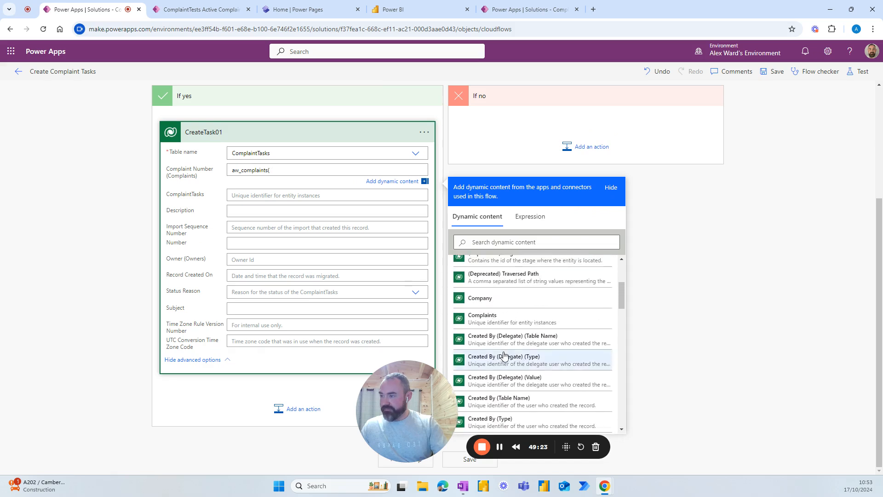
{"action": "scroll", "coordinate": [496, 361], "scroll_direction": "down", "scroll_amount": 1}
{"action": "left_click", "coordinate": [496, 362]}
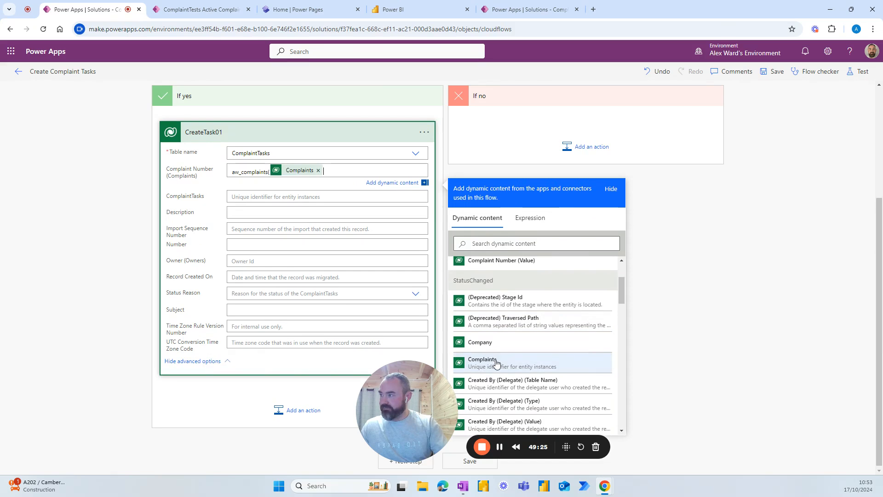
{"action": "type", "text": ")"}
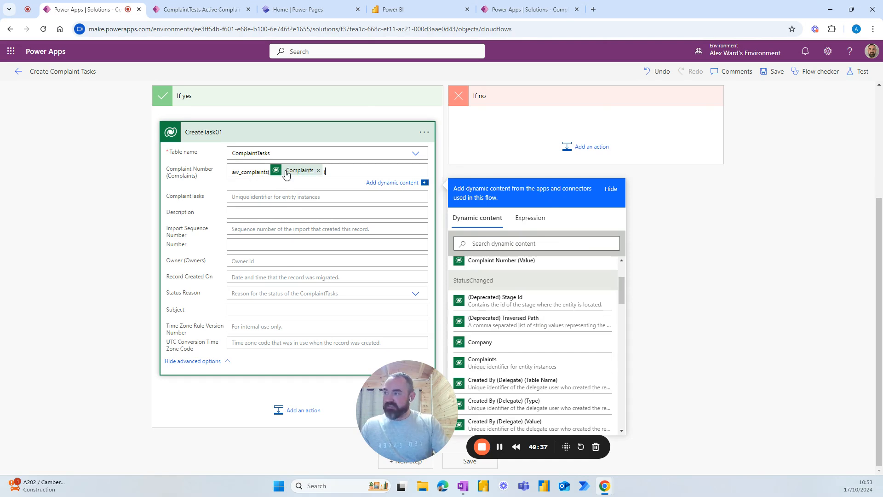
{"action": "mouse_move", "coordinate": [295, 175]}
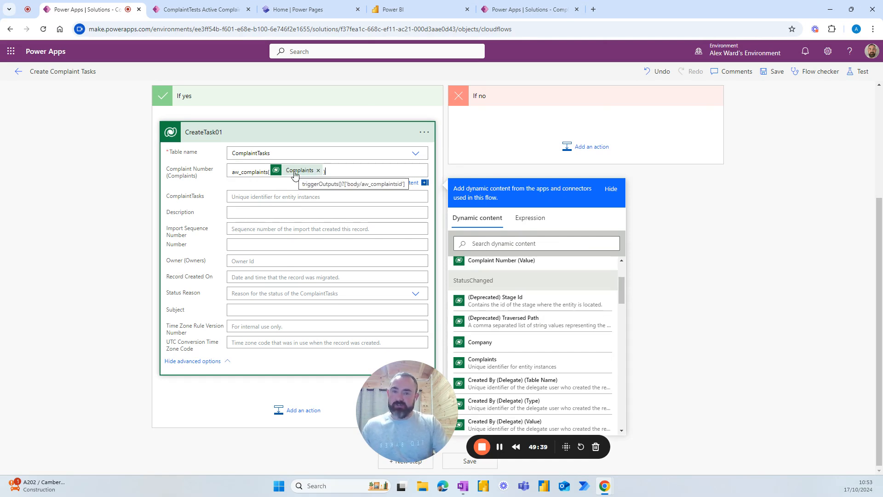
{"action": "left_click", "coordinate": [246, 214]}
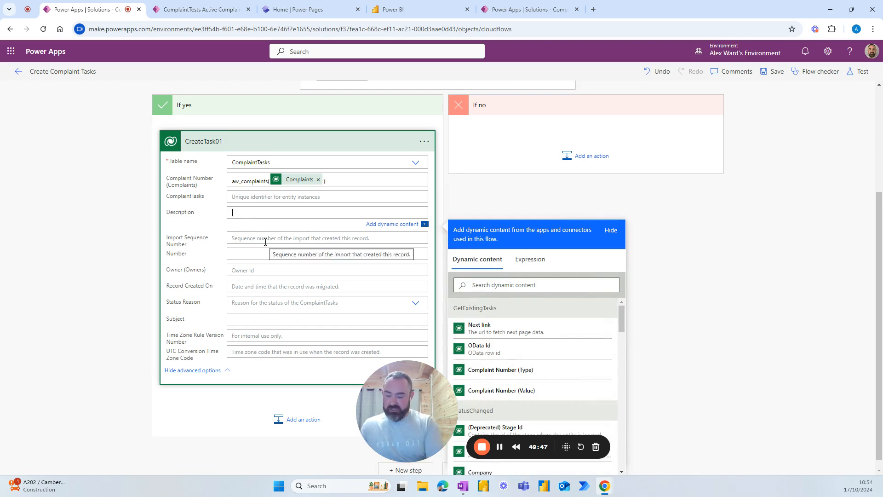
Step: Enter subject 'Task 01 - Investigation' and description 'Please investigate the complaint' on CreateTask01
{"action": "left_click", "coordinate": [247, 318]}
{"action": "type", "text": "Task 01 - Investigation"}
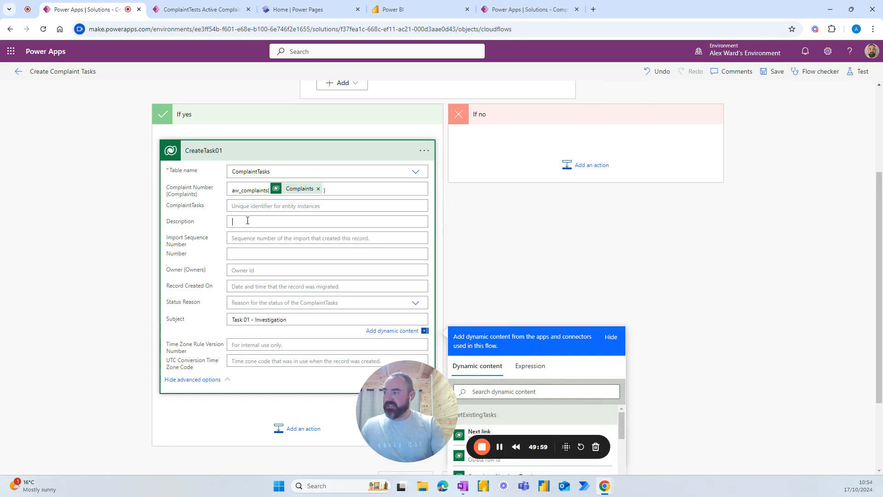
{"action": "type", "text": "Pl"}
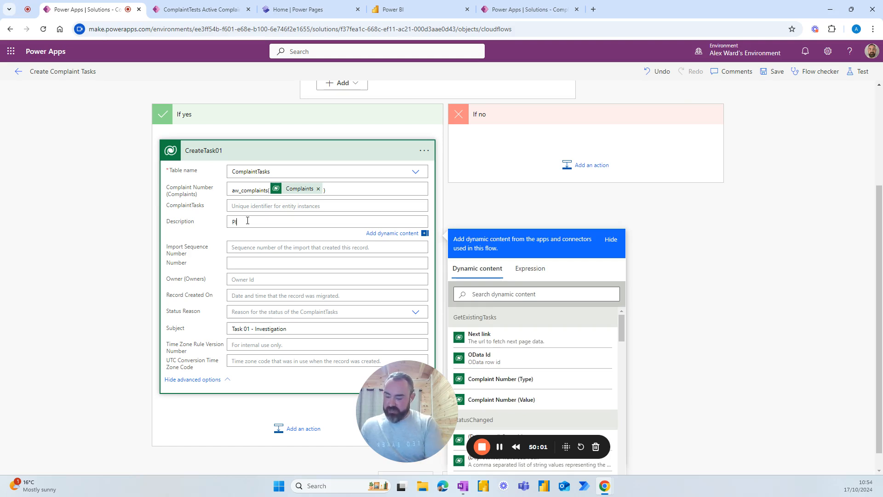
{"action": "type", "text": "ease invest"}
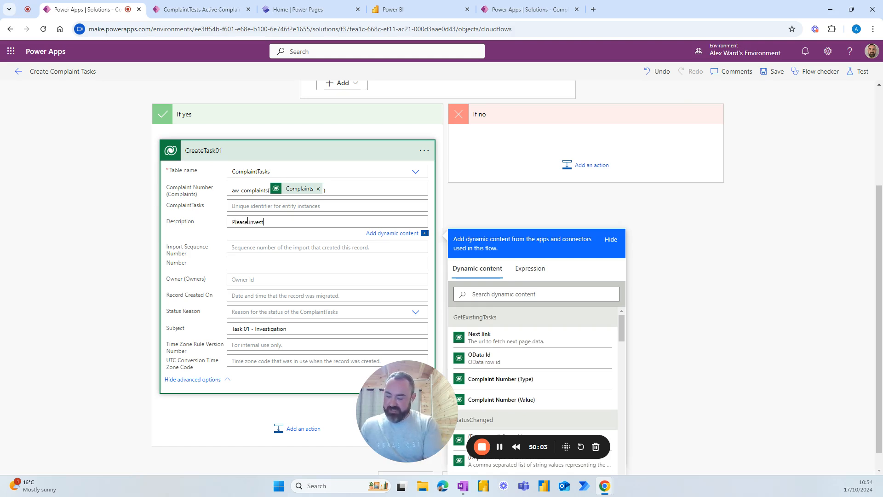
{"action": "type", "text": "igate the com"}
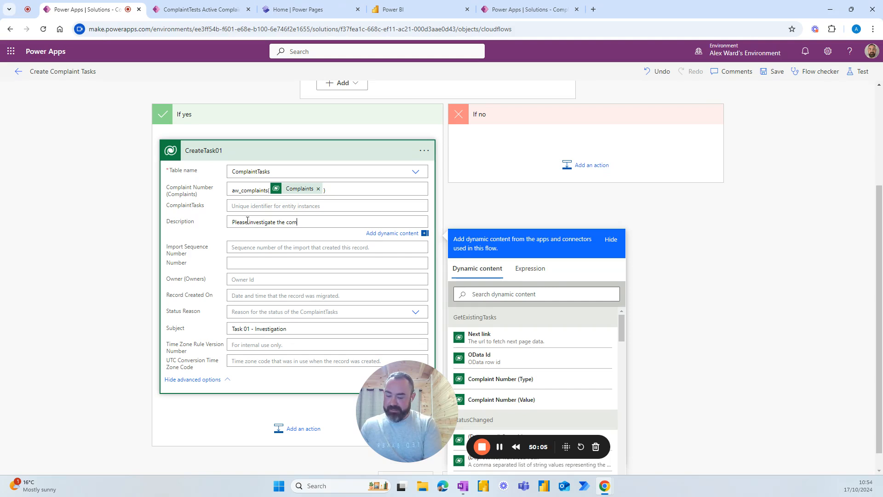
{"action": "type", "text": "plaint"}
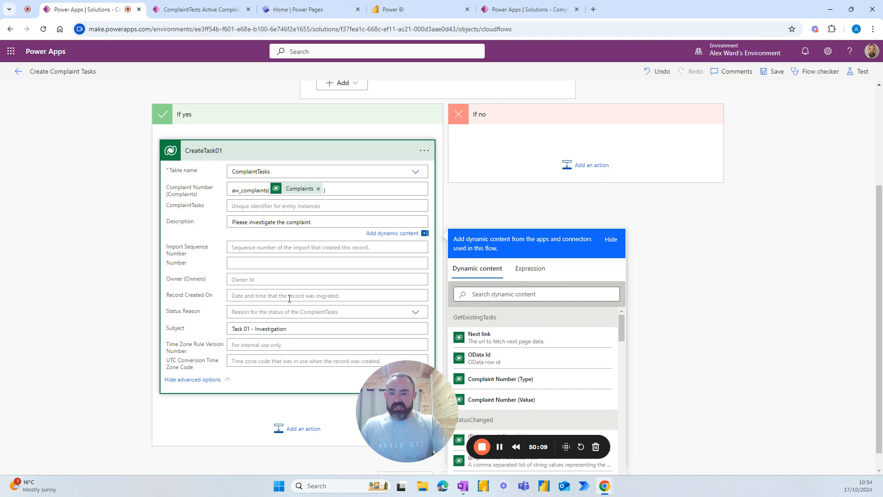
{"action": "left_click", "coordinate": [424, 153]}
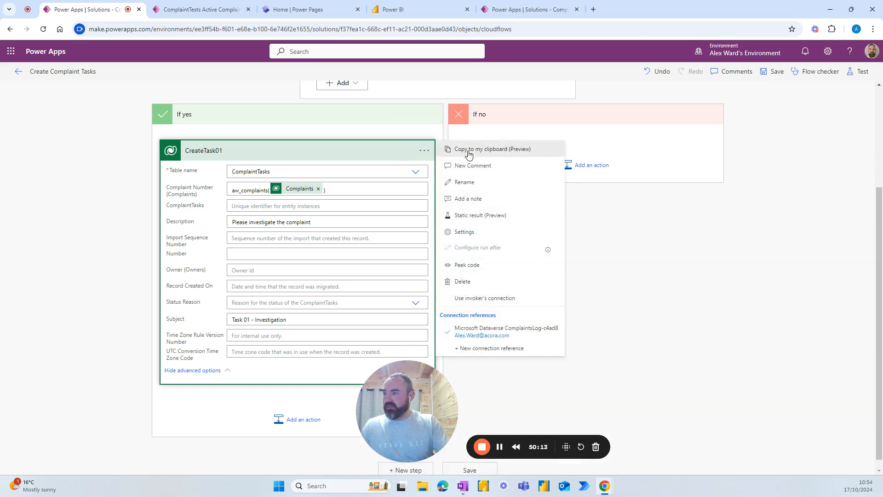
Step: Copy CreateTask01, paste it as a new action below, and rename it CreateTask02
{"action": "left_click", "coordinate": [470, 154]}
{"action": "scroll", "coordinate": [357, 225], "scroll_direction": "down", "scroll_amount": 1}
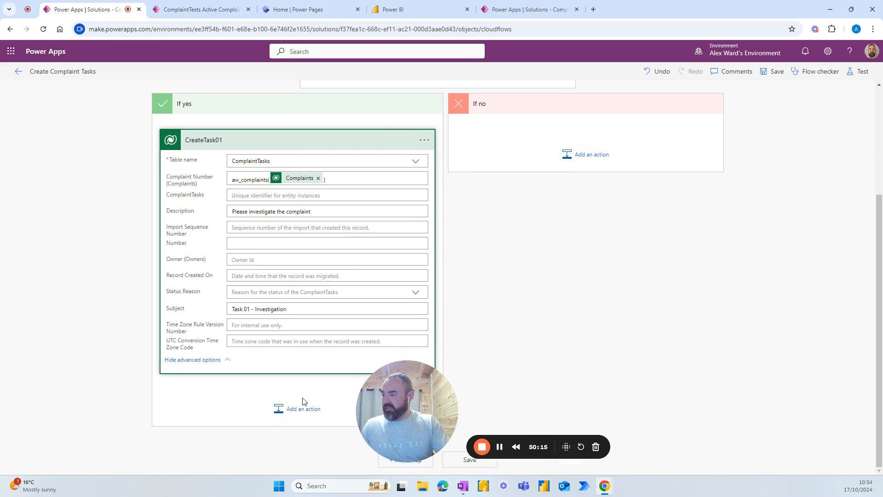
{"action": "left_click_drag", "start_coordinate": [405, 407], "coordinate": [678, 410]}
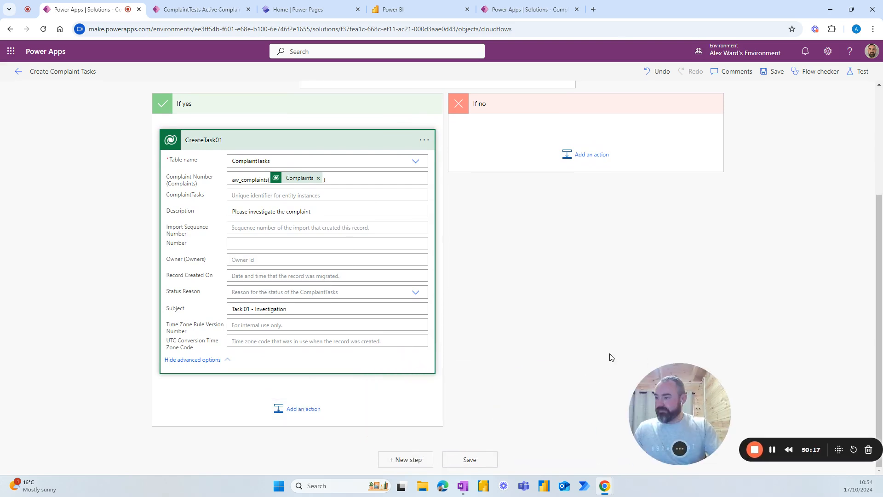
{"action": "left_click", "coordinate": [298, 409]}
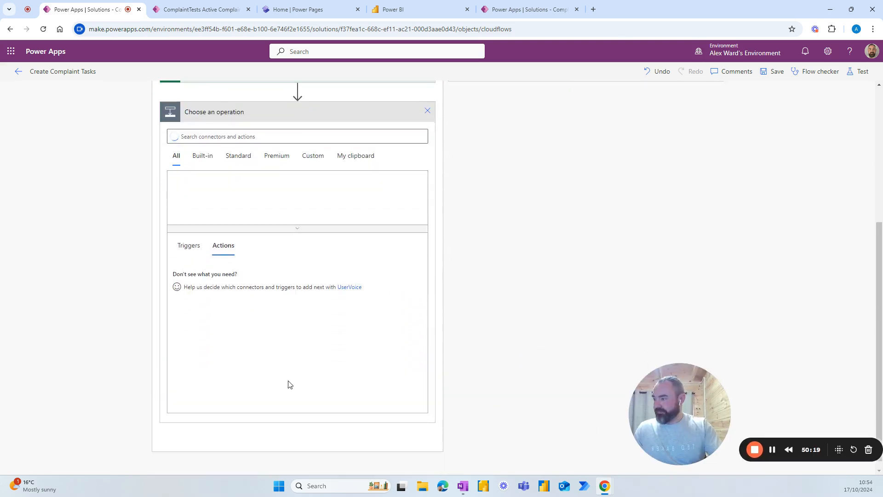
{"action": "left_click", "coordinate": [350, 155]}
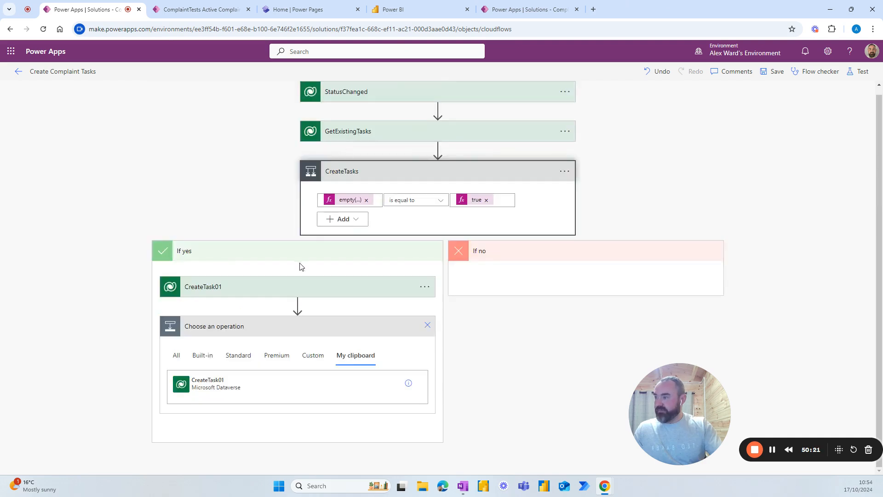
{"action": "left_click", "coordinate": [215, 374]}
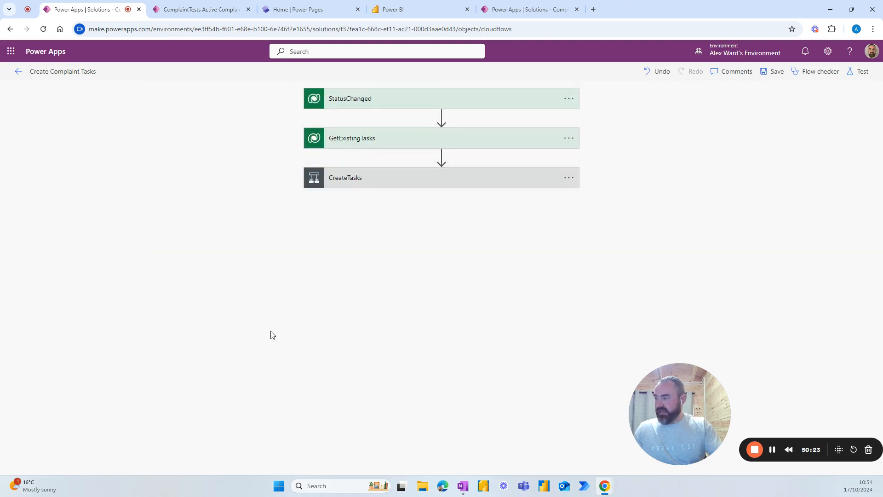
{"action": "left_click", "coordinate": [422, 182]}
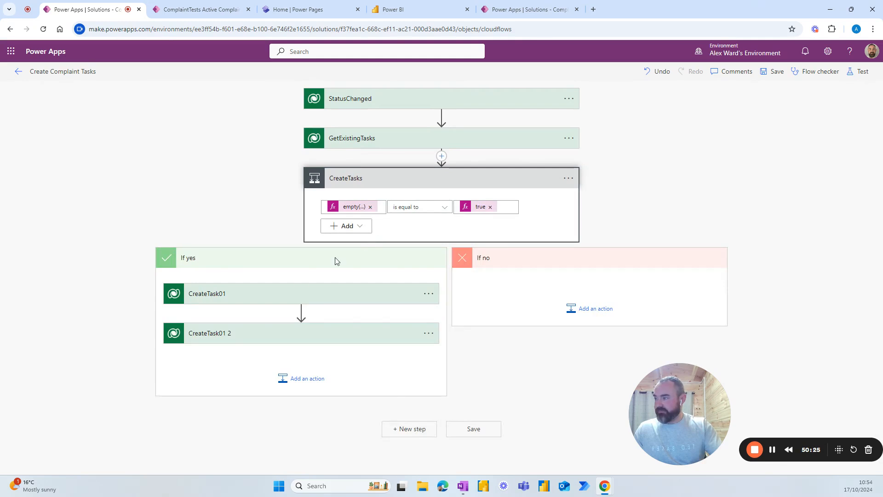
{"action": "left_click", "coordinate": [428, 333]}
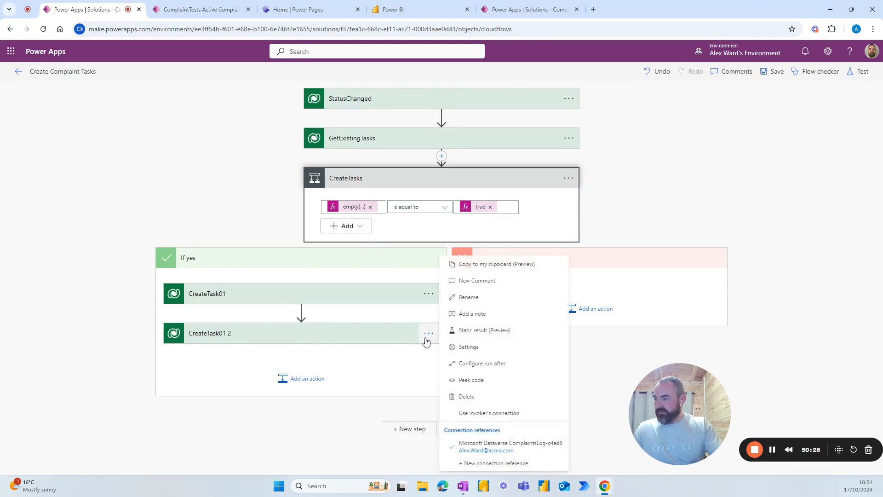
{"action": "left_click", "coordinate": [462, 298]}
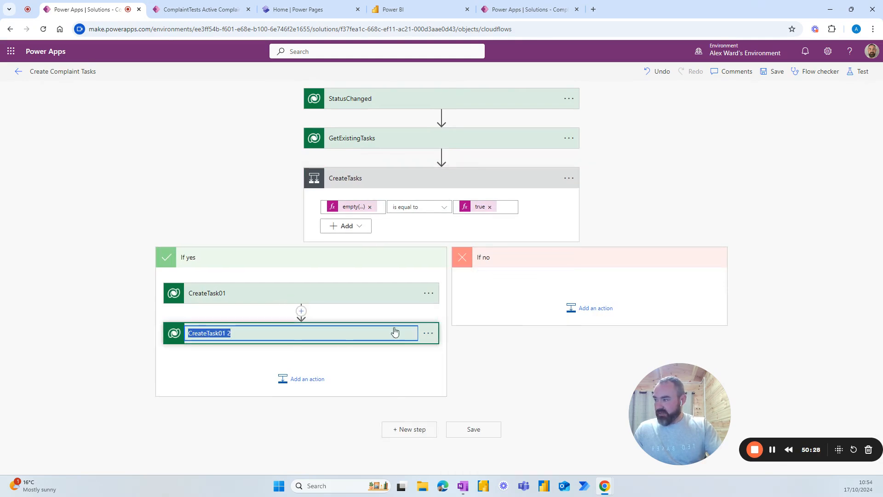
{"action": "left_click", "coordinate": [227, 334]}
{"action": "key", "text": "BackSpace"}
{"action": "key", "text": "BackSpace"}
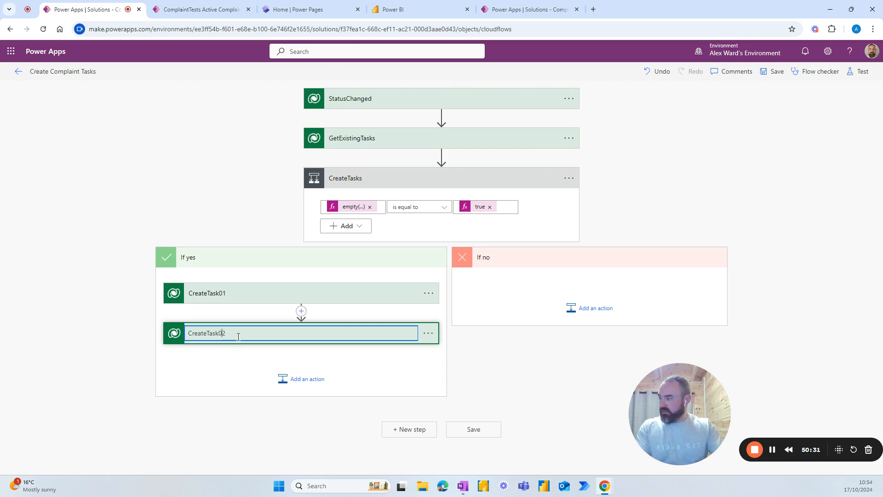
{"action": "key", "text": "Return"}
Step: Change CreateTask02's subject to 'Task 01 - Root Cause Analysis' and description to 'Get to the bottom of this complaint'
{"action": "left_click", "coordinate": [276, 341]}
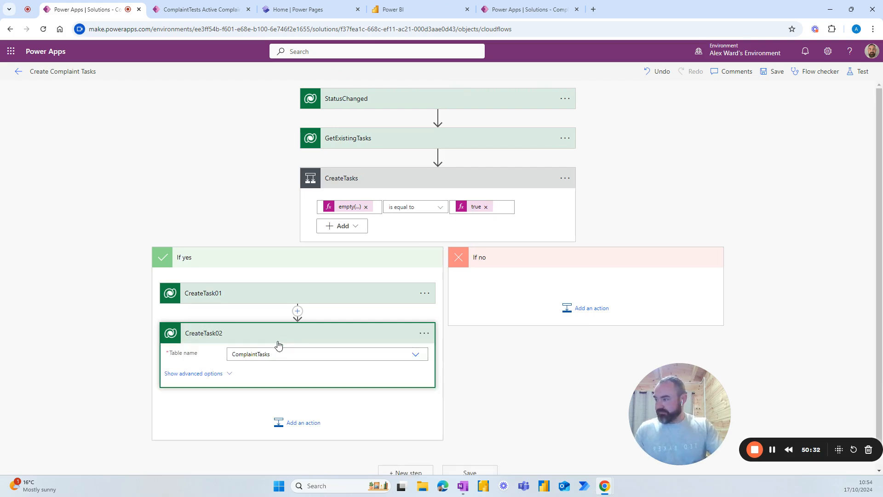
{"action": "left_click", "coordinate": [228, 373]}
{"action": "scroll", "coordinate": [240, 341], "scroll_direction": "down", "scroll_amount": 4}
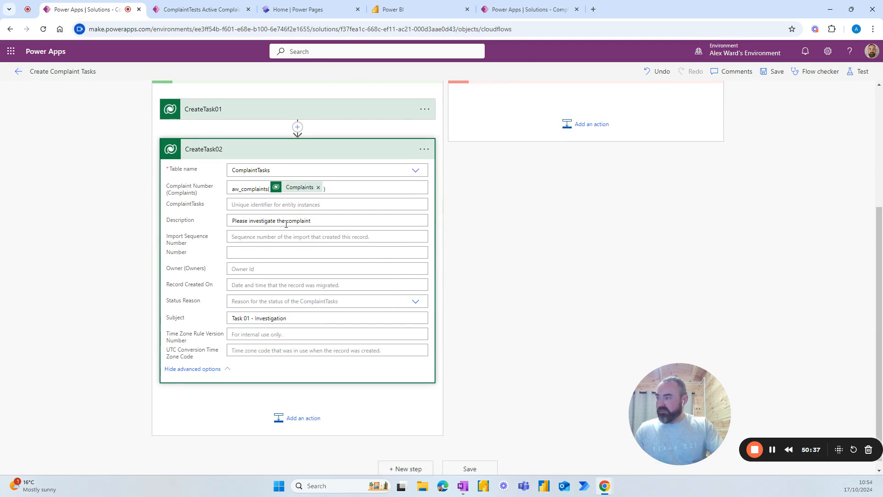
{"action": "left_click_drag", "start_coordinate": [288, 317], "coordinate": [255, 318]}
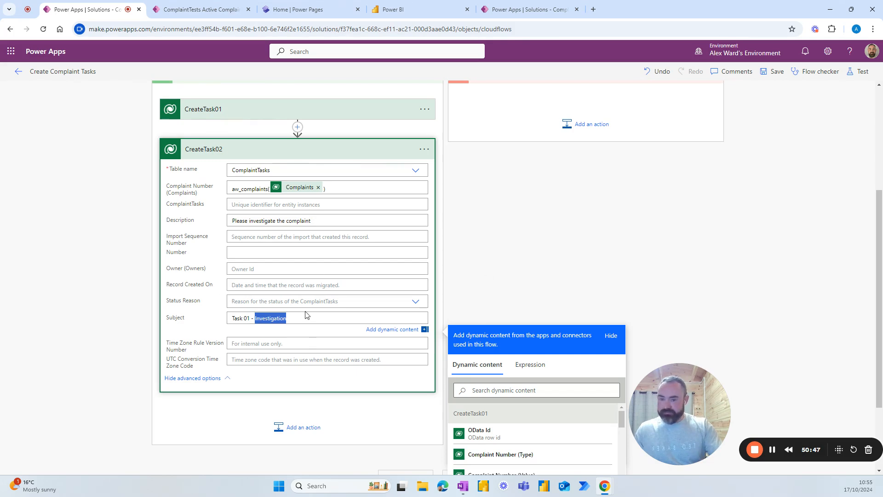
{"action": "type", "text": "Root"}
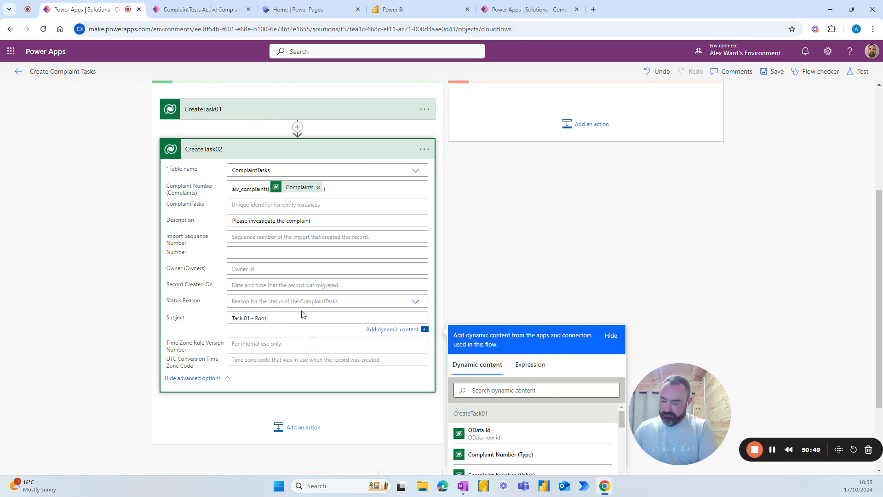
{"action": "type", "text": " Cause Analysis"}
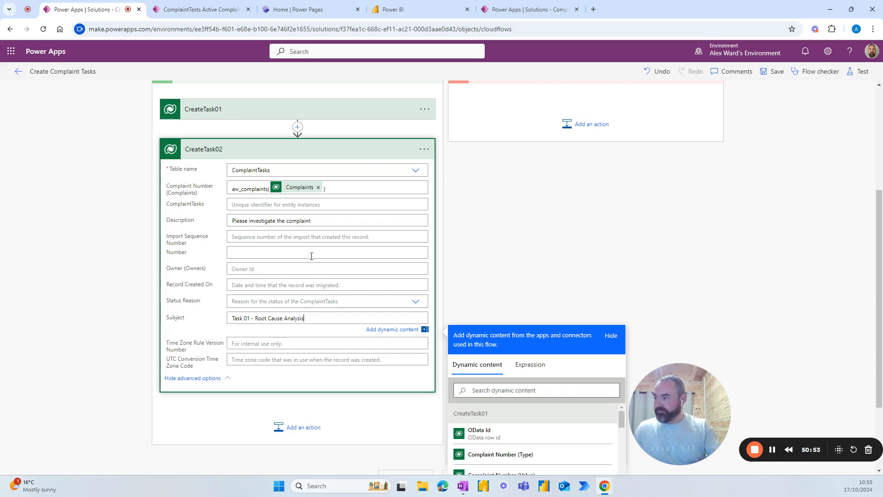
{"action": "left_click_drag", "start_coordinate": [318, 220], "coordinate": [231, 221]}
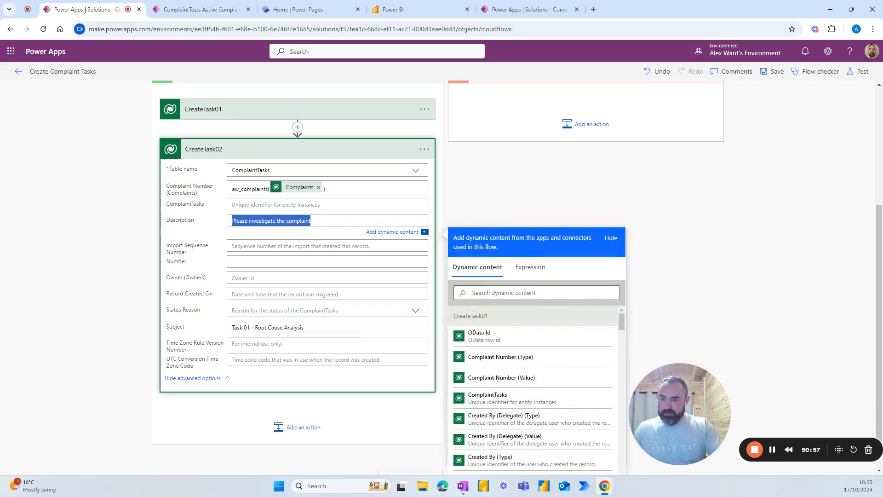
{"action": "type", "text": "Get"}
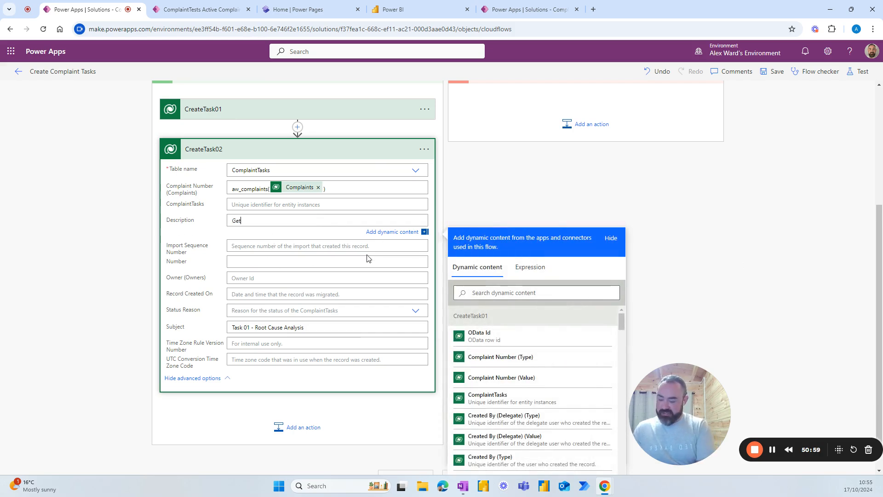
{"action": "type", "text": " to the bottom of this complaint"}
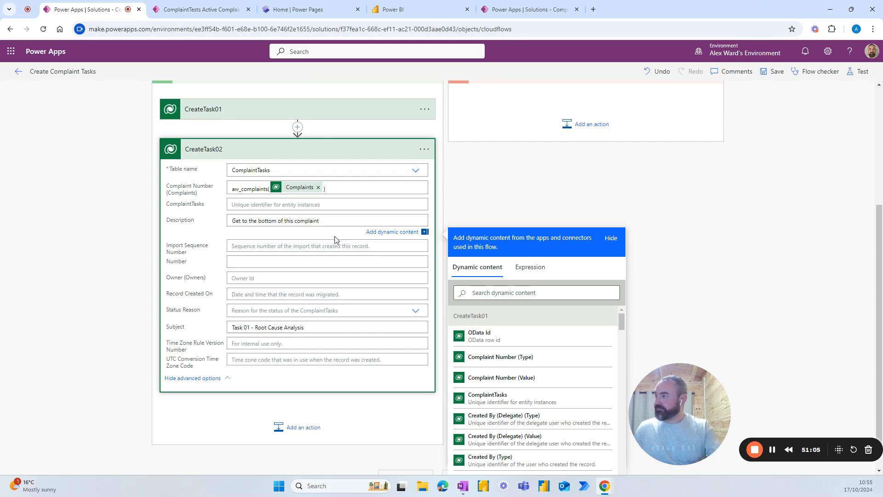
{"action": "scroll", "coordinate": [339, 254], "scroll_direction": "down", "scroll_amount": 1}
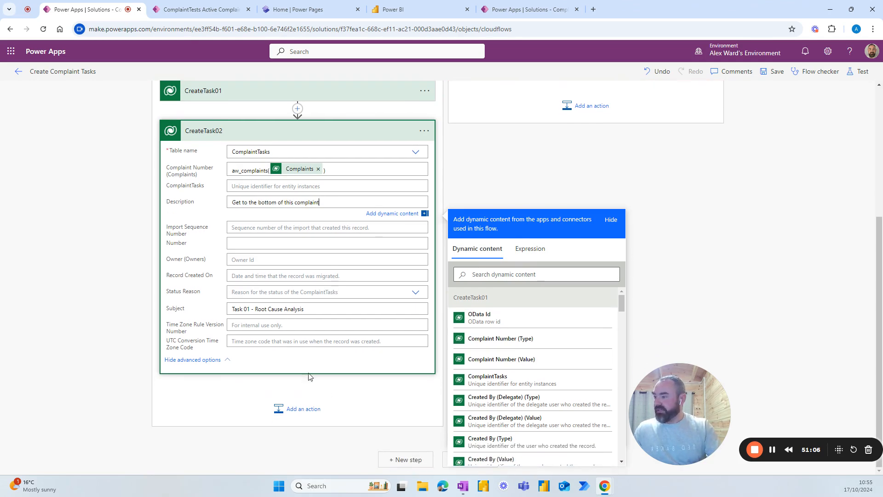
Step: Paste another copy of CreateTask01 after CreateTask02 and rename it CreateTask03
{"action": "left_click", "coordinate": [299, 409]}
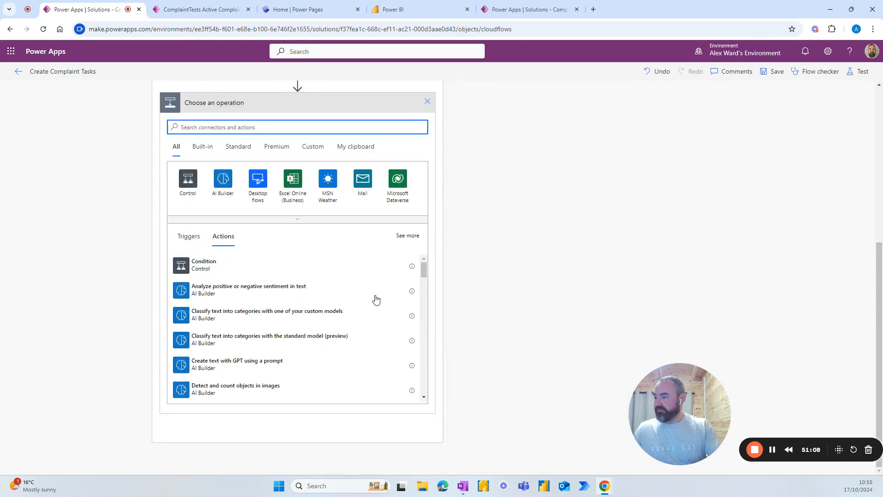
{"action": "left_click", "coordinate": [355, 146]}
{"action": "left_click", "coordinate": [231, 390]}
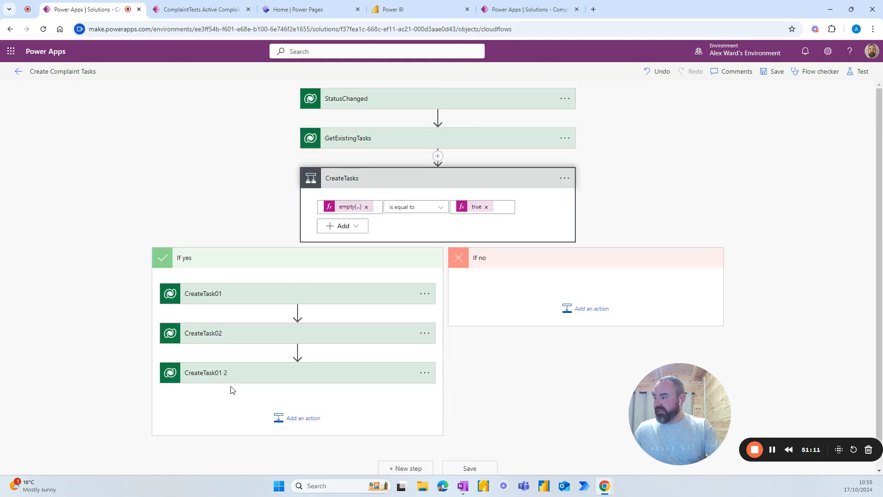
{"action": "left_click", "coordinate": [424, 364]}
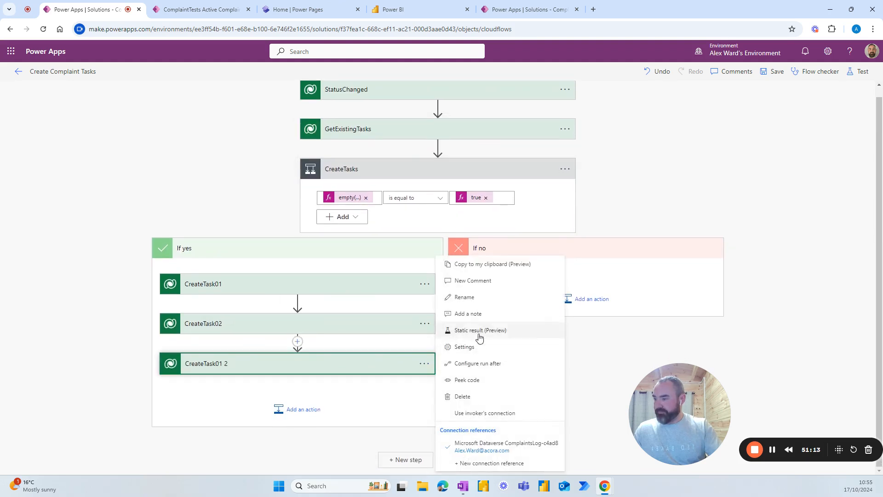
{"action": "left_click", "coordinate": [463, 297]}
{"action": "left_click", "coordinate": [228, 364]}
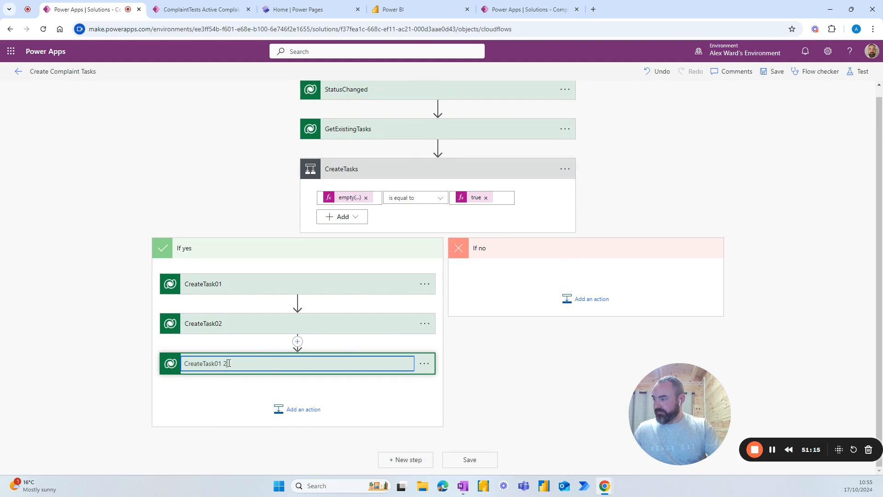
{"action": "key", "text": "BackSpace"}
{"action": "key", "text": "BackSpace"}
{"action": "key", "text": "BackSpace"}
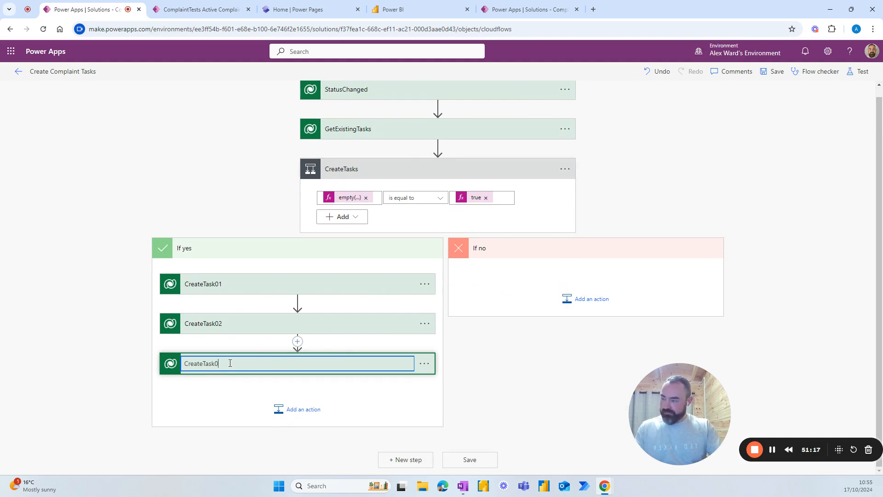
{"action": "type", "text": "3"}
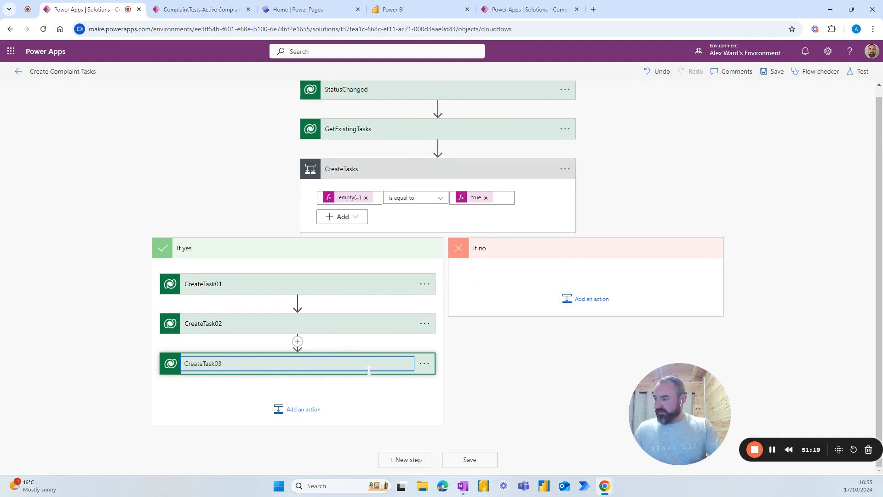
{"action": "left_click", "coordinate": [406, 385]}
Step: Change CreateTask03's subject to 'Task 01 - Corrective action' and description to 'Do something about this'
{"action": "left_click", "coordinate": [380, 368]}
{"action": "scroll", "coordinate": [286, 368], "scroll_direction": "down", "scroll_amount": 1}
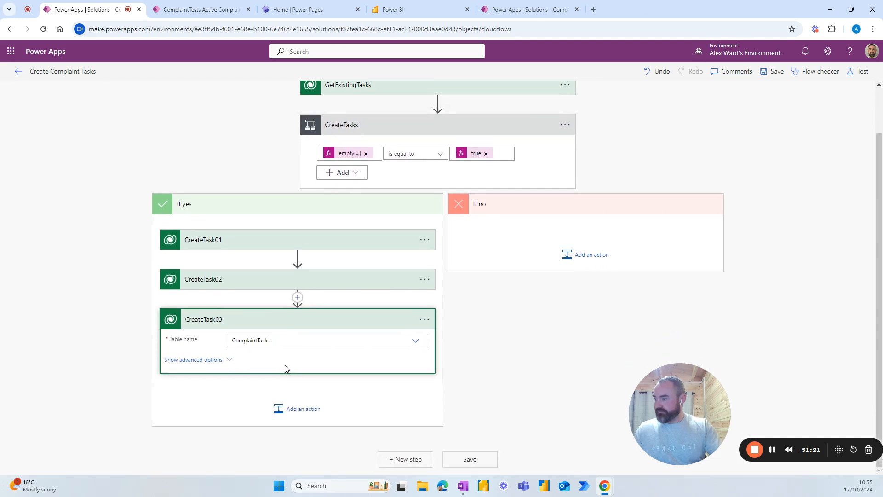
{"action": "left_click", "coordinate": [226, 360]}
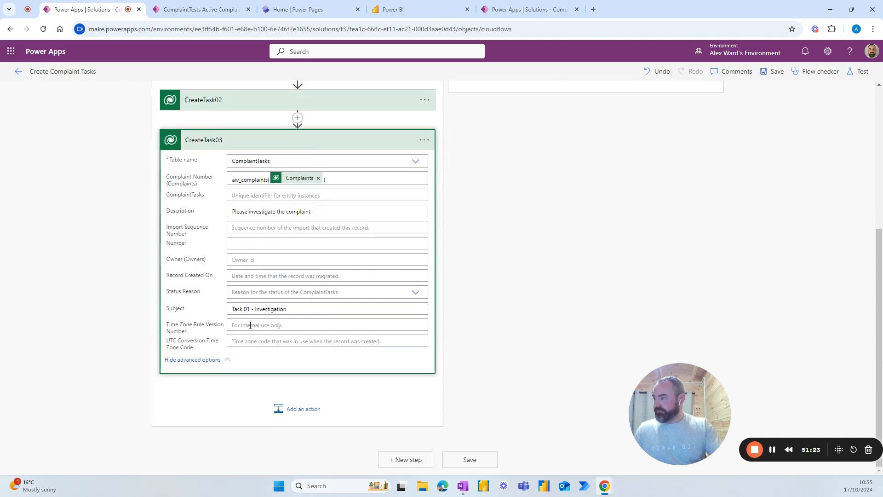
{"action": "double_click", "coordinate": [289, 309]}
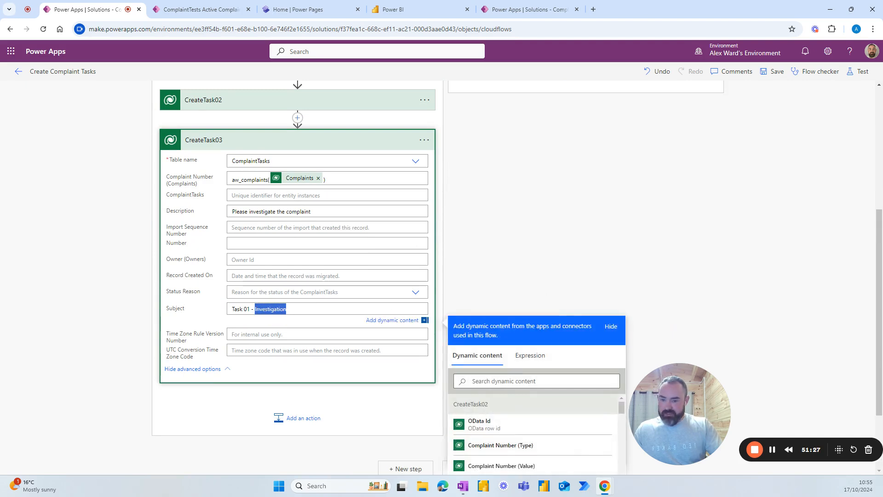
{"action": "type", "text": "Corrective ac"}
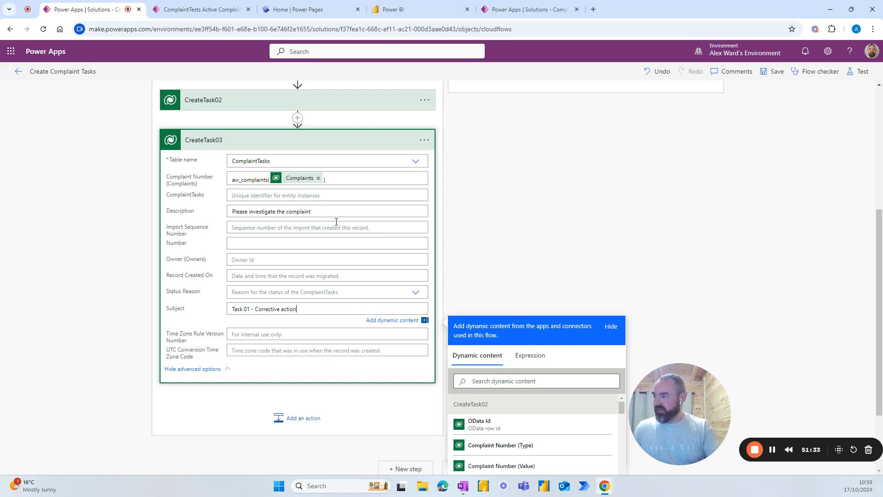
{"action": "left_click_drag", "start_coordinate": [311, 212], "coordinate": [222, 216]}
{"action": "type", "text": "Do something about this"}
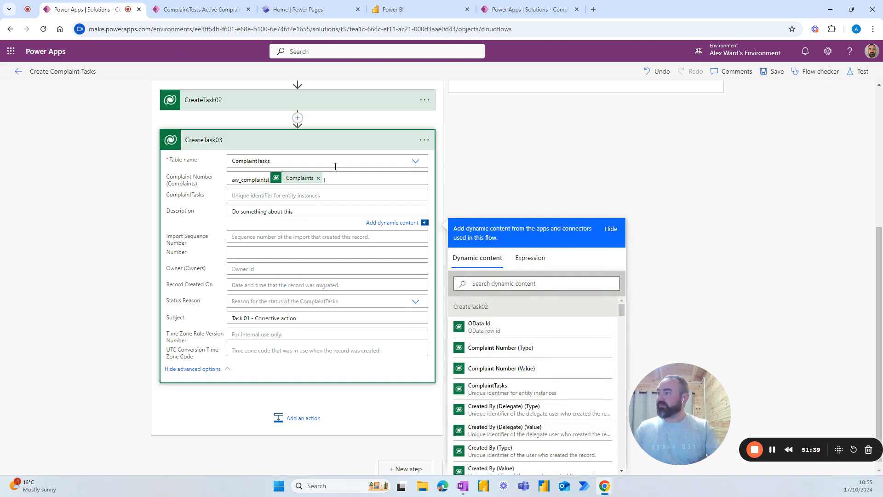
Step: Save the flow, return to the Cloud flows list, and switch to the Power Pages home tab
{"action": "left_click", "coordinate": [384, 144]}
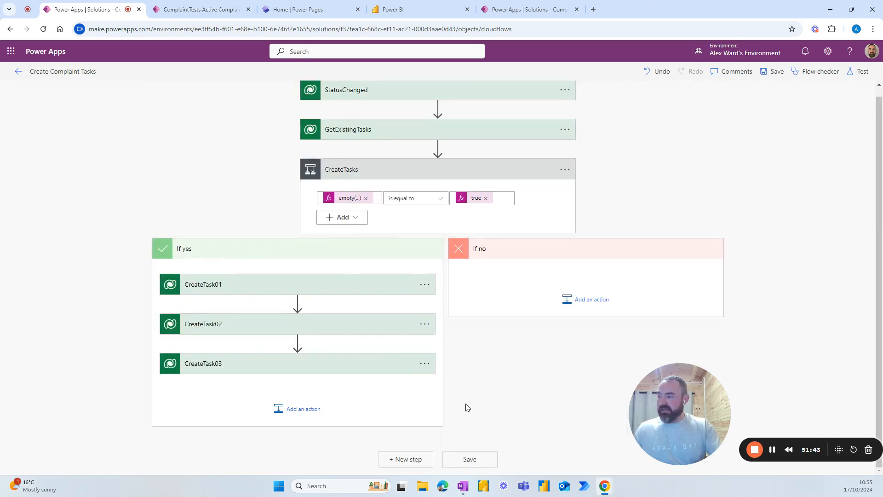
{"action": "left_click", "coordinate": [468, 460]}
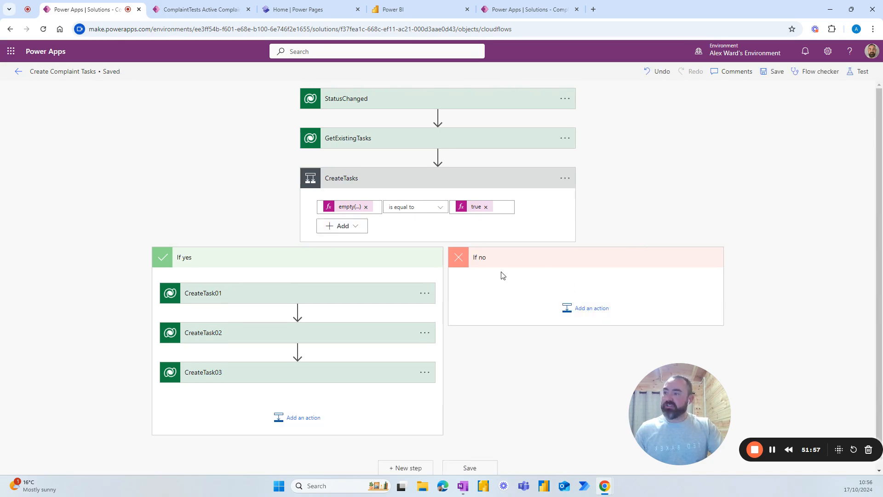
{"action": "left_click", "coordinate": [18, 75]}
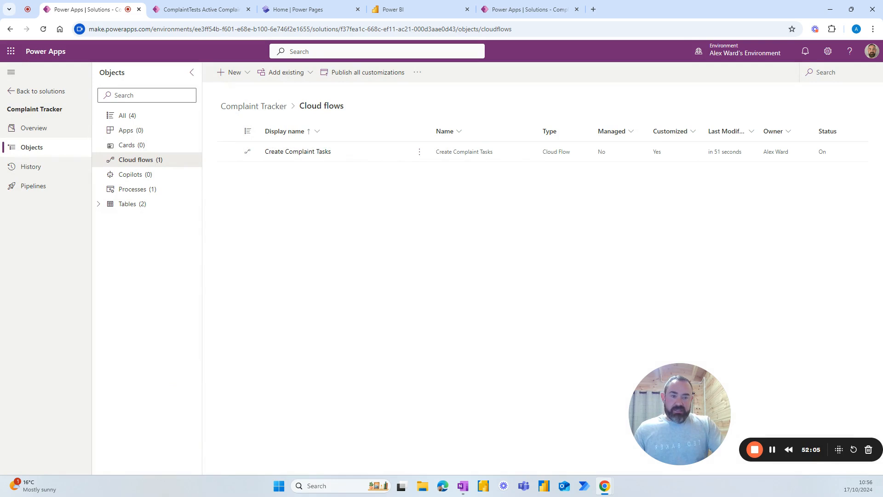
{"action": "key", "text": "alt+Tab"}
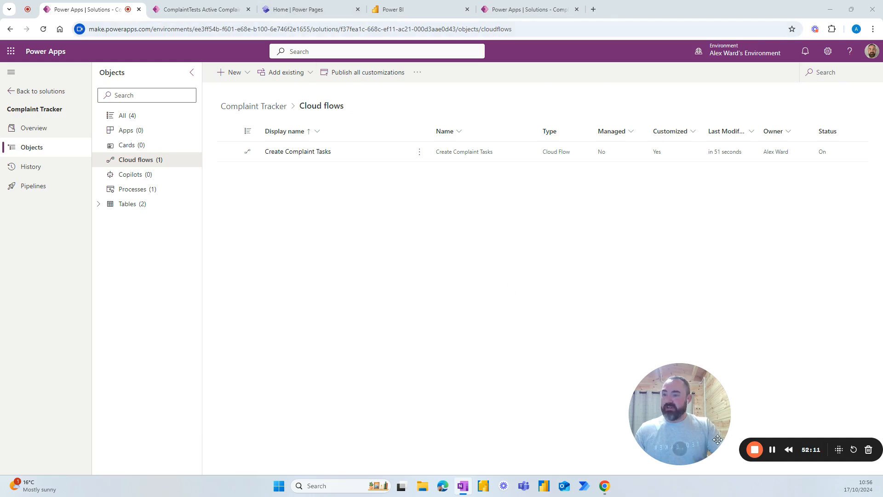
{"action": "key", "text": "ctrl+3"}
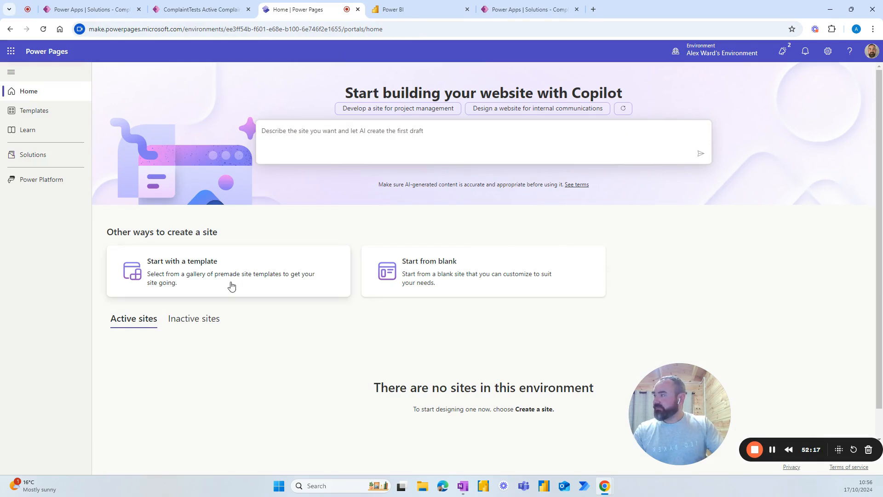
Step: Create a blank site named 'Complaints Log' with web address Complaints854
{"action": "left_click", "coordinate": [424, 275]}
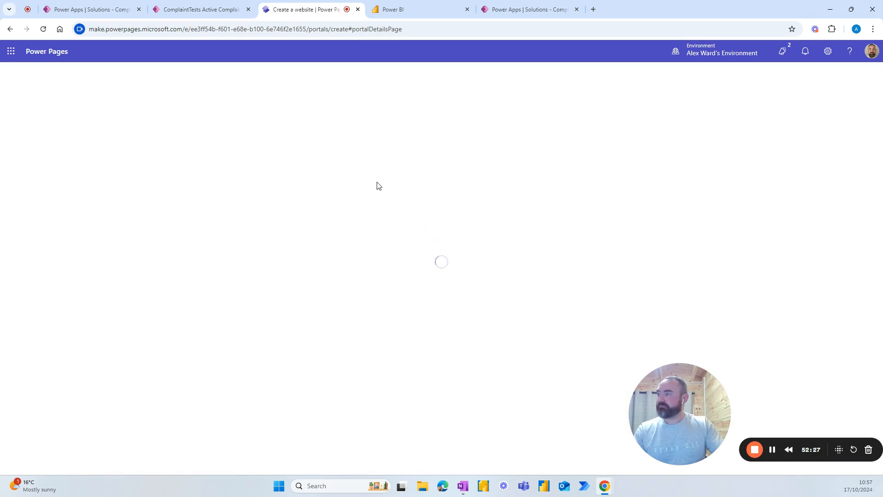
{"action": "left_click", "coordinate": [458, 216]}
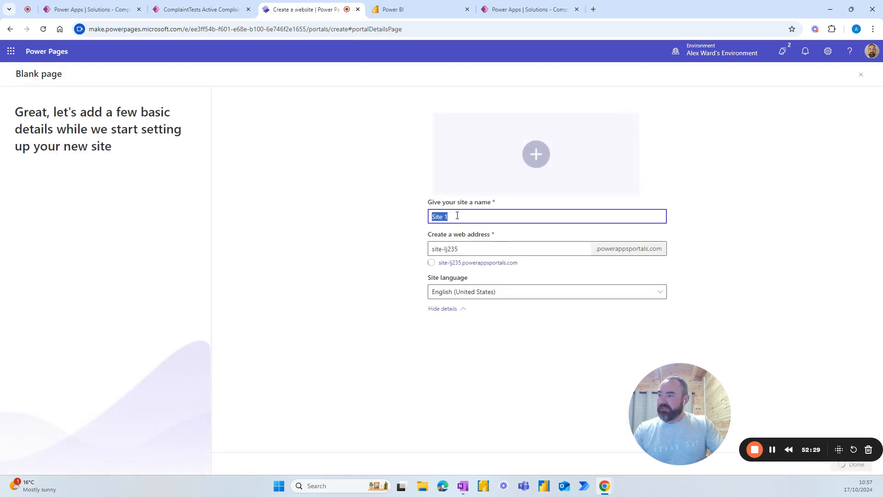
{"action": "type", "text": "Comp"}
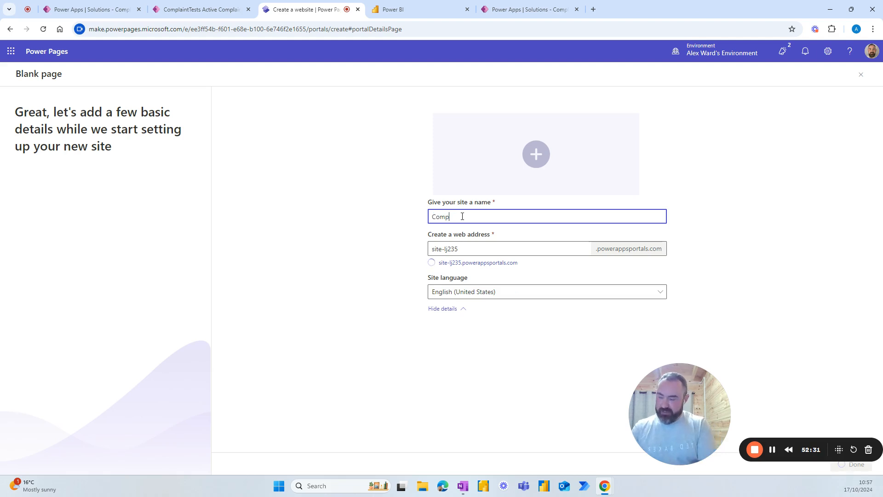
{"action": "type", "text": "lain"}
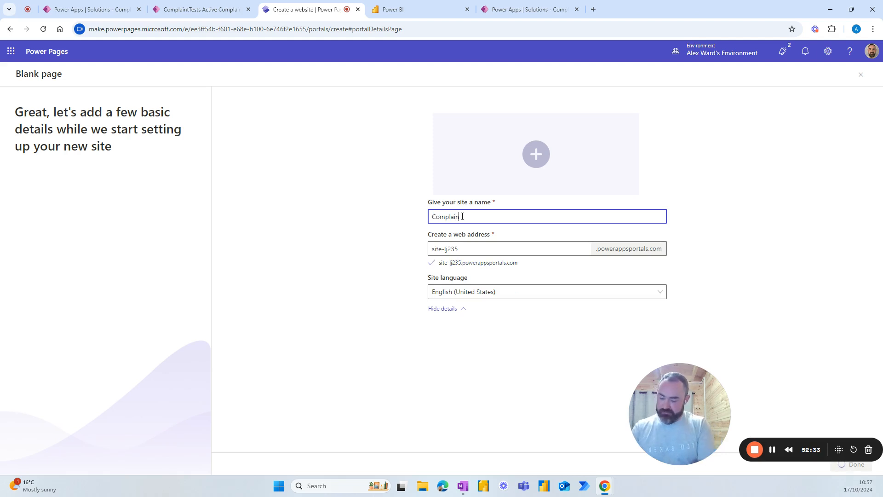
{"action": "type", "text": "t Log"}
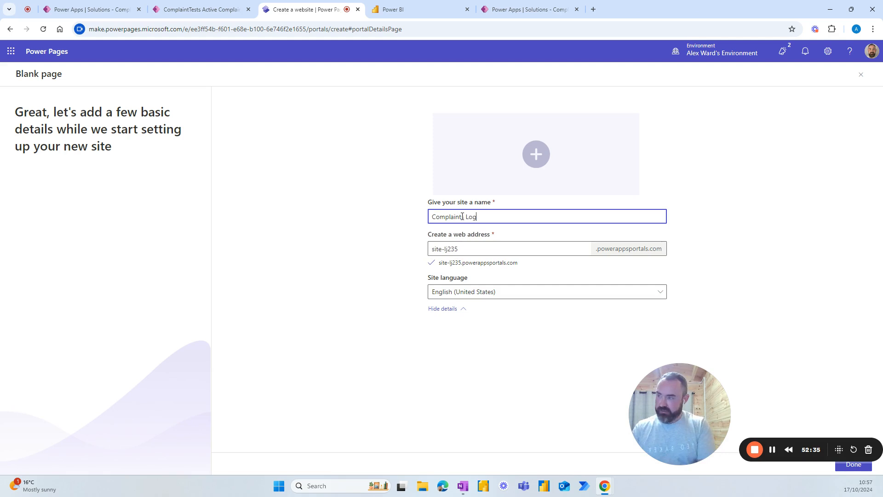
{"action": "left_click", "coordinate": [462, 217]}
{"action": "type", "text": "s"}
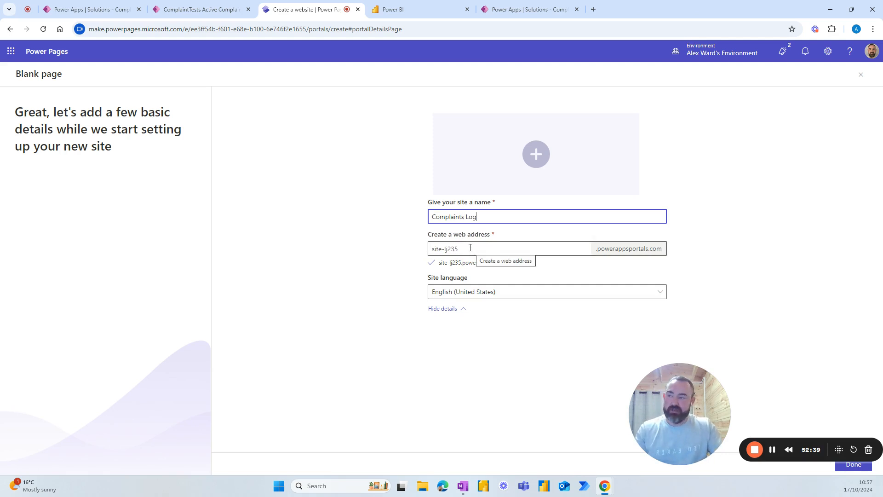
{"action": "left_click", "coordinate": [469, 248]}
{"action": "left_click_drag", "start_coordinate": [472, 249], "coordinate": [433, 249]}
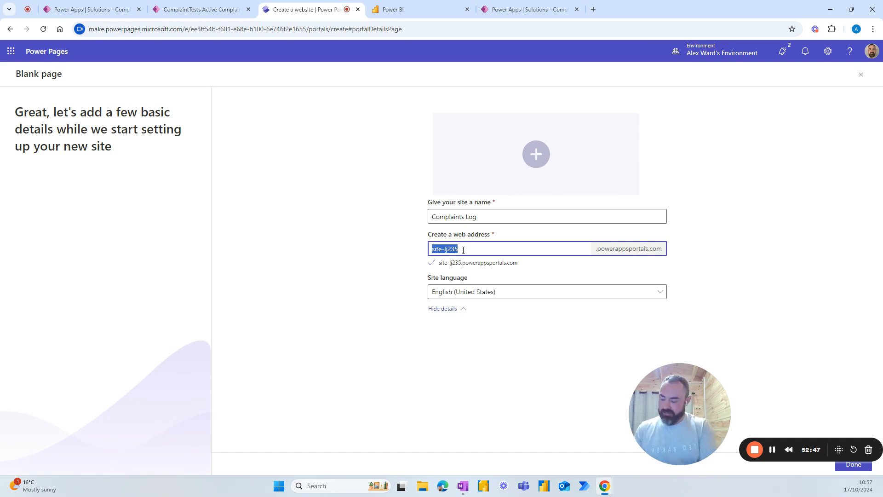
{"action": "type", "text": "Compla"}
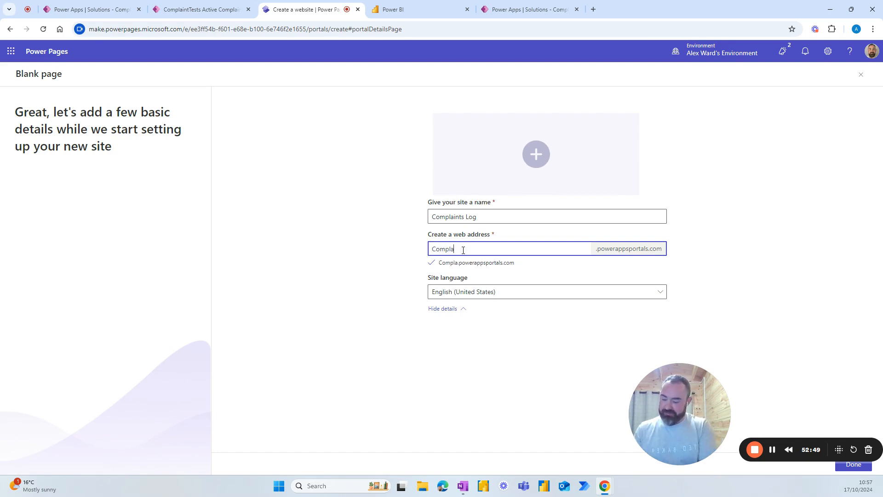
{"action": "type", "text": "ints854"}
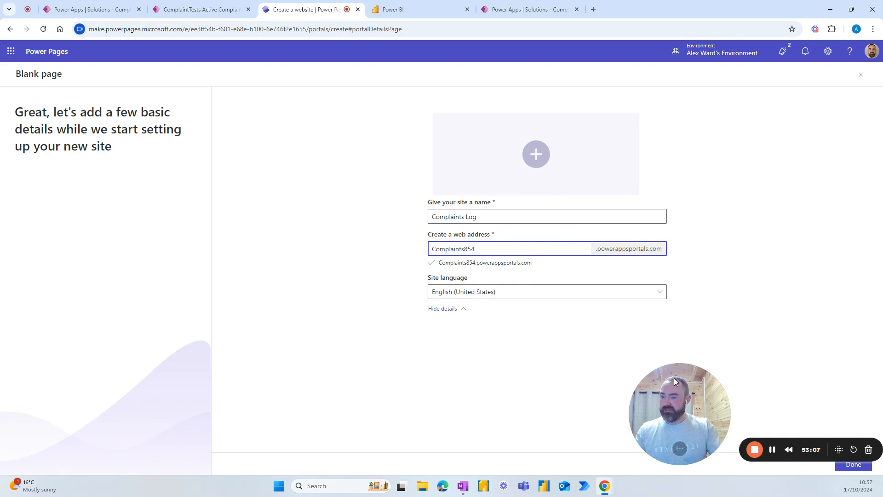
{"action": "left_click_drag", "start_coordinate": [688, 375], "coordinate": [490, 375]}
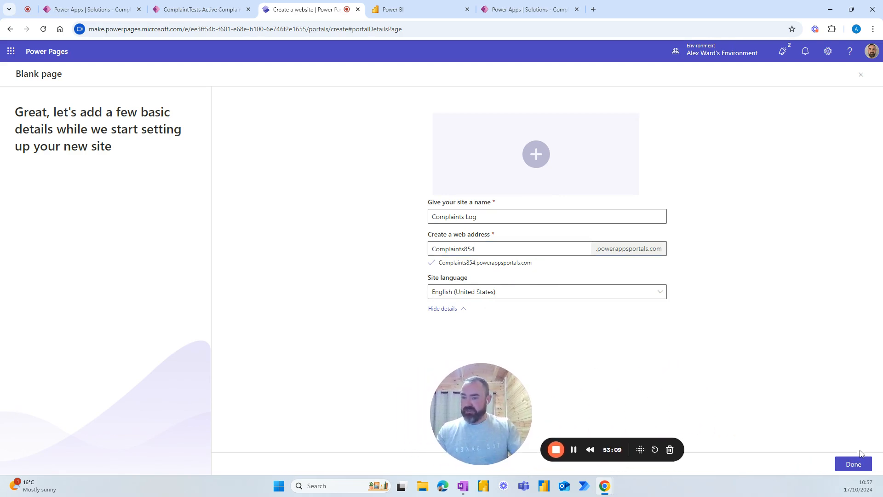
{"action": "left_click", "coordinate": [857, 465]}
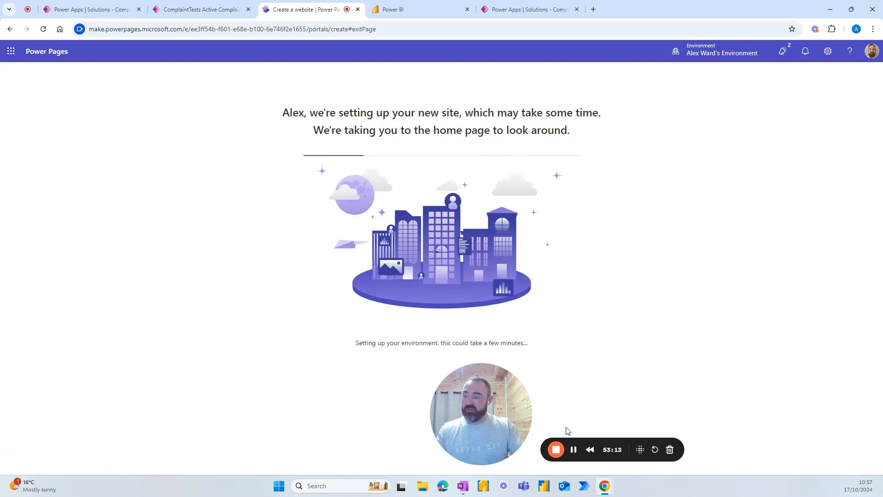
Step: In design studio, dismiss the site copilot offer and add a Form component to the empty section
{"action": "left_click", "coordinate": [573, 449]}
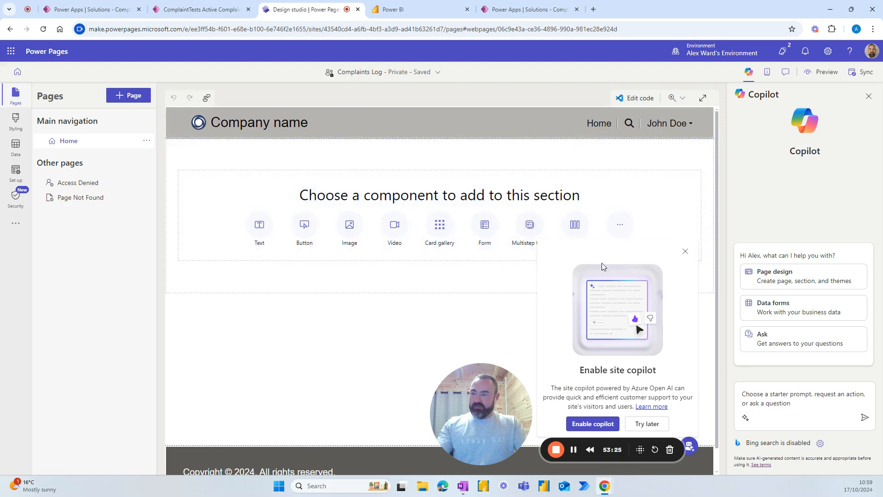
{"action": "left_click", "coordinate": [686, 254]}
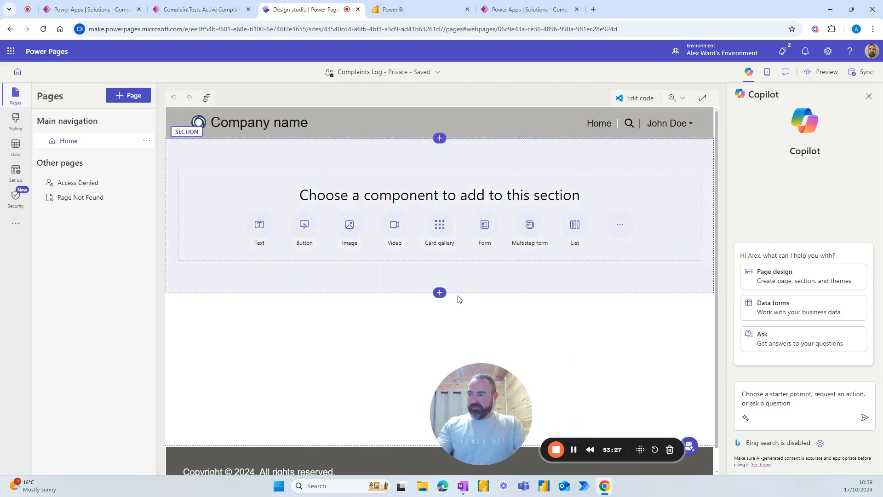
{"action": "left_click", "coordinate": [484, 224]}
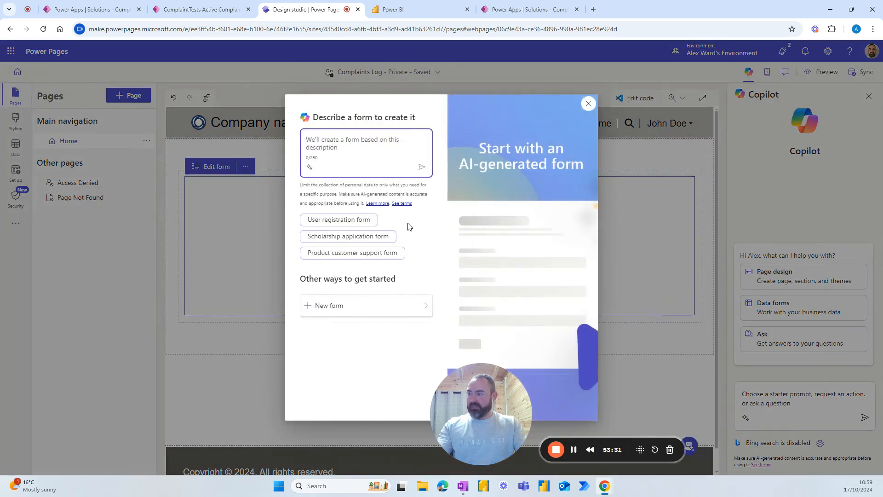
Step: Build the form manually on the Complaints table using its Power Pages form
{"action": "left_click", "coordinate": [424, 307]}
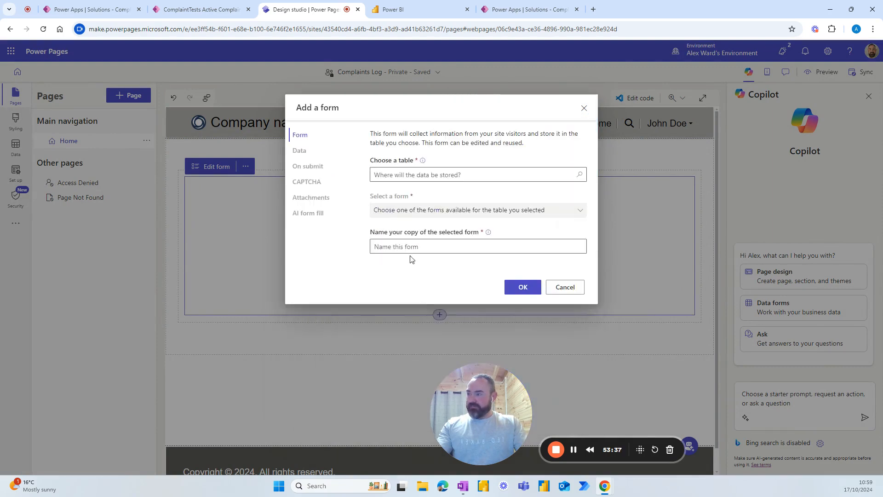
{"action": "left_click", "coordinate": [501, 175]}
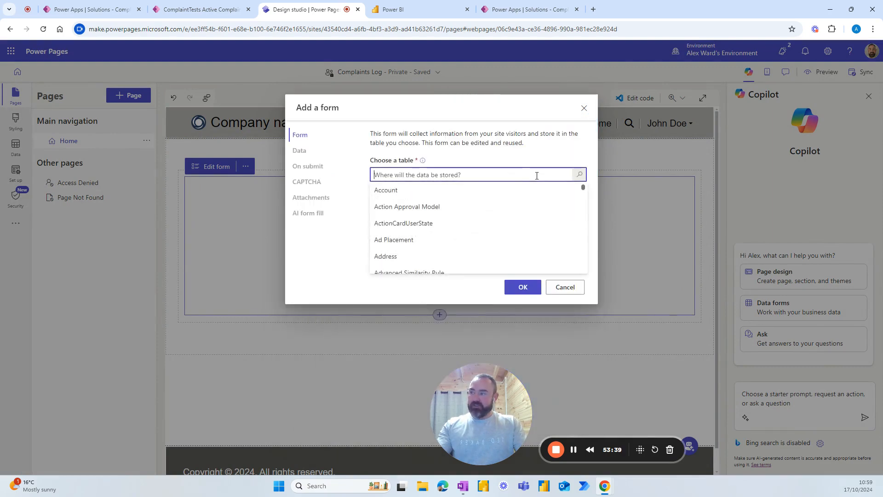
{"action": "type", "text": "compl"}
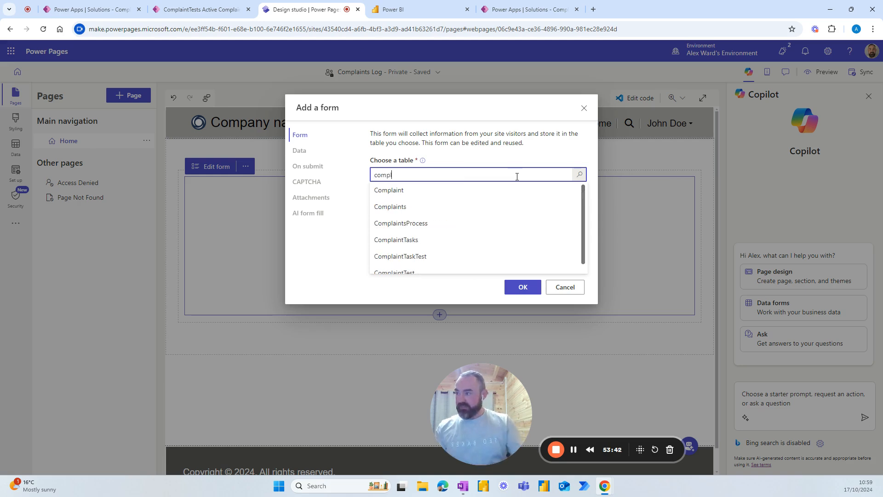
{"action": "left_click", "coordinate": [408, 208]}
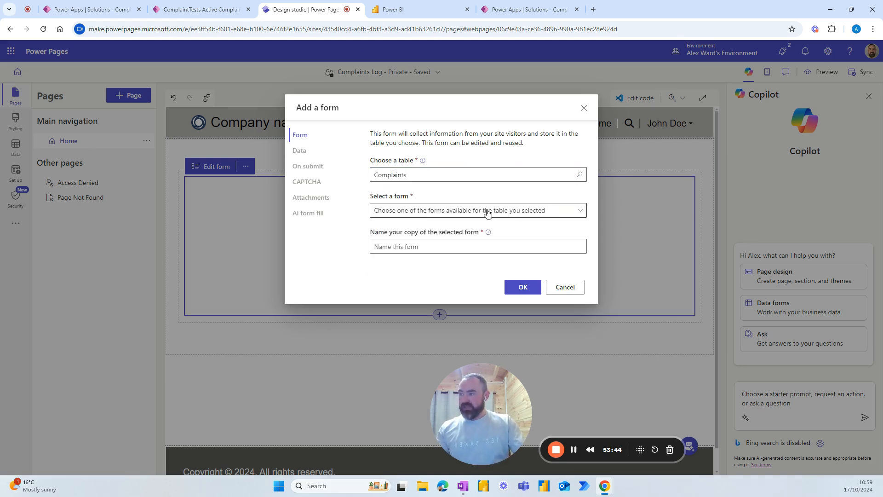
{"action": "left_click", "coordinate": [575, 212]}
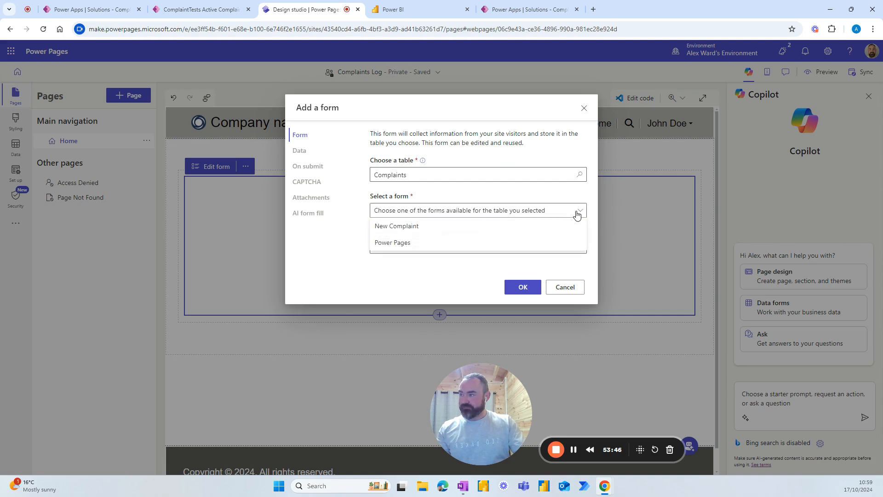
{"action": "left_click", "coordinate": [412, 244]}
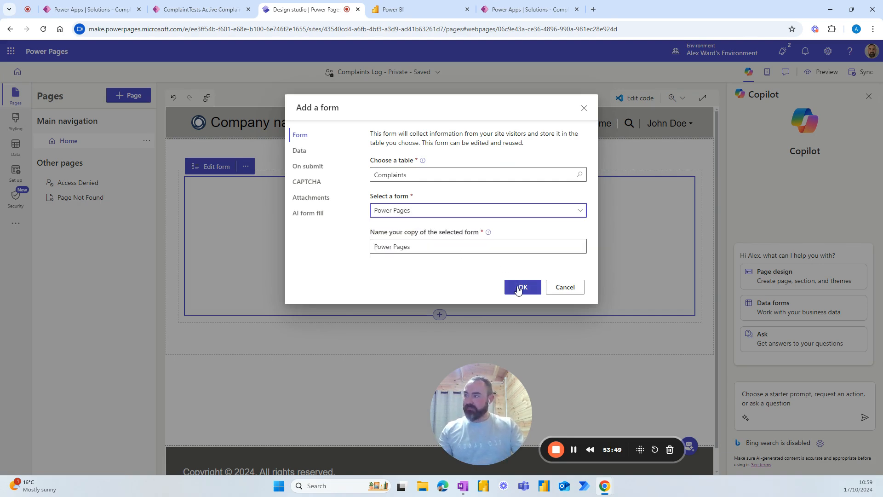
Step: Show 'Thanks for moaning' on submit, clear both CAPTCHA options, and turn off AI form fill
{"action": "left_click", "coordinate": [306, 168]}
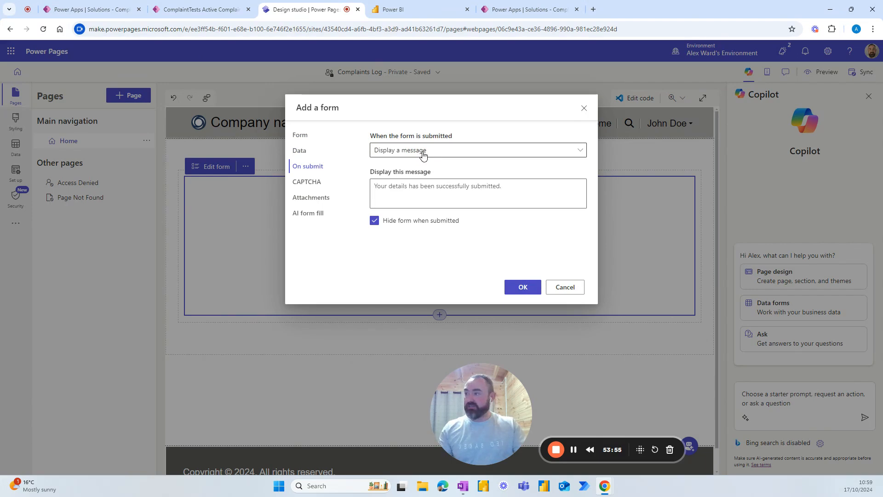
{"action": "left_click", "coordinate": [432, 195]}
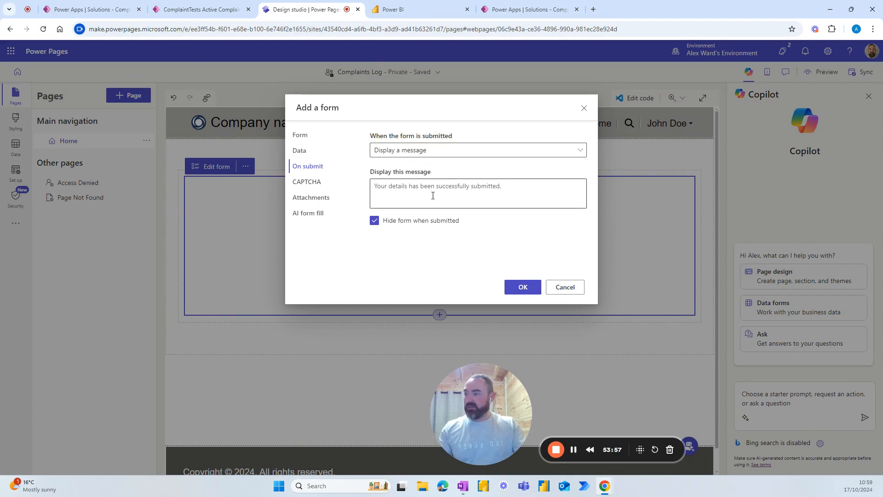
{"action": "type", "text": "Than"}
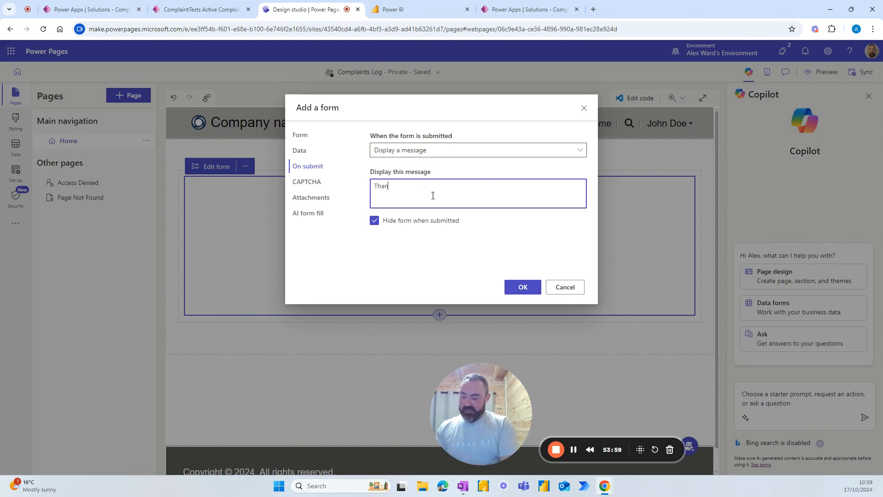
{"action": "type", "text": "ks for moaning"}
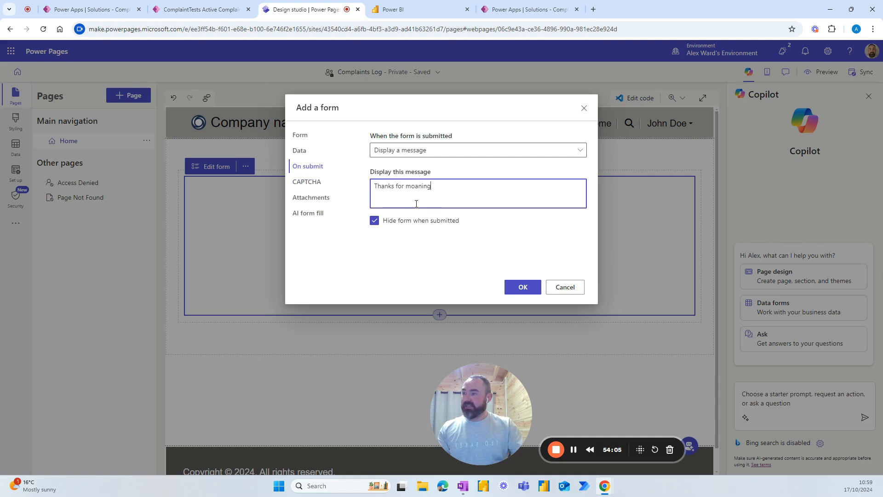
{"action": "left_click", "coordinate": [308, 181]}
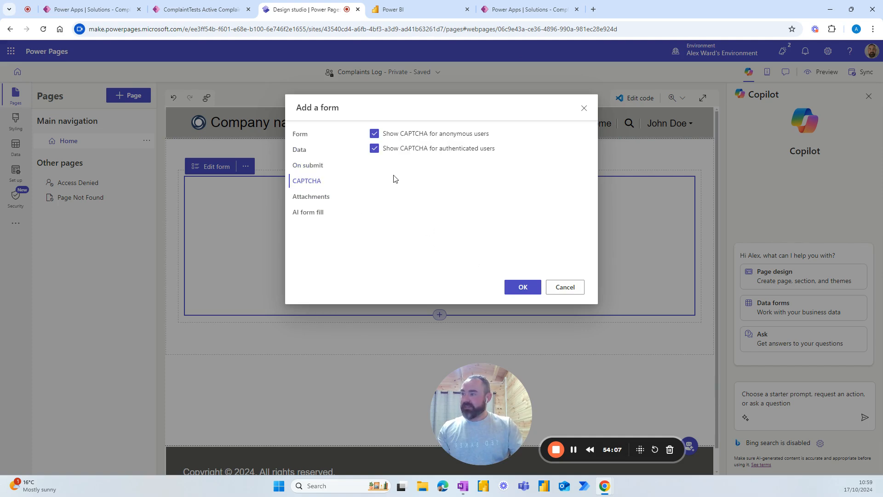
{"action": "left_click", "coordinate": [375, 135]}
{"action": "left_click", "coordinate": [380, 152]}
{"action": "left_click", "coordinate": [309, 198]}
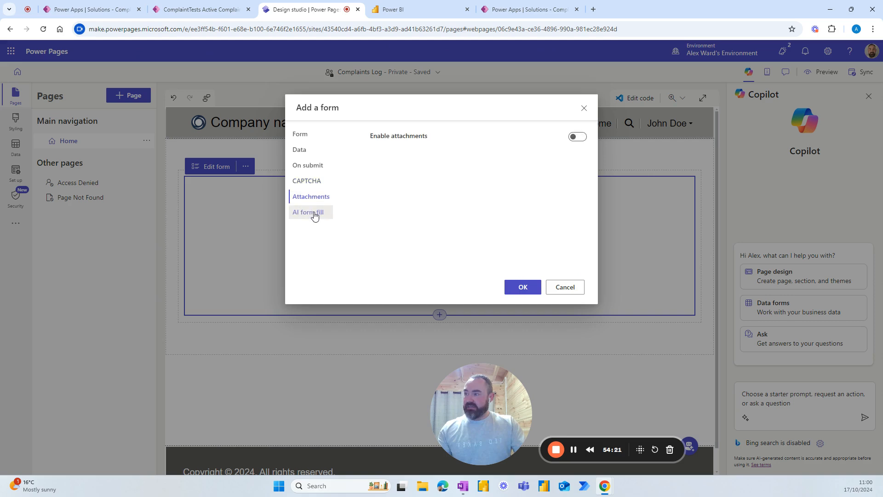
{"action": "left_click", "coordinate": [311, 212]}
{"action": "left_click", "coordinate": [310, 196]}
{"action": "left_click", "coordinate": [312, 211]}
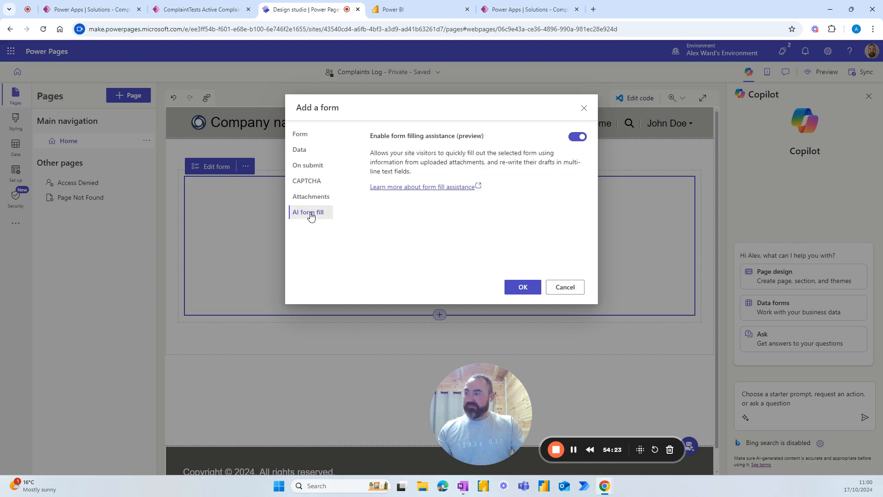
{"action": "left_click", "coordinate": [578, 138]}
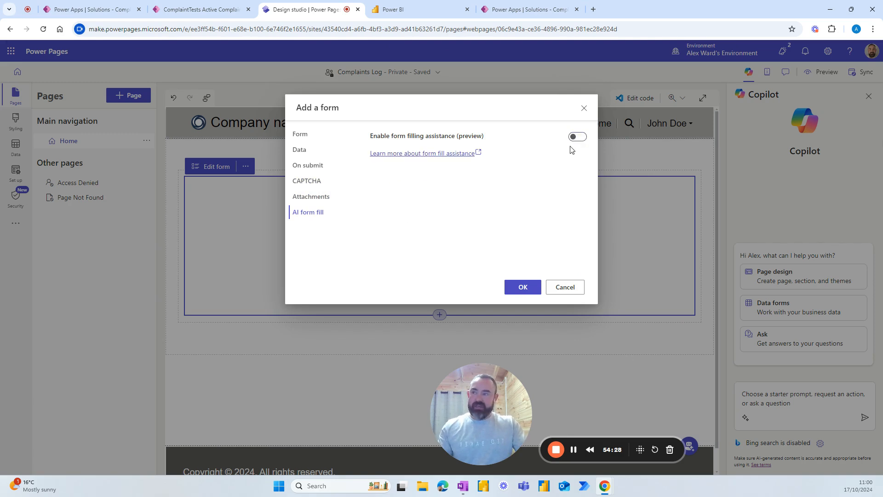
Step: Insert the configured Complaints form on the Home page and review its Subject, Complaint Type, Description and Submitted By fields
{"action": "left_click", "coordinate": [523, 287]}
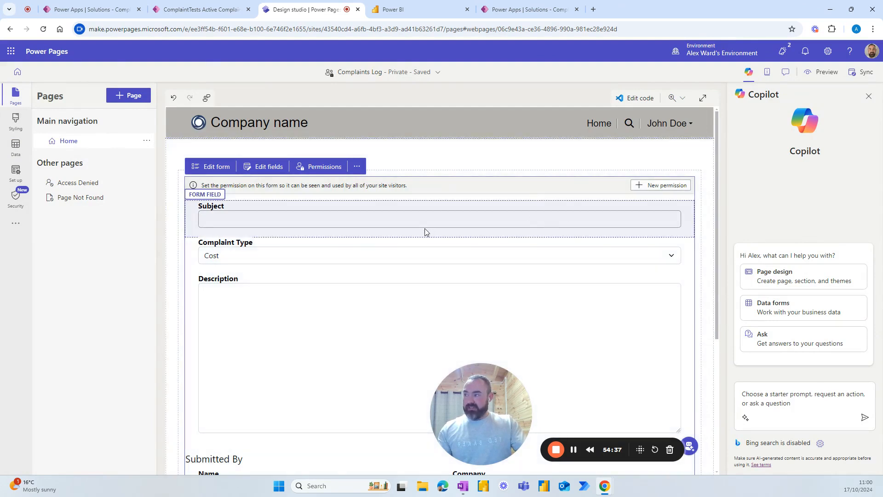
{"action": "scroll", "coordinate": [471, 250], "scroll_direction": "down", "scroll_amount": 2}
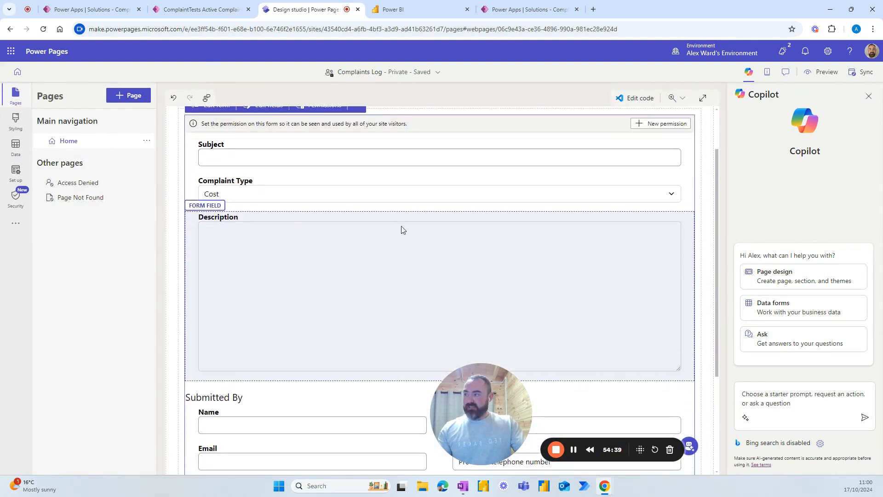
{"action": "scroll", "coordinate": [401, 230], "scroll_direction": "up", "scroll_amount": 1}
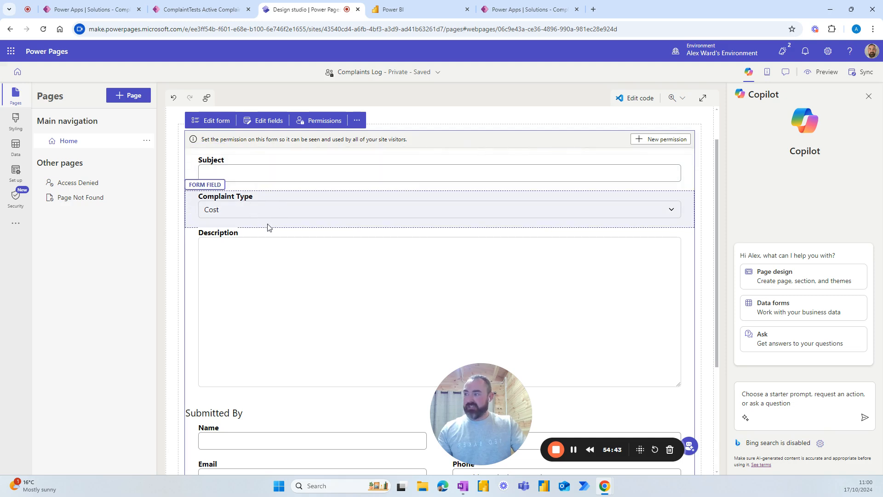
{"action": "scroll", "coordinate": [268, 229], "scroll_direction": "down", "scroll_amount": 3}
{"action": "scroll", "coordinate": [282, 171], "scroll_direction": "up", "scroll_amount": 1}
{"action": "scroll", "coordinate": [285, 200], "scroll_direction": "down", "scroll_amount": 2}
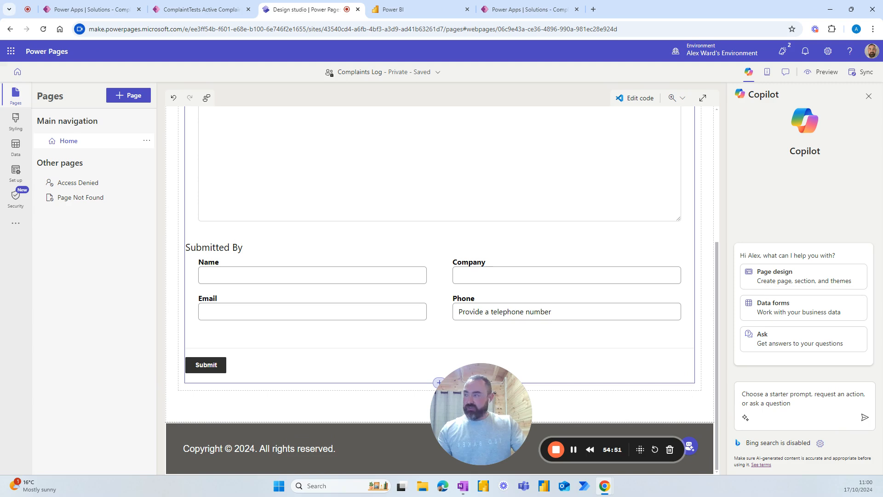
{"action": "left_click", "coordinate": [19, 197]}
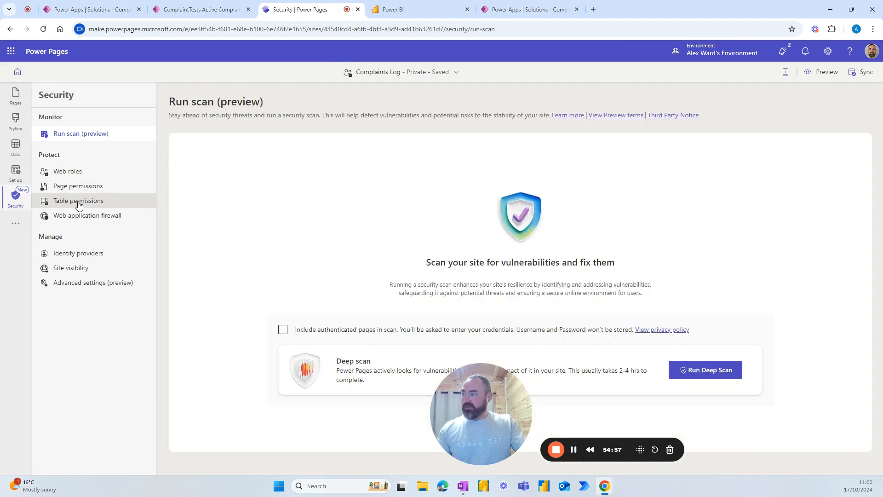
Step: Start a new table permission on the Complaints table granting Read and Create
{"action": "left_click", "coordinate": [78, 203]}
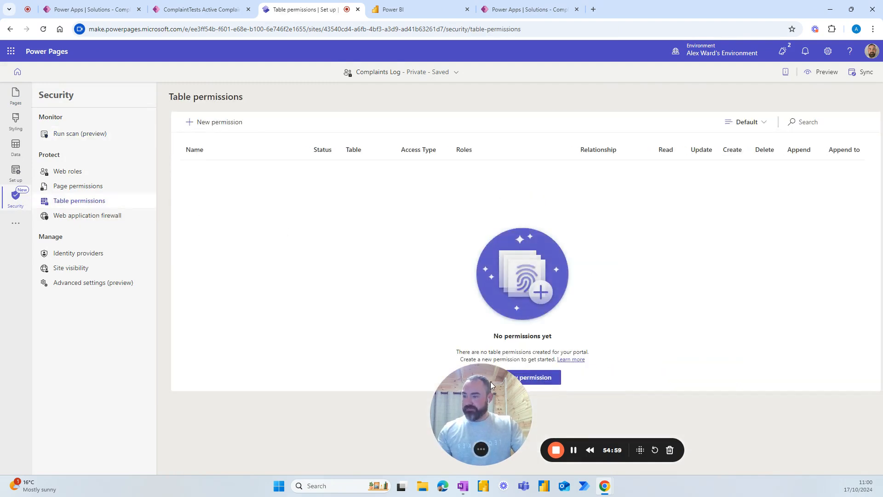
{"action": "left_click_drag", "start_coordinate": [491, 382], "coordinate": [666, 401]}
{"action": "left_click", "coordinate": [531, 378]}
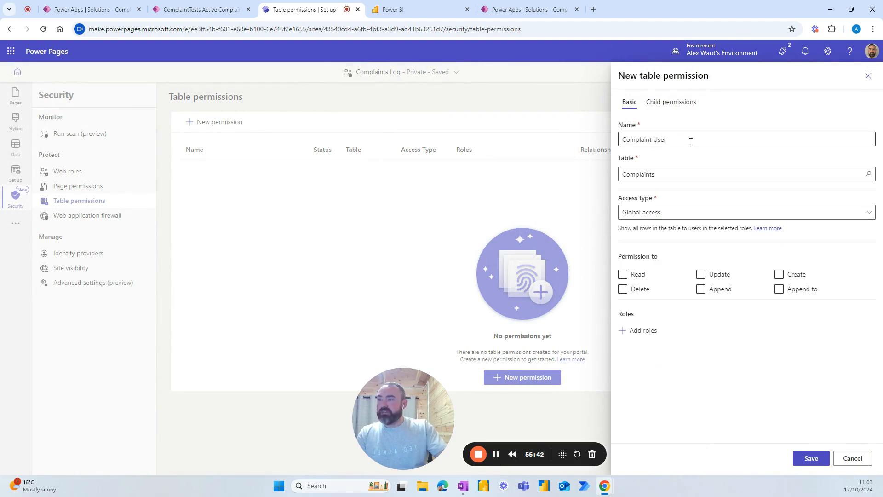
{"action": "left_click", "coordinate": [688, 174]}
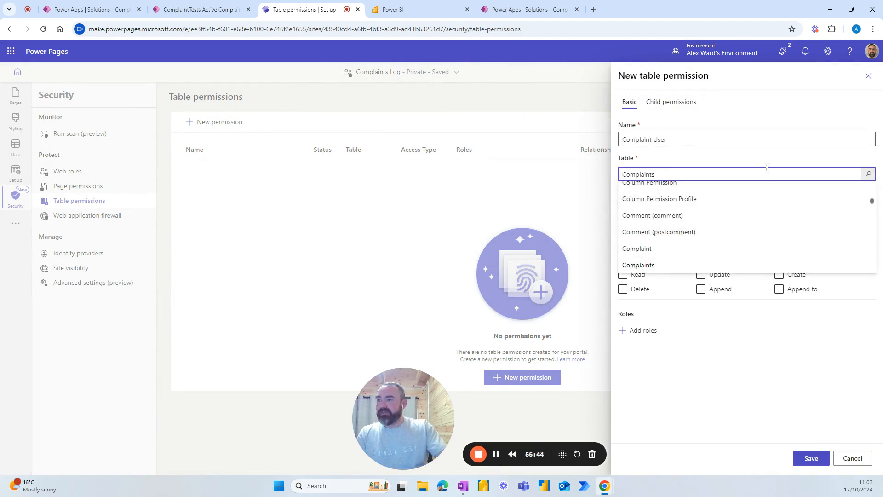
{"action": "scroll", "coordinate": [717, 193], "scroll_direction": "up", "scroll_amount": 2}
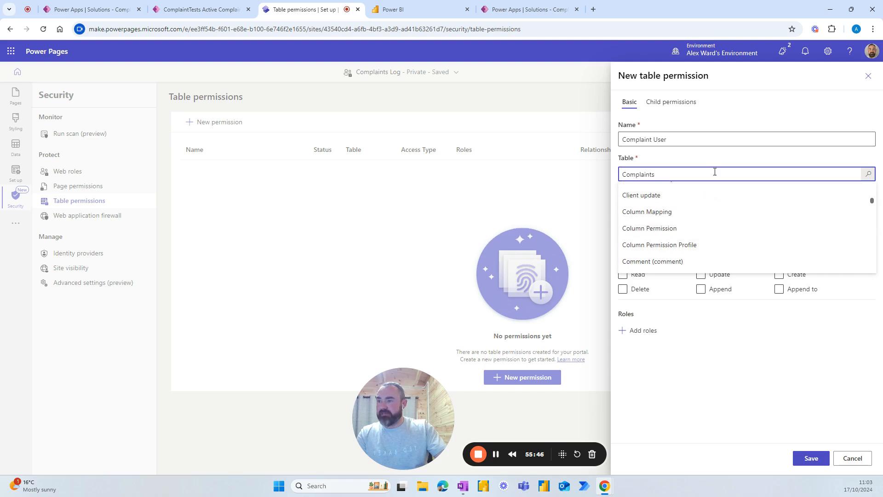
{"action": "left_click", "coordinate": [719, 156]}
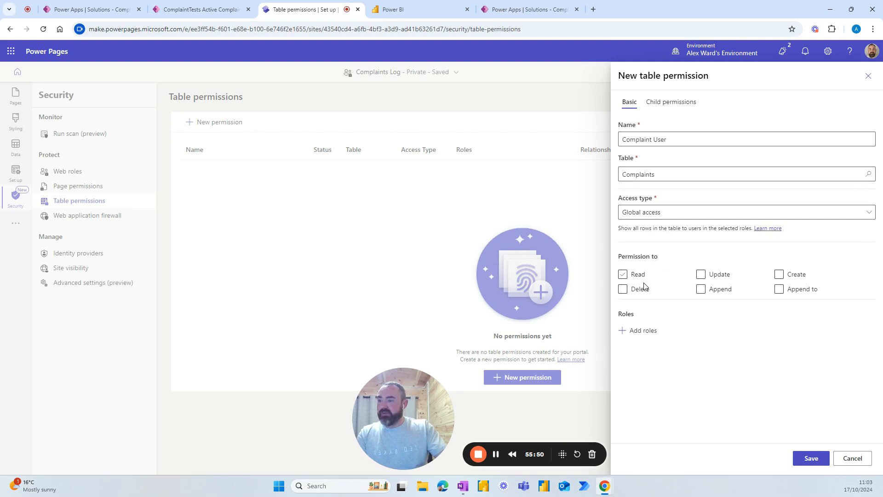
{"action": "left_click", "coordinate": [623, 275]}
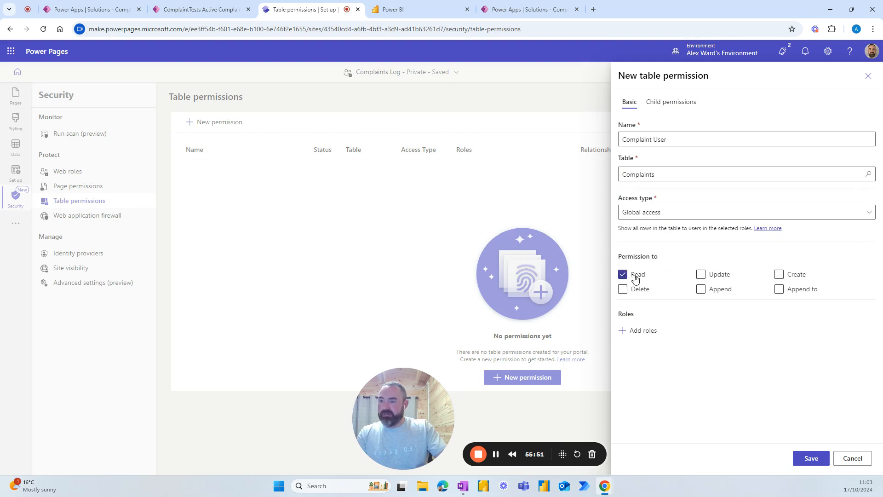
{"action": "left_click", "coordinate": [782, 275]}
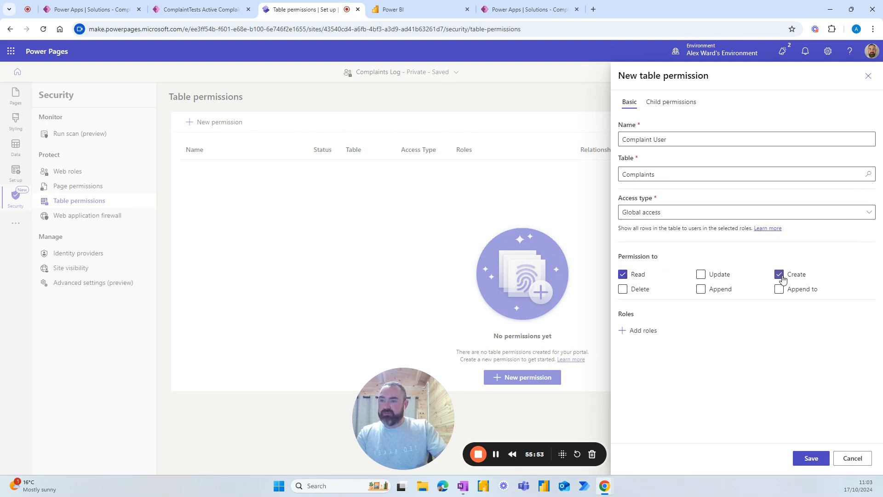
Step: Assign the permission to Anonymous Users and save it, accepting the public data warning
{"action": "left_click", "coordinate": [628, 332]}
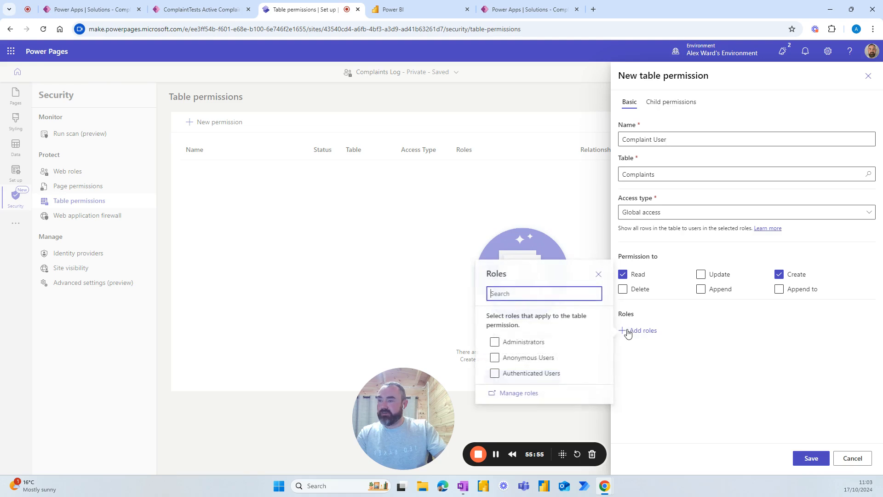
{"action": "left_click", "coordinate": [495, 359]}
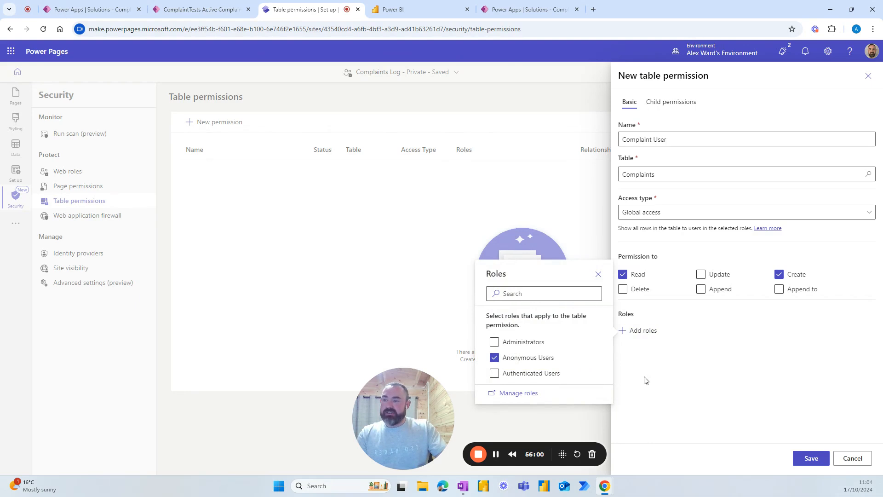
{"action": "left_click", "coordinate": [720, 403]}
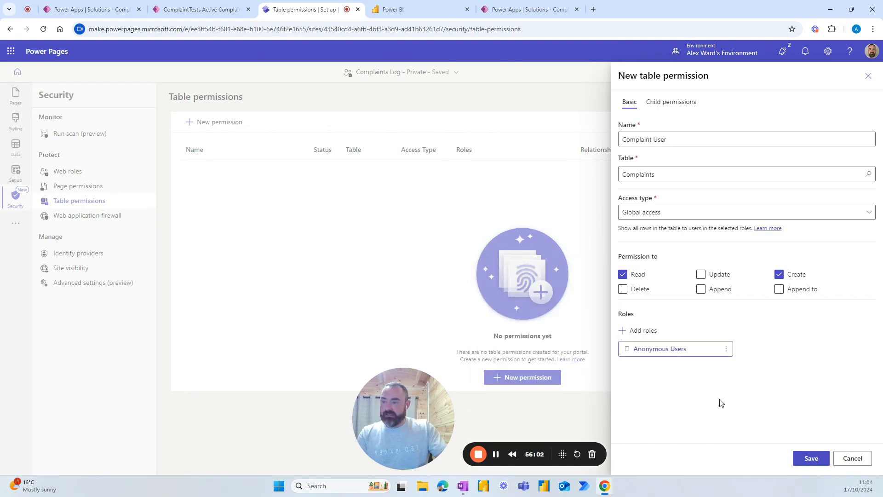
{"action": "left_click", "coordinate": [810, 458]}
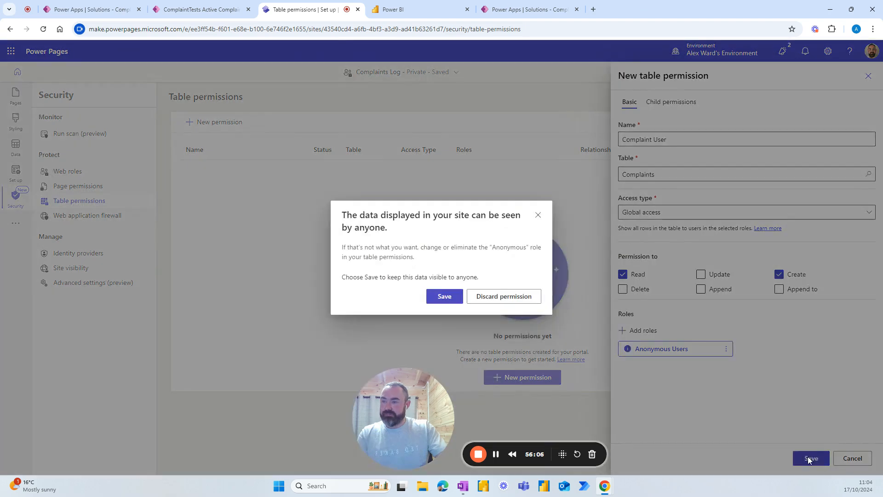
{"action": "left_click", "coordinate": [445, 299]}
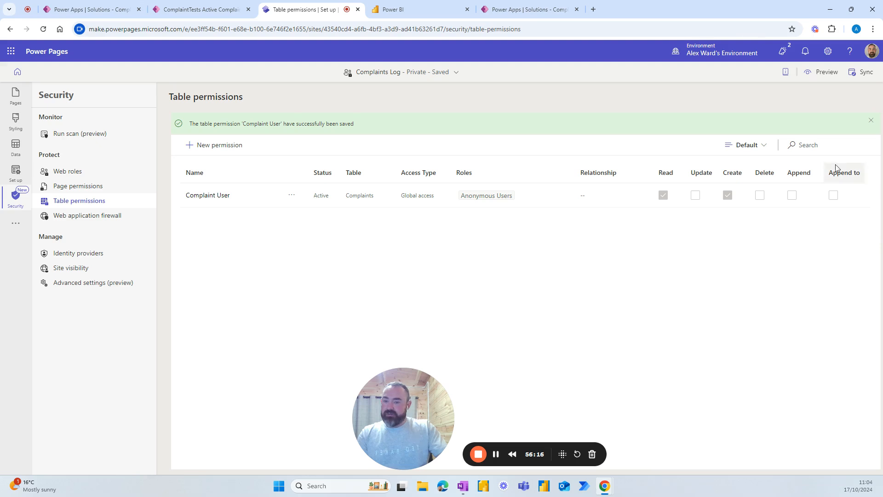
Step: Sync the site changes, then open a desktop preview of the Complaints Log site
{"action": "left_click", "coordinate": [852, 76]}
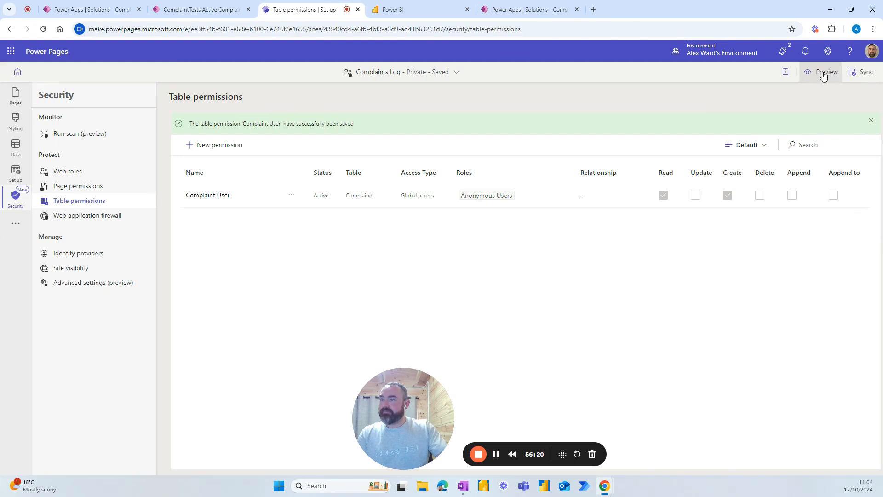
{"action": "left_click", "coordinate": [872, 124]}
{"action": "left_click", "coordinate": [814, 72]}
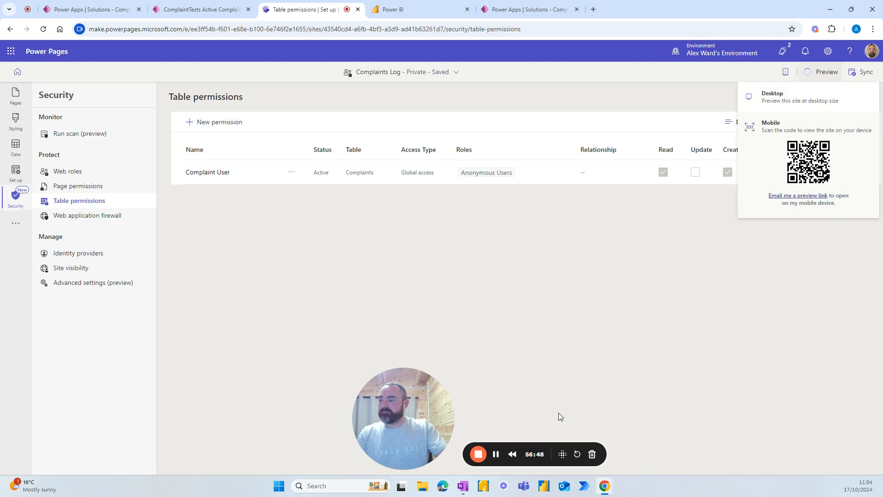
{"action": "left_click", "coordinate": [496, 454]}
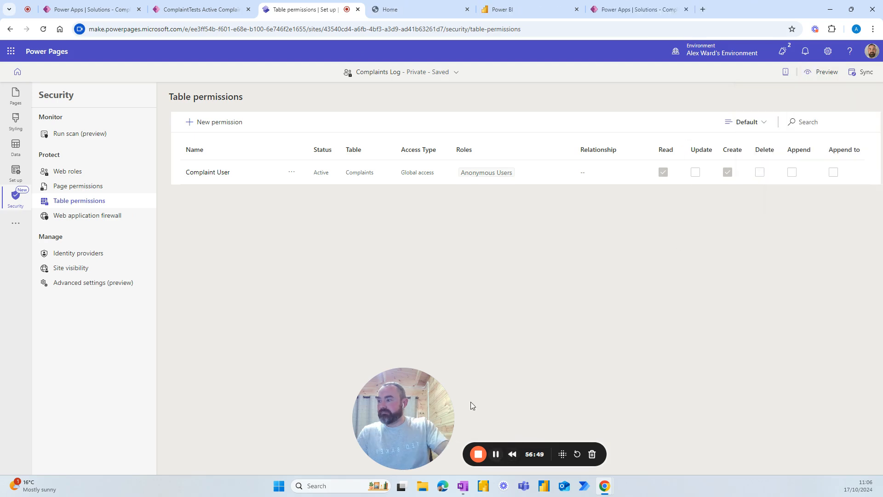
Step: In the live preview, enter the 'It's expensive' complaint subject, type Cost, and a description
{"action": "left_click", "coordinate": [396, 10]}
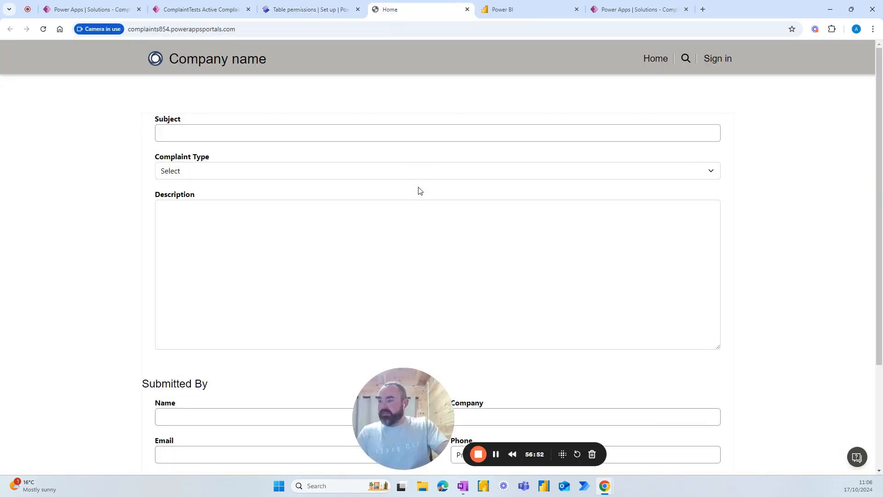
{"action": "left_click_drag", "start_coordinate": [410, 377], "coordinate": [664, 368]}
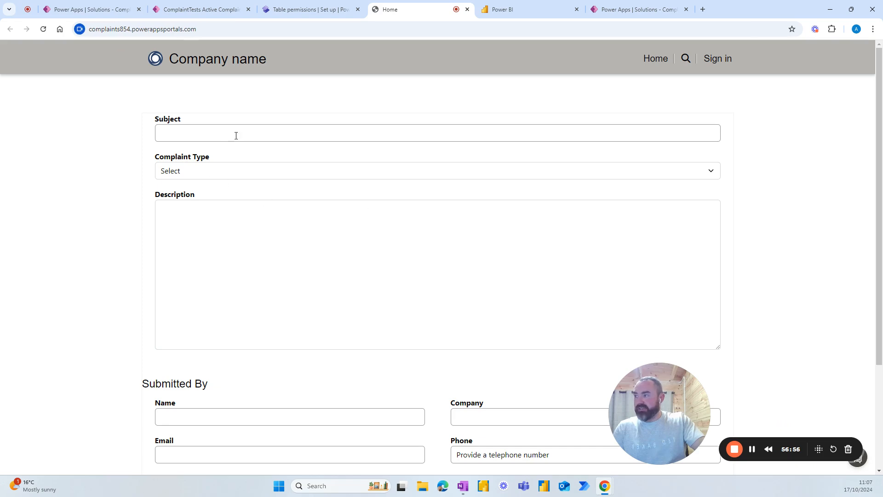
{"action": "left_click", "coordinate": [182, 132]}
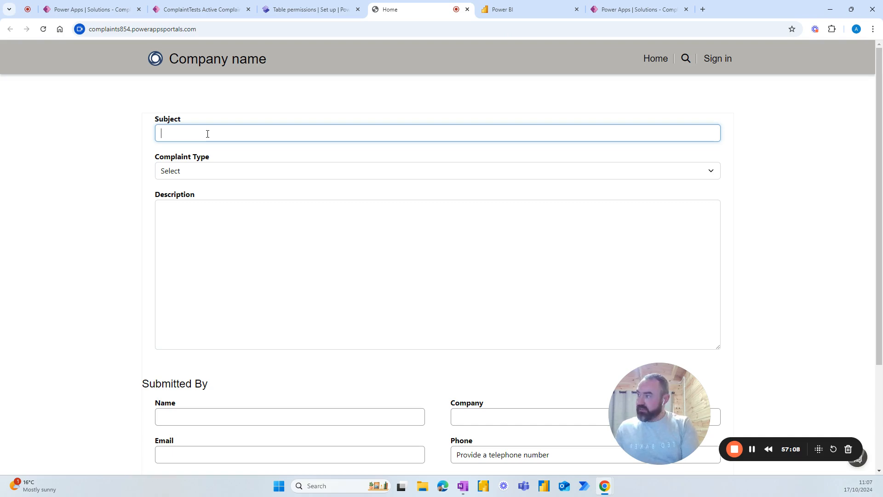
{"action": "type", "text": "I'm annoyed"}
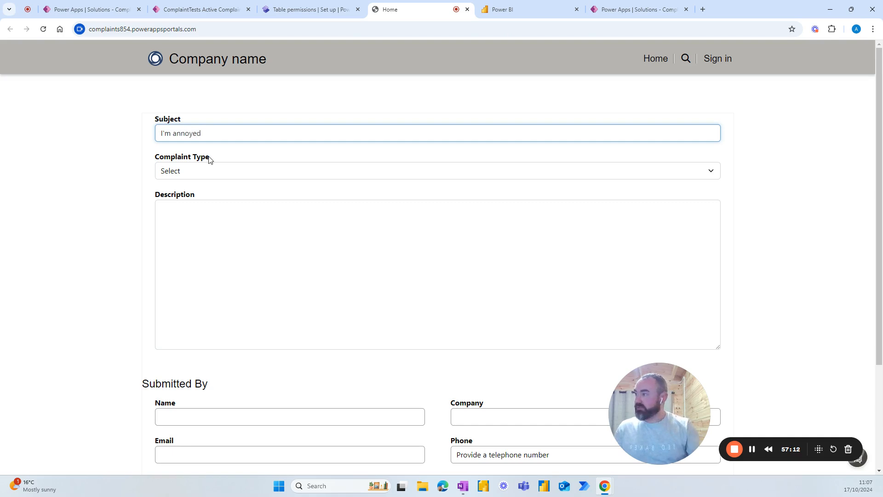
{"action": "left_click", "coordinate": [217, 171]}
{"action": "left_click", "coordinate": [188, 199]}
{"action": "left_click", "coordinate": [193, 221]}
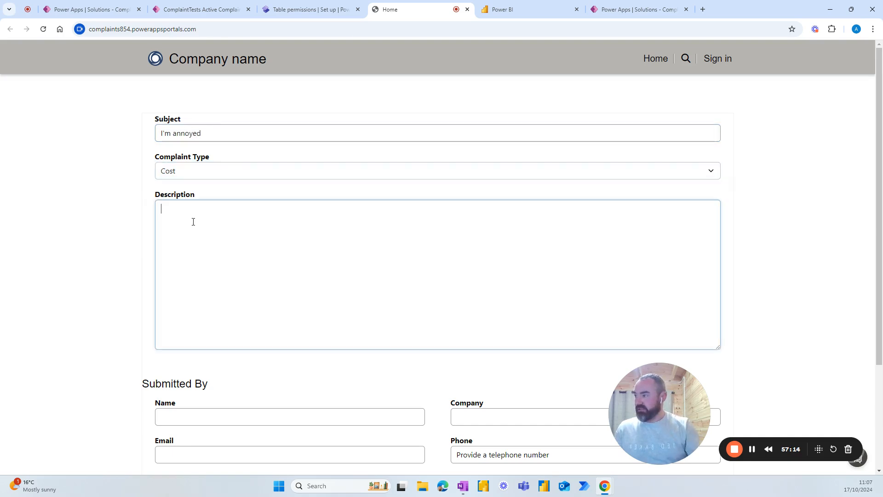
{"action": "type", "text": "It's expensive"}
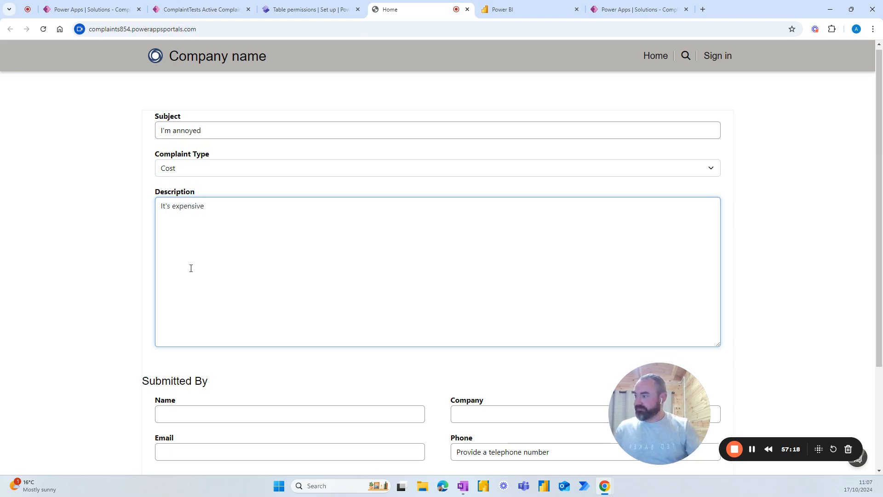
{"action": "scroll", "coordinate": [207, 273], "scroll_direction": "down", "scroll_amount": 3}
Step: Fill in the submitter's name, company, e-mail and phone number, then submit the complaint
{"action": "left_click", "coordinate": [225, 277]}
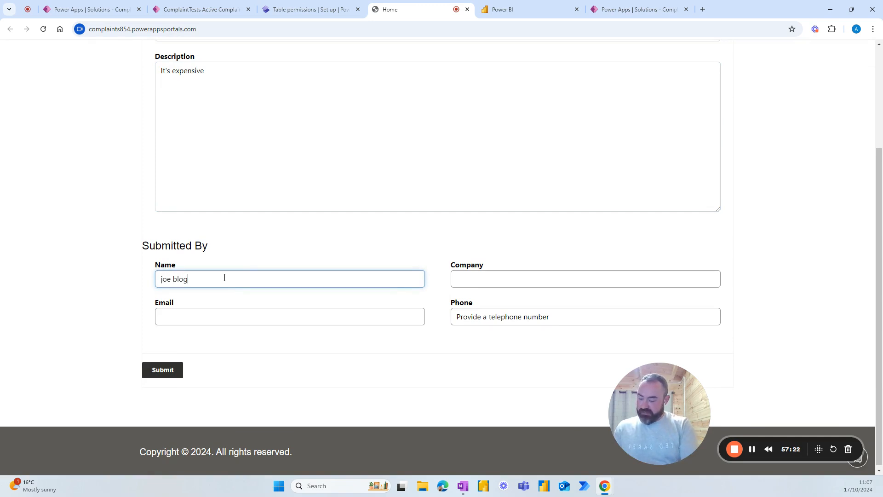
{"action": "left_click", "coordinate": [473, 284]}
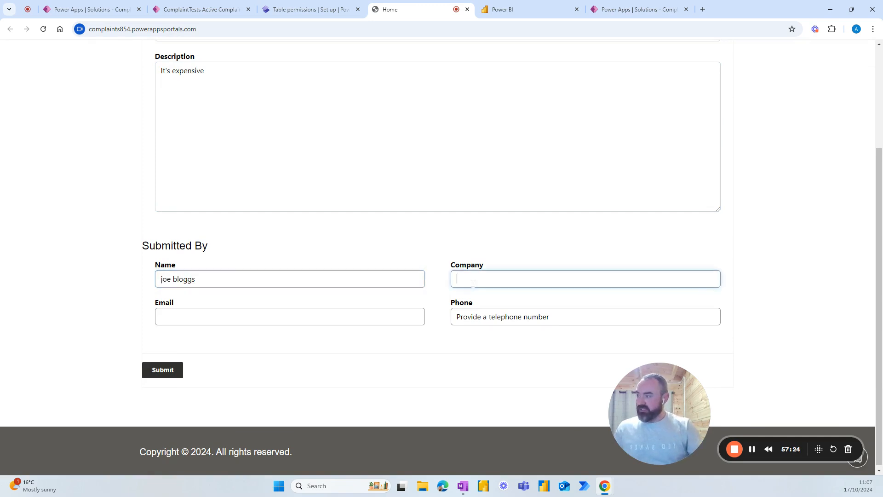
{"action": "type", "text": "blogg"}
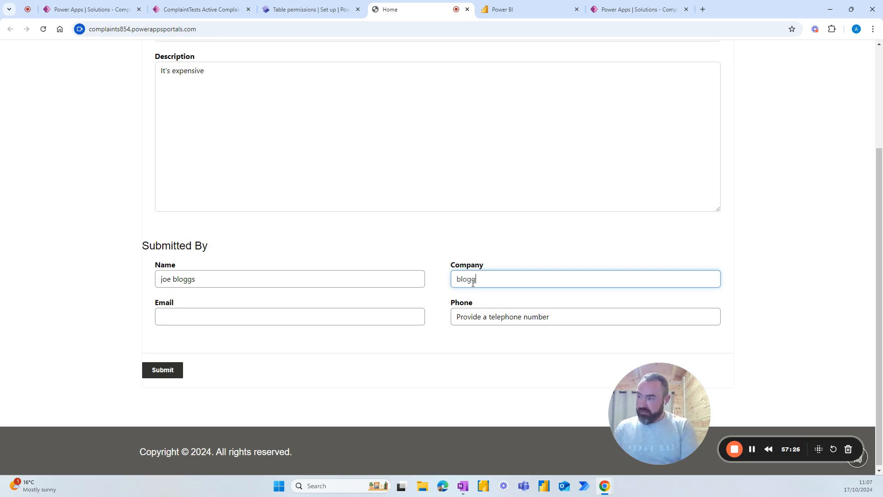
{"action": "type", "text": "s international"}
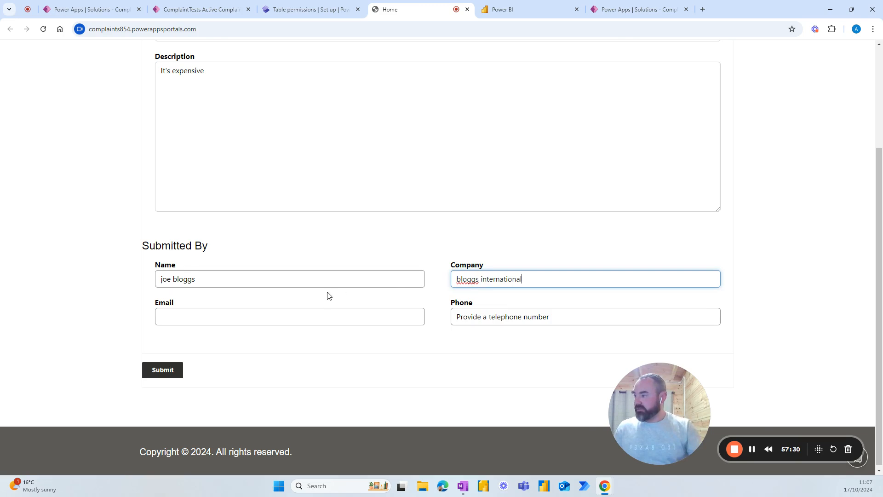
{"action": "left_click", "coordinate": [318, 317]}
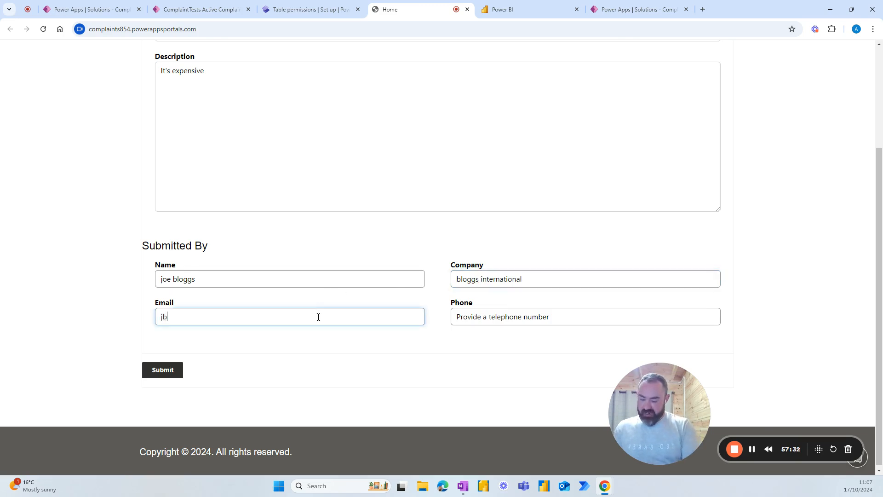
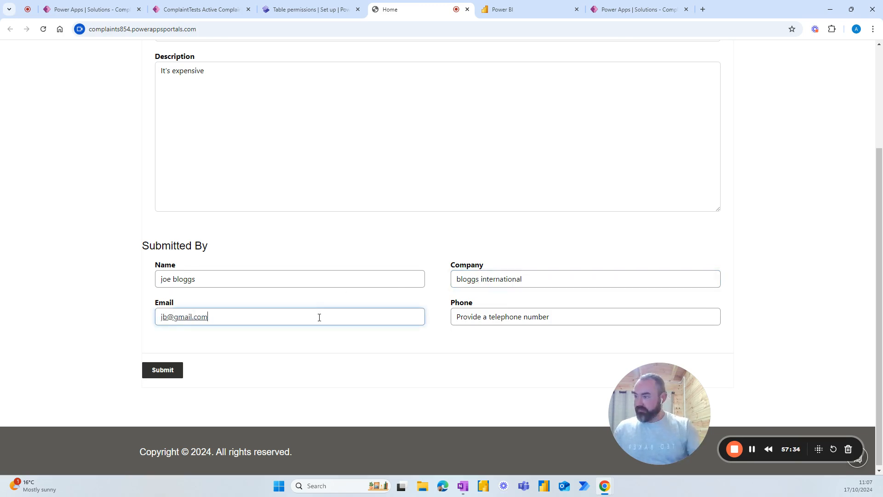
{"action": "left_click", "coordinate": [483, 318]}
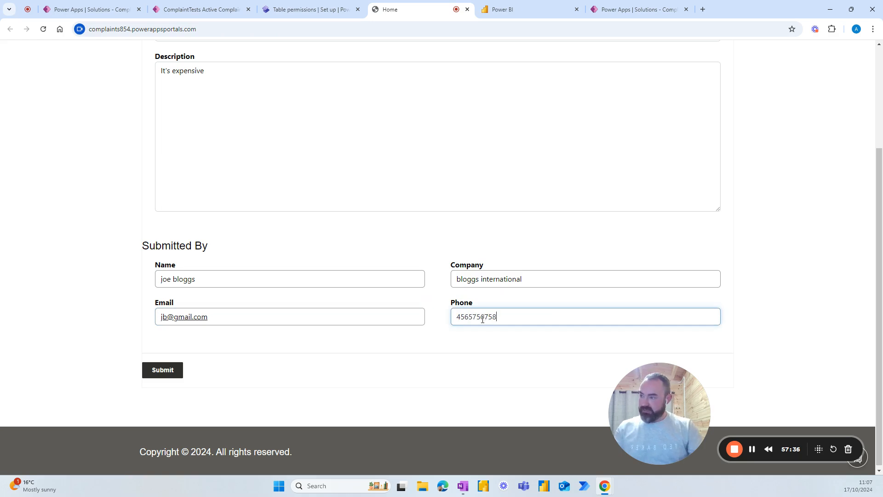
{"action": "left_click", "coordinate": [164, 374]}
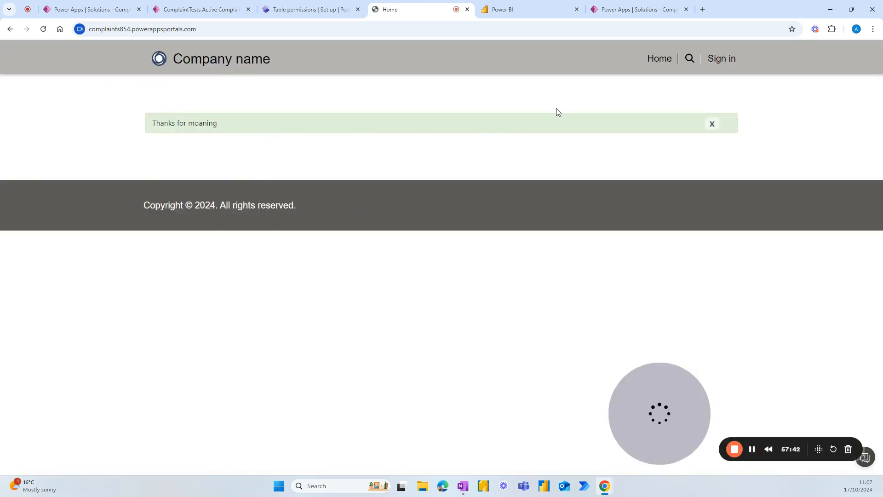
Step: Start a new complaint with subject 'It's broken', type Product, and a 'doesn't work' description
{"action": "left_click", "coordinate": [713, 126]}
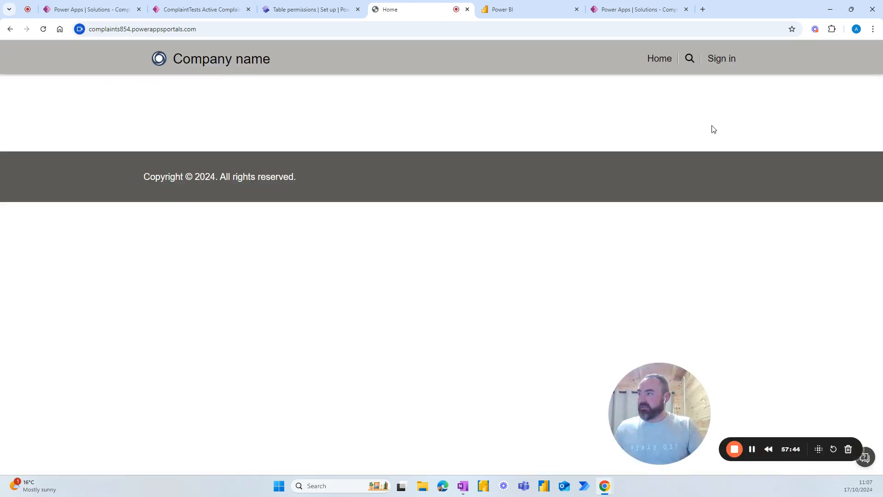
{"action": "left_click", "coordinate": [660, 59]}
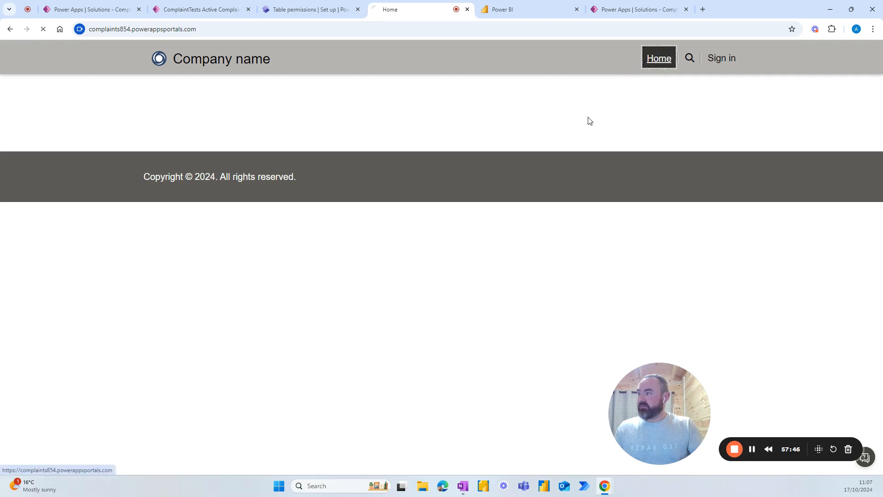
{"action": "left_click", "coordinate": [192, 134]}
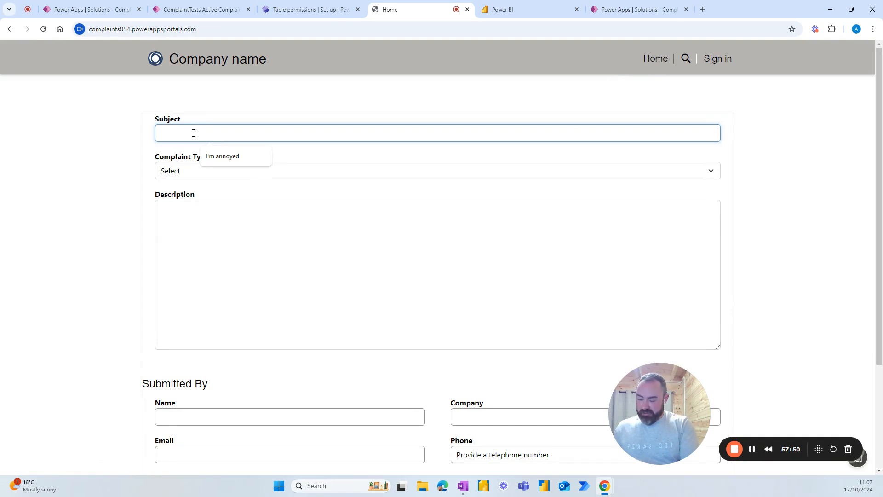
{"action": "type", "text": "It's broken"}
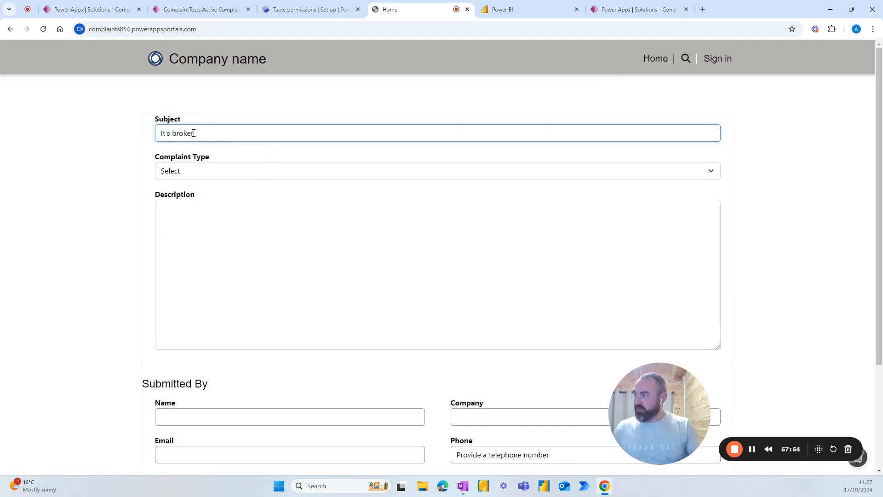
{"action": "left_click", "coordinate": [211, 170]}
{"action": "left_click", "coordinate": [190, 213]}
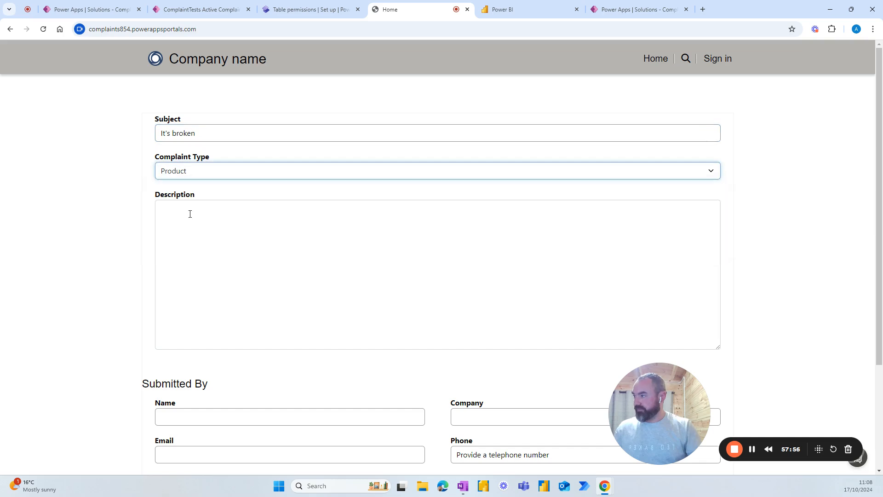
{"action": "left_click", "coordinate": [223, 218]}
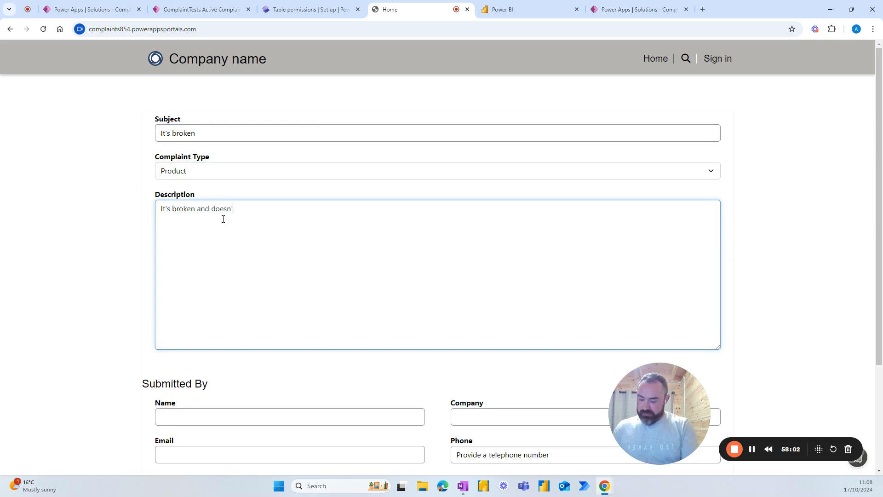
{"action": "scroll", "coordinate": [204, 272], "scroll_direction": "down", "scroll_amount": 3}
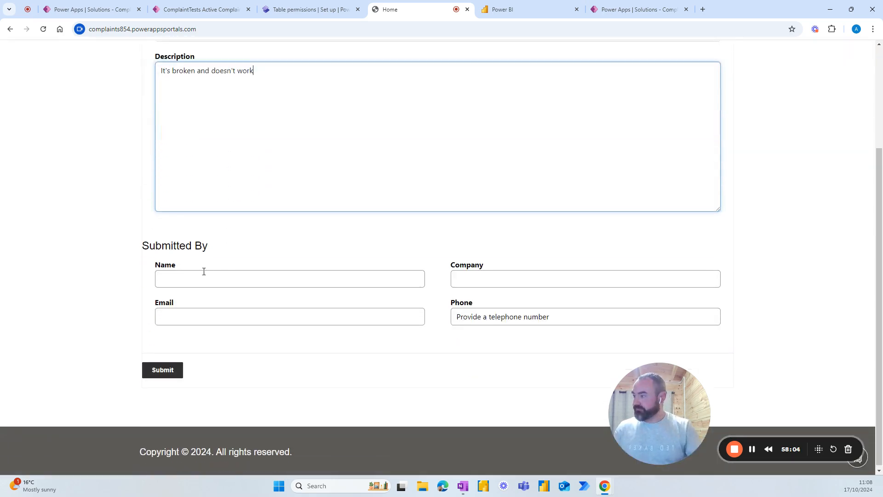
Step: Enter the submitter's name and autofill company, e-mail and phone, then submit the complaint
{"action": "left_click", "coordinate": [201, 273]}
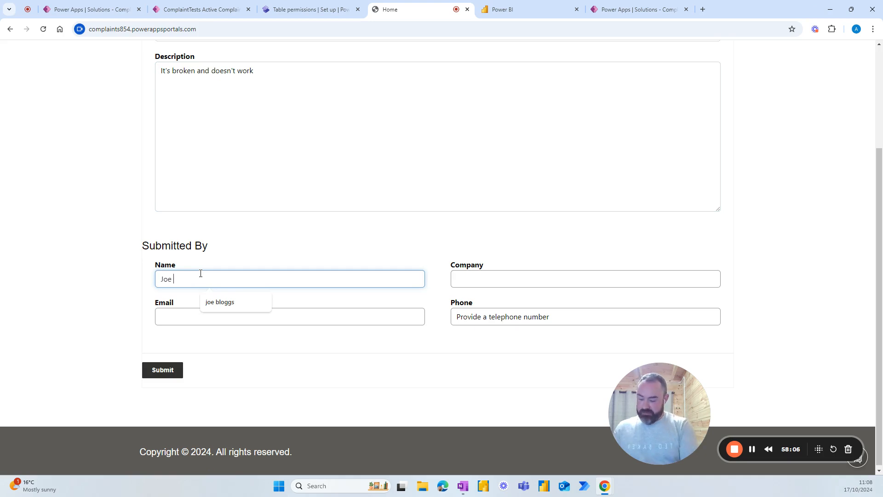
{"action": "type", "text": "Joe bloogs"}
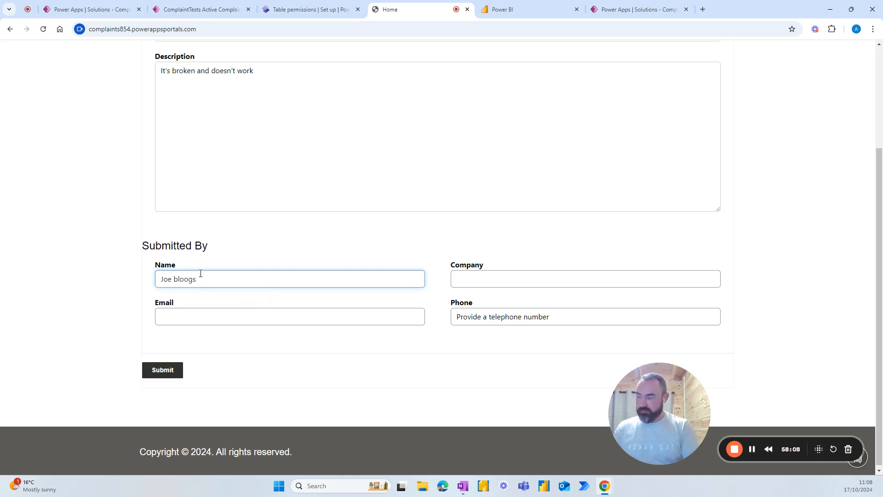
{"action": "key", "text": "BackSpace"}
{"action": "type", "text": "gg"}
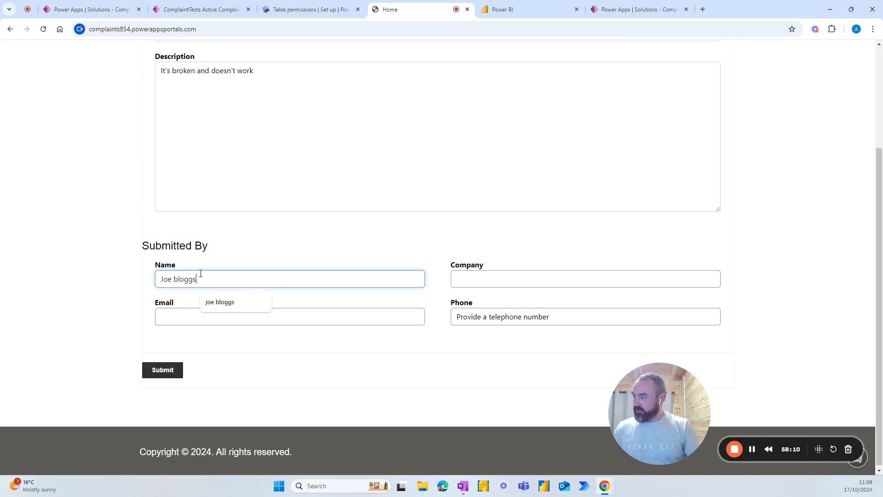
{"action": "left_click", "coordinate": [218, 304]}
{"action": "left_click", "coordinate": [470, 279]}
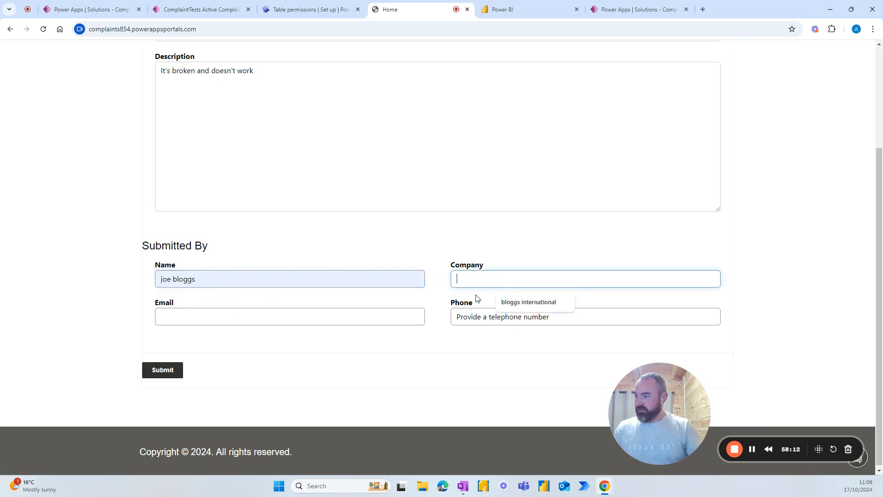
{"action": "left_click", "coordinate": [521, 301]}
{"action": "left_click", "coordinate": [285, 317]}
{"action": "left_click", "coordinate": [253, 341]}
{"action": "left_click", "coordinate": [478, 317]}
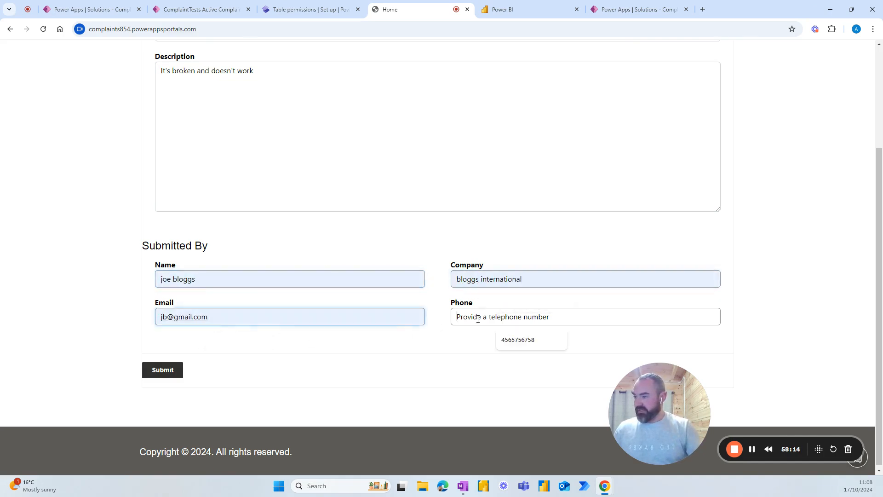
{"action": "left_click", "coordinate": [513, 341]}
{"action": "left_click", "coordinate": [164, 369]}
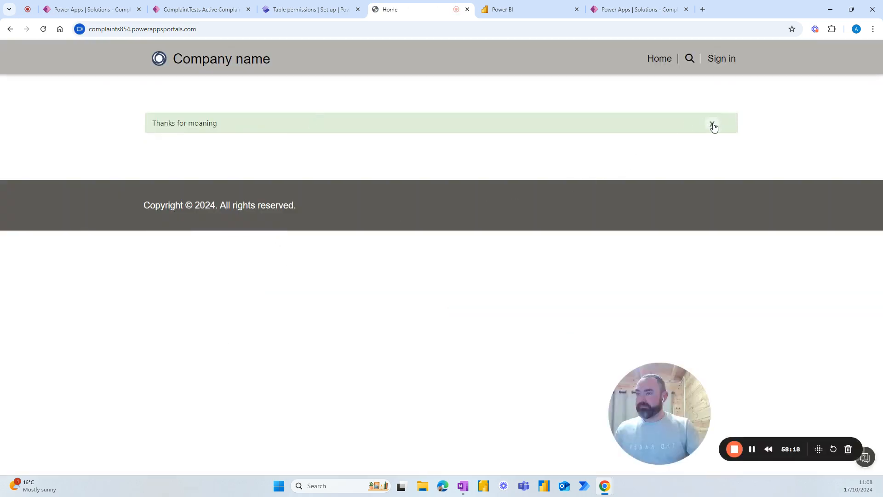
Step: Start a new complaint: subject 'It's really expensive', type Cost, description 'Still expensive'
{"action": "left_click", "coordinate": [657, 58]}
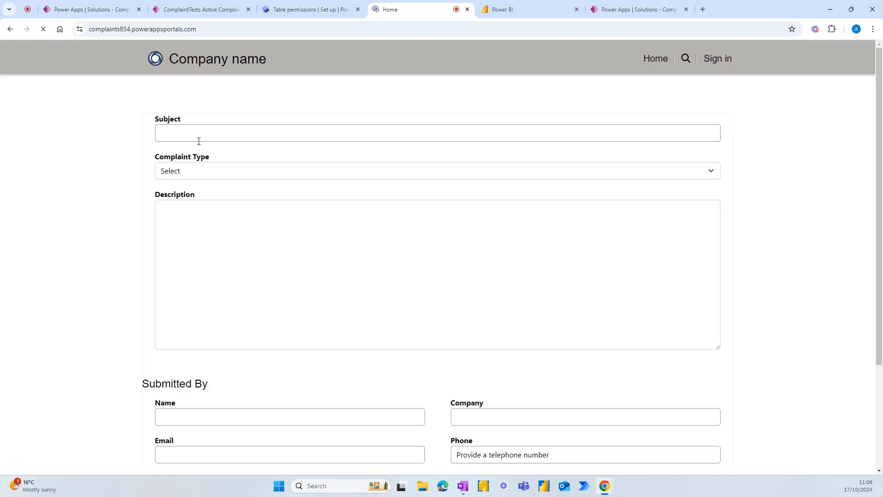
{"action": "left_click", "coordinate": [218, 131]}
{"action": "type", "text": "It's really e"}
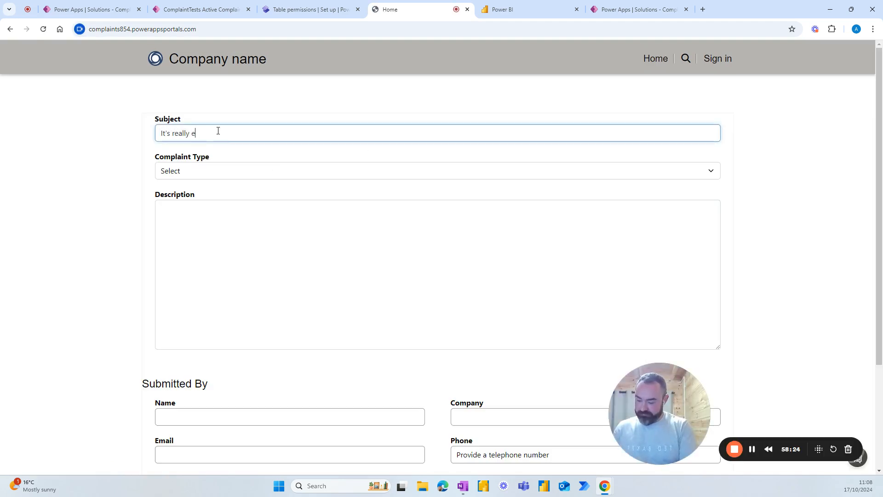
{"action": "type", "text": "xpensive"}
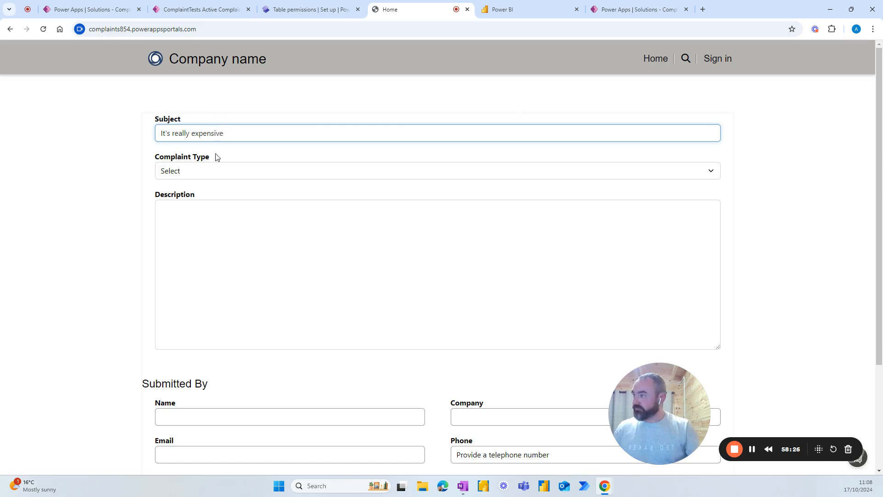
{"action": "left_click", "coordinate": [215, 173]}
{"action": "left_click", "coordinate": [193, 197]}
{"action": "left_click", "coordinate": [193, 213]}
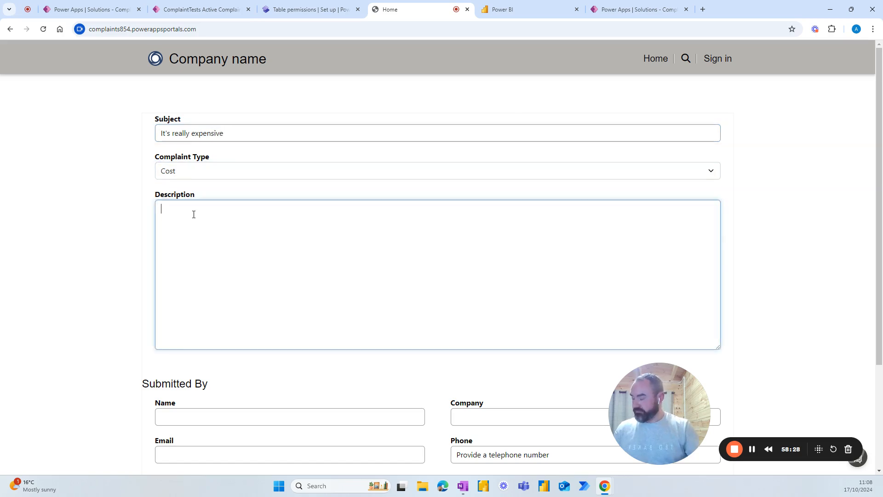
{"action": "type", "text": "Still expensive"}
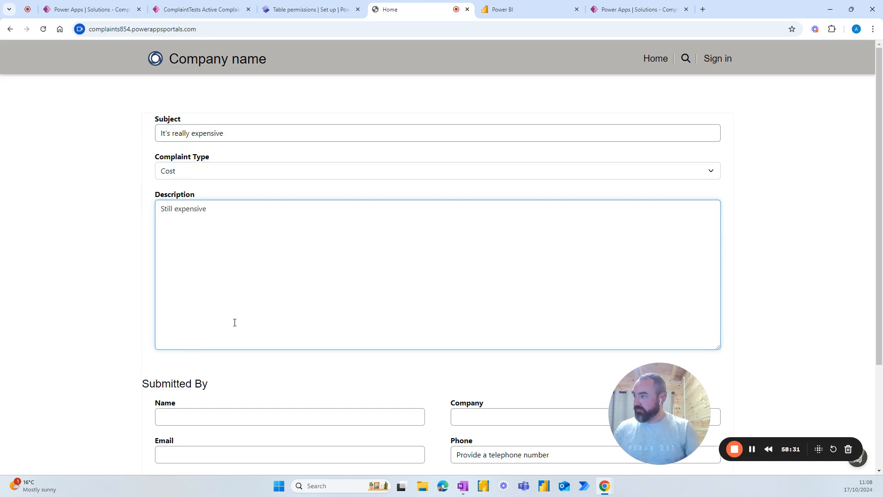
{"action": "scroll", "coordinate": [235, 322], "scroll_direction": "down", "scroll_amount": 3}
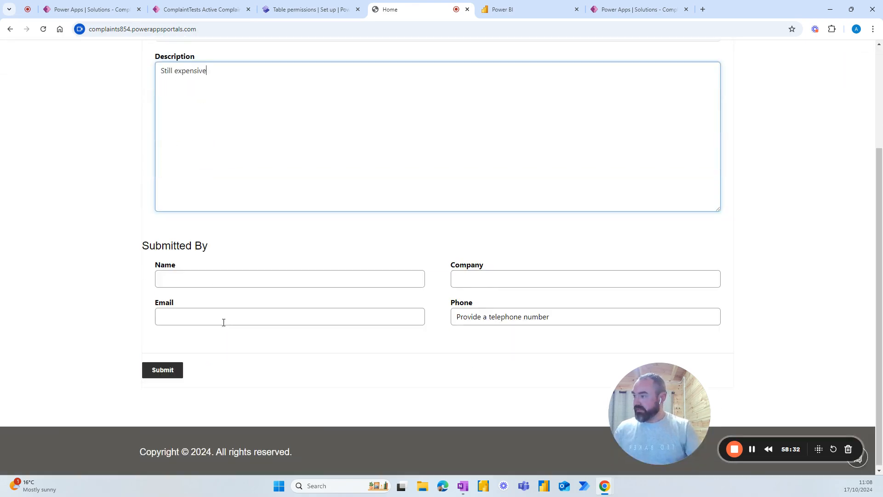
Step: Autofill the submitter's name, company, e-mail and phone, then submit the complaint
{"action": "left_click", "coordinate": [230, 278]}
{"action": "left_click", "coordinate": [228, 306]}
{"action": "left_click", "coordinate": [487, 279]}
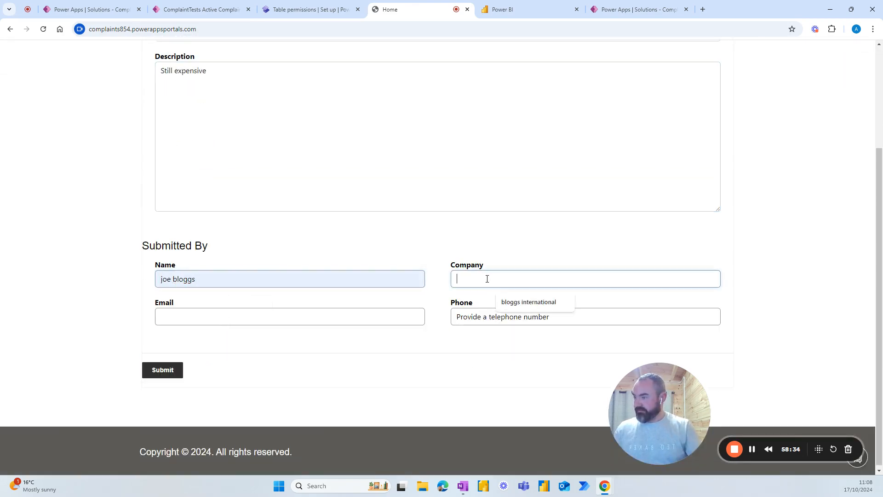
{"action": "left_click", "coordinate": [488, 301]}
{"action": "left_click", "coordinate": [335, 316]}
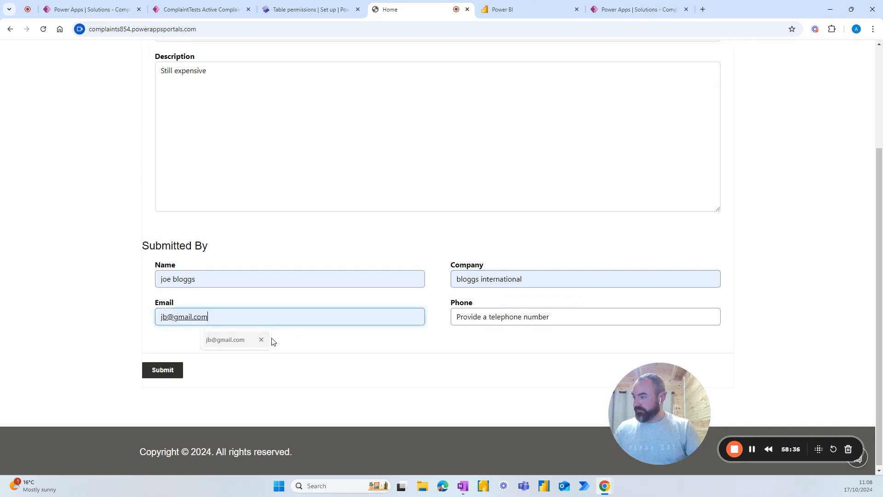
{"action": "left_click", "coordinate": [248, 340]}
{"action": "left_click", "coordinate": [506, 316]}
{"action": "left_click", "coordinate": [525, 339]}
{"action": "left_click", "coordinate": [176, 371]}
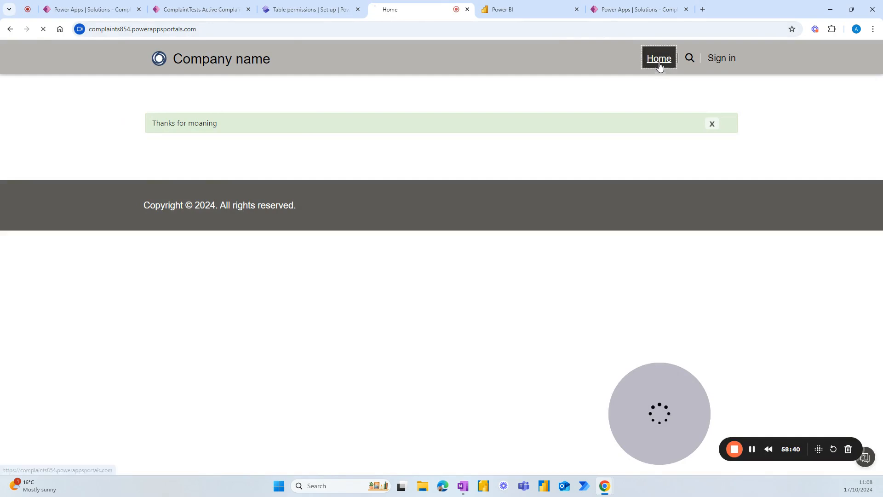
Step: Start a new complaint: subject "didn't like the service", type Service, description 'I just didn't like it'
{"action": "left_click", "coordinate": [659, 58]}
{"action": "left_click", "coordinate": [206, 133]}
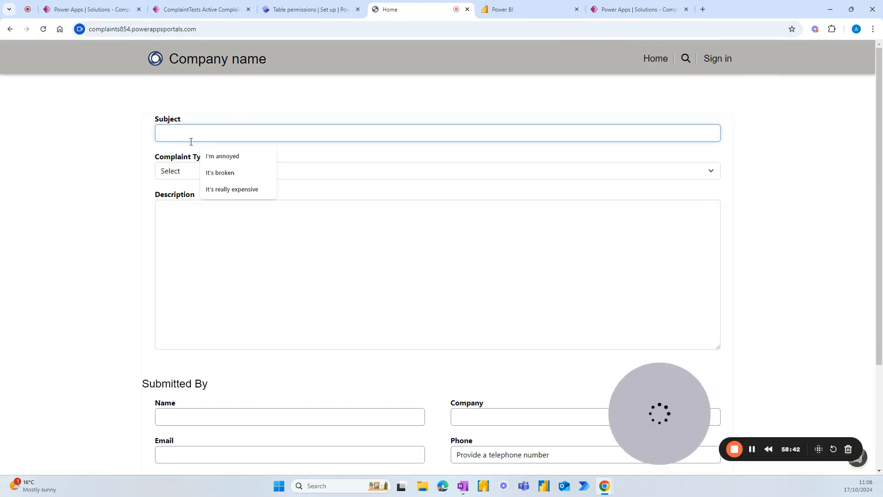
{"action": "left_click", "coordinate": [185, 174]}
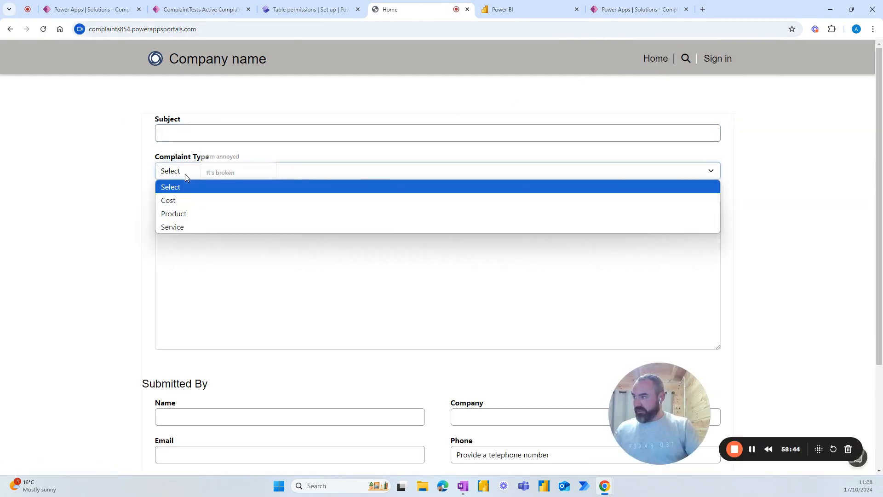
{"action": "left_click", "coordinate": [178, 223]}
{"action": "left_click", "coordinate": [186, 133]}
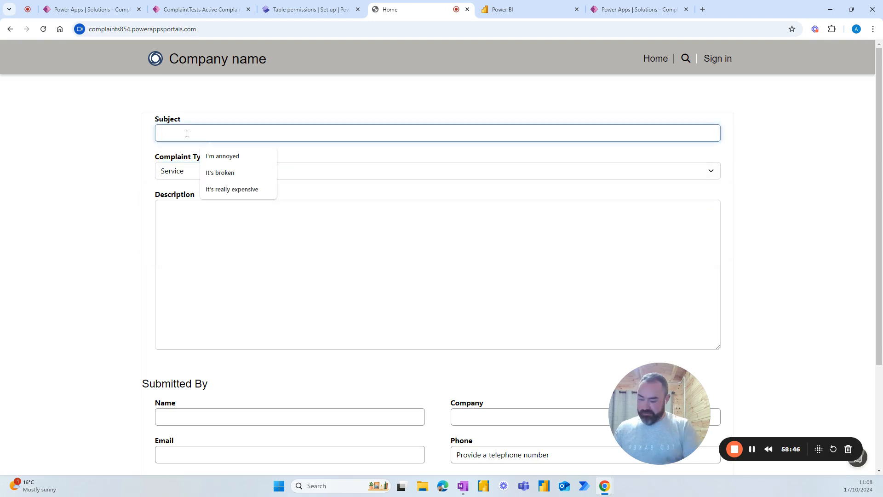
{"action": "type", "text": "didn"}
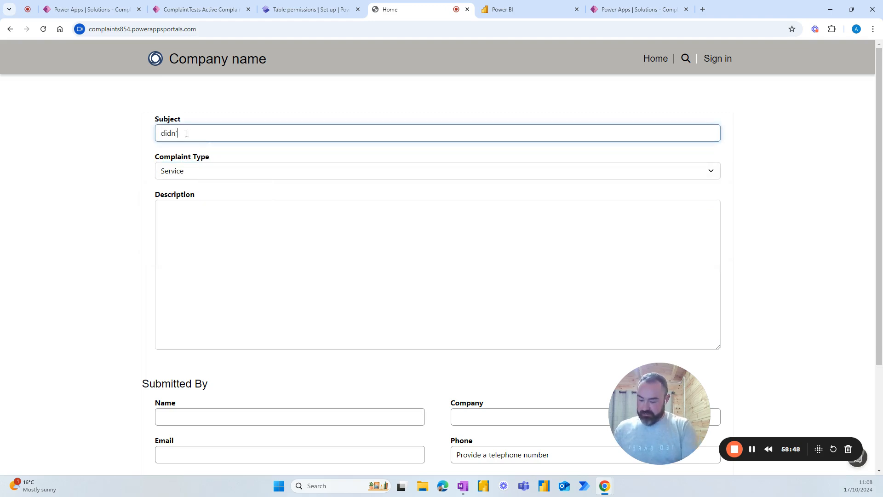
{"action": "type", "text": "'t like the service"}
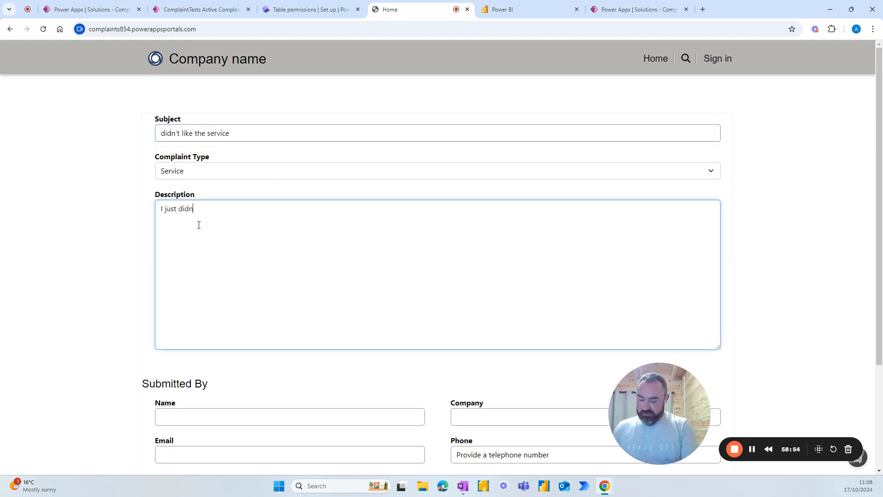
{"action": "type", "text": "like it"}
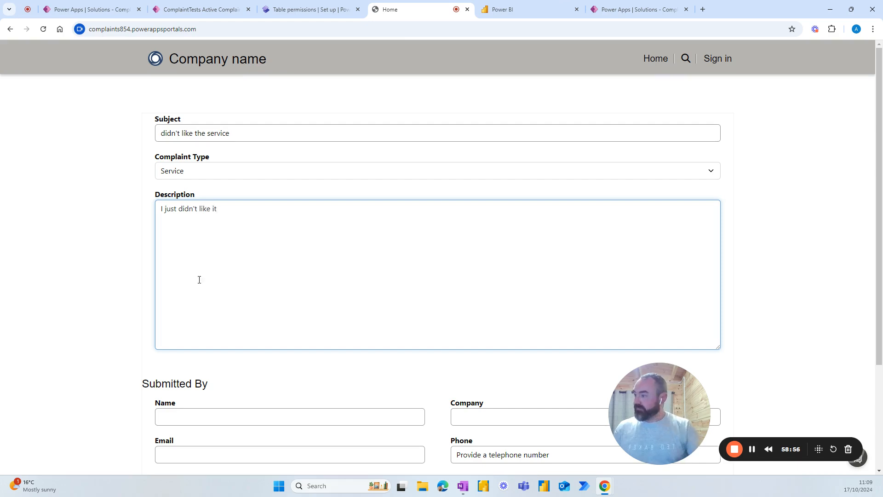
{"action": "scroll", "coordinate": [204, 281], "scroll_direction": "down", "scroll_amount": 3}
Step: Autofill the submitter's name, company, e-mail and phone from saved entries, then submit
{"action": "left_click", "coordinate": [217, 280]}
{"action": "left_click", "coordinate": [237, 302]}
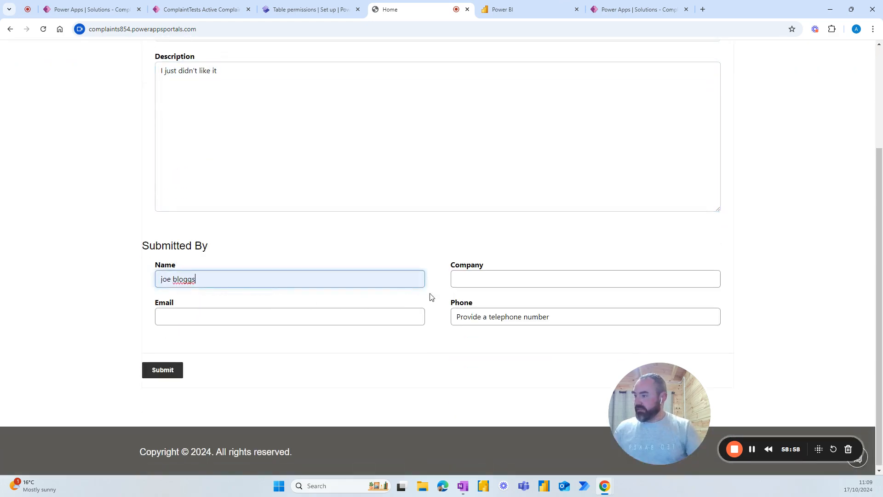
{"action": "left_click", "coordinate": [487, 276]}
{"action": "left_click", "coordinate": [515, 301]}
{"action": "left_click", "coordinate": [339, 315]}
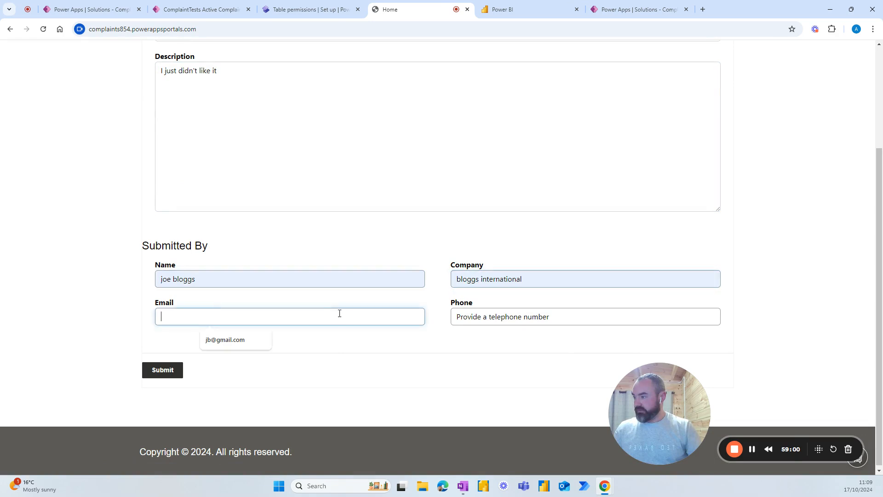
{"action": "left_click", "coordinate": [244, 338]}
{"action": "left_click", "coordinate": [483, 322]}
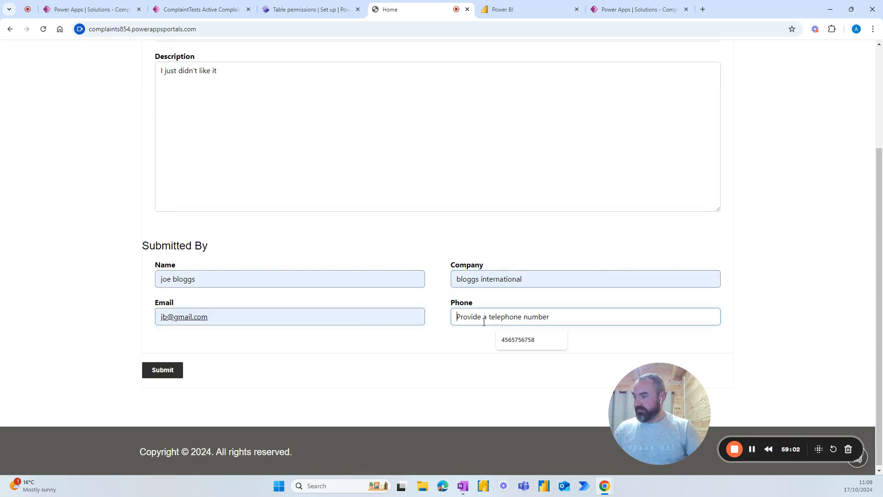
{"action": "left_click", "coordinate": [518, 340]}
{"action": "left_click", "coordinate": [163, 371]}
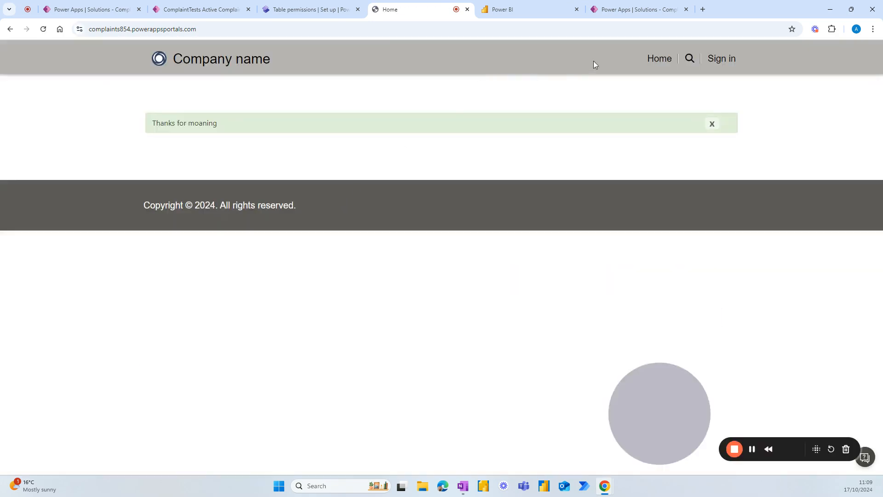
Step: Start a new complaint: subject 'I like complaining', type Product, description 'I just love complaining'
{"action": "left_click", "coordinate": [659, 58]}
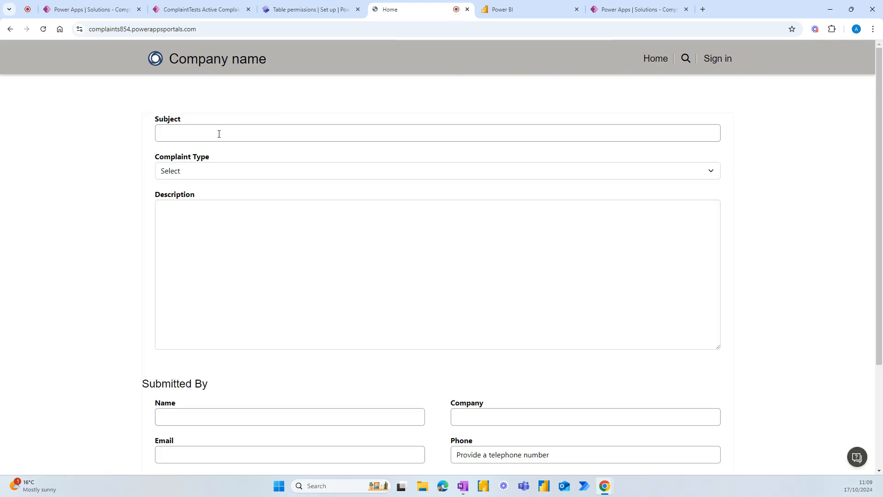
{"action": "left_click", "coordinate": [219, 134]}
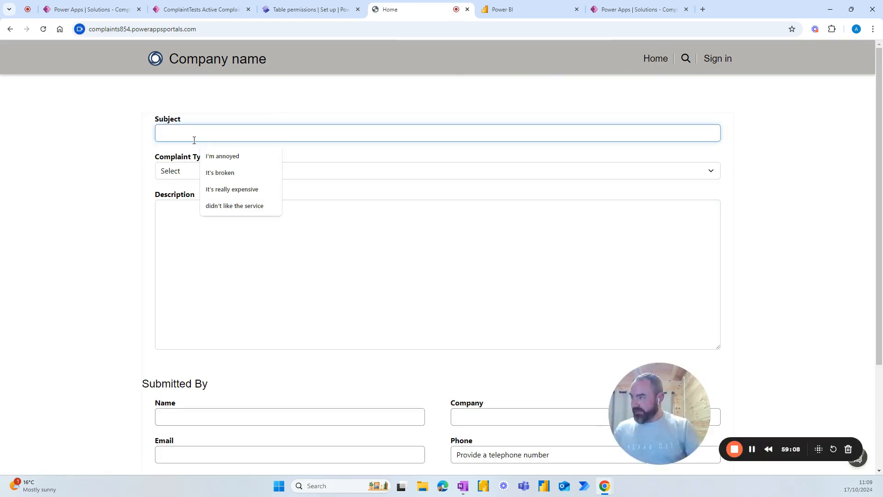
{"action": "type", "text": "I lik"}
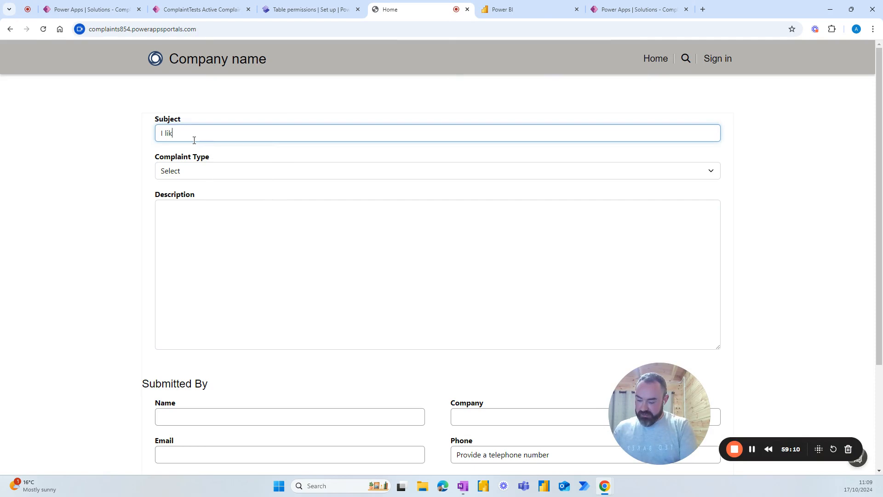
{"action": "type", "text": "e complainin"}
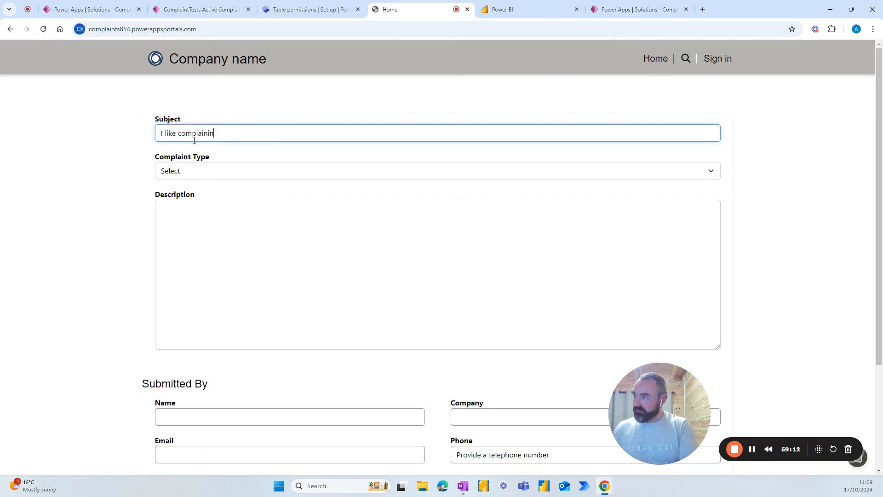
{"action": "type", "text": "g"}
{"action": "left_click", "coordinate": [207, 169]}
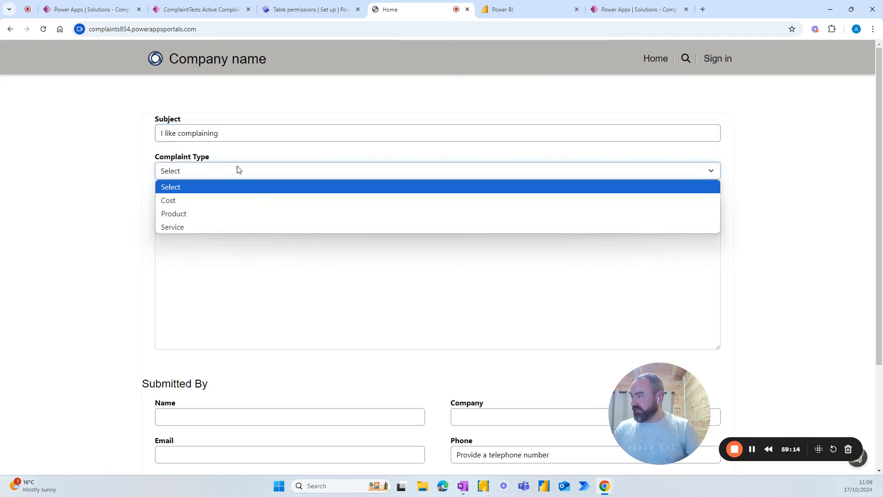
{"action": "left_click", "coordinate": [188, 214]}
{"action": "left_click", "coordinate": [190, 210]}
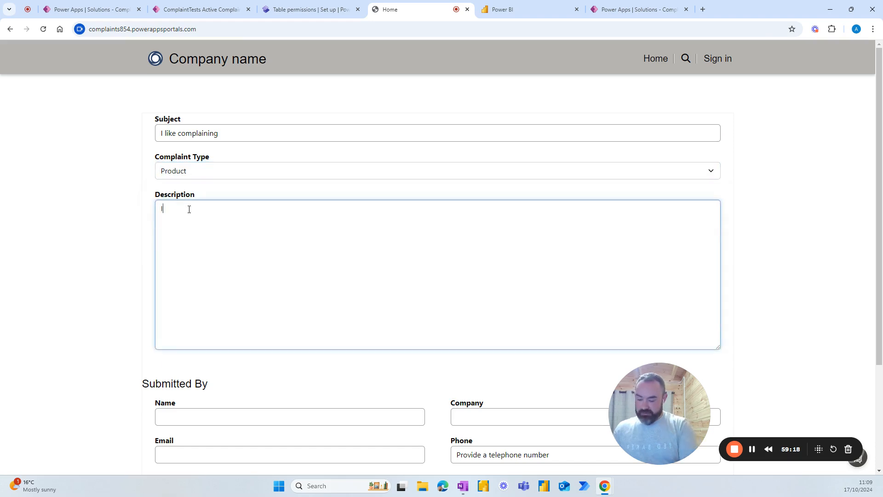
{"action": "type", "text": "I just love complaining"}
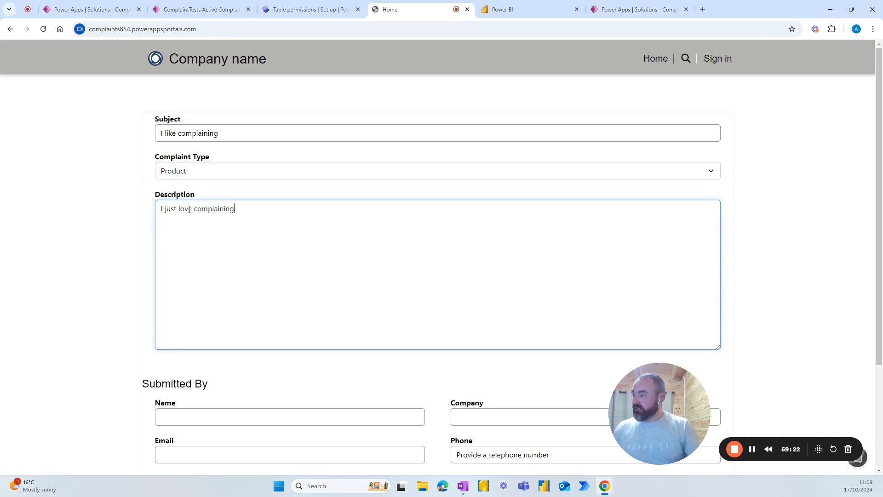
{"action": "scroll", "coordinate": [190, 295], "scroll_direction": "down", "scroll_amount": 2}
Step: Autofill the submitter's name, company, e-mail and phone from saved entries, then submit
{"action": "left_click", "coordinate": [197, 320]}
{"action": "left_click", "coordinate": [210, 347]}
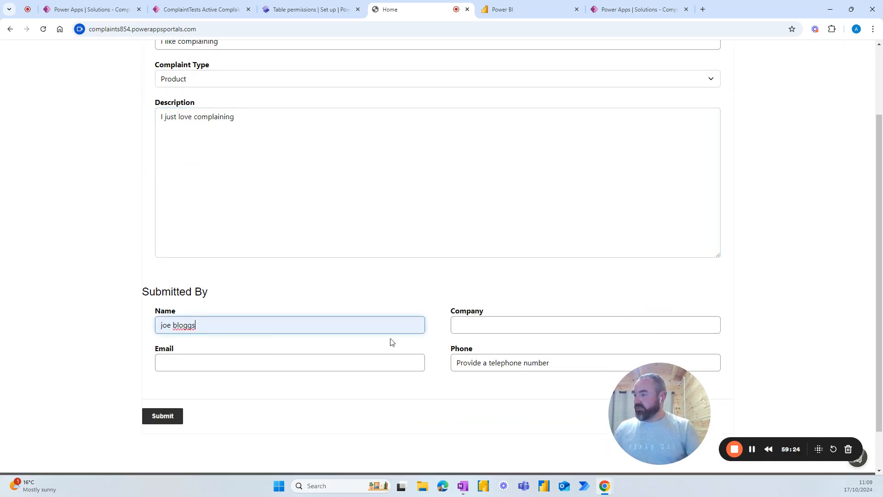
{"action": "left_click", "coordinate": [506, 324]}
{"action": "left_click", "coordinate": [519, 352]}
{"action": "left_click", "coordinate": [354, 362]}
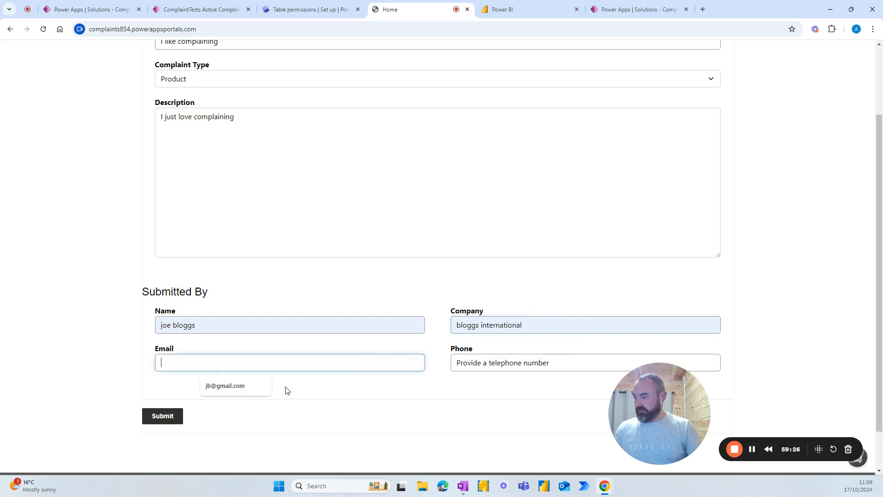
{"action": "left_click", "coordinate": [267, 387]}
{"action": "left_click", "coordinate": [506, 362]}
{"action": "left_click", "coordinate": [516, 389]}
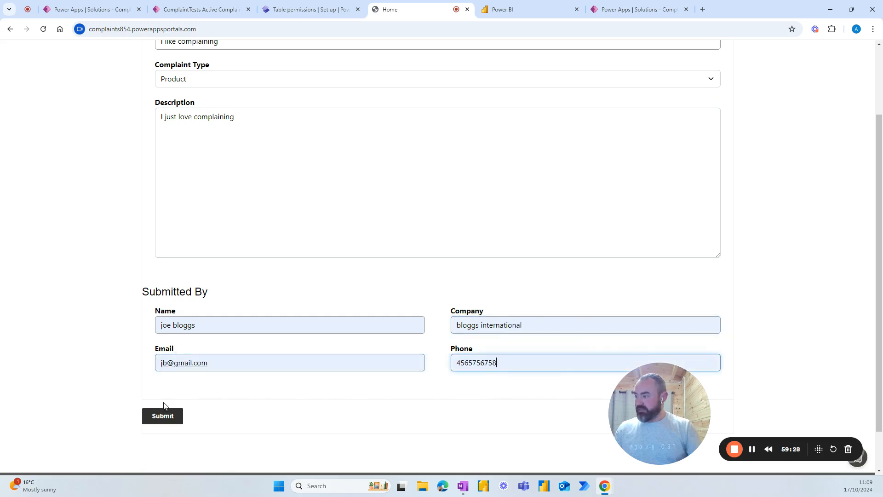
{"action": "left_click", "coordinate": [166, 416]}
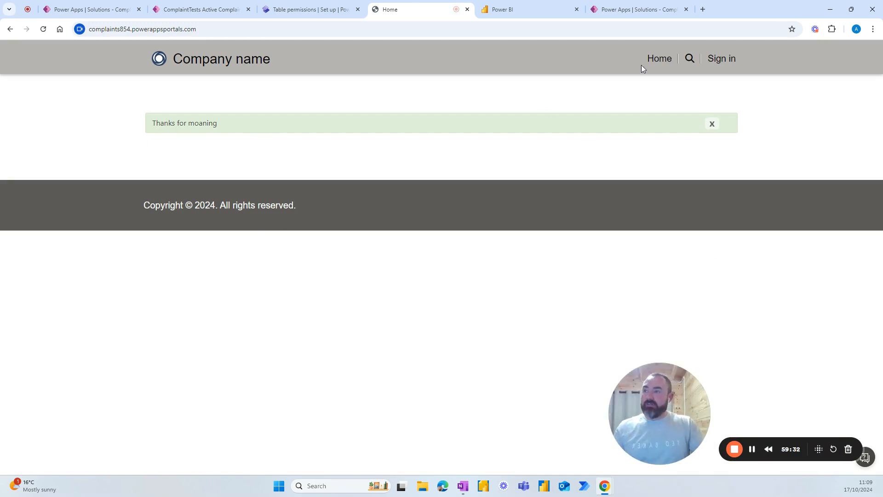
Step: Reload the site's home page, close the live site tab, and switch to the Complaints Log Power BI workspace
{"action": "left_click", "coordinate": [659, 61]}
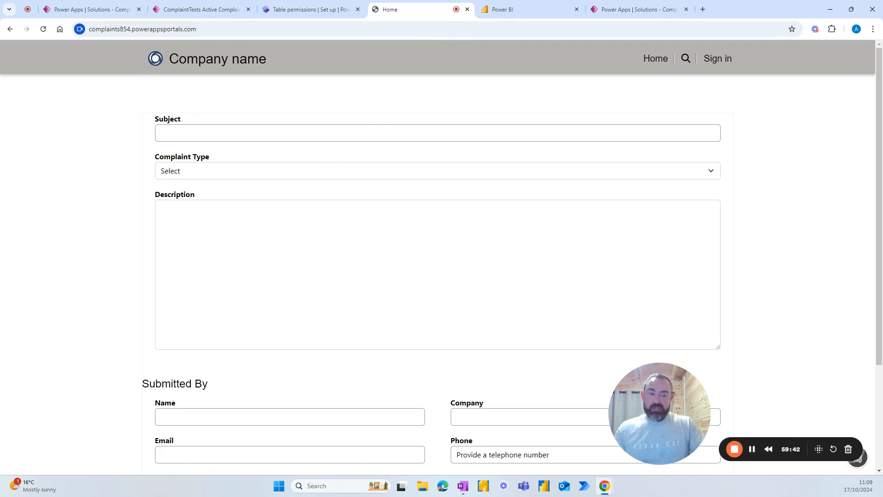
{"action": "key", "text": "alt+Tab"}
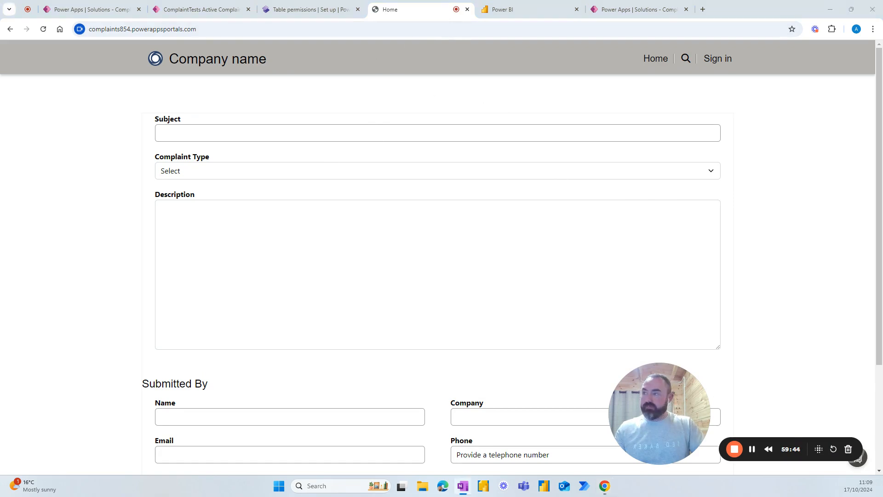
{"action": "left_click", "coordinate": [466, 10]}
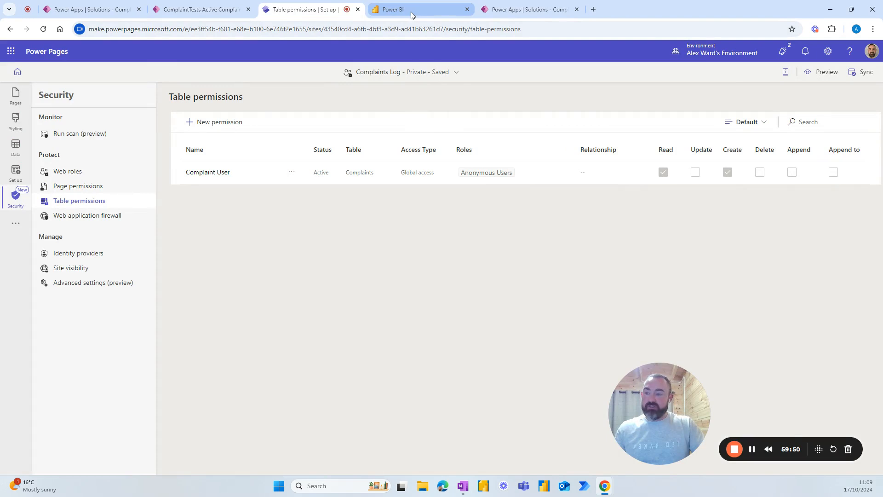
{"action": "mouse_move", "coordinate": [432, 12]}
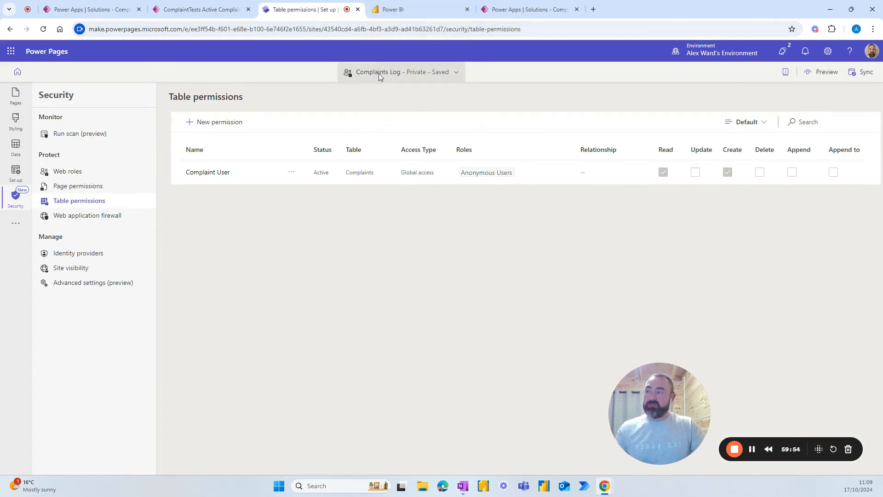
{"action": "left_click", "coordinate": [403, 12]}
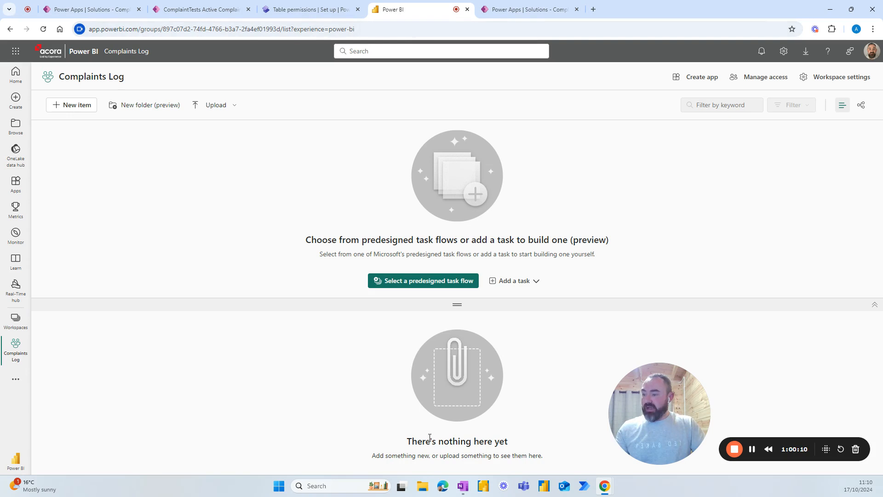
Step: Launch Power BI Desktop from the taskbar
{"action": "left_click", "coordinate": [545, 490]}
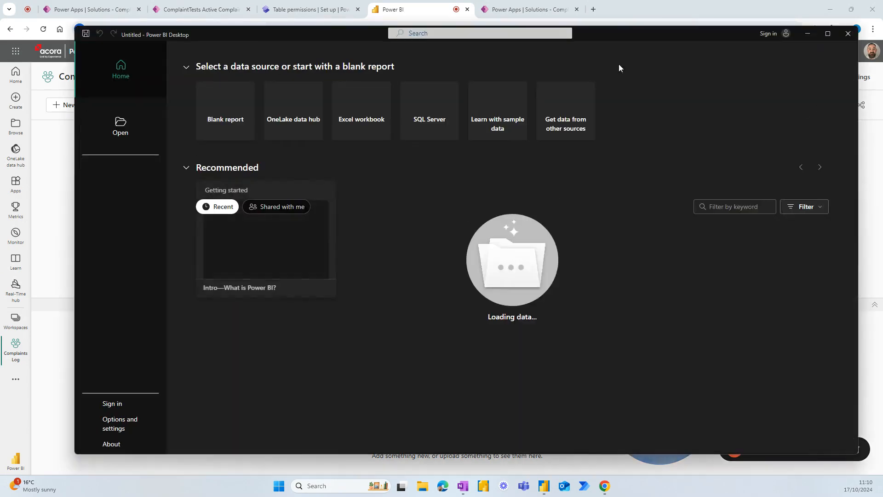
Step: Create a blank report and get the Dataverse complaints data, reaching its Connection settings
{"action": "left_click", "coordinate": [231, 121]}
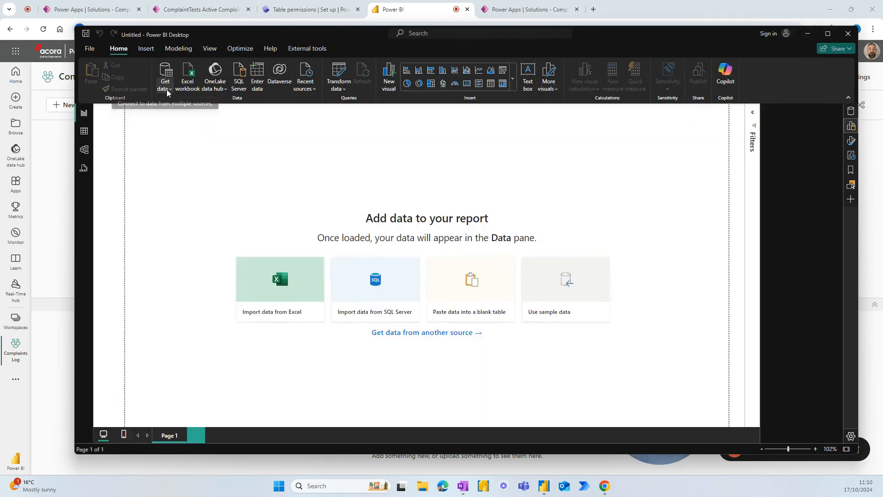
{"action": "left_click", "coordinate": [166, 89]}
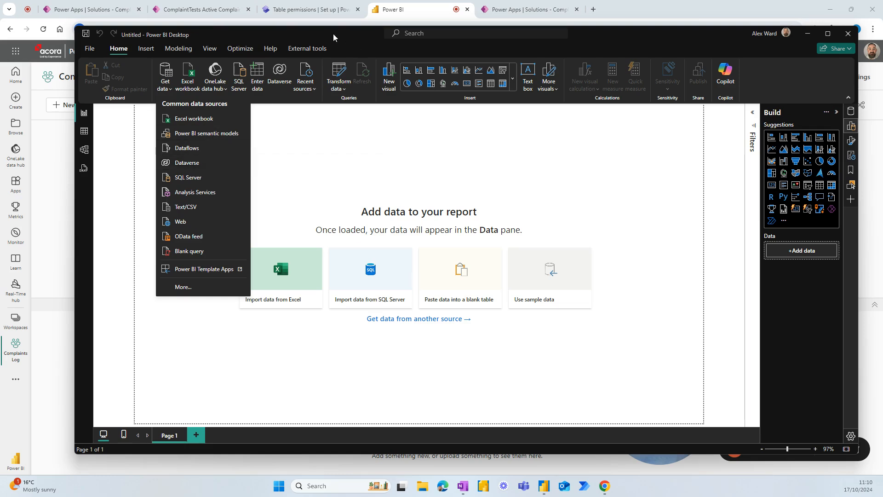
{"action": "mouse_move", "coordinate": [334, 35]}
{"action": "left_mouse_down"}
{"action": "mouse_move", "coordinate": [318, 41]}
{"action": "mouse_move", "coordinate": [330, 18]}
{"action": "left_mouse_up"}
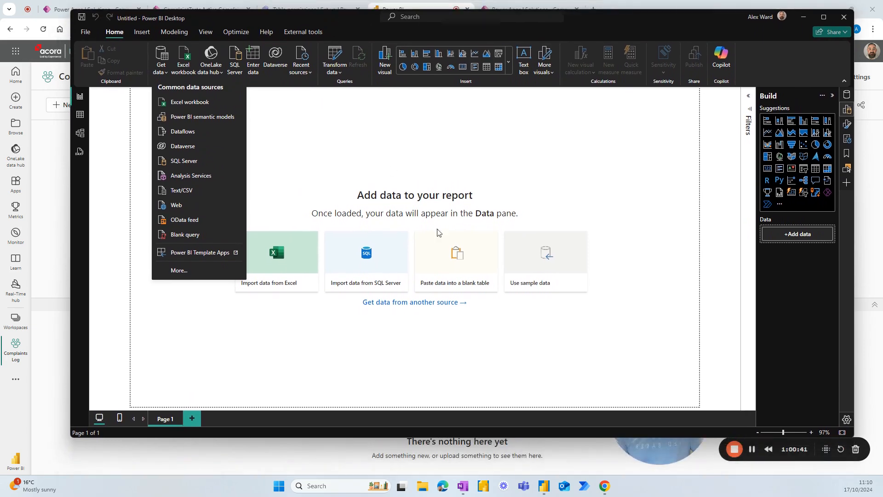
{"action": "left_click", "coordinate": [753, 450]}
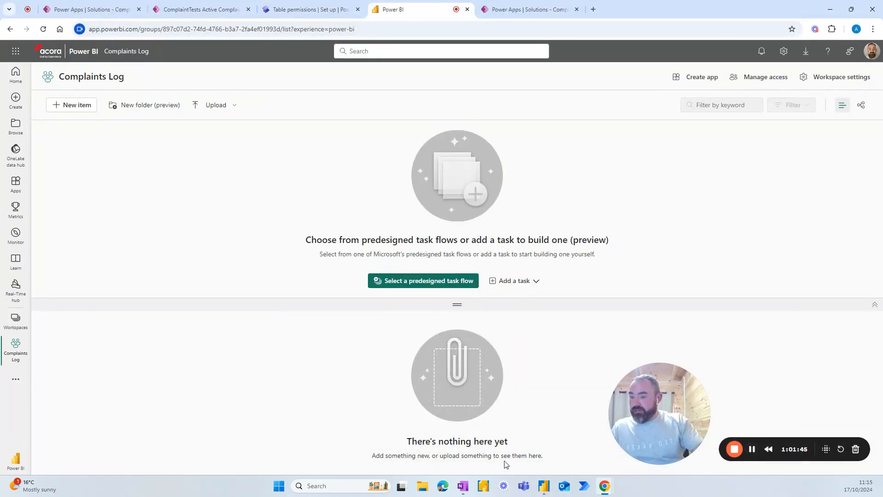
{"action": "left_click", "coordinate": [544, 485]}
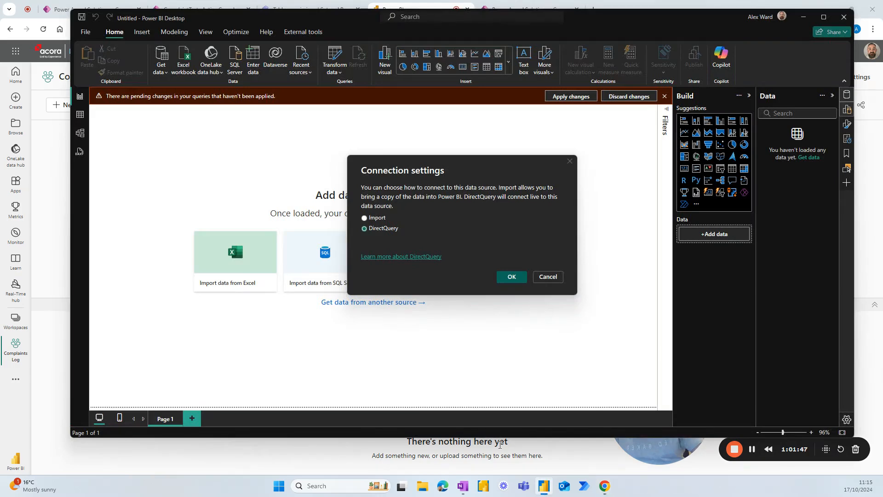
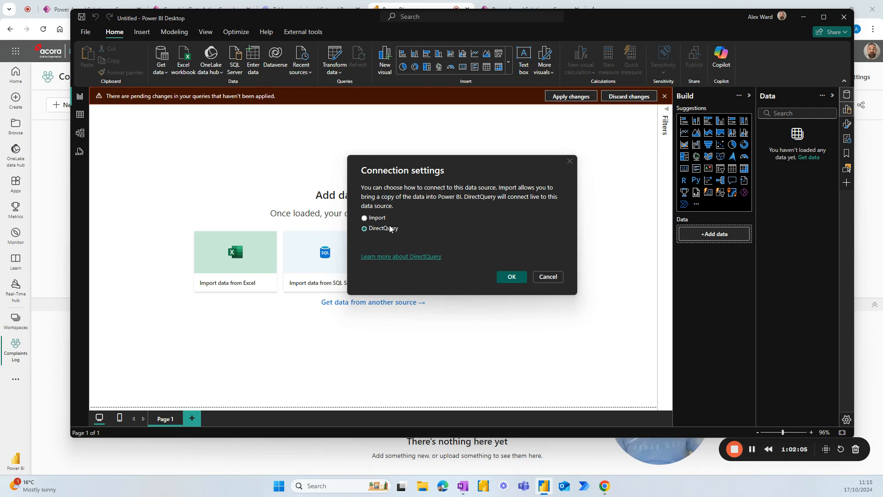
Step: Connect to the complaints data in DirectQuery mode and expand aw_complaints to list its fields
{"action": "left_click", "coordinate": [508, 276]}
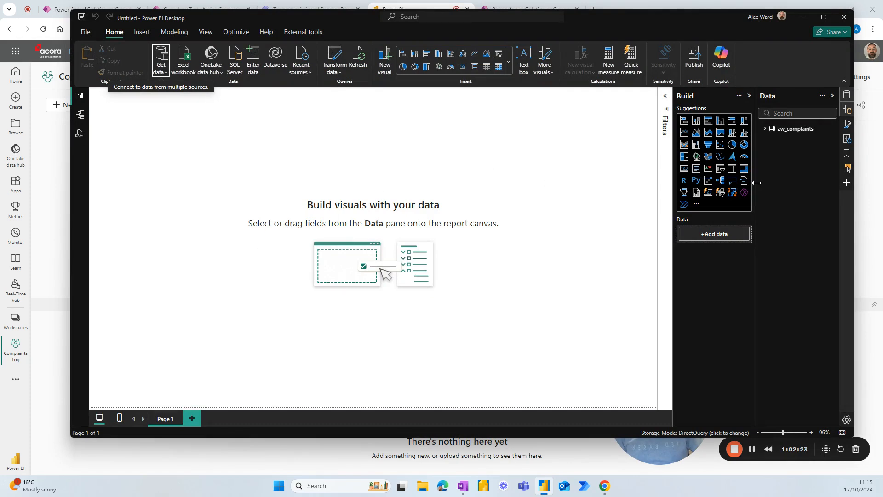
{"action": "left_click", "coordinate": [782, 129]}
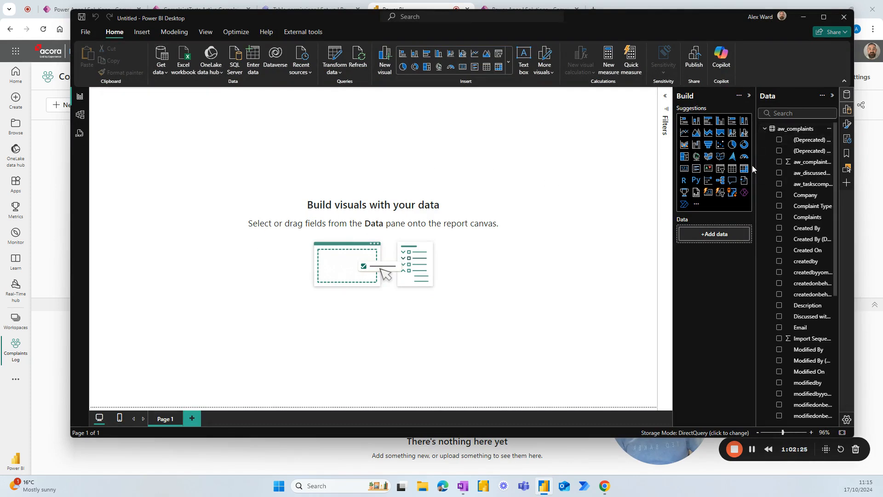
{"action": "scroll", "coordinate": [770, 203], "scroll_direction": "down", "scroll_amount": 1}
{"action": "scroll", "coordinate": [770, 203], "scroll_direction": "down", "scroll_amount": 2}
{"action": "scroll", "coordinate": [777, 217], "scroll_direction": "down", "scroll_amount": 2}
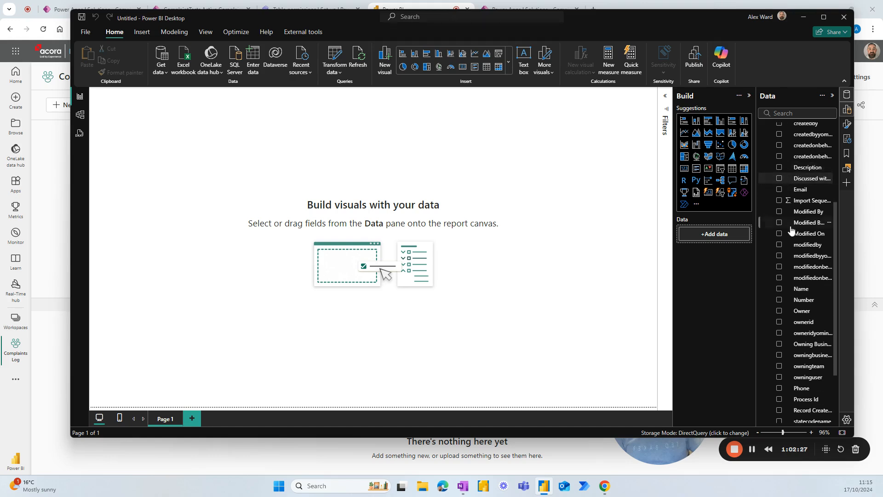
{"action": "scroll", "coordinate": [790, 229], "scroll_direction": "up", "scroll_amount": 5}
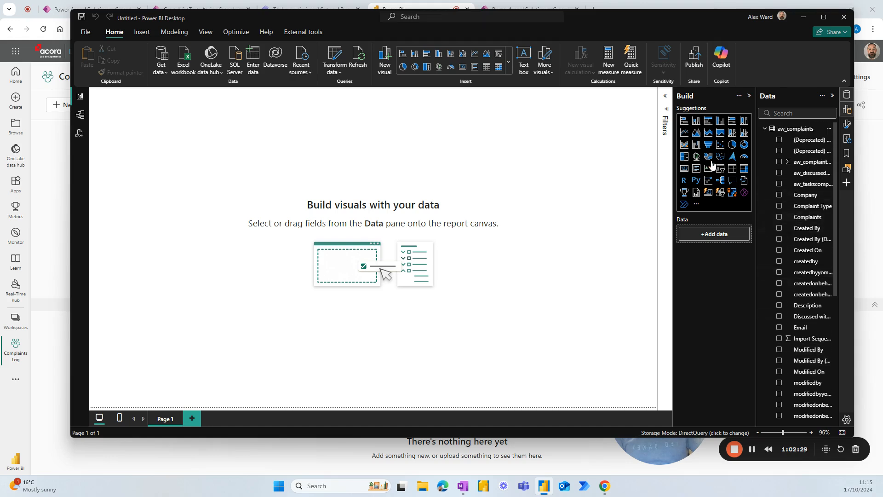
Step: Add a pie chart, enlarge it across the left side, and use Number as its values
{"action": "left_click", "coordinate": [732, 145]}
{"action": "left_click_drag", "start_coordinate": [201, 194], "coordinate": [331, 365]}
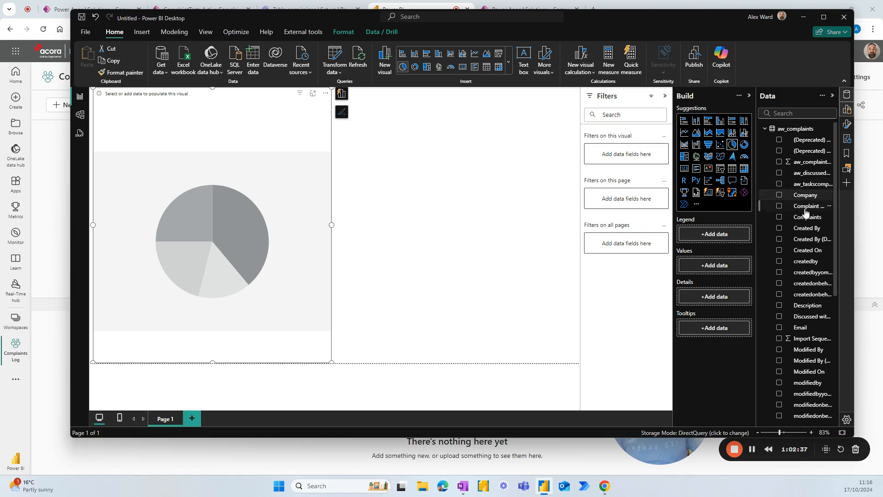
{"action": "scroll", "coordinate": [796, 209], "scroll_direction": "down", "scroll_amount": 2}
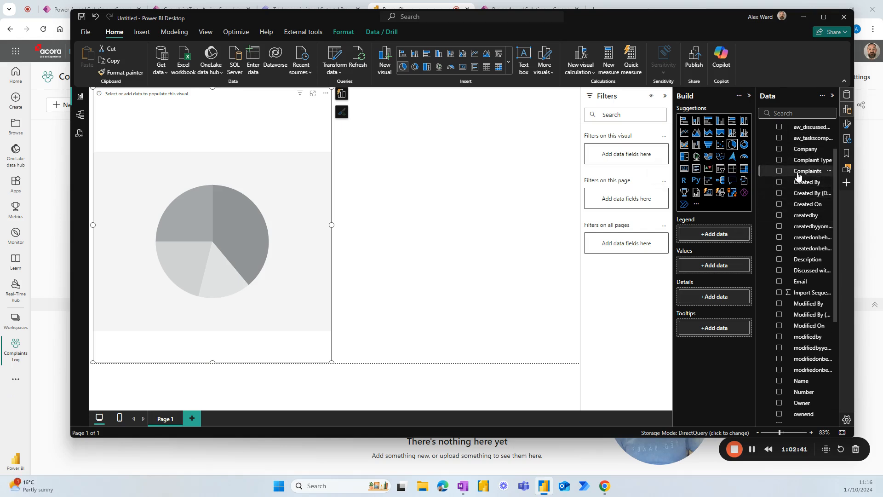
{"action": "scroll", "coordinate": [800, 184], "scroll_direction": "down", "scroll_amount": 7}
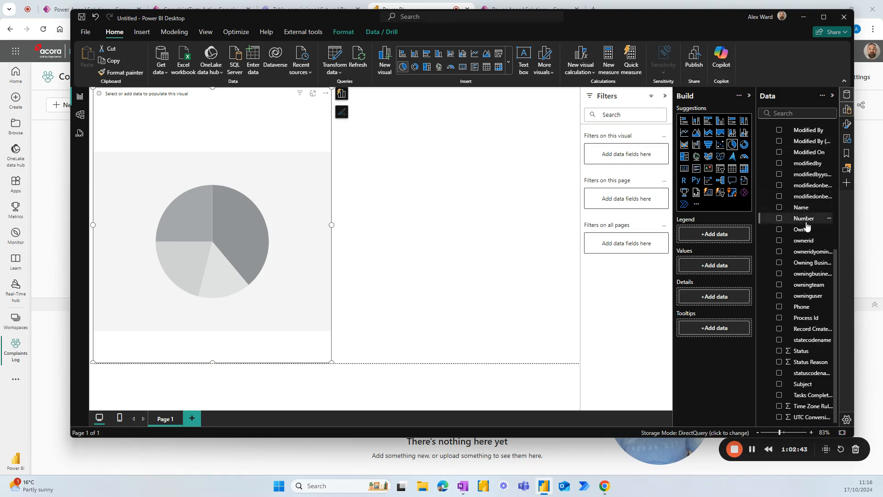
{"action": "left_click_drag", "start_coordinate": [805, 224], "coordinate": [719, 276]}
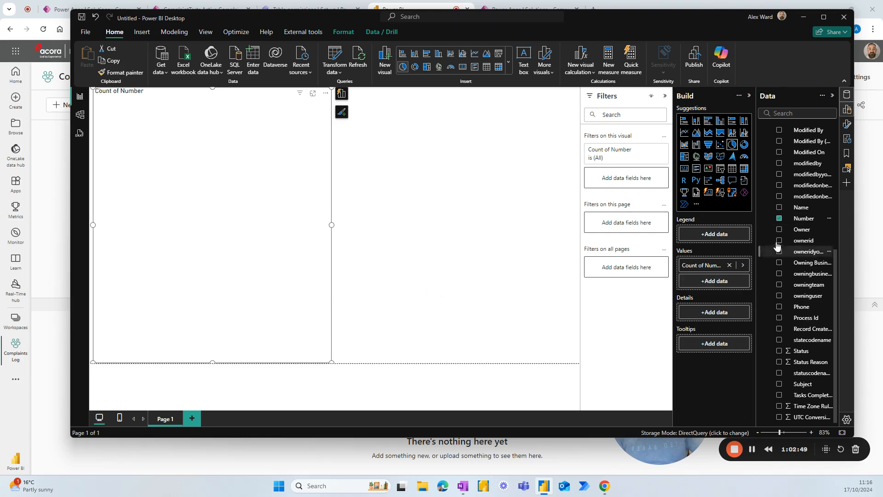
{"action": "scroll", "coordinate": [799, 216], "scroll_direction": "up", "scroll_amount": 5}
{"action": "scroll", "coordinate": [799, 216], "scroll_direction": "up", "scroll_amount": 2}
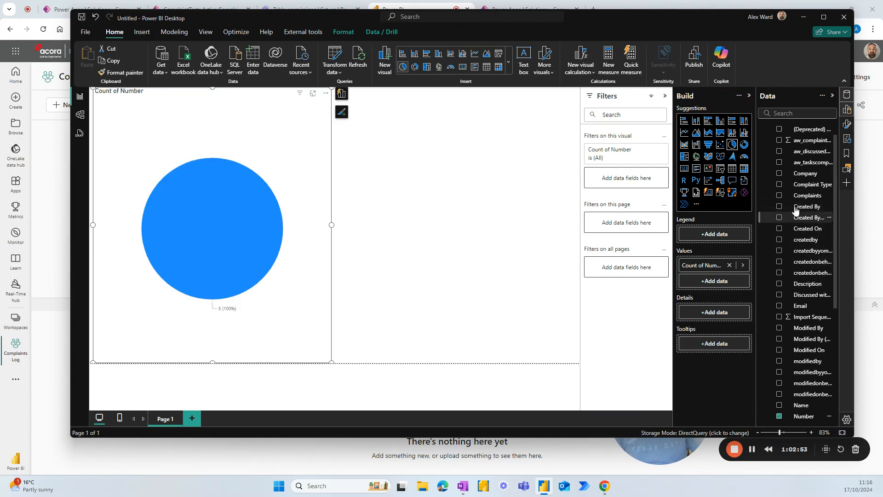
{"action": "scroll", "coordinate": [799, 201], "scroll_direction": "up", "scroll_amount": 2}
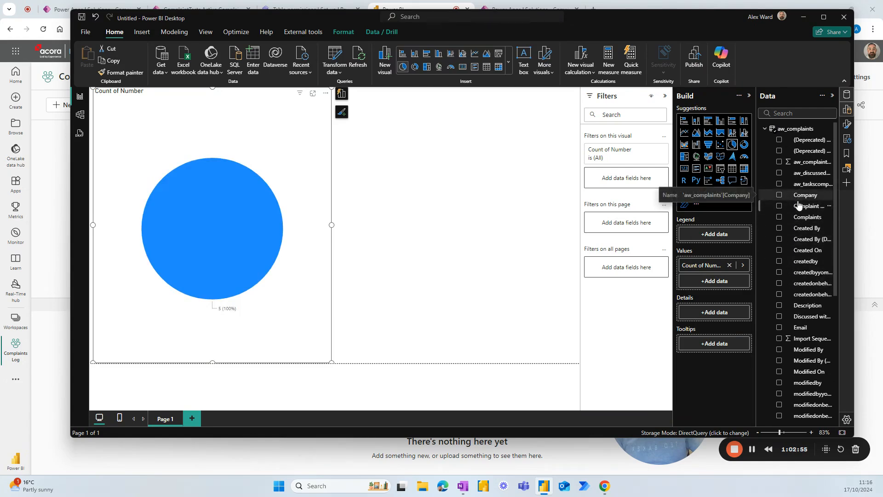
Step: Put Complaint Type then Company in the pie's Legend and test drilling down and back up
{"action": "left_click_drag", "start_coordinate": [803, 206], "coordinate": [721, 233]}
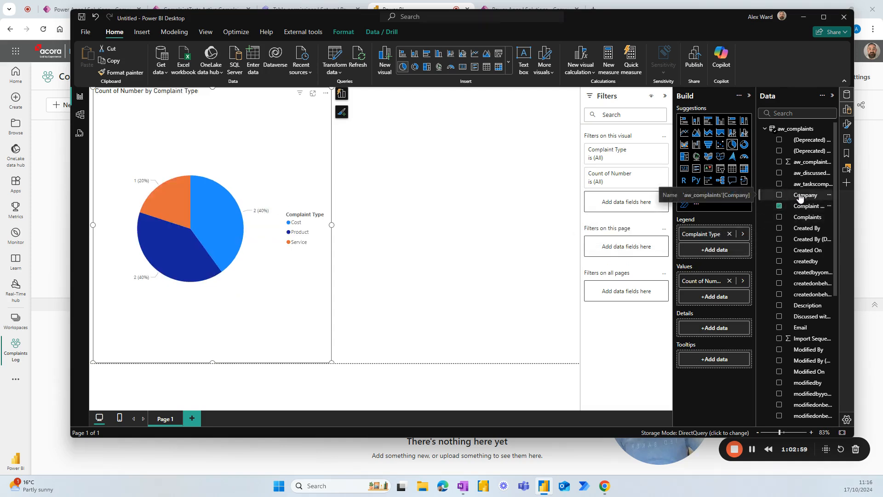
{"action": "left_click_drag", "start_coordinate": [801, 197], "coordinate": [714, 251]}
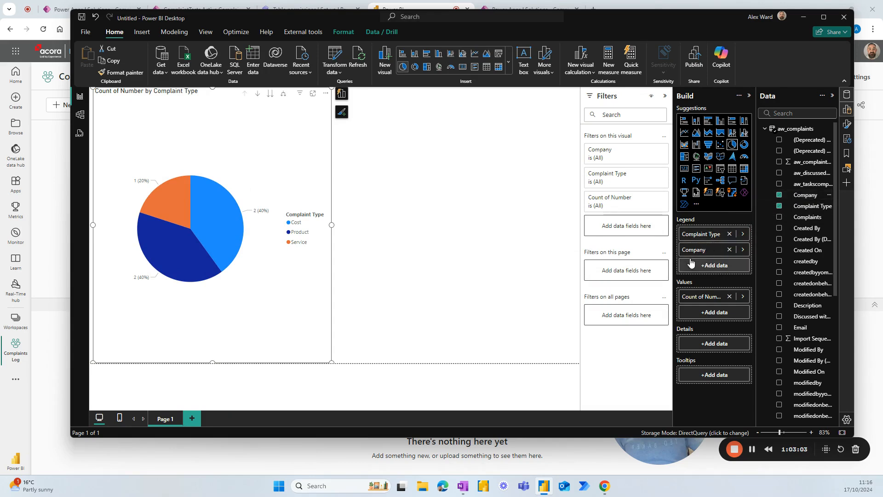
{"action": "left_click", "coordinate": [270, 93]}
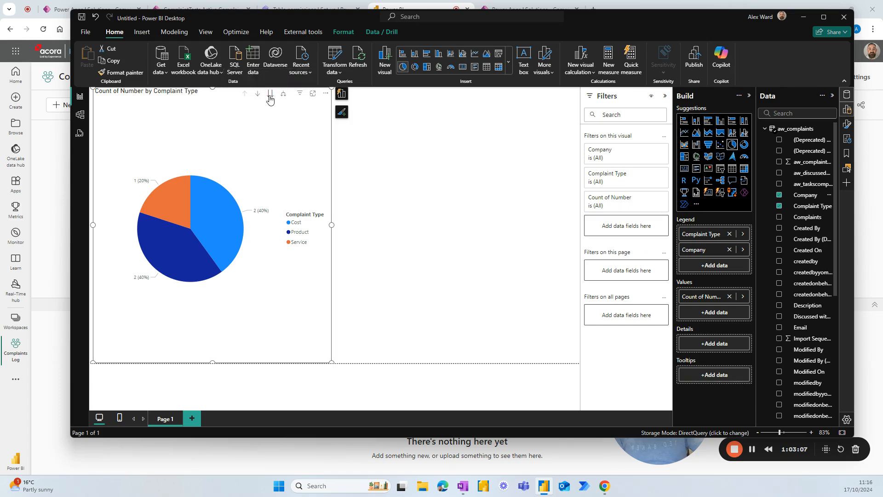
{"action": "left_click", "coordinate": [245, 94]}
Step: Rename the page to Active Tickets and add Company as a page-level filter
{"action": "double_click", "coordinate": [166, 420]}
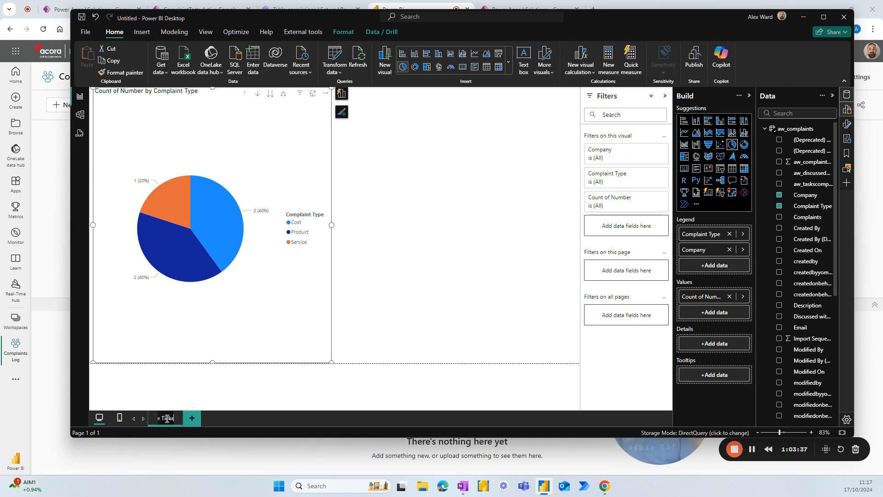
{"action": "key", "text": "Return"}
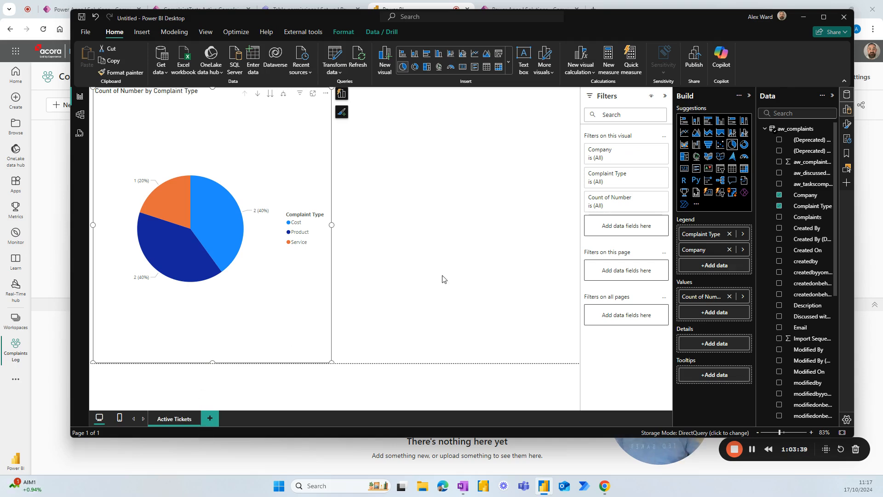
{"action": "left_click", "coordinate": [386, 232]}
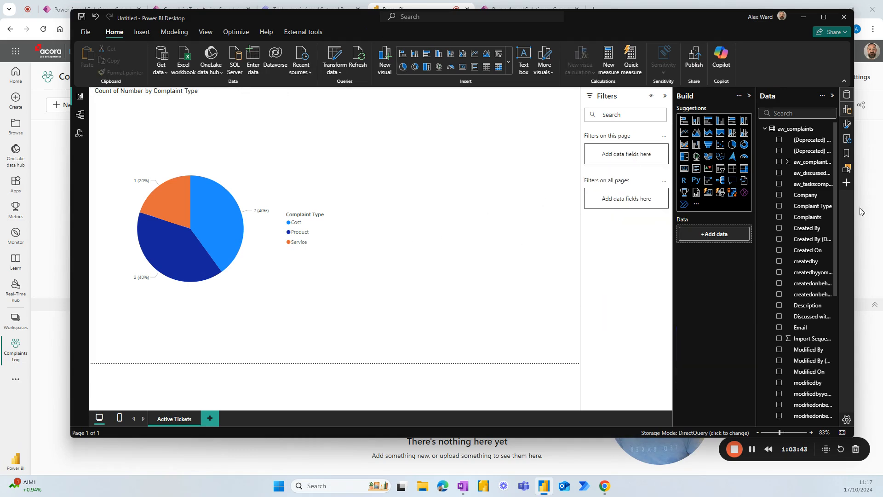
{"action": "scroll", "coordinate": [805, 225], "scroll_direction": "down", "scroll_amount": 2}
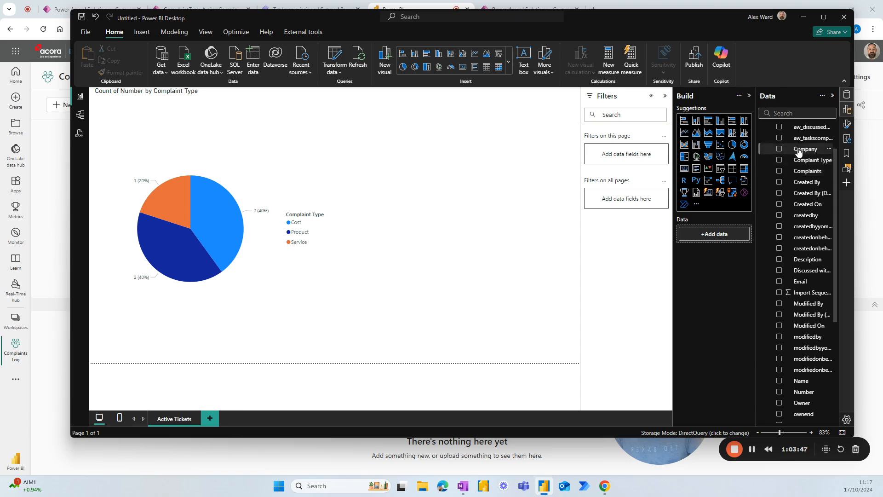
{"action": "left_click_drag", "start_coordinate": [803, 148], "coordinate": [629, 156]}
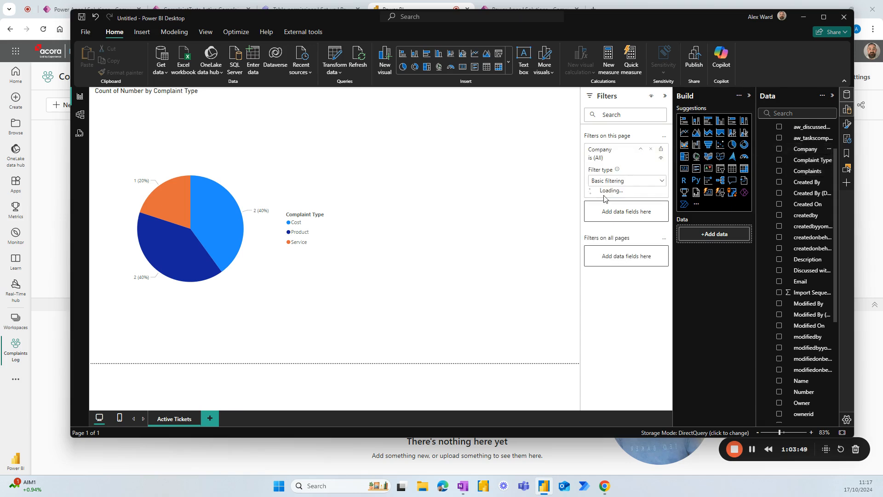
{"action": "left_click", "coordinate": [641, 151]}
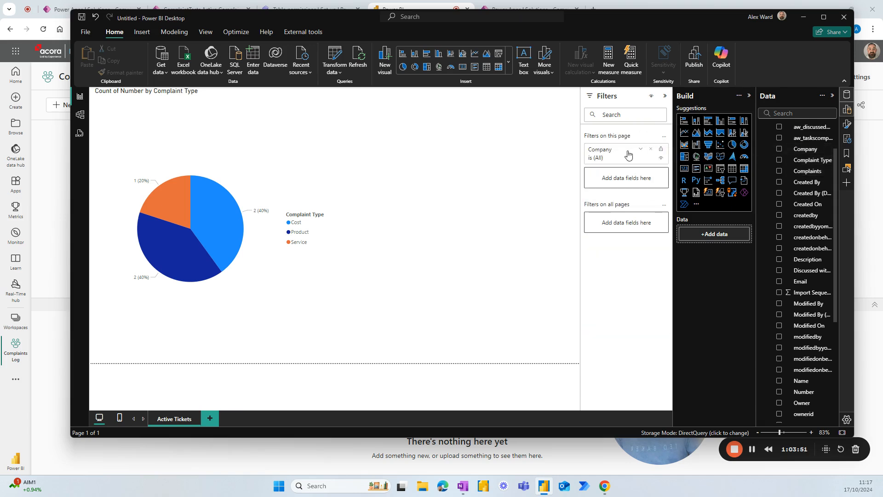
Step: Add a statecodename page filter set to Active and hide it from viewers
{"action": "scroll", "coordinate": [789, 232], "scroll_direction": "down", "scroll_amount": 1}
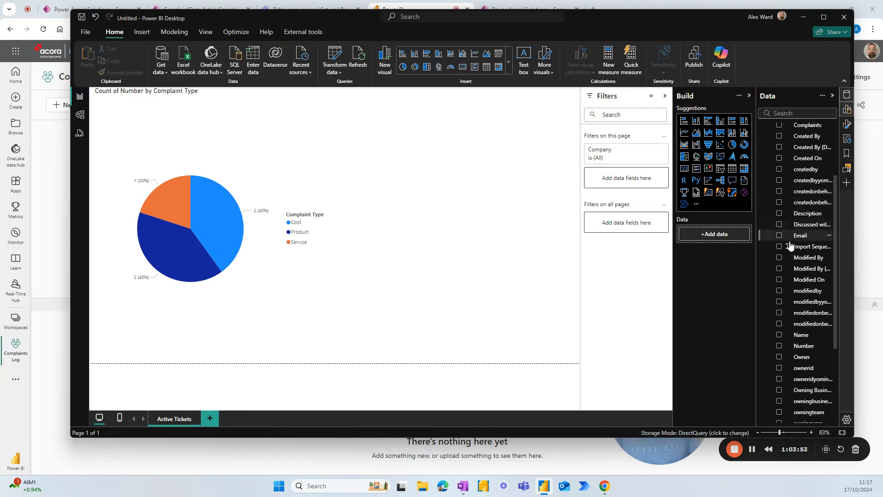
{"action": "scroll", "coordinate": [788, 244], "scroll_direction": "down", "scroll_amount": 2}
{"action": "scroll", "coordinate": [788, 249], "scroll_direction": "down", "scroll_amount": 1}
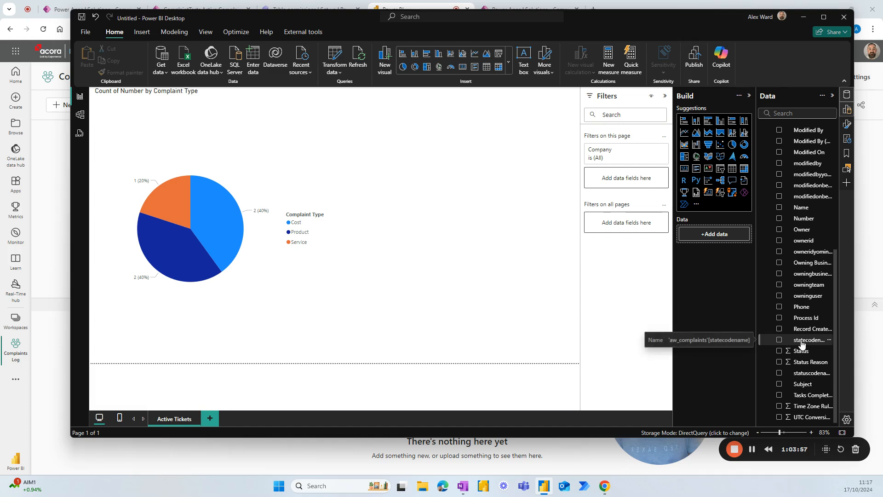
{"action": "left_click_drag", "start_coordinate": [801, 344], "coordinate": [634, 181]}
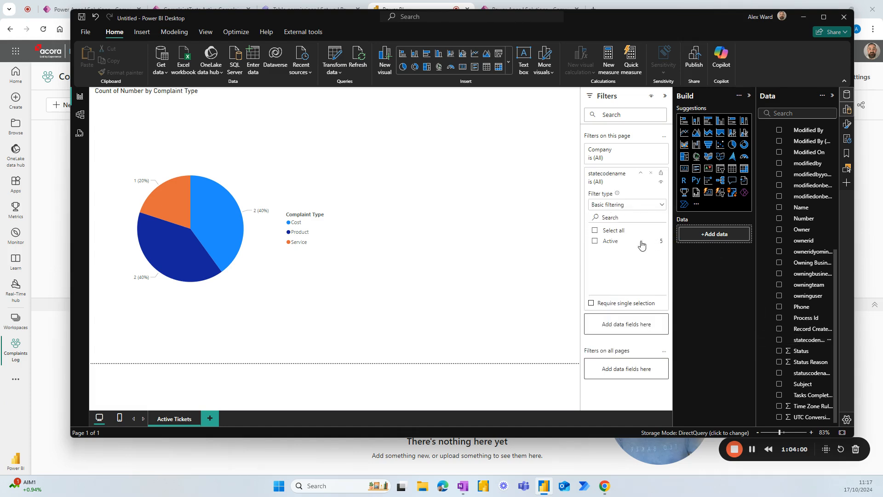
{"action": "left_click", "coordinate": [594, 241]}
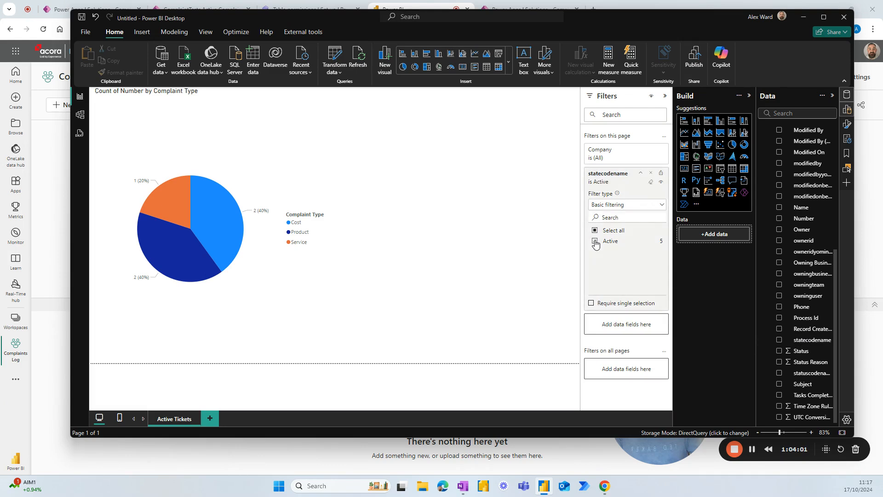
{"action": "left_click", "coordinate": [661, 181]}
Step: Add a bar chart showing Count of Number, broken down by statuscodename on the Y-axis
{"action": "left_click", "coordinate": [708, 120]}
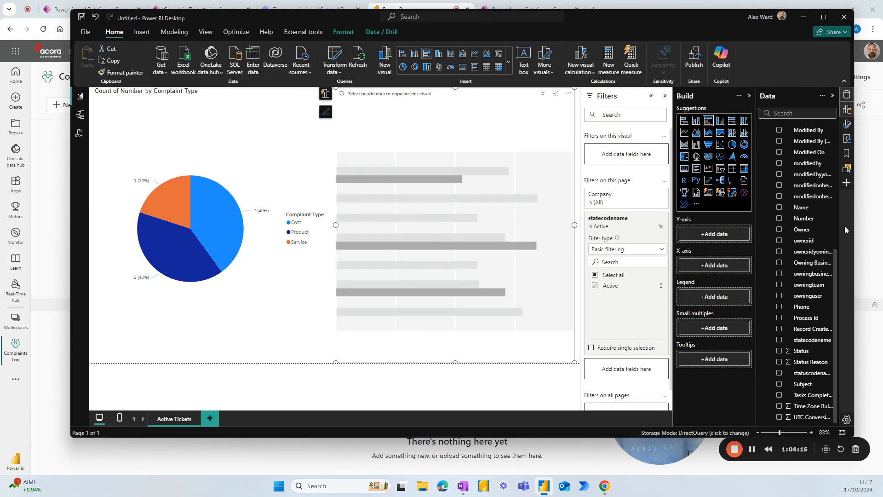
{"action": "scroll", "coordinate": [798, 276], "scroll_direction": "up", "scroll_amount": 3}
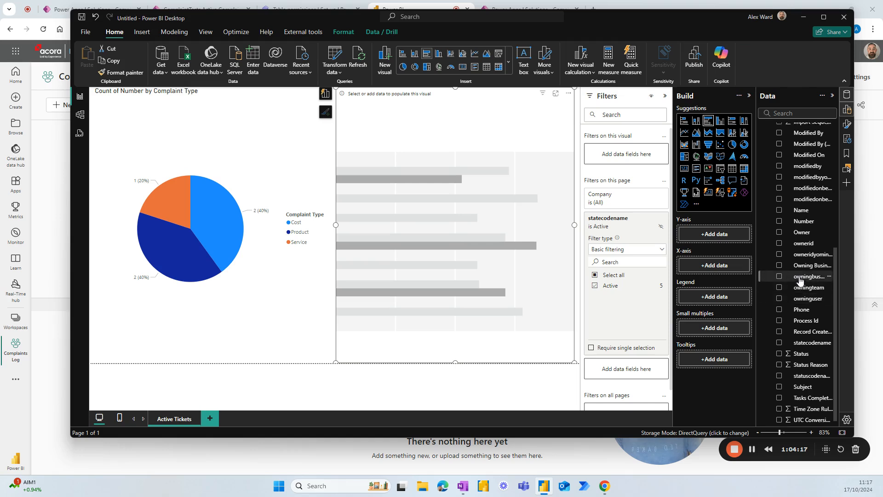
{"action": "left_click_drag", "start_coordinate": [803, 265], "coordinate": [713, 267]}
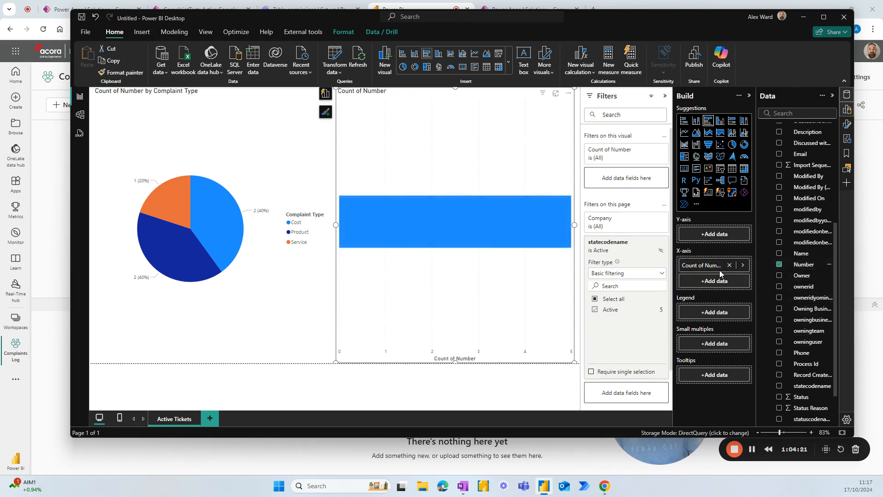
{"action": "scroll", "coordinate": [801, 211], "scroll_direction": "up", "scroll_amount": 4}
{"action": "scroll", "coordinate": [801, 211], "scroll_direction": "up", "scroll_amount": 2}
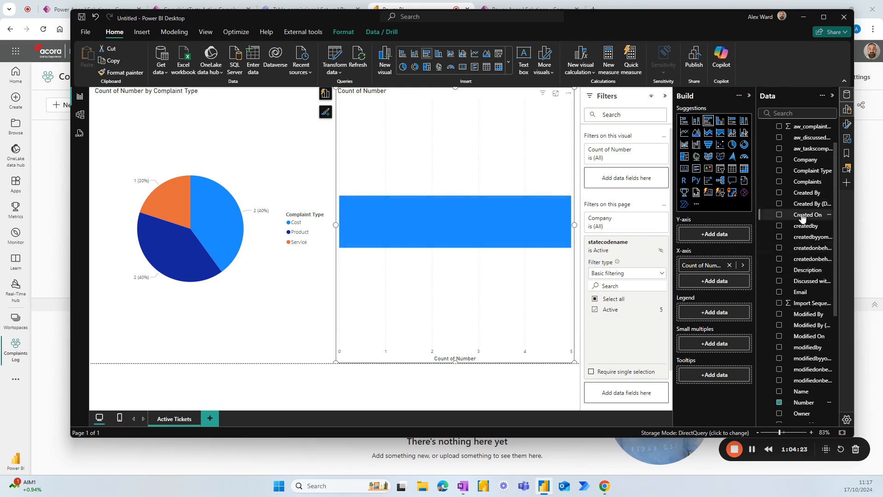
{"action": "scroll", "coordinate": [801, 239], "scroll_direction": "down", "scroll_amount": 8}
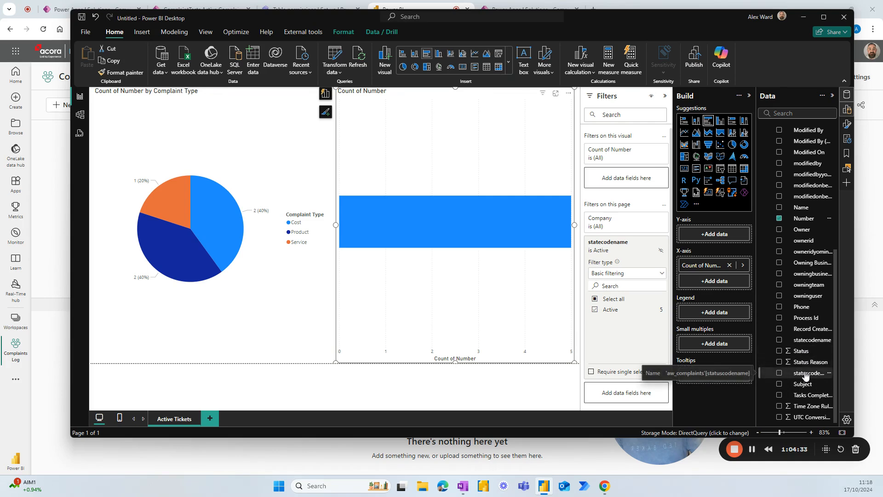
{"action": "left_click_drag", "start_coordinate": [805, 376], "coordinate": [723, 237]}
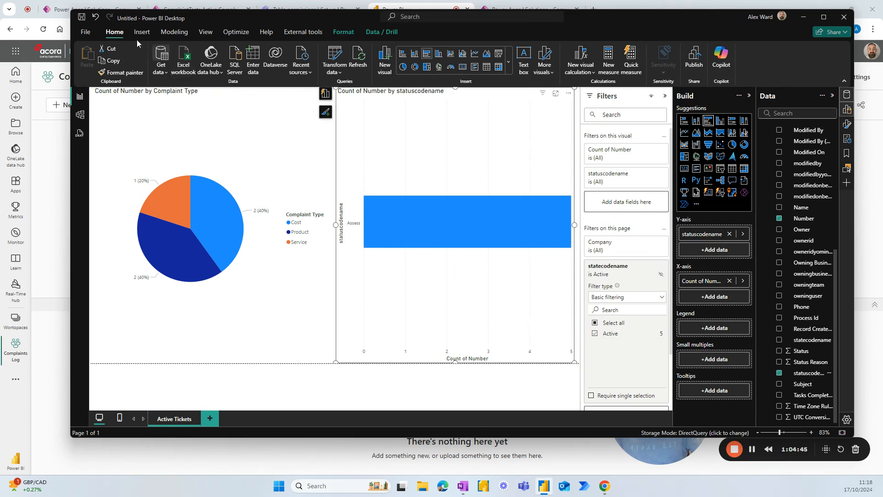
Step: Save the report as ComplaintsTrackerDashboard
{"action": "left_click", "coordinate": [82, 19]}
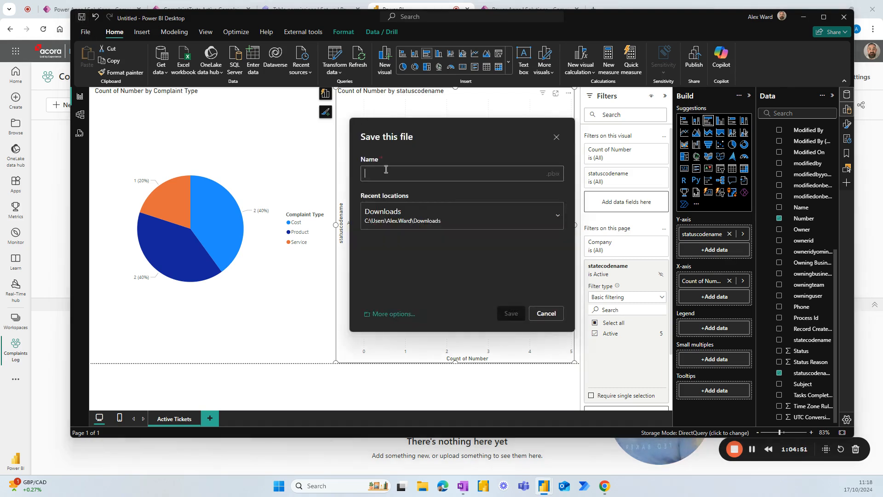
{"action": "type", "text": "Complaints"}
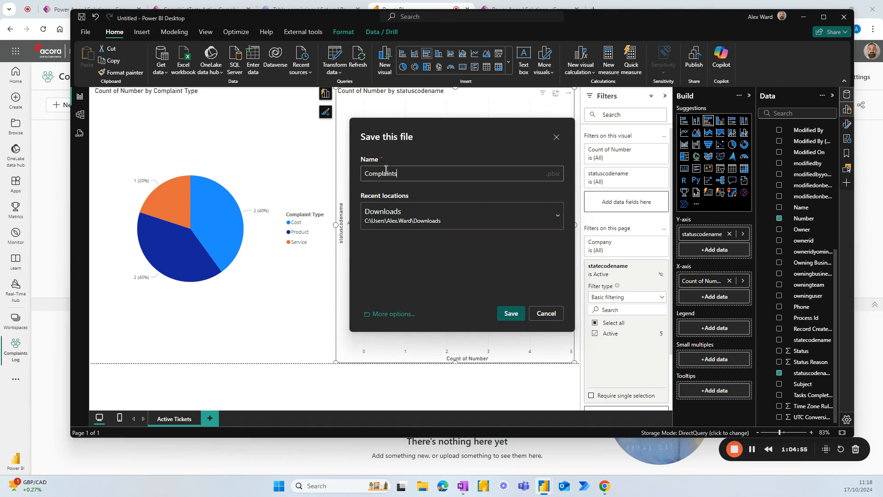
{"action": "type", "text": "TrackerDashboard"}
{"action": "left_click", "coordinate": [511, 314]}
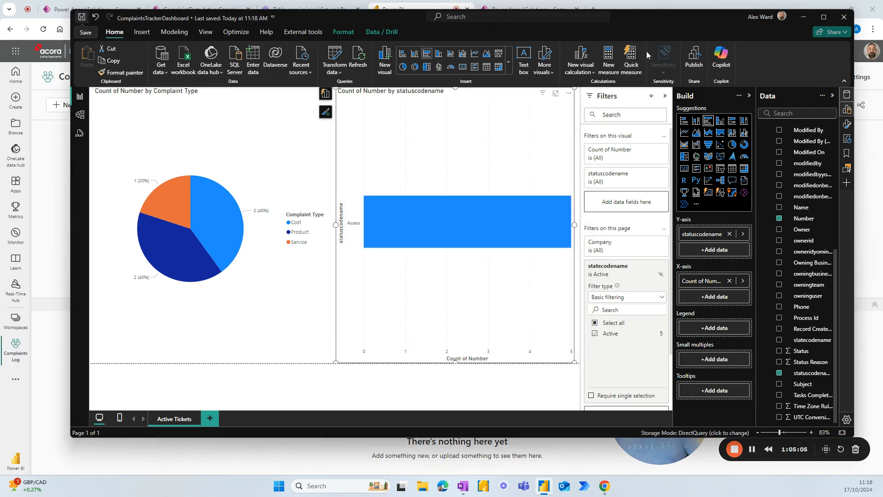
Step: Publish the report to the Complaints Log workspace, then close Power BI Desktop, saving changes
{"action": "left_click", "coordinate": [694, 57]}
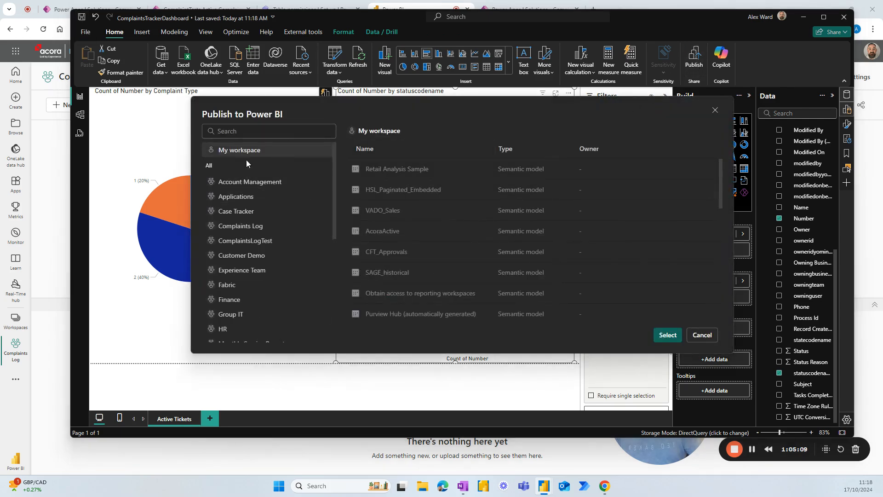
{"action": "left_click", "coordinate": [247, 225]}
{"action": "left_click", "coordinate": [664, 335]}
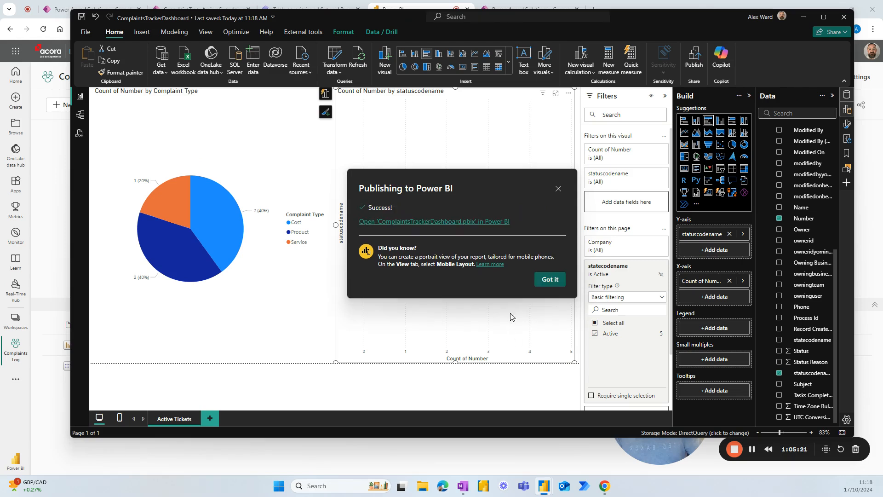
{"action": "left_click", "coordinate": [552, 282]}
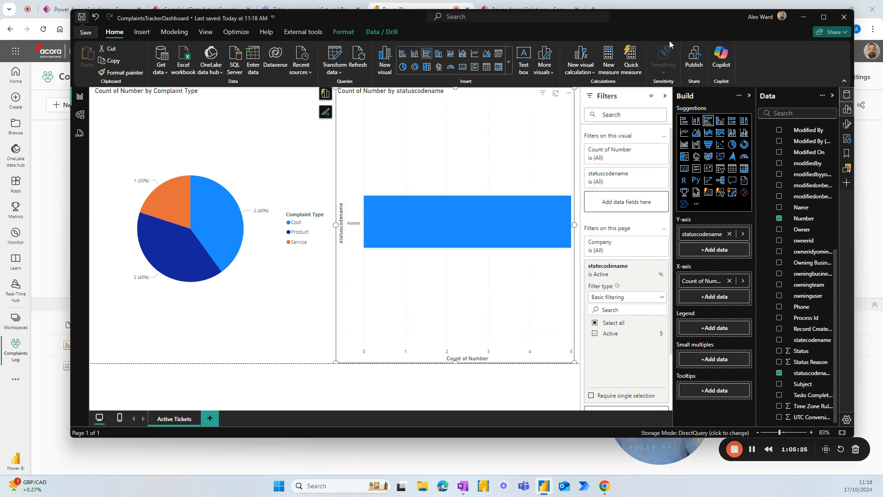
{"action": "left_click", "coordinate": [841, 18]}
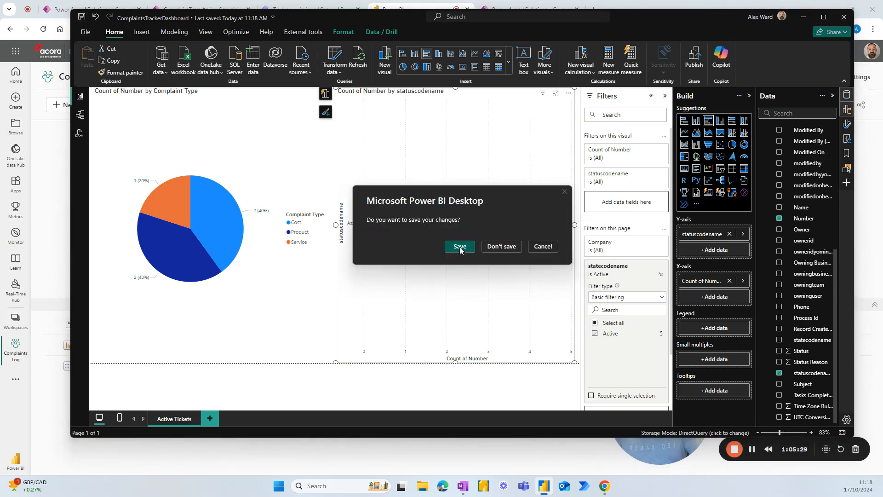
{"action": "left_click", "coordinate": [459, 246]}
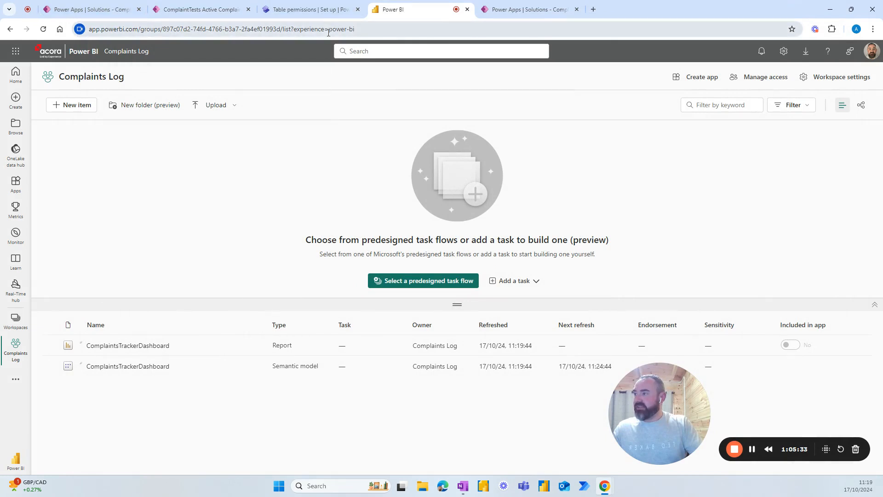
Step: Reload the workspace and open the ComplaintsTrackerDashboard semantic model's settings
{"action": "left_click", "coordinate": [330, 29]}
{"action": "key", "text": "Return"}
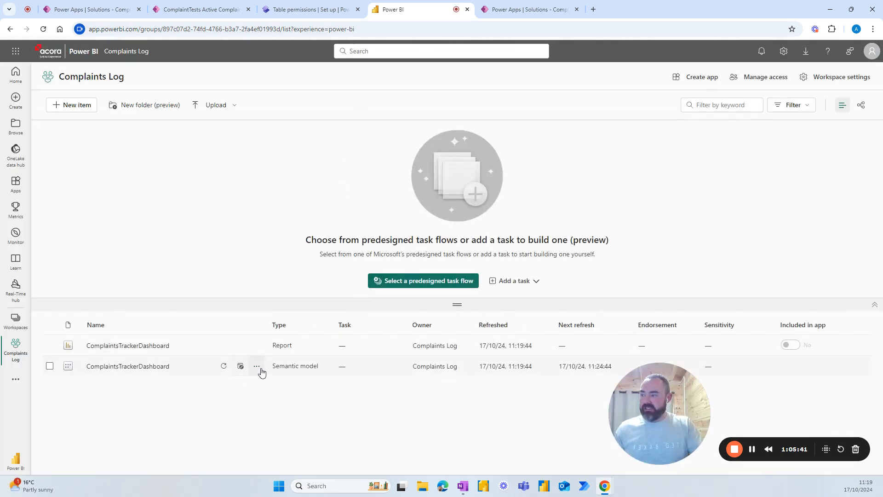
{"action": "left_click", "coordinate": [257, 367]}
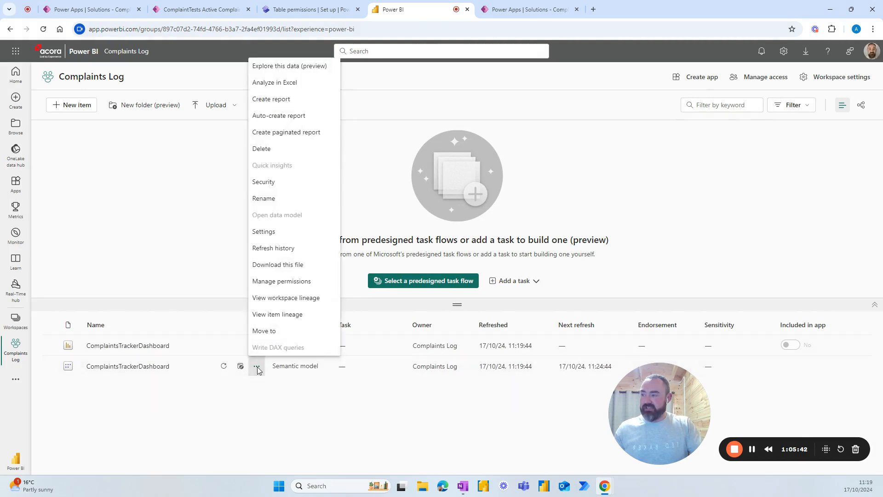
{"action": "left_click", "coordinate": [270, 232]}
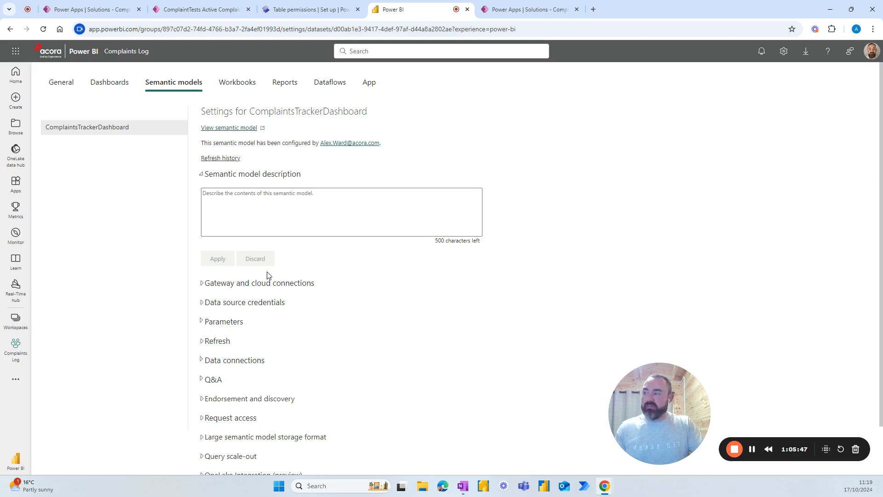
Step: Sign in the CommonDataService data source credentials with OAuth2 and return to the Complaint Tracker solution
{"action": "left_click", "coordinate": [204, 343]}
{"action": "left_click", "coordinate": [201, 340]}
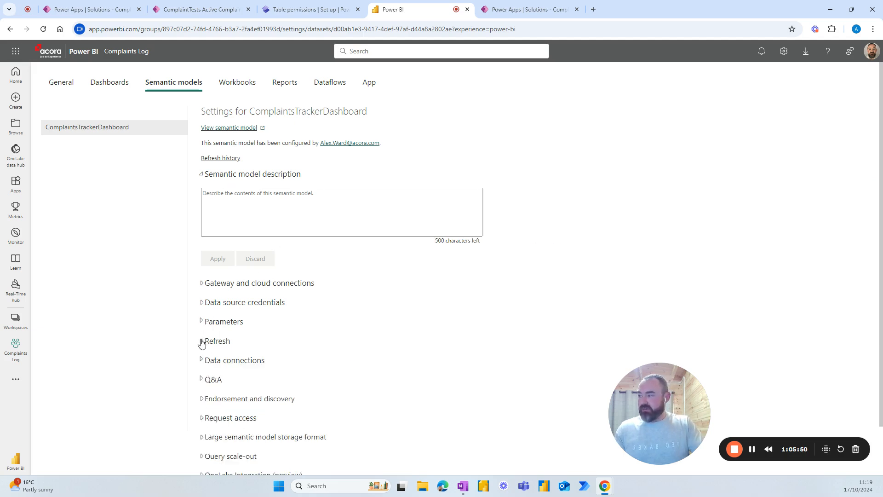
{"action": "left_click", "coordinate": [204, 305]}
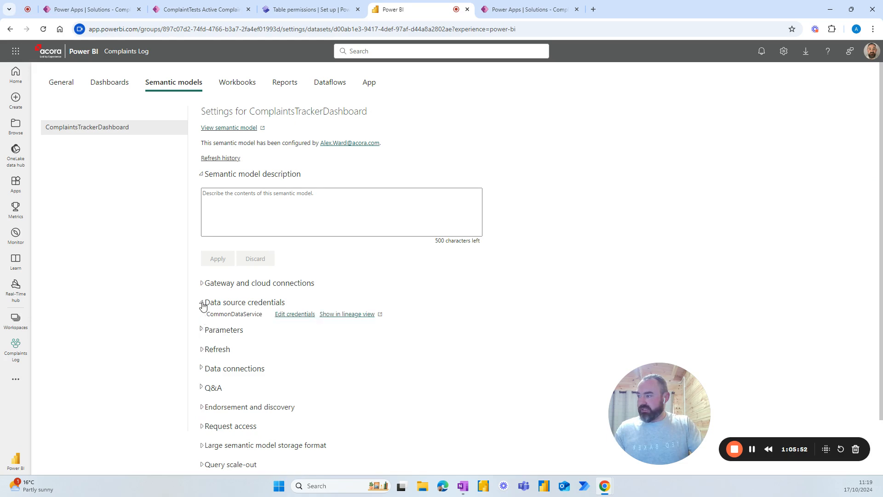
{"action": "left_click", "coordinate": [294, 315]}
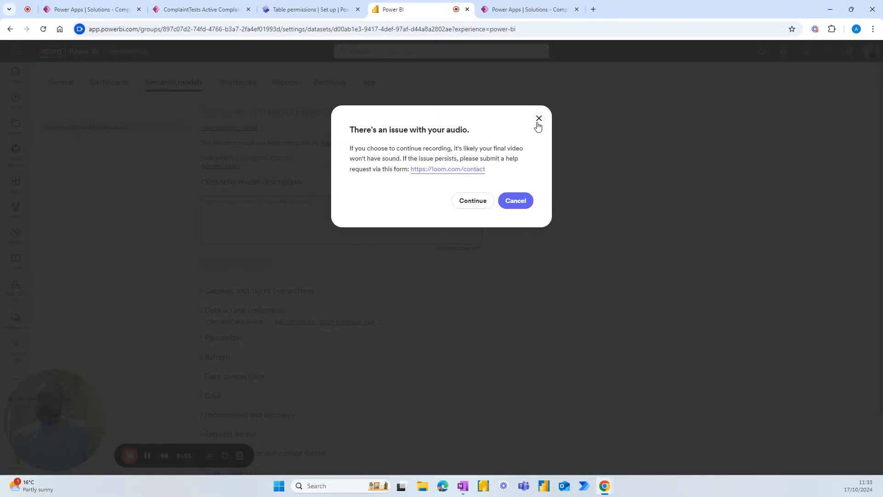
{"action": "left_click", "coordinate": [538, 119]}
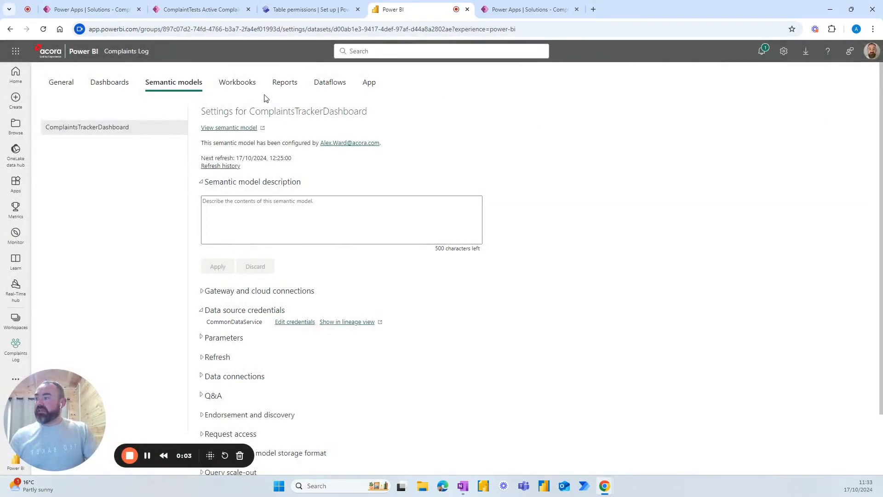
{"action": "left_click", "coordinate": [97, 11]}
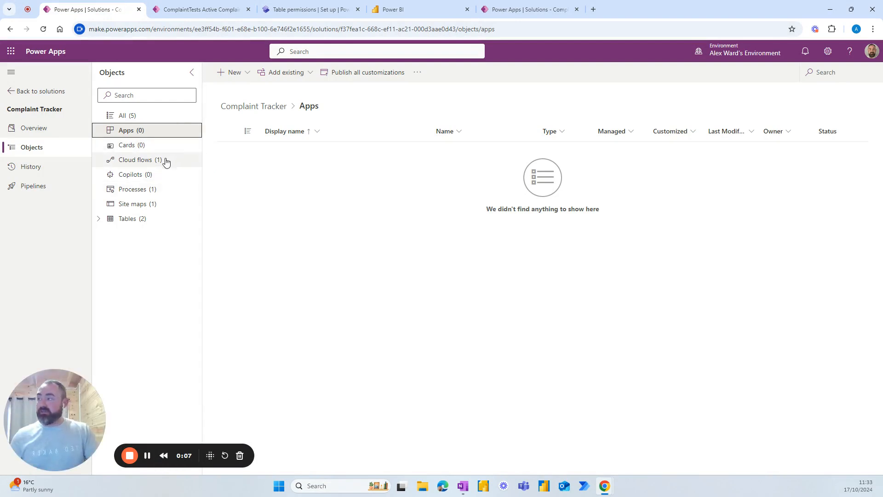
Step: Start a Power BI embedded dashboard named Complaints Dashboard, allowing reports from outside this environment
{"action": "left_click", "coordinate": [236, 73]}
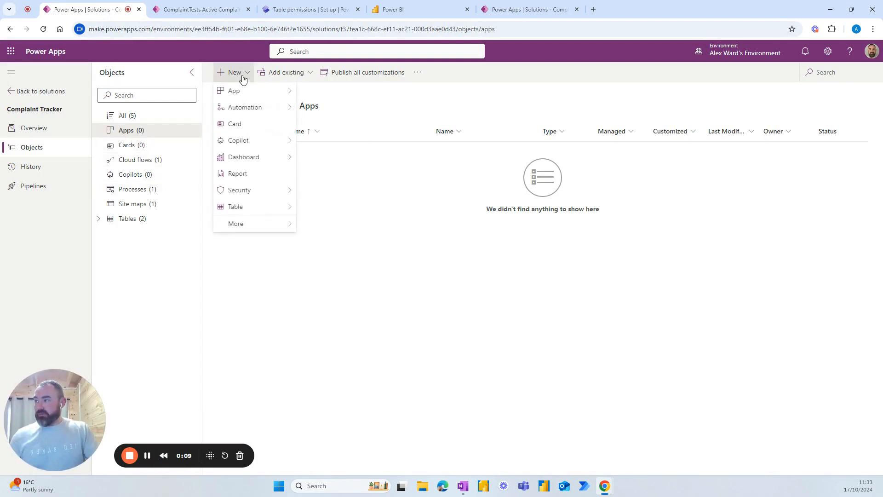
{"action": "mouse_move", "coordinate": [253, 160]}
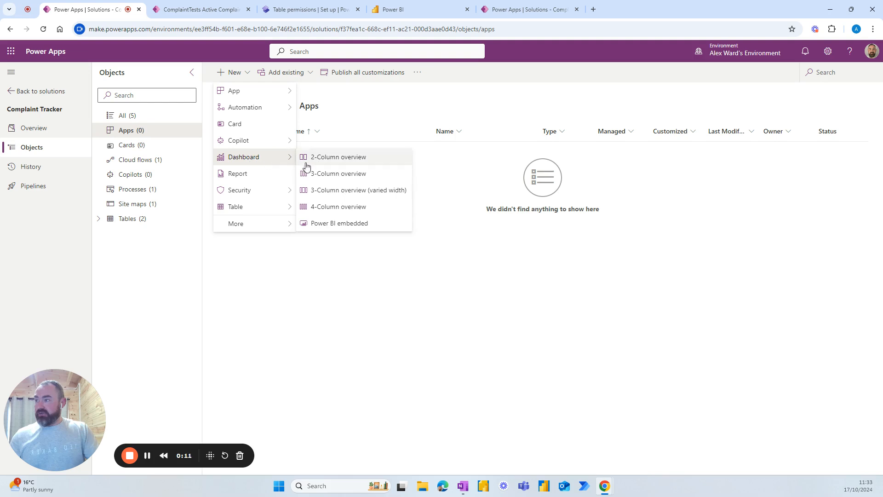
{"action": "left_click", "coordinate": [328, 224]}
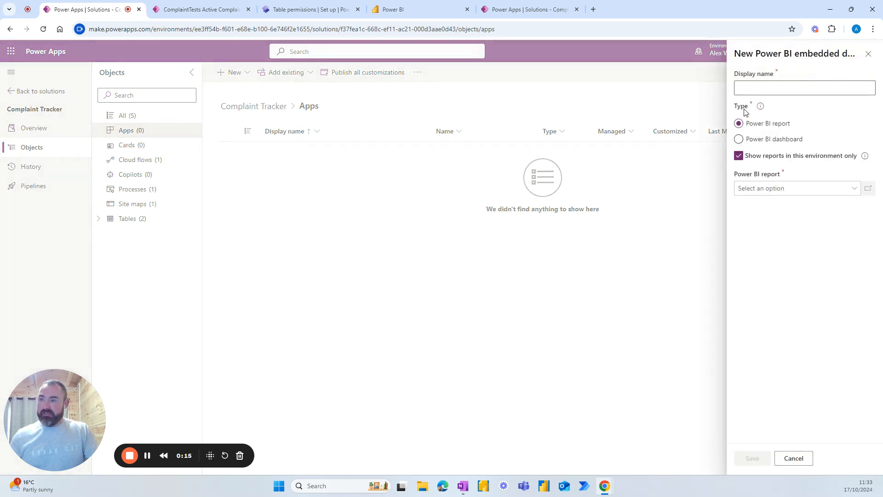
{"action": "left_click", "coordinate": [750, 89]}
{"action": "type", "text": "Complaints Dashboard"}
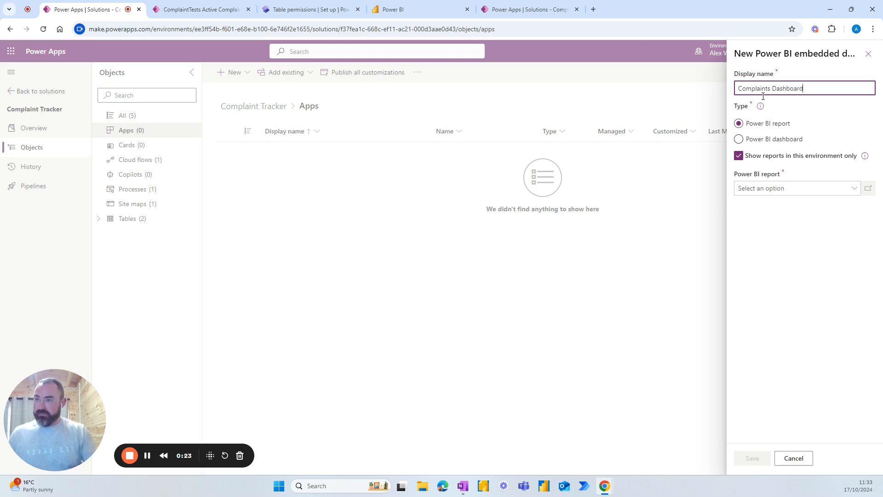
{"action": "left_click", "coordinate": [740, 156]}
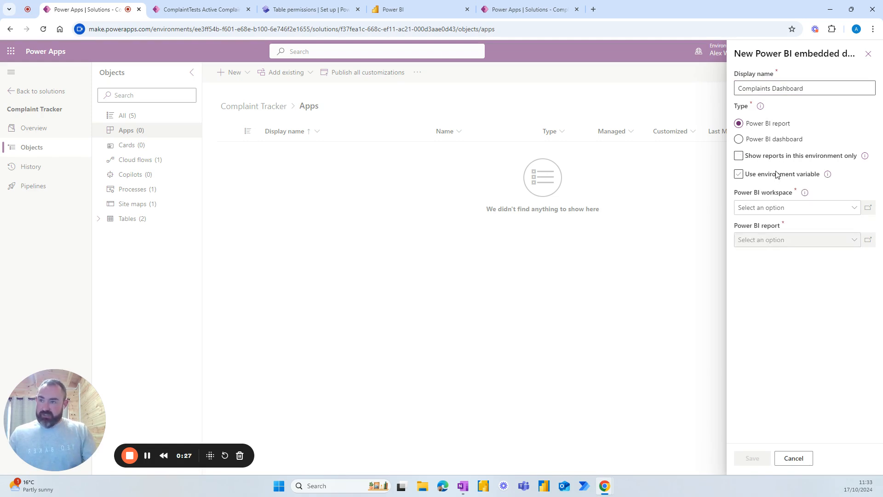
Step: Choose the Complaints Log workspace and ComplaintsTrackerDashboard report, and save the dashboard
{"action": "left_click", "coordinate": [795, 213]}
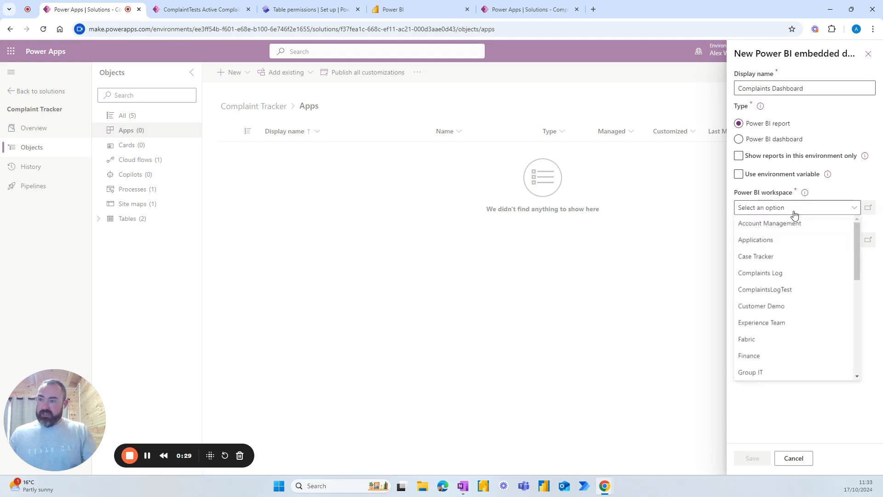
{"action": "left_click", "coordinate": [775, 272]}
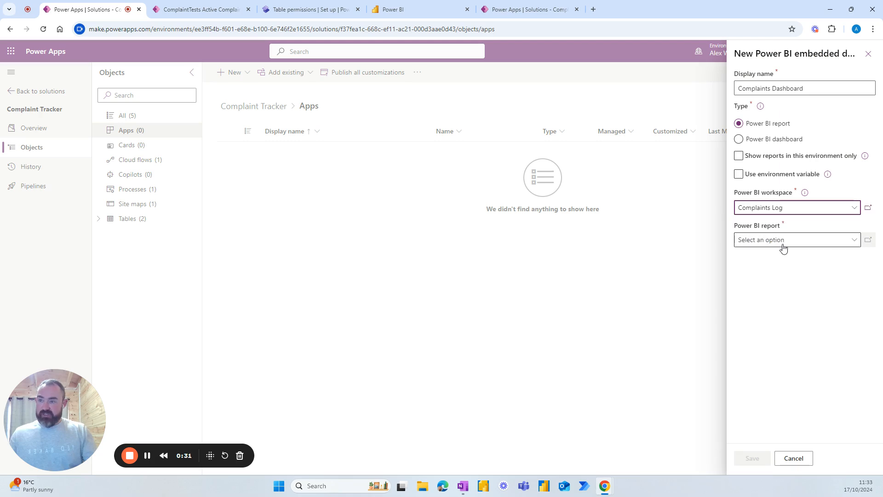
{"action": "left_click", "coordinate": [783, 244]}
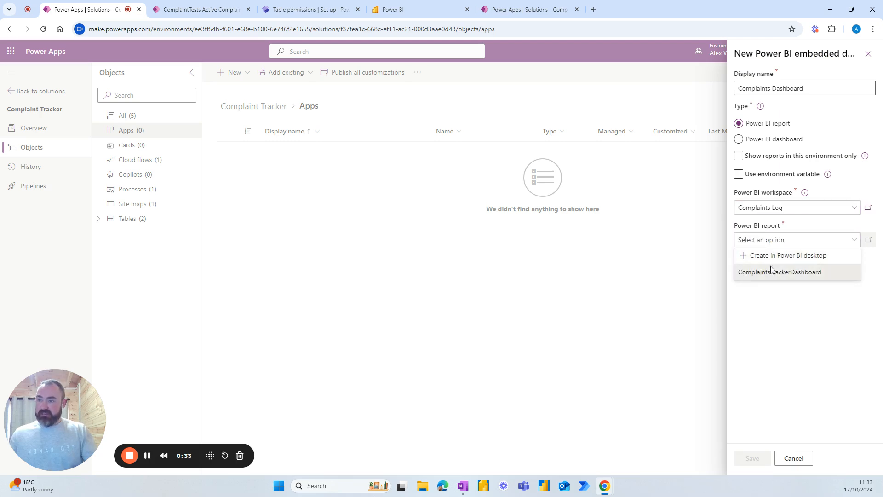
{"action": "left_click", "coordinate": [771, 271]}
{"action": "left_click", "coordinate": [753, 458]}
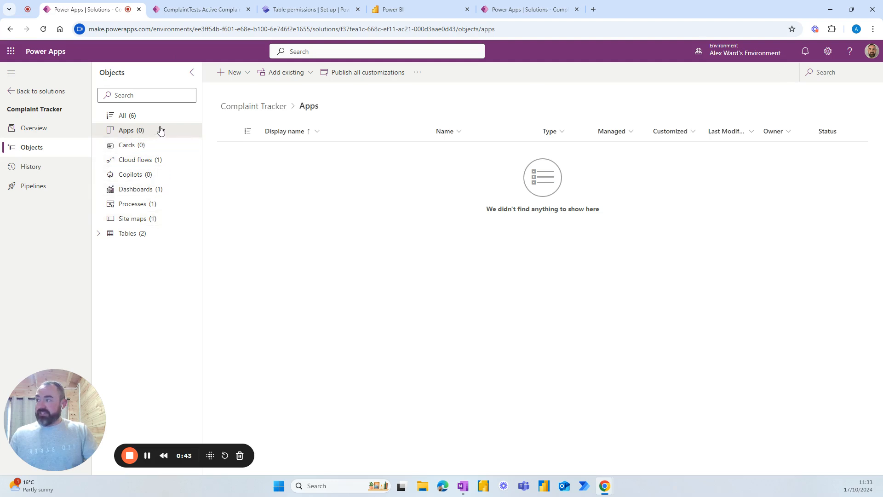
Step: Create a model-driven app named 'Complaints' with the description 'Track complaints'
{"action": "left_click", "coordinate": [235, 73]}
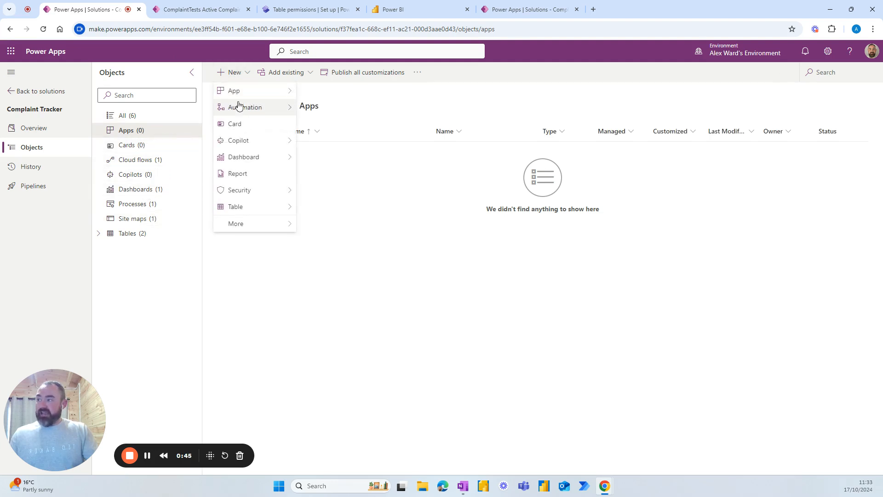
{"action": "mouse_move", "coordinate": [259, 96]}
{"action": "left_click", "coordinate": [322, 106]}
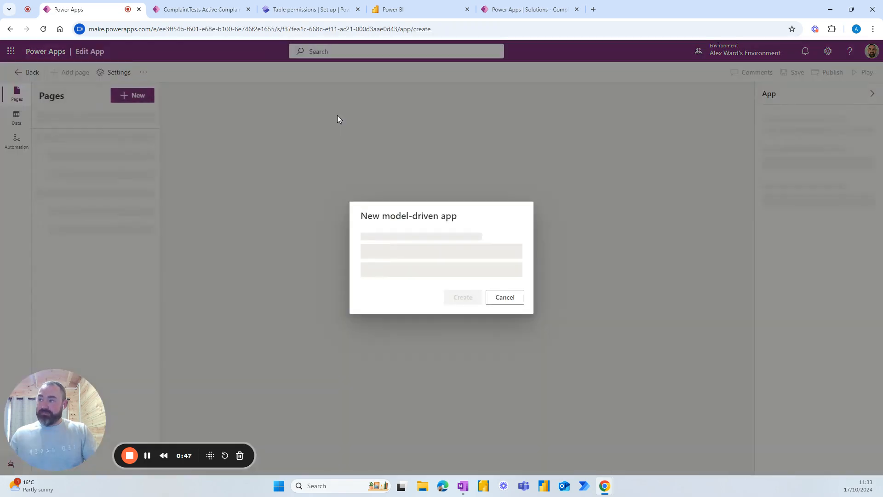
{"action": "type", "text": "Co"}
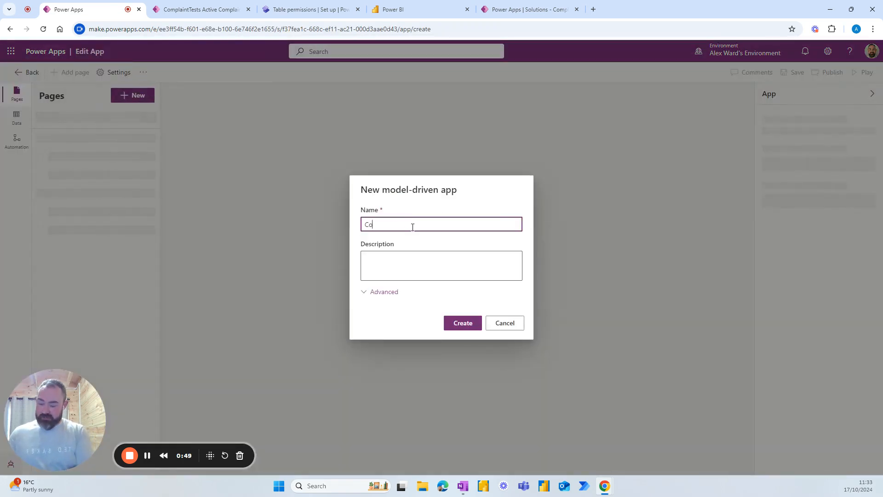
{"action": "type", "text": "mplain"}
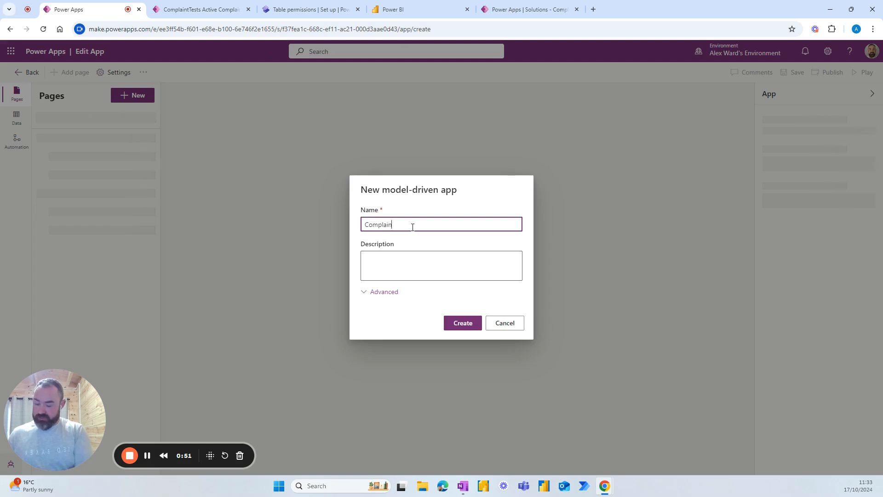
{"action": "type", "text": "ts"}
{"action": "left_click", "coordinate": [403, 264]}
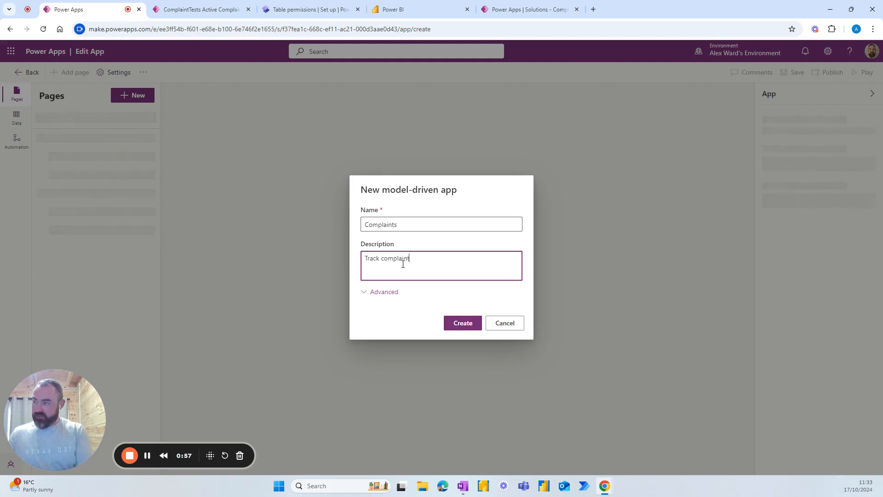
{"action": "left_click", "coordinate": [463, 324]}
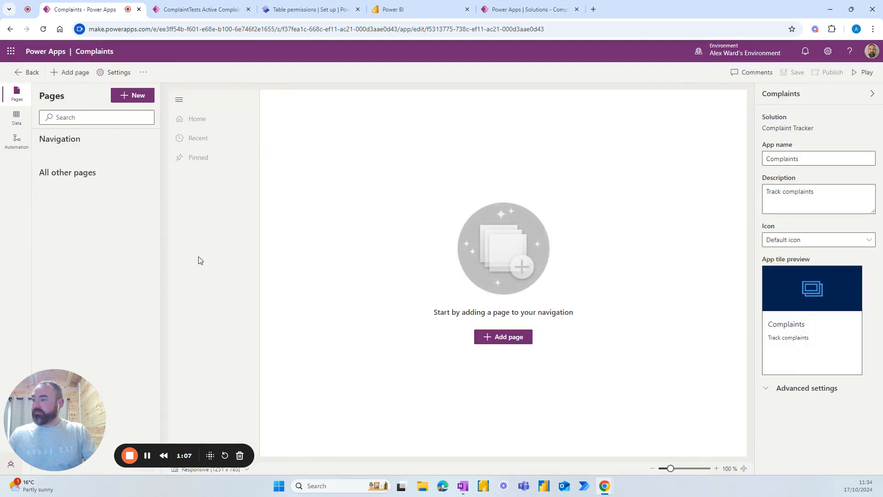
Step: Add a dashboard page, filtered to Power BI dashboards, using Complaints Dashboard
{"action": "left_click", "coordinate": [126, 100]}
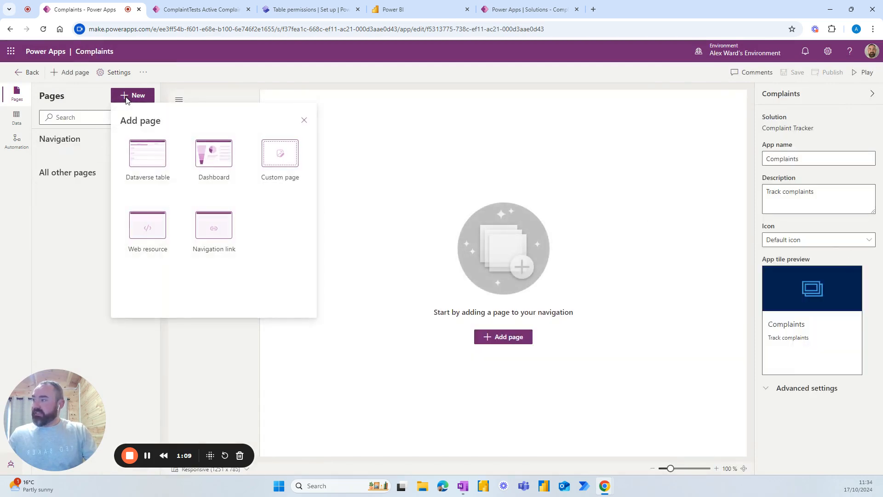
{"action": "left_click", "coordinate": [213, 171]}
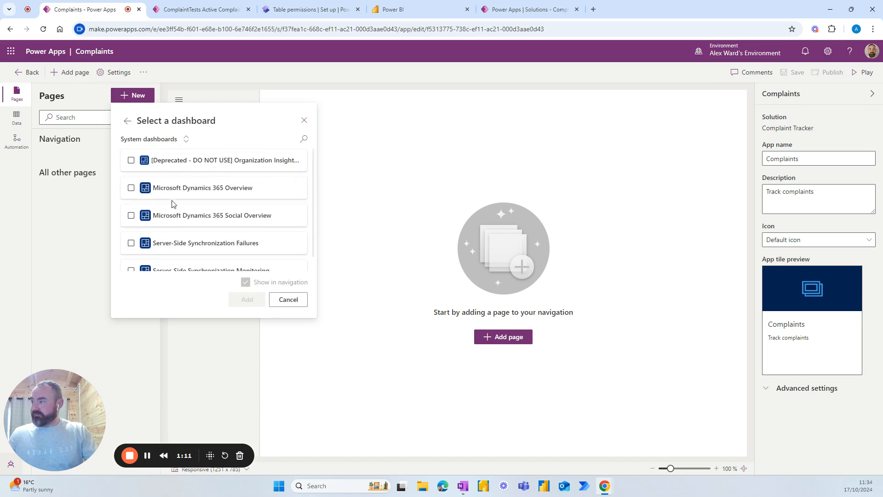
{"action": "left_click", "coordinate": [163, 139]}
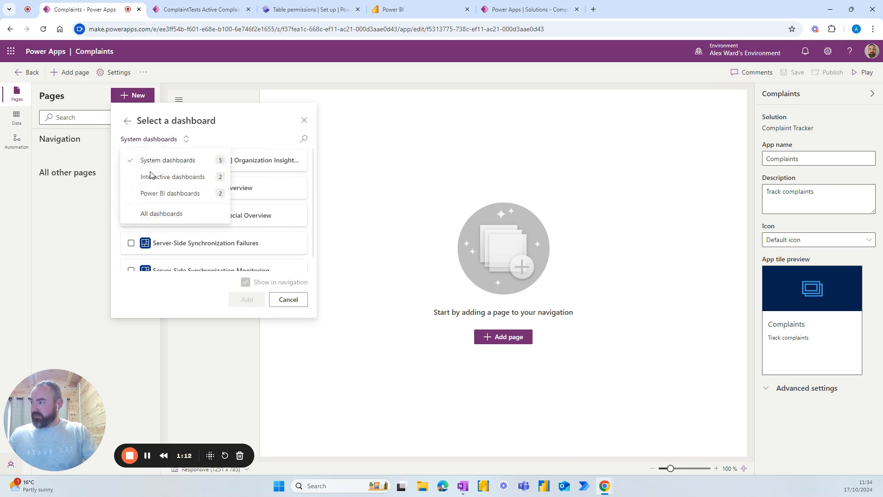
{"action": "left_click", "coordinate": [159, 194]}
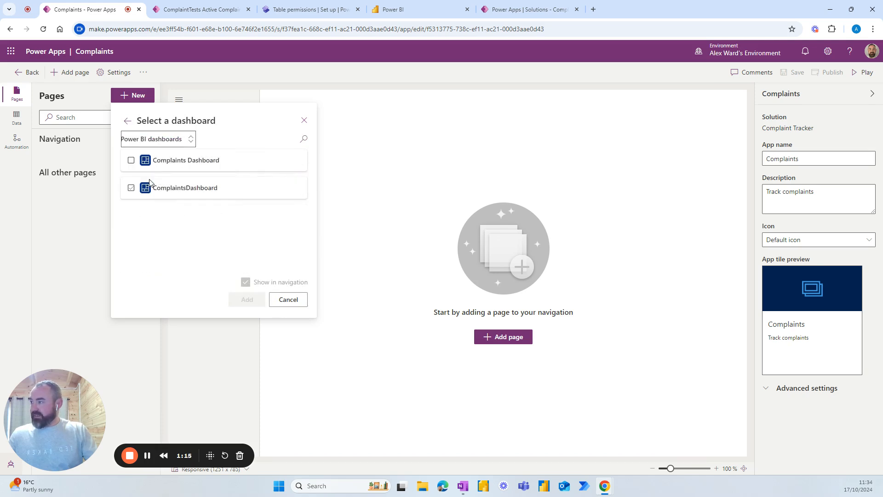
{"action": "left_click", "coordinate": [131, 161]}
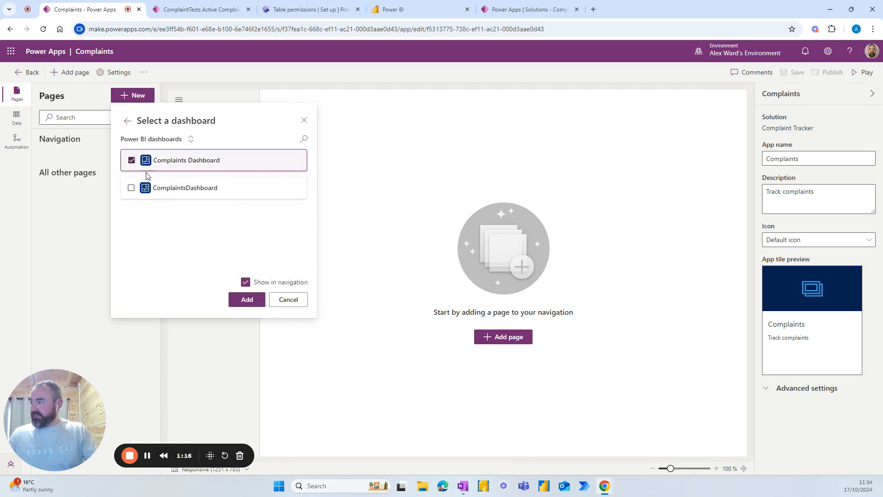
{"action": "left_click", "coordinate": [246, 302]}
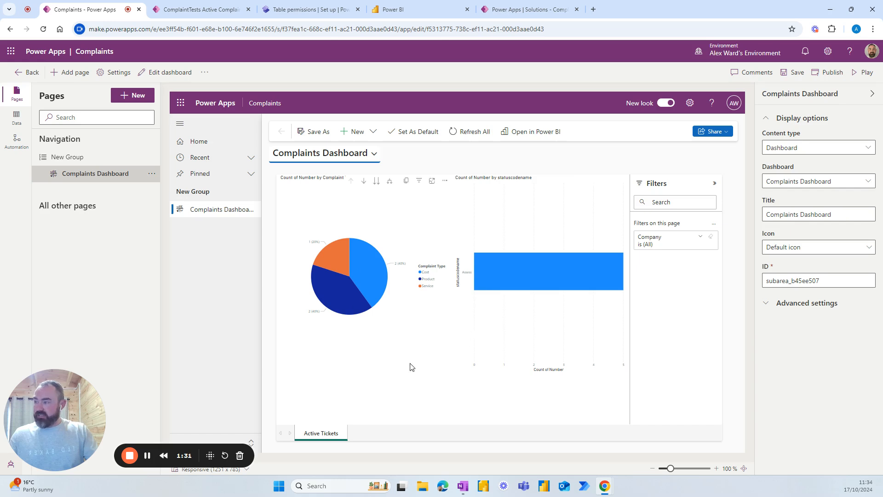
Step: Add the Complaints Dataverse table page, then expand and collapse complaint COM0001 to preview it
{"action": "left_click", "coordinate": [128, 99]}
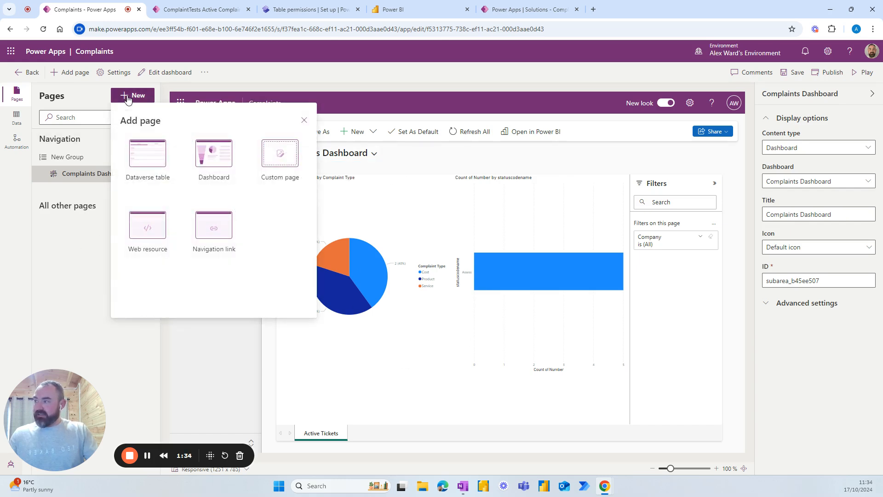
{"action": "left_click", "coordinate": [148, 159]}
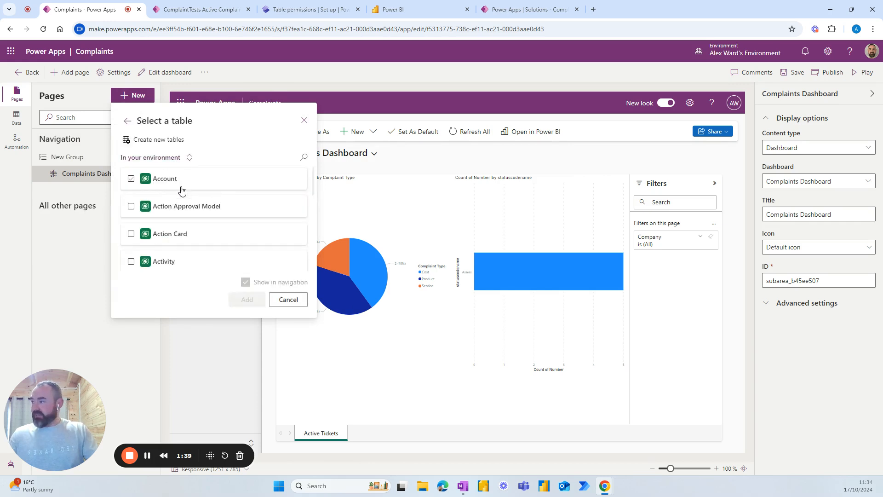
{"action": "left_click", "coordinate": [305, 160]}
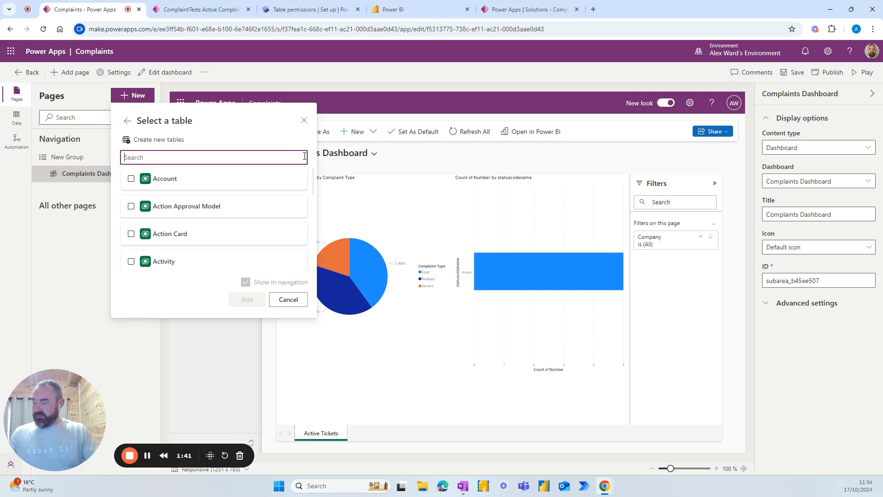
{"action": "type", "text": "compla"}
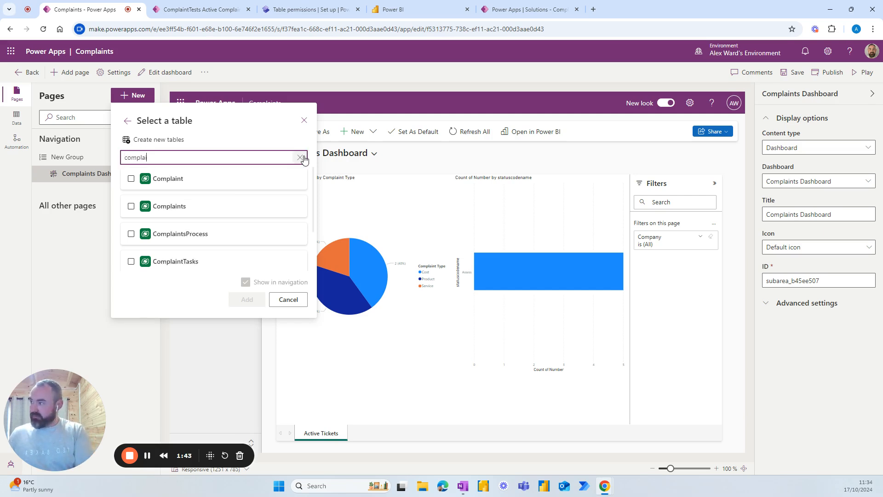
{"action": "left_click", "coordinate": [131, 207]}
{"action": "left_click", "coordinate": [243, 300]}
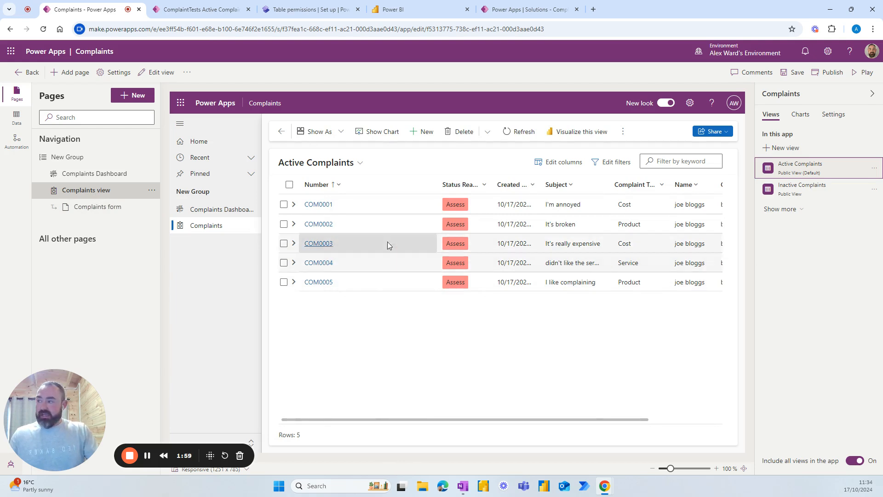
{"action": "left_click", "coordinate": [293, 204]}
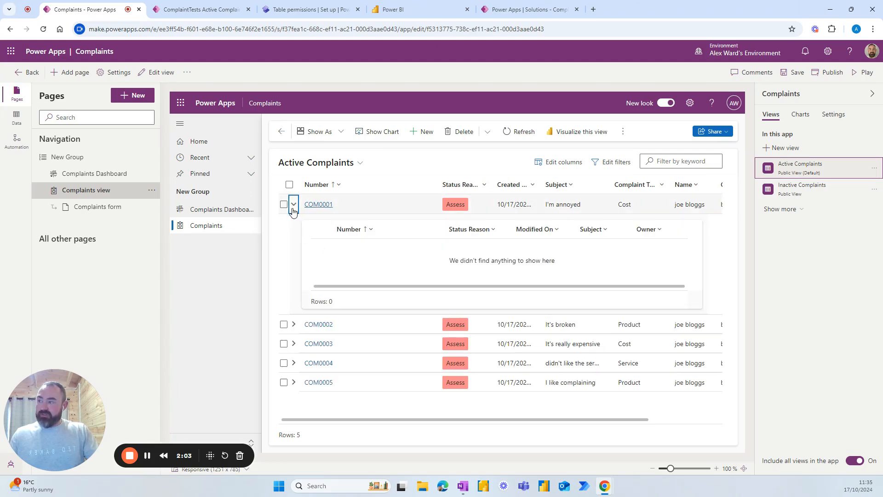
{"action": "left_click", "coordinate": [294, 205]}
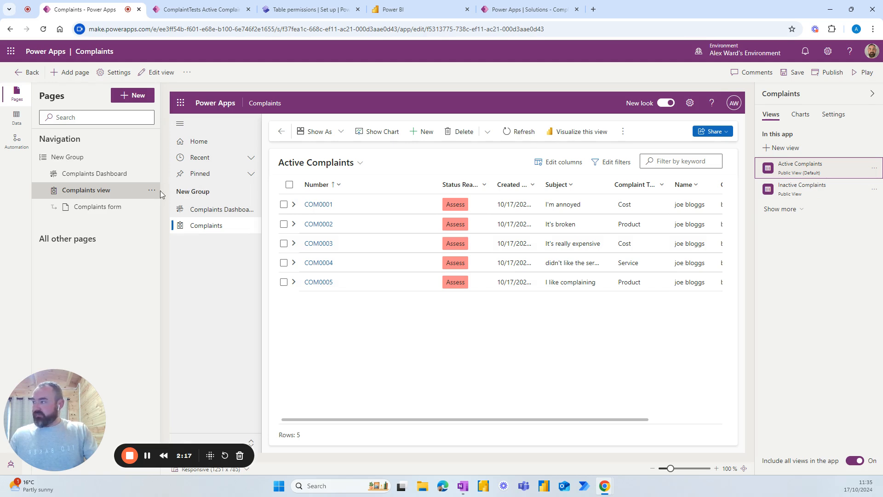
Step: Retitle the New Group navigation group to 'Complaints', then save and publish the app
{"action": "left_click", "coordinate": [69, 157]}
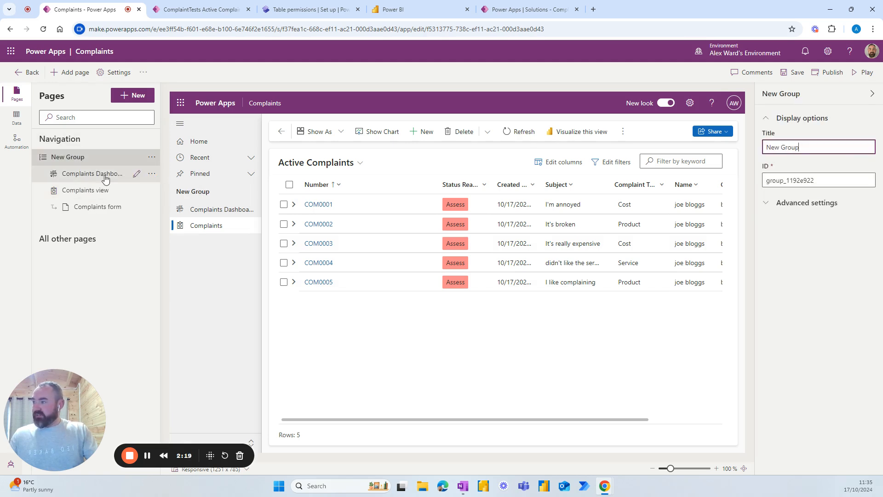
{"action": "left_click_drag", "start_coordinate": [803, 147], "coordinate": [741, 150]}
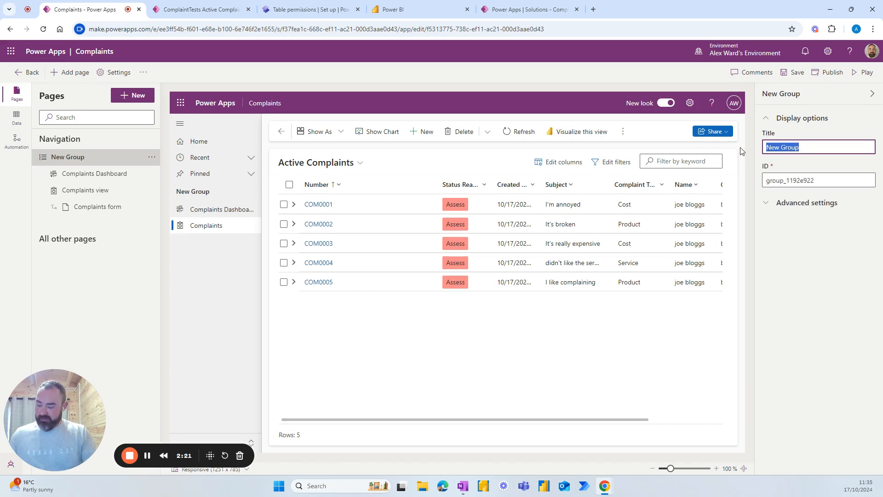
{"action": "type", "text": "Complaints"}
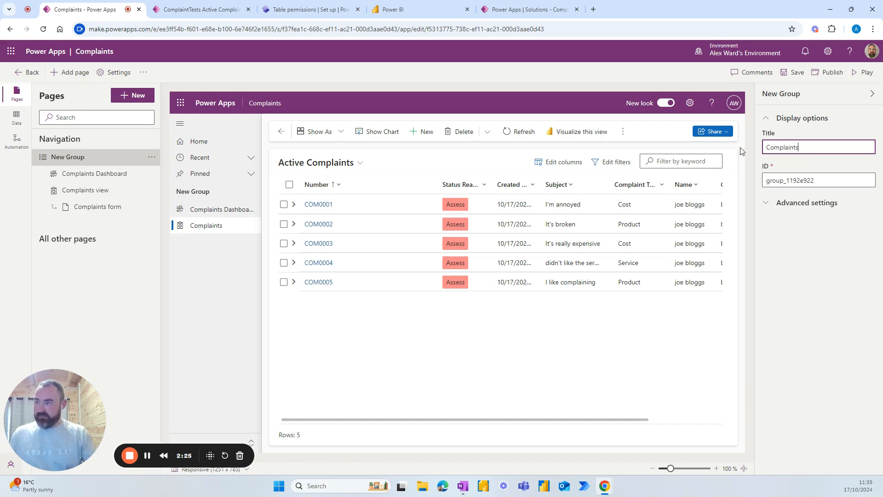
{"action": "left_click", "coordinate": [243, 282]}
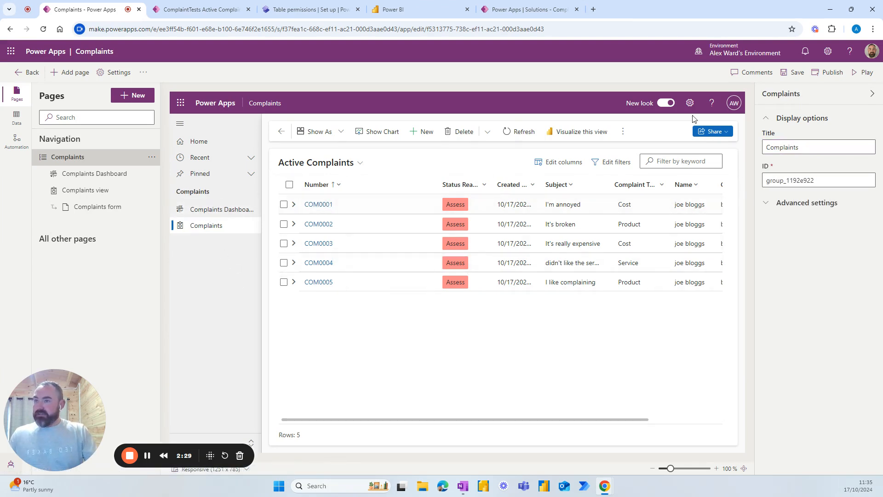
{"action": "left_click", "coordinate": [796, 73]}
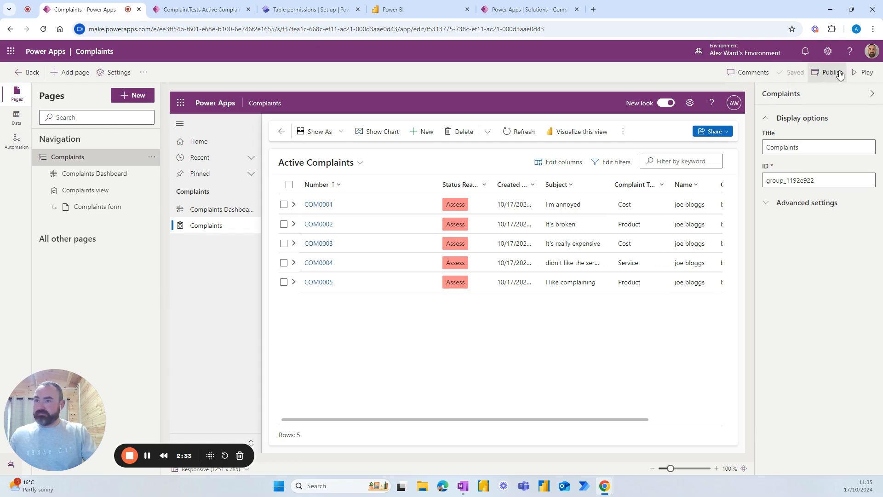
{"action": "left_click", "coordinate": [829, 75]}
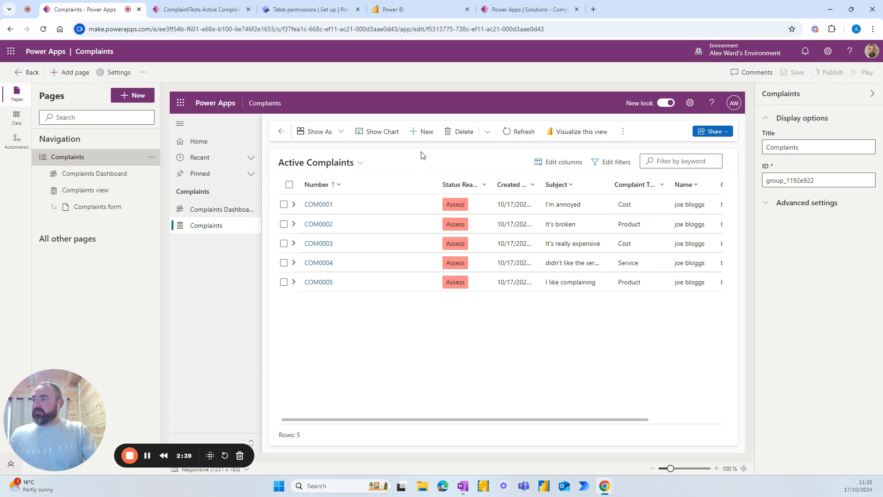
Step: Run the published Complaints app and drill the dashboard pie chart down to company and back up
{"action": "left_click", "coordinate": [248, 10]}
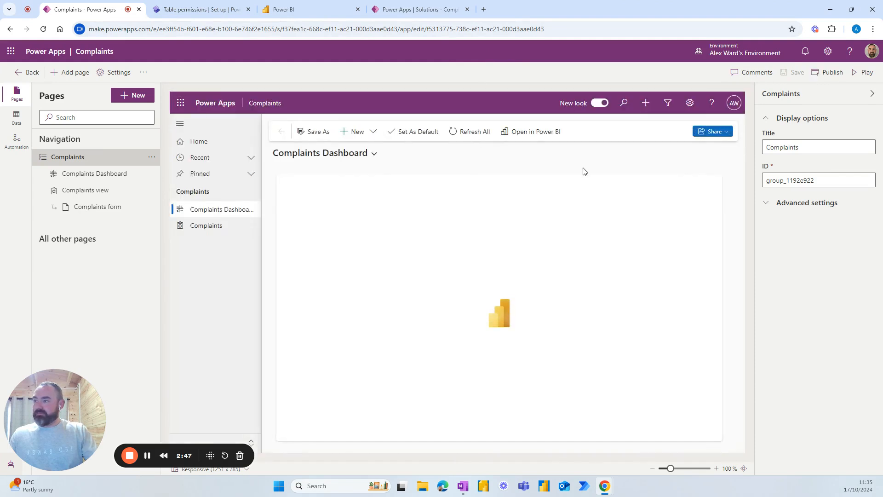
{"action": "left_click", "coordinate": [855, 75]}
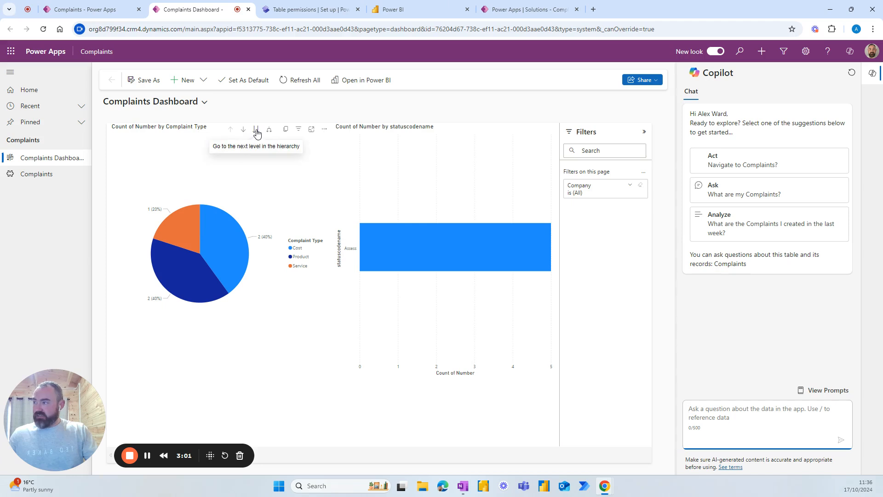
{"action": "left_click", "coordinate": [257, 133]}
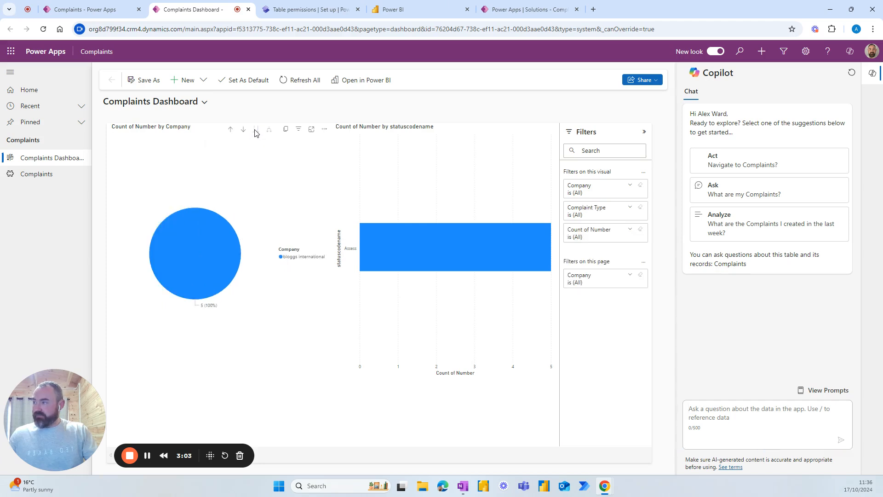
{"action": "left_click", "coordinate": [231, 132]}
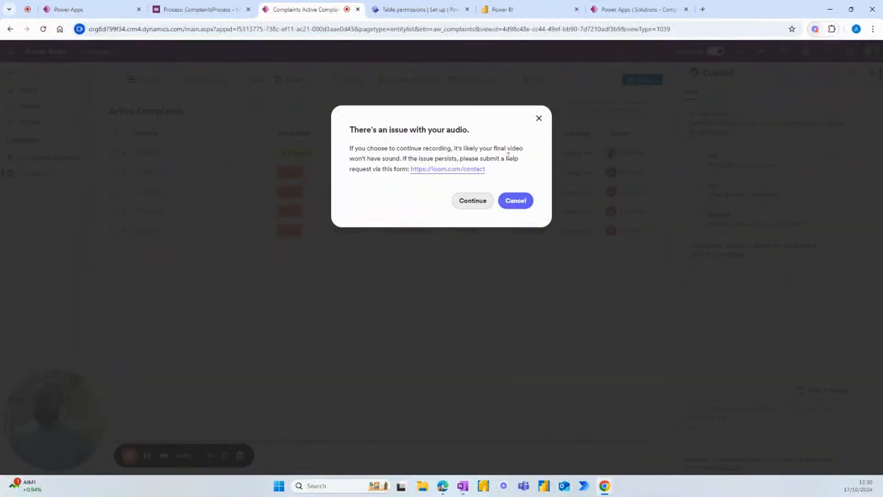
Step: Dismiss the Loom dialog and bring up the Create Complaint Tasks flow's successful run
{"action": "left_click", "coordinate": [538, 118]}
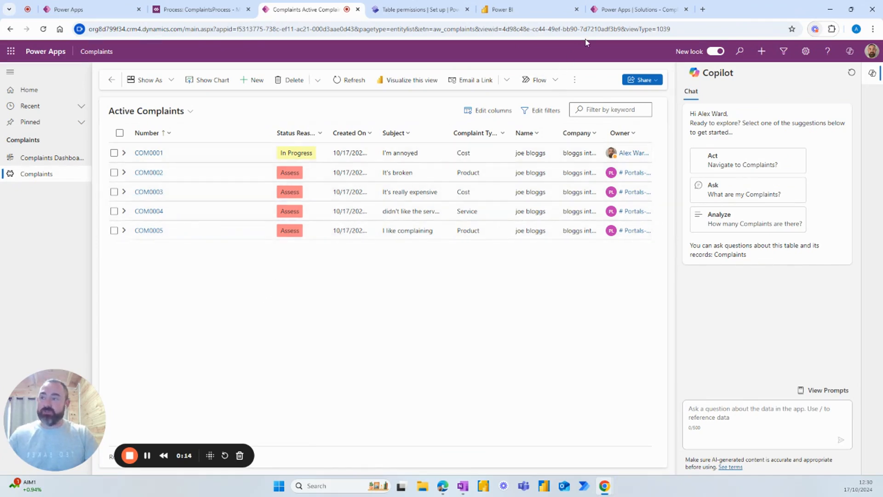
{"action": "left_click", "coordinate": [619, 16]}
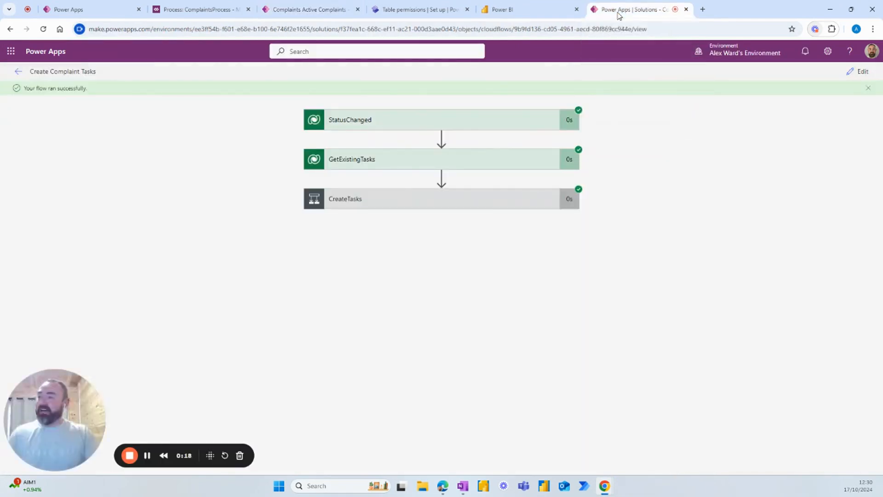
Step: Inspect the StatusChanged run step, then edit the flow and review the trigger's statuscode eq 121020001 row filter
{"action": "left_click", "coordinate": [505, 130]}
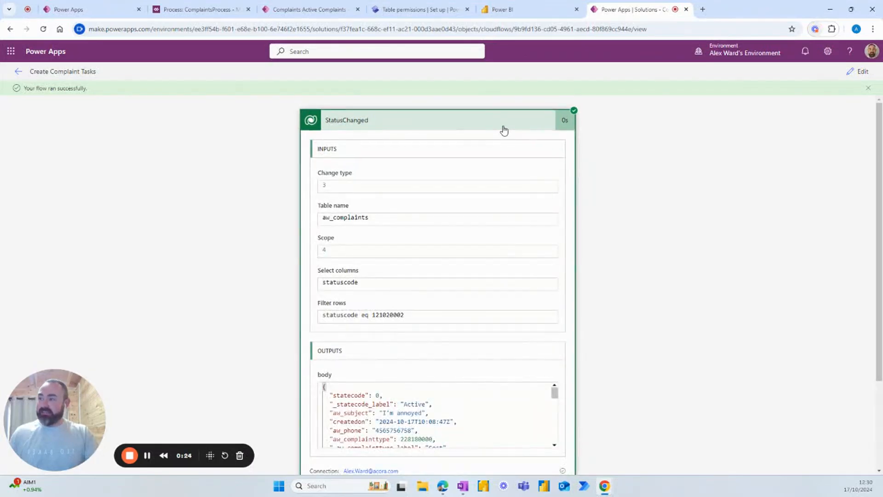
{"action": "left_click", "coordinate": [504, 131]}
{"action": "left_click", "coordinate": [859, 71]}
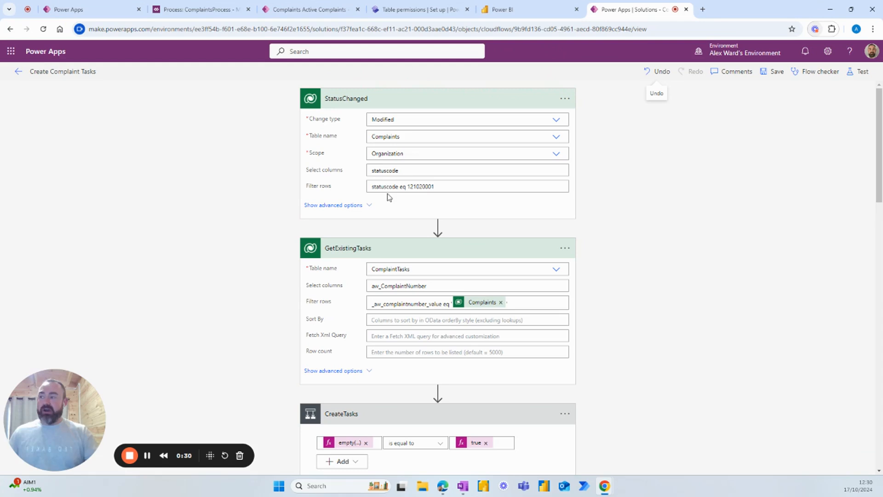
{"action": "left_click", "coordinate": [443, 183]}
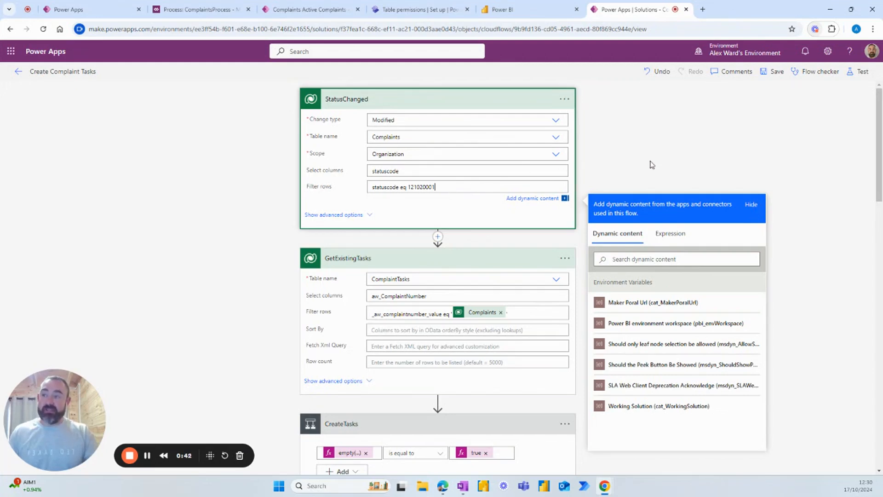
{"action": "left_click", "coordinate": [623, 162]}
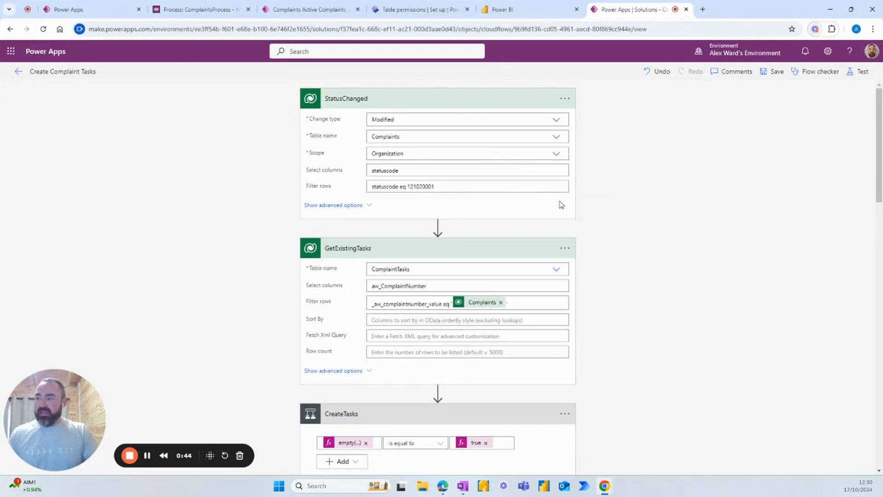
Step: Scroll through the GetExistingTasks, CreateTask01 and CreateTask02 actions of the flow
{"action": "scroll", "coordinate": [562, 204], "scroll_direction": "down", "scroll_amount": 5}
{"action": "scroll", "coordinate": [566, 217], "scroll_direction": "down", "scroll_amount": 2}
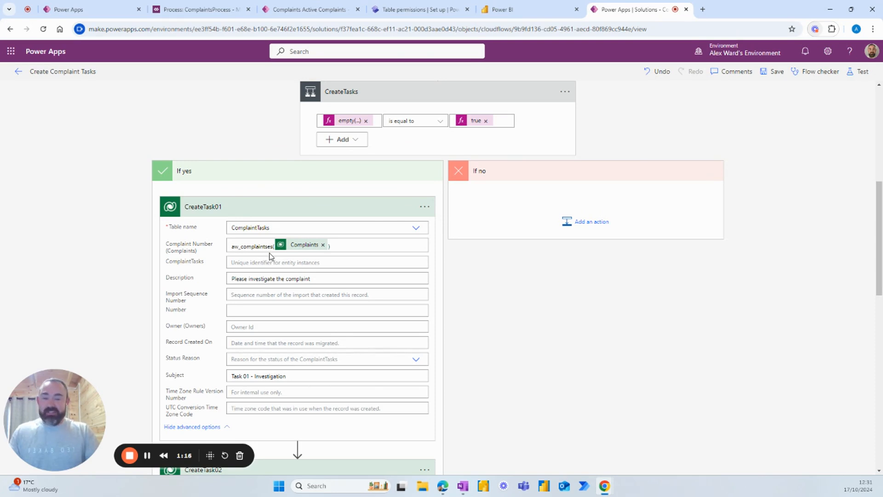
{"action": "scroll", "coordinate": [276, 260], "scroll_direction": "down", "scroll_amount": 3}
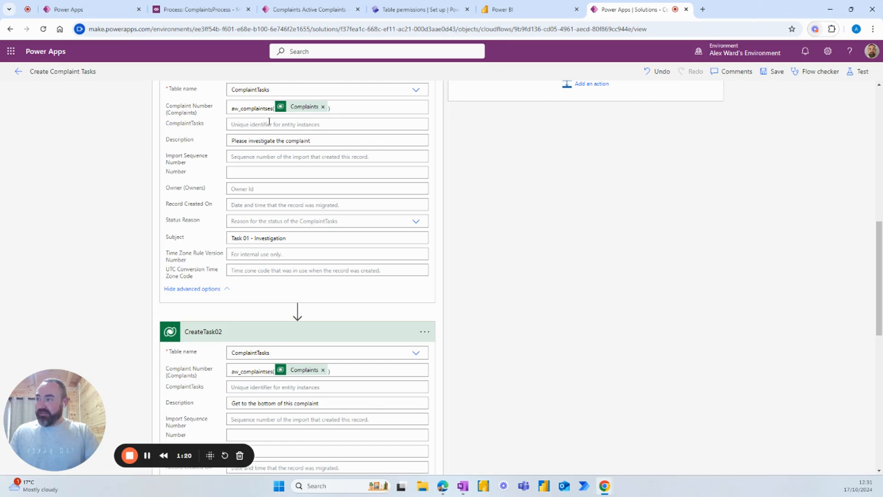
{"action": "scroll", "coordinate": [270, 122], "scroll_direction": "up", "scroll_amount": 1}
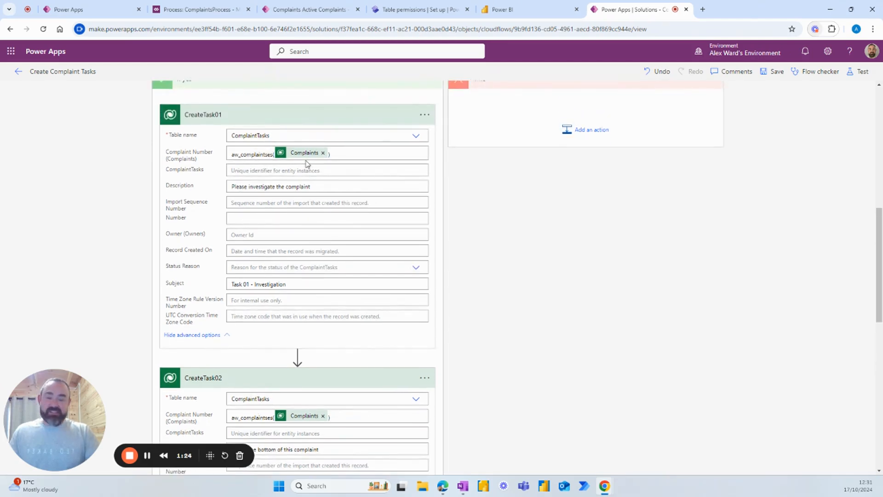
{"action": "scroll", "coordinate": [341, 176], "scroll_direction": "up", "scroll_amount": 9}
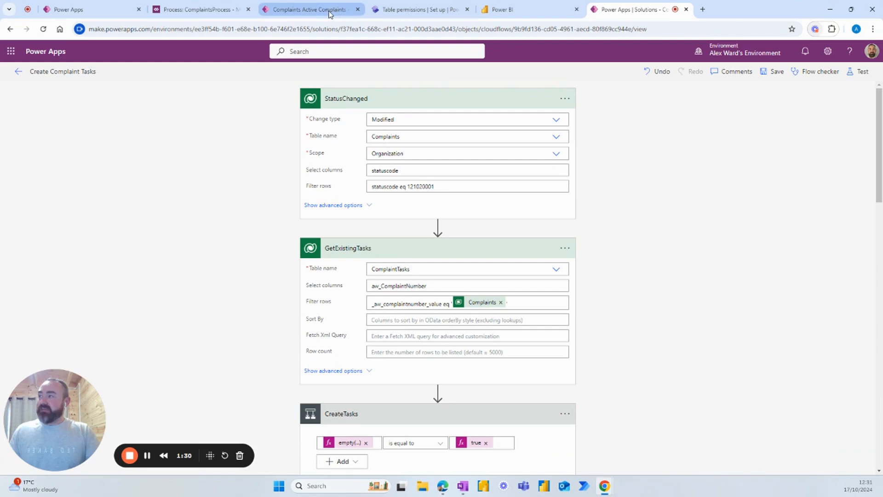
Step: Review the Assess workflow linked from ComplaintsProcess, then show the empty ComplaintTasks table
{"action": "left_click", "coordinate": [207, 11]}
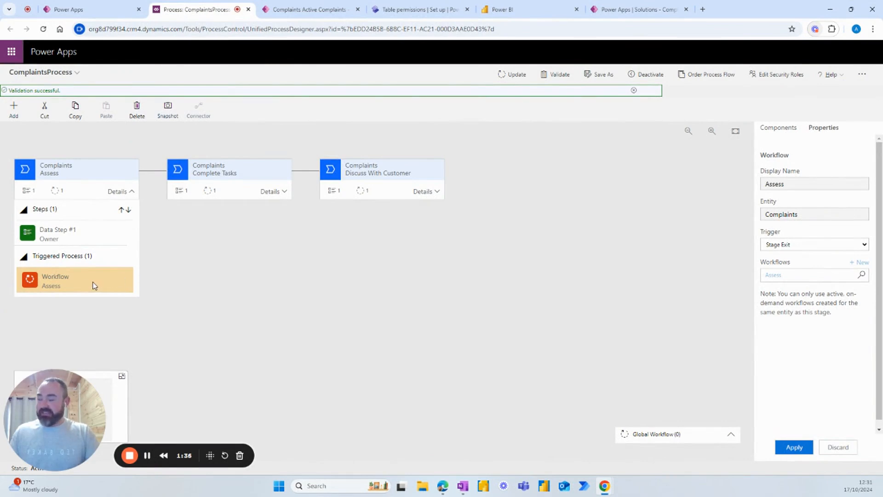
{"action": "left_click", "coordinate": [774, 276]}
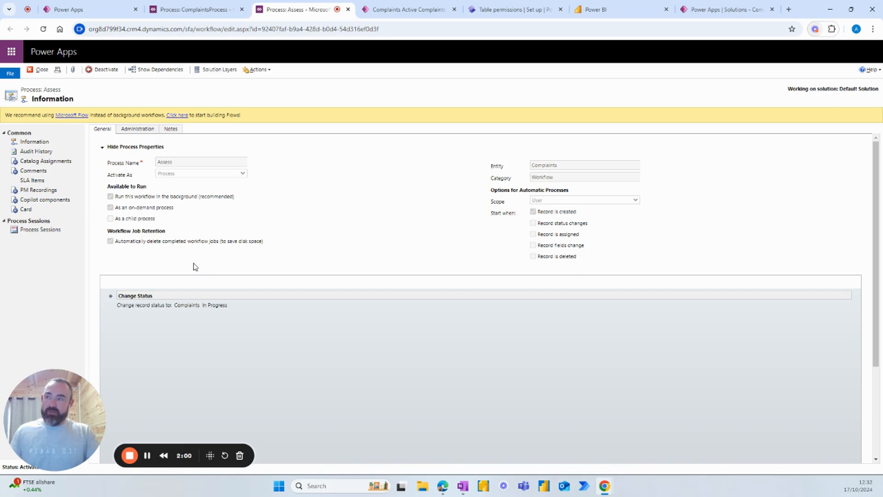
{"action": "left_click", "coordinate": [348, 9]}
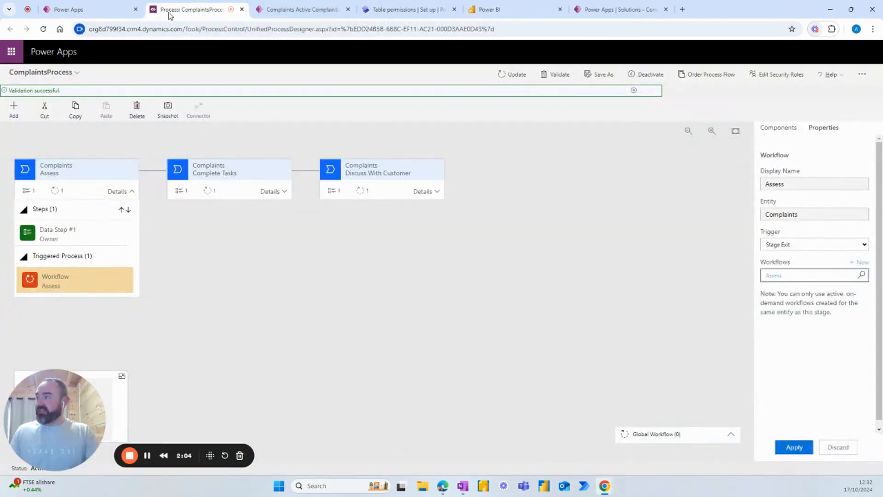
{"action": "left_click", "coordinate": [105, 17]}
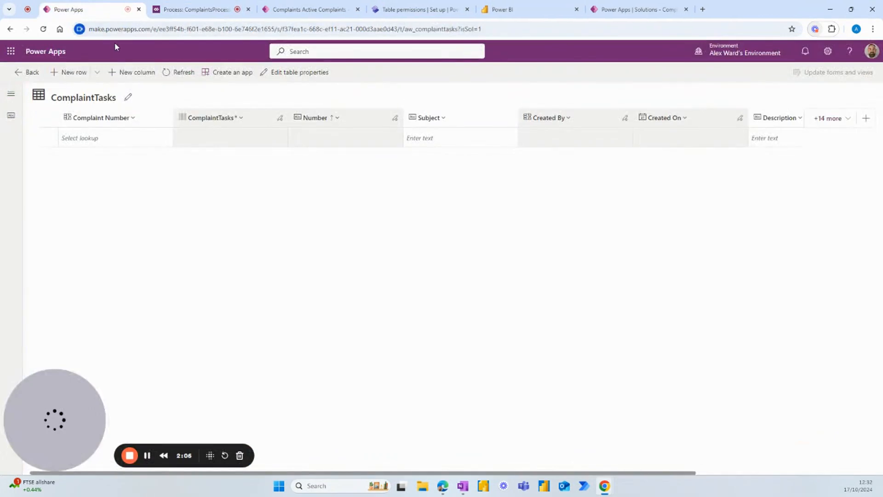
Step: Go back to the Active Complaints list and open complaint COM0002
{"action": "left_click", "coordinate": [307, 9]}
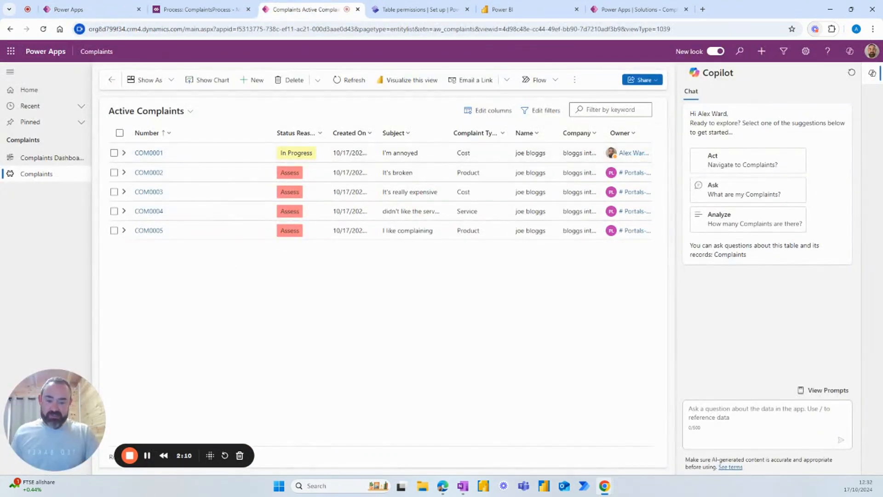
{"action": "key", "text": "alt+Tab"}
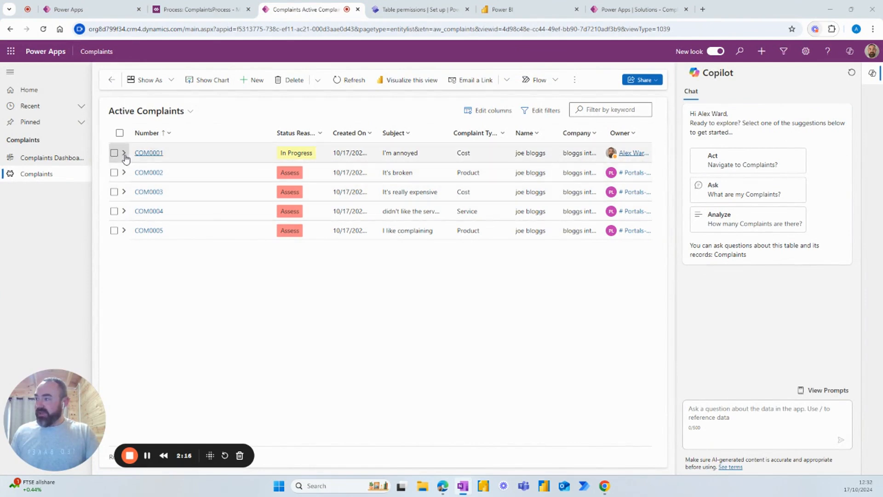
{"action": "left_click", "coordinate": [149, 173]}
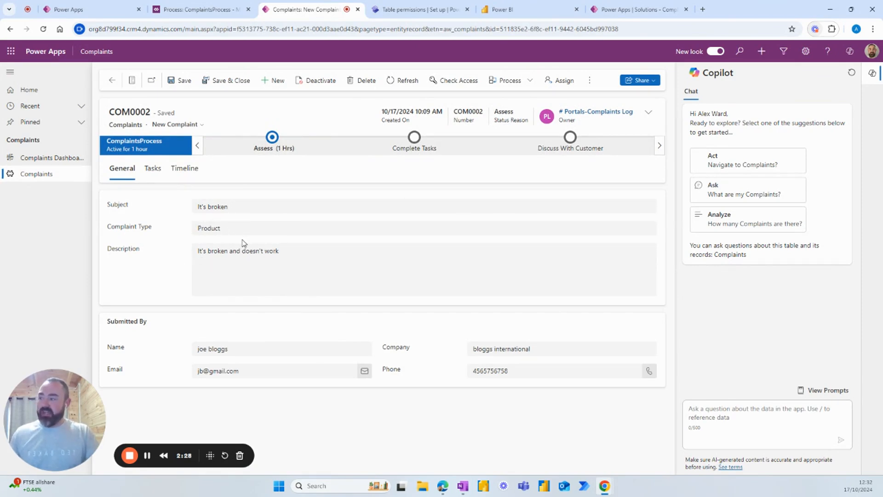
Step: Check COM0002 has no tasks, then add the timeline note "i'll assess this complaint"
{"action": "left_click", "coordinate": [154, 171]}
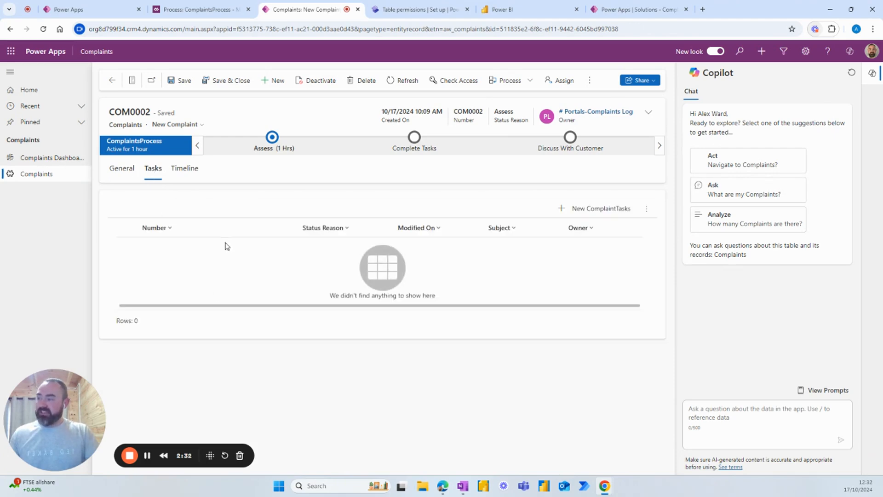
{"action": "left_click", "coordinate": [185, 171]}
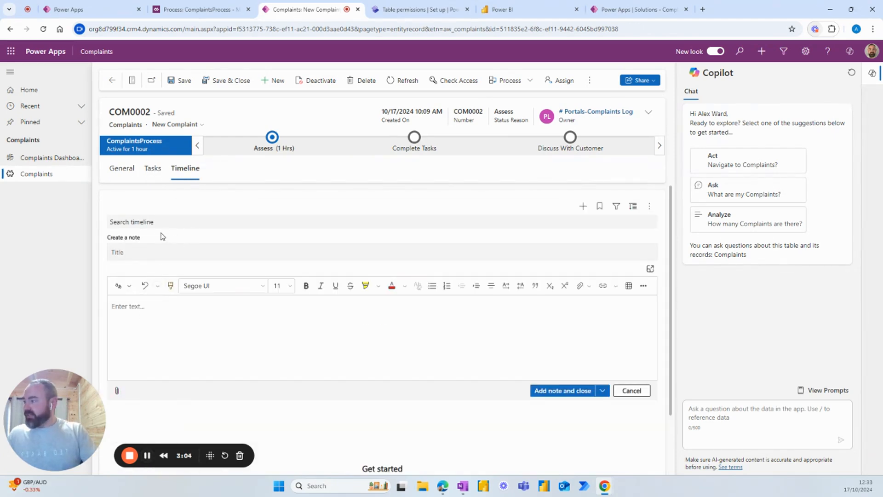
{"action": "left_click", "coordinate": [143, 248]}
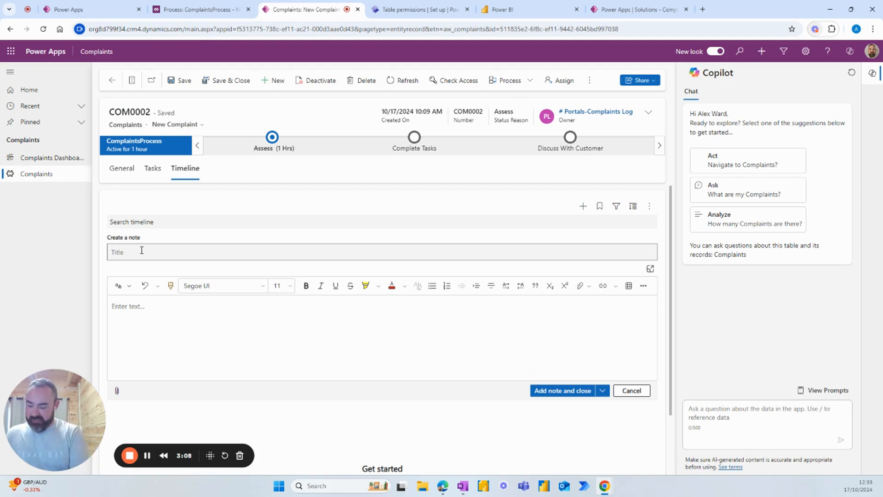
{"action": "type", "text": "i'll assess this complaint"}
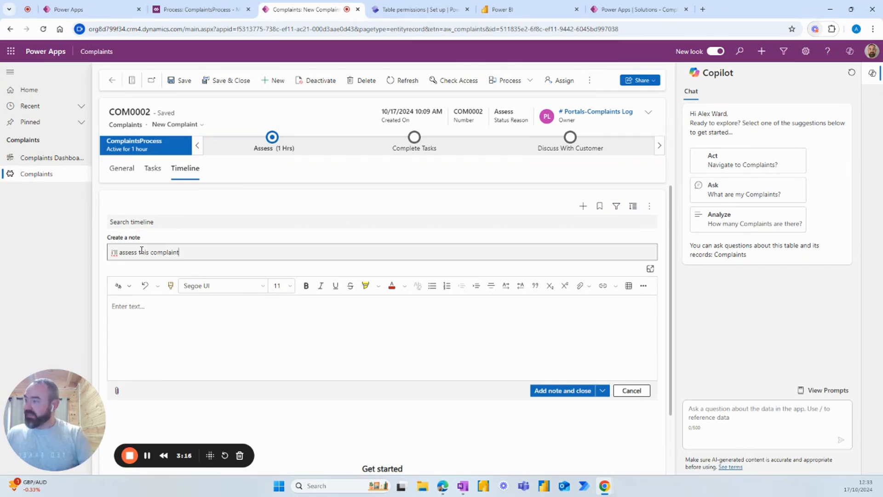
{"action": "left_click", "coordinate": [552, 392]}
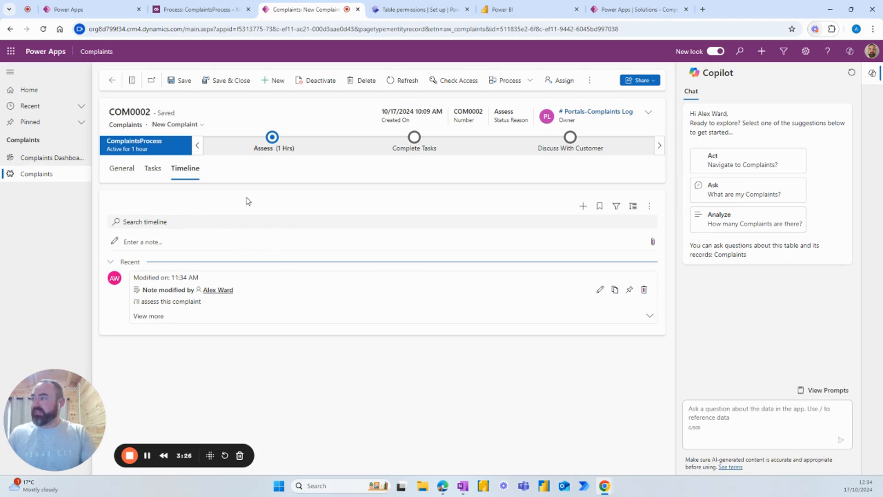
{"action": "left_click", "coordinate": [123, 171]}
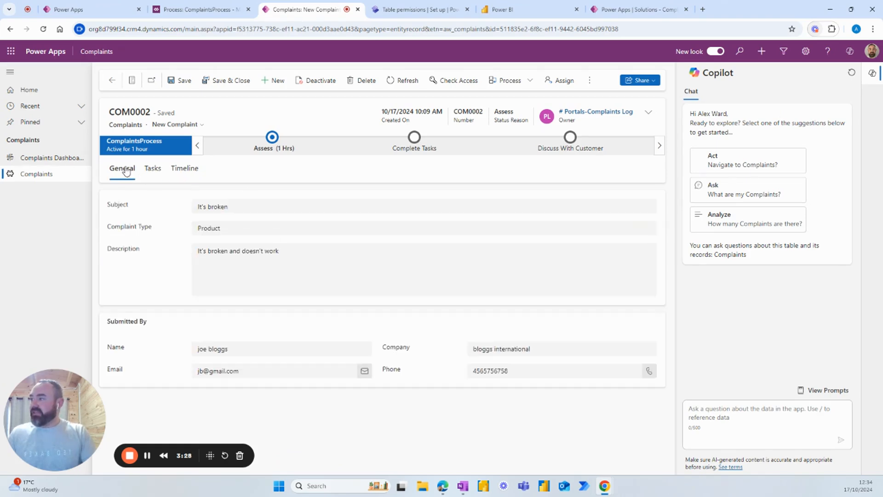
Step: Assign a new Assess stage owner, advance COM0002 to Complete Tasks, and reload the record
{"action": "left_click", "coordinate": [262, 149]}
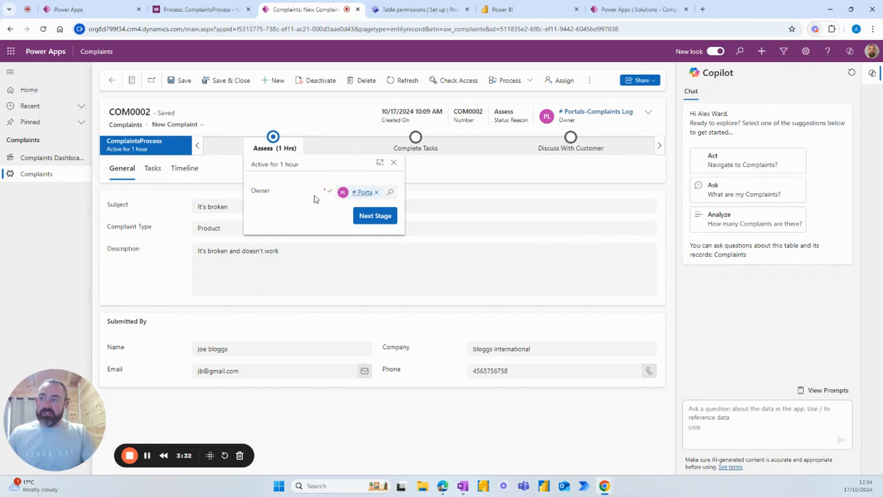
{"action": "left_click", "coordinate": [377, 193]}
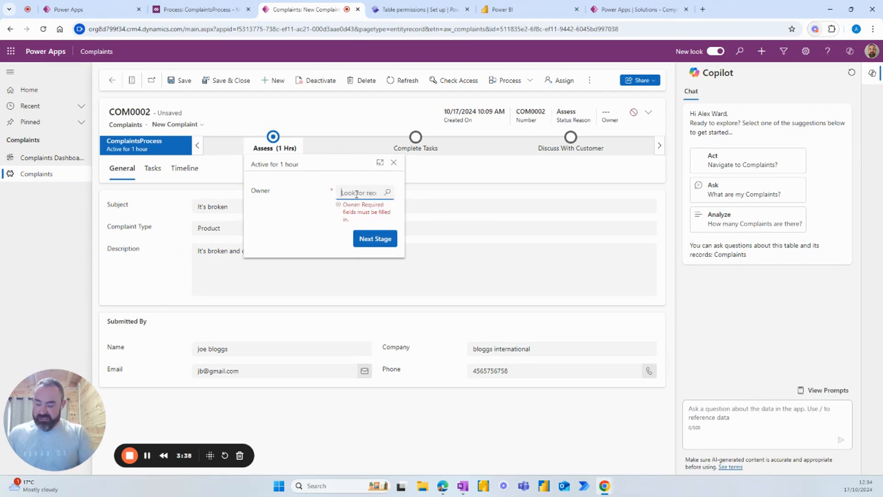
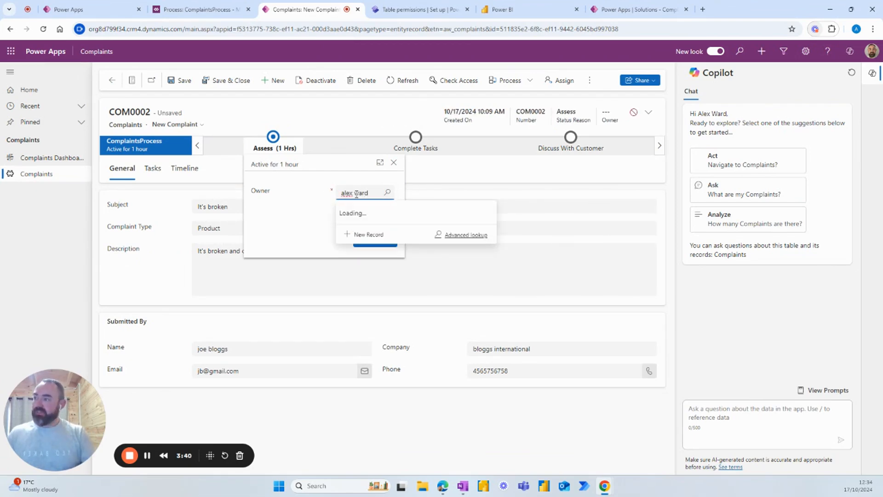
{"action": "left_click", "coordinate": [364, 228]}
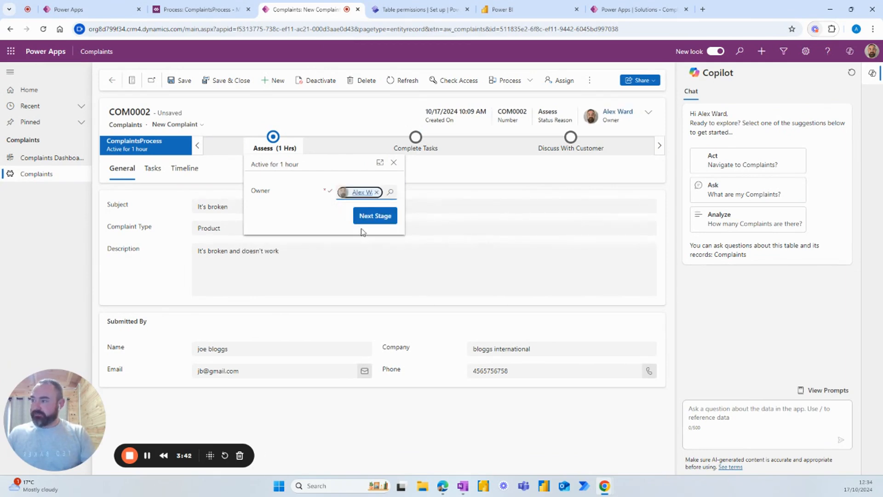
{"action": "left_click", "coordinate": [360, 218]}
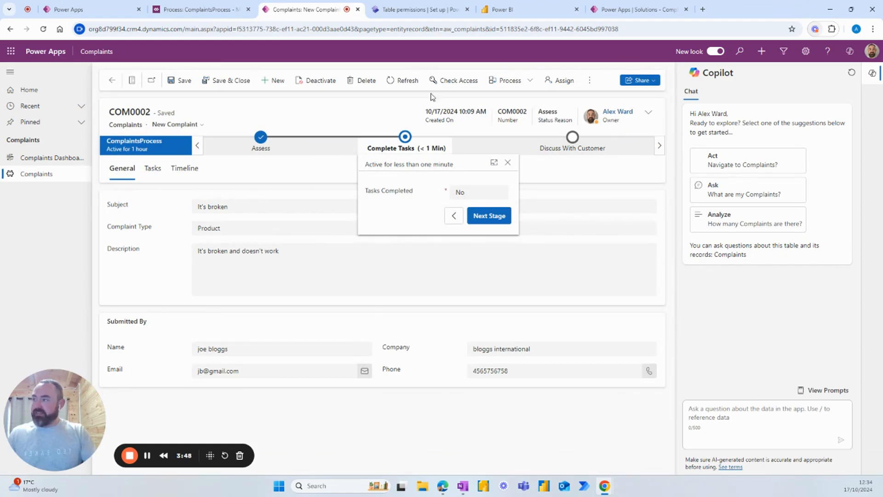
{"action": "left_click", "coordinate": [44, 30]}
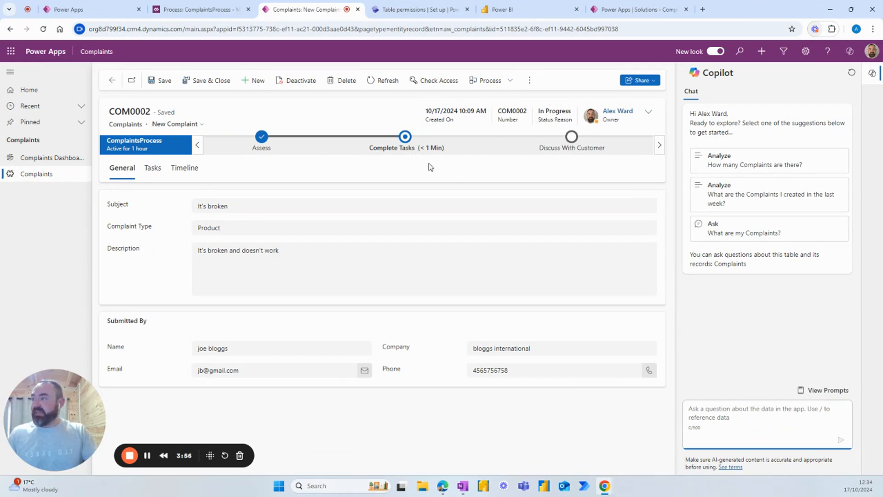
Step: Review COM0002's three generated tasks and the actions available for them
{"action": "left_click", "coordinate": [153, 170]}
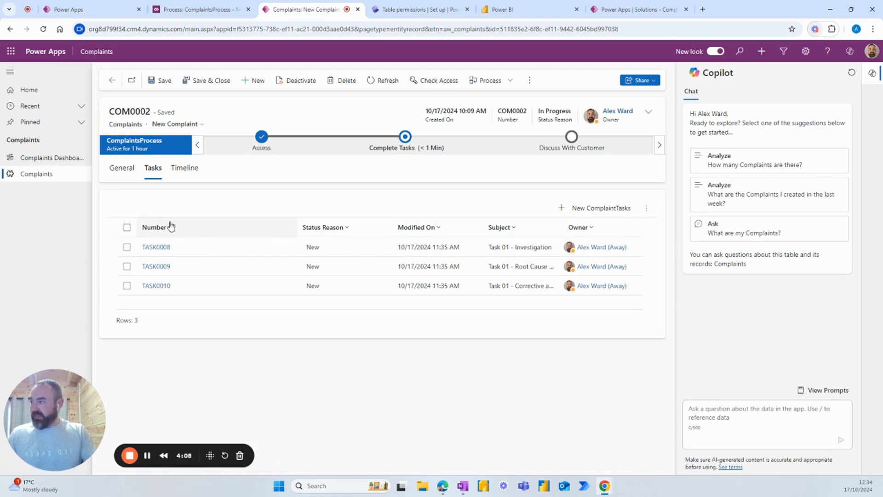
{"action": "left_click", "coordinate": [127, 228]}
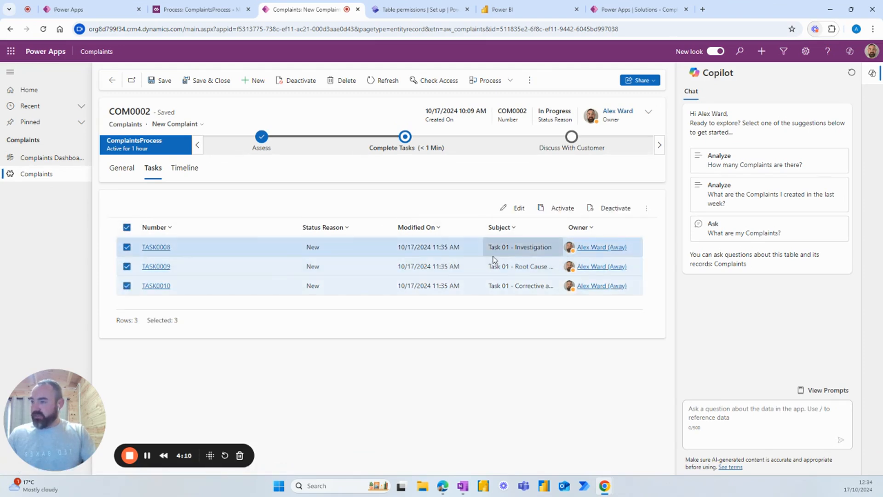
{"action": "left_click", "coordinate": [647, 209]}
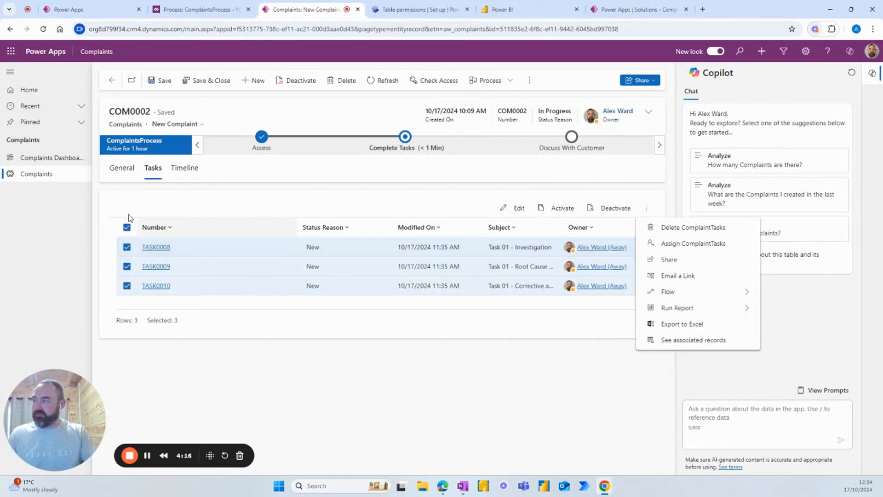
{"action": "left_click", "coordinate": [127, 227]}
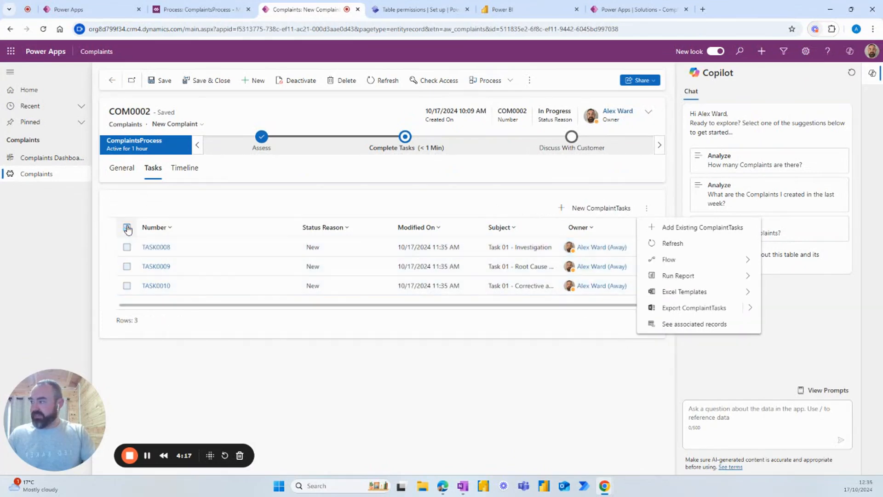
Step: Open investigation task TASK0008, view its timeline and details, then go back
{"action": "left_click", "coordinate": [158, 247]}
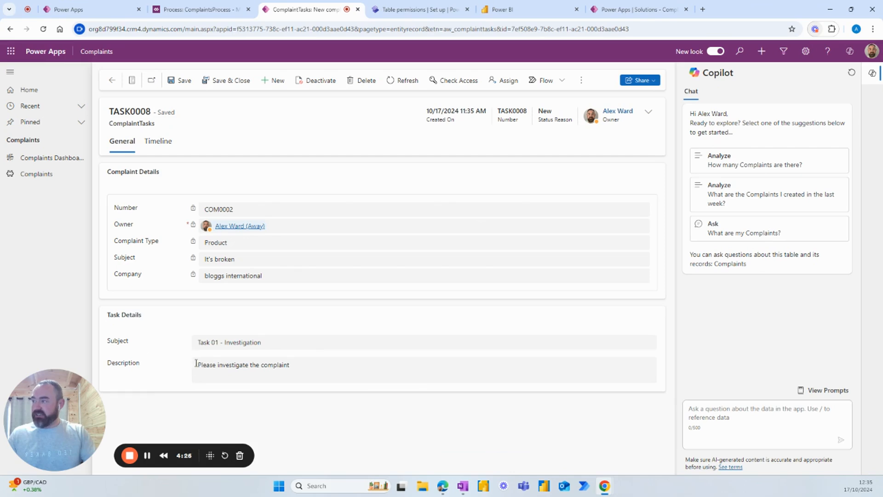
{"action": "left_click", "coordinate": [159, 140]}
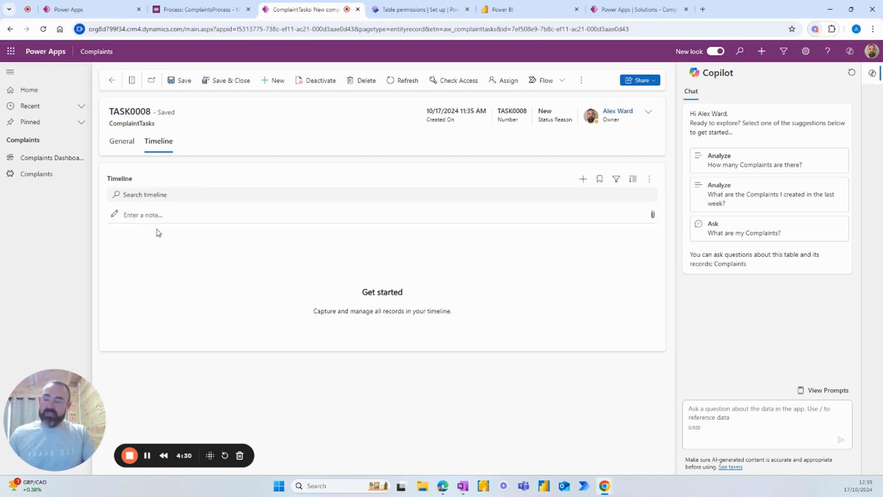
{"action": "left_click", "coordinate": [123, 145]}
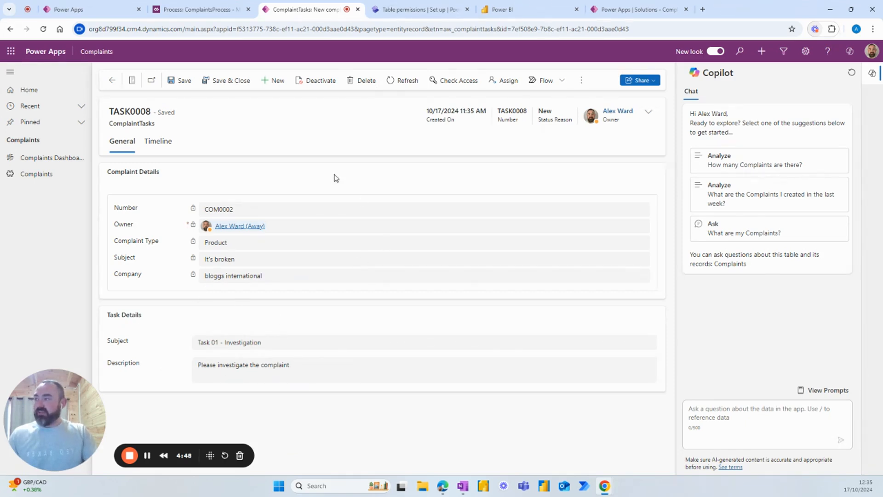
{"action": "left_click", "coordinate": [112, 80]}
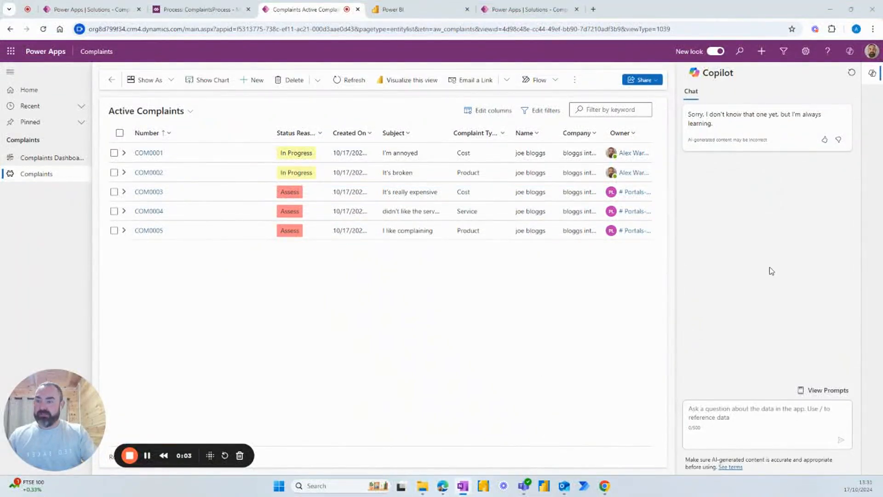
Step: Ask Copilot how many complaints company bloggs international has logged
{"action": "left_click", "coordinate": [740, 421]}
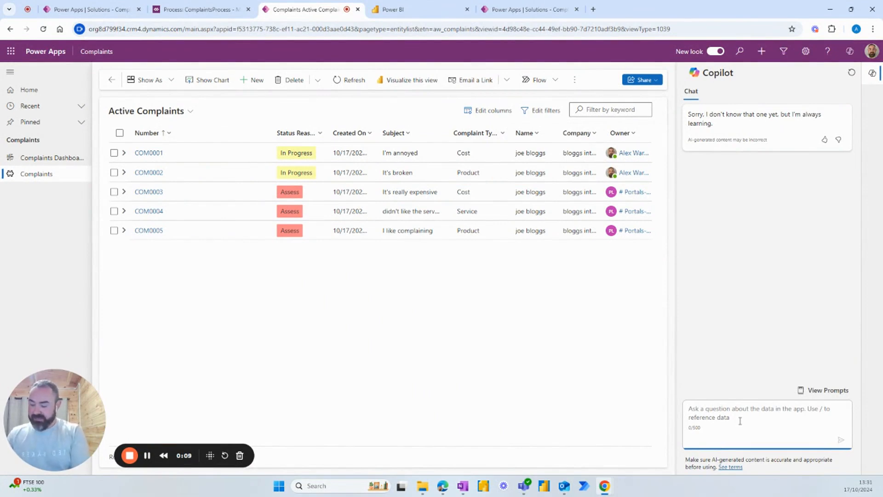
{"action": "type", "text": "h"}
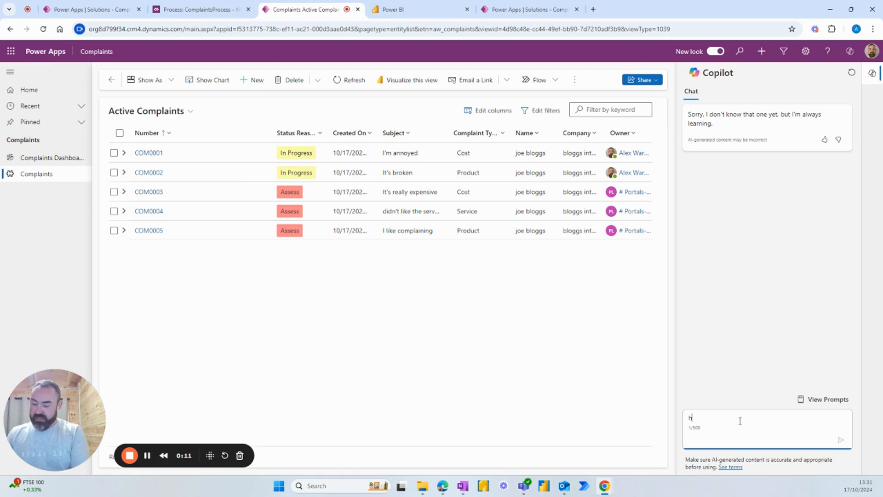
{"action": "type", "text": "ow many complaints have been logged by"}
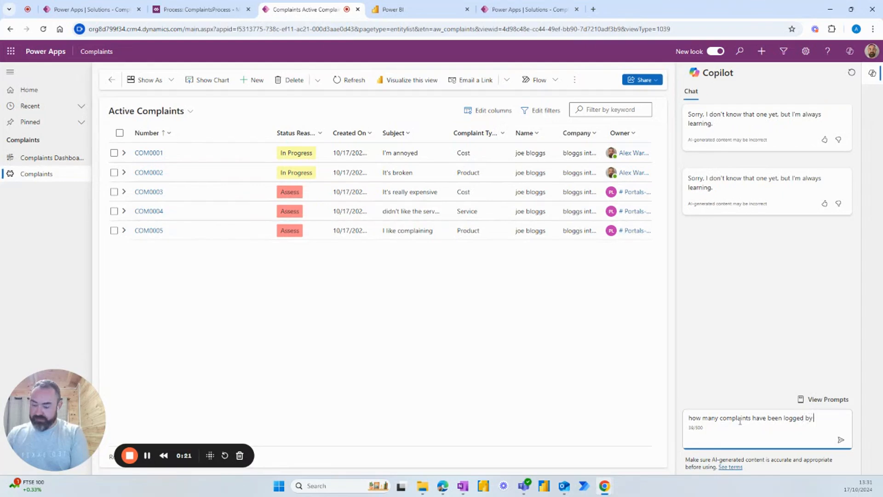
{"action": "type", "text": "pany"}
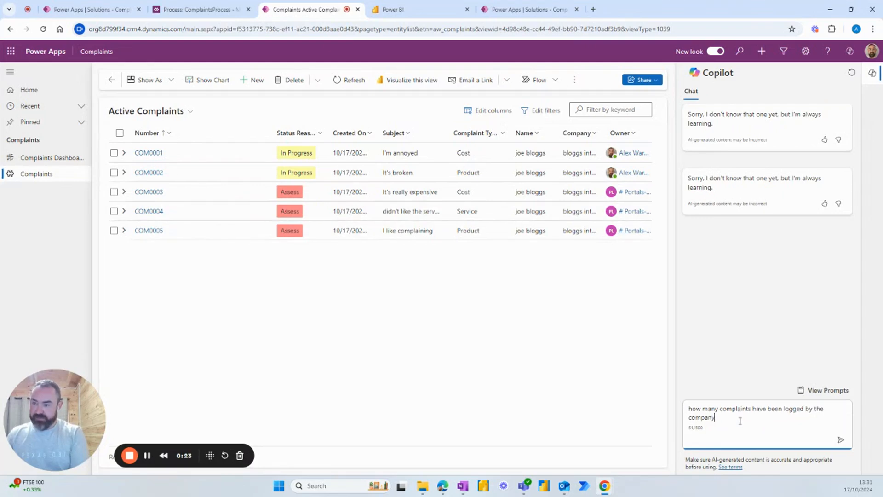
{"action": "type", "text": " bloggs international"}
{"action": "key", "text": "Return"}
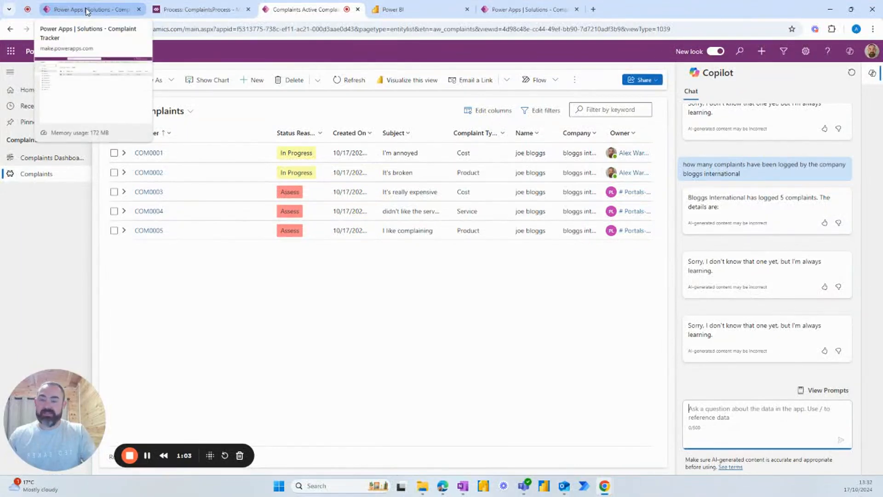
Step: Open the ComplaintManager security role for editing from the Complaint Tracker solution's security roles
{"action": "left_click", "coordinate": [87, 11]}
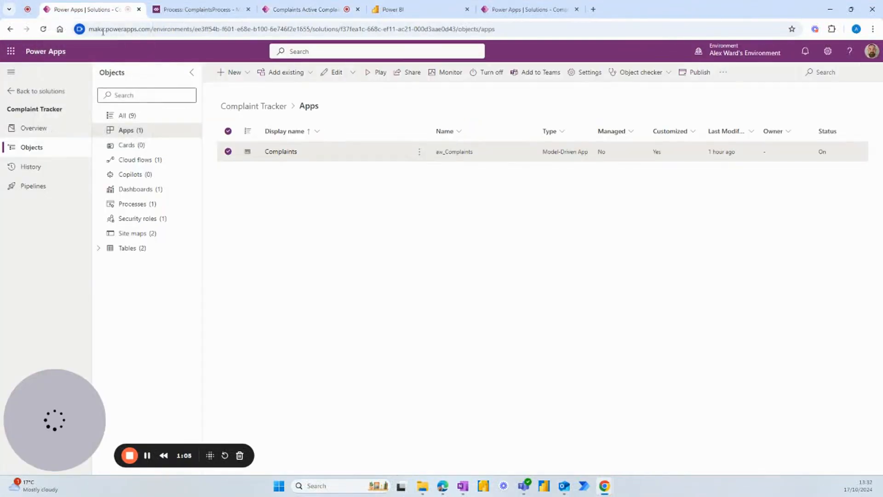
{"action": "left_click", "coordinate": [137, 220]}
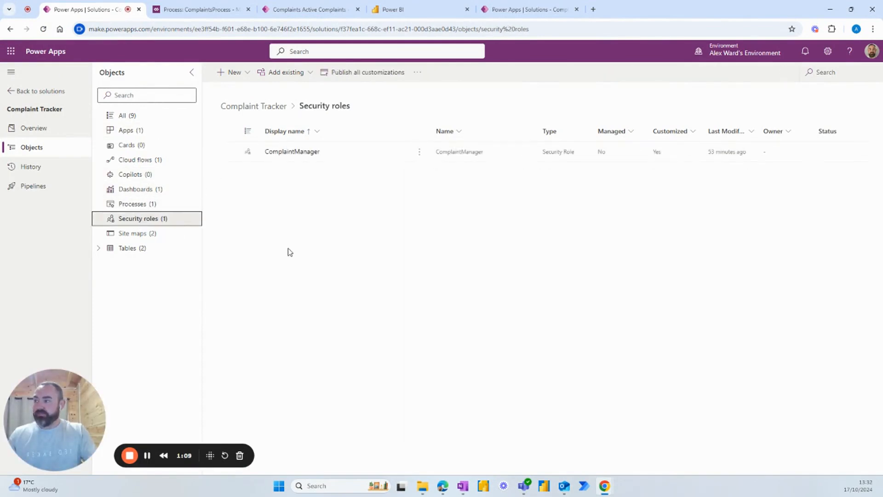
{"action": "left_click", "coordinate": [419, 152]}
{"action": "left_click", "coordinate": [431, 171]}
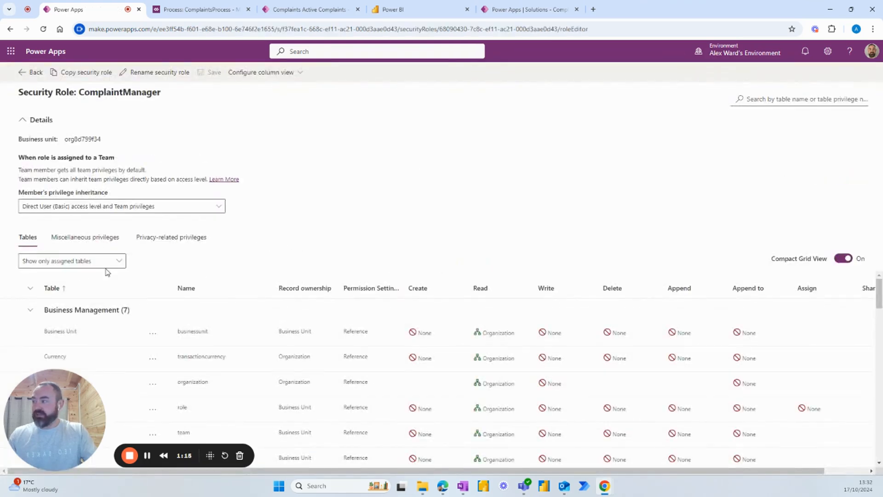
Step: Filter the role's tables by 'complaint' and select the Complaints row to view its privileges
{"action": "left_click", "coordinate": [760, 99]}
{"action": "type", "text": "complaint"}
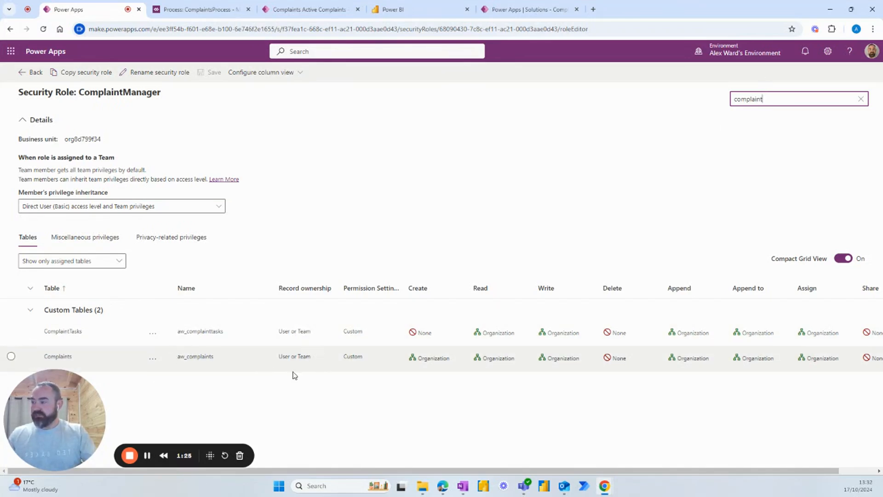
{"action": "left_click", "coordinate": [419, 362]}
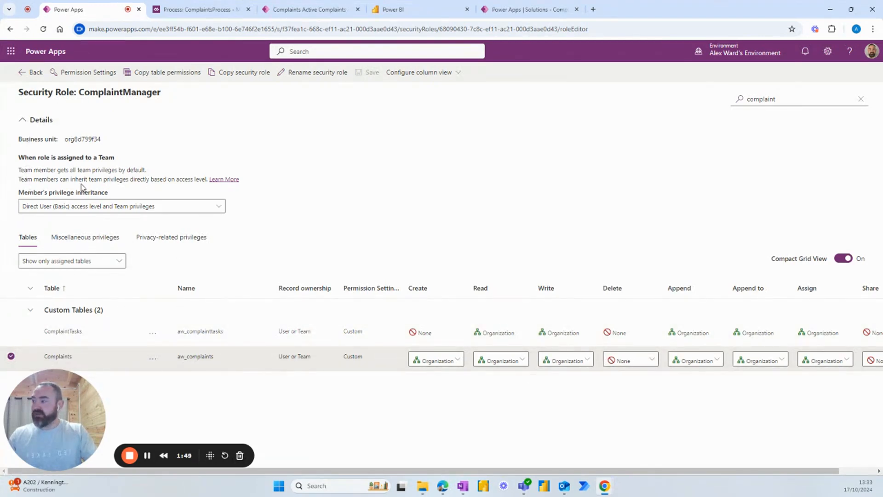
Step: Exit the ComplaintManager role, view the solution's Complaints app, then return to the running app
{"action": "left_click", "coordinate": [29, 72]}
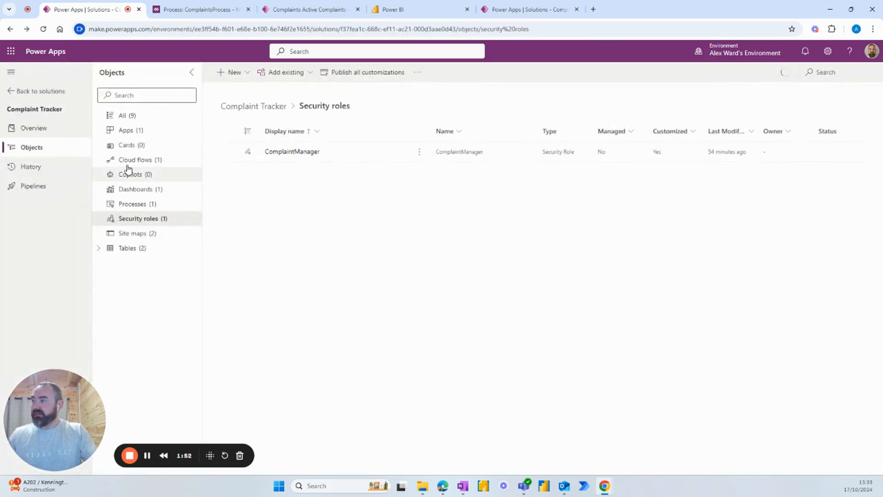
{"action": "left_click", "coordinate": [133, 133]}
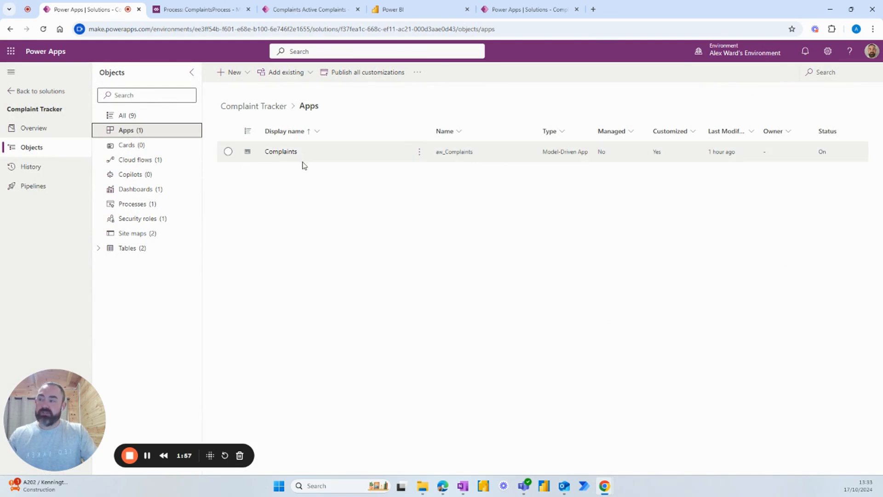
{"action": "left_click", "coordinate": [419, 157]}
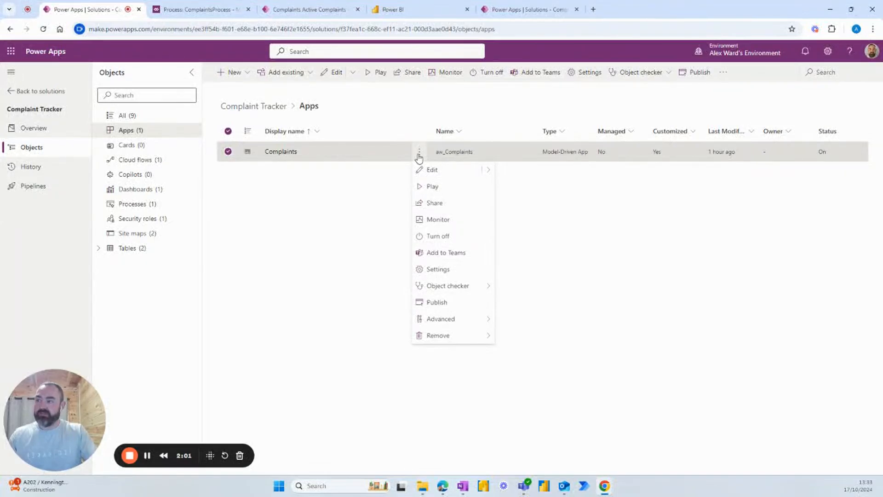
{"action": "left_click", "coordinate": [380, 210]}
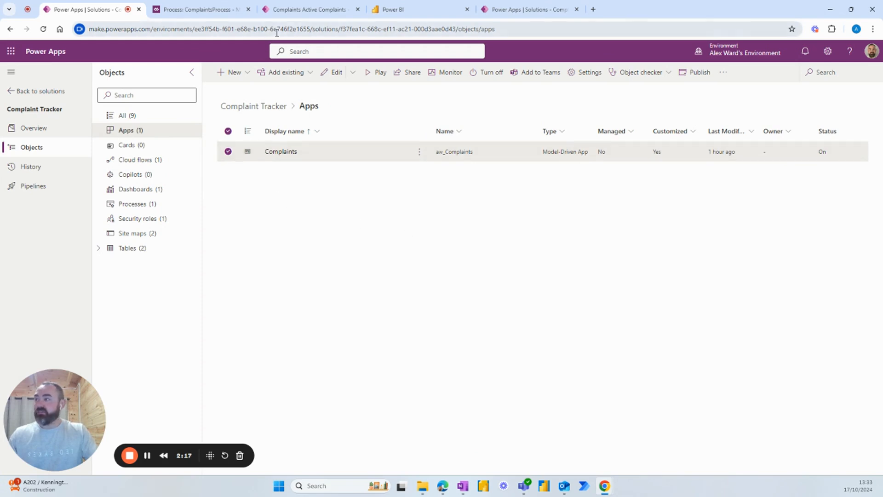
{"action": "left_click", "coordinate": [295, 10]}
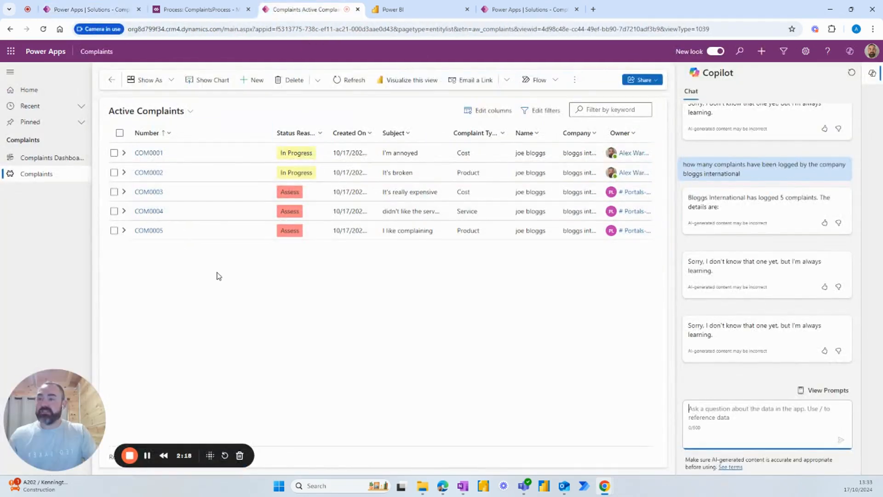